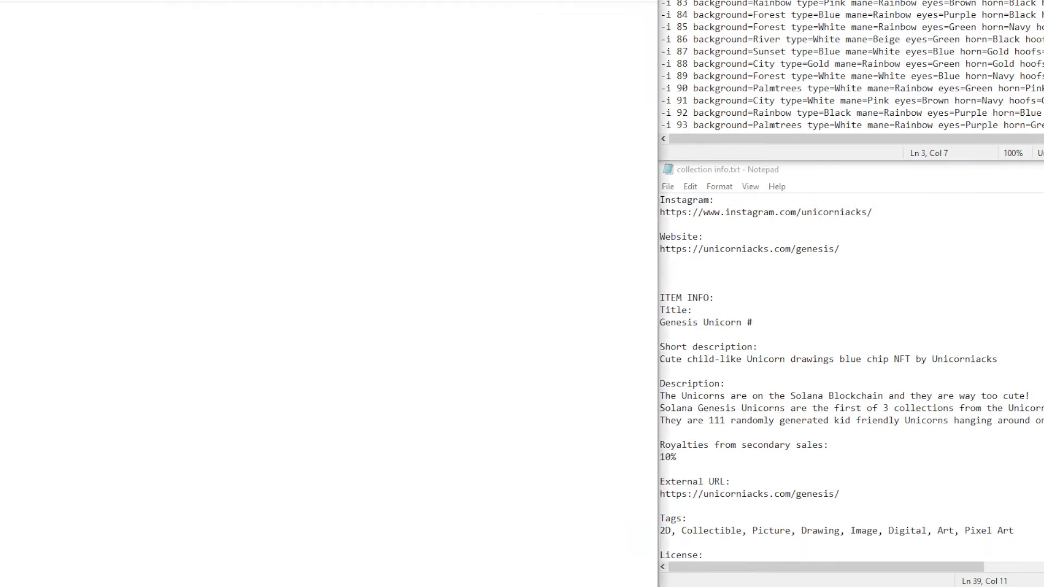
Copy the 'Genesis Unicorn #' prefix from the collection notes into the Title field
click(217, 433)
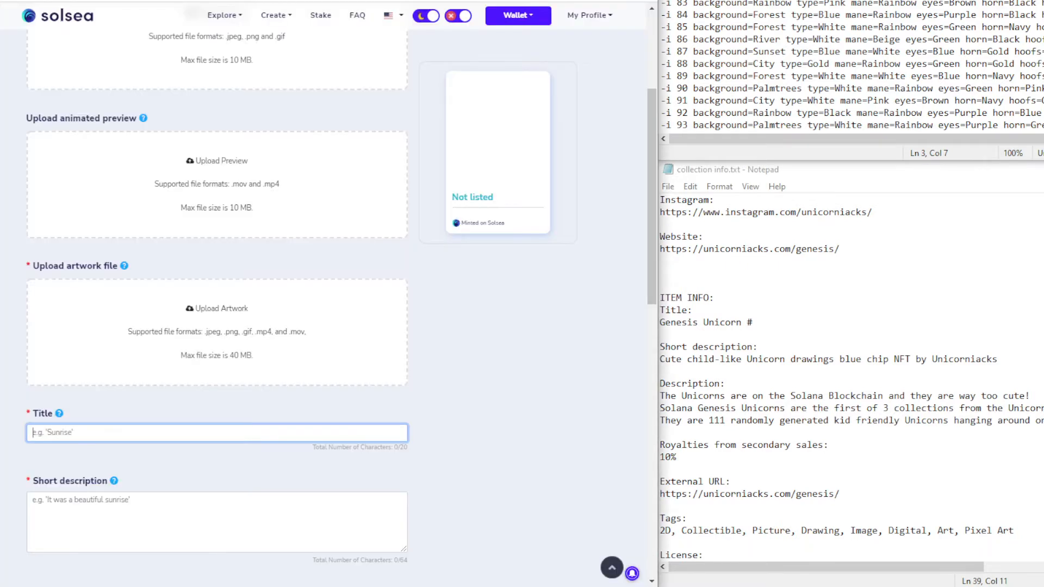
scroll(240, 74, up, 4)
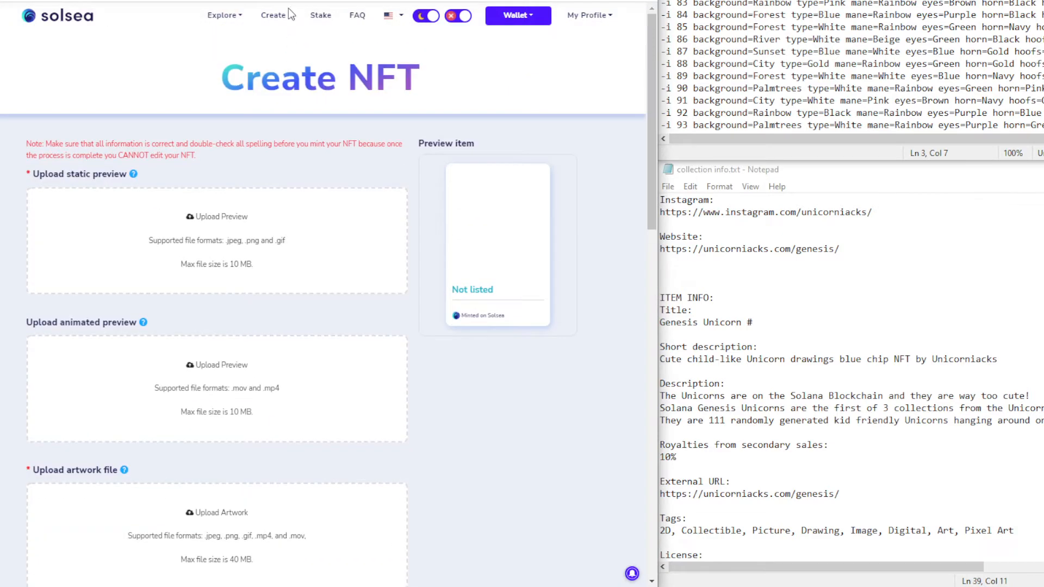
scroll(233, 162, down, 4)
click(857, 258)
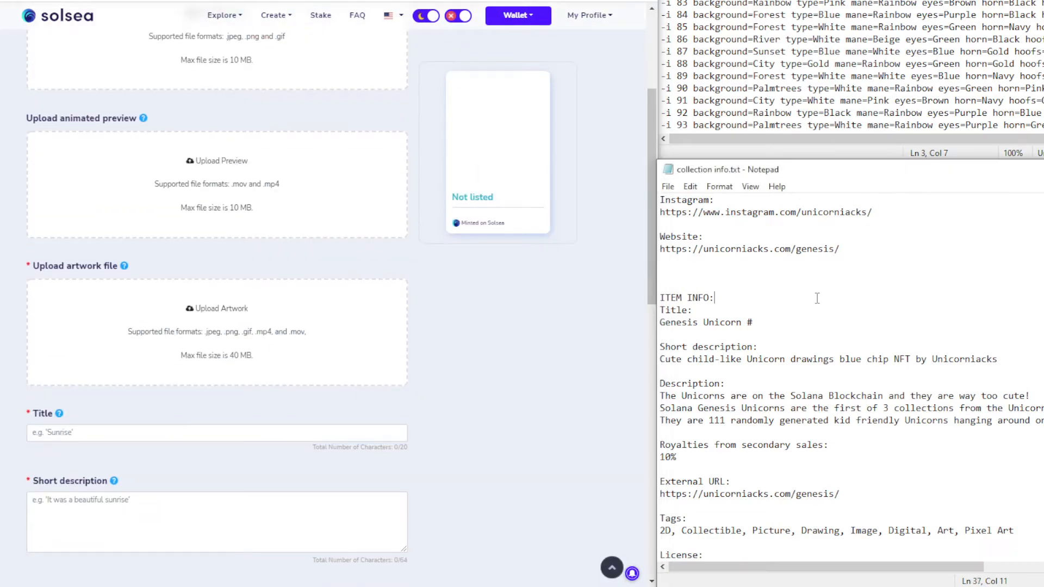
drag(754, 323, 658, 322)
key(ctrl+c)
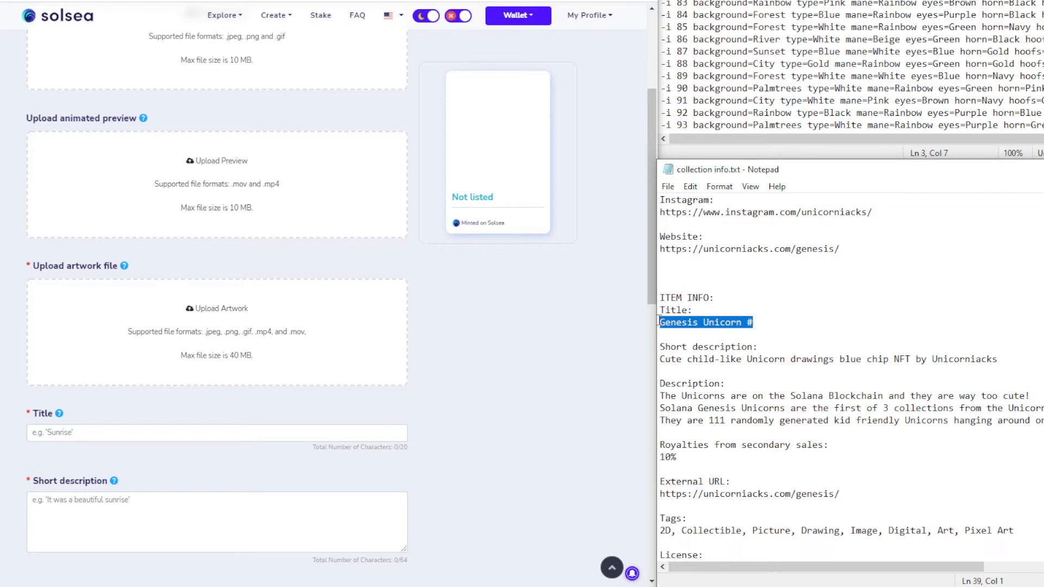
click(108, 428)
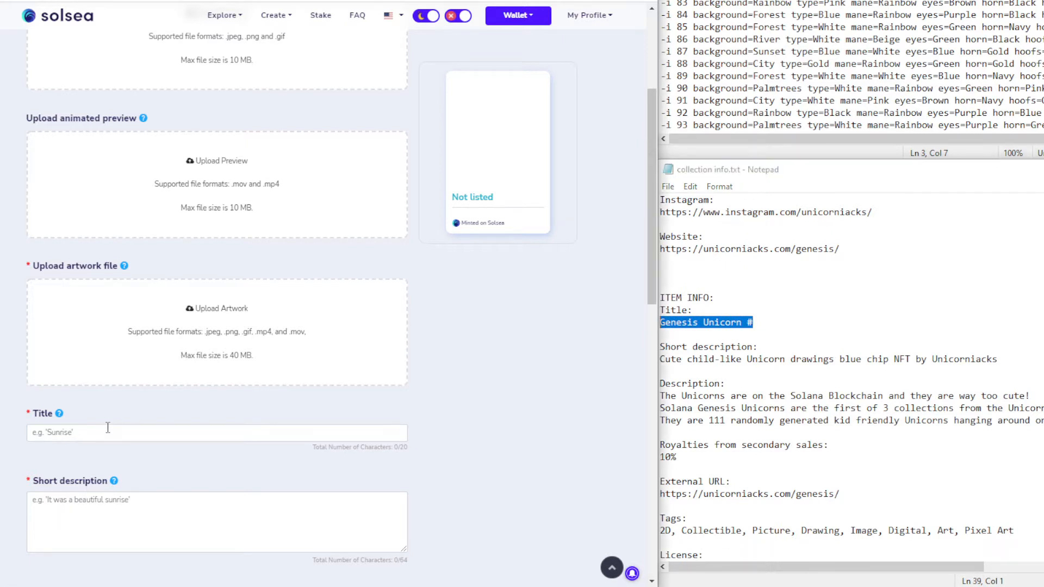
key(ctrl+v)
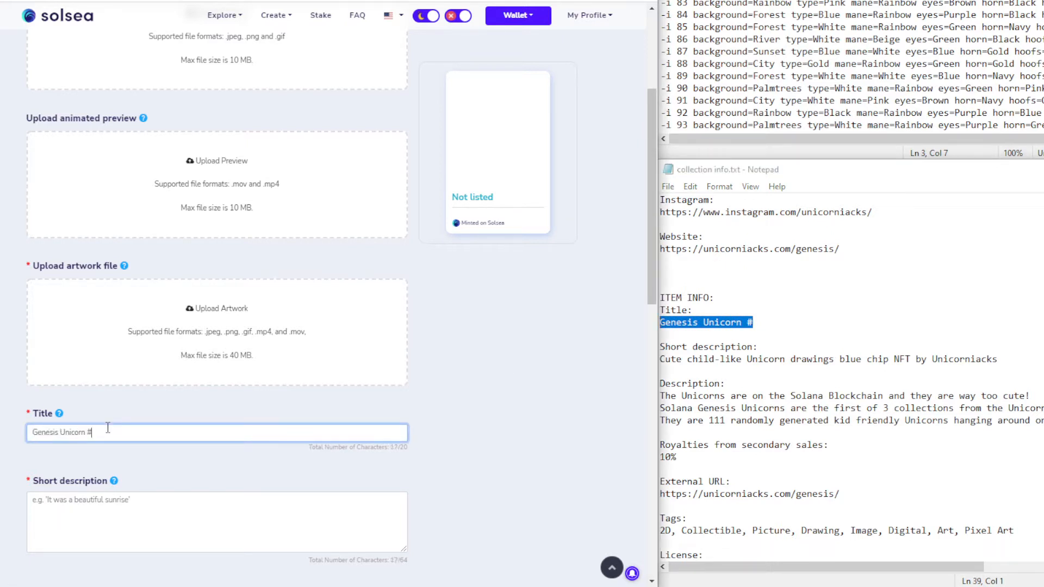
Clear the old titles #81, #82 and #83, re-pasting the 'Genesis Unicorn #' prefix each time
key(ctrl+a)
key(BackSpace)
key(ctrl+v)
text(82)
key(ctrl+a)
key(BackSpace)
key(ctrl+v)
key(ctrl+a)
key(ctrl+c)
key(BackSpace)
key(ctrl+v)
Title the first form Genesis Unicorn #84, correcting the mistyped number
scroll(222, 1, up, 4)
scroll(151, 420, down, 4)
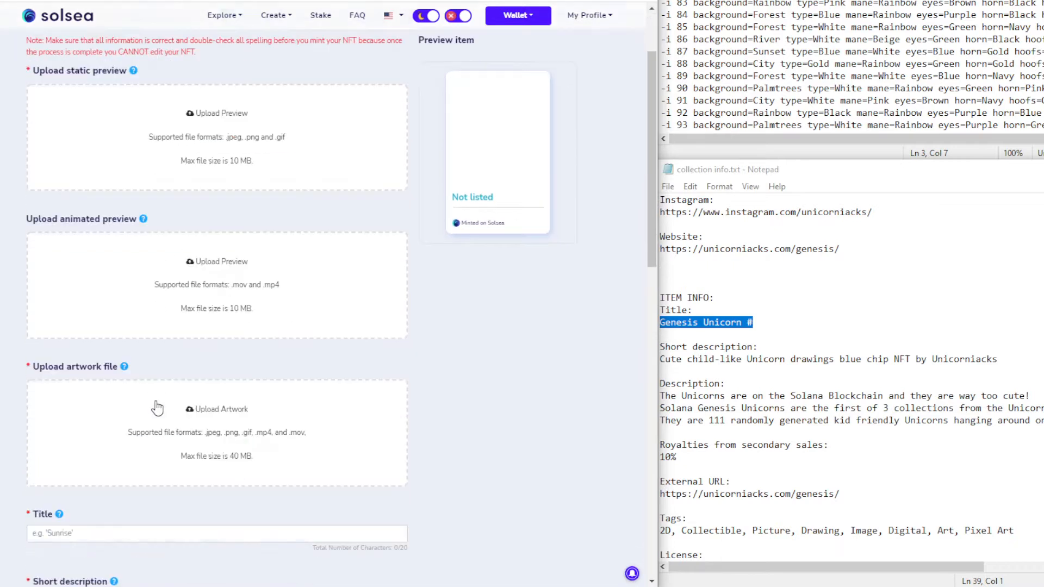
click(150, 432)
key(ctrl+v)
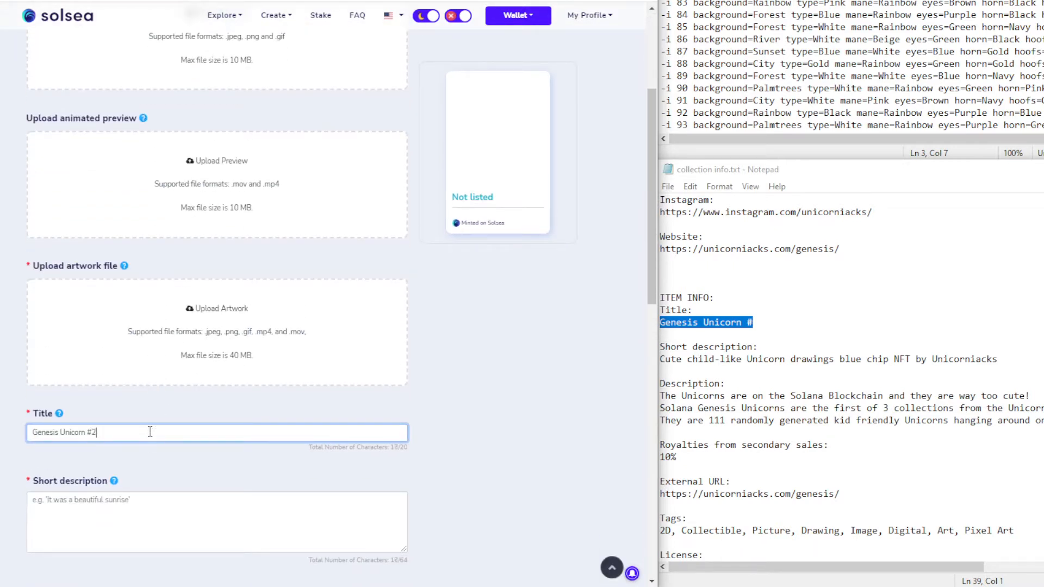
text(85)
key(BackSpace)
text(4)
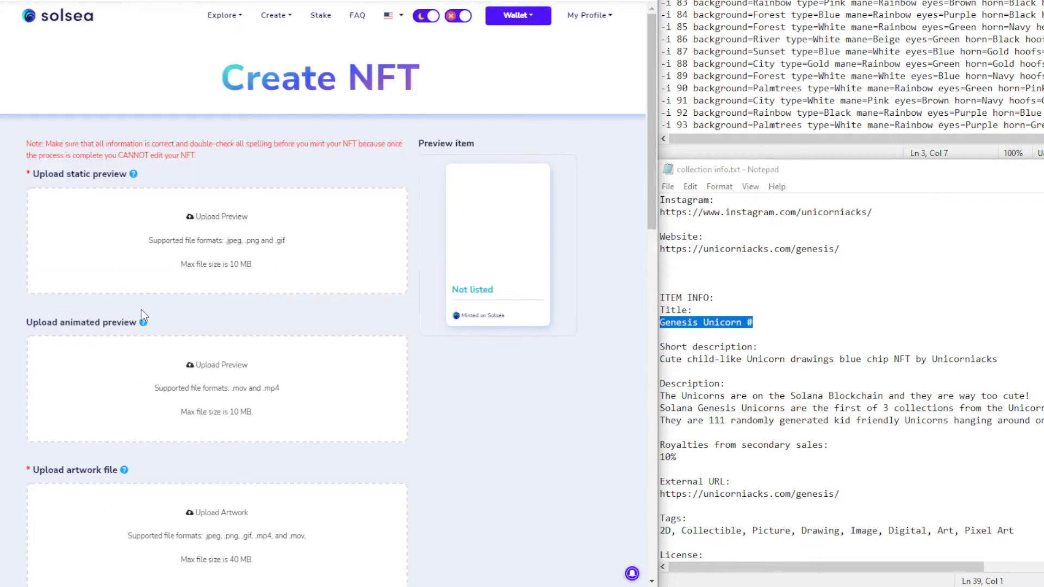
Paste the 'Genesis Unicorn #' prefix into the Title fields of the next three forms
scroll(132, 455, down, 4)
click(100, 359)
key(ctrl+v)
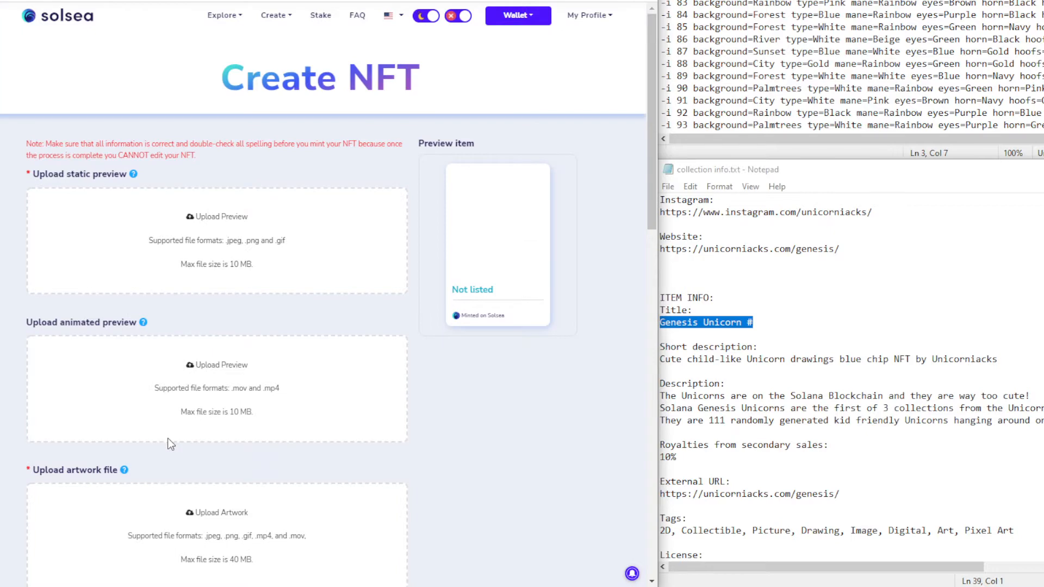
scroll(170, 441, down, 5)
click(127, 368)
key(ctrl+v)
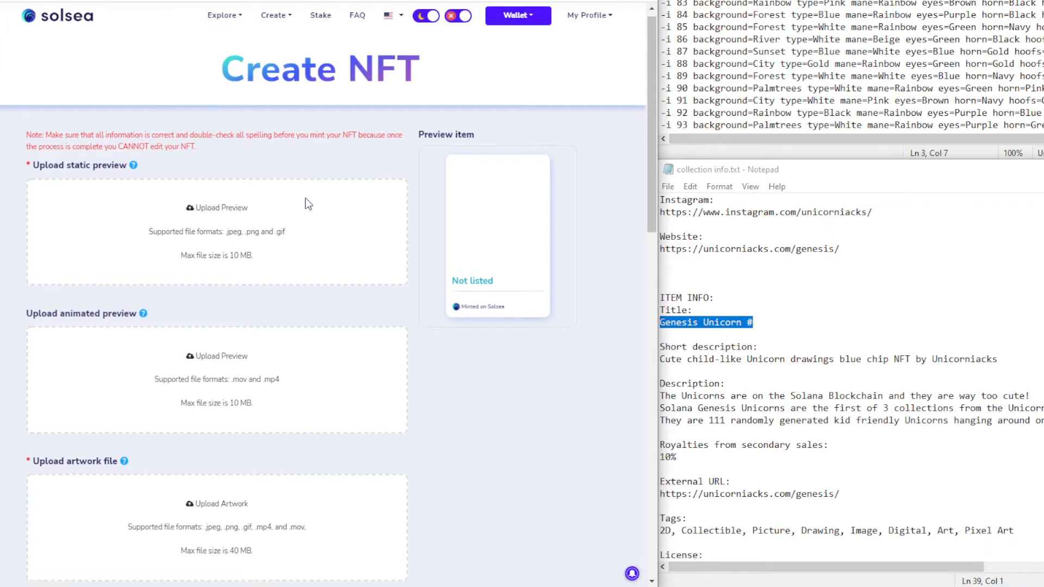
scroll(183, 436, down, 5)
click(129, 362)
key(ctrl+v)
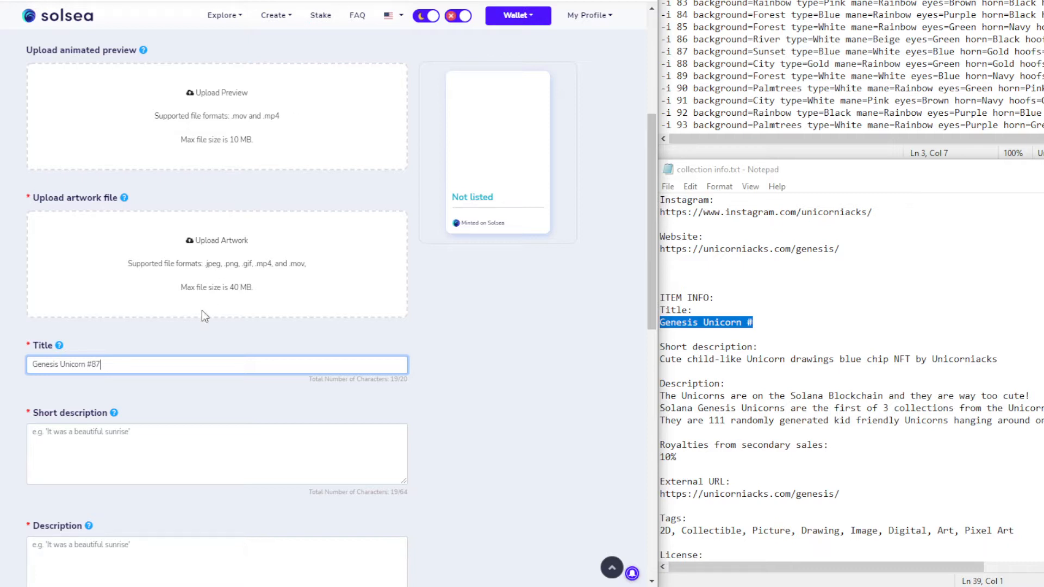
key(BackSpace)
key(BackSpace)
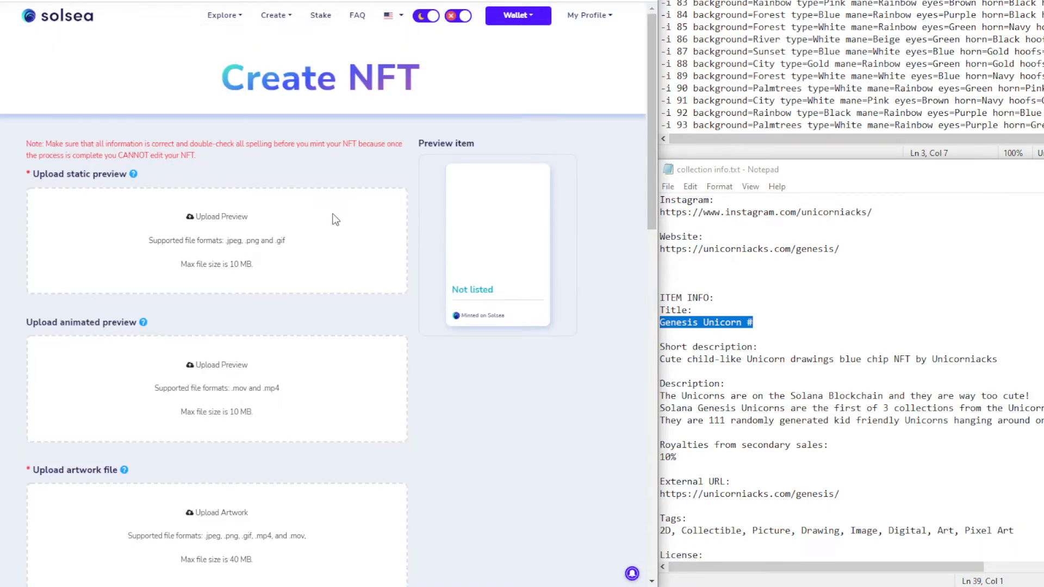
Title the next two forms Genesis Unicorn #89 and Genesis Unicorn #90
scroll(230, 345, down, 5)
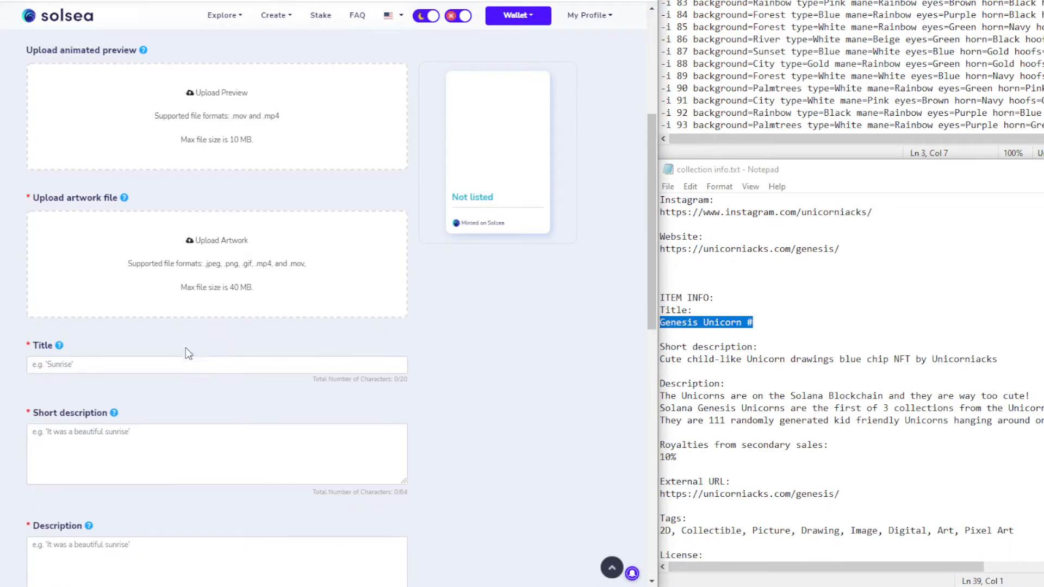
click(171, 362)
key(ctrl+v)
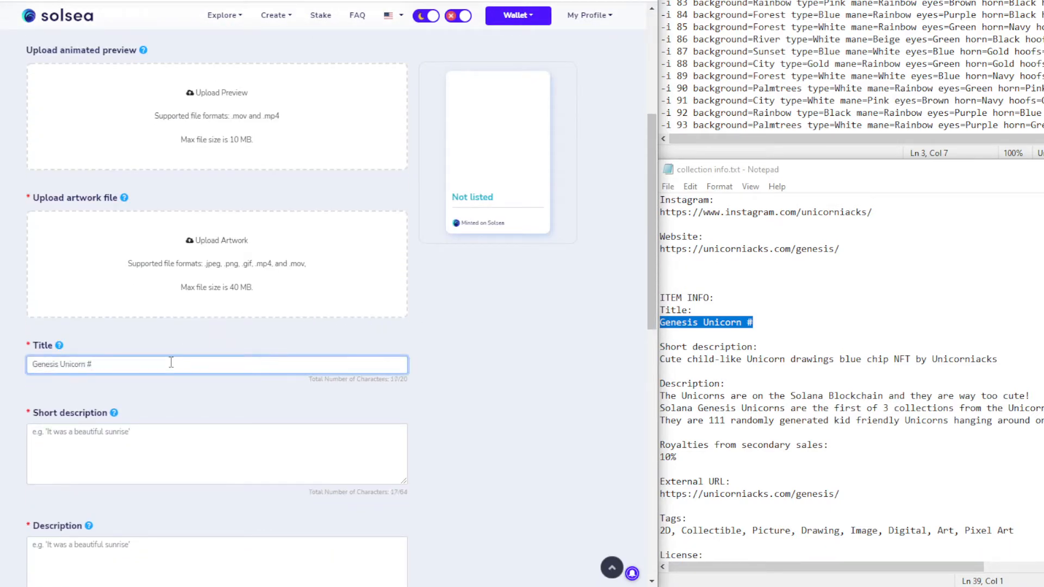
text(89)
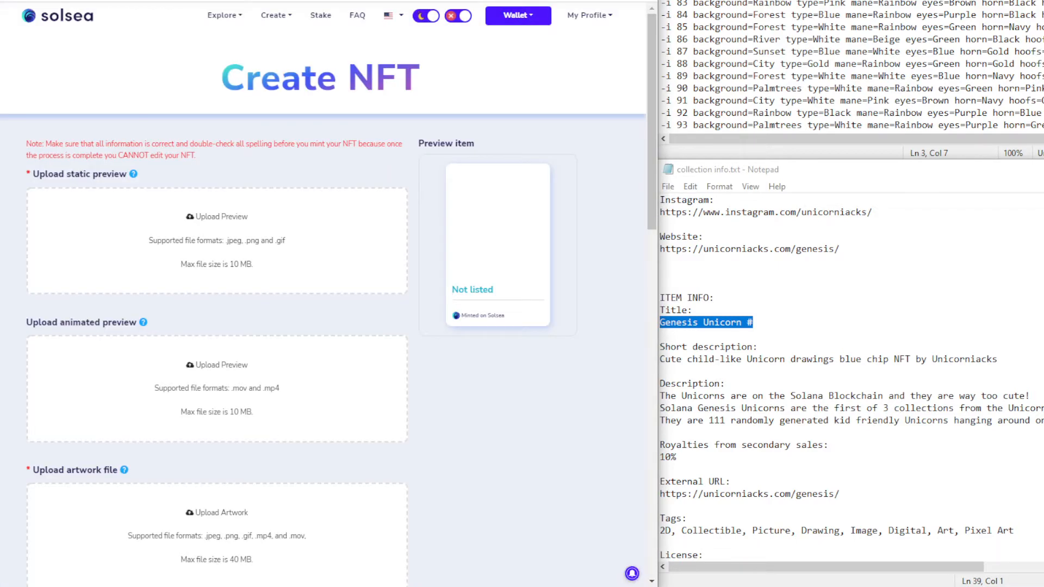
scroll(250, 298, down, 5)
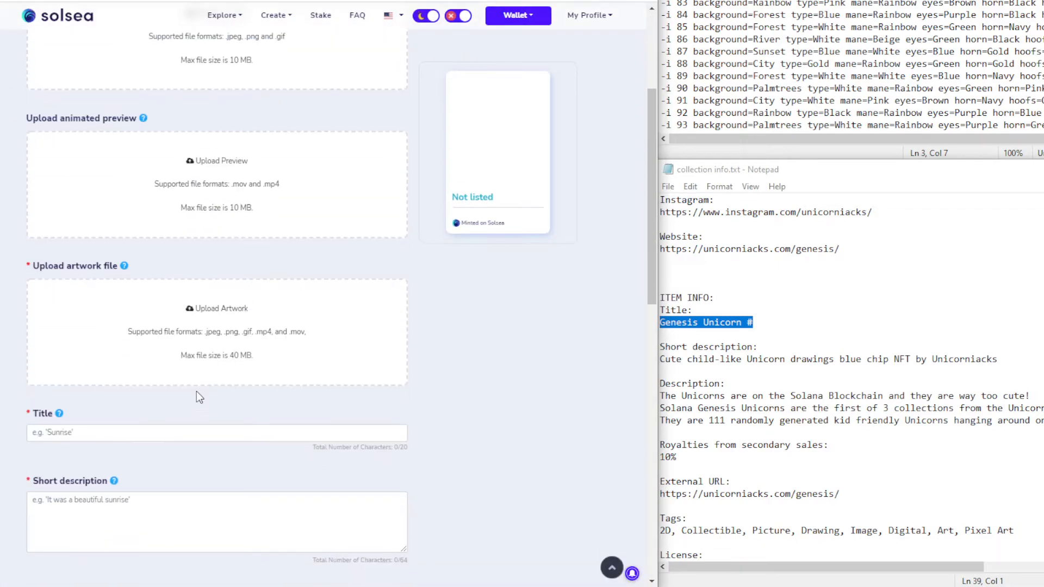
click(144, 432)
key(ctrl+v)
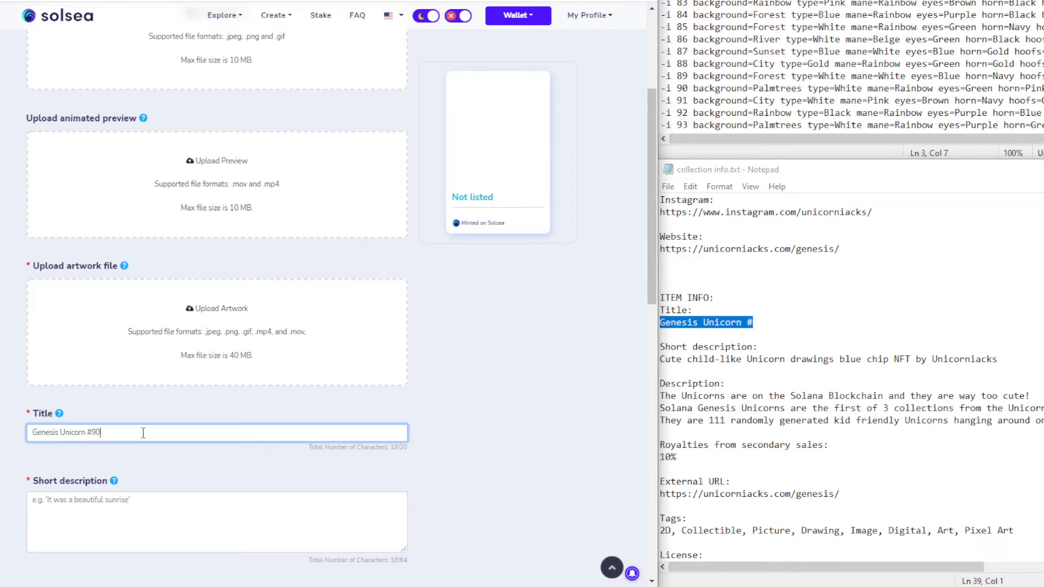
text(90)
scroll(228, 353, down, 1)
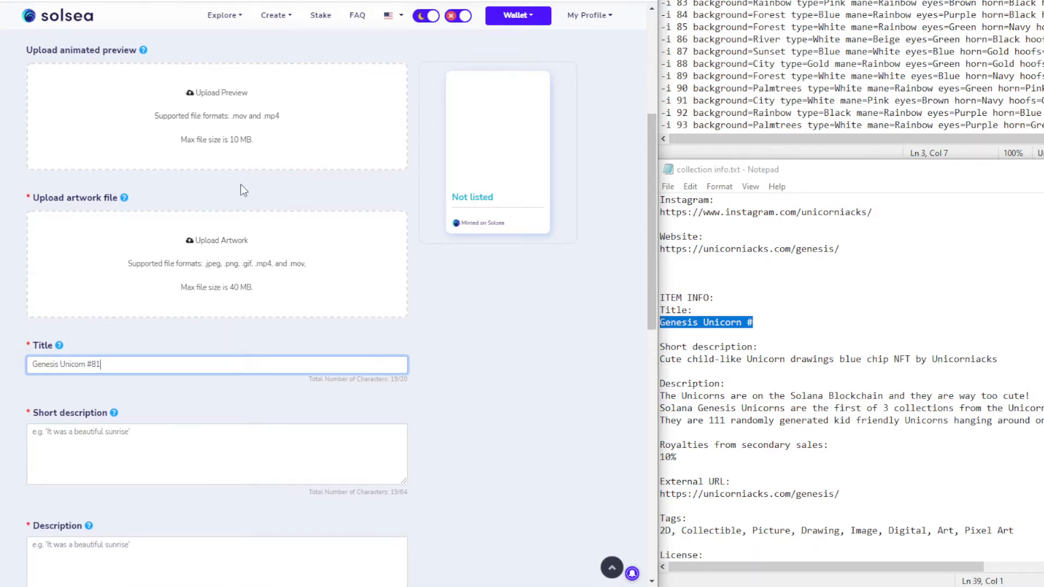
scroll(243, 189, up, 3)
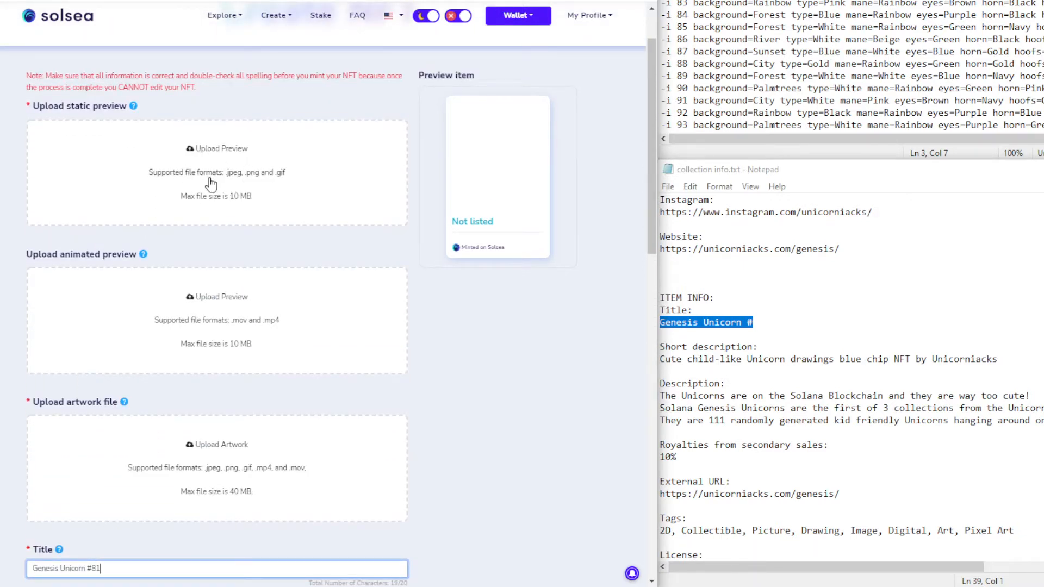
Set genucrn-small-81.png from scaled > small as the first form's static preview
click(211, 185)
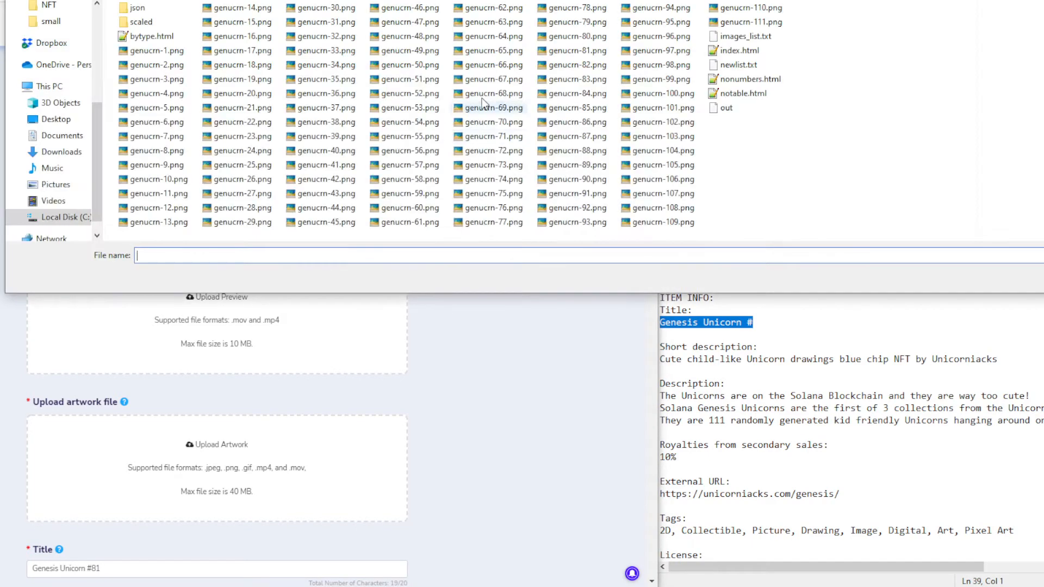
double_click(158, 22)
double_click(225, 48)
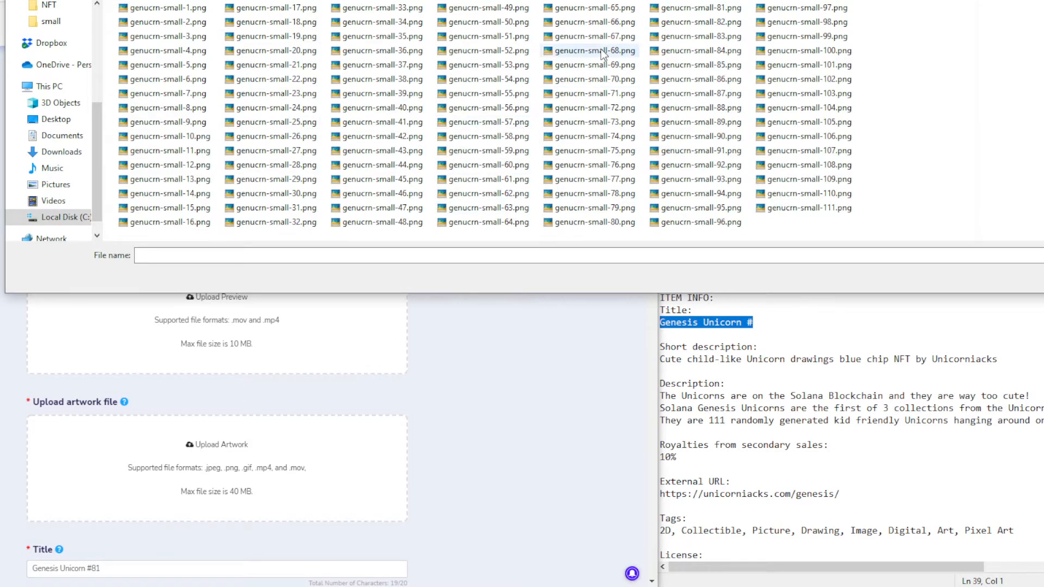
double_click(700, 7)
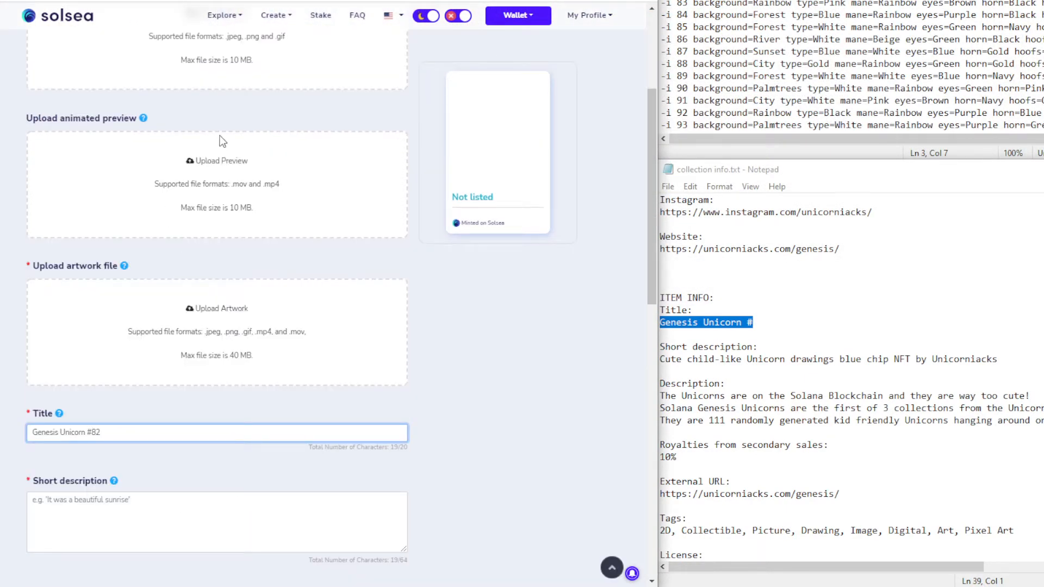
Set genucrn-small-82, -83 and -84.png as the static previews for #82 through #84
scroll(222, 142, up, 1)
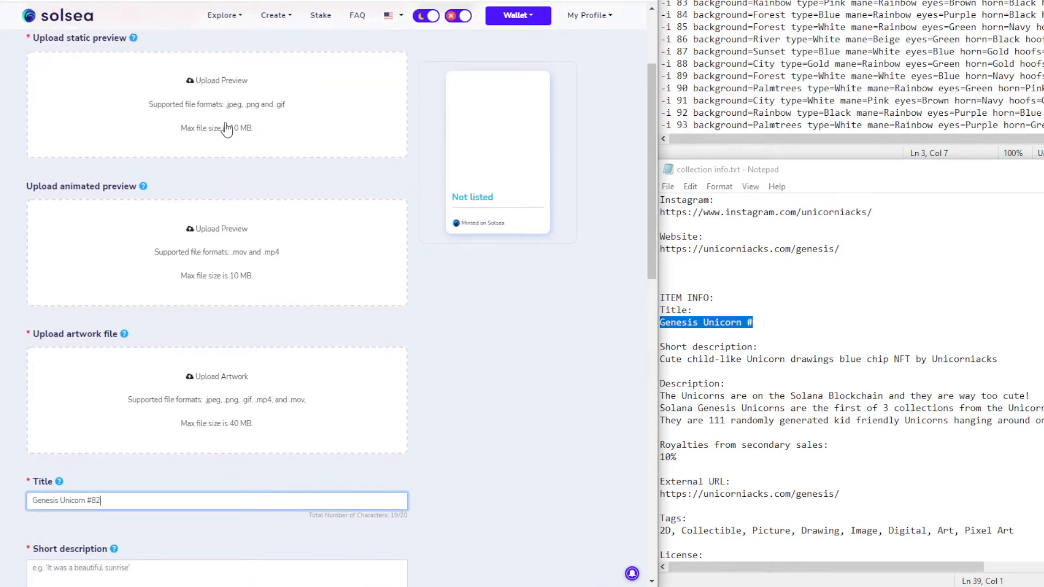
click(361, 207)
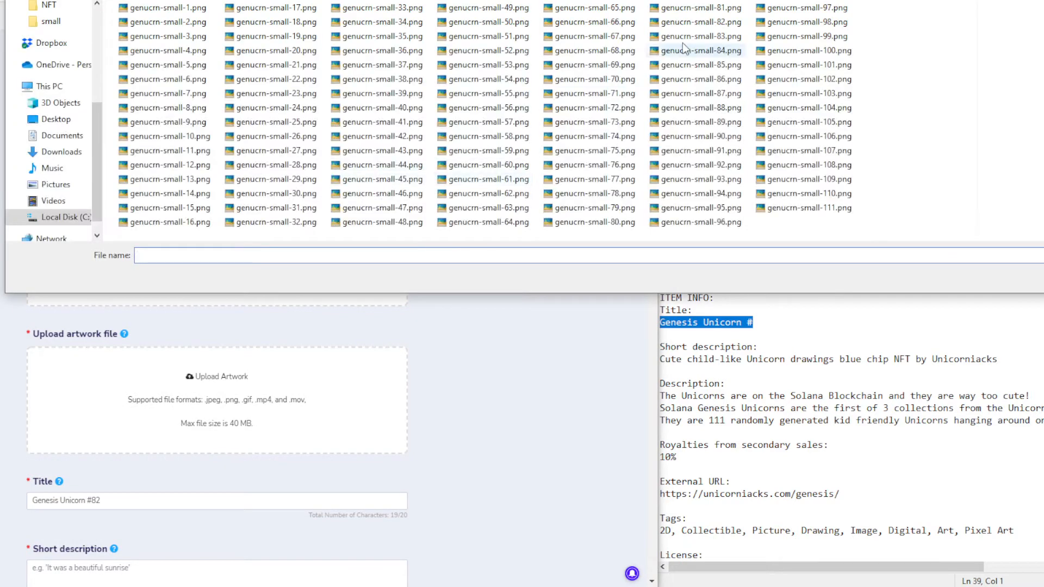
double_click(716, 25)
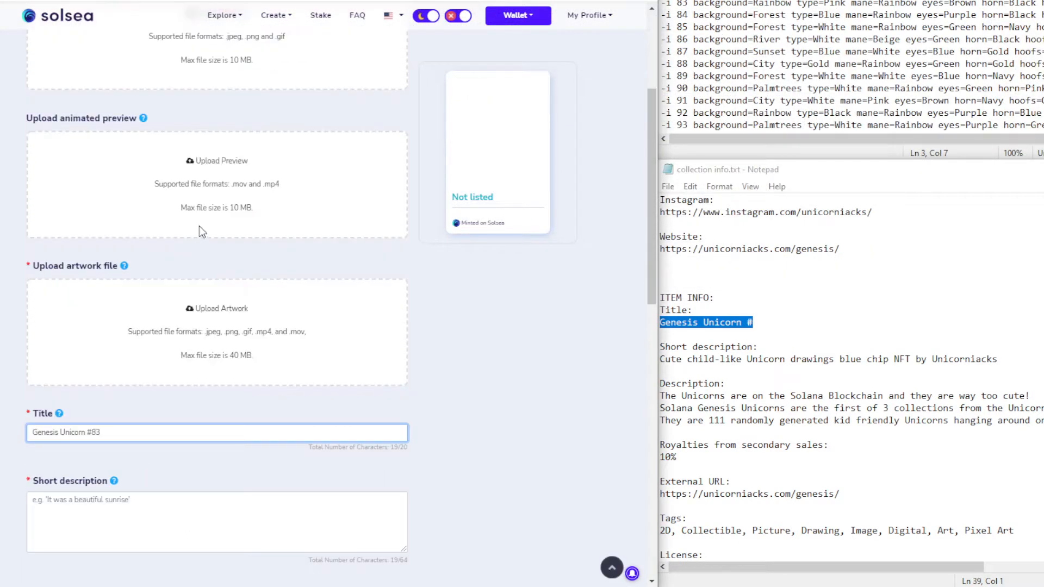
scroll(199, 226, up, 2)
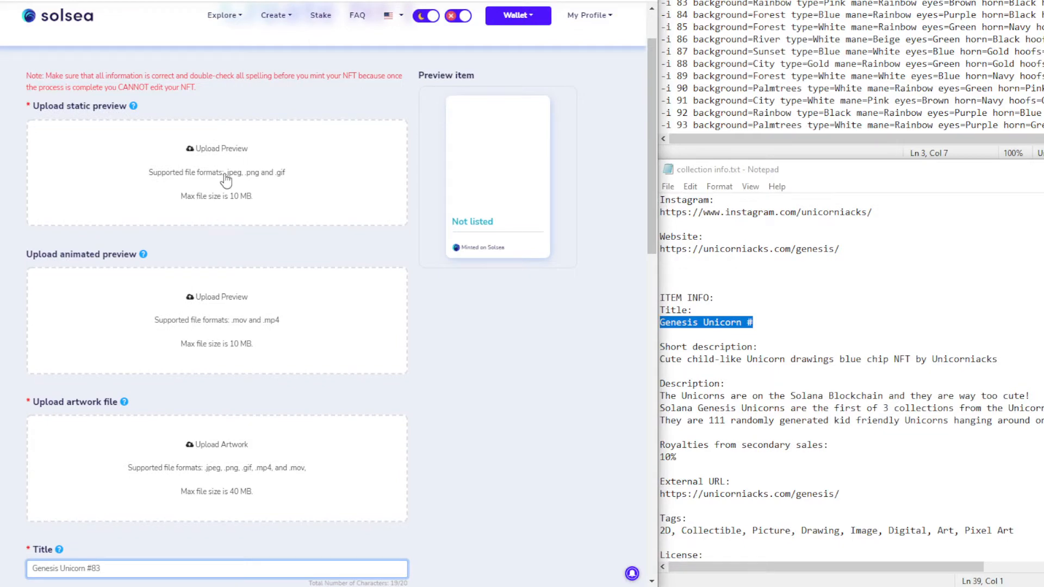
click(349, 174)
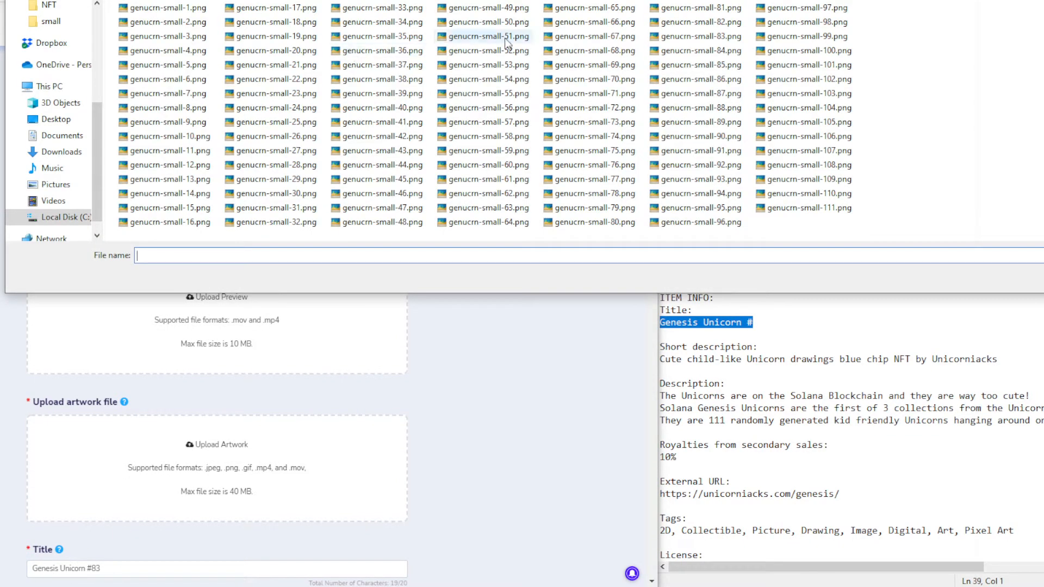
double_click(716, 37)
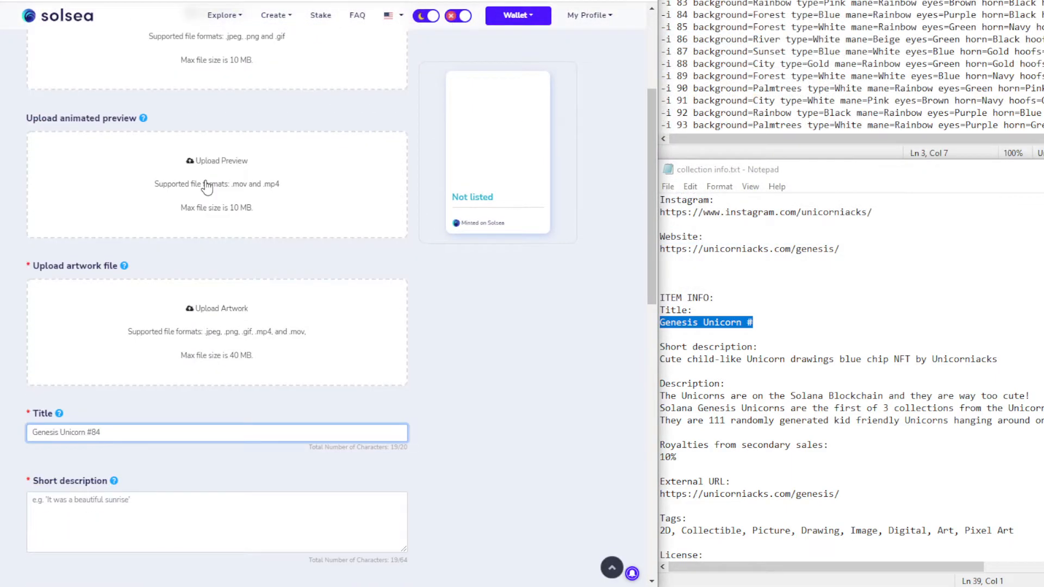
click(197, 112)
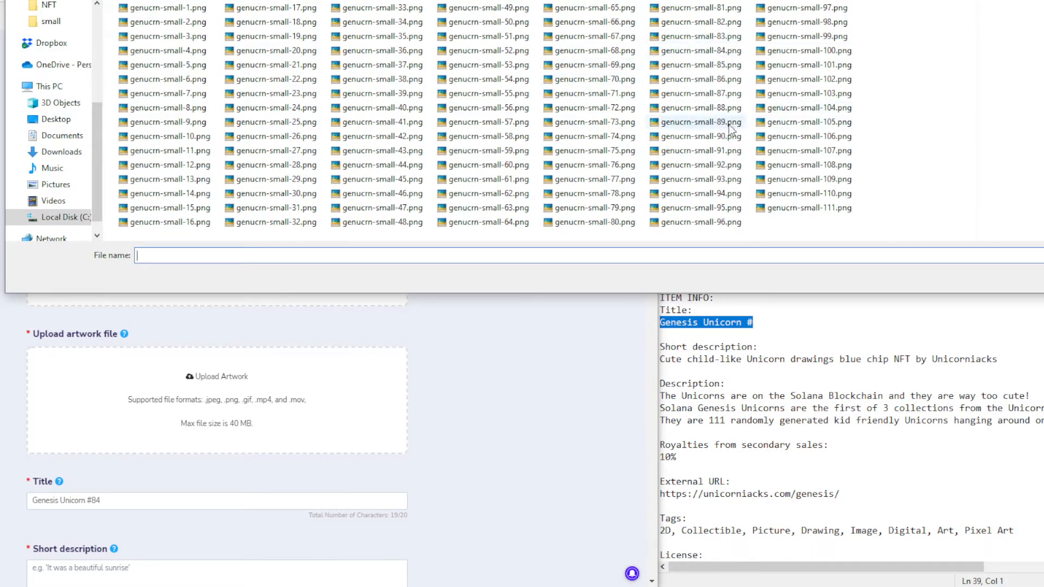
double_click(714, 54)
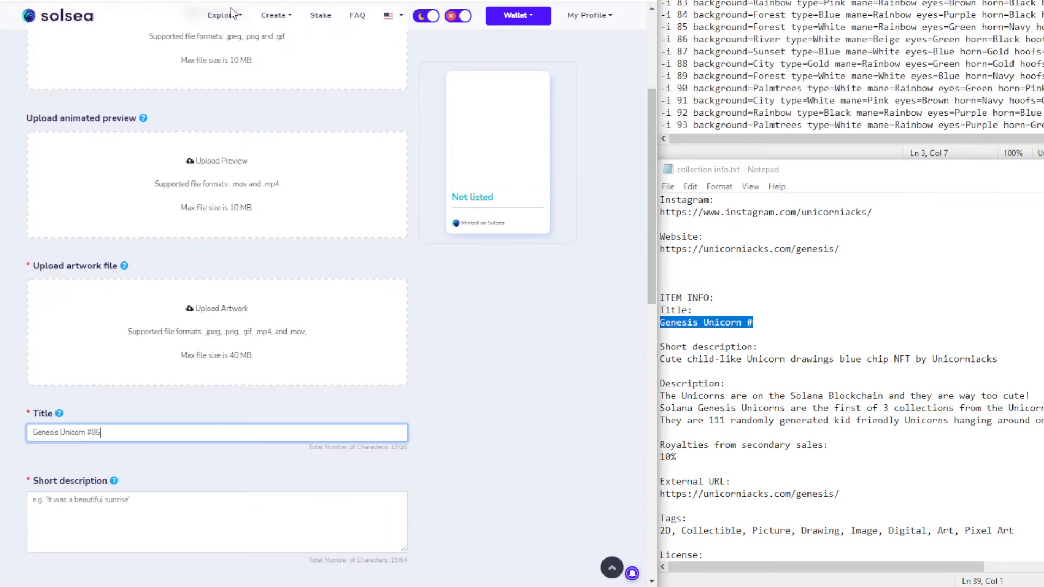
scroll(220, 246, up, 3)
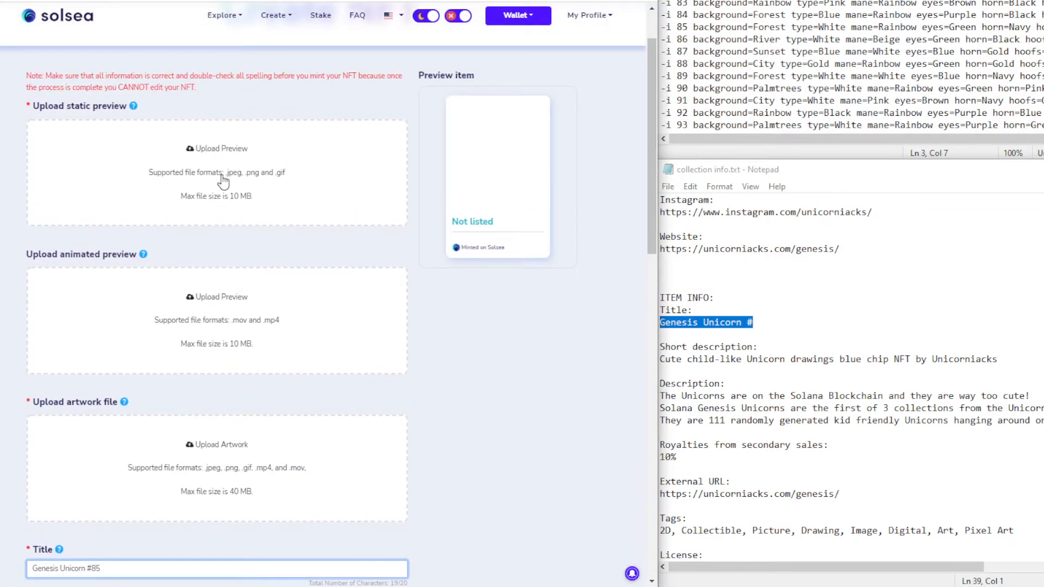
Attach genucrn-small-85, -86 and -87.png as static previews for #85 through #87
click(237, 174)
click(714, 65)
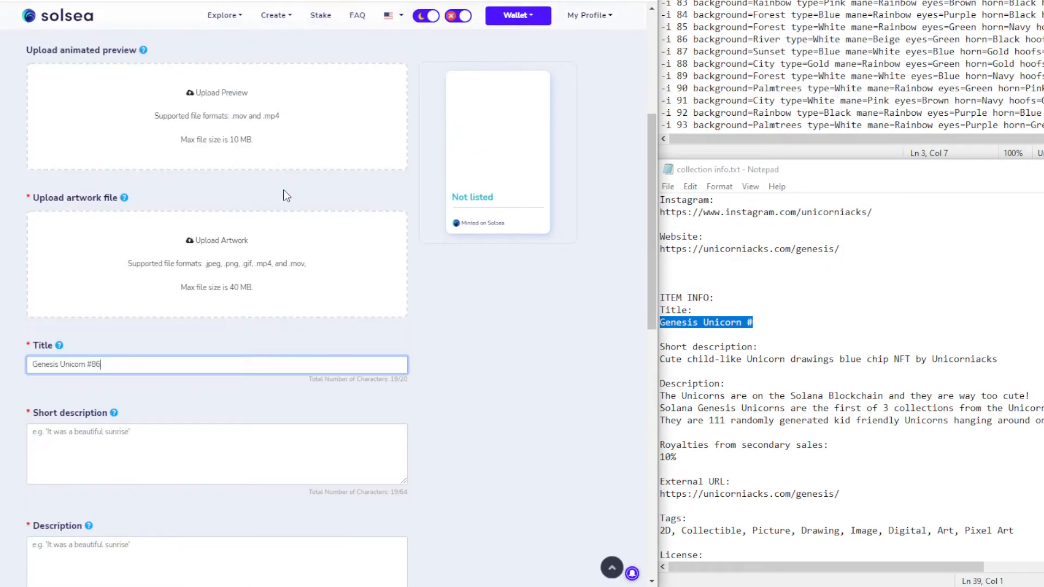
scroll(243, 217, up, 2)
click(228, 136)
double_click(701, 79)
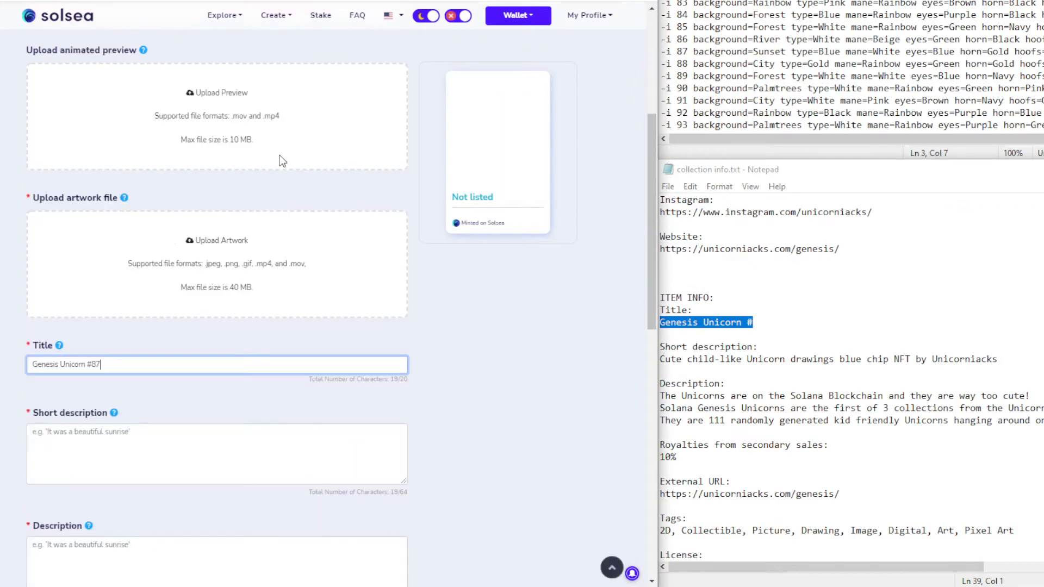
scroll(279, 155, up, 3)
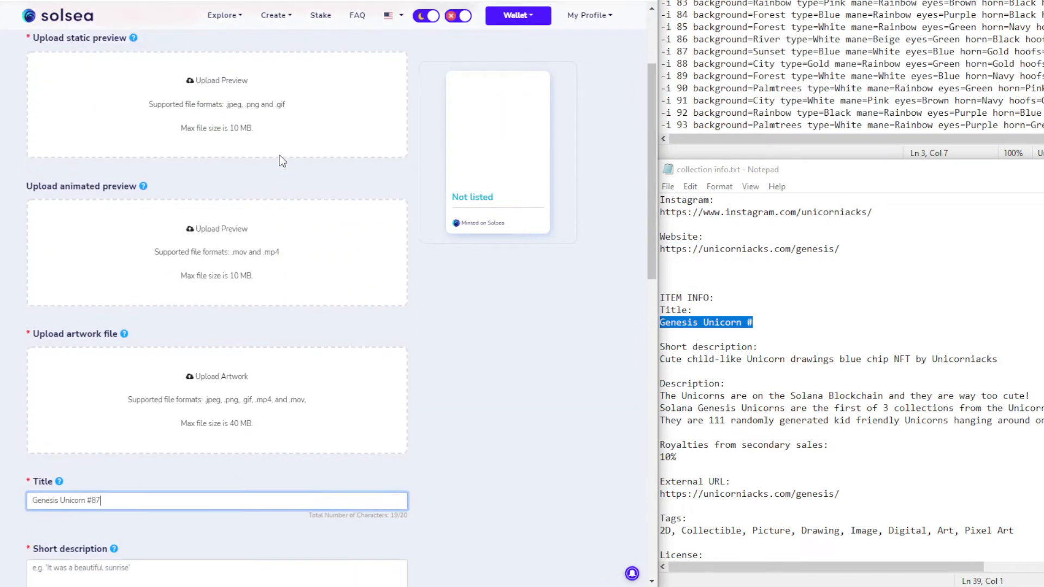
click(220, 119)
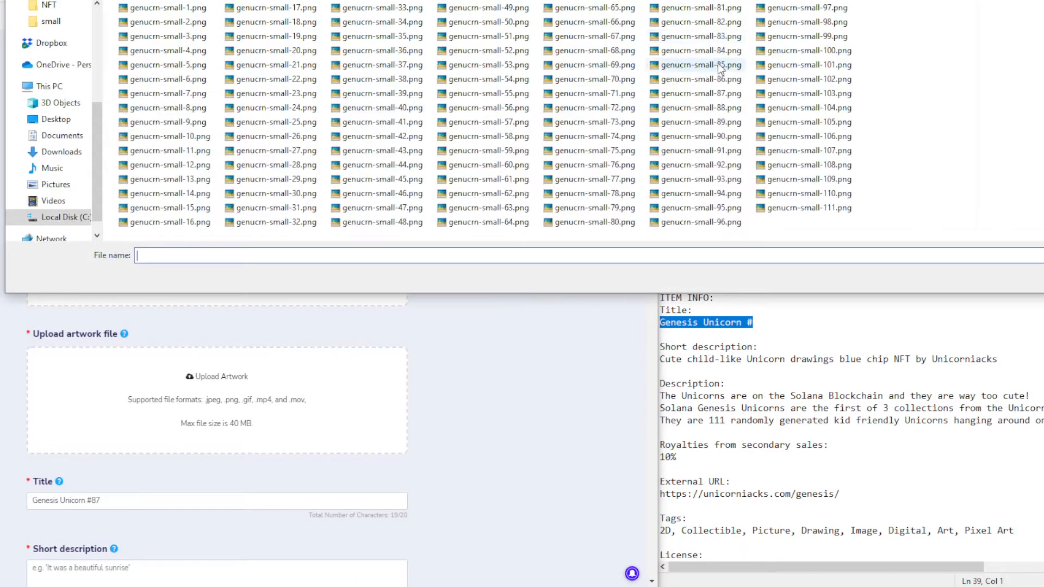
double_click(726, 90)
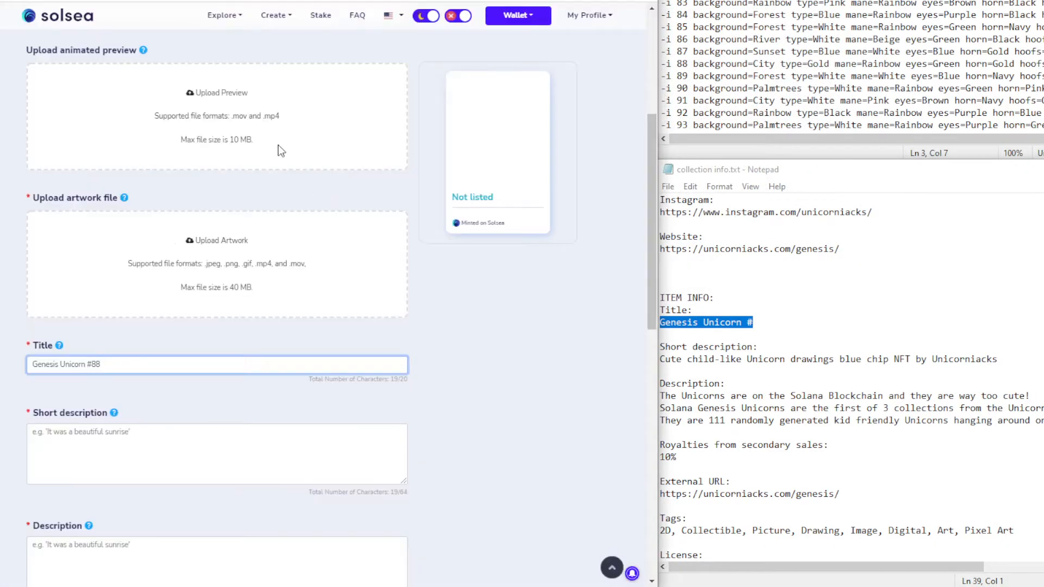
Attach genucrn-small-88, -89 and -90.png as static previews for #88 through #90
scroll(279, 145, up, 2)
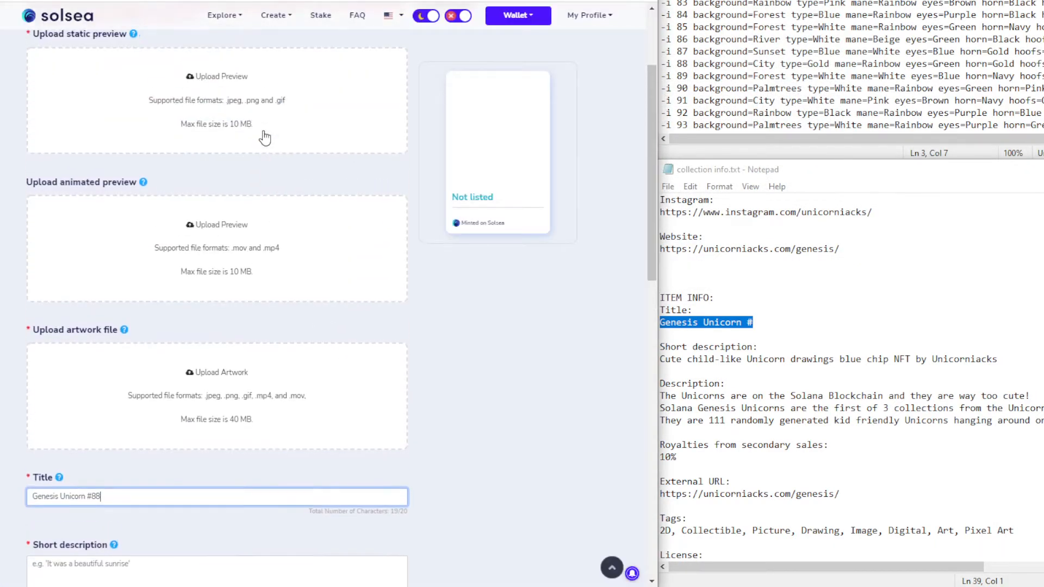
click(237, 224)
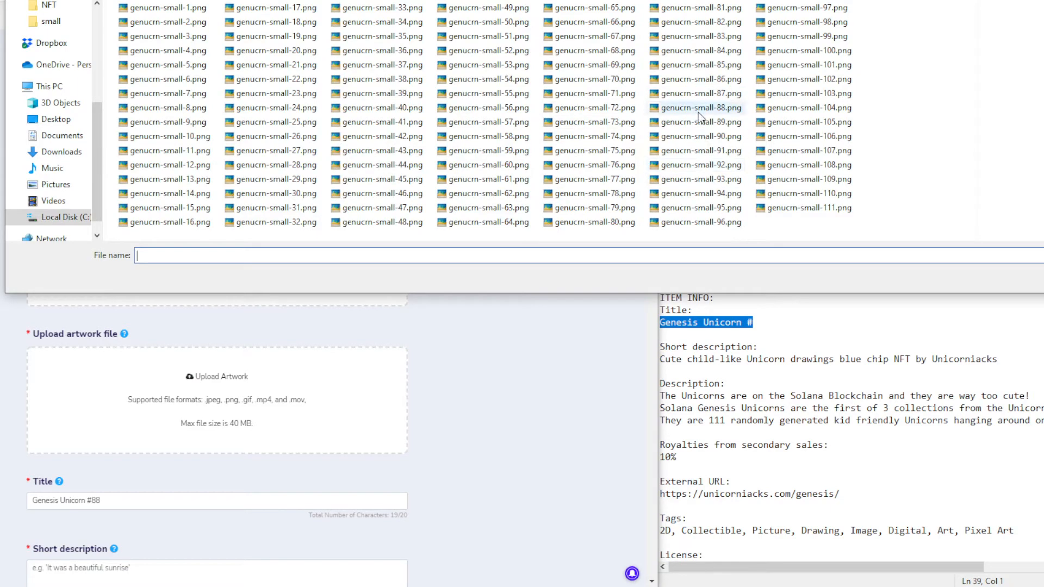
double_click(723, 111)
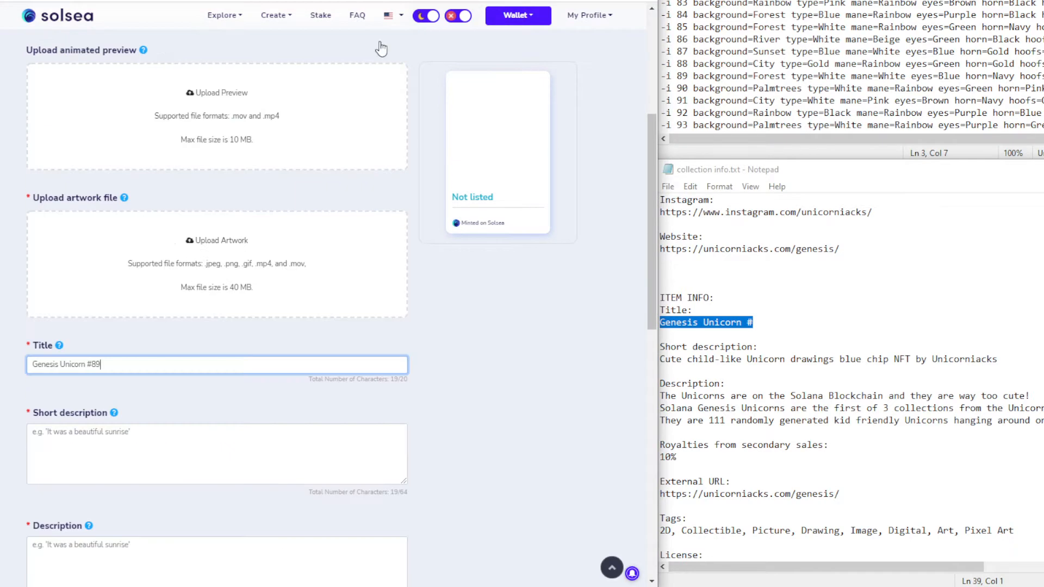
scroll(272, 122, up, 3)
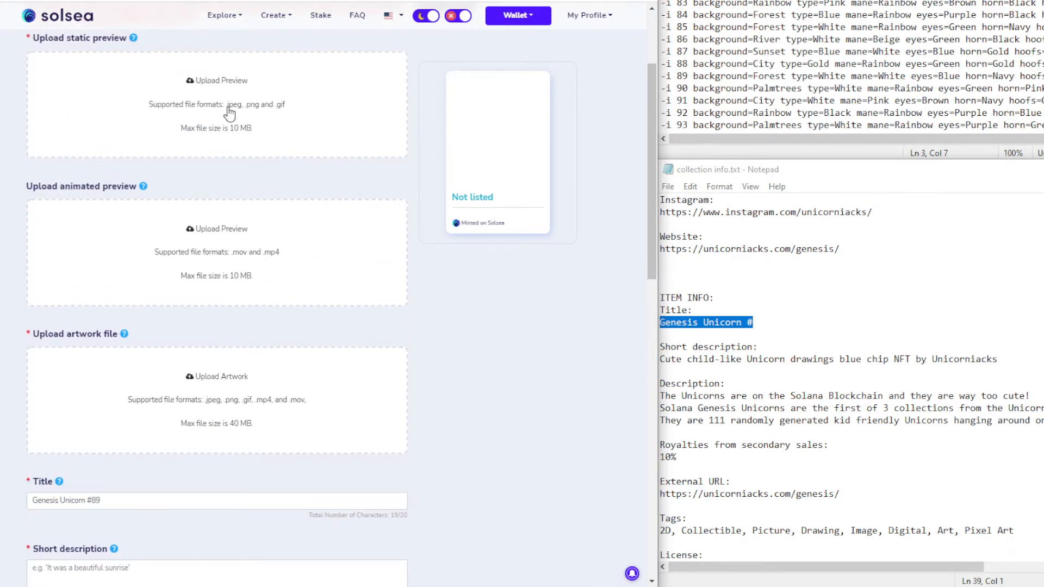
click(200, 263)
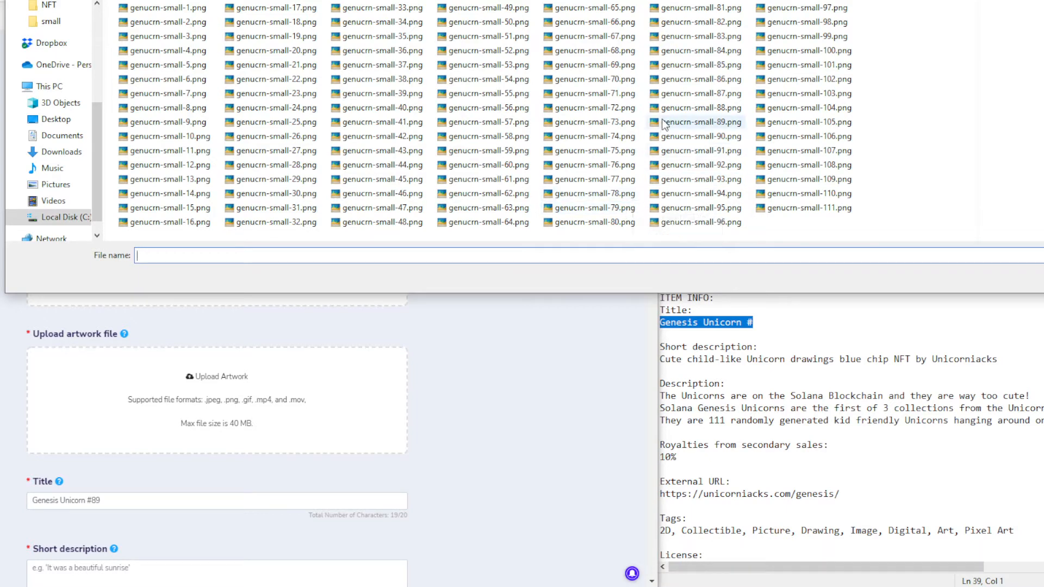
click(722, 122)
double_click(722, 122)
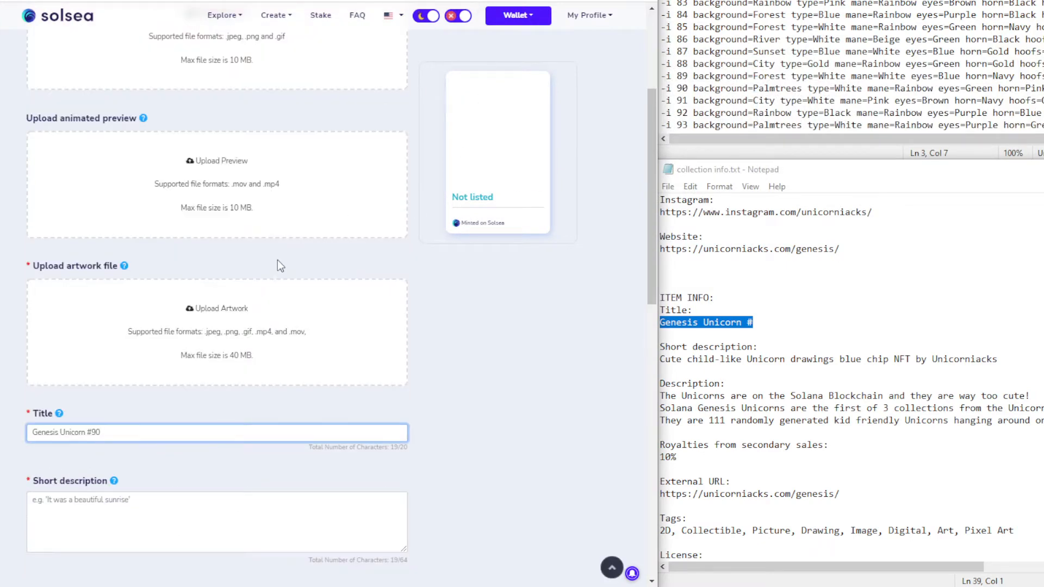
scroll(323, 347, up, 3)
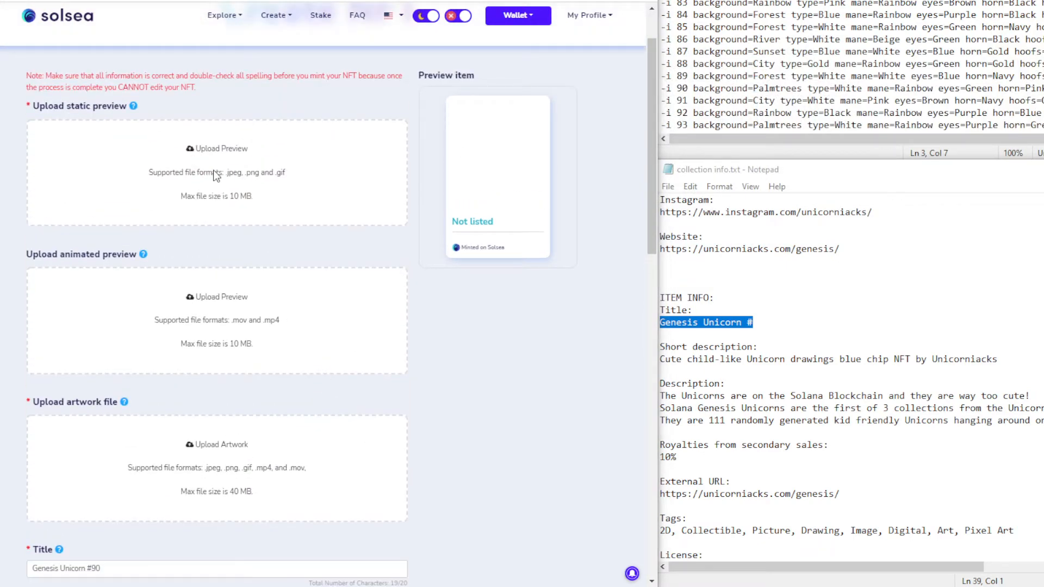
click(210, 171)
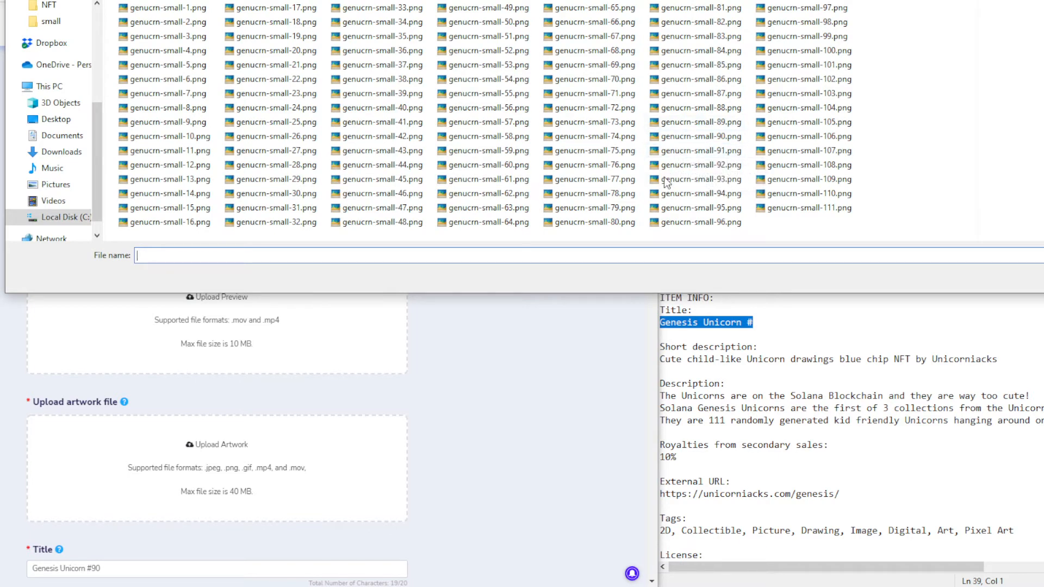
double_click(701, 136)
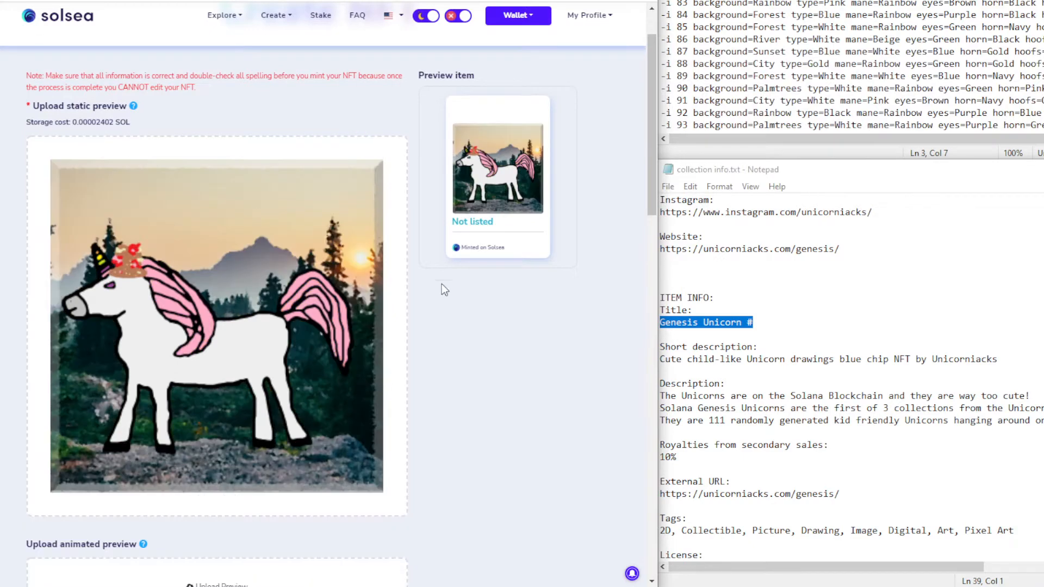
scroll(444, 277, down, 7)
Upload genucrn-81.png from the full-size images folder as #81's artwork
scroll(448, 272, down, 2)
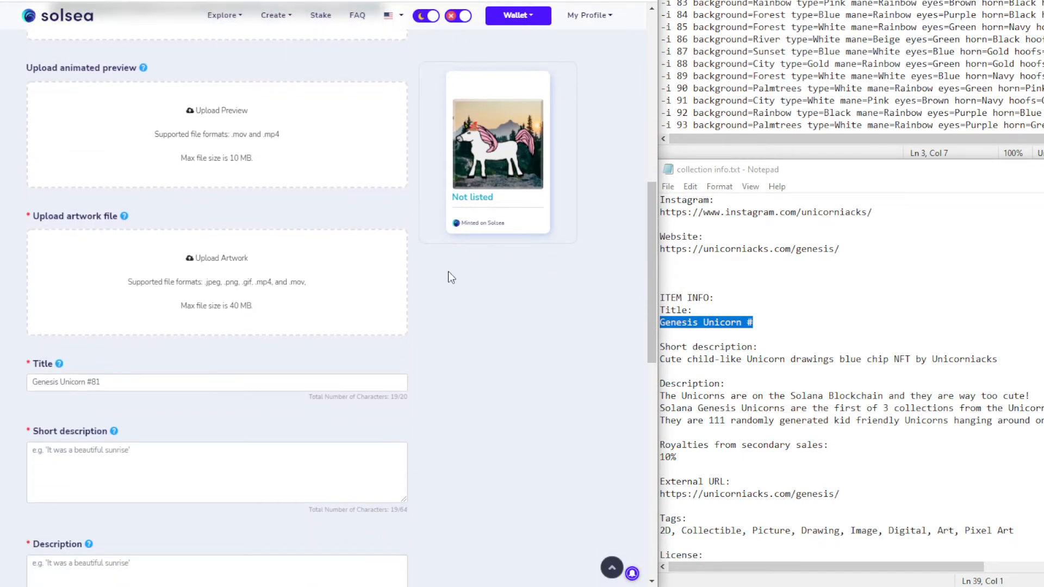
scroll(275, 450, up, 3)
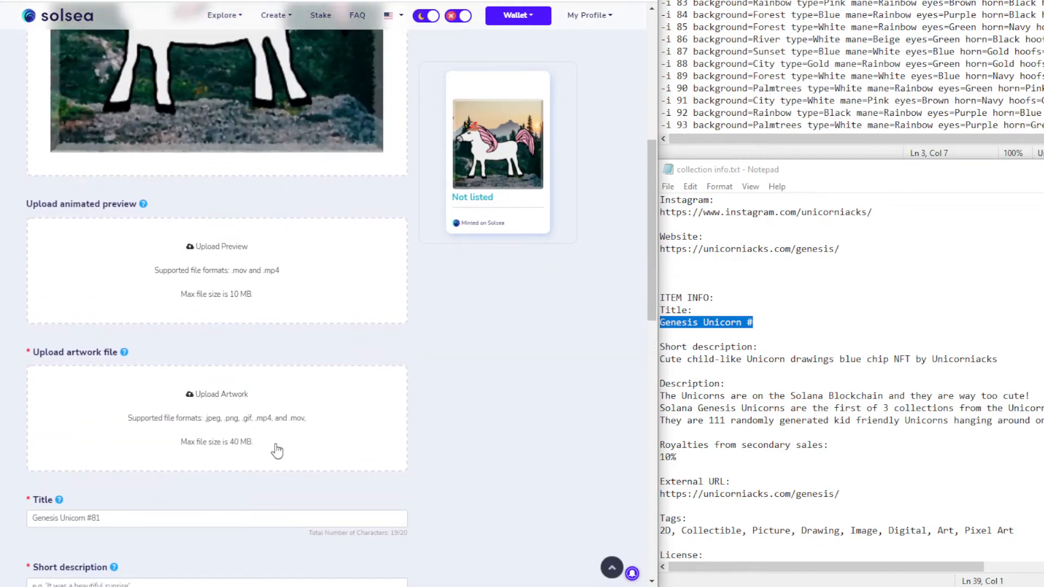
click(224, 424)
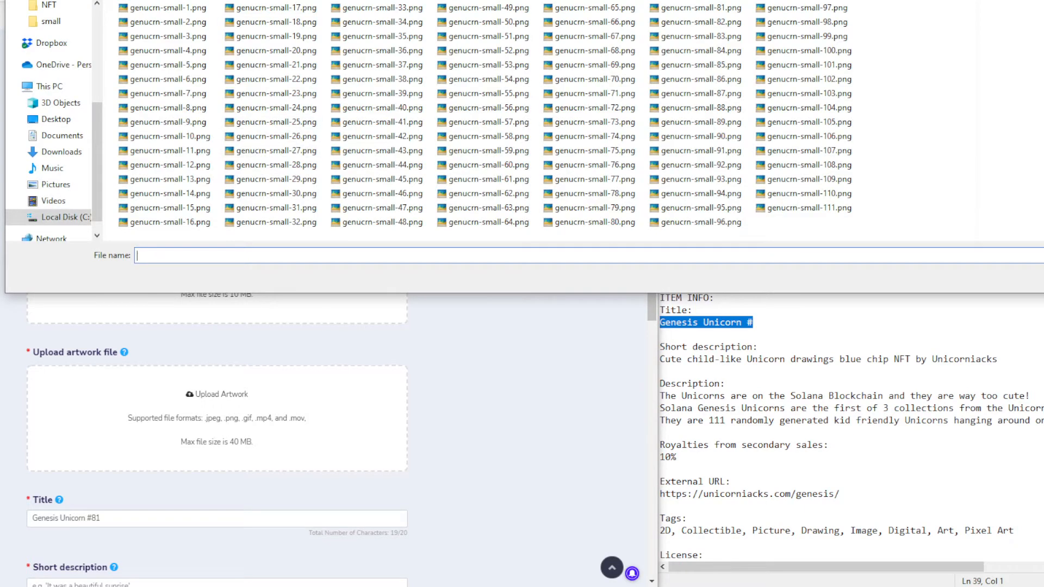
key(alt+Up)
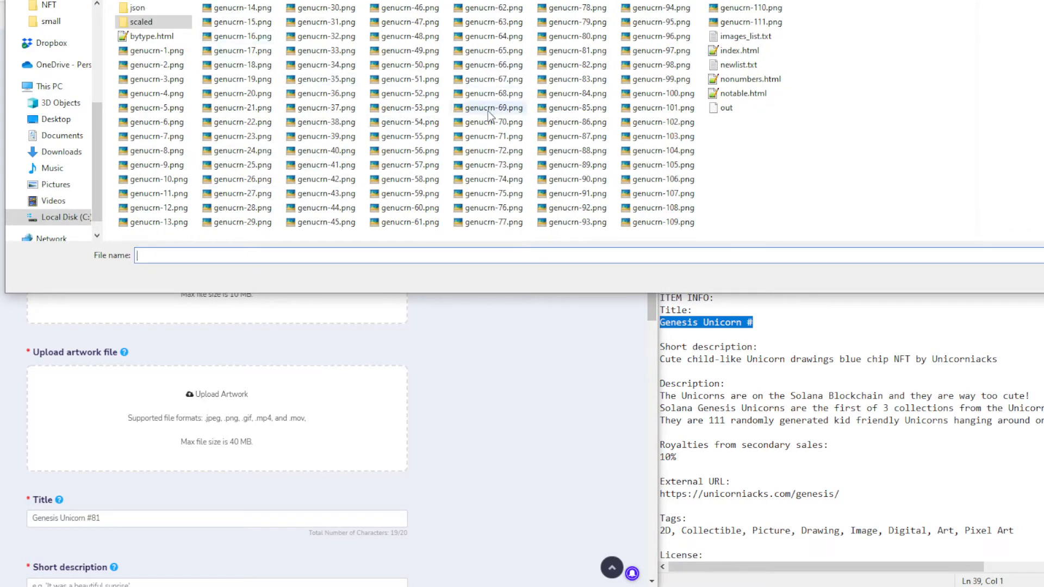
double_click(592, 50)
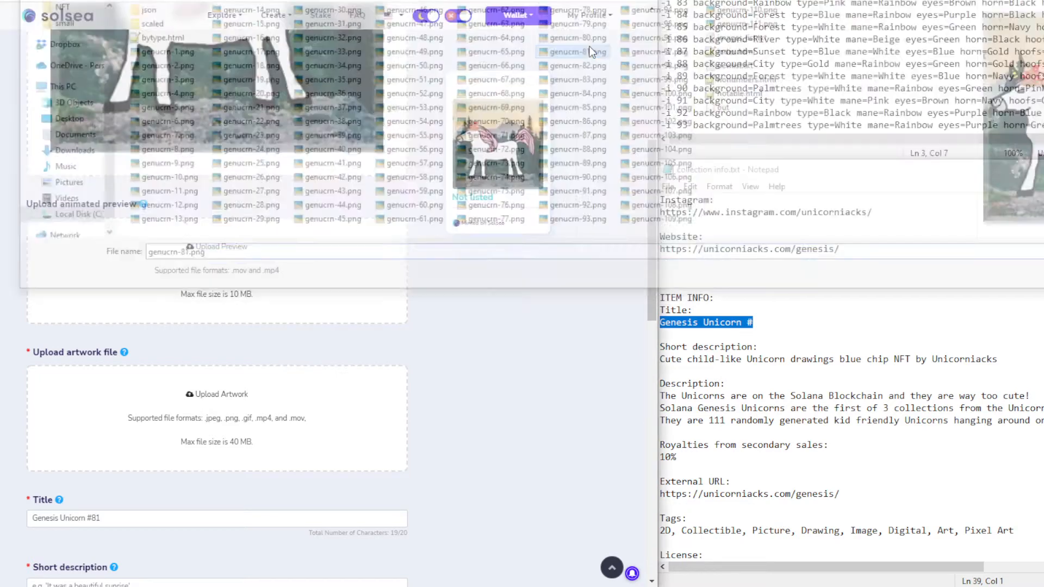
Upload the matching full-size artwork for #82 and genucrn-83.png for #83
scroll(423, 276, down, 1)
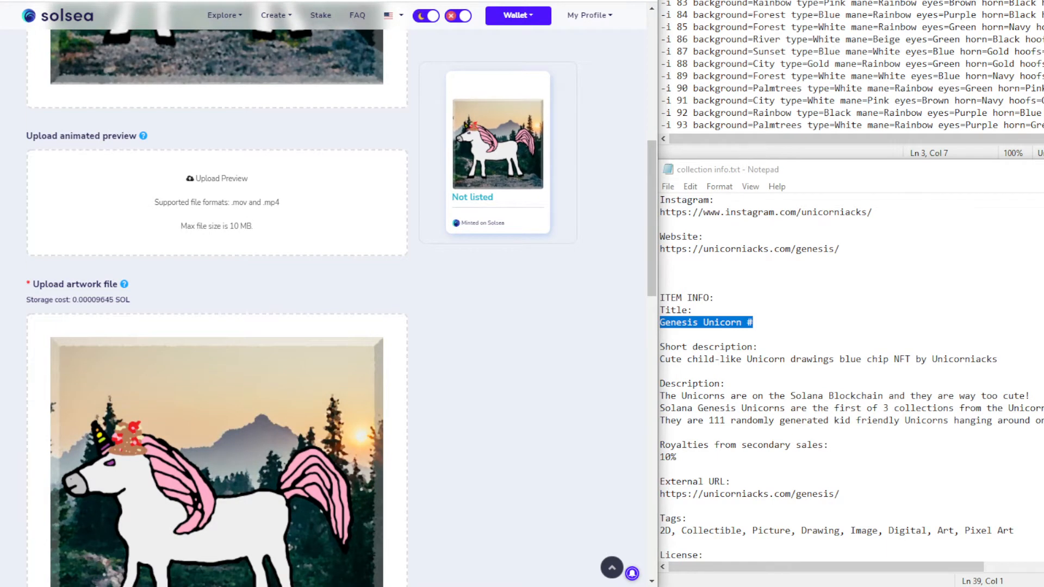
scroll(398, 318, up, 6)
scroll(431, 309, down, 2)
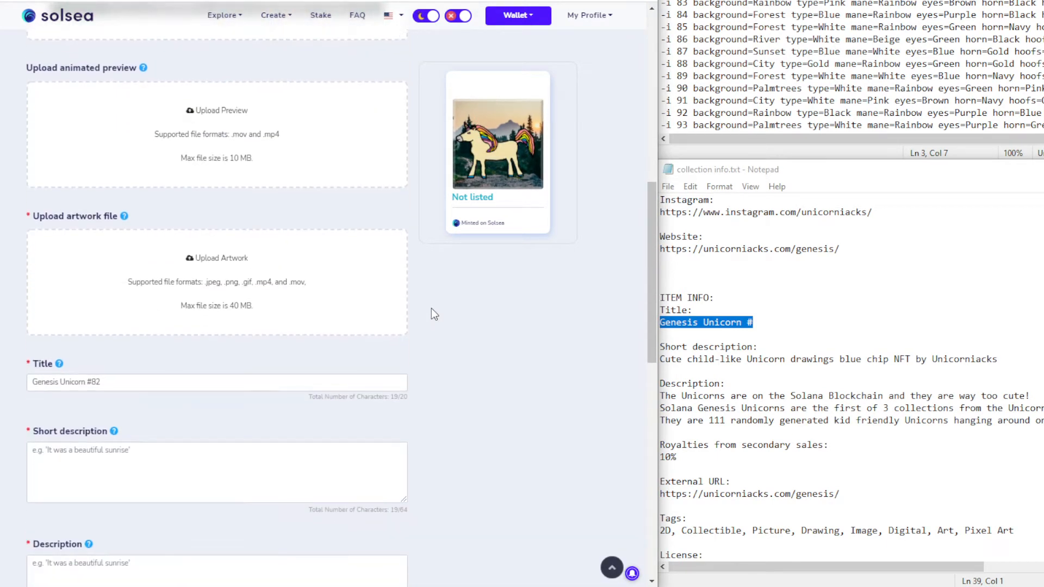
click(263, 385)
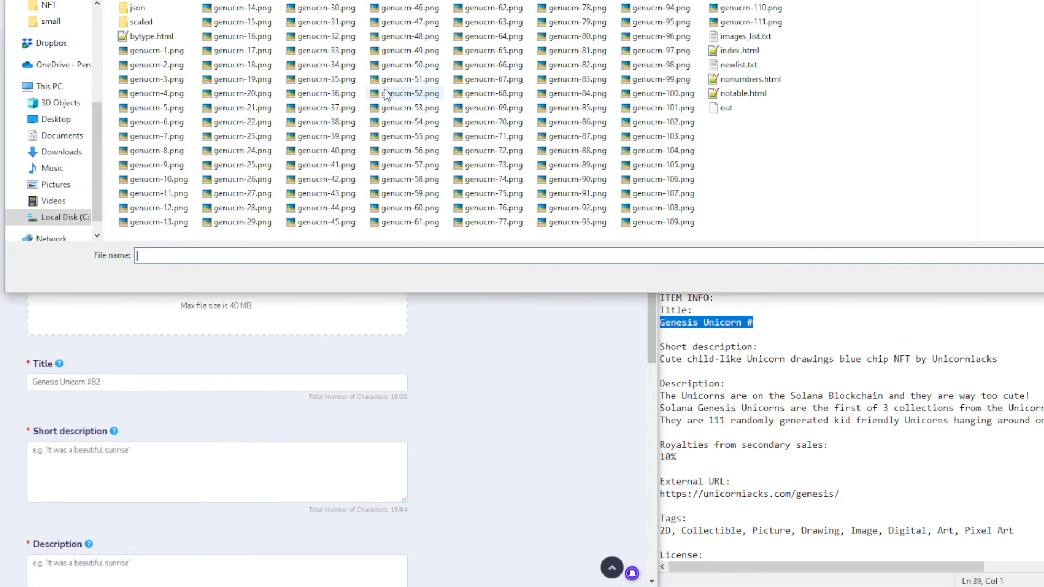
double_click(589, 79)
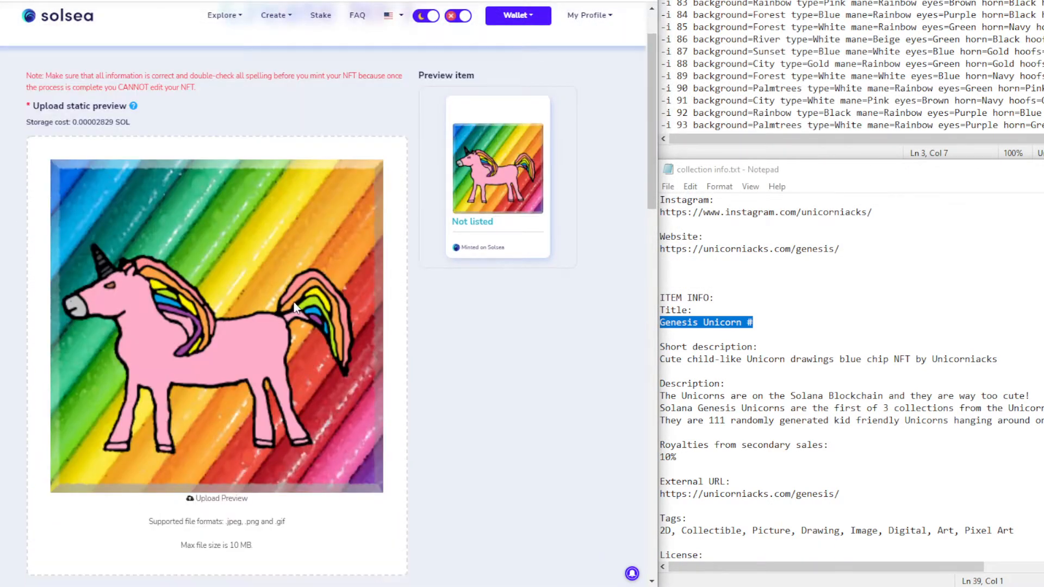
scroll(293, 301, down, 10)
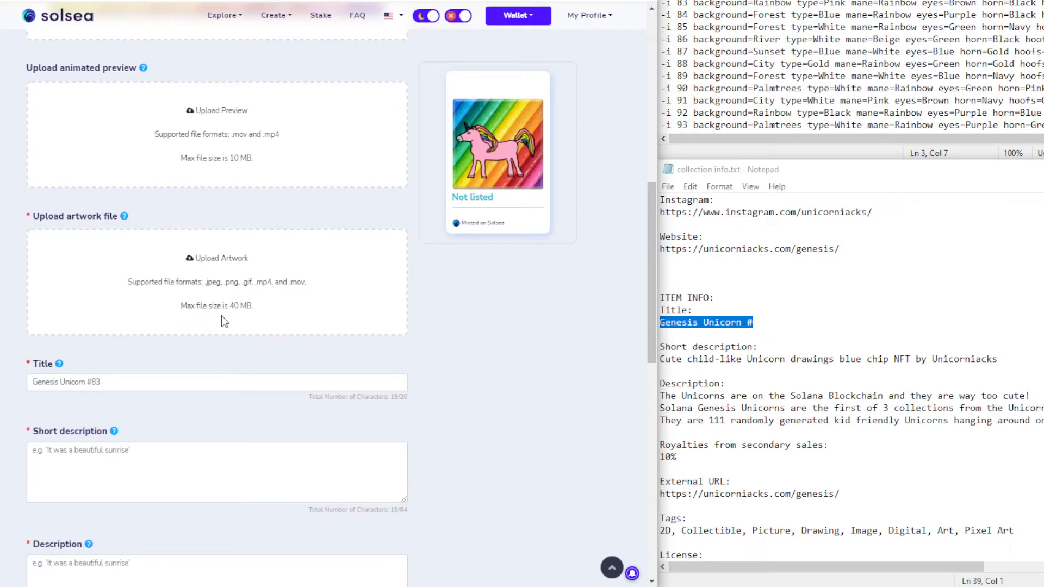
scroll(216, 362, up, 3)
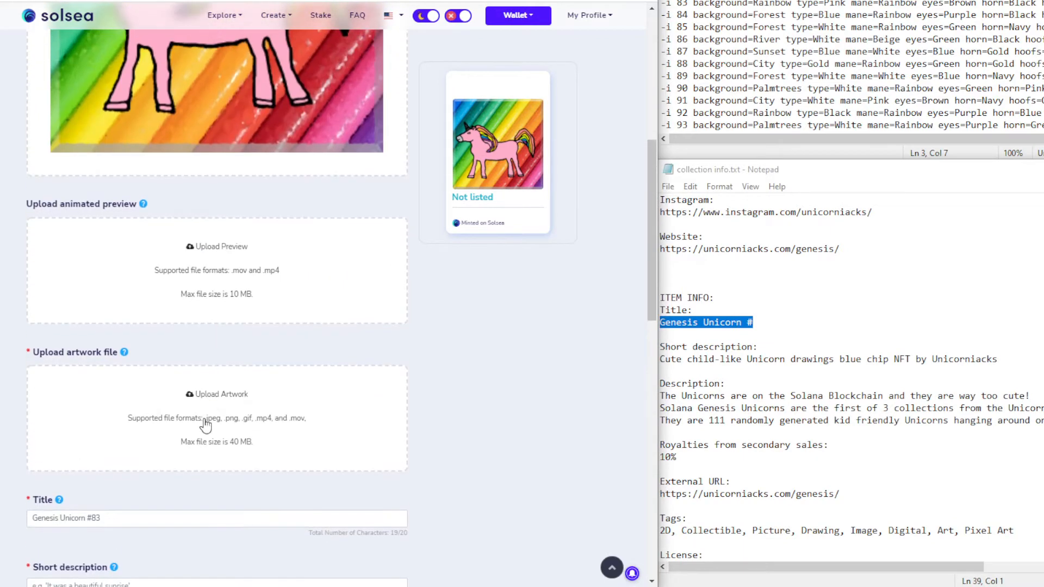
click(325, 250)
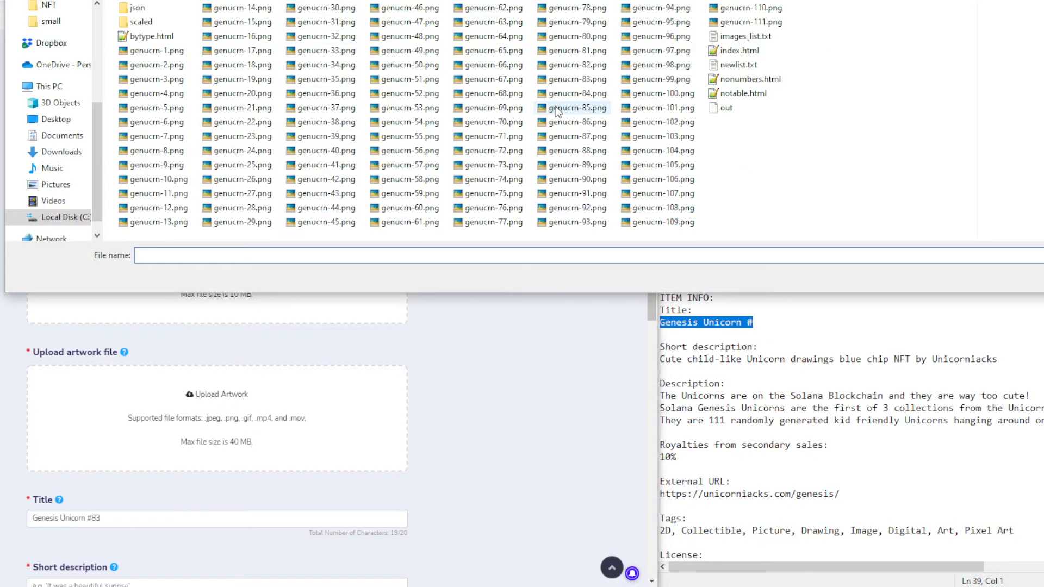
double_click(591, 79)
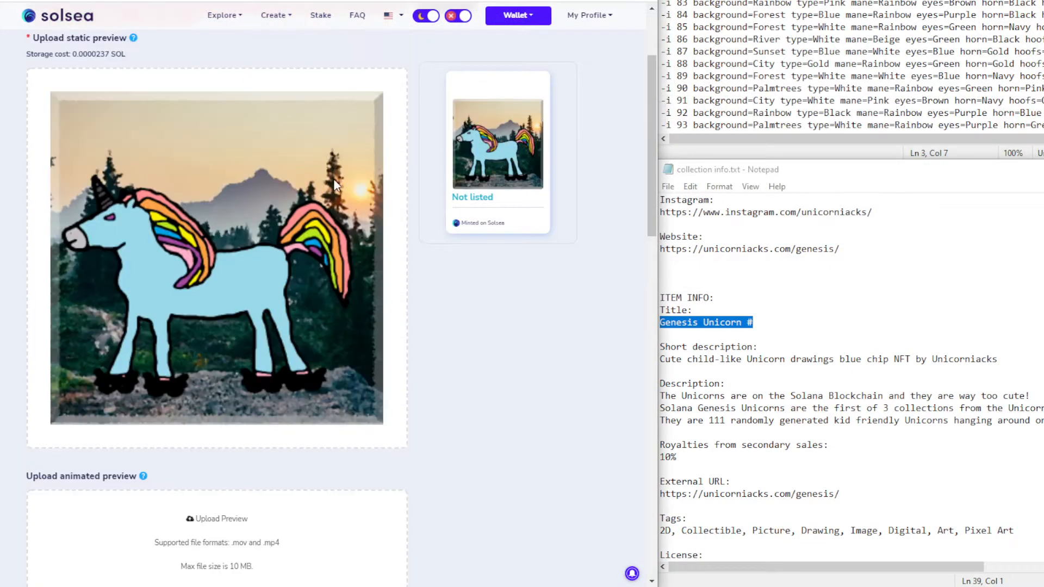
scroll(340, 182, down, 1)
scroll(338, 176, down, 5)
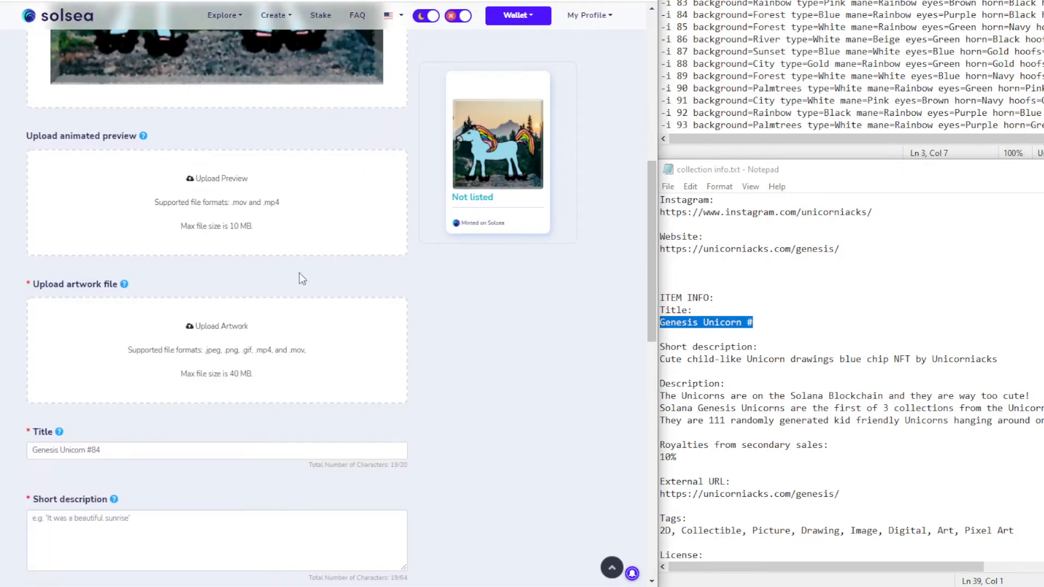
Give #84 its artwork, replacing the mistaken genucrn-85.png with genucrn-84.png
click(224, 358)
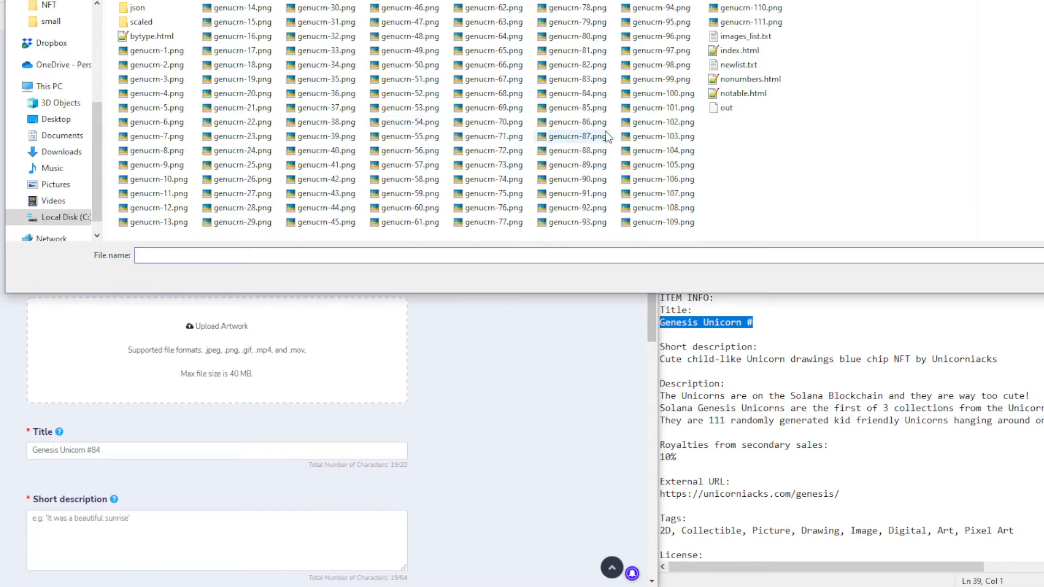
double_click(581, 107)
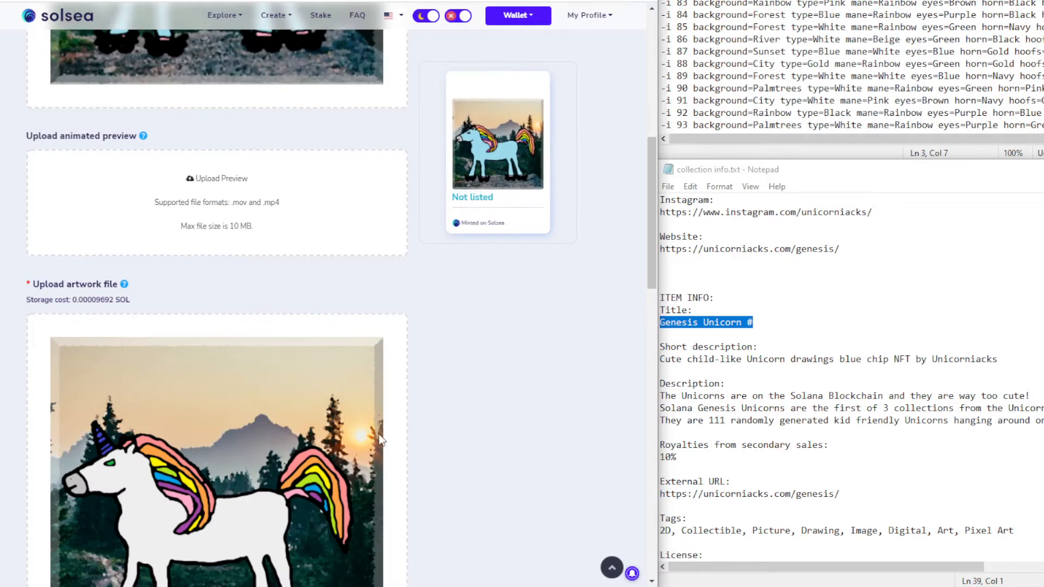
scroll(217, 478, down, 3)
scroll(212, 489, down, 2)
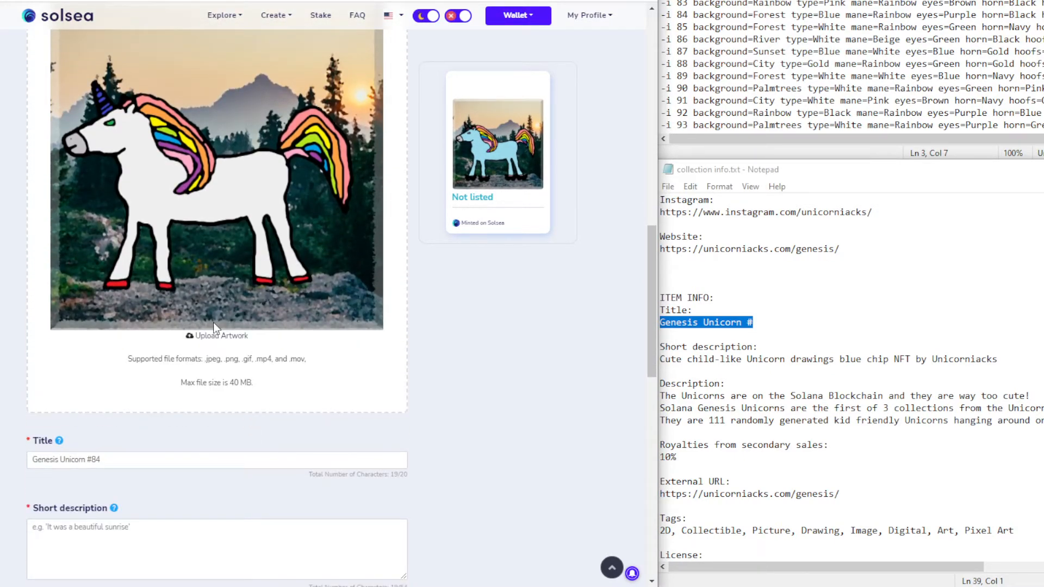
click(220, 337)
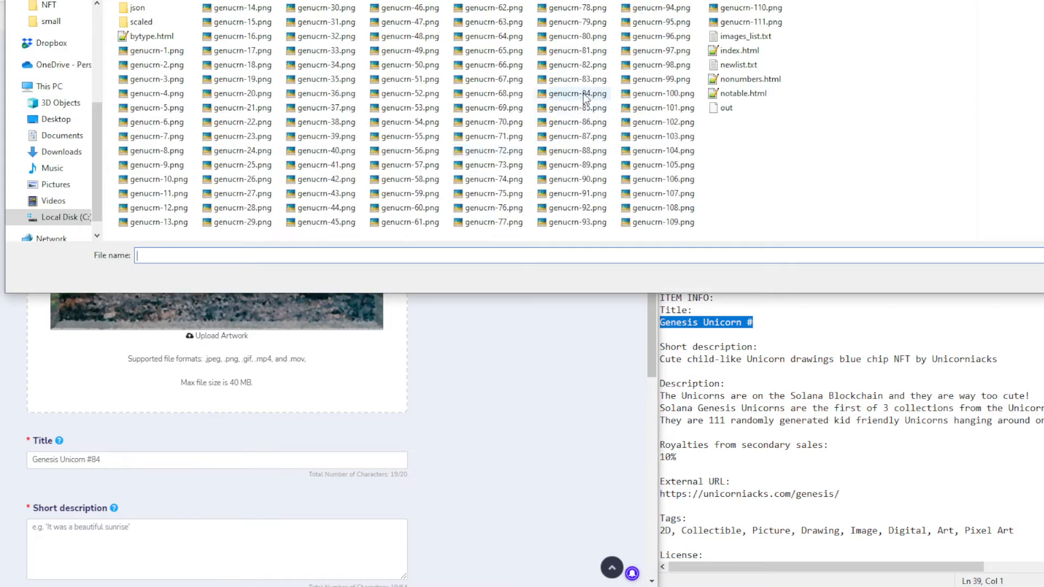
double_click(583, 93)
scroll(455, 294, up, 8)
scroll(457, 296, up, 2)
scroll(414, 322, down, 4)
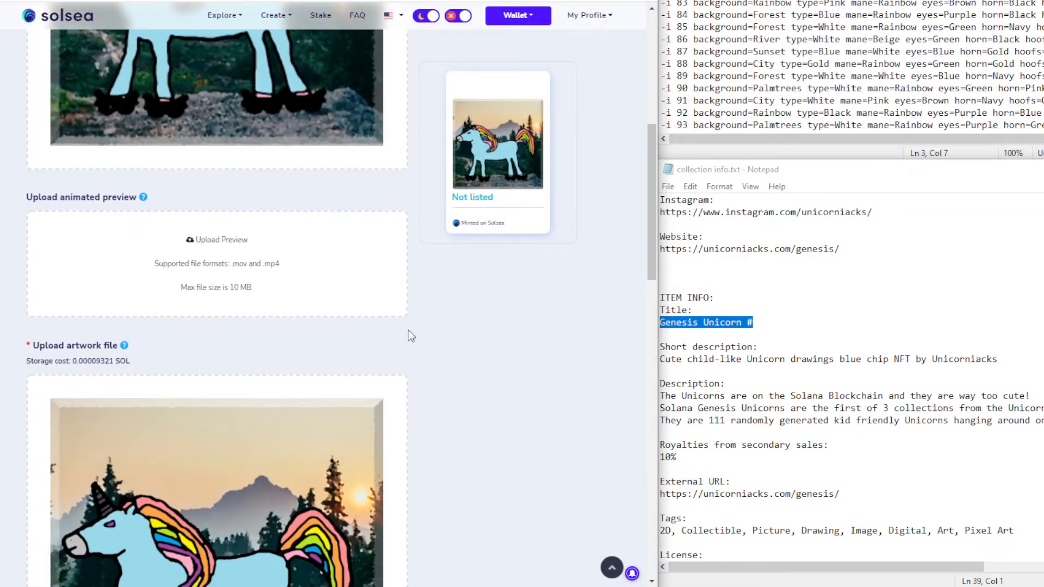
scroll(396, 37, down, 1)
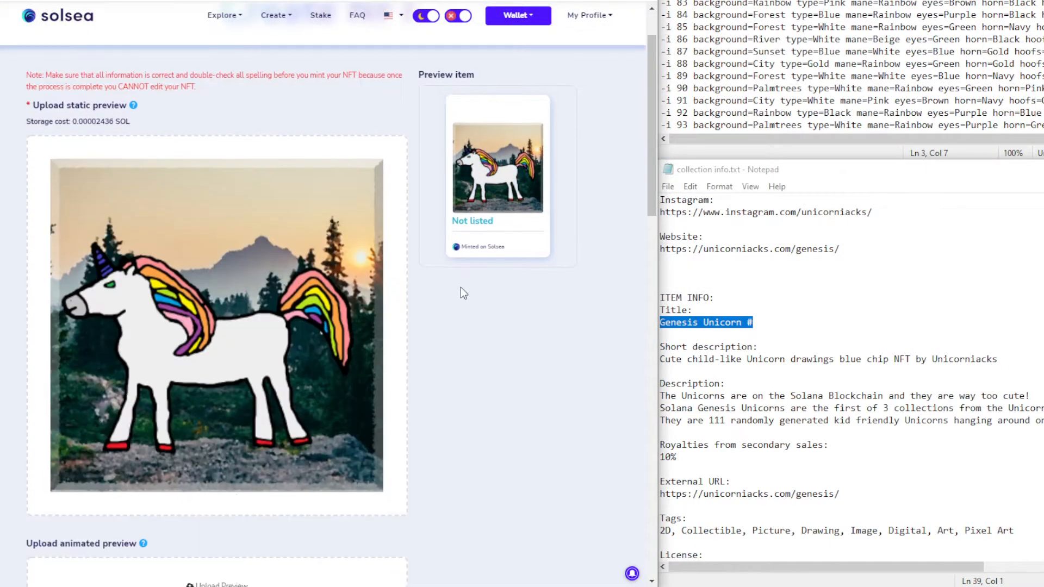
Upload the artwork files for #85, #86 (genucrn-86.png) and #87 (genucrn-87.png)
scroll(461, 286, down, 7)
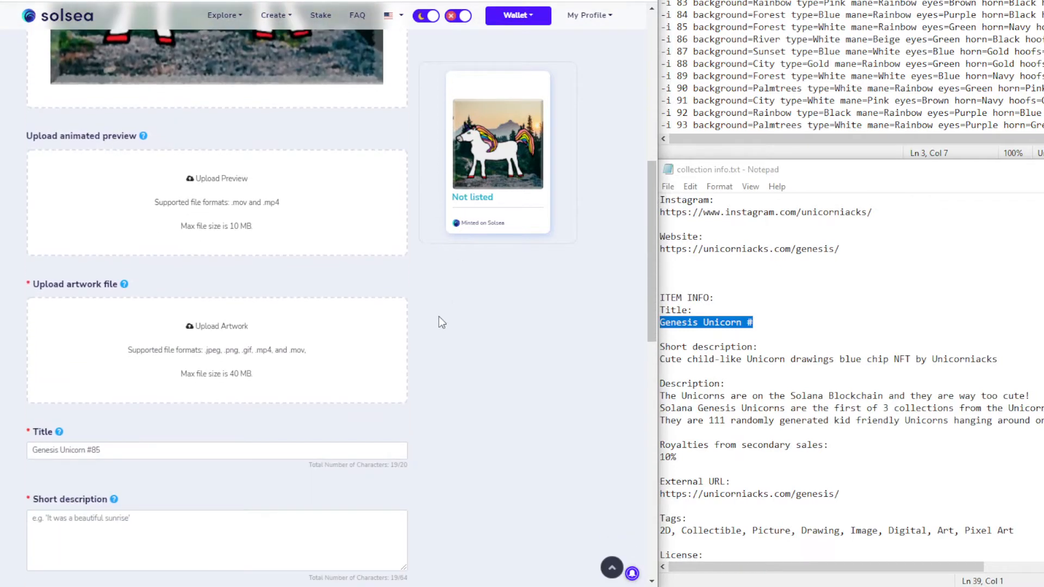
click(220, 355)
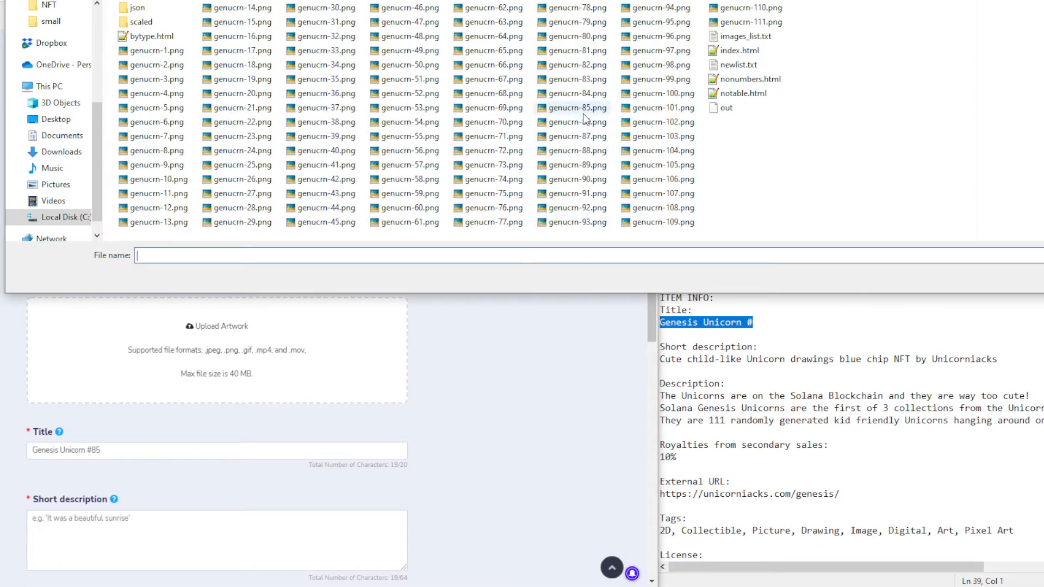
double_click(583, 124)
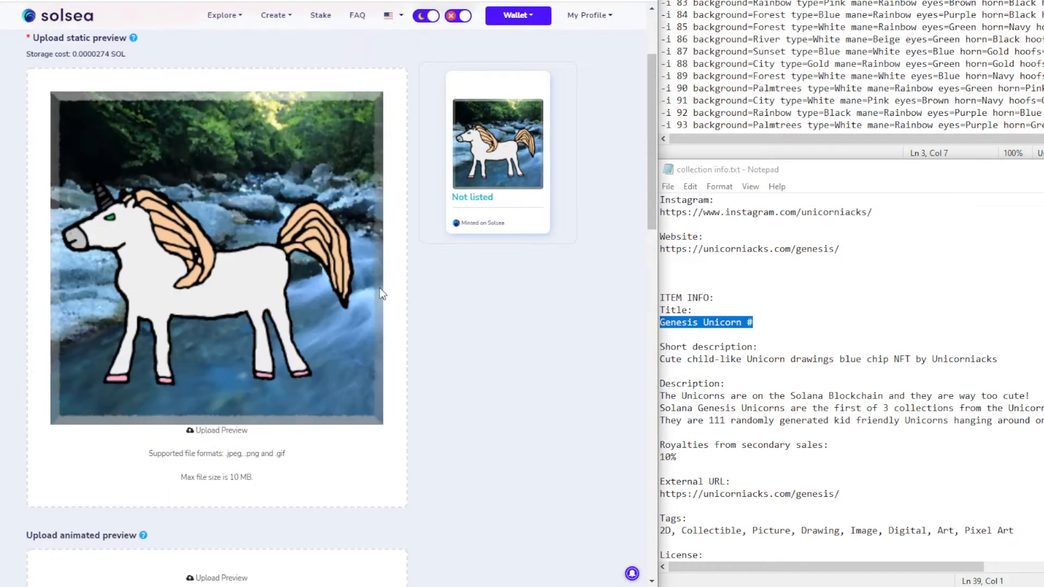
scroll(259, 408, down, 7)
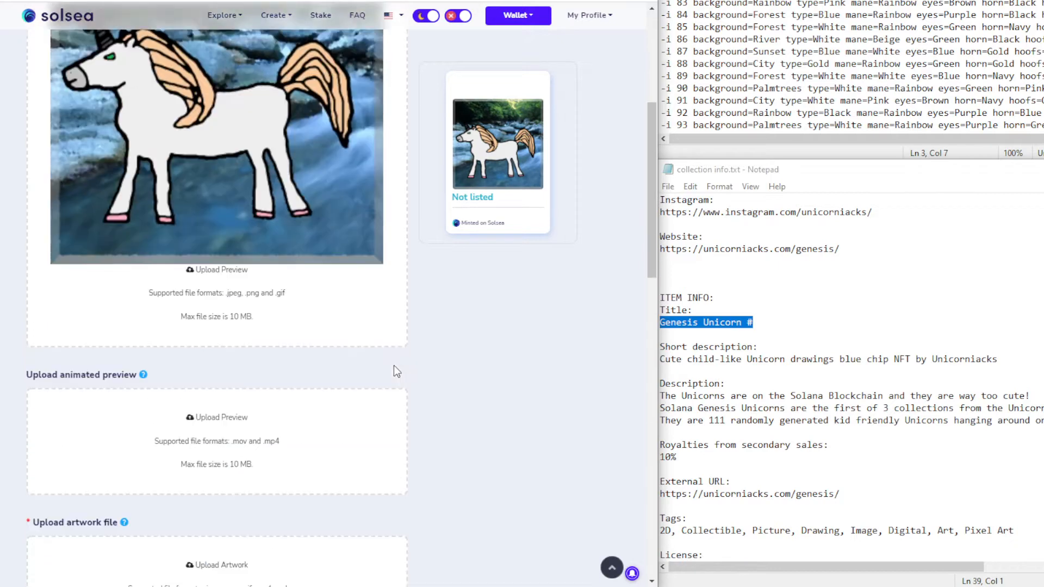
click(234, 370)
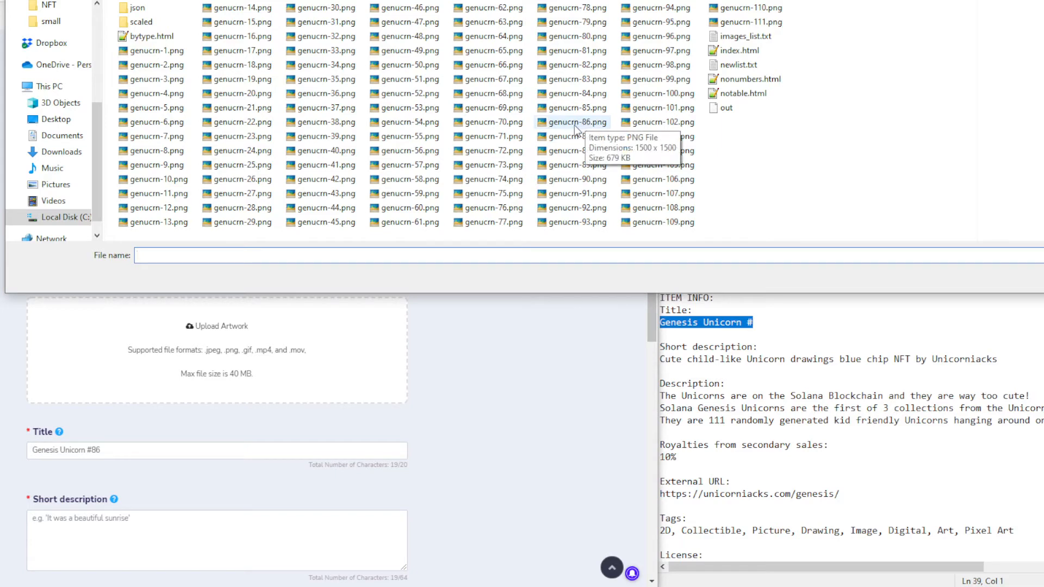
double_click(574, 125)
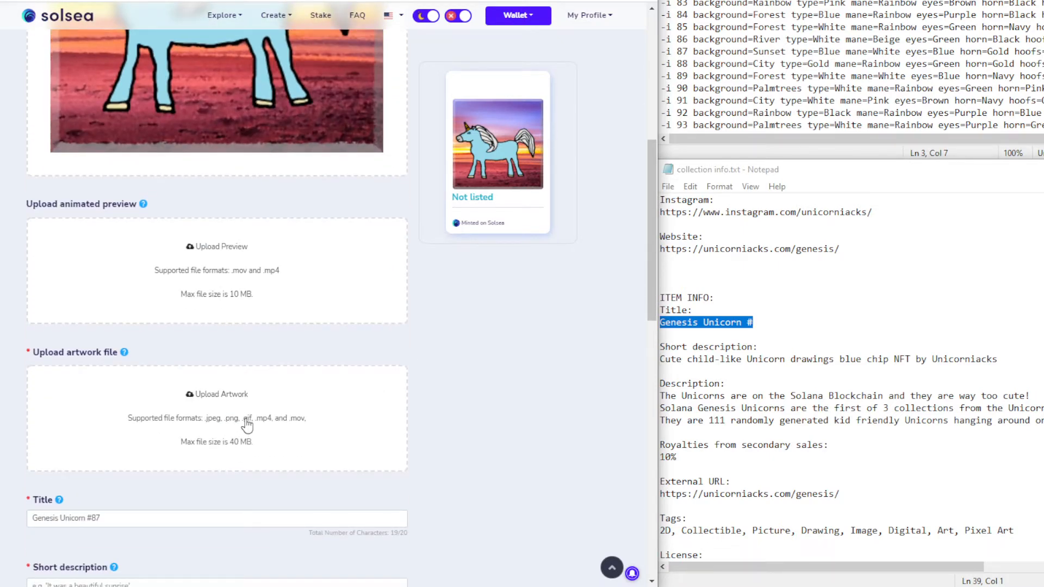
click(246, 419)
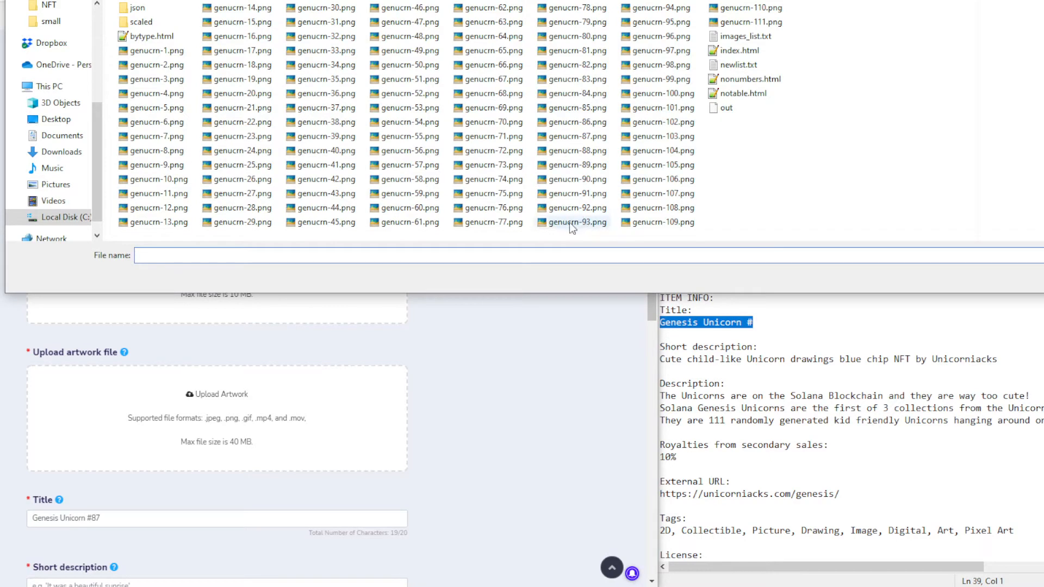
double_click(579, 140)
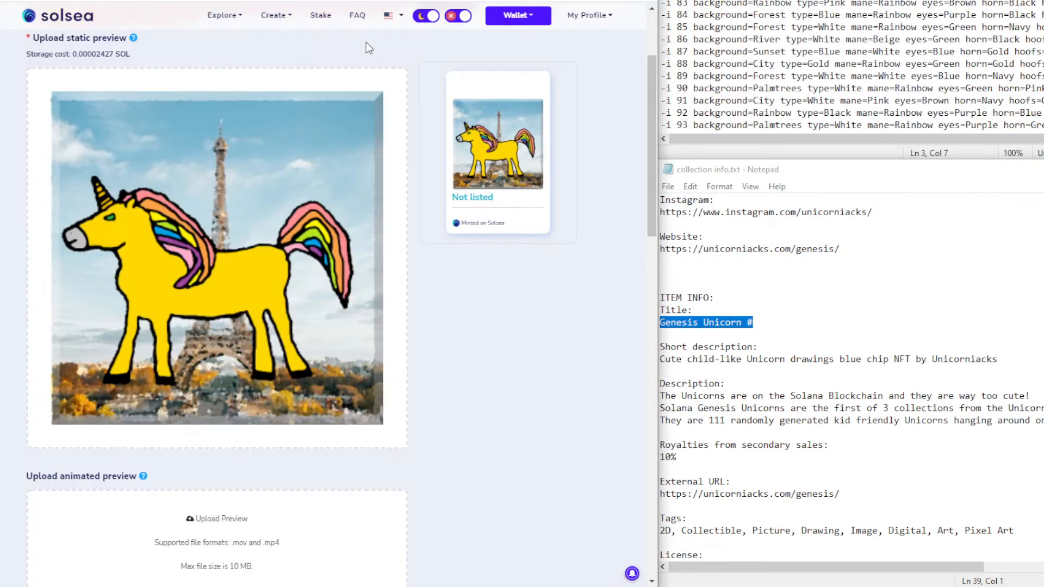
Upload genucrn-88.png, genucrn-89.png and genucrn-90.png as artwork for #88 through #90
scroll(396, 374, down, 8)
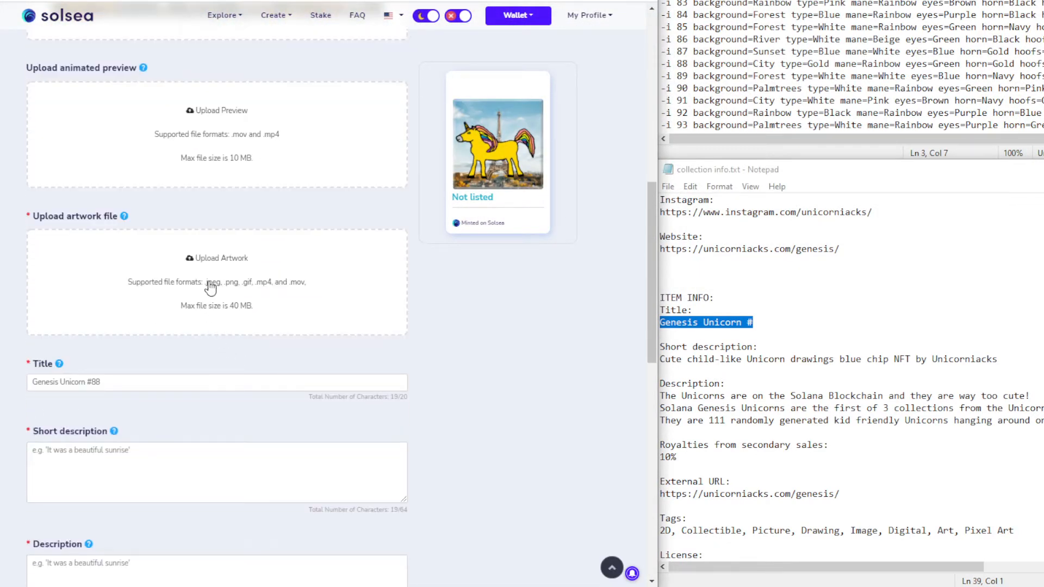
click(210, 286)
click(590, 151)
double_click(590, 151)
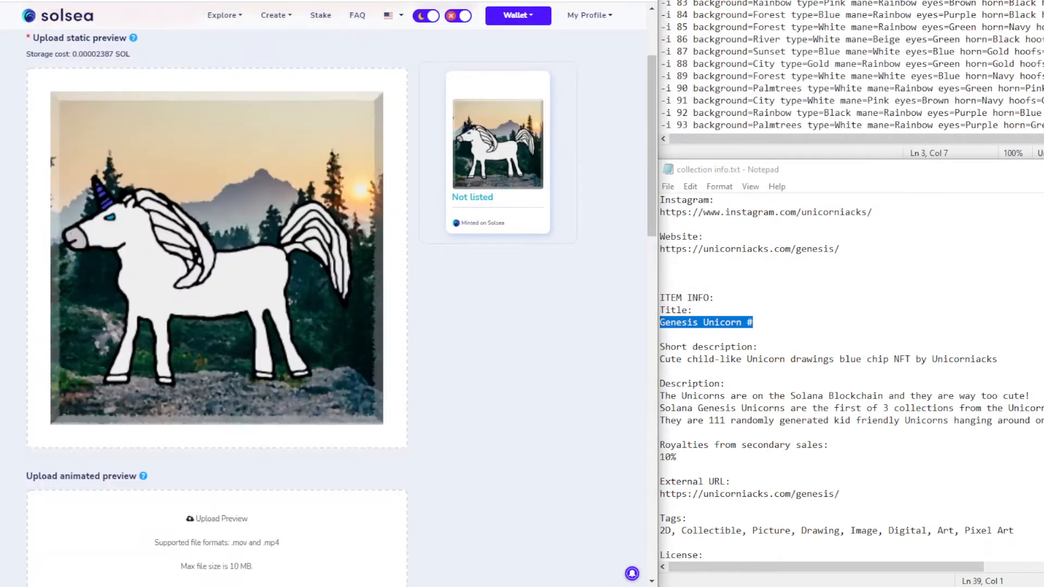
scroll(385, 255, down, 1)
scroll(385, 255, down, 7)
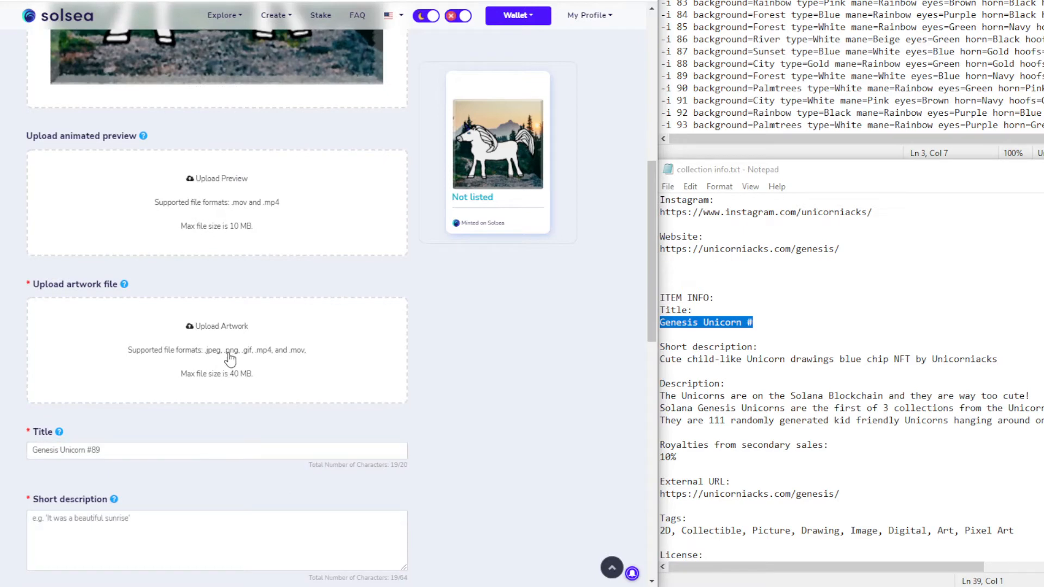
click(250, 350)
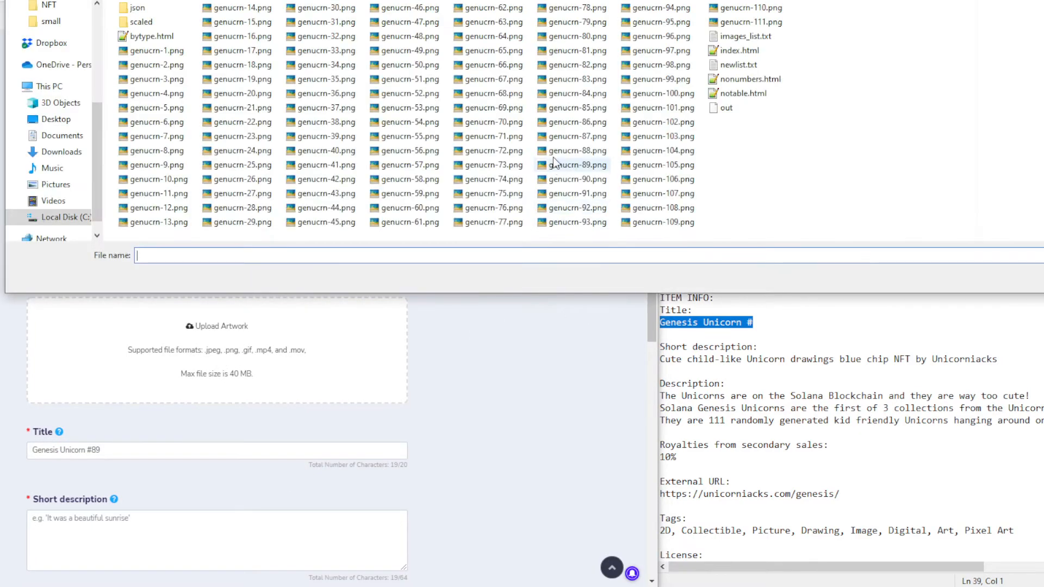
click(592, 169)
double_click(591, 170)
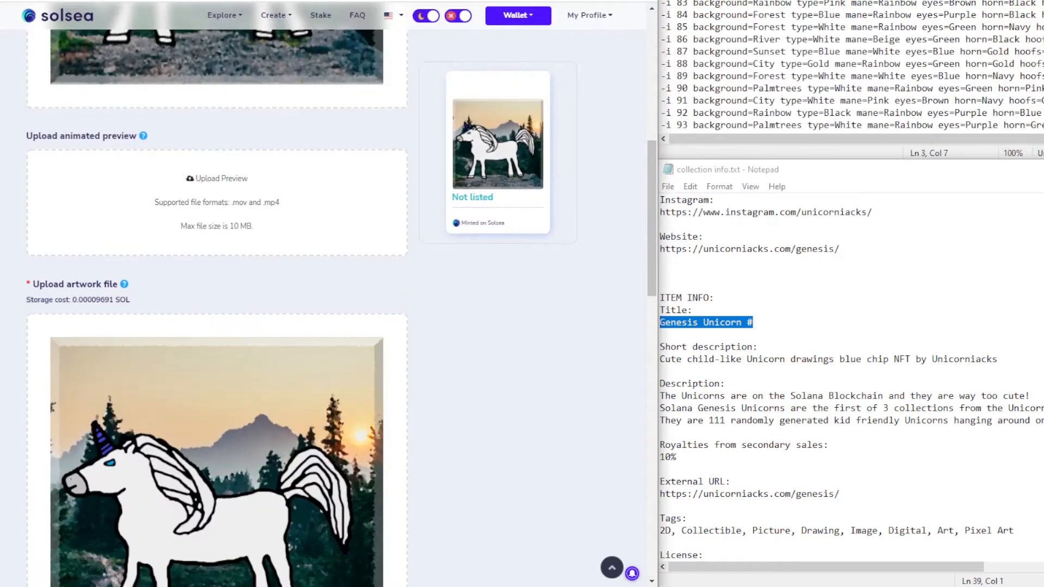
scroll(279, 315, down, 12)
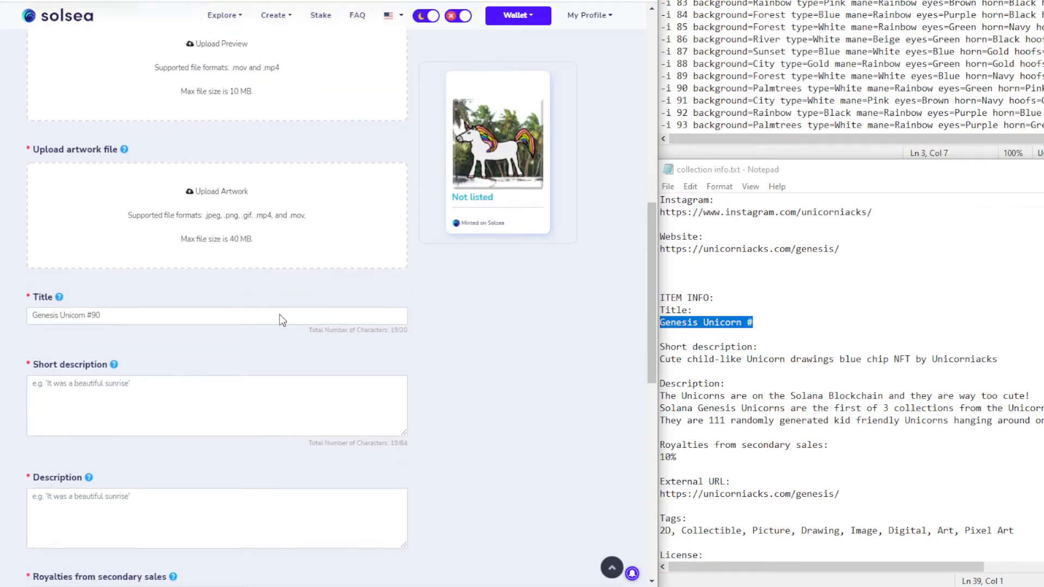
click(214, 233)
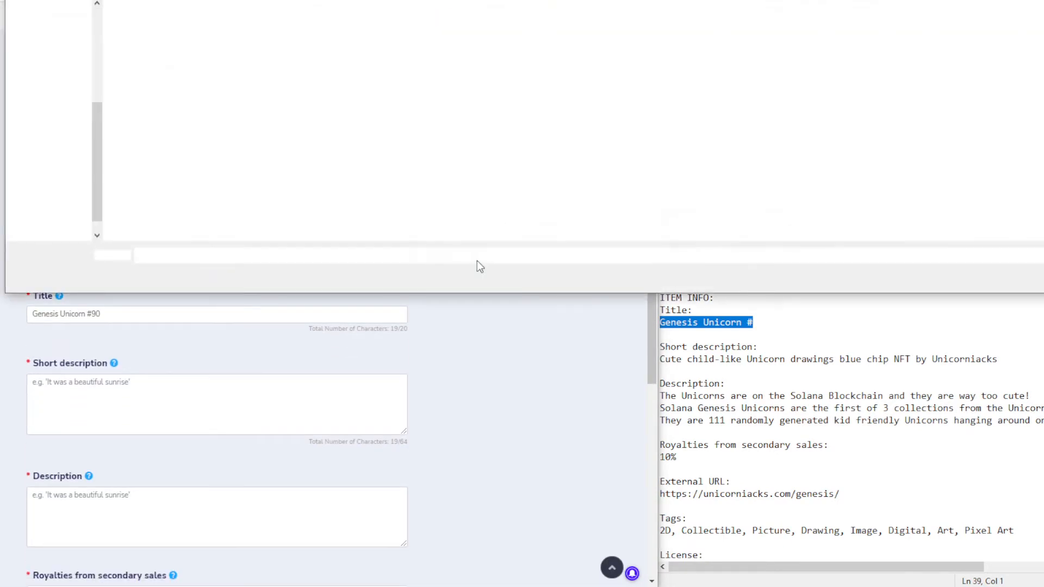
double_click(594, 179)
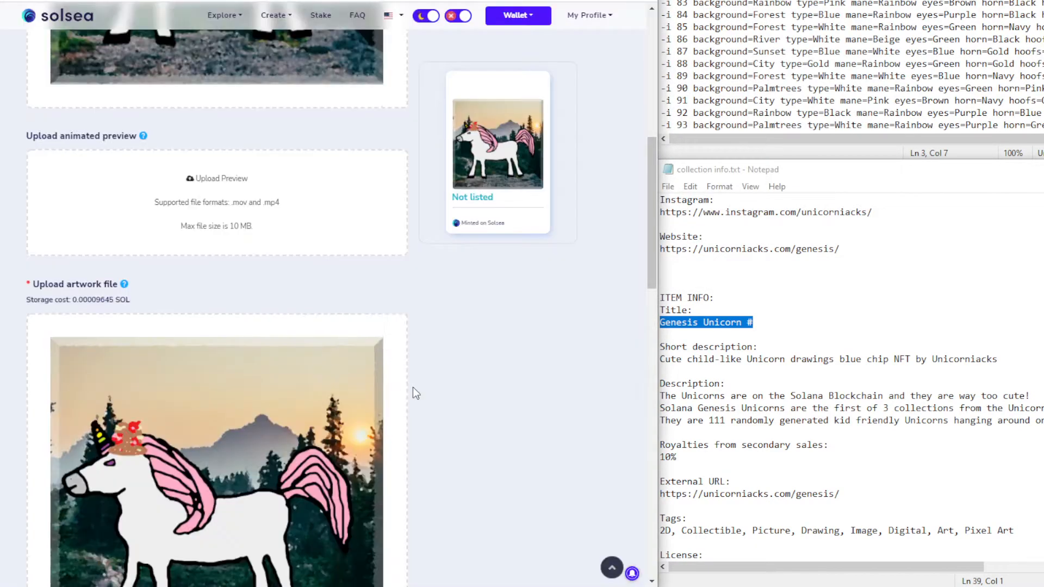
scroll(439, 389, down, 6)
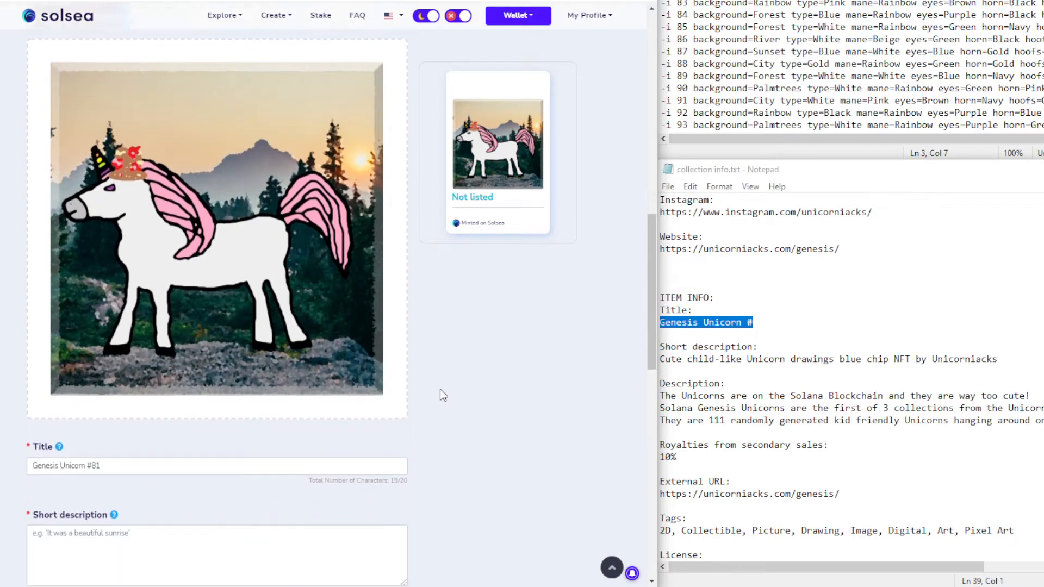
Copy the short description line from the notes into Genesis Unicorn #81's Short description
scroll(439, 390, down, 4)
click(136, 335)
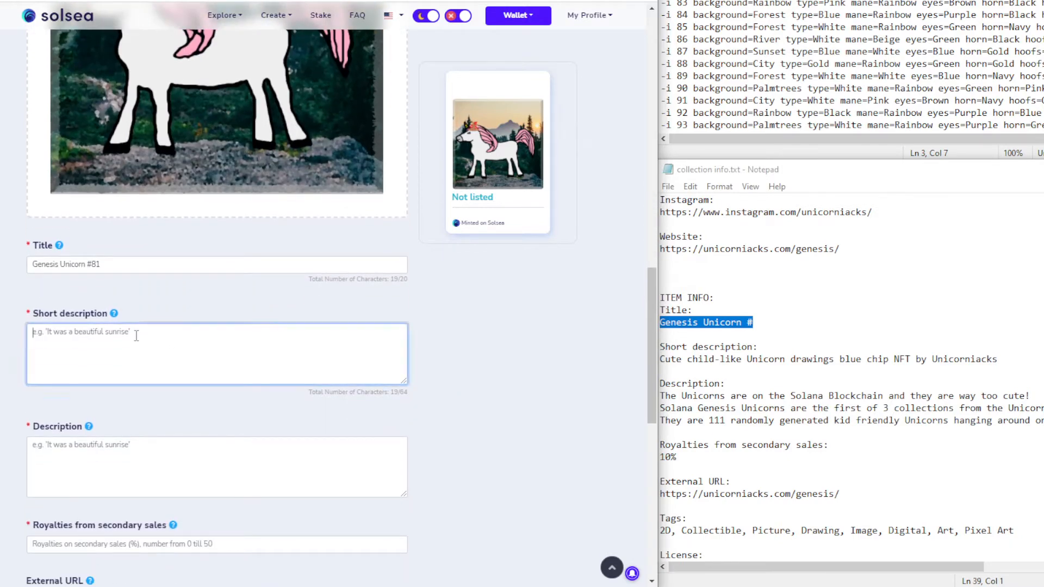
click(712, 367)
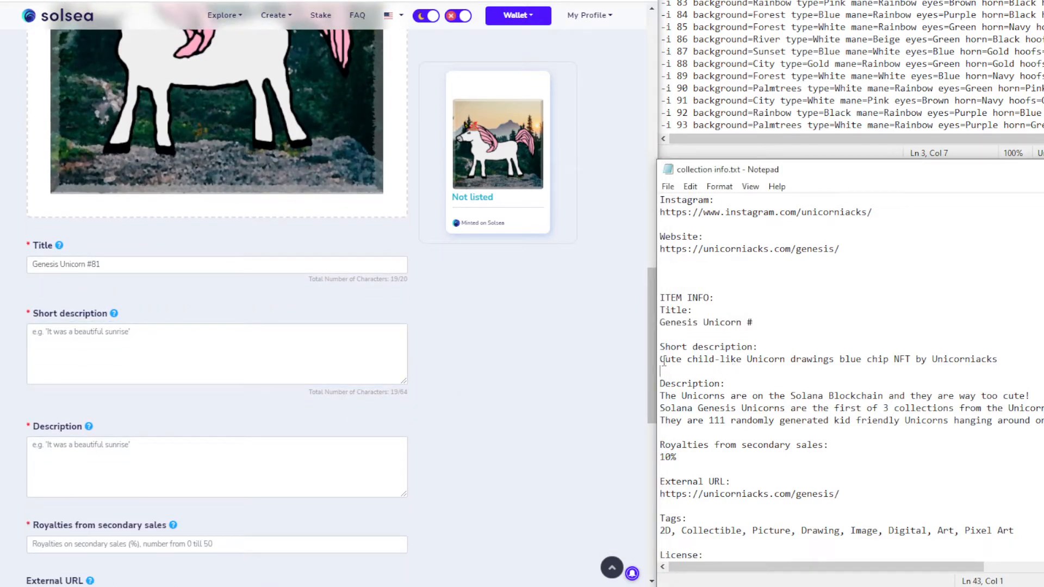
drag(660, 359, 1000, 366)
key(ctrl+c)
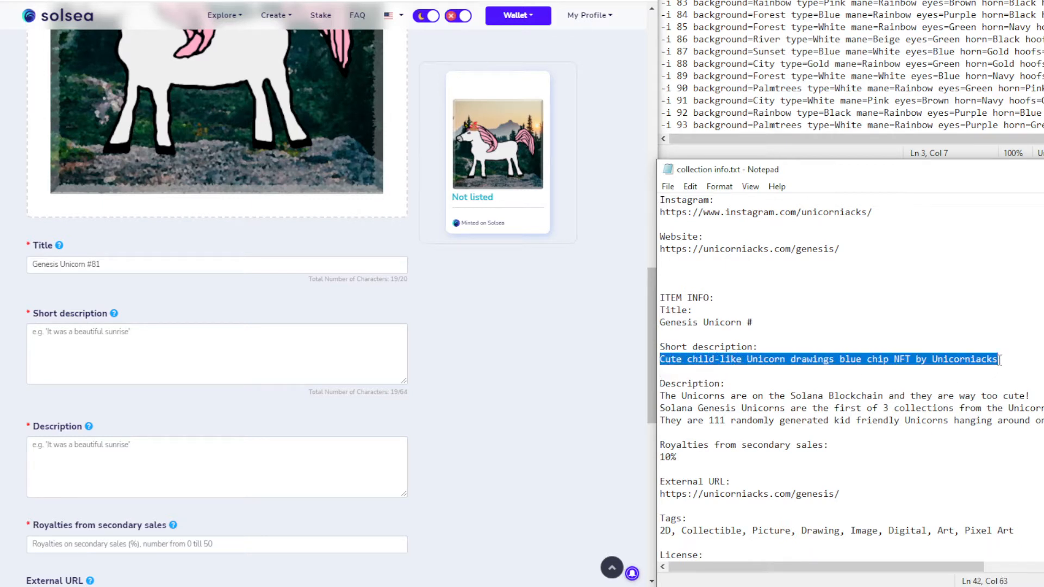
click(113, 352)
key(ctrl+v)
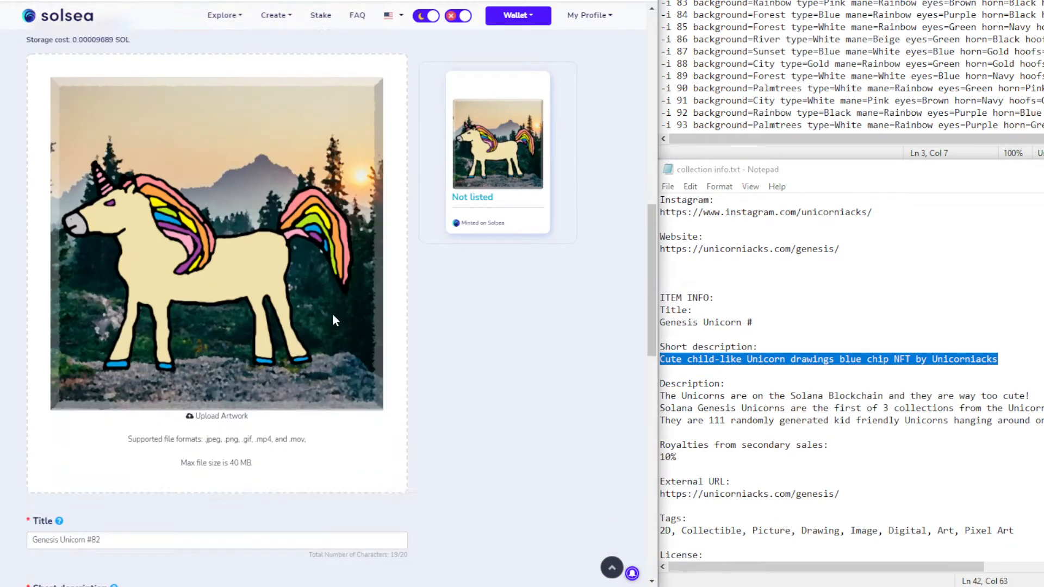
Give listings #82 through #86 the same short description
scroll(333, 320, down, 5)
click(124, 351)
key(ctrl+v)
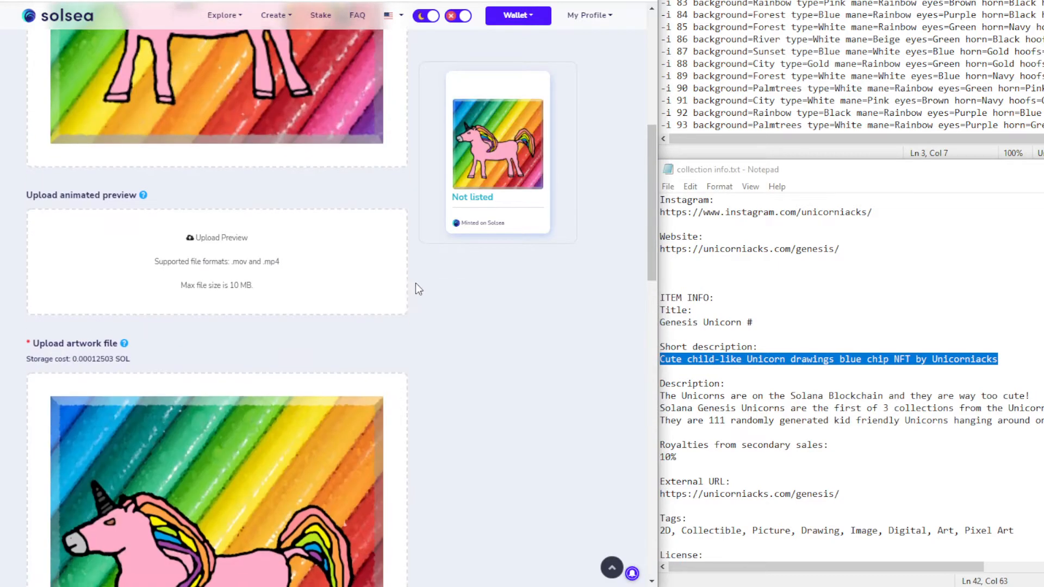
scroll(484, 291, down, 10)
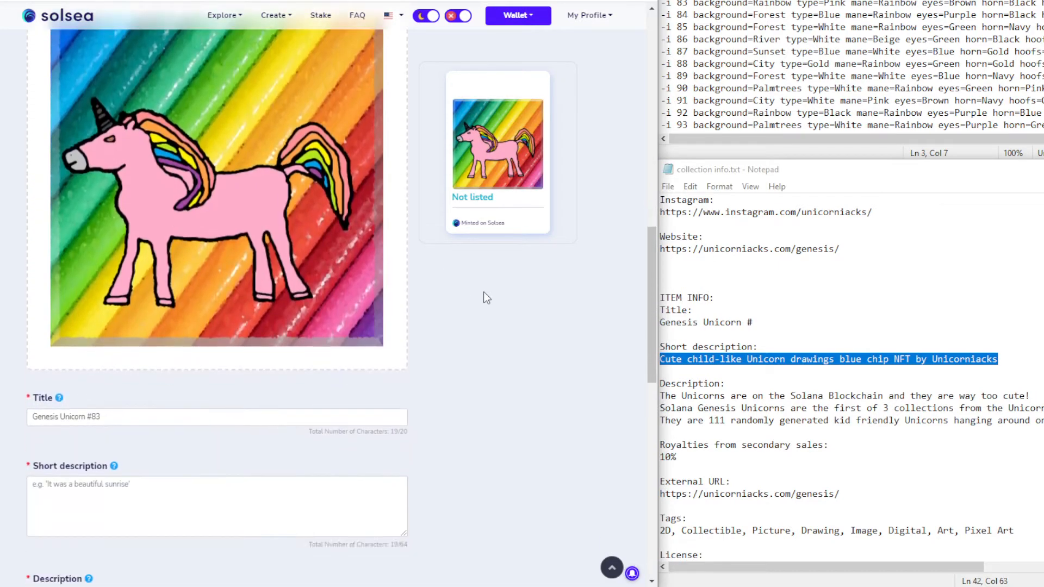
click(106, 367)
key(ctrl+v)
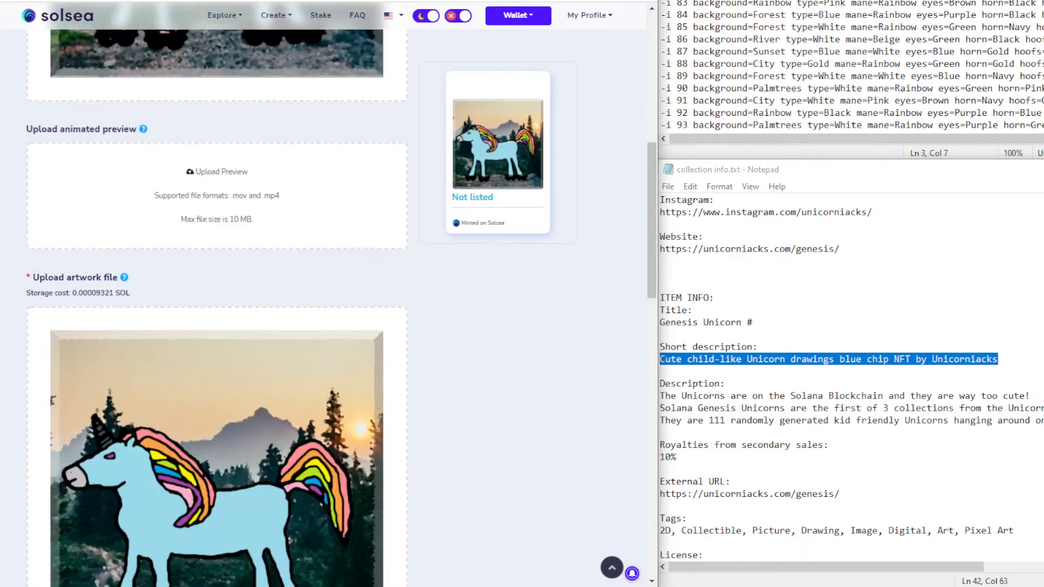
scroll(448, 395, down, 7)
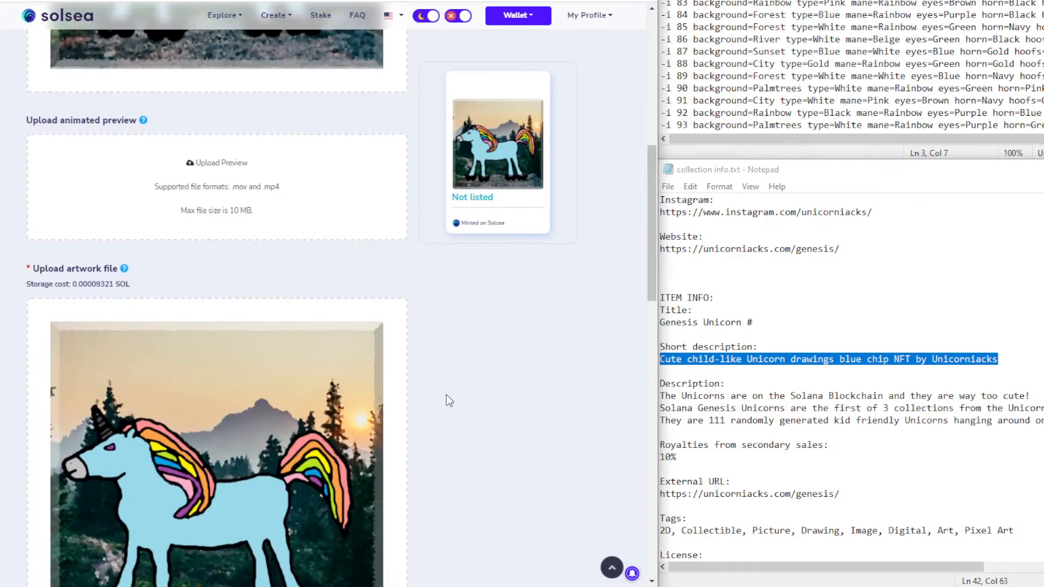
click(174, 425)
key(ctrl+v)
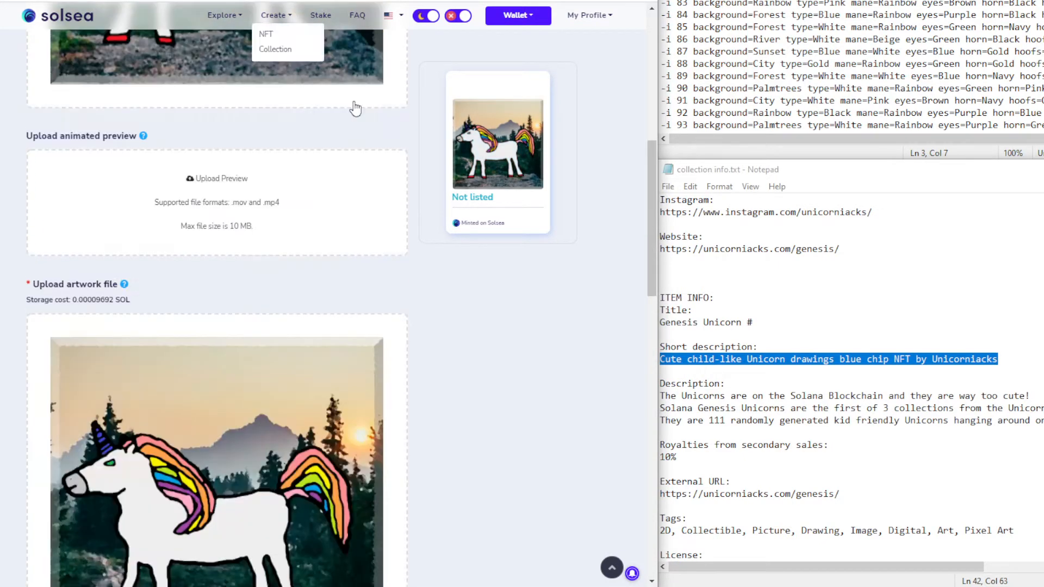
scroll(520, 288, down, 10)
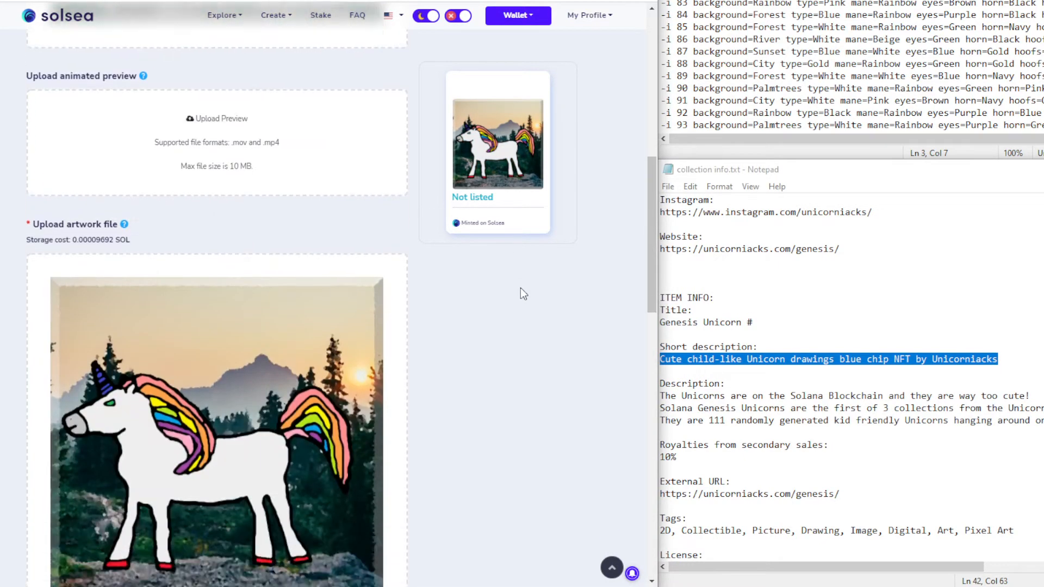
click(123, 284)
key(ctrl+v)
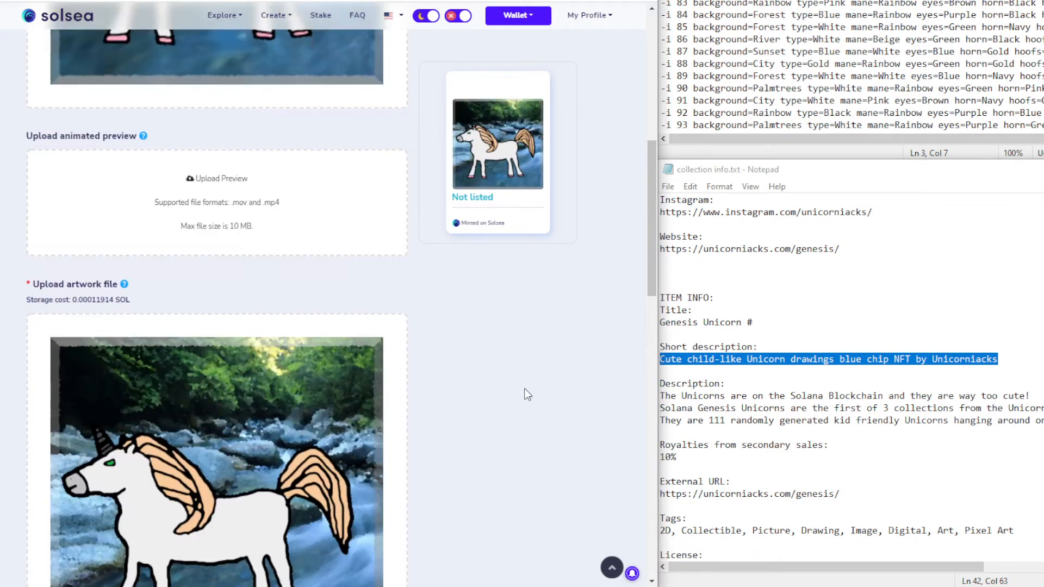
scroll(527, 387, down, 5)
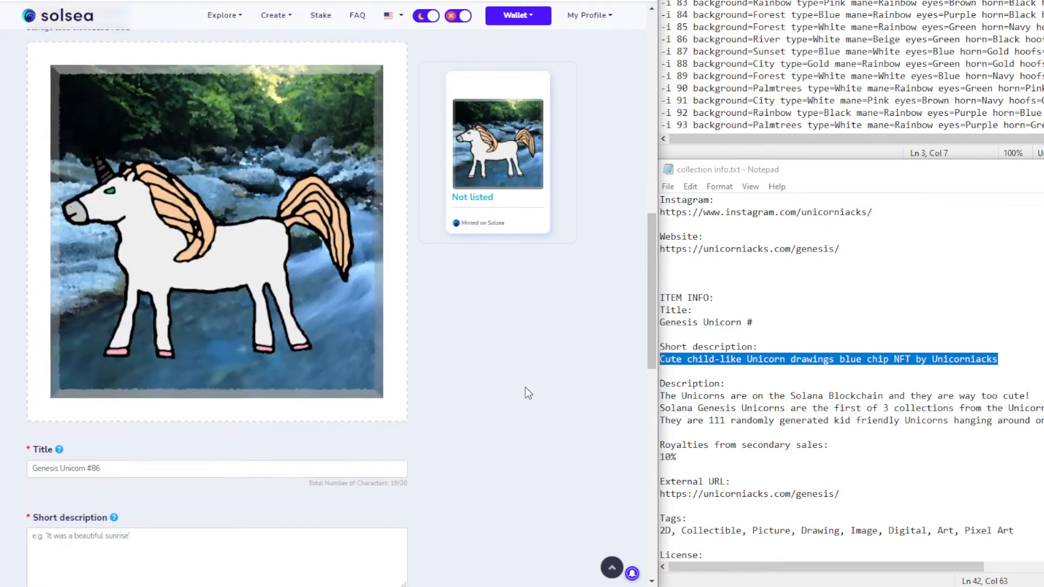
click(192, 354)
key(ctrl+v)
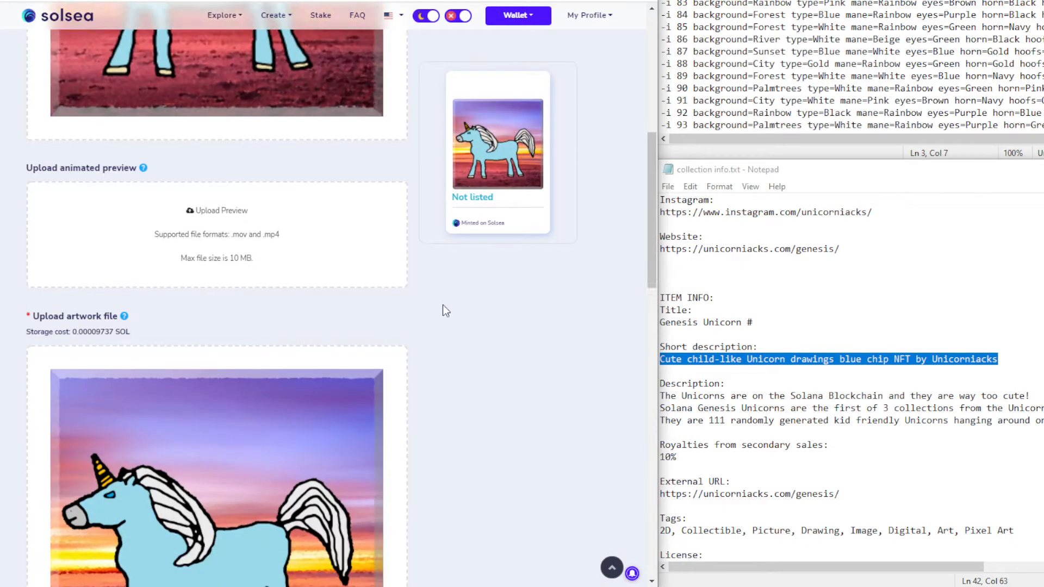
Give listings #87 through #90 the same short description
scroll(442, 308, down, 8)
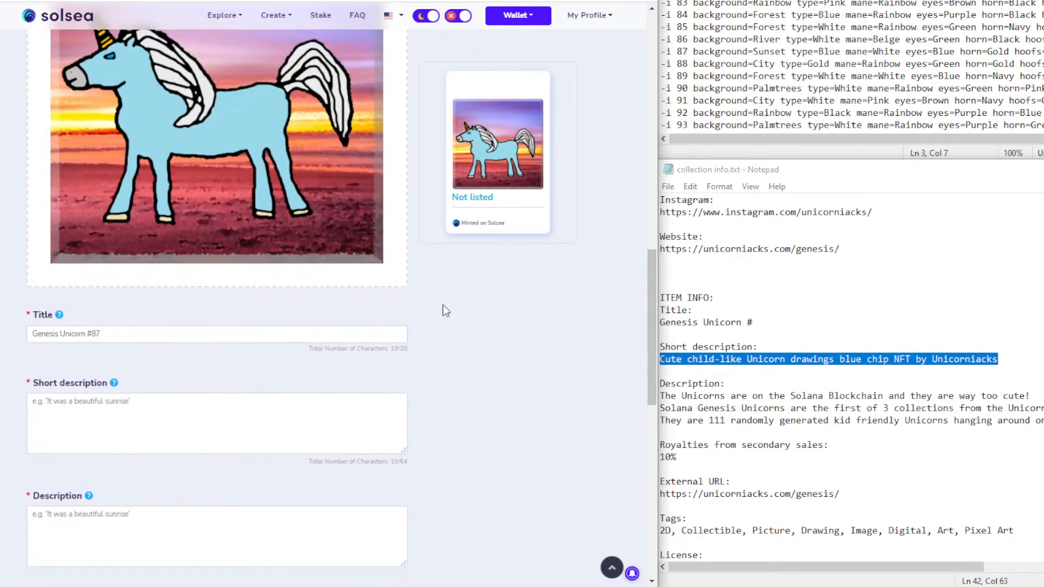
click(176, 402)
key(ctrl+v)
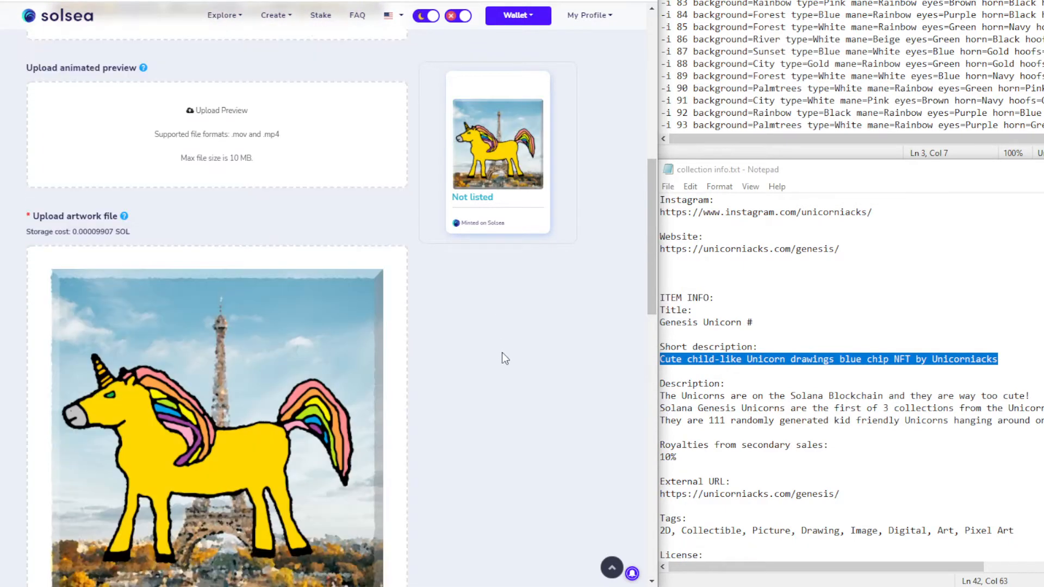
scroll(502, 359, down, 6)
click(117, 289)
key(ctrl+v)
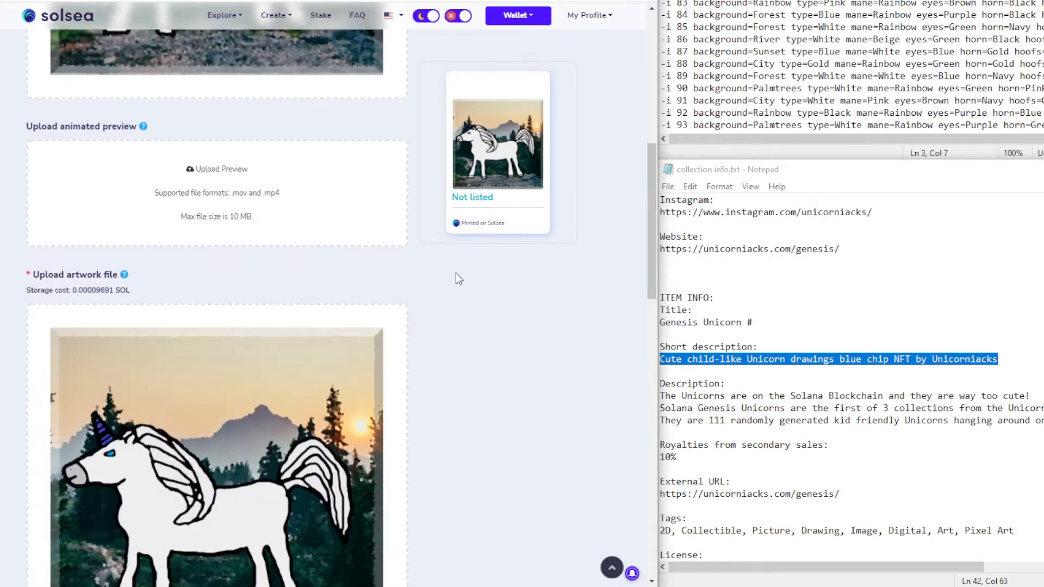
scroll(455, 273, down, 8)
click(84, 220)
key(ctrl+v)
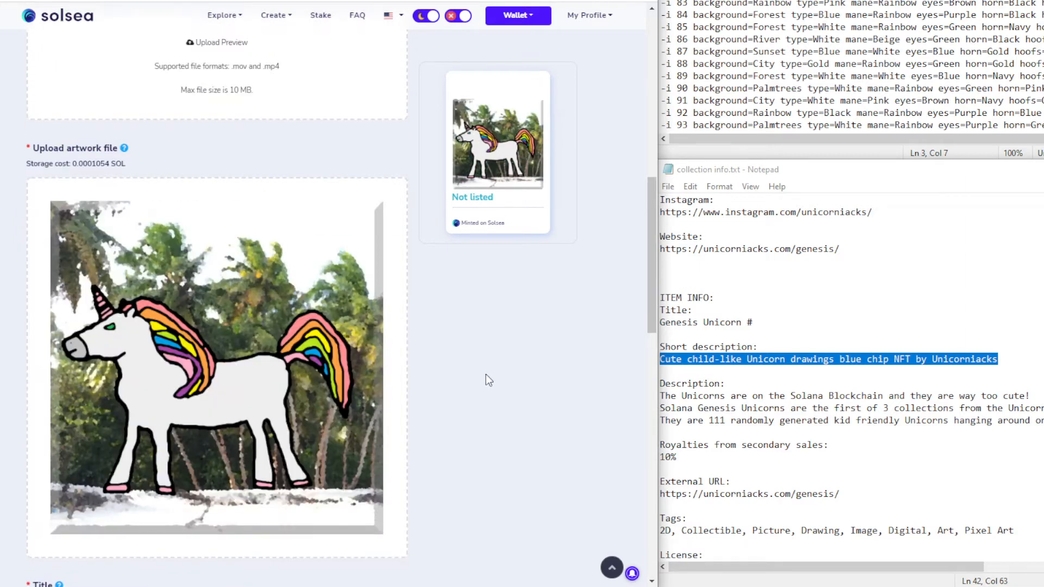
scroll(485, 374, down, 5)
click(135, 400)
key(ctrl+v)
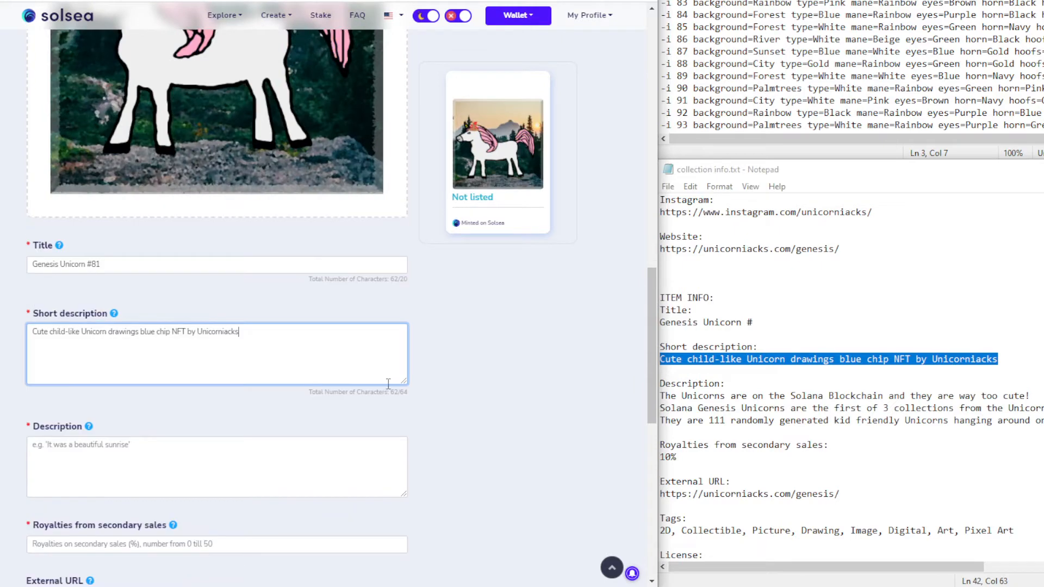
scroll(425, 392, down, 5)
Copy the three Description lines from the notes into item #81's Description
click(175, 267)
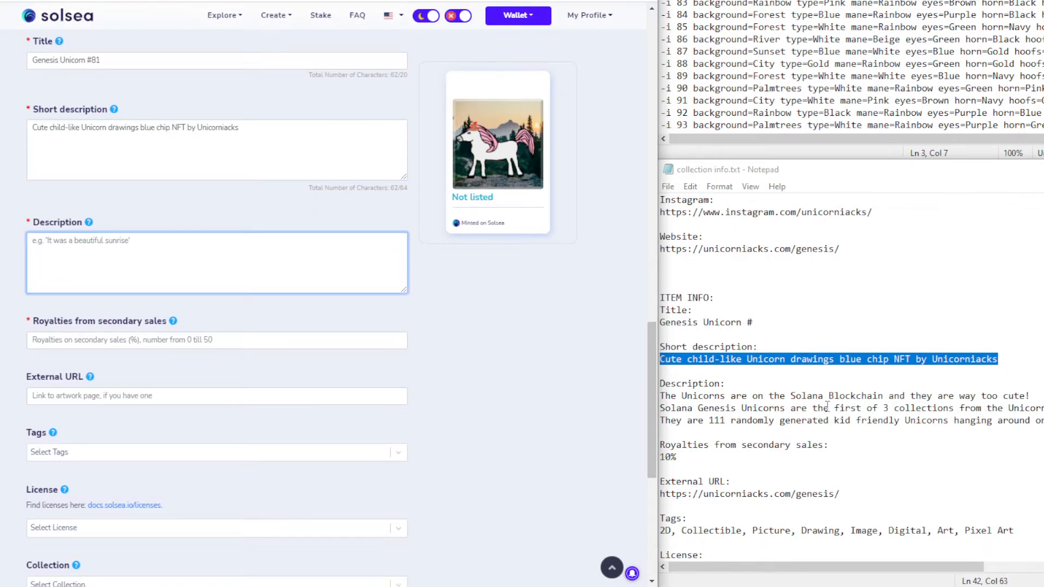
click(828, 407)
drag(661, 396, 1041, 420)
key(ctrl+c)
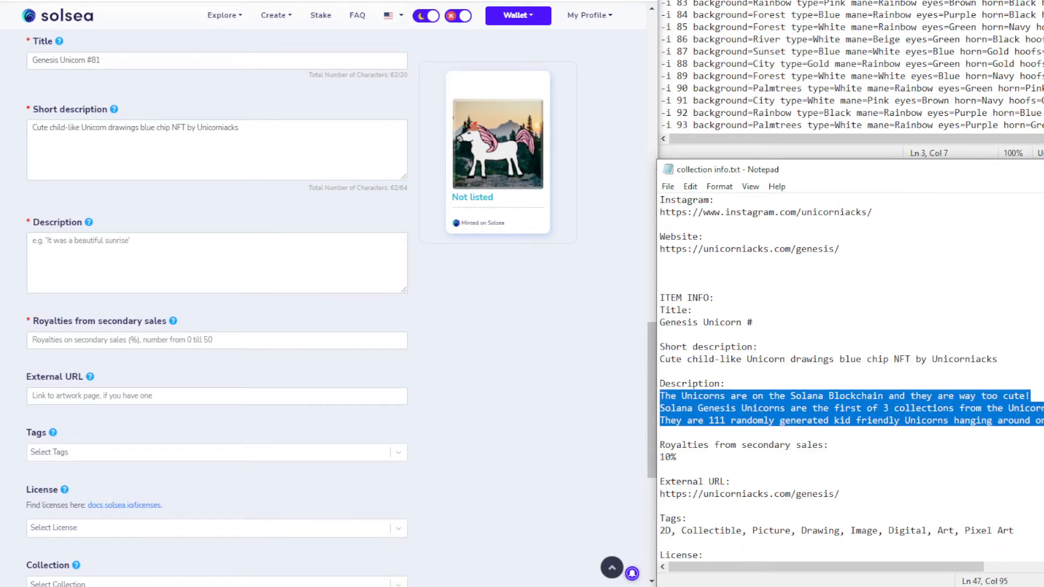
click(89, 269)
text(The Unicorns are on the Solana Blockchain and they are way too cute! Solana Genesis Unicorns are the first of 3 collections from the Unicorniacks. They are 111 randomly generated kid friendly Unicorns hanging around on the Solana Blockchain.)
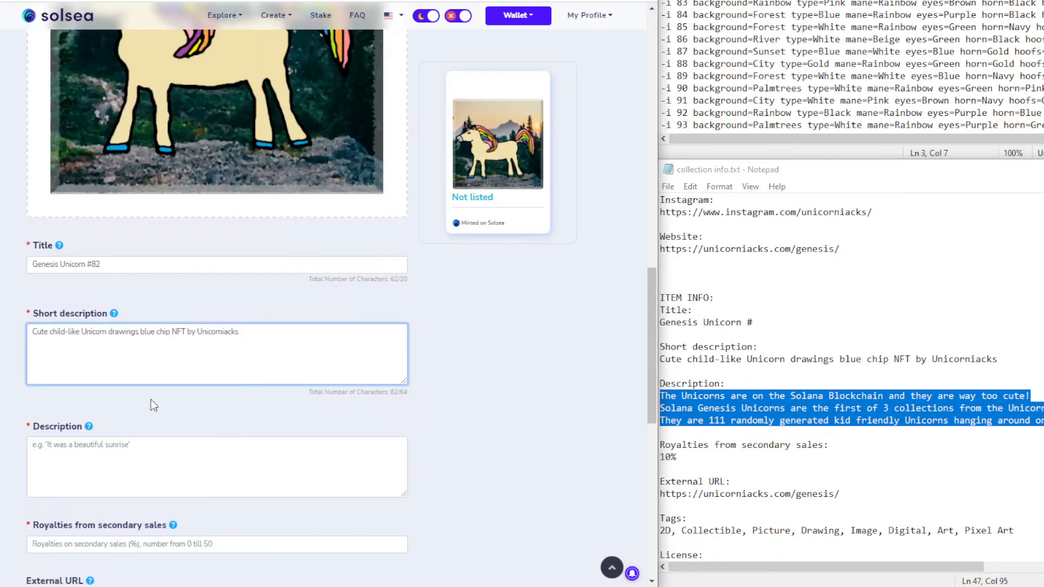
Fill the Description of items #82 through #86 with the same three lines
scroll(151, 399, down, 5)
click(141, 255)
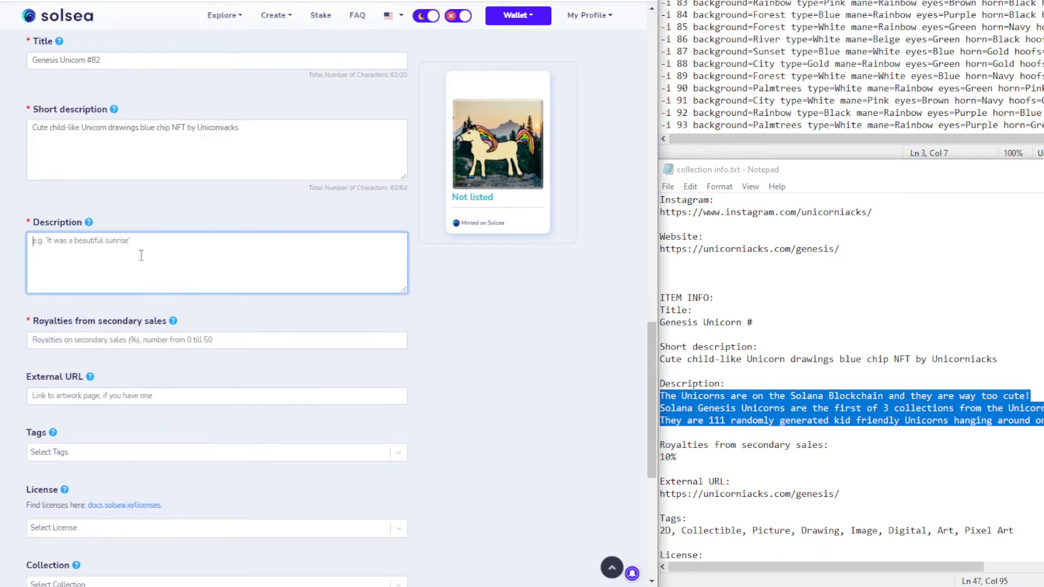
text(The Unicorns are on the Solana Blockchain and they are way too cute! Solana Genesis Unicorns are the first of 3 collections from the Unicorniacks. They are 111 randomly generated kid friendly Unicorns hanging around on the Solana Blockchain.)
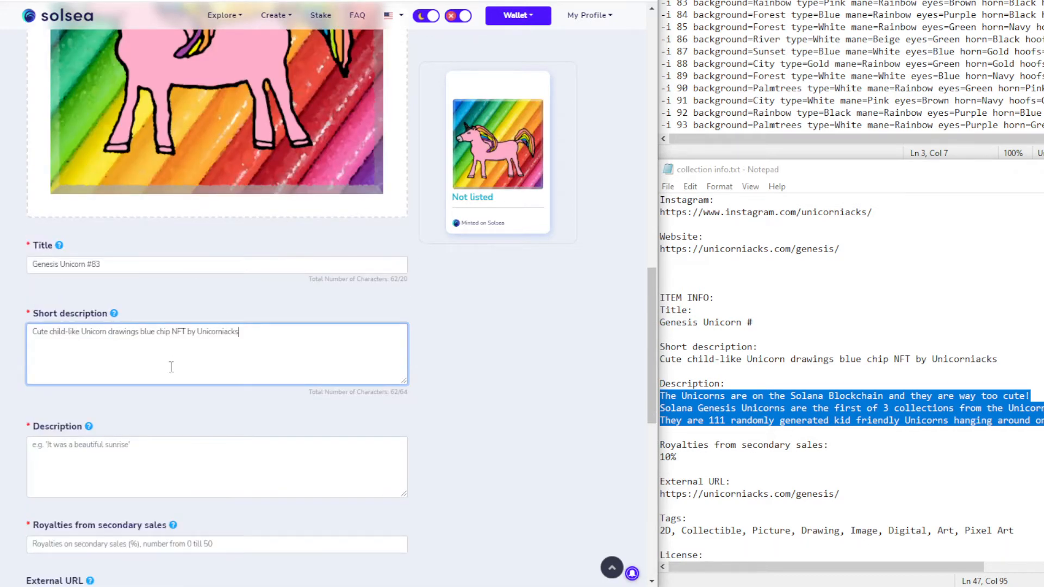
scroll(171, 367, down, 3)
click(142, 325)
text(The Unicorns are on the Solana Blockchain and they are way too cute! Solana Genesis Unicorns are the first of 3 collections from the Unicorniacks. They are 111 randomly generated kid friendly Unicorns hanging around on the Solana Blockchain.)
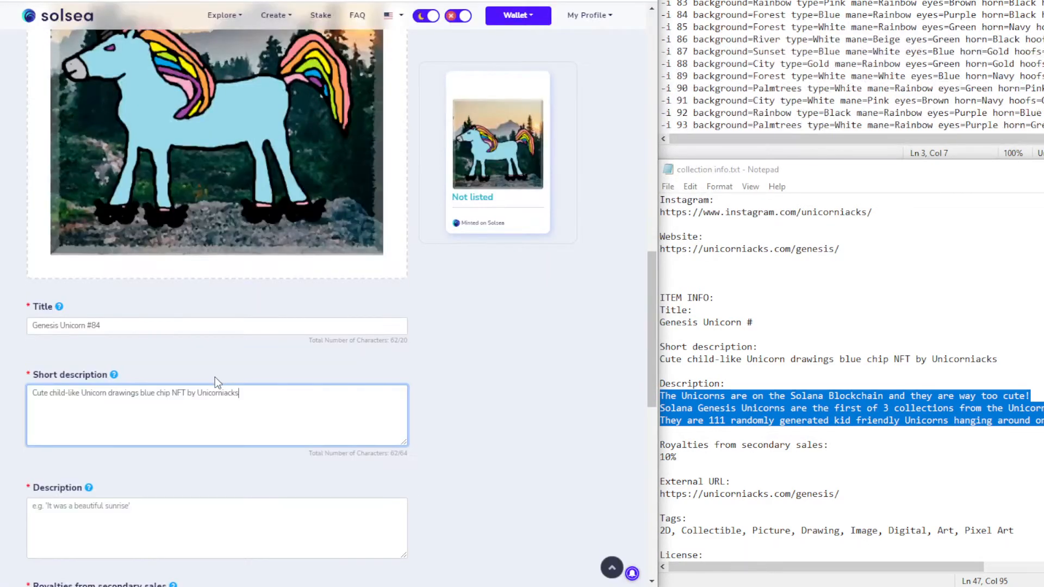
scroll(216, 380, down, 3)
click(181, 313)
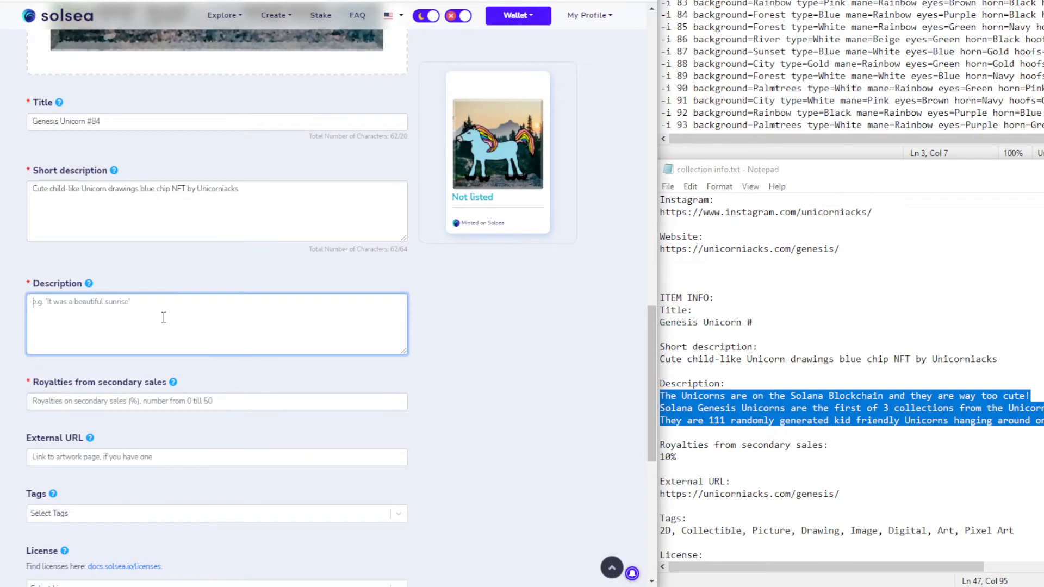
text(The Unicorns are on the Solana Blockchain and they are way too cute! Solana Genesis Unicorns are the first of 3 collections from the Unicorniacks. They are 111 randomly generated kid friendly Unicorns hanging around on the Solana Blockchain.)
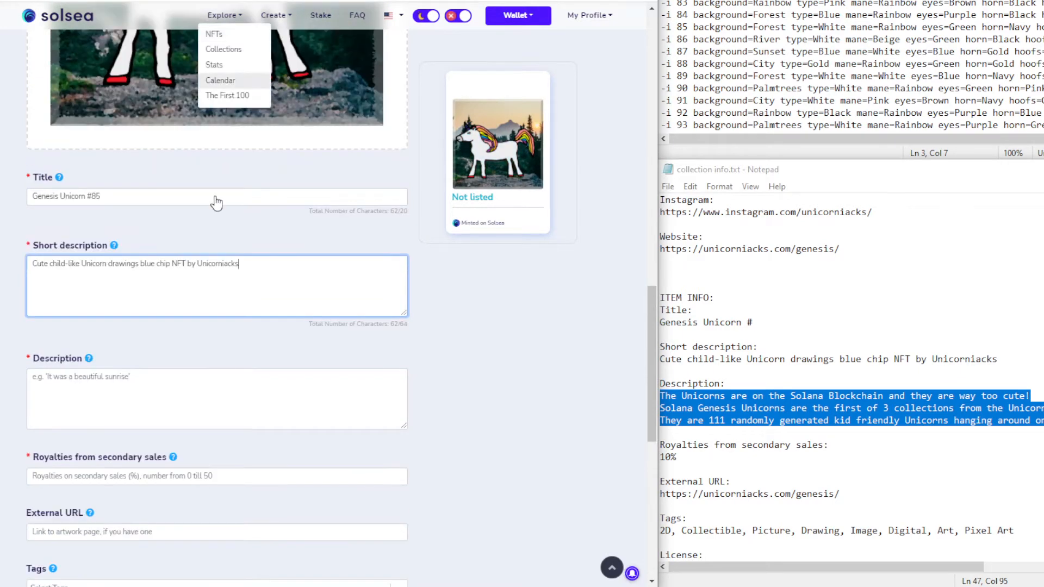
click(181, 387)
text(The Unicorns are on the Solana Blockchain and they are way too cute! Solana Genesis Unicorns are the first of 3 collections from the Unicorniacks. They are 111 randomly generated kid friendly Unicorns hanging around on the Solana Blockchain.)
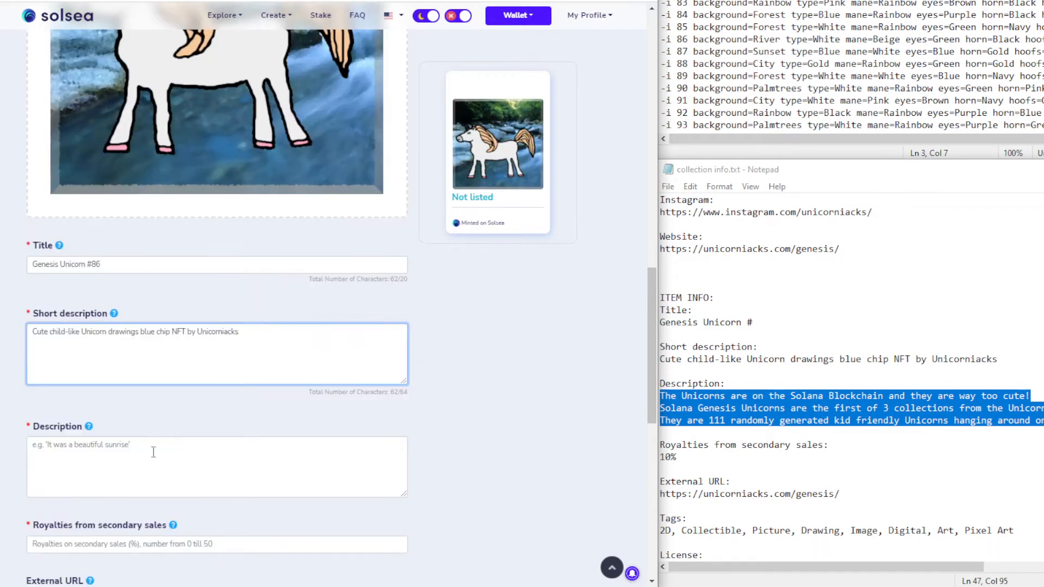
click(153, 452)
key(ctrl+v)
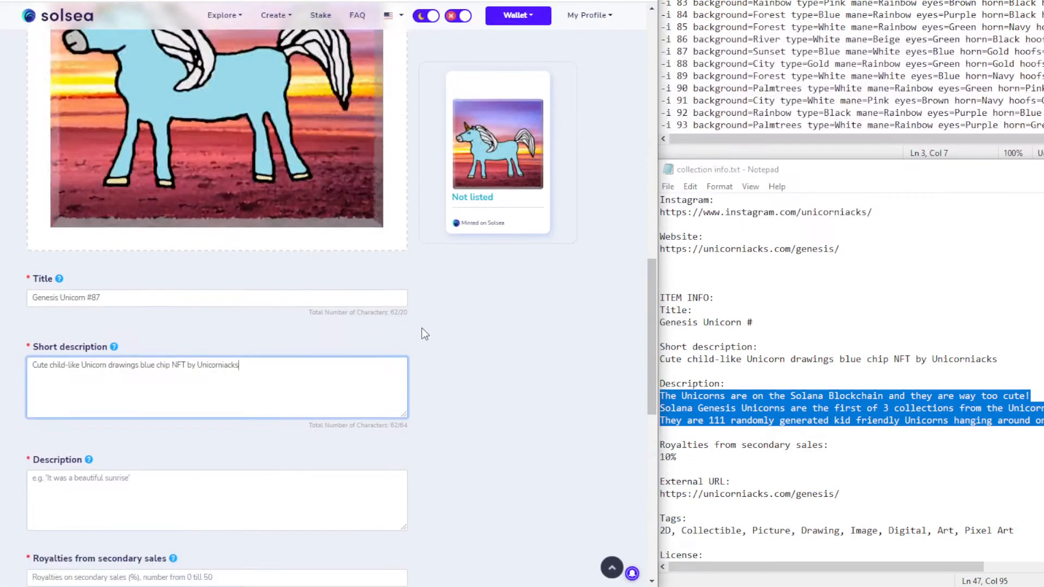
Fill the Description of items #87 through #90 with the same three lines
scroll(228, 305, down, 3)
click(150, 347)
text(The Unicorns are on the Solana Blockchain and they are way too cute! Solana Genesis Unicorns are the first of 3 collections from the Unicorniacks. They are 111 randomly generated kid friendly Unicorns hanging around on the Solana Blockchain.)
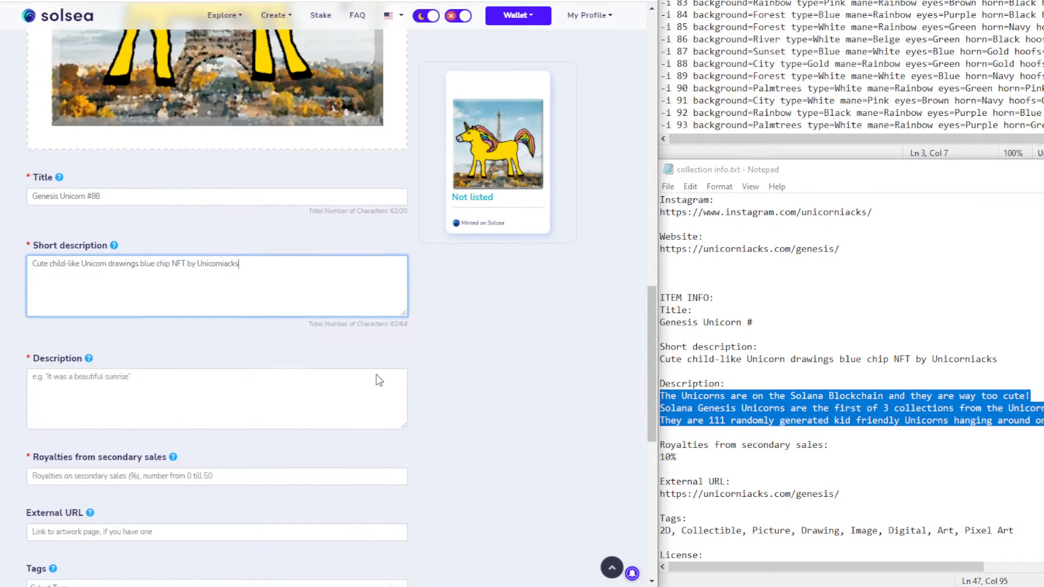
click(196, 401)
text(The Unicorns are on the Solana Blockchain and they are way too cute! Solana Genesis Unicorns are the first of 3 collections from the Unicorniacks. They are 111 randomly generated kid friendly Unicorns hanging around on the Solana Blockchain.)
scroll(380, 79, up, 1)
scroll(379, 79, down, 1)
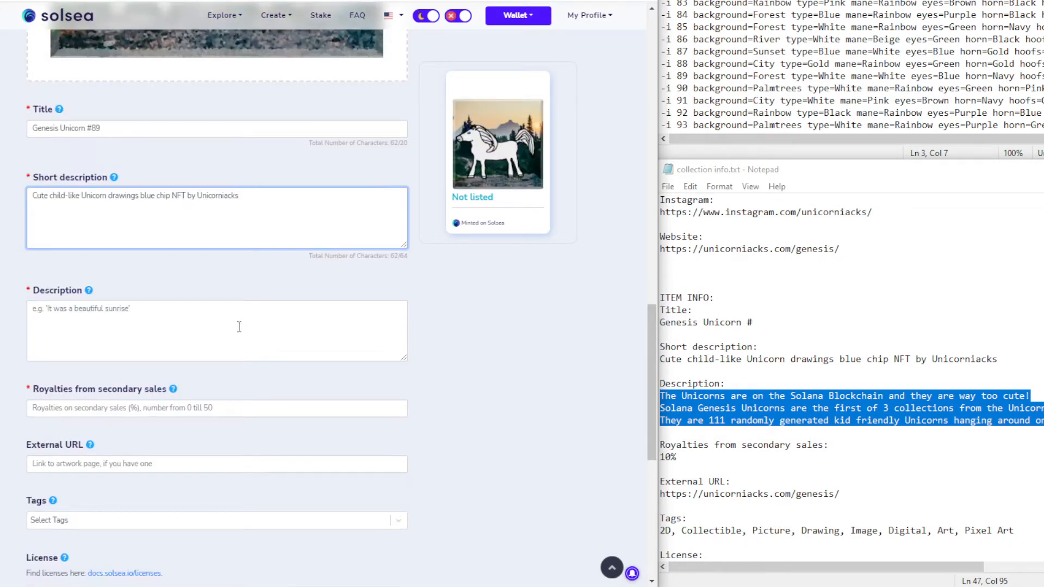
click(240, 327)
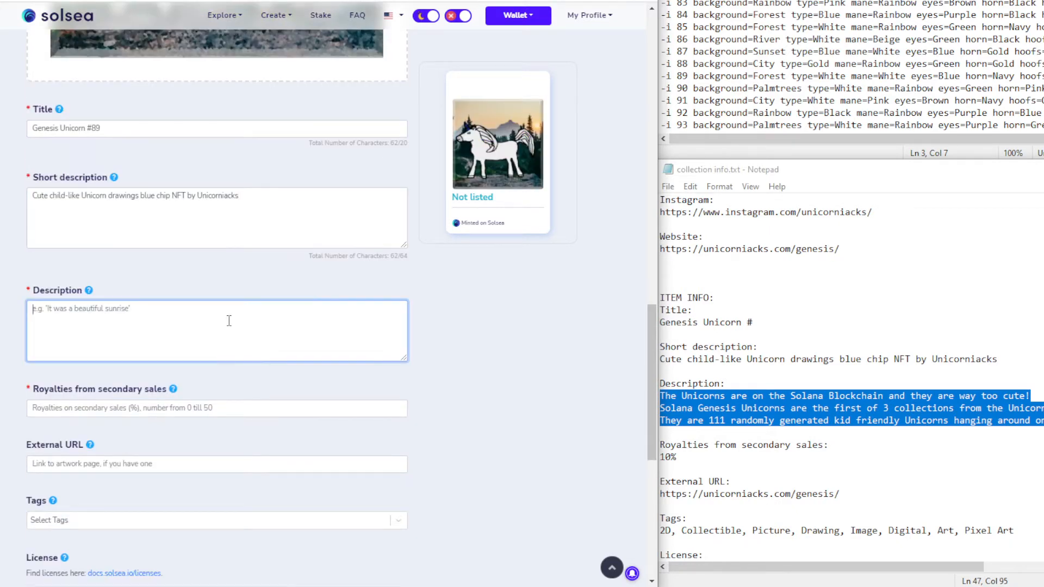
text(The Unicorns are on the Solana Blockchain and they are way too cute! Solana Genesis Unicorns are the first of 3 collections from the Unicorniacks. They are 111 randomly generated kid friendly Unicorns hanging around on the Solana Blockchain.)
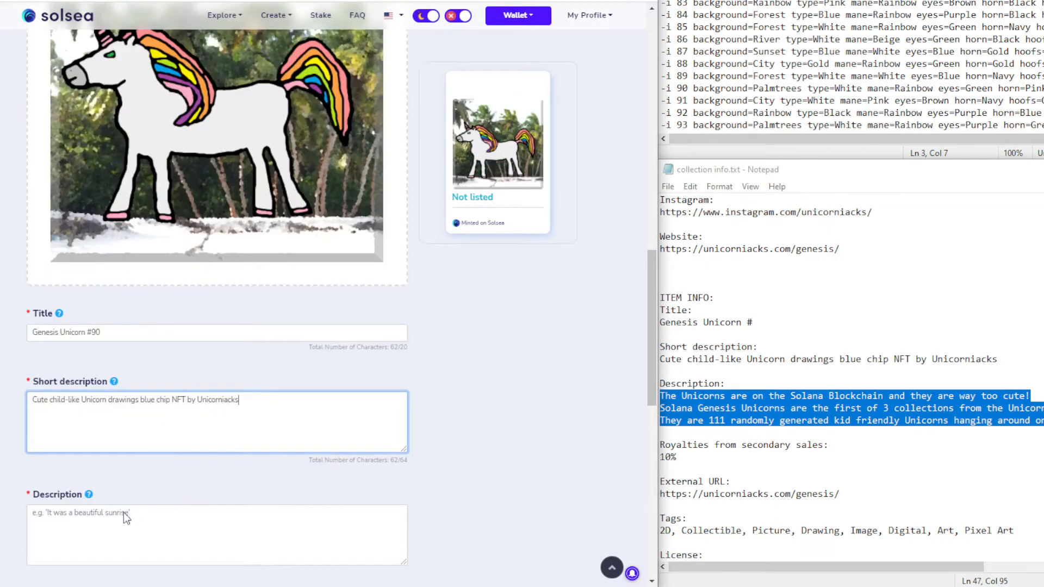
scroll(123, 512, down, 3)
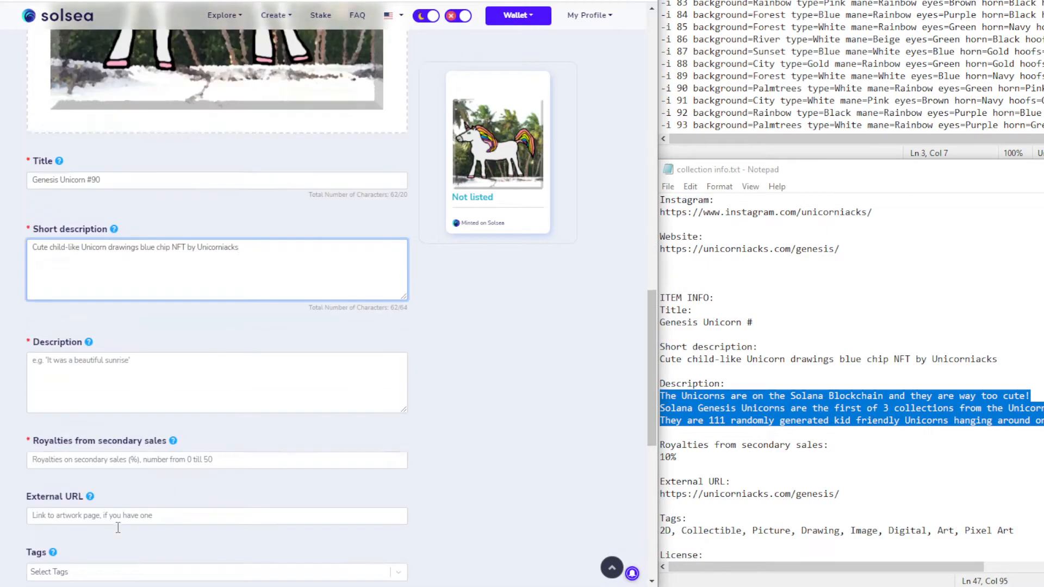
click(122, 337)
text(The Unicorns are on the Solana Blockchain and they are way too cute! Solana Genesis Unicorns are the first of 3 collections from the Unicorniacks. They are 111 randomly generated kid friendly Unicorns hanging around on the Solana Blockchain.)
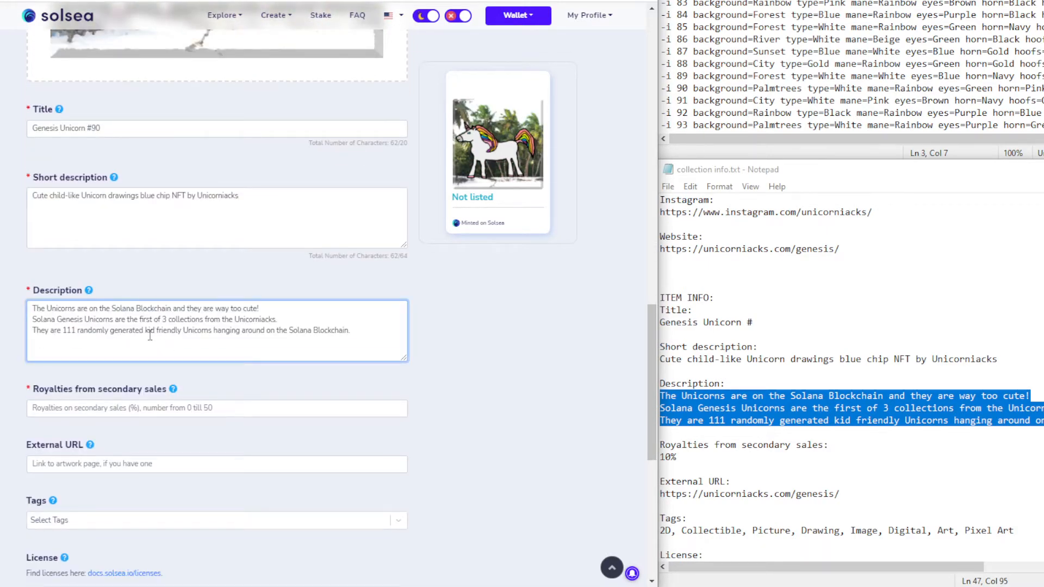
scroll(212, 284, down, 1)
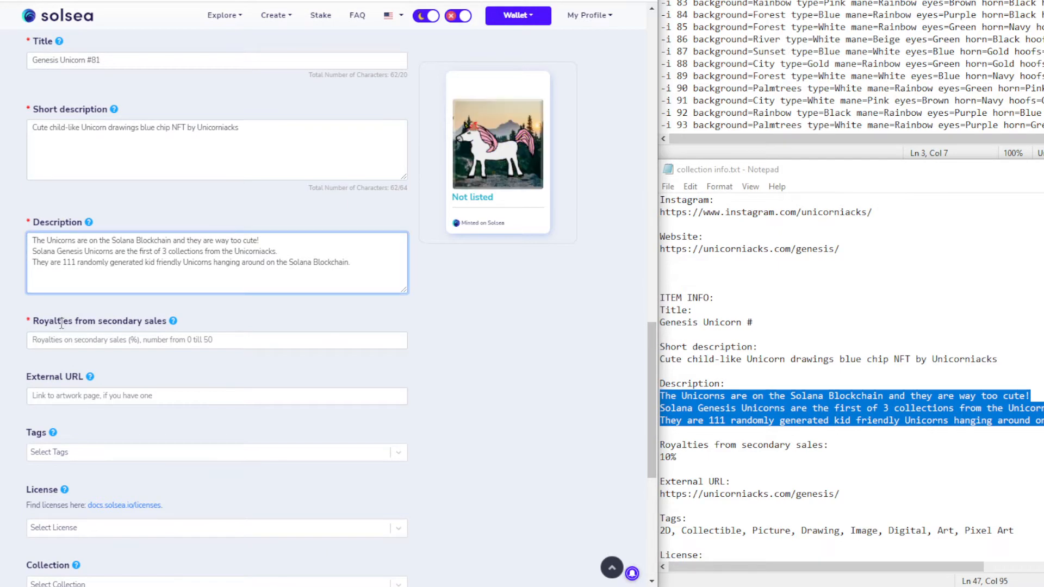
scroll(63, 320, down, 3)
Enter 10 as the secondary-sales royalty for items #81, #82 and #83
scroll(112, 181, up, 2)
click(100, 272)
text(10)
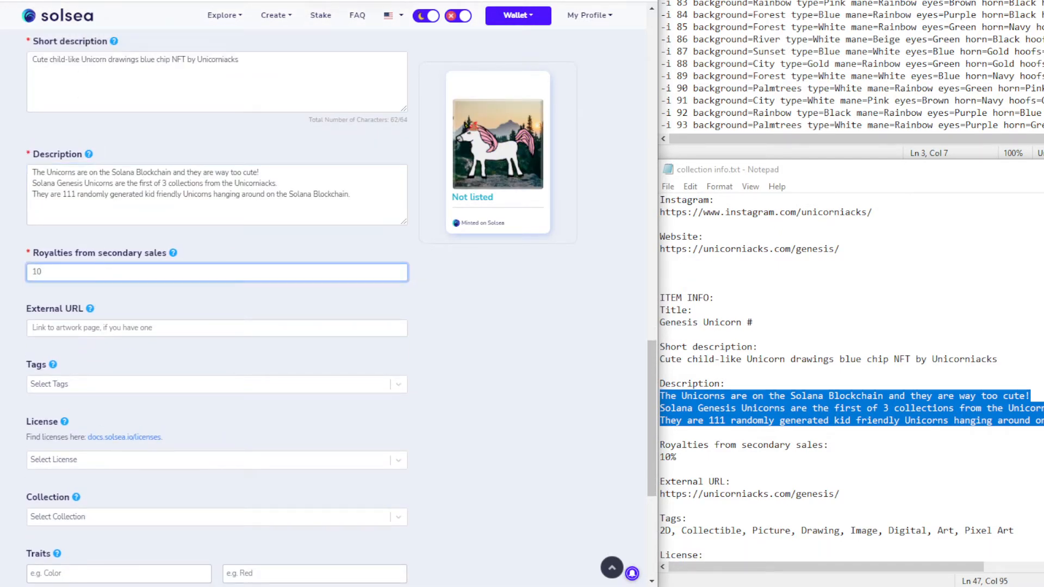
key(ctrl+Tab)
click(80, 339)
text(1)
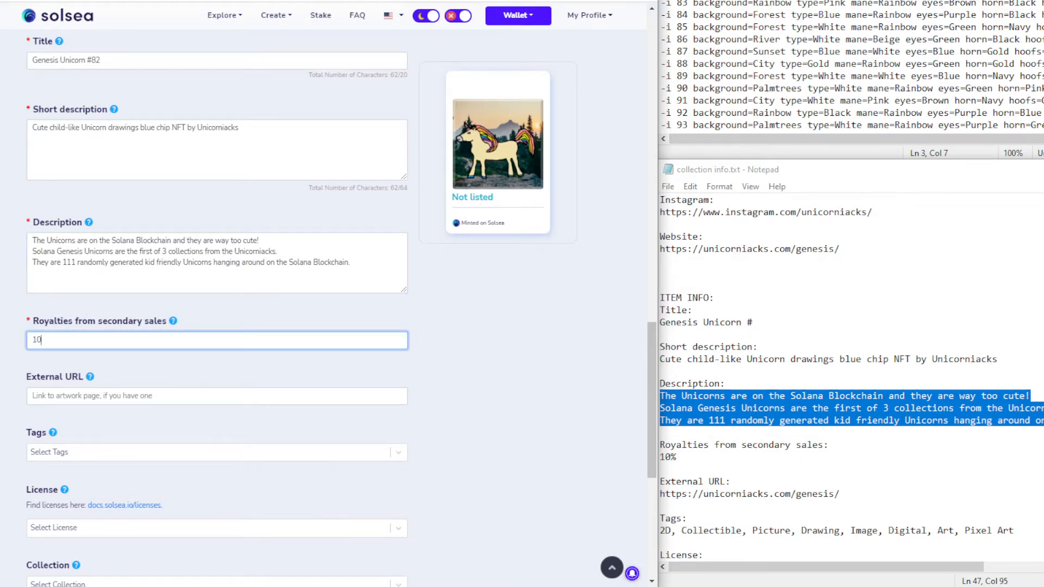
key(ctrl+Tab)
click(109, 273)
text(10)
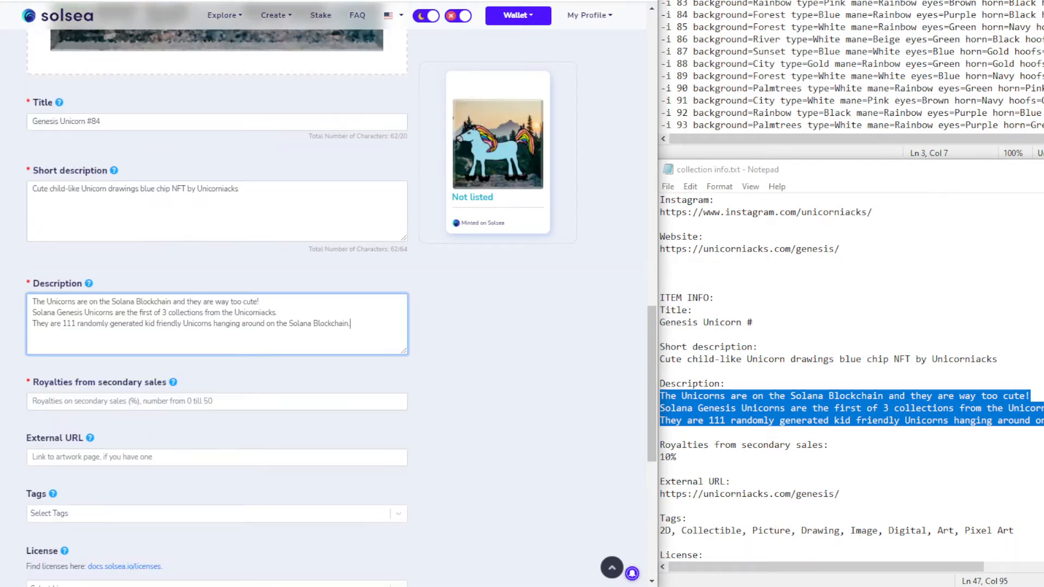
Enter 10 as the royalty for items #84 through #87
scroll(114, 304, down, 3)
click(135, 269)
text(10)
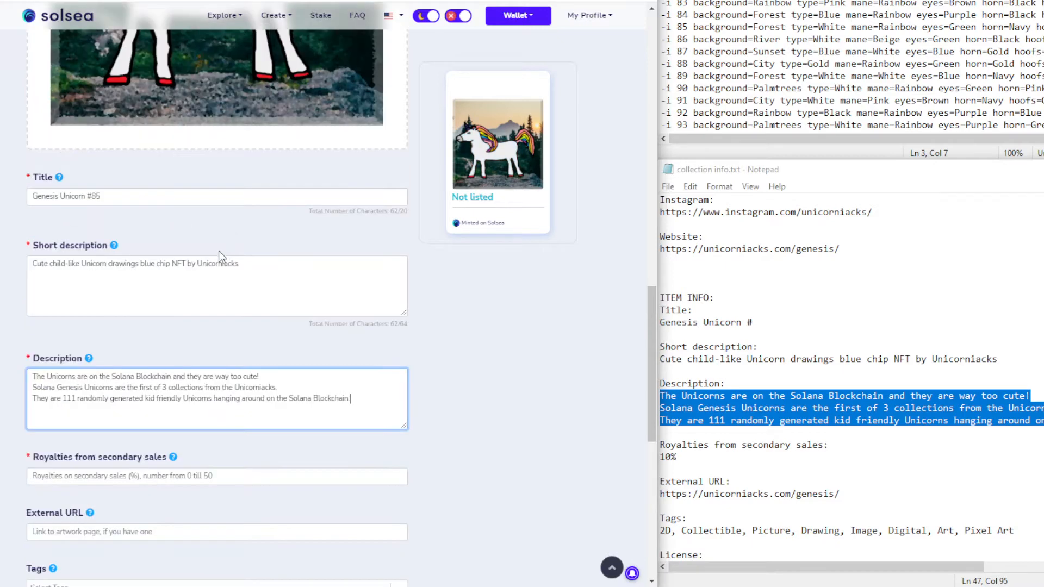
scroll(218, 272, down, 2)
click(83, 339)
text(10)
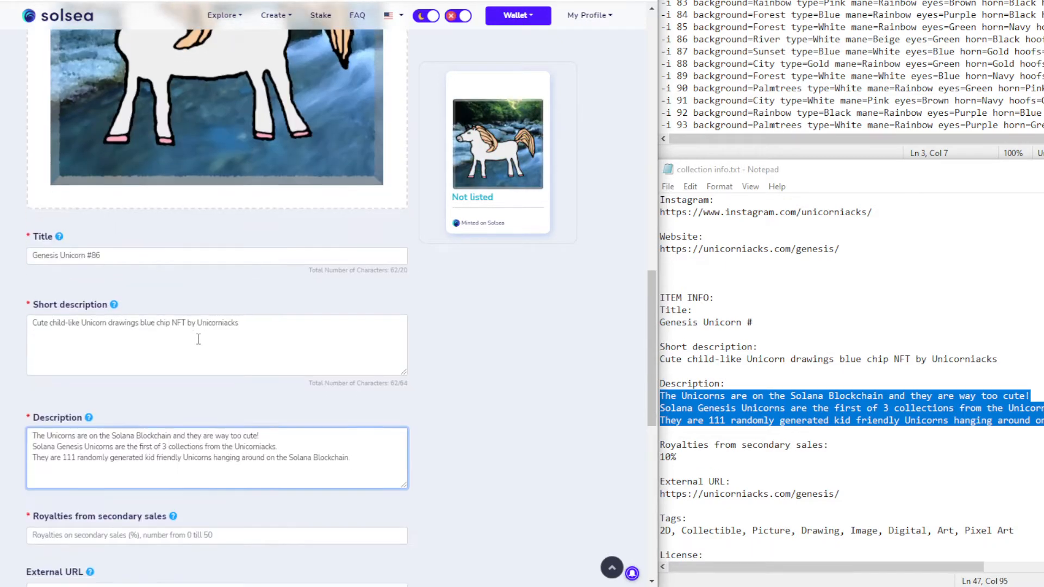
scroll(101, 335, down, 4)
click(101, 337)
text(1)
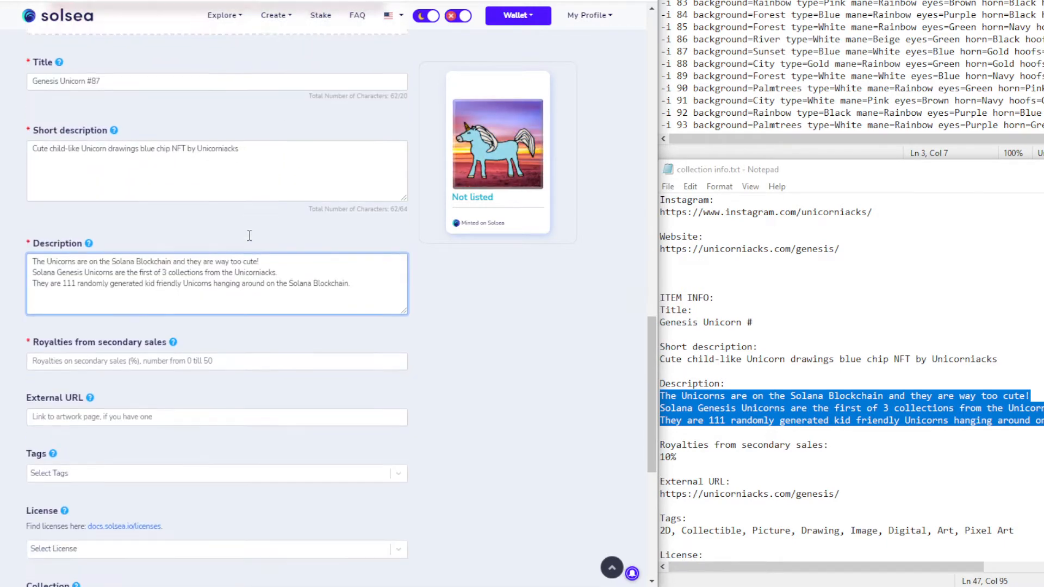
scroll(102, 241, down, 3)
click(95, 201)
text(10)
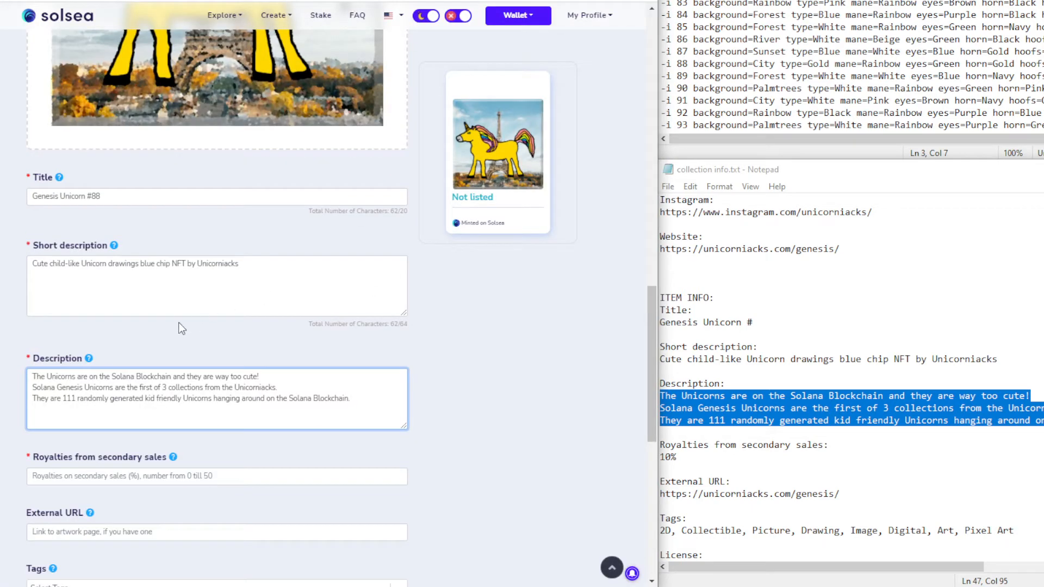
Enter 10 as the royalty for items #88 and #89, then select #90's royalty field
scroll(182, 328, down, 3)
click(90, 335)
text(10)
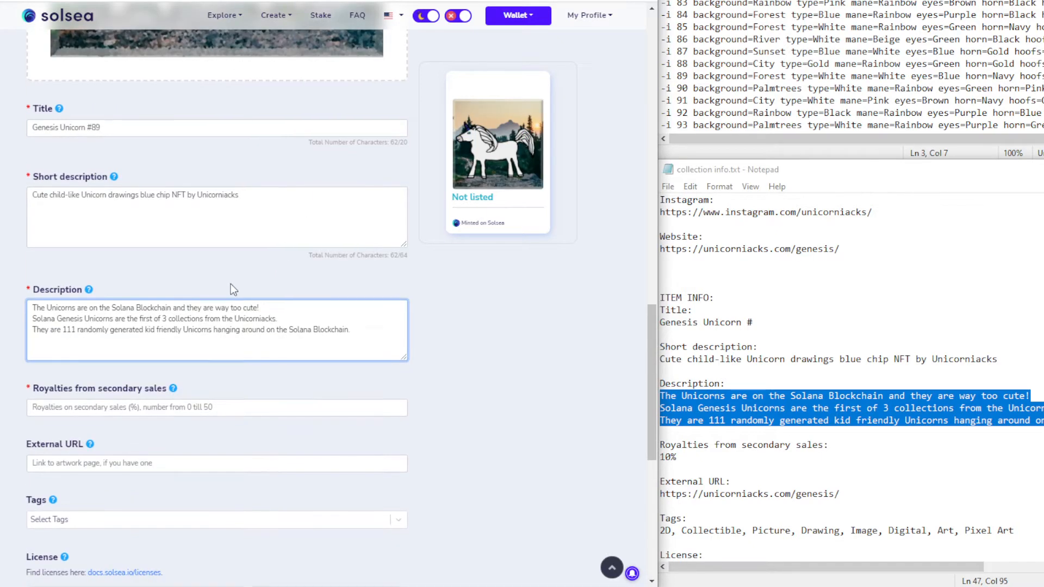
scroll(233, 289, down, 3)
click(114, 273)
text(10)
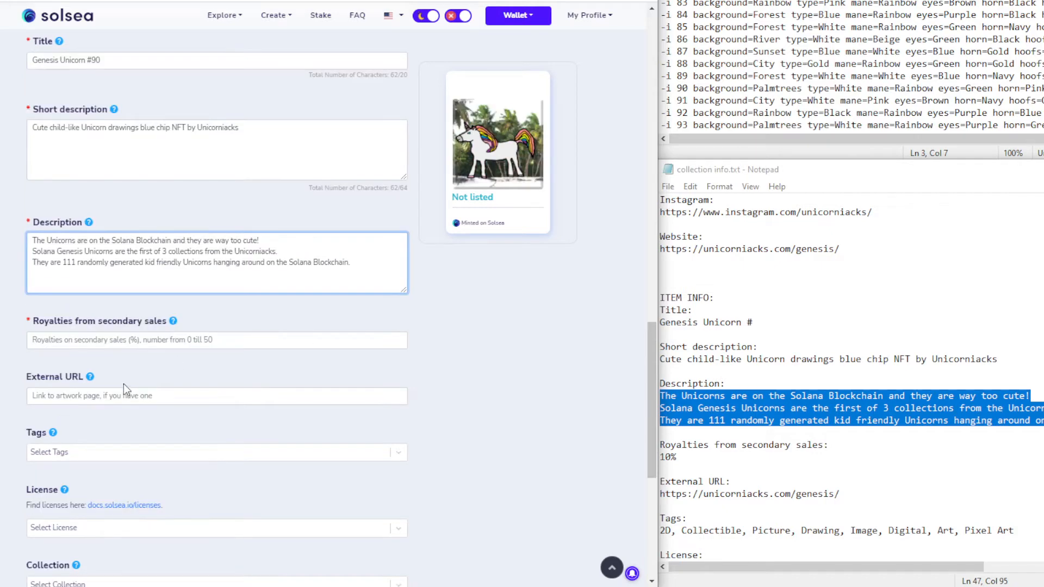
scroll(123, 384, down, 4)
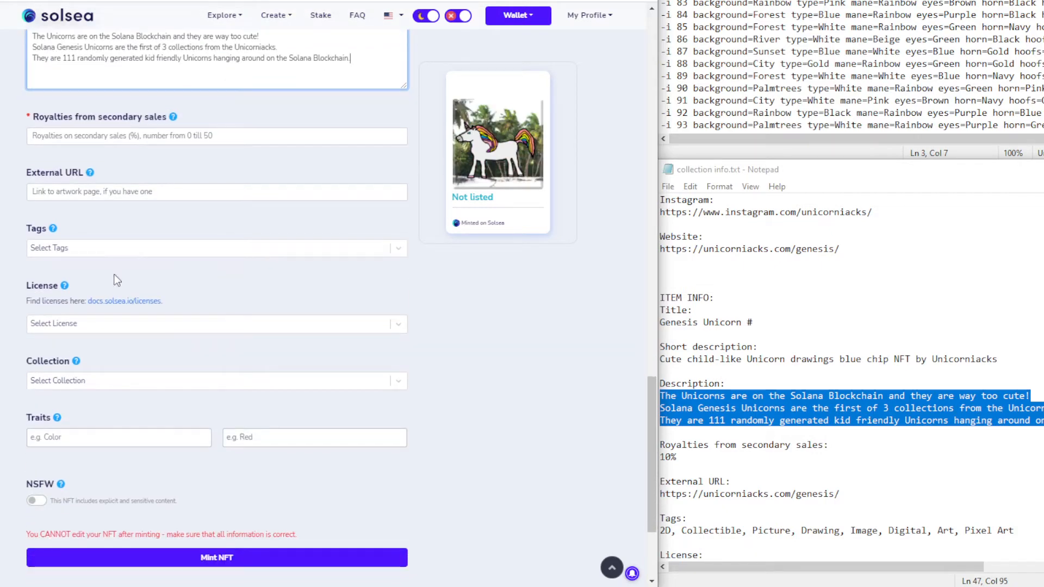
click(126, 137)
text(10)
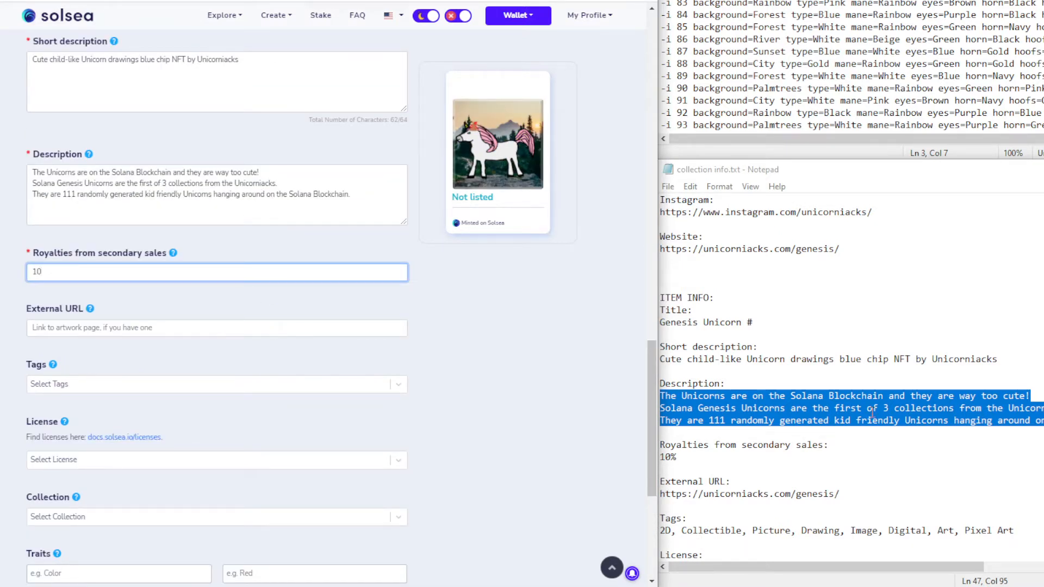
click(860, 455)
drag(842, 494, 659, 495)
key(ctrl+c)
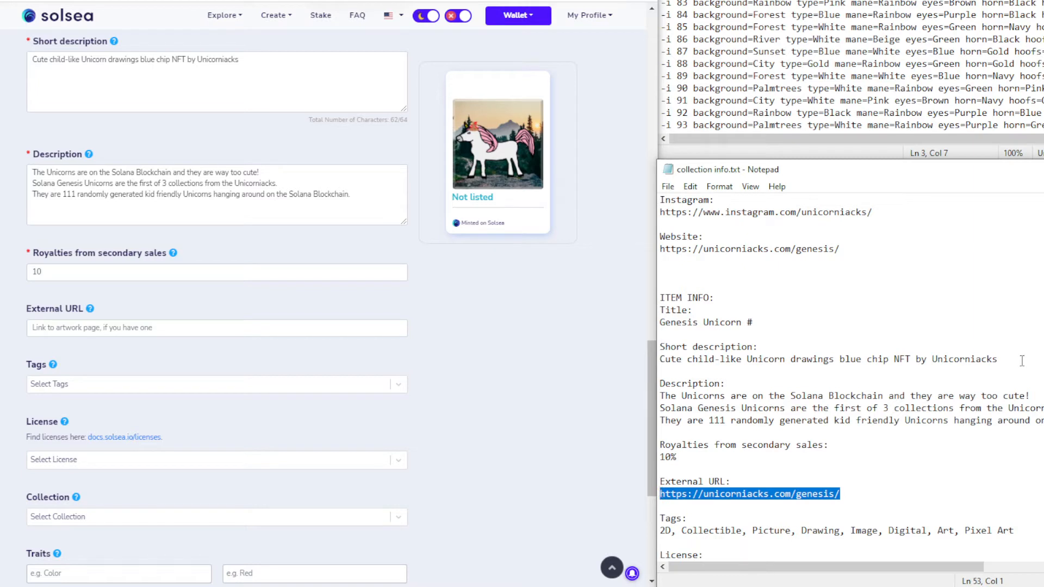
scroll(163, 462, down, 2)
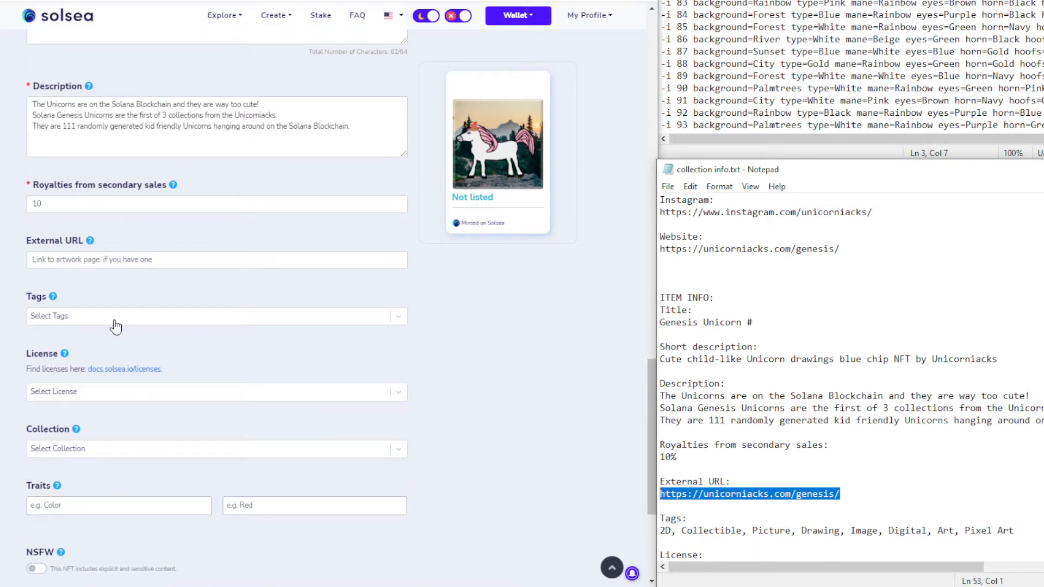
click(100, 261)
key(ctrl+v)
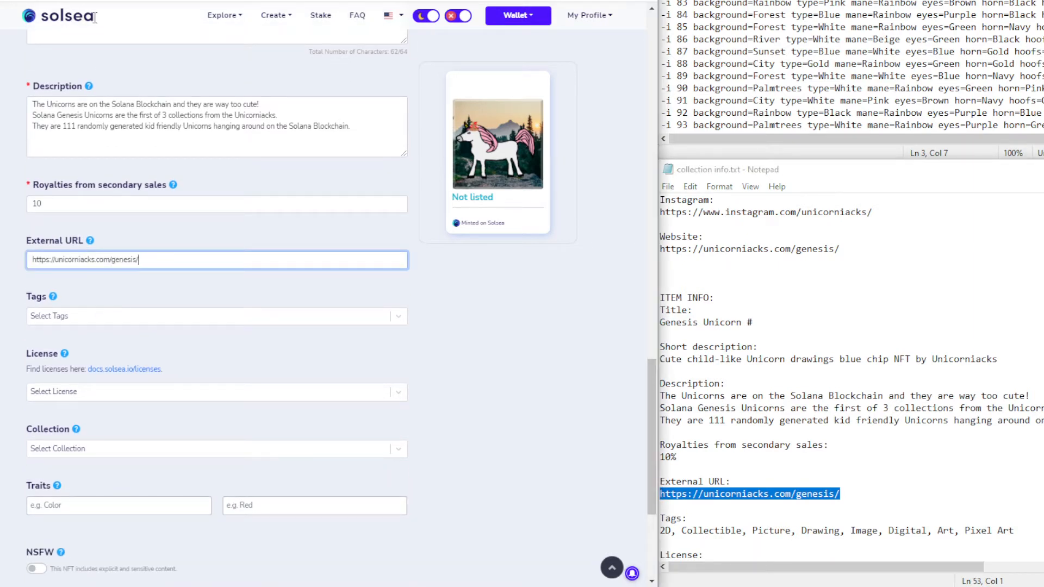
Put the genesis URL into the External URL of the next several mint forms
click(89, 261)
click(128, 325)
key(ctrl+v)
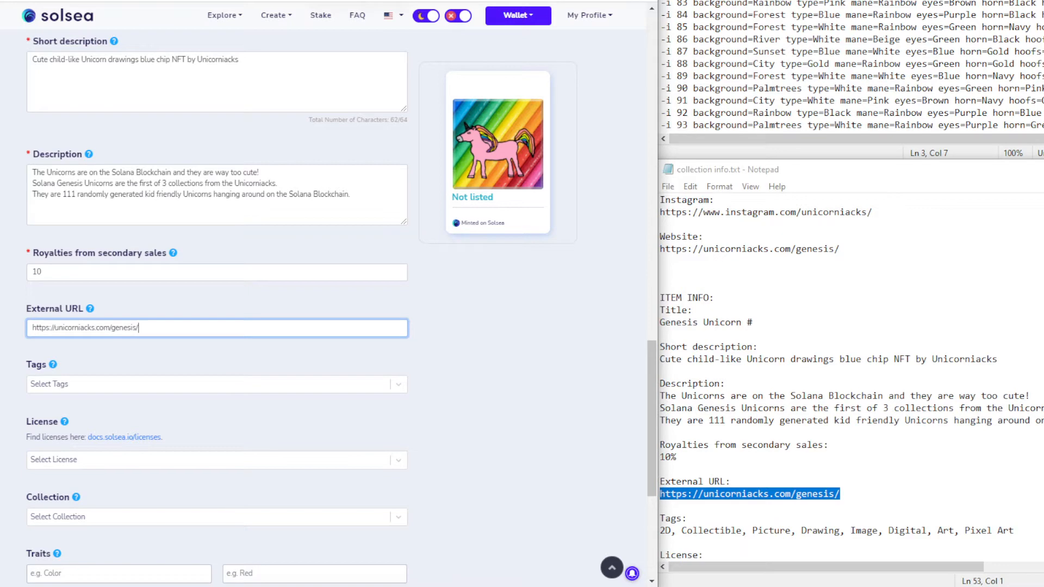
click(111, 321)
key(ctrl+v)
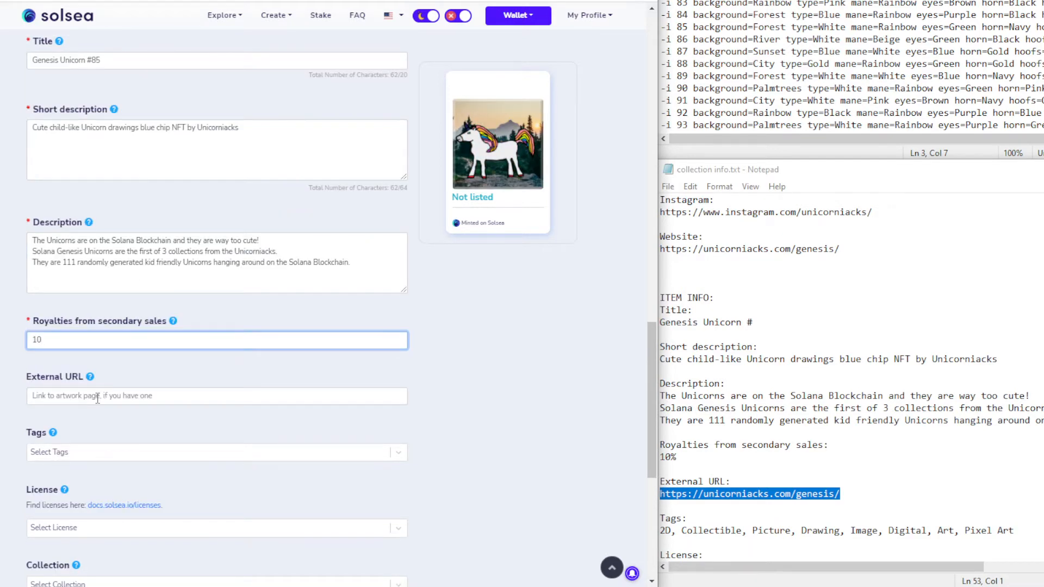
click(98, 397)
key(ctrl+v)
click(173, 340)
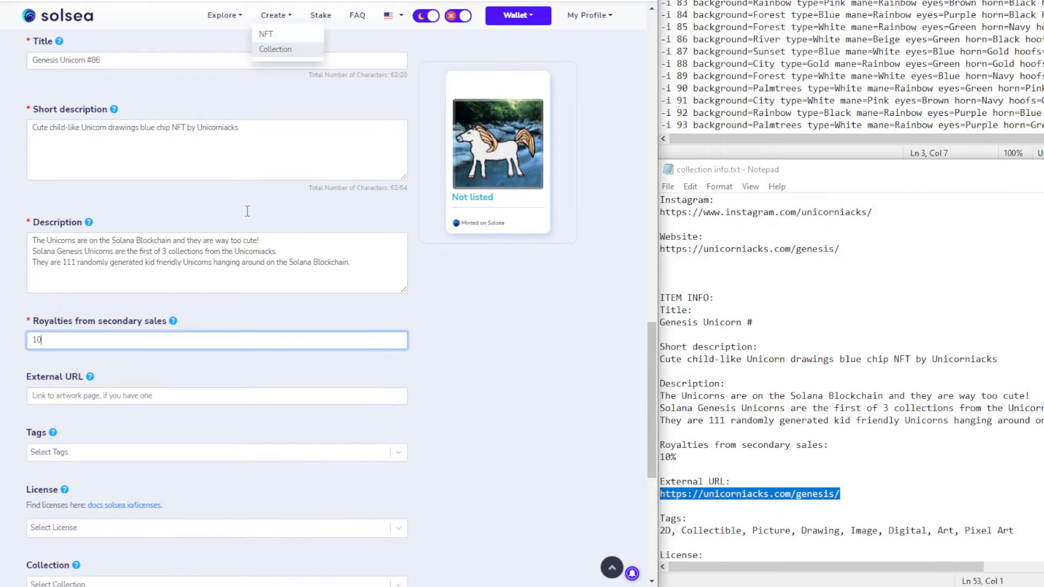
click(118, 265)
key(ctrl+v)
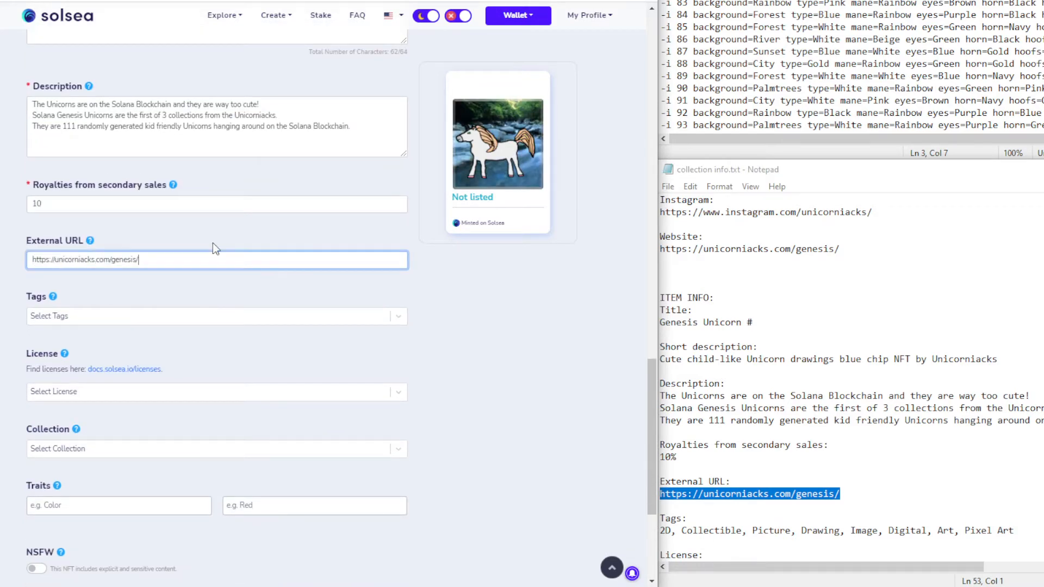
key(ctrl+Tab)
Fill the genesis URL into the External URL of the following mint forms
click(147, 256)
key(ctrl+v)
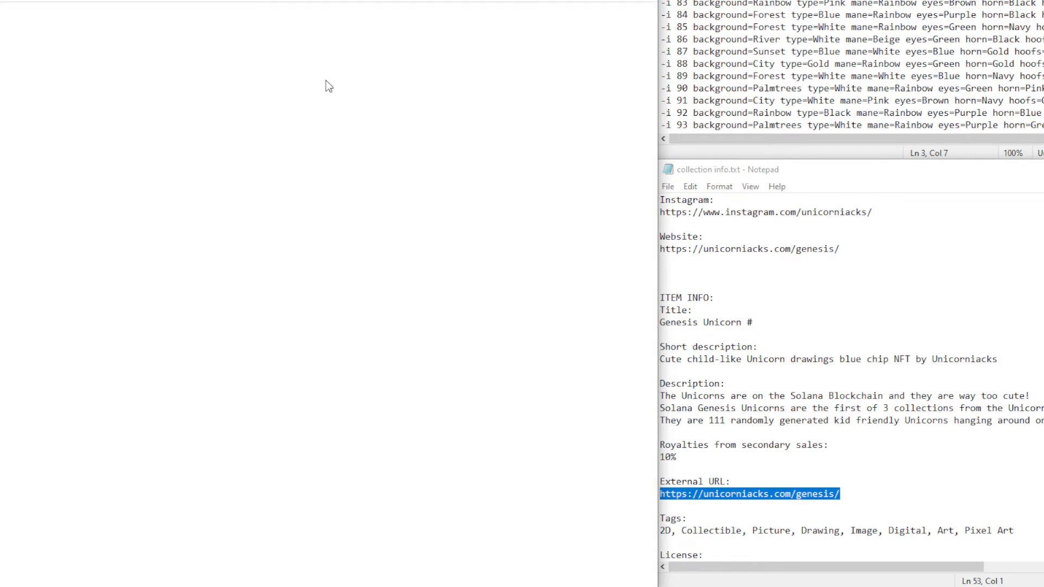
scroll(121, 293, down, 1)
click(120, 260)
key(ctrl+v)
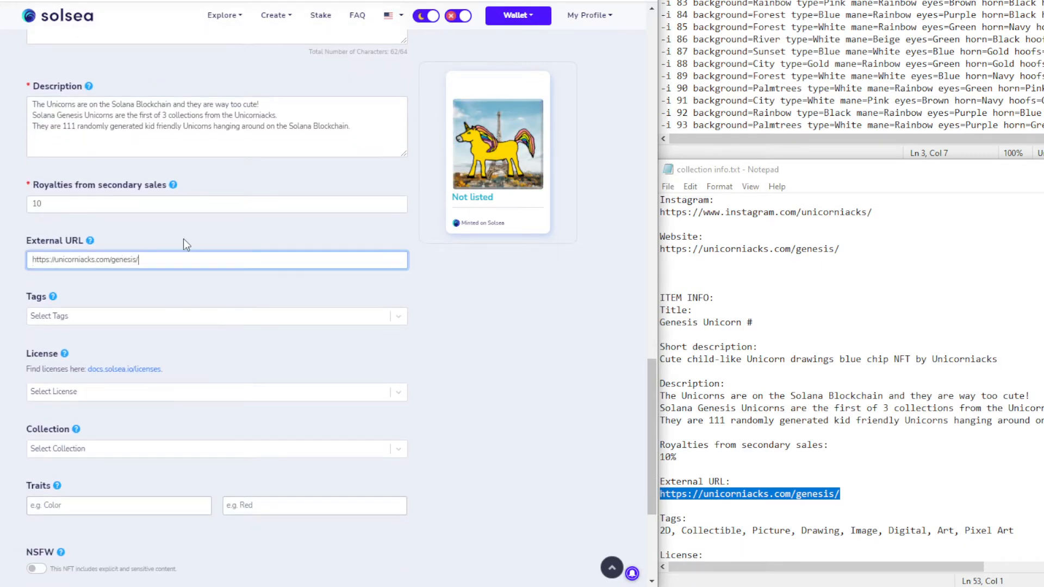
key(ctrl+Tab)
click(133, 326)
key(ctrl+v)
key(ctrl+Tab)
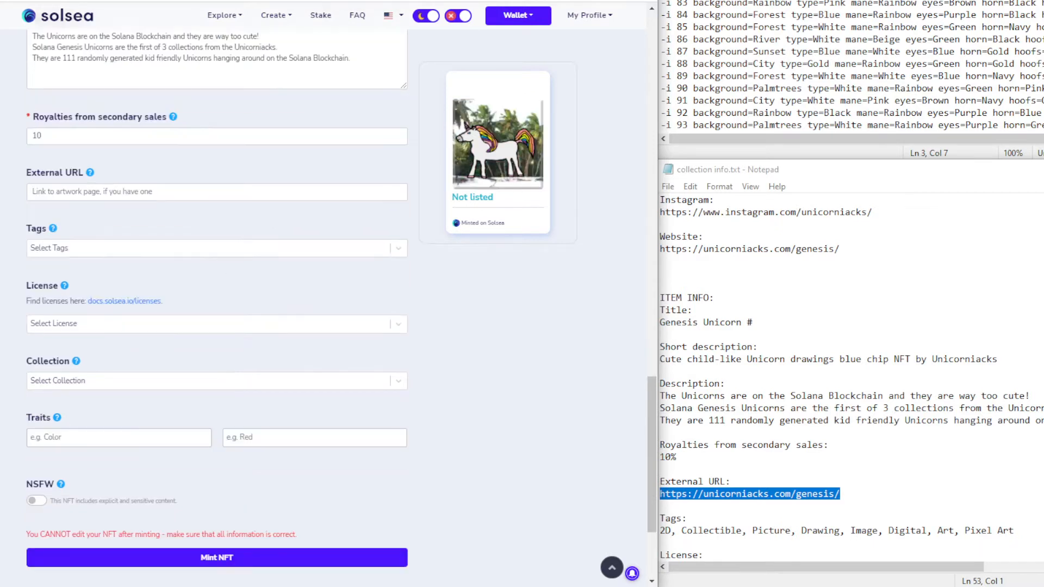
Fill the last form's External URL after an accidental paste into its tags
click(152, 251)
key(ctrl+v)
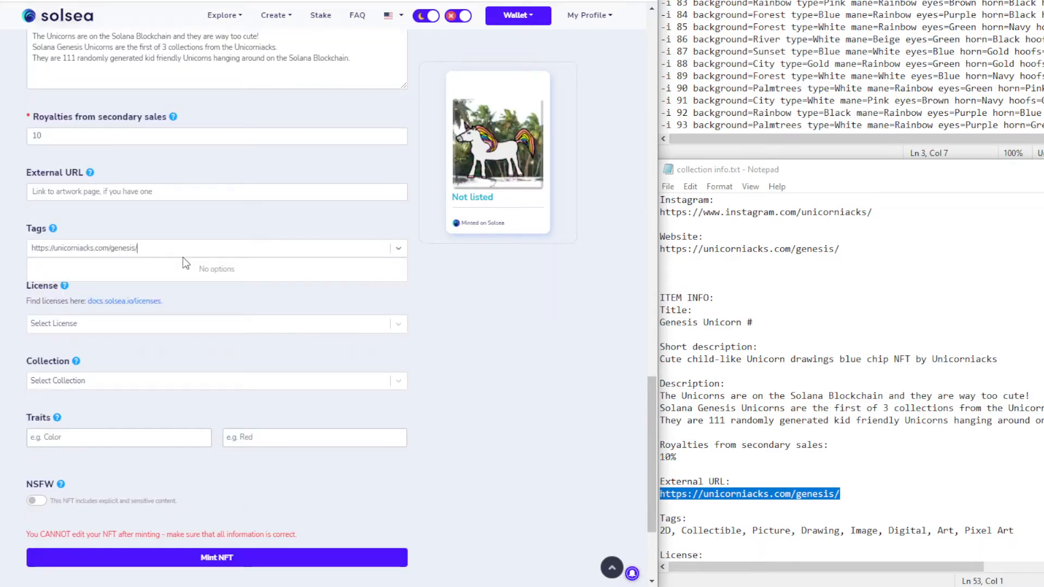
click(175, 193)
key(ctrl+v)
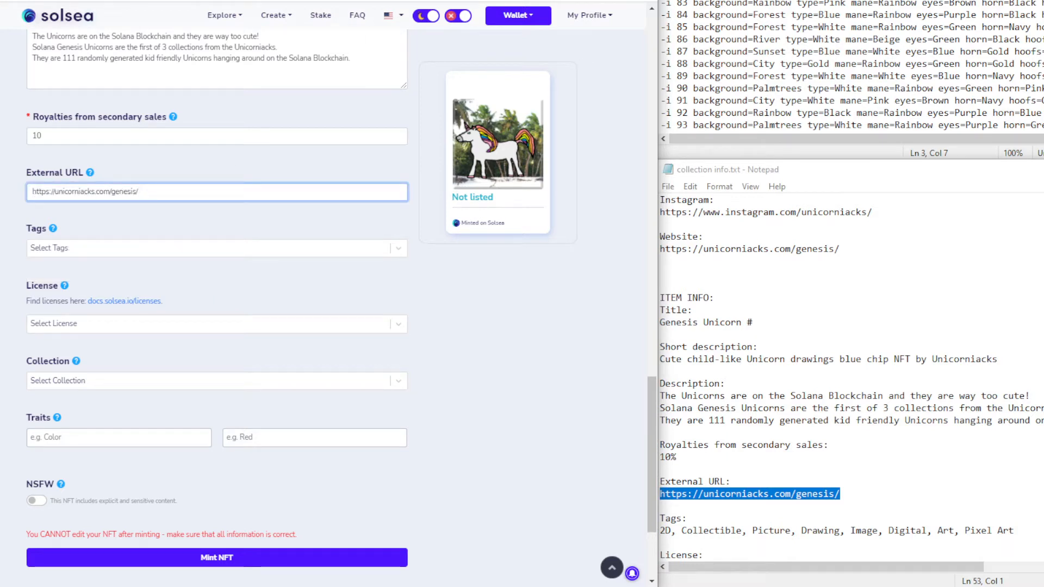
scroll(217, 293, up, 1)
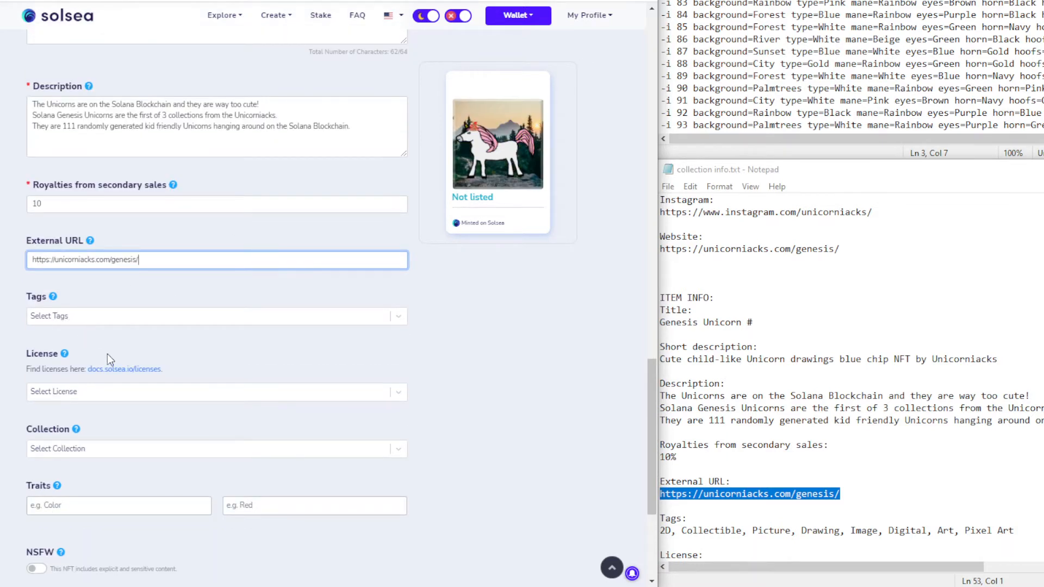
scroll(348, 348, down, 1)
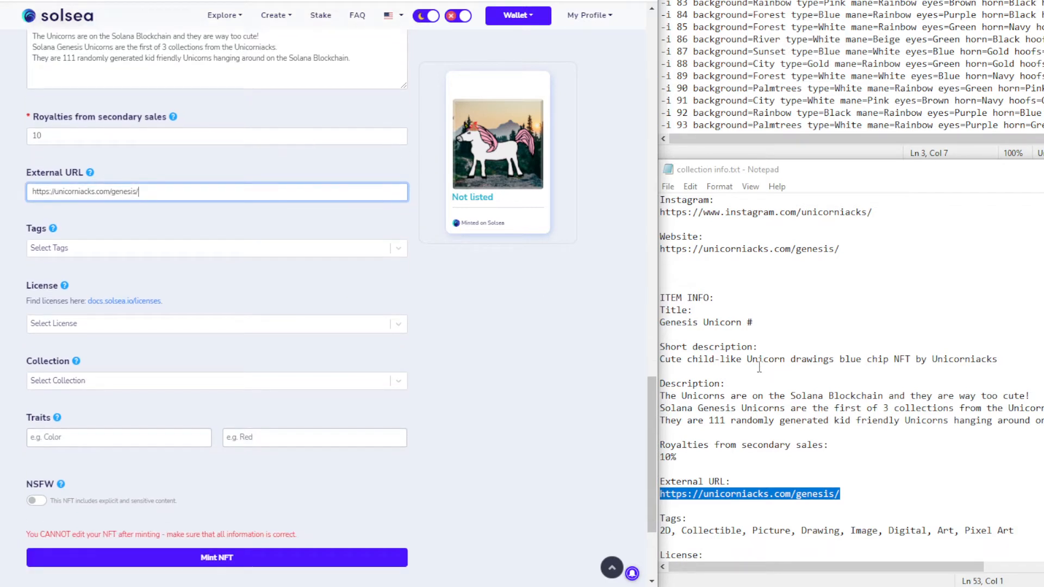
click(777, 396)
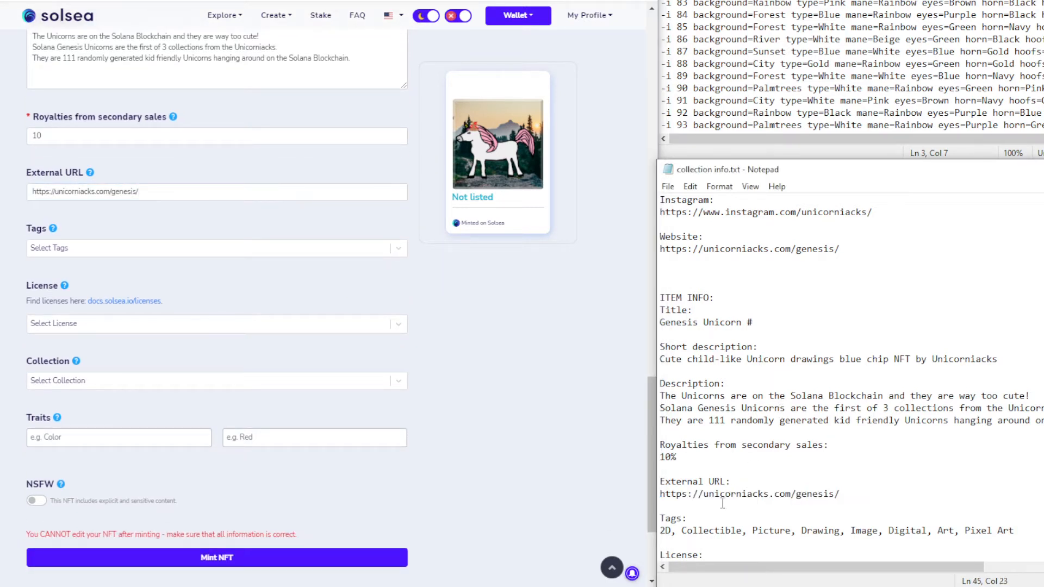
Add the tags 2D, Collectible, Picture and Drawing to this unicorn's form
scroll(749, 514, down, 1)
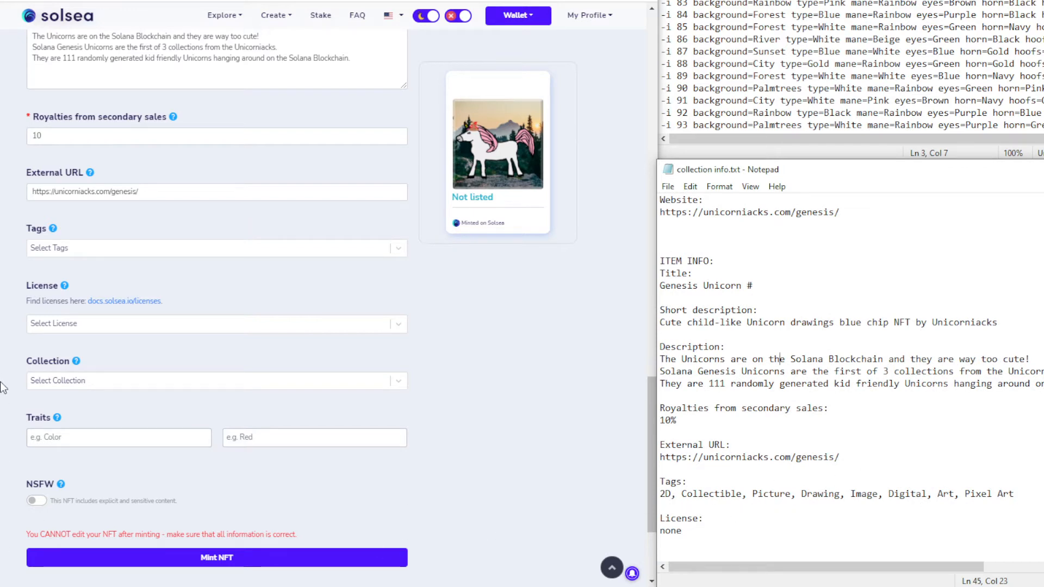
click(111, 249)
text(2D)
key(Return)
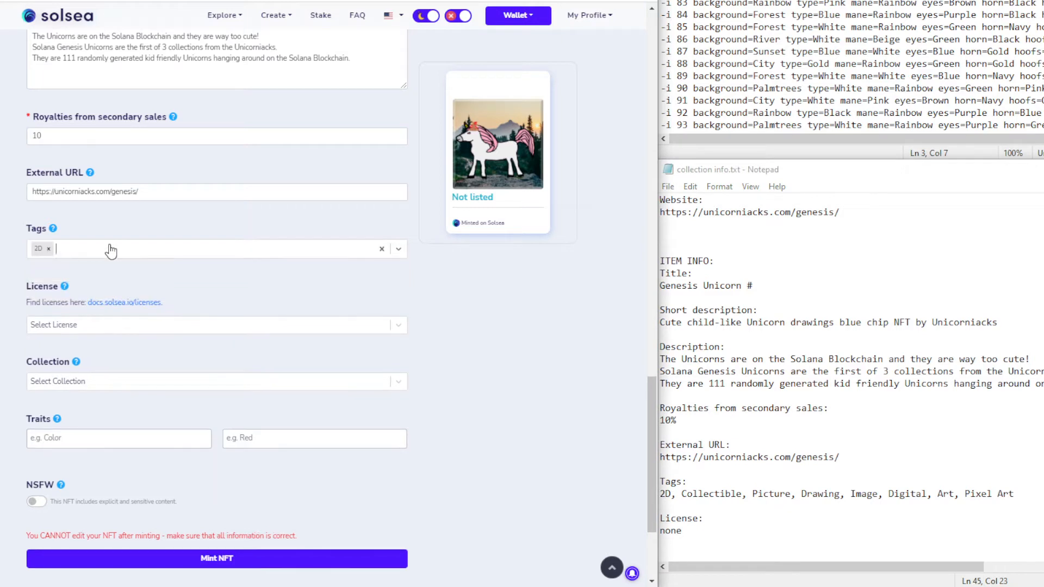
text(Coll)
key(Return)
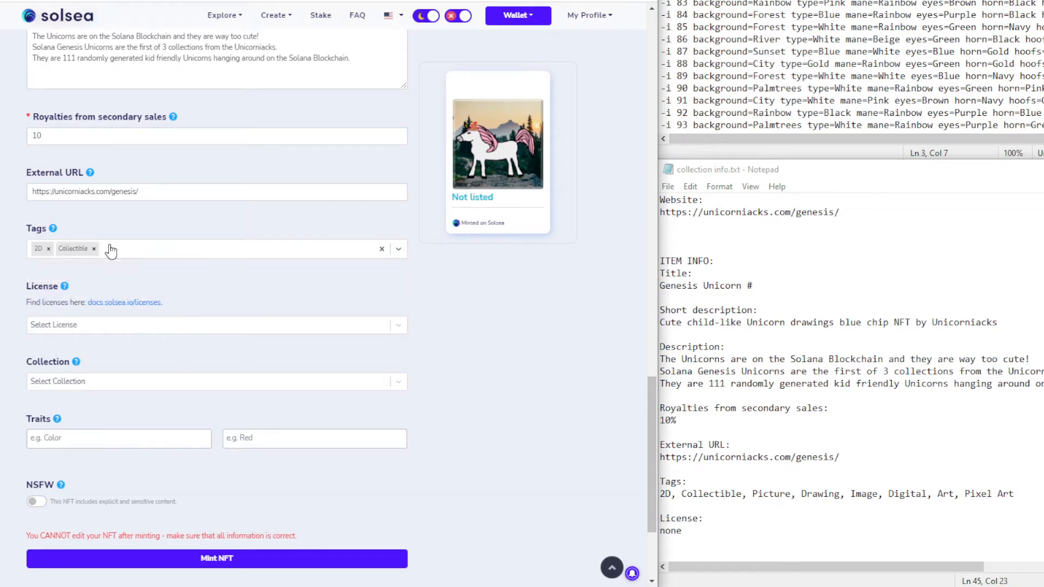
text(Pic)
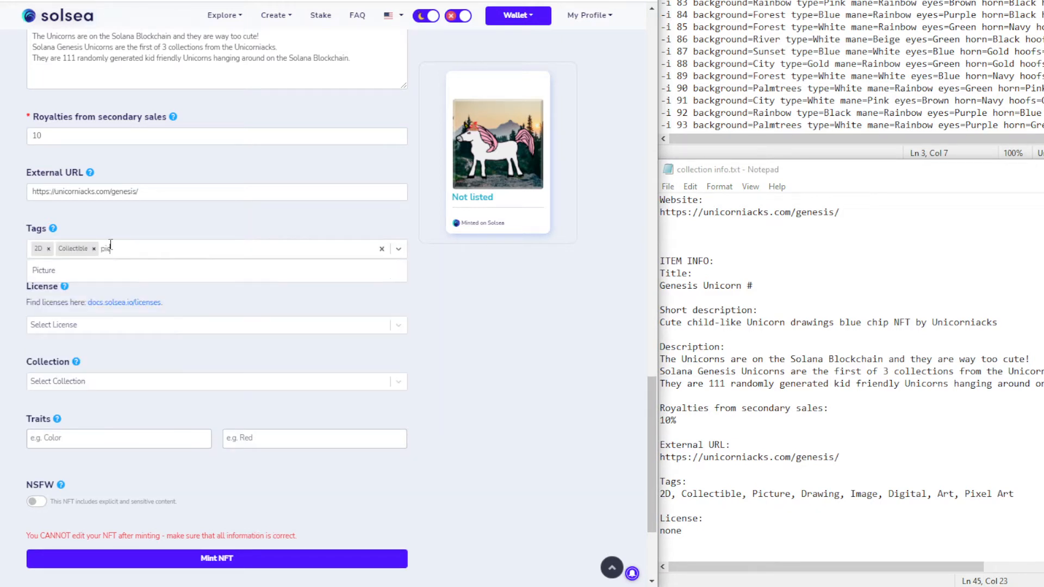
key(Return)
text(dra)
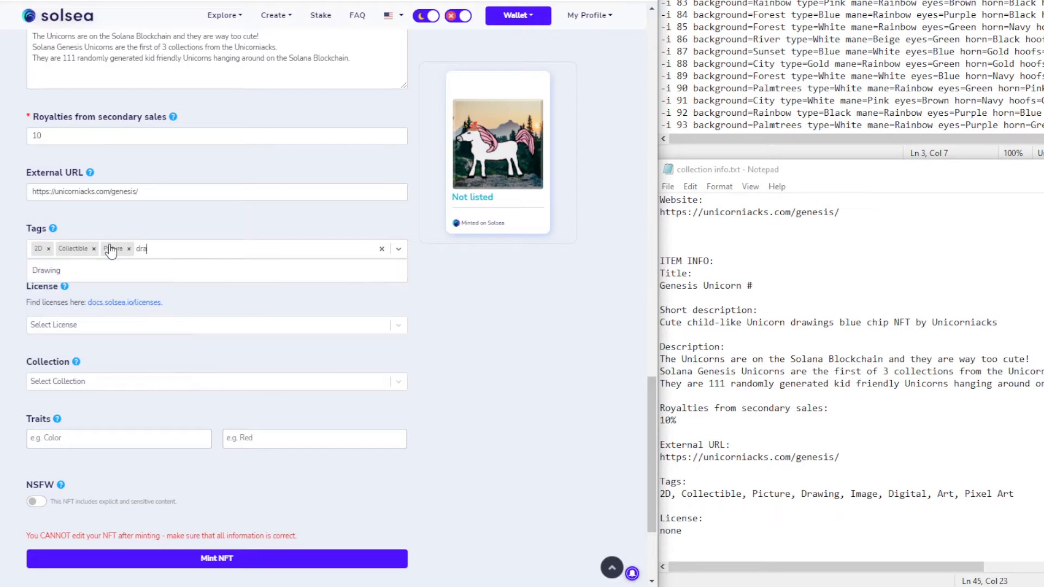
key(Return)
Add the Image, Digital, Art and Pixel Art tags and assign the Genesis Unicorn NFTs collection
text(tim)
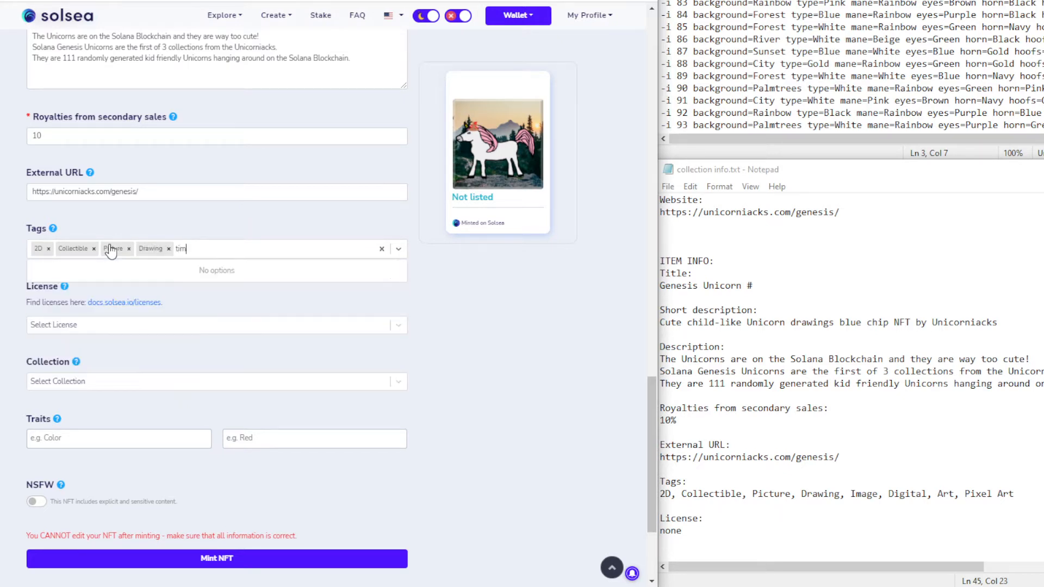
key(BackSpace)
key(BackSpace)
key(BackSpace)
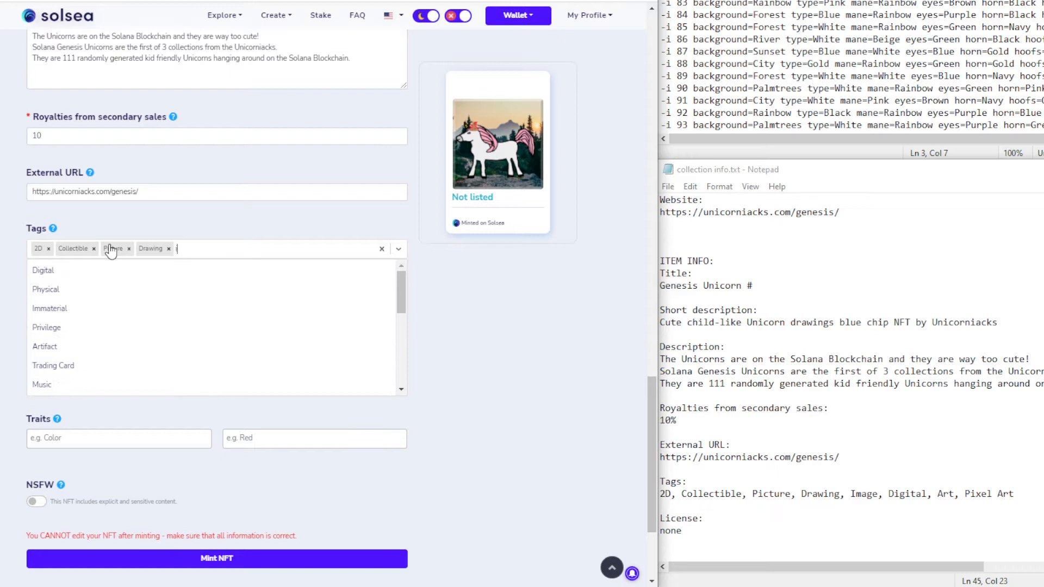
text(img)
key(BackSpace)
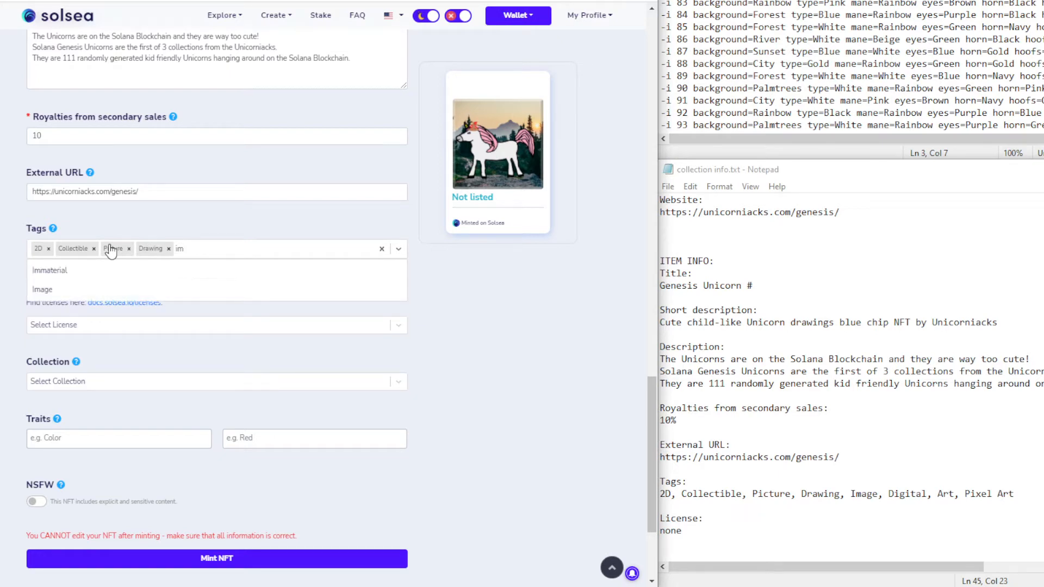
key(Down)
key(Return)
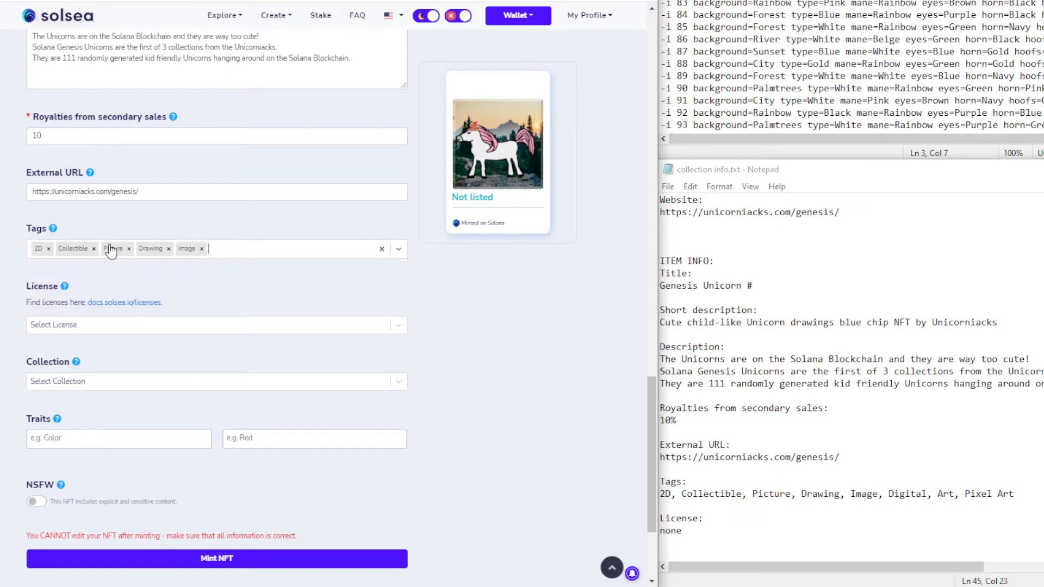
text(digital)
key(Return)
text(art)
click(57, 328)
text(al Art)
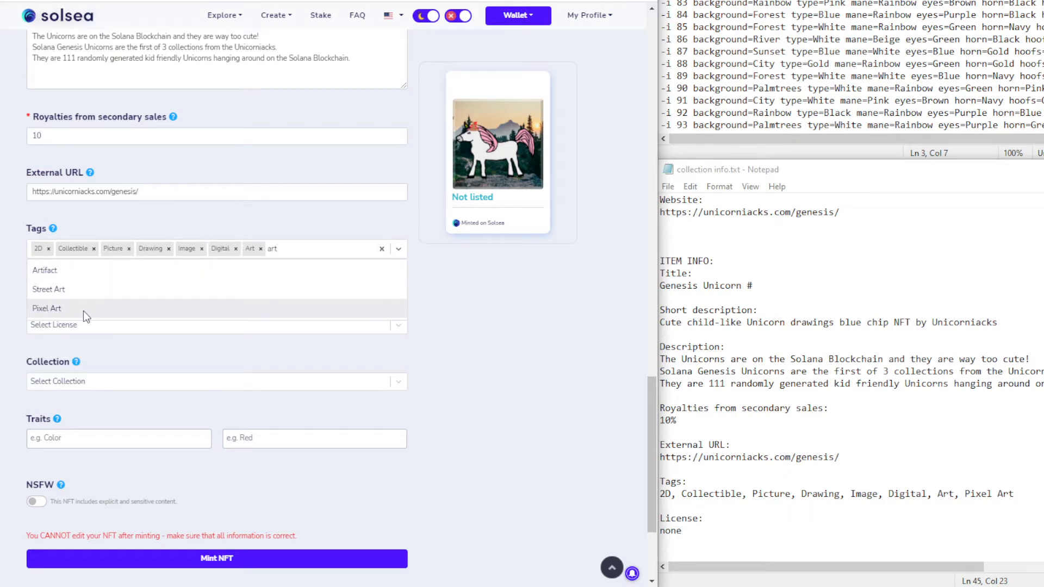
click(83, 311)
click(70, 383)
click(71, 400)
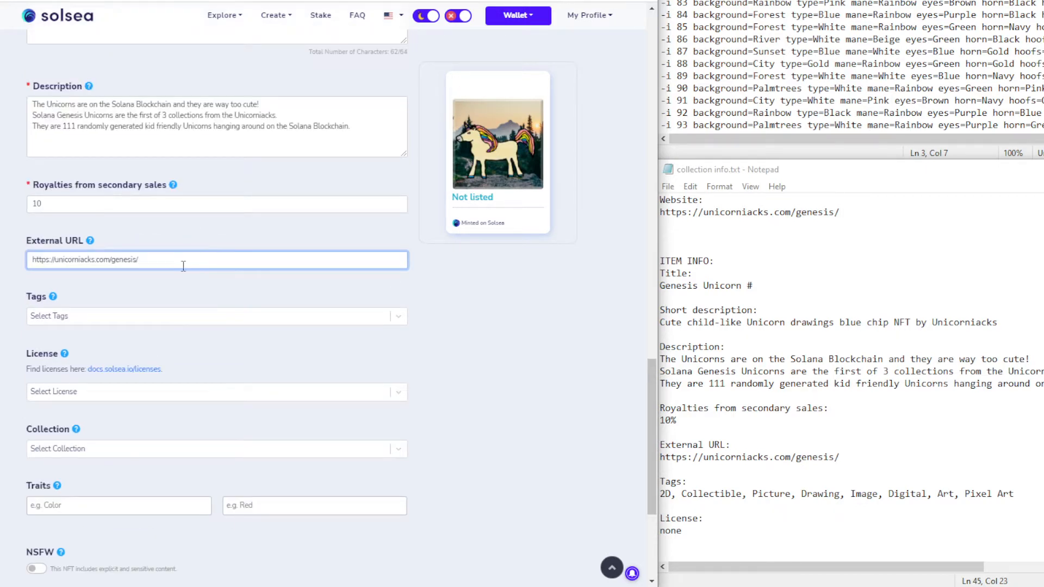
Tag the next unicorn 2D, Collectible, Picture and Drawing
scroll(184, 265, down, 2)
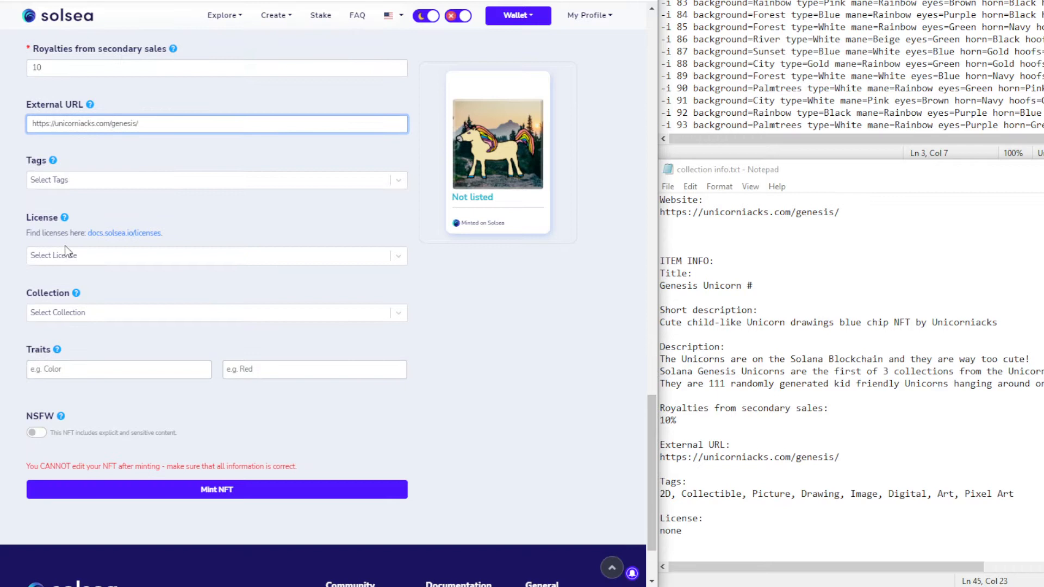
click(78, 188)
text(2D)
key(Return)
text(Collectible)
key(Return)
text(Picture)
key(Return)
text(dra)
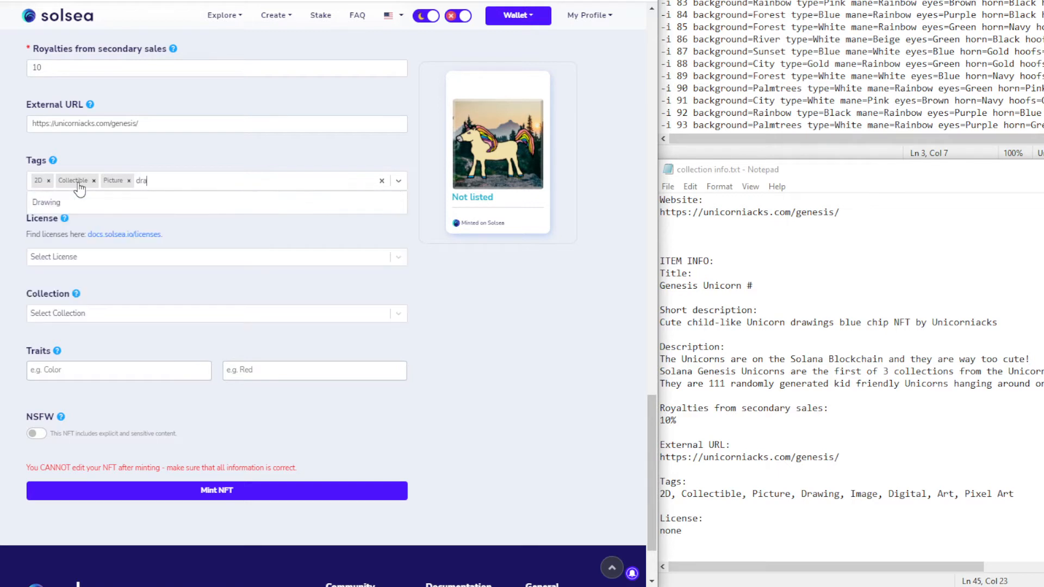
key(Return)
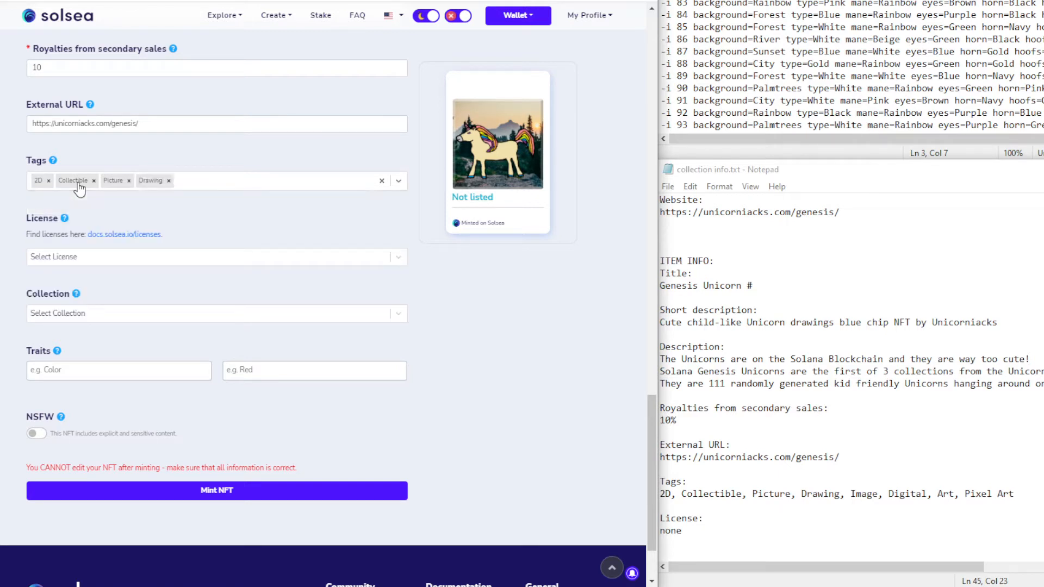
Add Image, Digital, Art and Pixel Art tags, then choose the Genesis Unicorn NFTs collection
text(img)
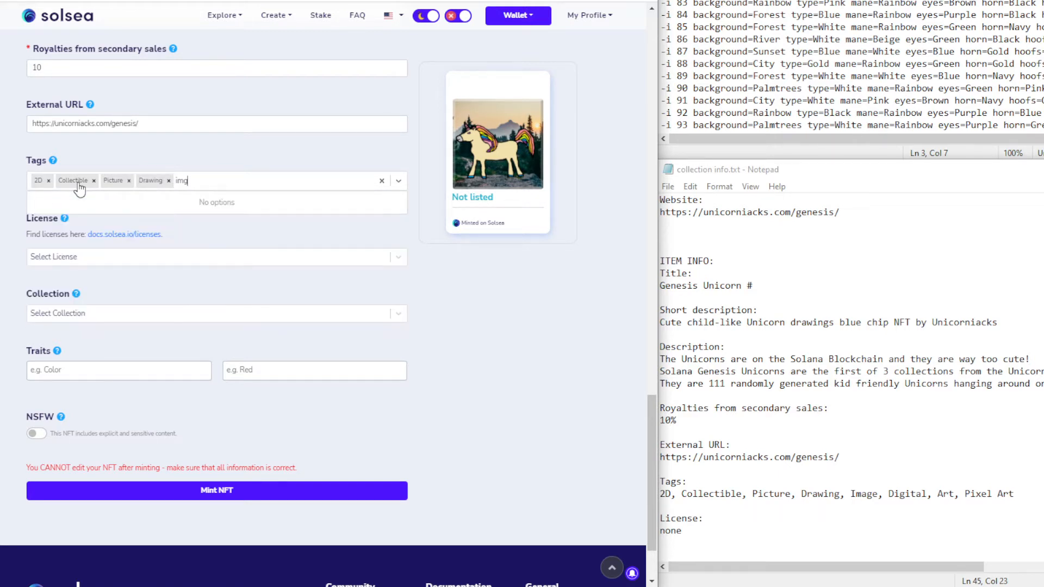
key(BackSpace)
text(a)
key(Return)
text(dig)
key(Return)
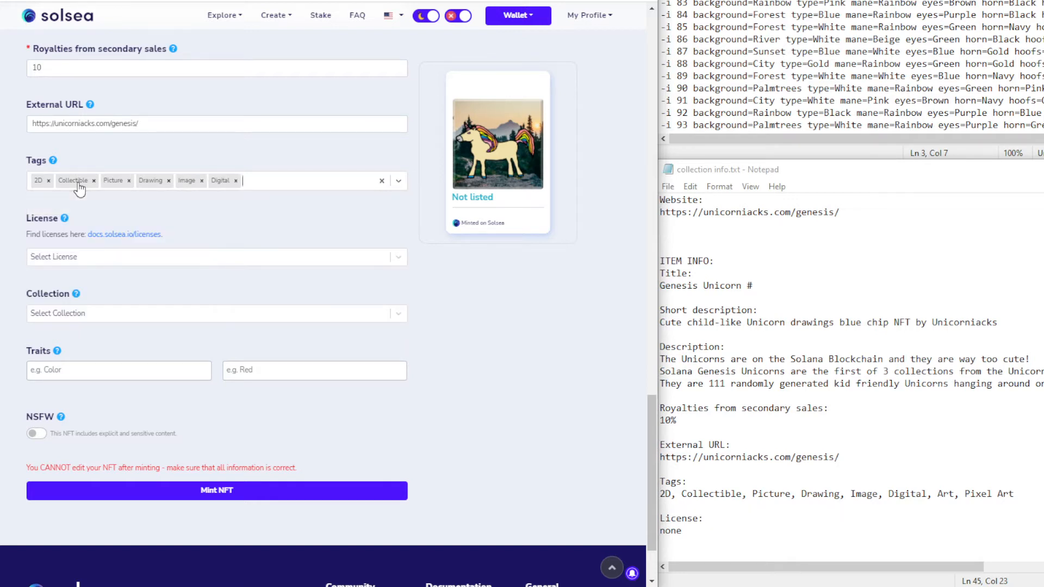
text(art)
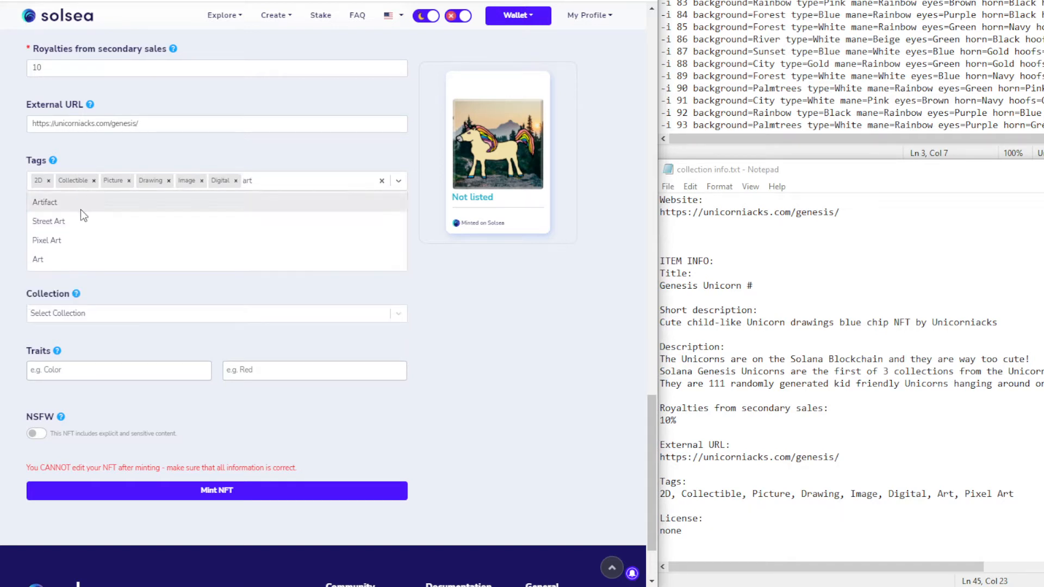
click(74, 266)
text(art)
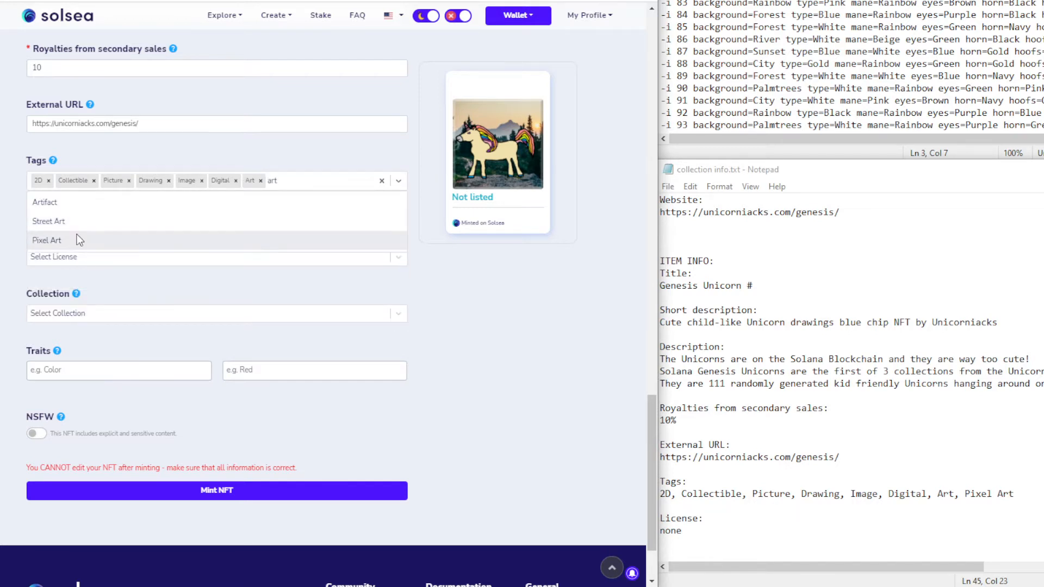
click(77, 237)
click(88, 319)
click(77, 332)
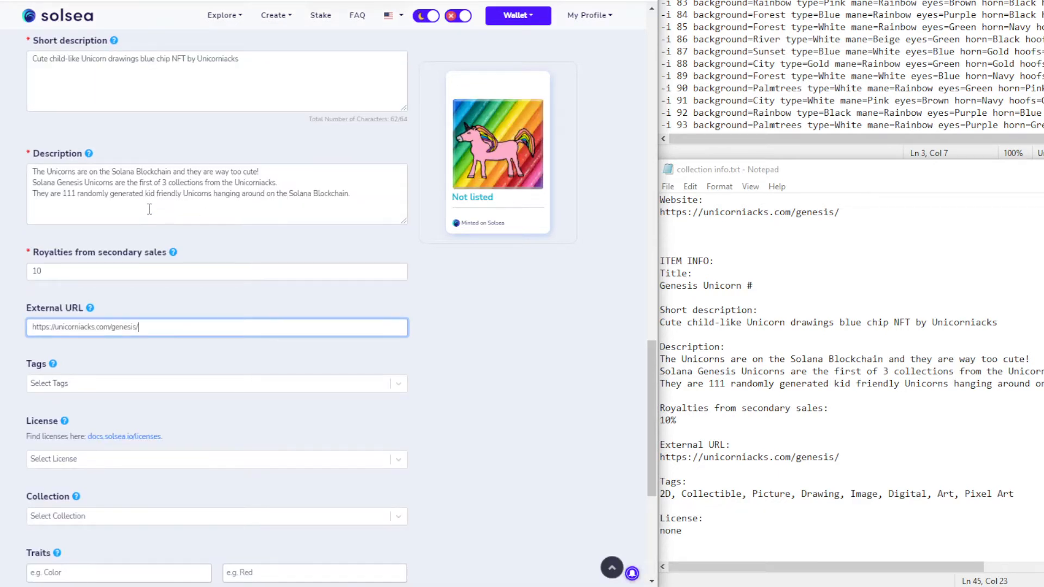
scroll(262, 298, down, 1)
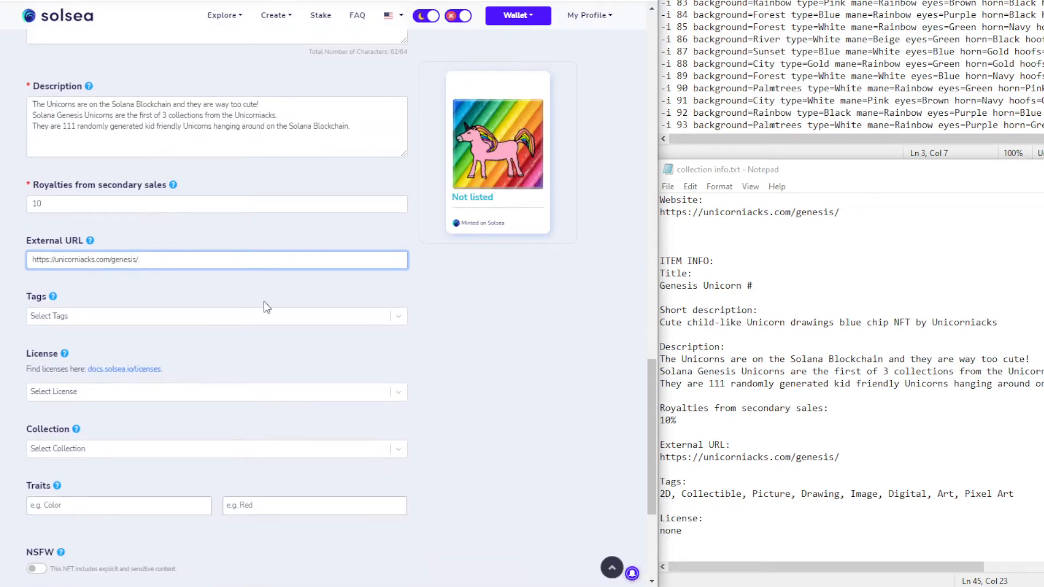
Give the rainbow unicorn the tags 2D, Collectible, Picture and Drawing
scroll(263, 301, down, 2)
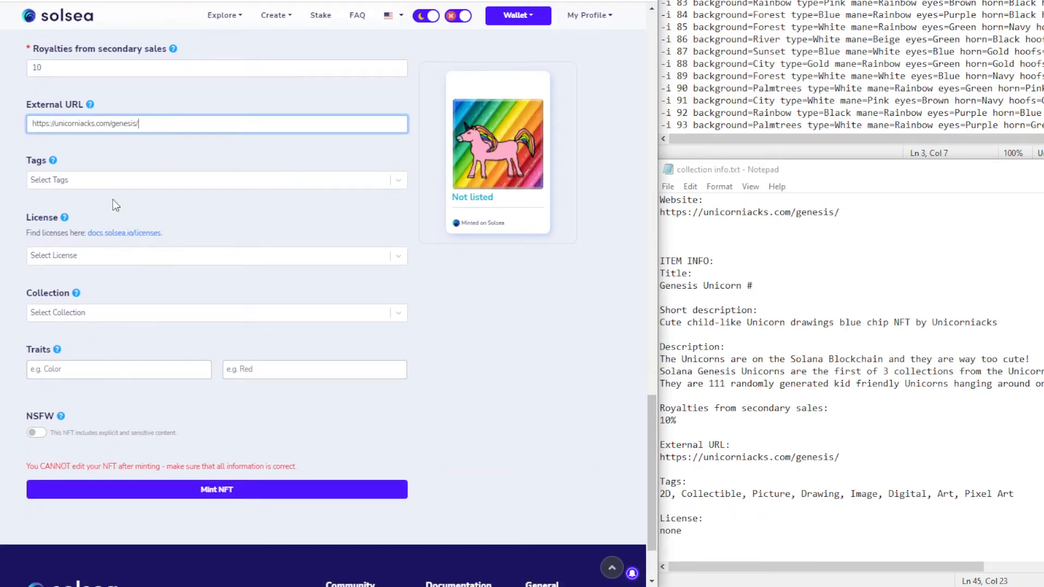
click(111, 185)
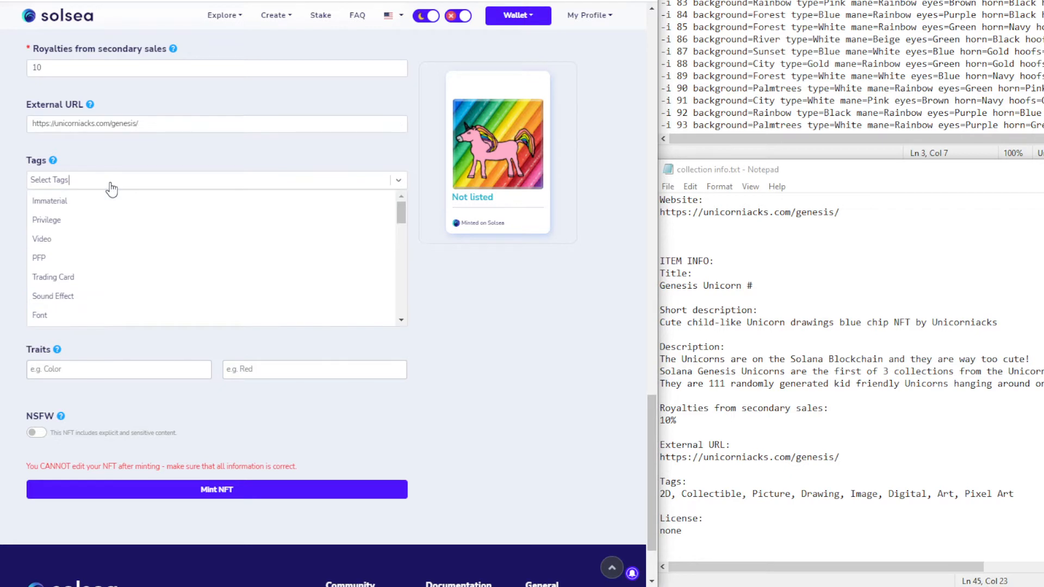
text(2d)
key(Return)
text(coll)
key(Return)
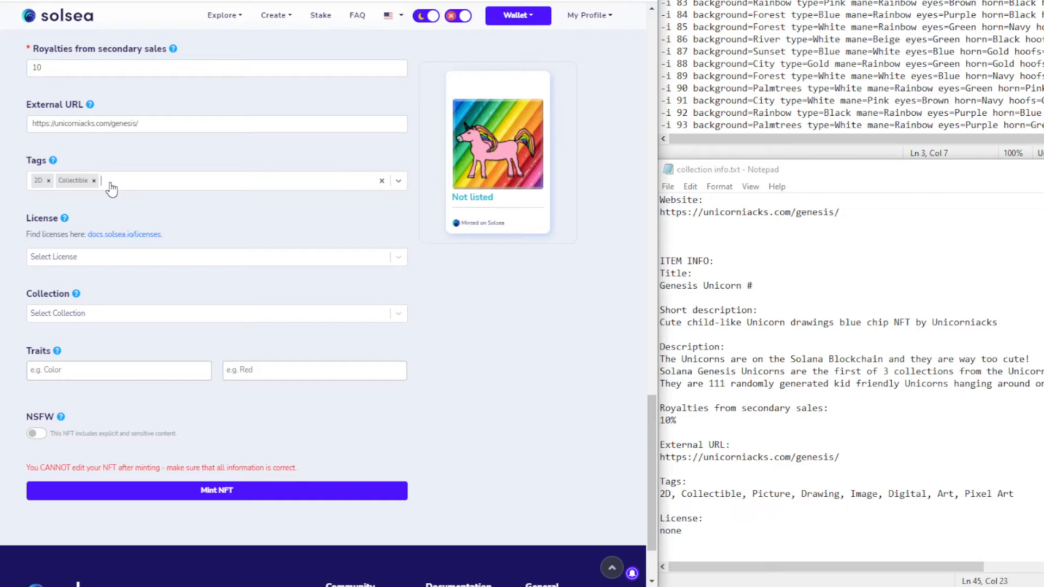
text(Picture)
key(Return)
text(Drawing)
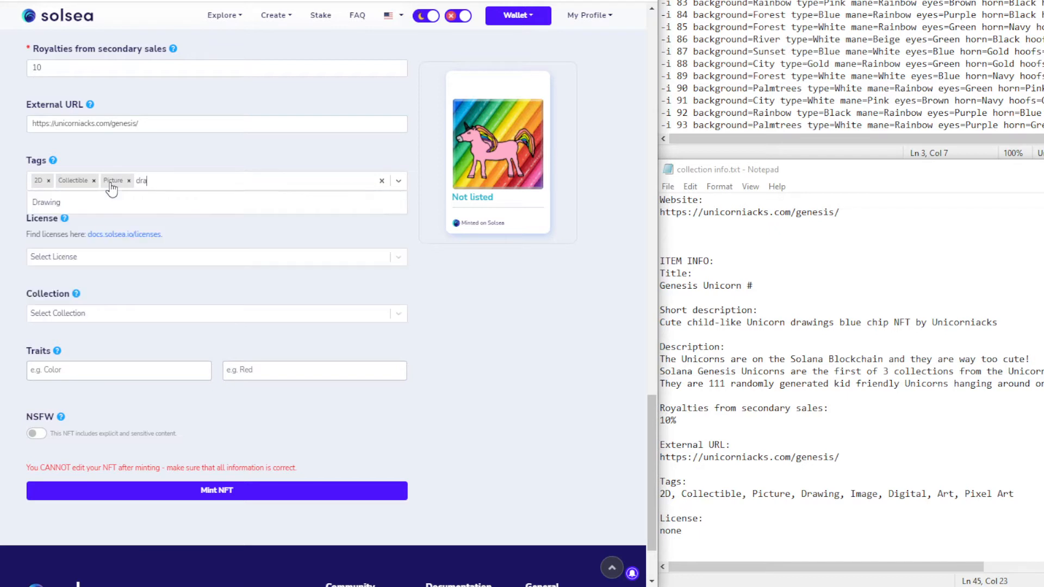
key(Return)
Add the Image, Digital, Art and Pixel Art tags and set the collection to Genesis Unicorn NFTs
text(ima)
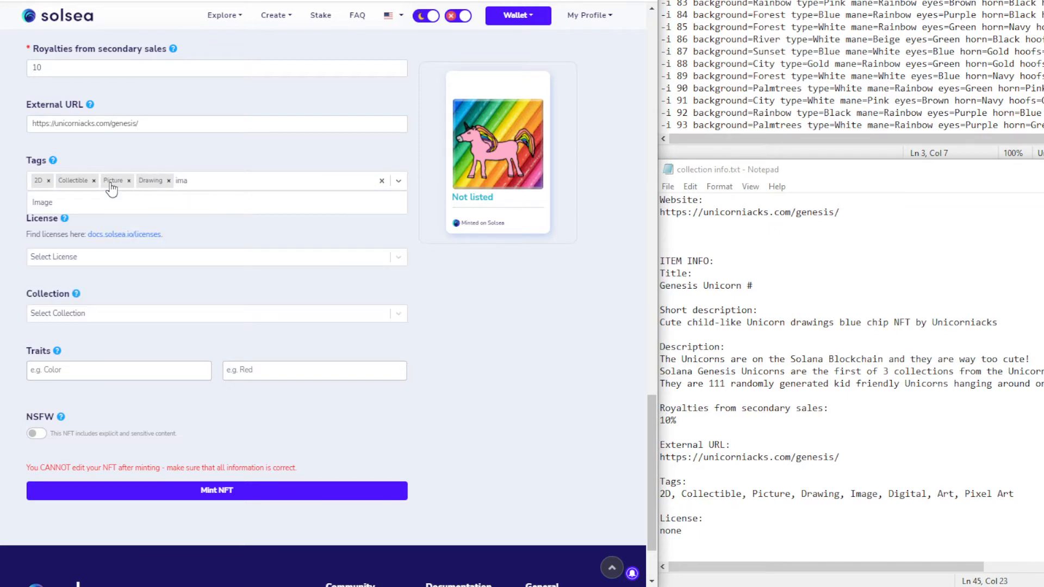
key(Return)
text(Digital)
key(Return)
text(art)
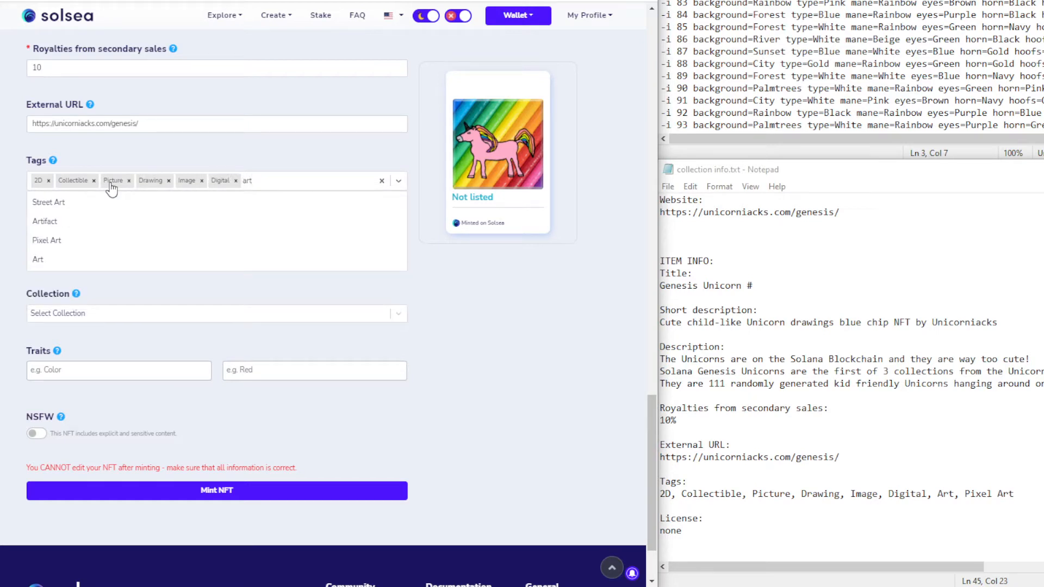
click(84, 259)
text(art)
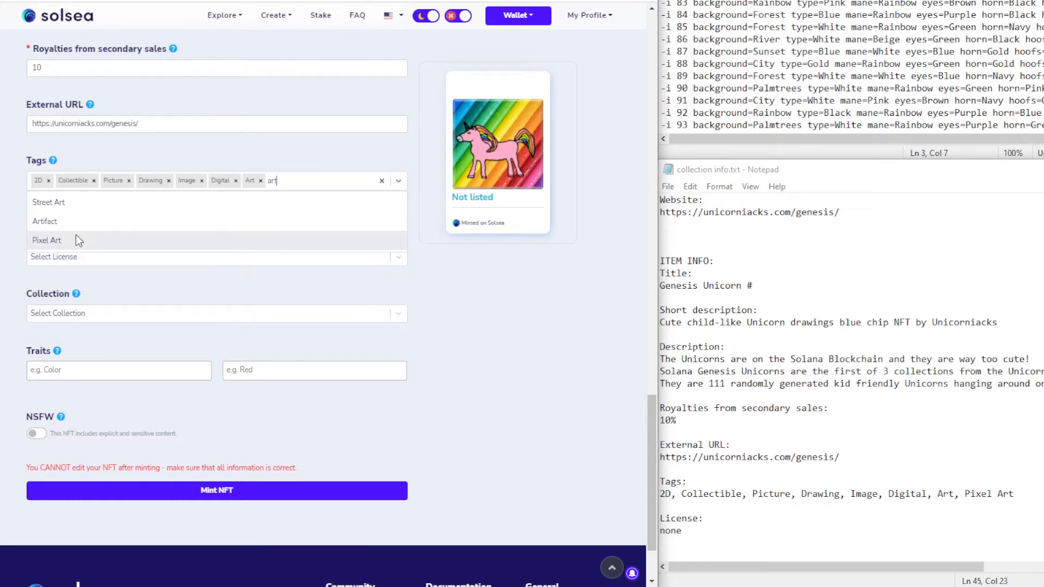
click(76, 240)
click(95, 323)
click(84, 327)
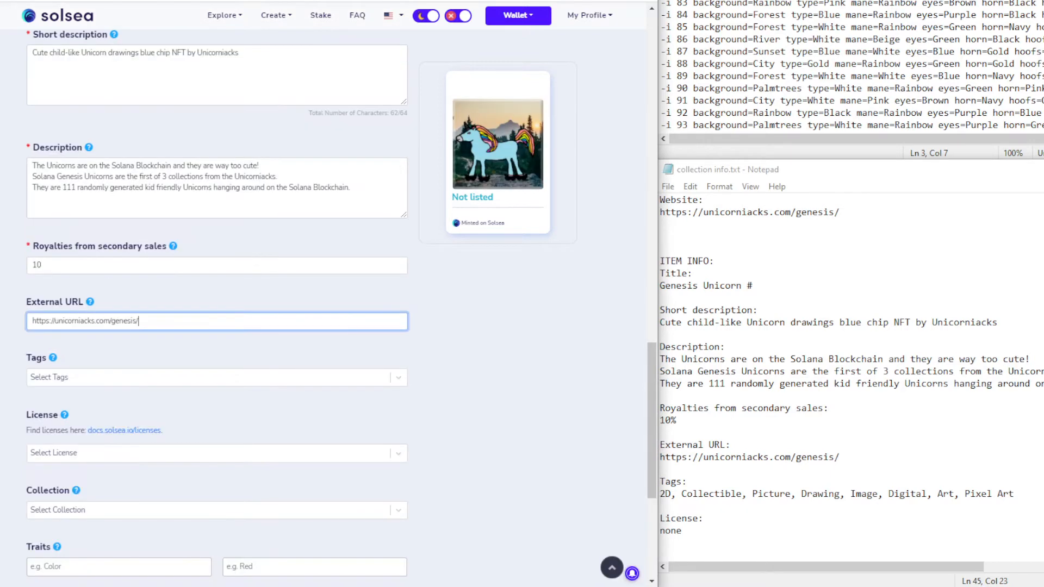
scroll(163, 158, down, 3)
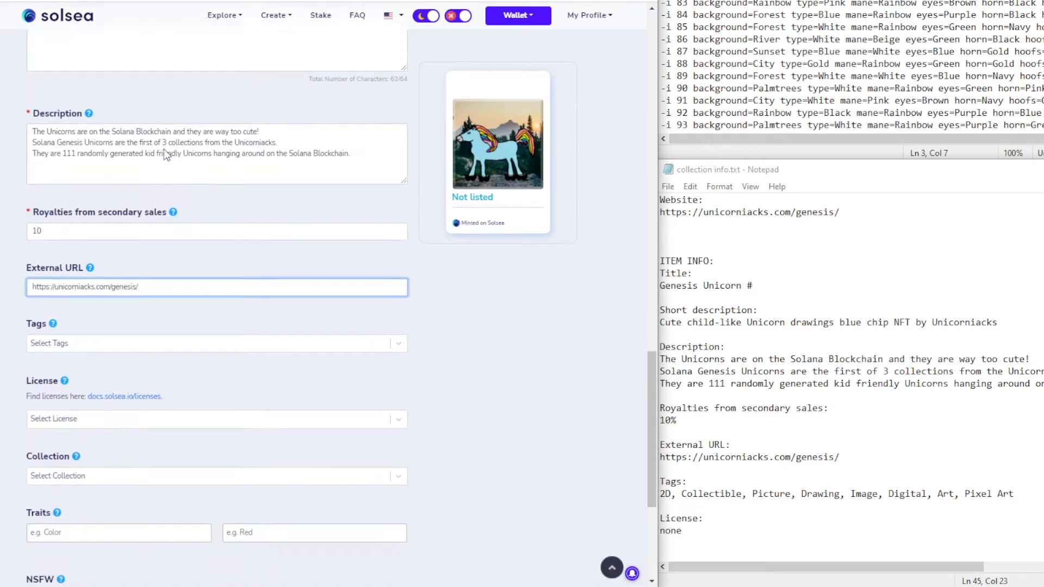
Tag the blue mountain unicorn with 2D, Collectible, Picture and Drawing
click(75, 243)
text(2D)
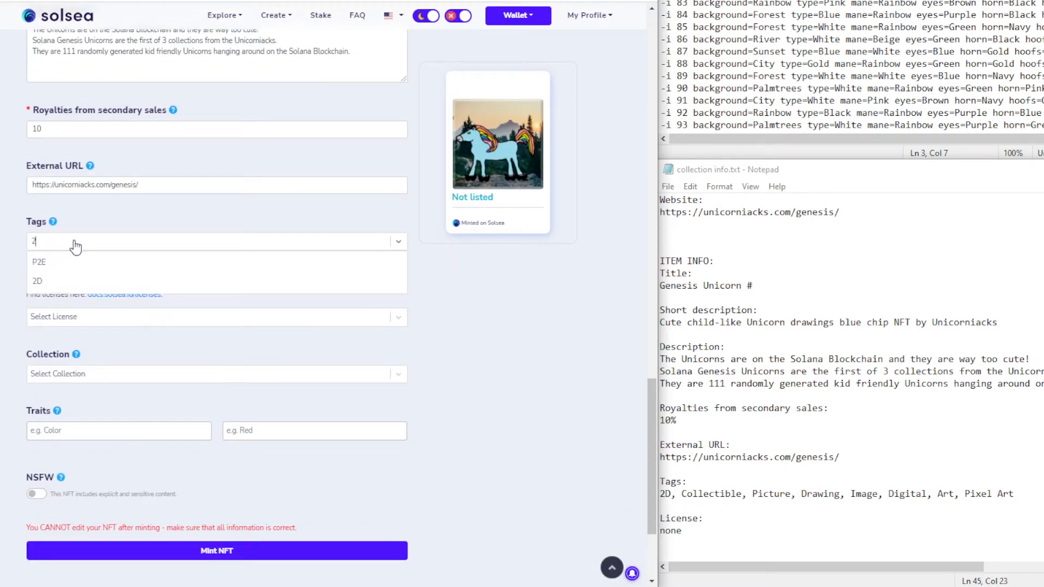
key(Return)
text(Collectible)
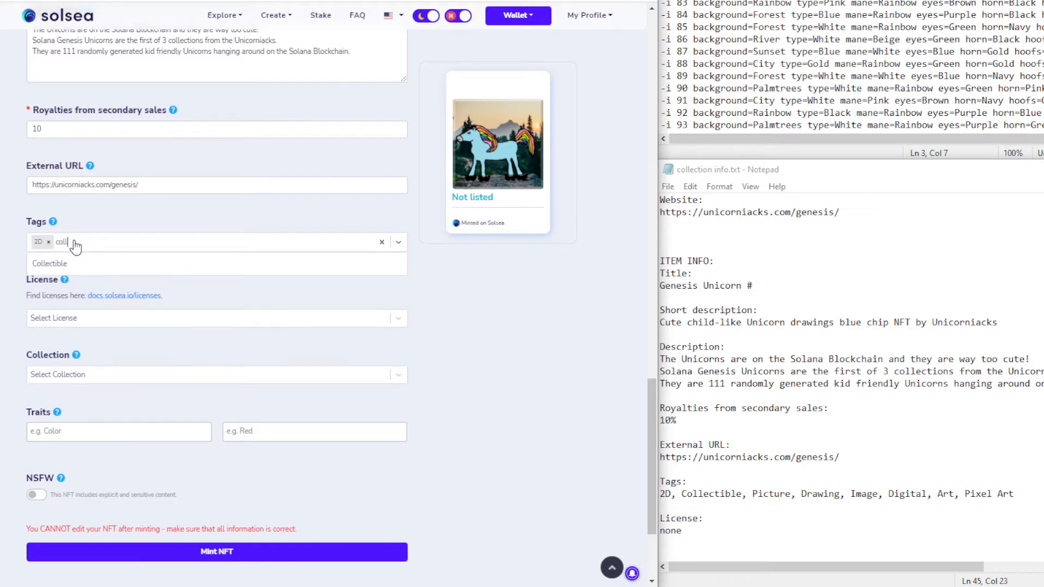
key(Return)
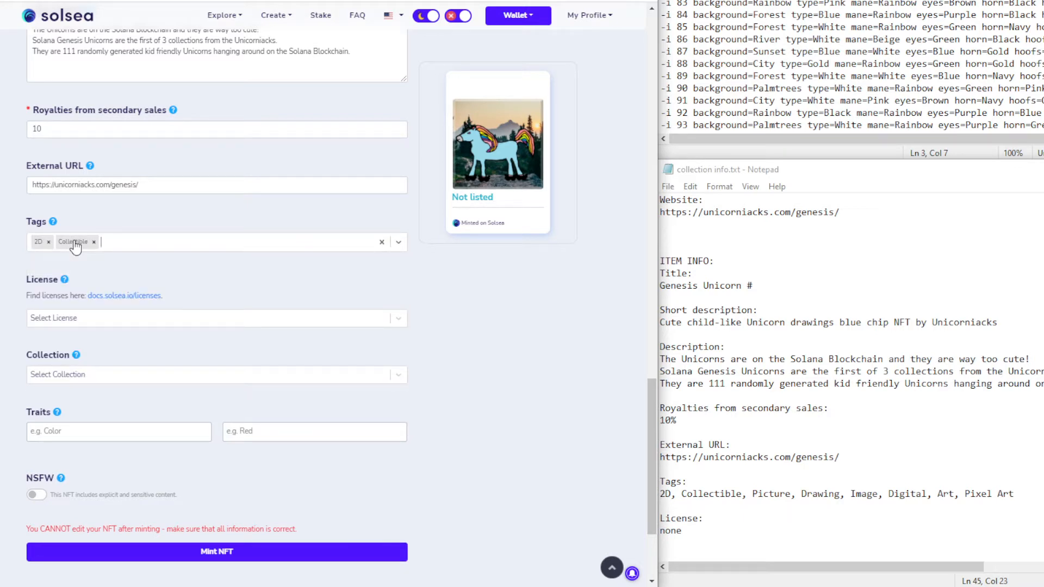
click(75, 245)
text(pric)
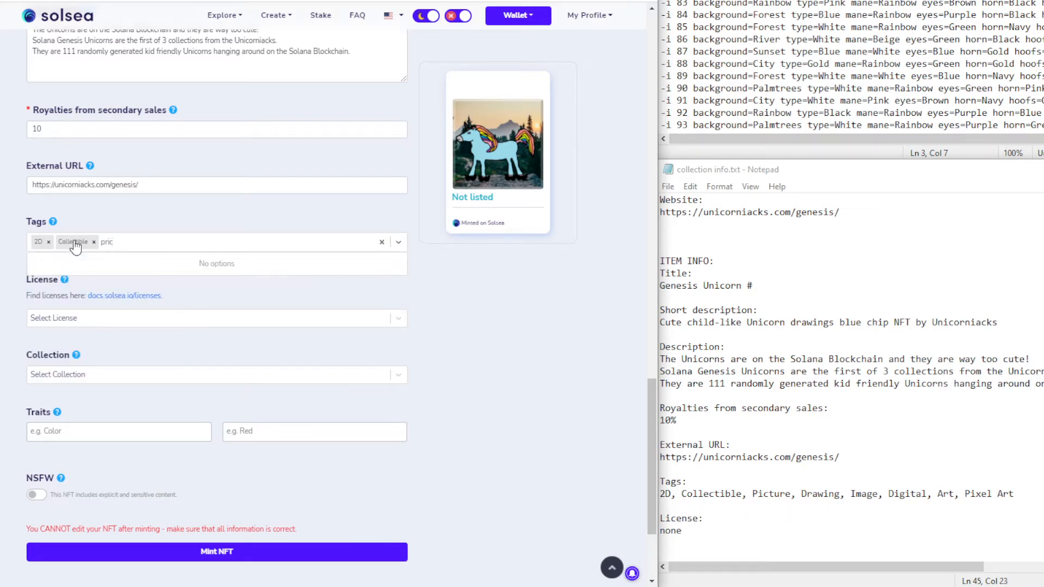
key(BackSpace)
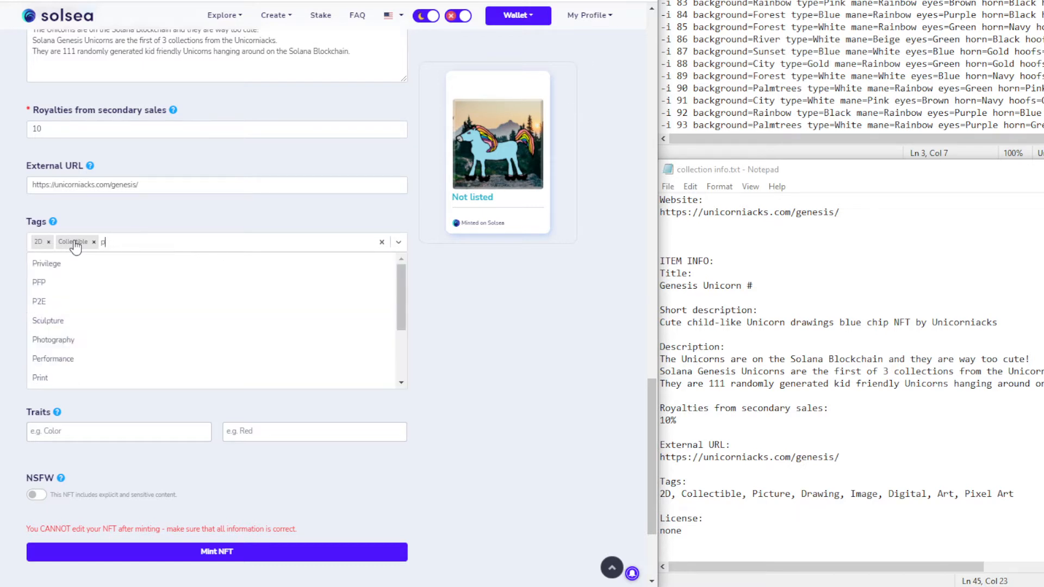
key(BackSpace)
text(ic)
key(Return)
text(dr)
key(Return)
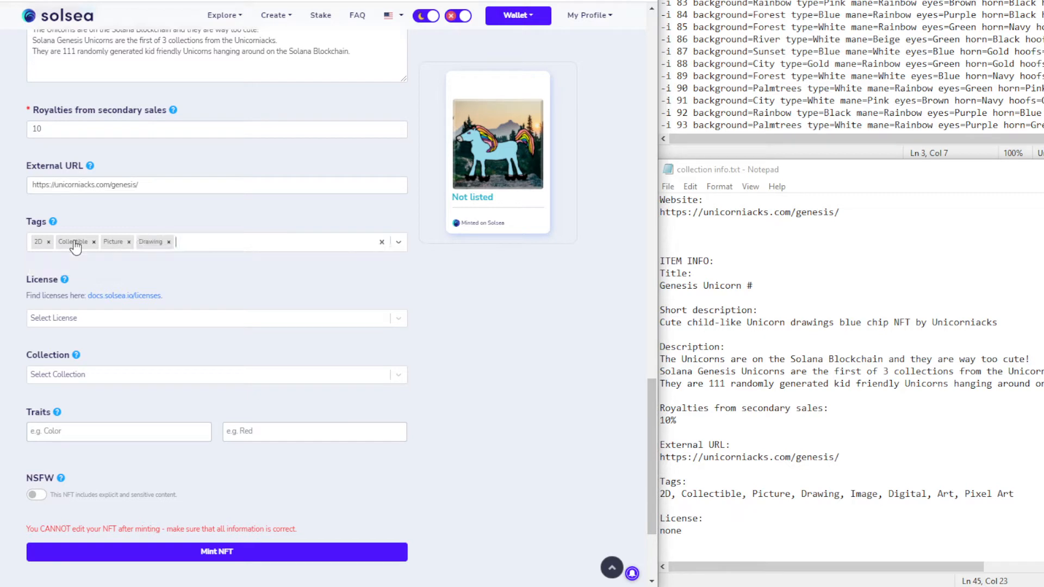
Add Image, Digital, Art and Pixel Art tags and place it in Genesis Unicorn NFTs
text(ima)
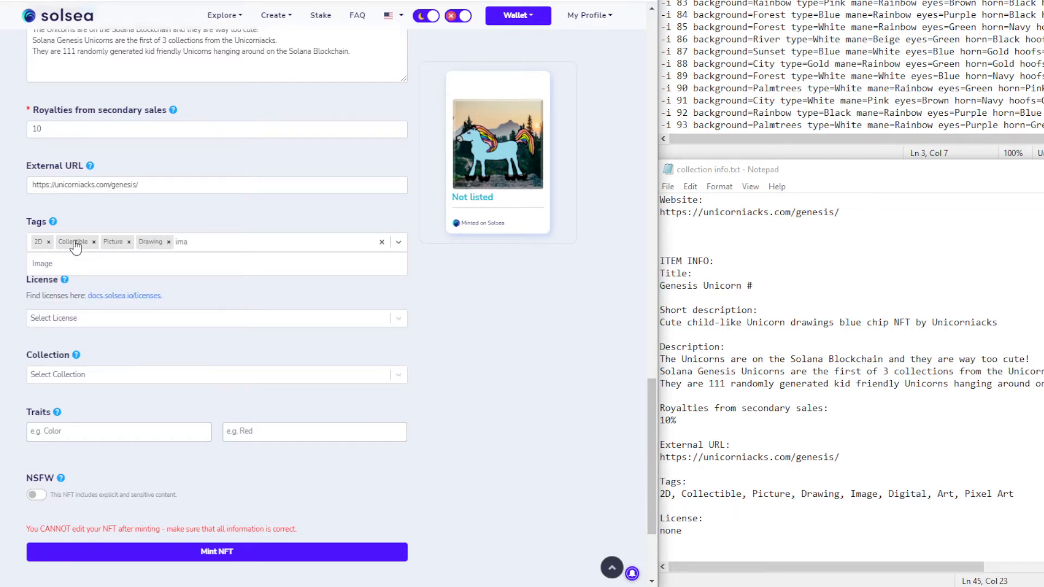
key(Return)
text(dig)
key(Return)
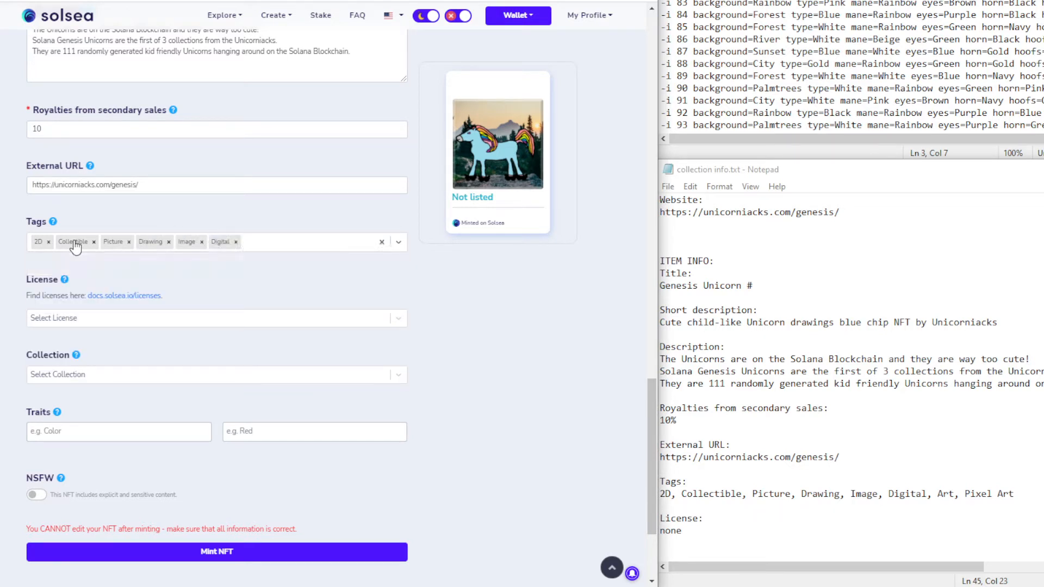
text(art)
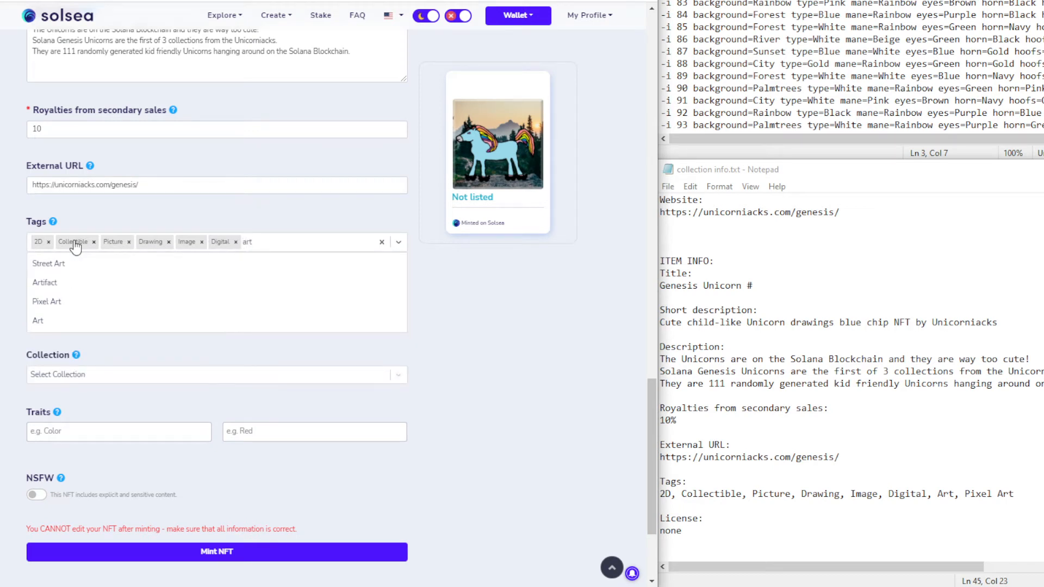
click(82, 321)
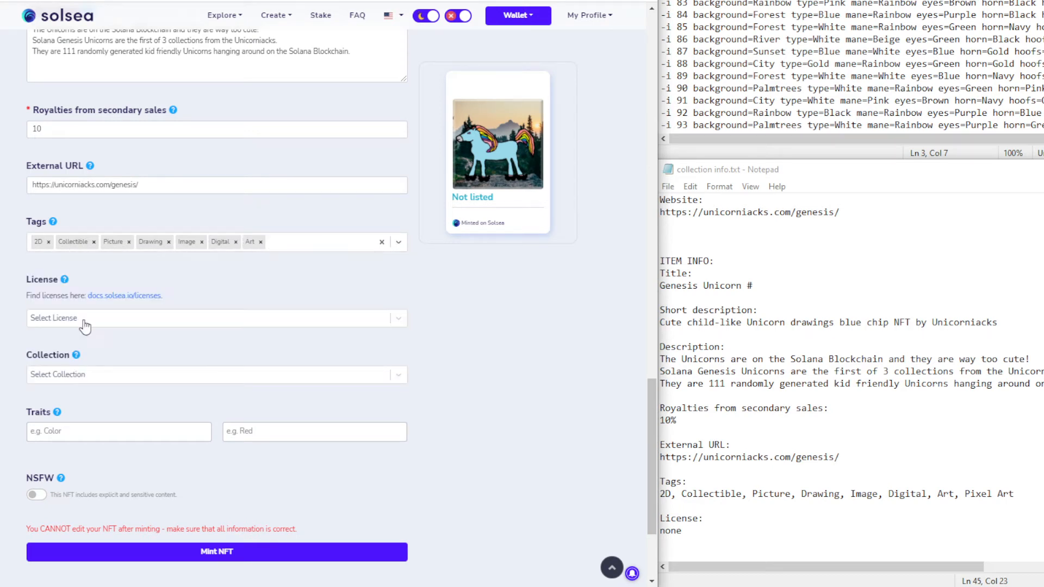
text(al Art)
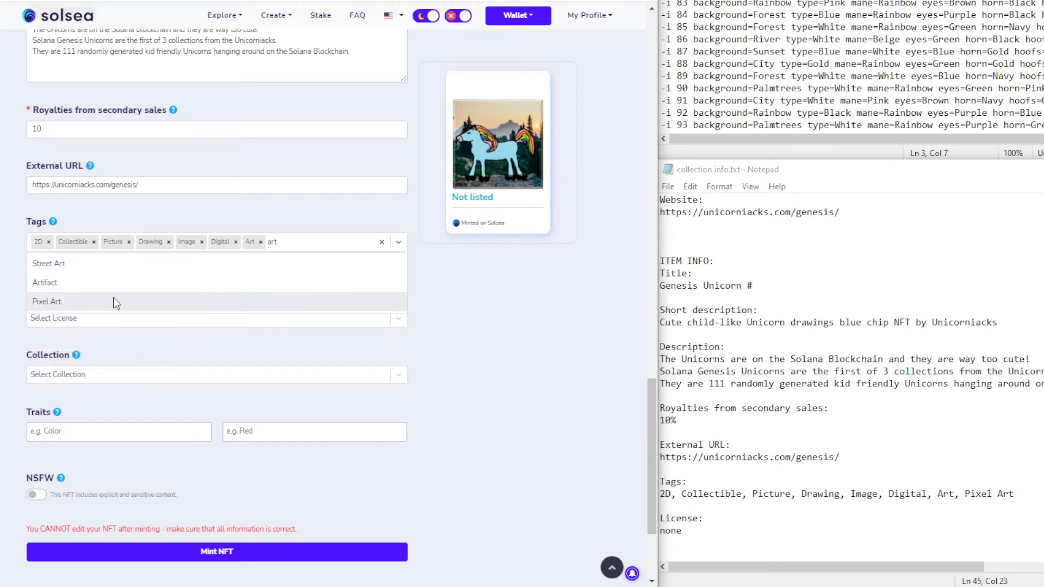
click(113, 299)
click(122, 325)
click(237, 281)
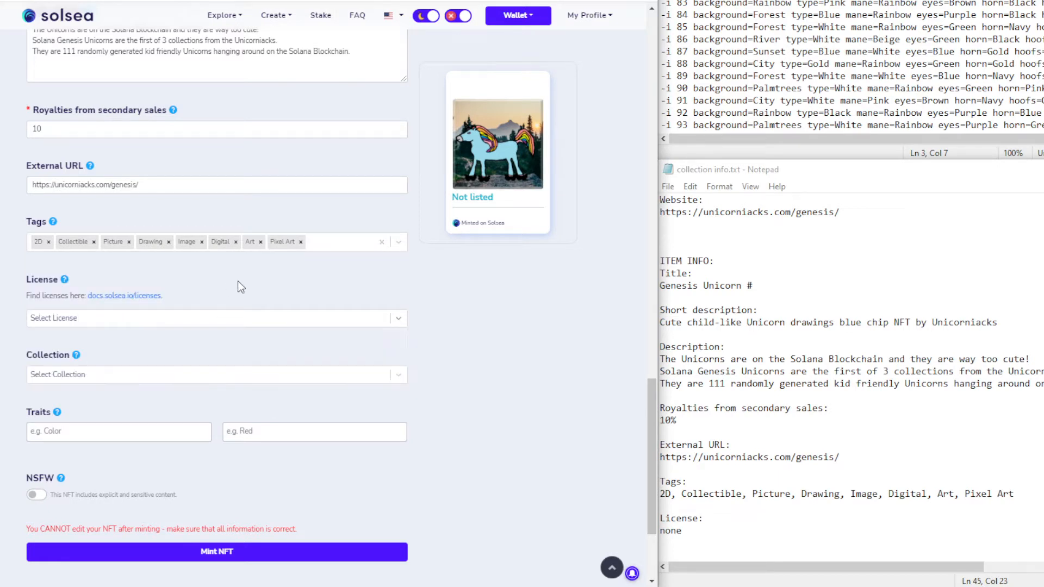
click(69, 380)
click(81, 395)
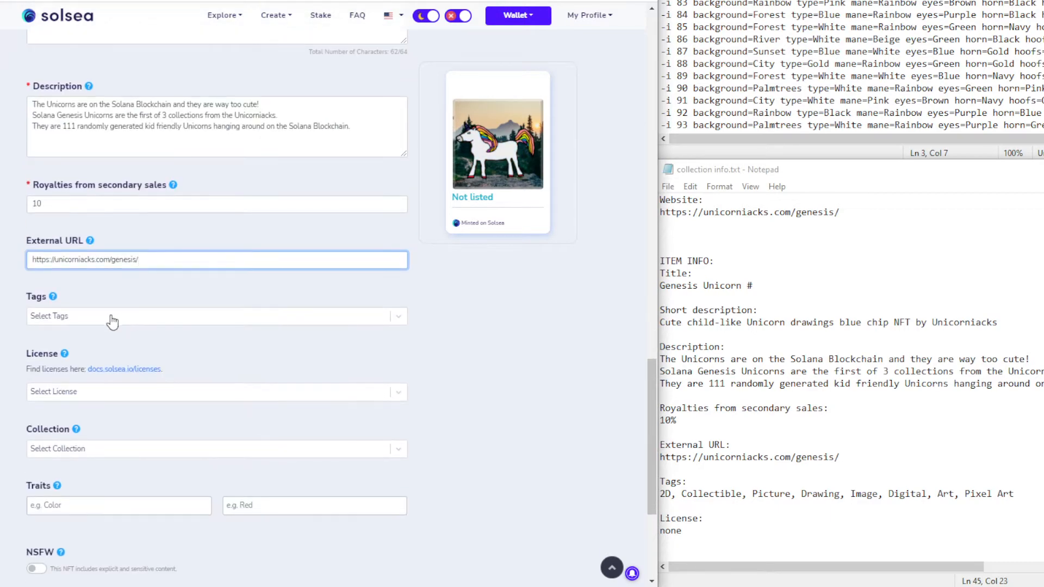
Give the white unicorn the tags 2D, Collectible, Picture and Drawing
click(158, 319)
text(2d)
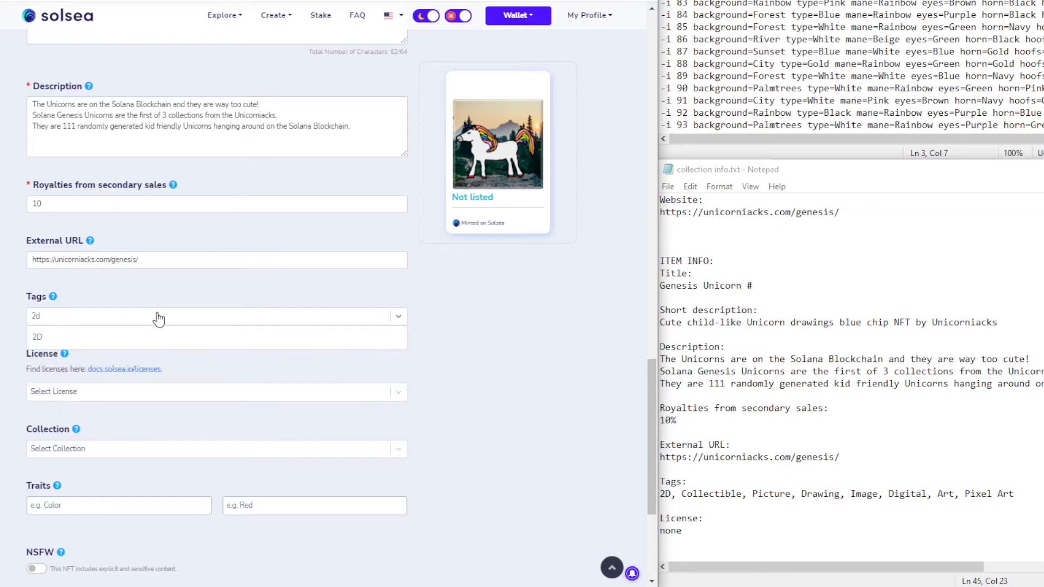
key(Return)
text(coll)
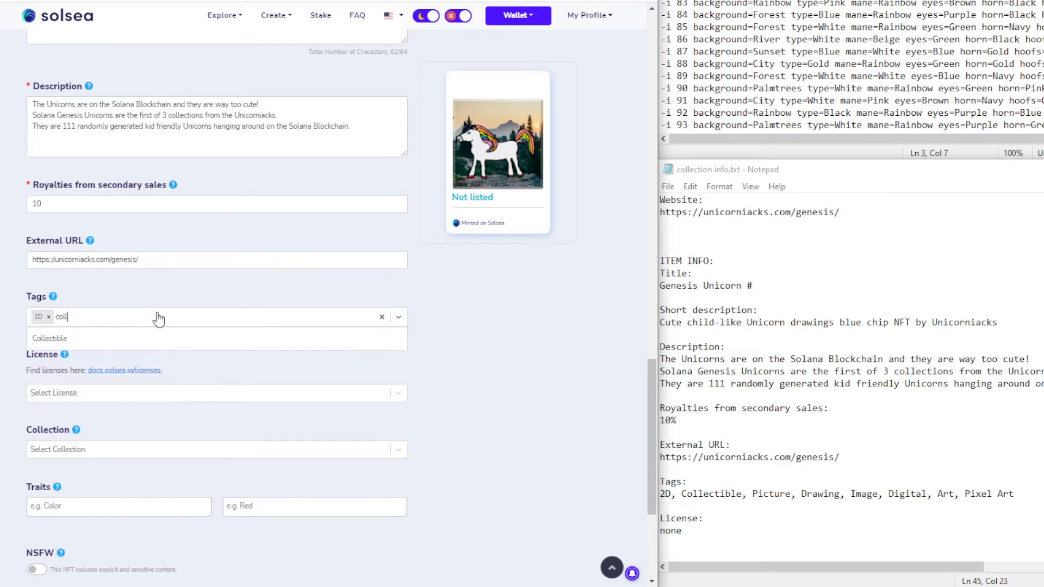
key(Return)
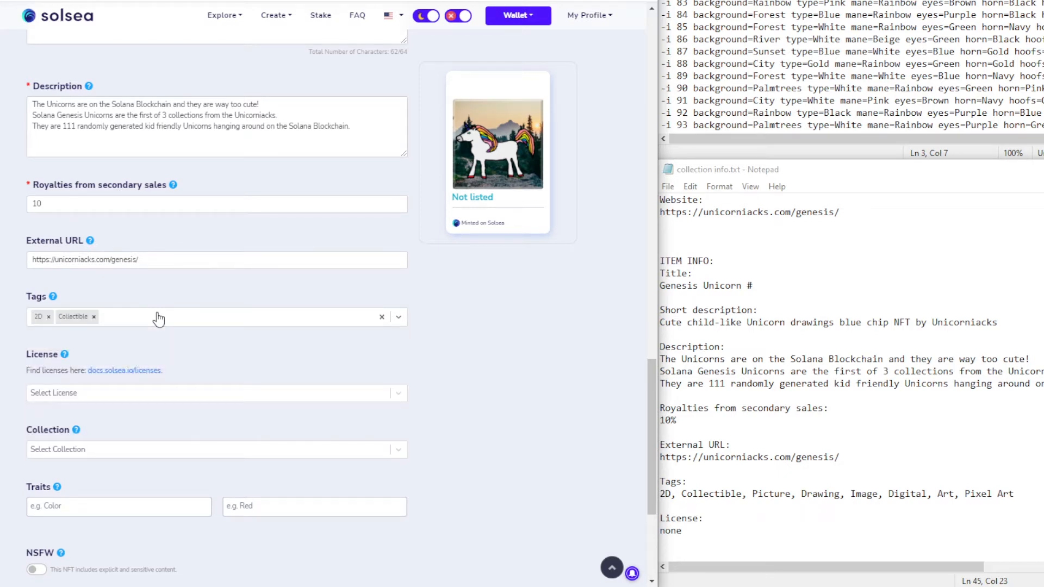
text(pic)
key(Return)
text(dra)
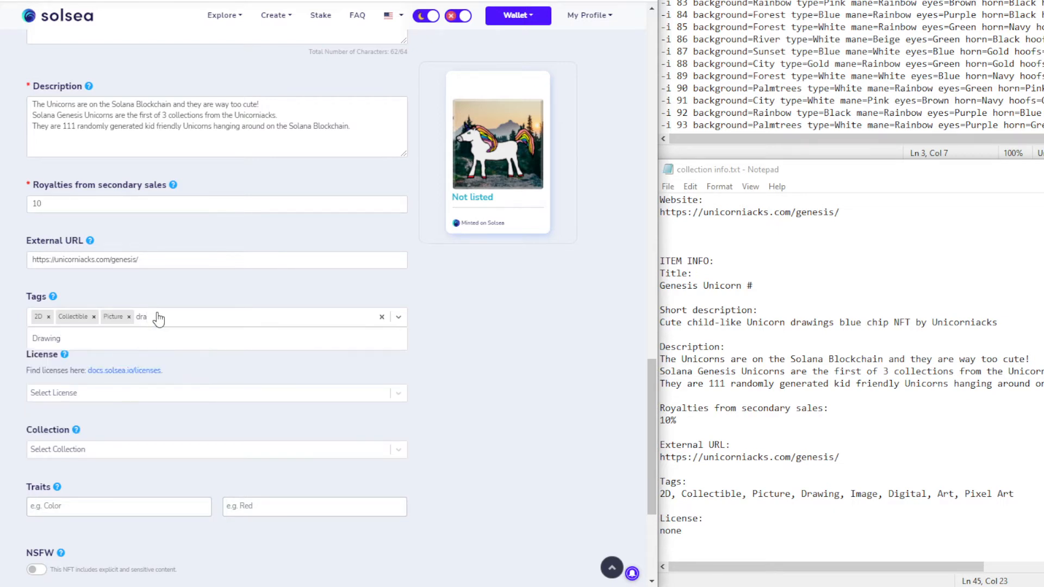
key(Return)
Add Image, Digital, Art and Pixel Art tags and choose the Genesis Unicorn NFTs collection
text(ima)
key(Return)
text(digi)
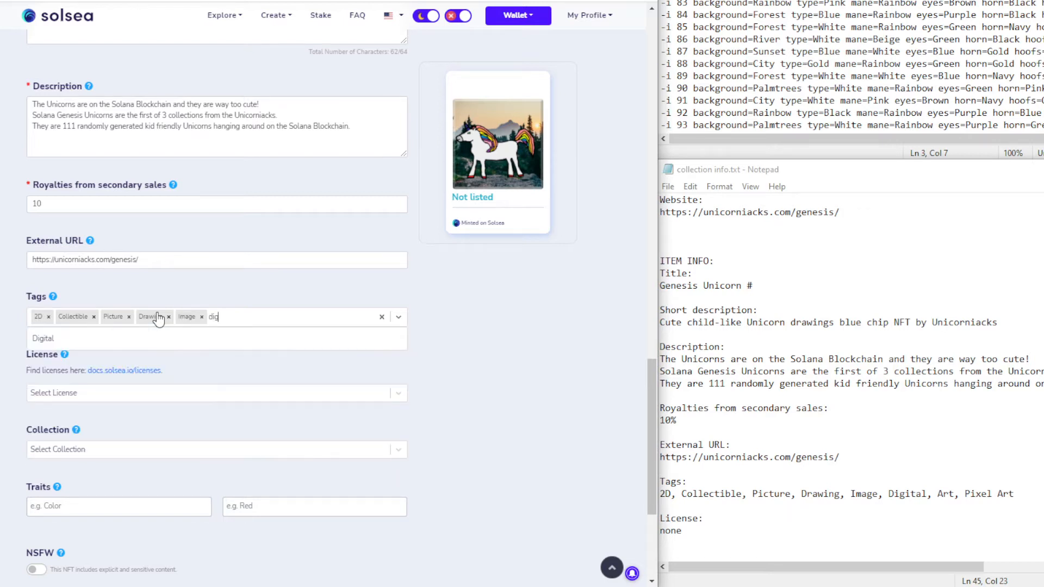
key(Return)
text(art)
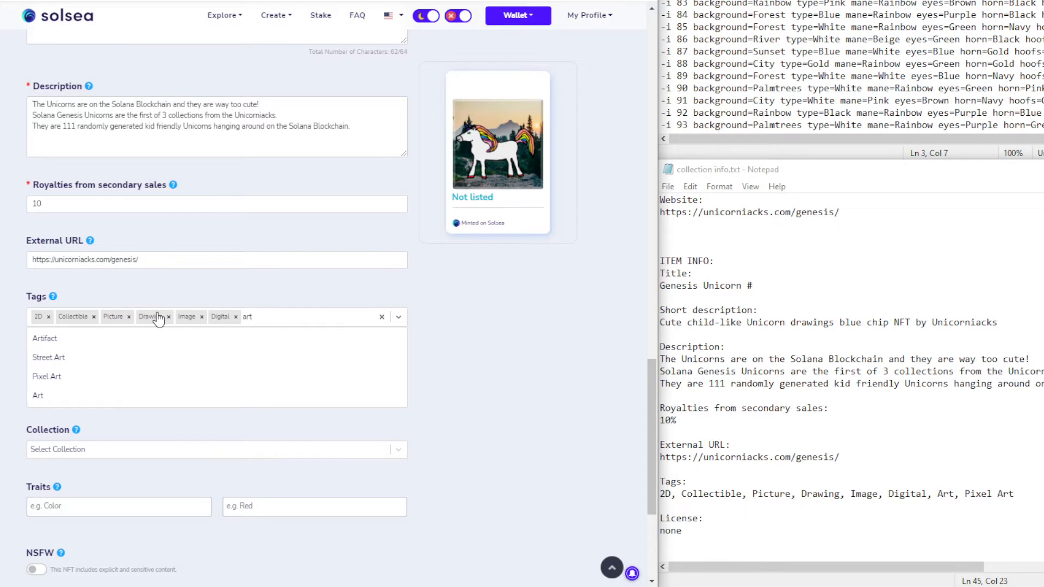
click(99, 398)
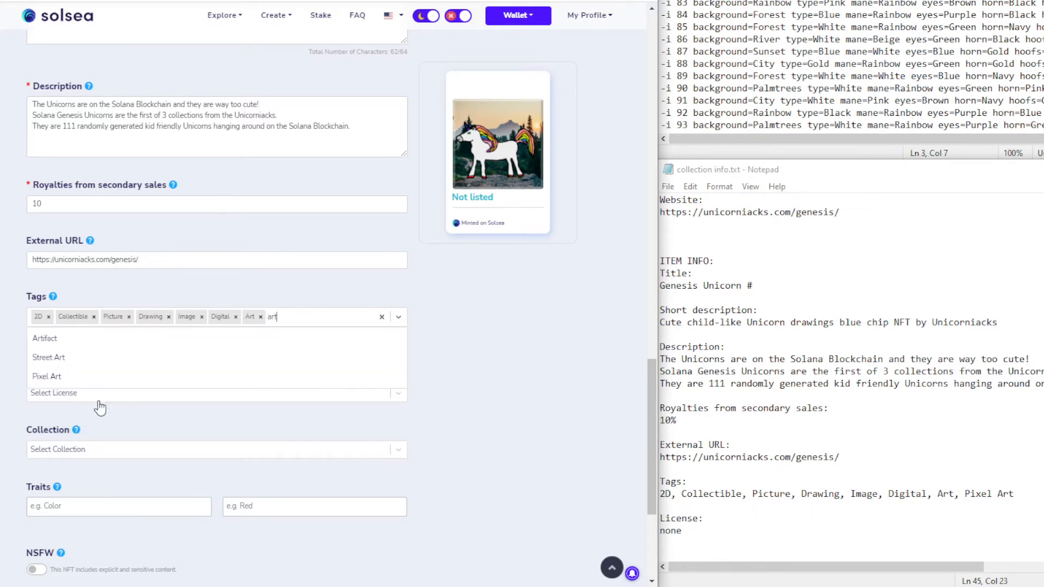
click(93, 378)
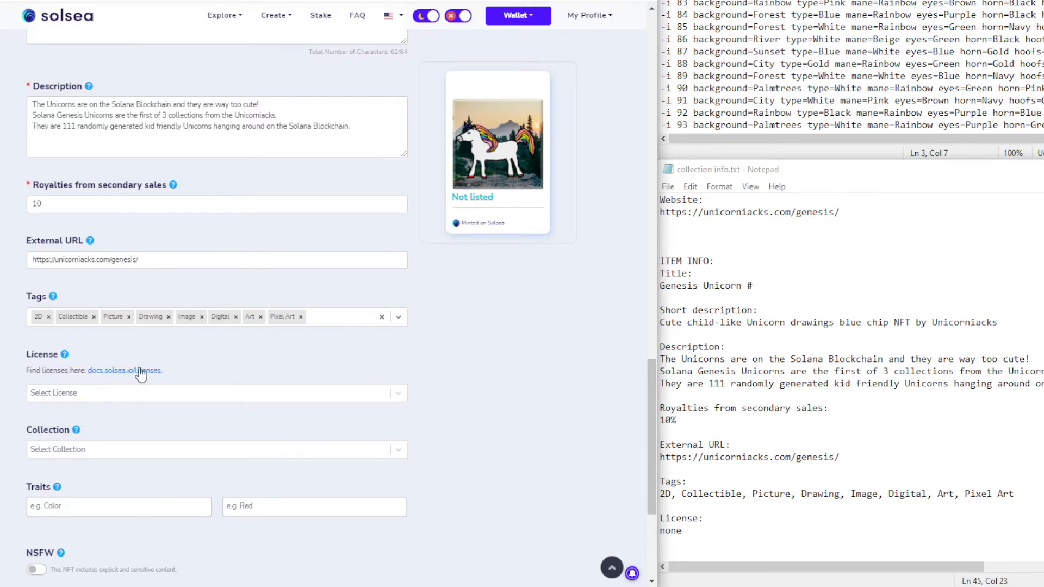
click(108, 451)
click(90, 470)
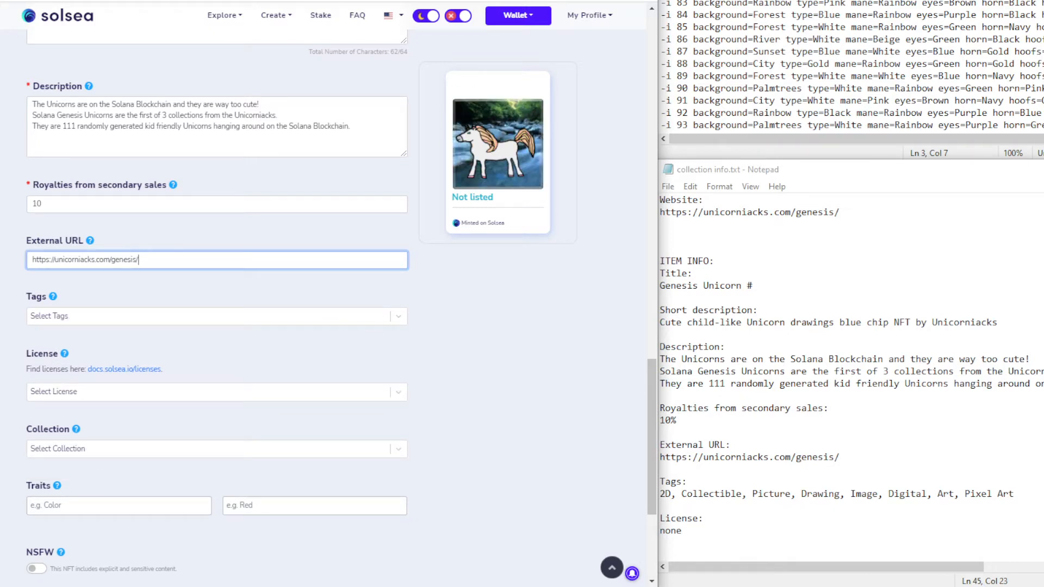
scroll(266, 215, down, 2)
scroll(188, 218, up, 1)
scroll(188, 218, up, 1)
Tag the river unicorn 2D, Collectible, Picture and Drawing
click(147, 252)
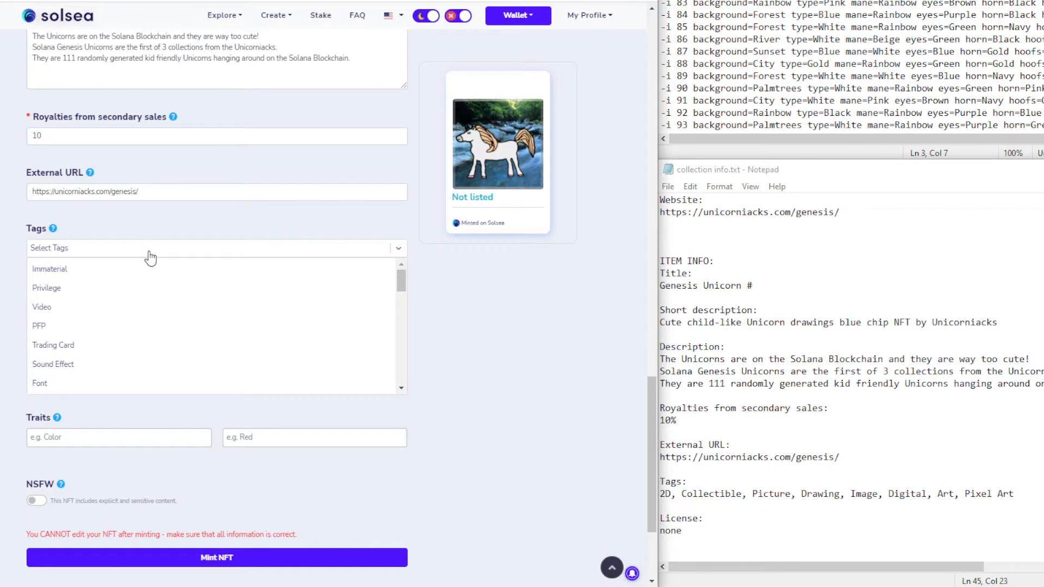
text(2D)
key(Return)
text(coll)
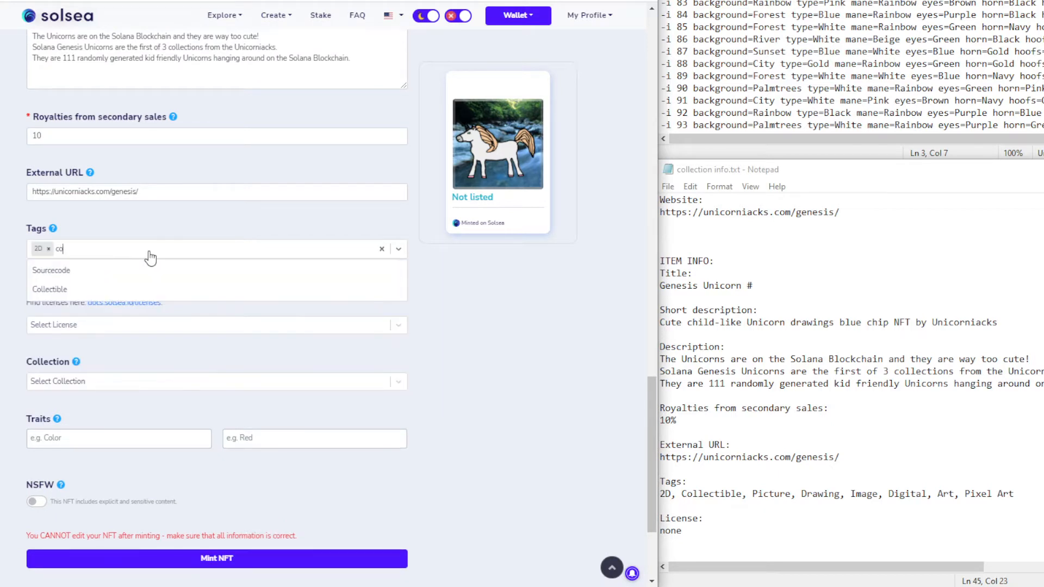
key(Return)
text(pic)
key(Return)
text(dra)
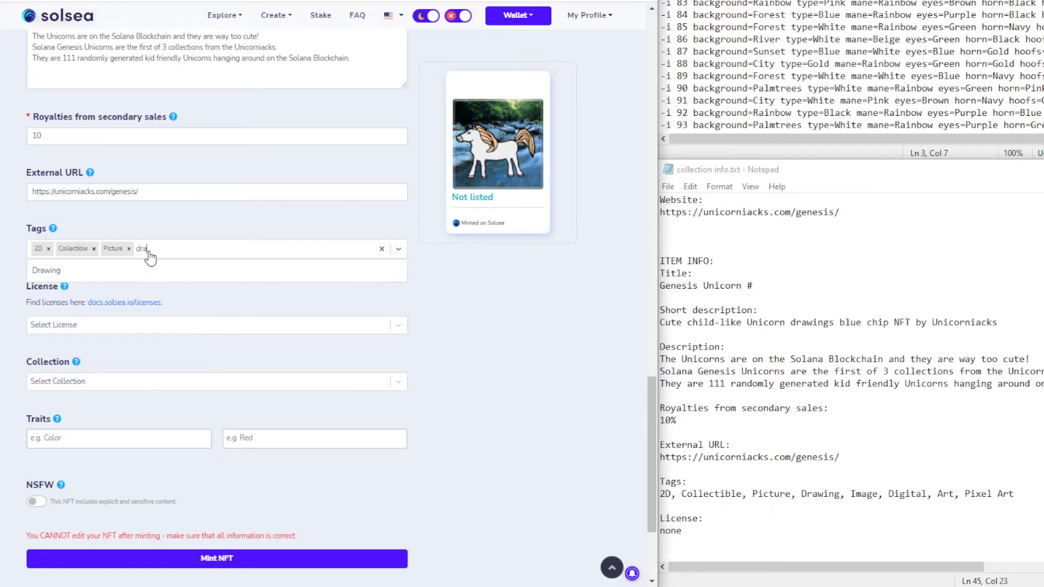
key(Return)
Add the Image, Digital, Art and Pixel Art tags and assign Genesis Unicorn NFTs as the collection
text(ima)
key(Return)
text(dig)
key(Return)
text(art)
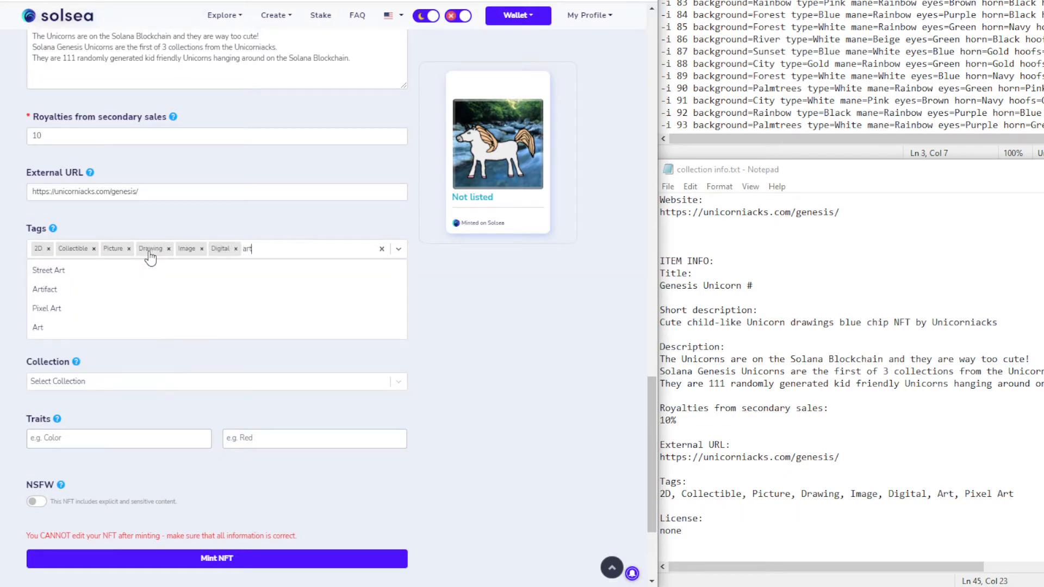
click(91, 329)
text(al Art)
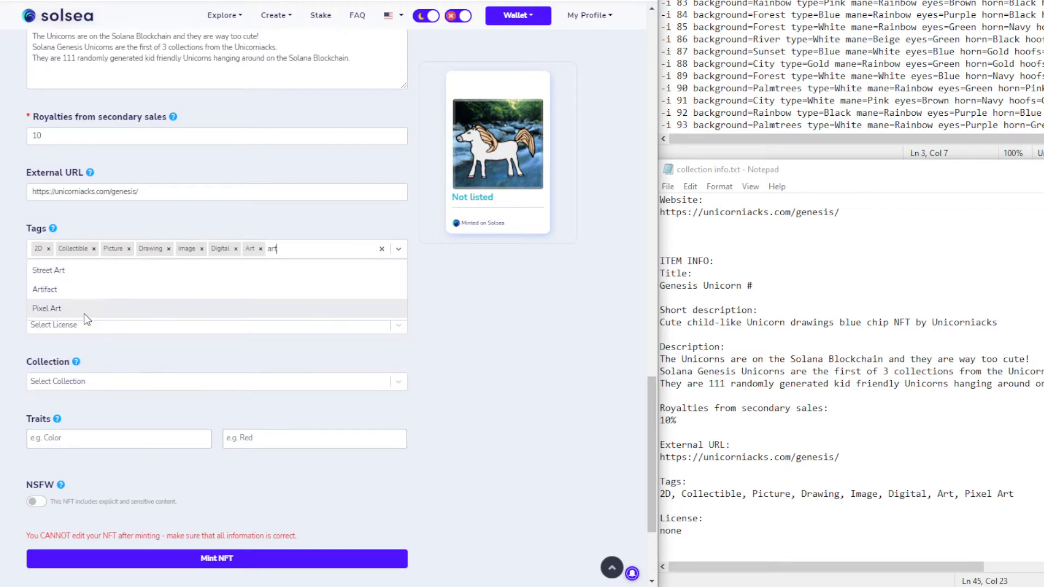
click(90, 317)
click(102, 383)
click(95, 401)
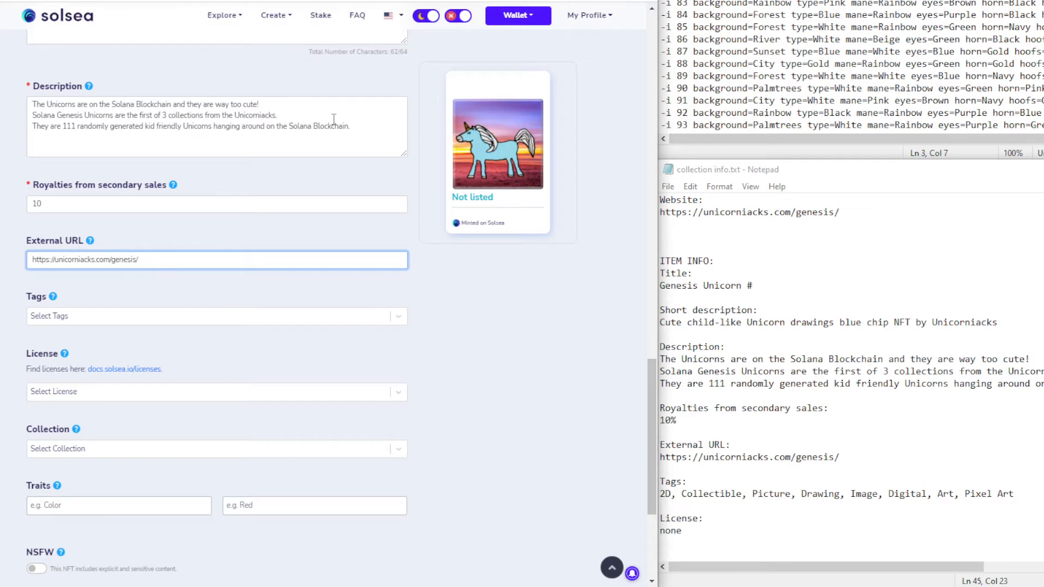
Tag the blue unicorn NFT with 2D, Collectible, Picture and Drawing
scroll(202, 293, down, 1)
click(79, 248)
text(2d)
key(Return)
text(col)
key(Return)
text(pic)
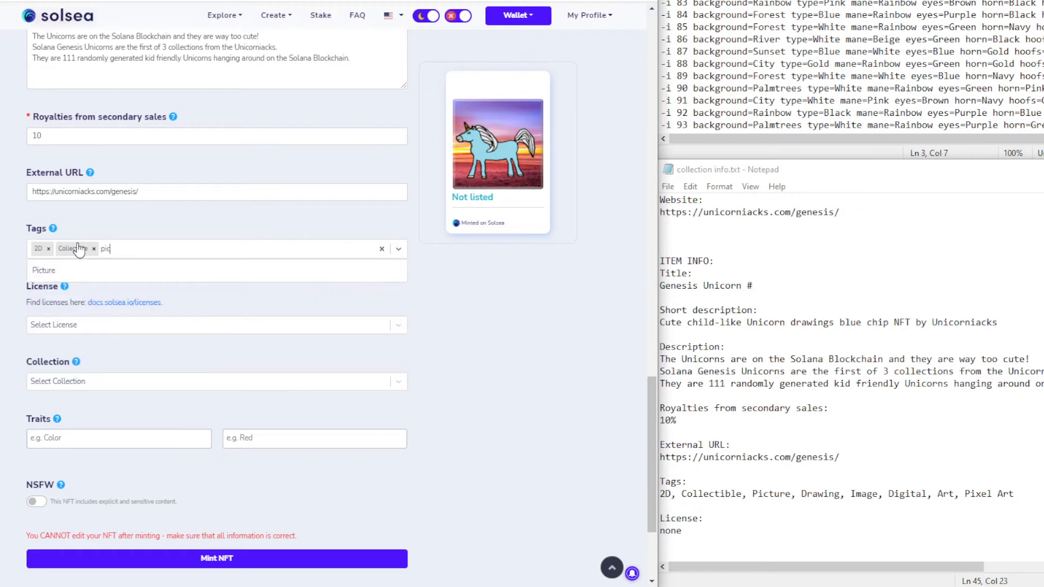
key(Return)
text(draw)
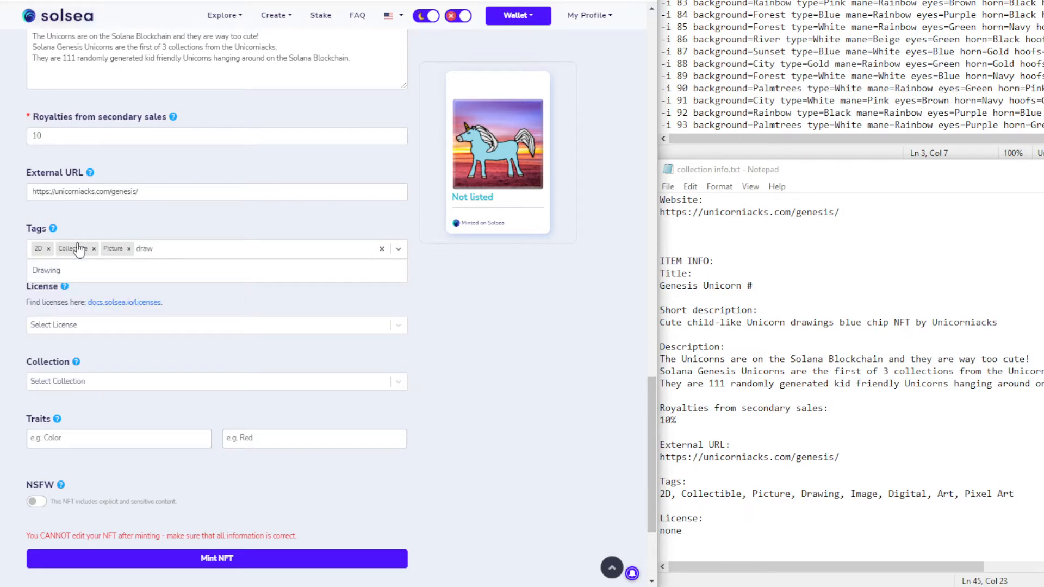
key(Return)
Add the Image, Digital, Art and Pixel Art tags and choose the Genesis Unicorn NFTs collection
text(ima)
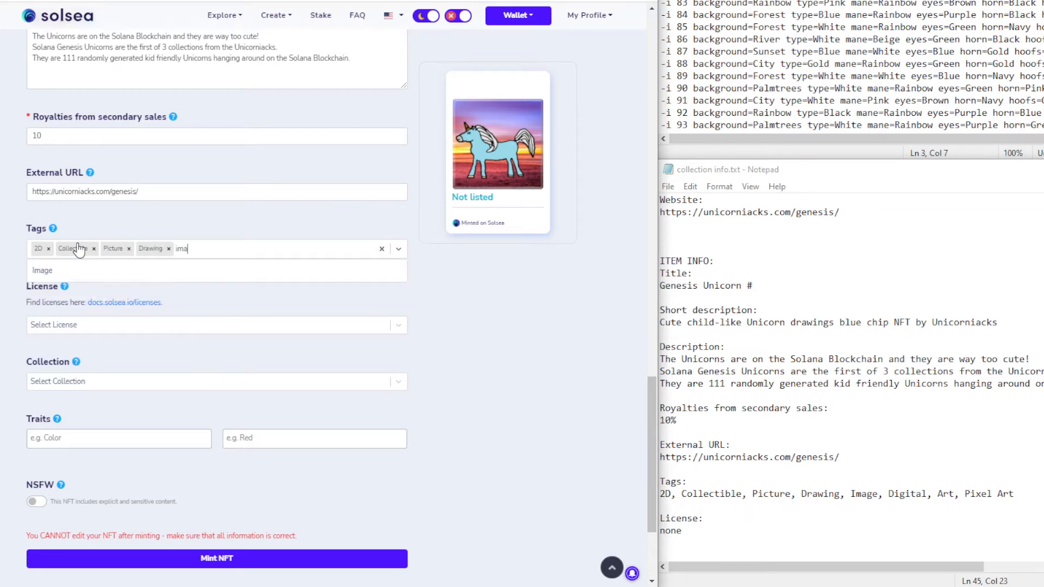
key(Return)
text(dig)
key(Return)
text(art)
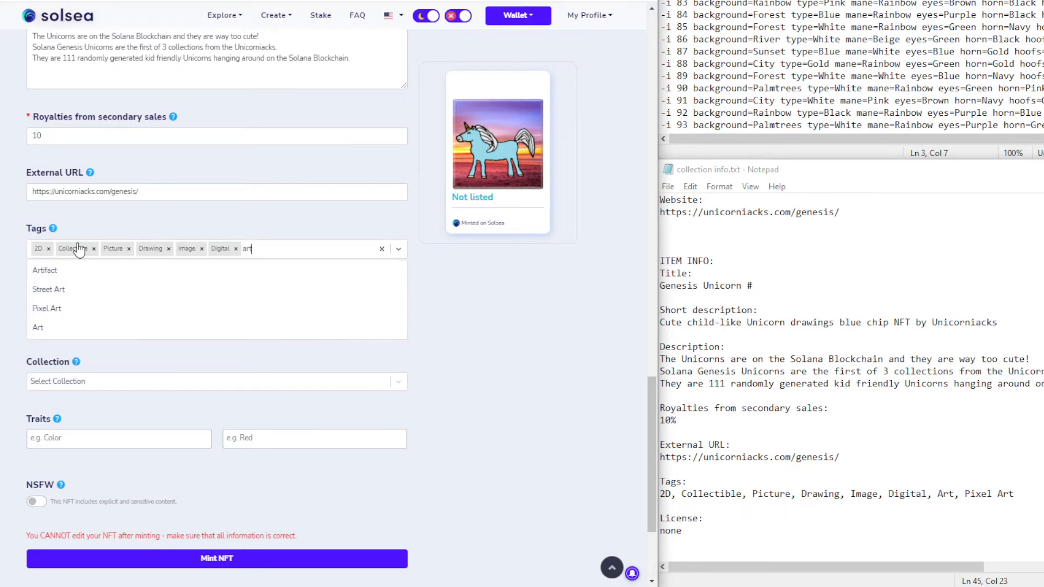
click(79, 326)
text(art)
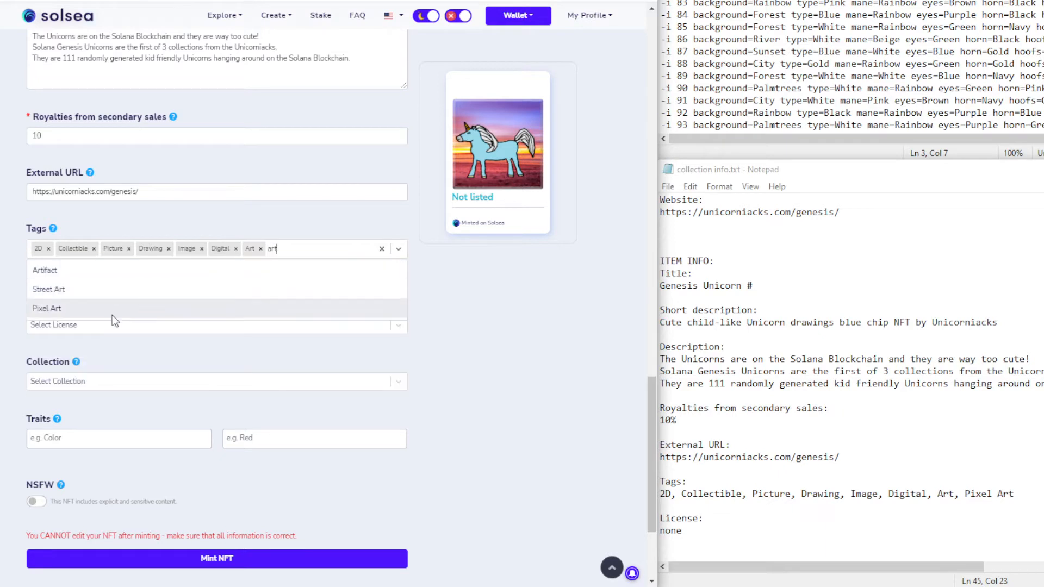
click(112, 313)
click(101, 386)
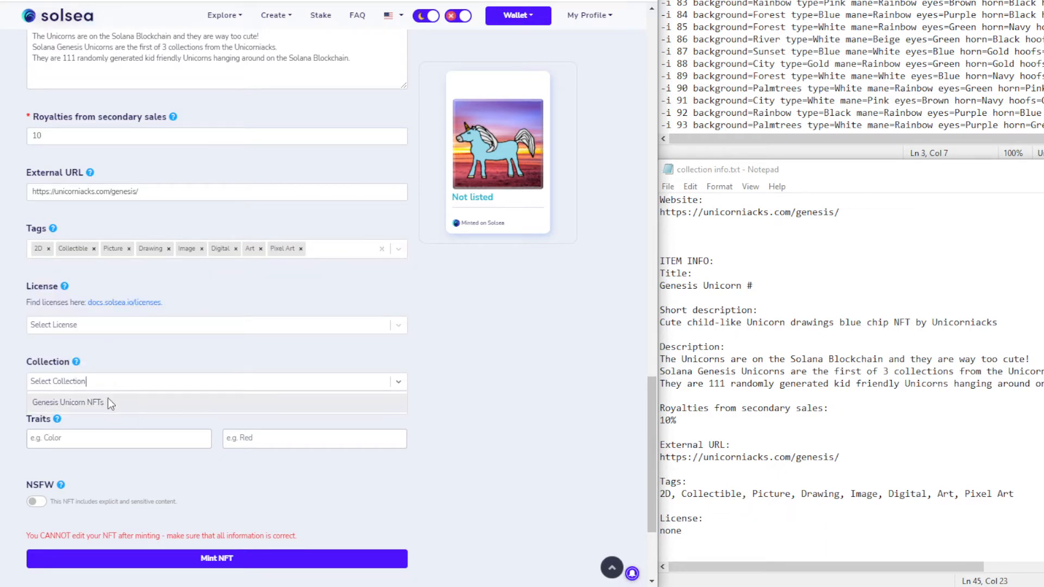
click(108, 399)
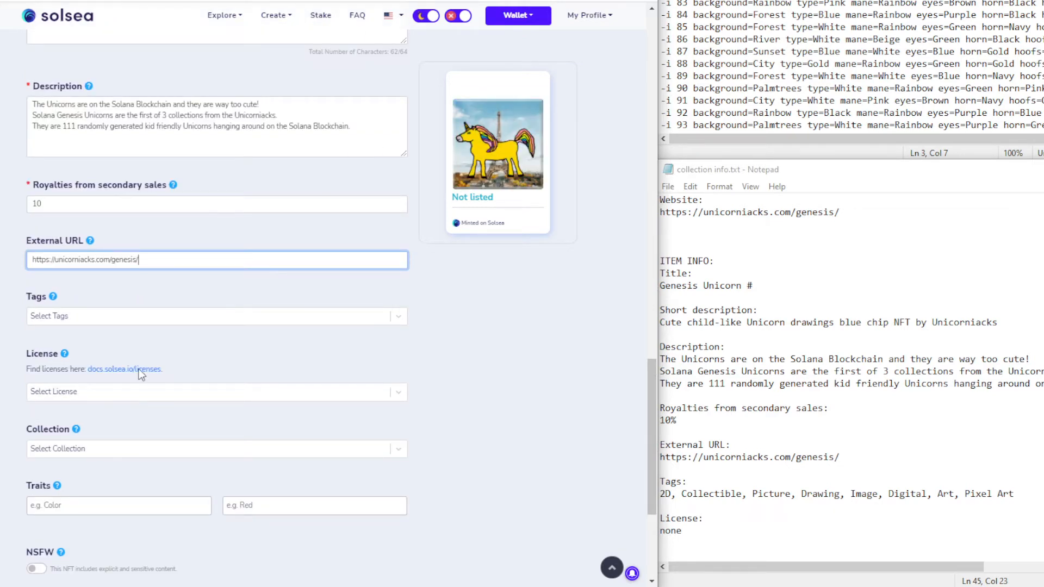
Tag the yellow unicorn NFT with 2D, Collectible, Picture and Drawing
click(120, 323)
text(2D)
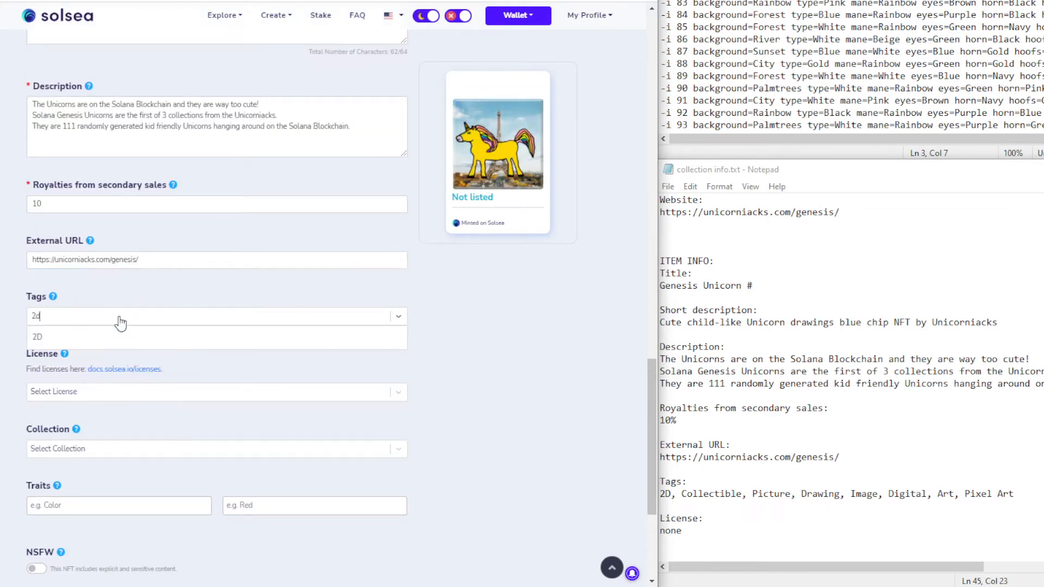
key(Return)
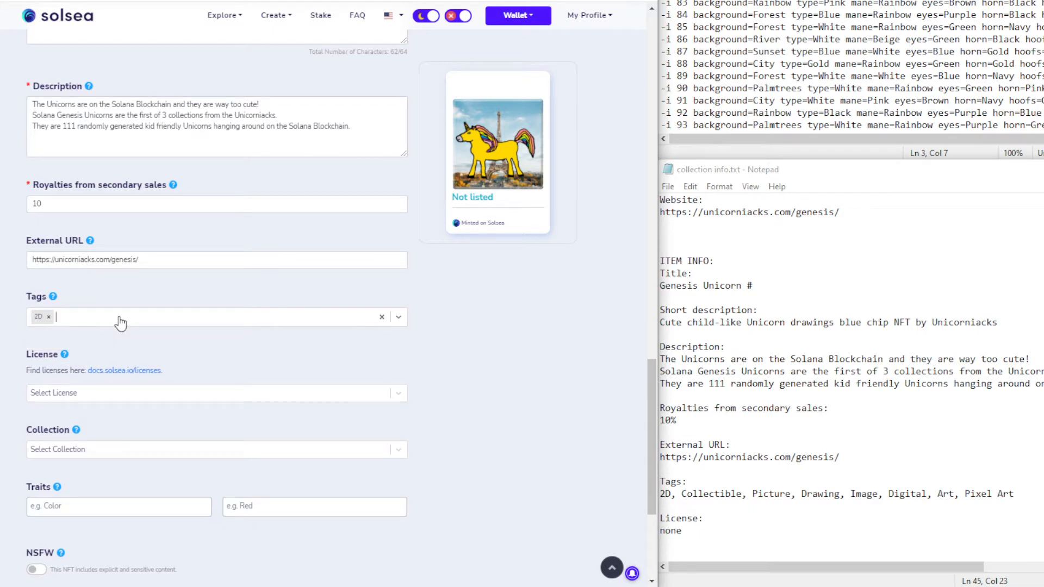
text(coll)
key(Return)
text(pic)
key(Return)
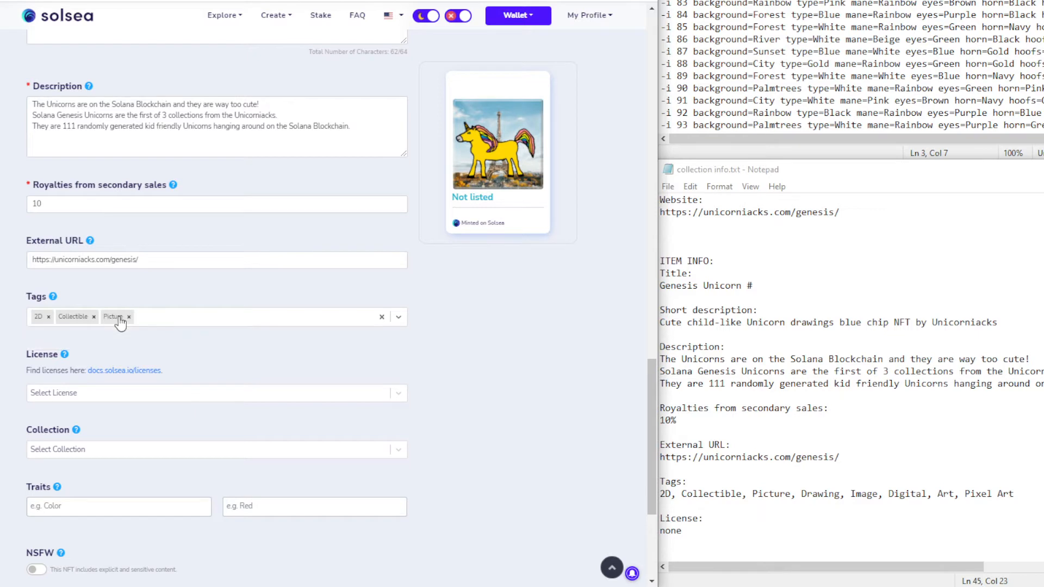
click(121, 323)
text(draw)
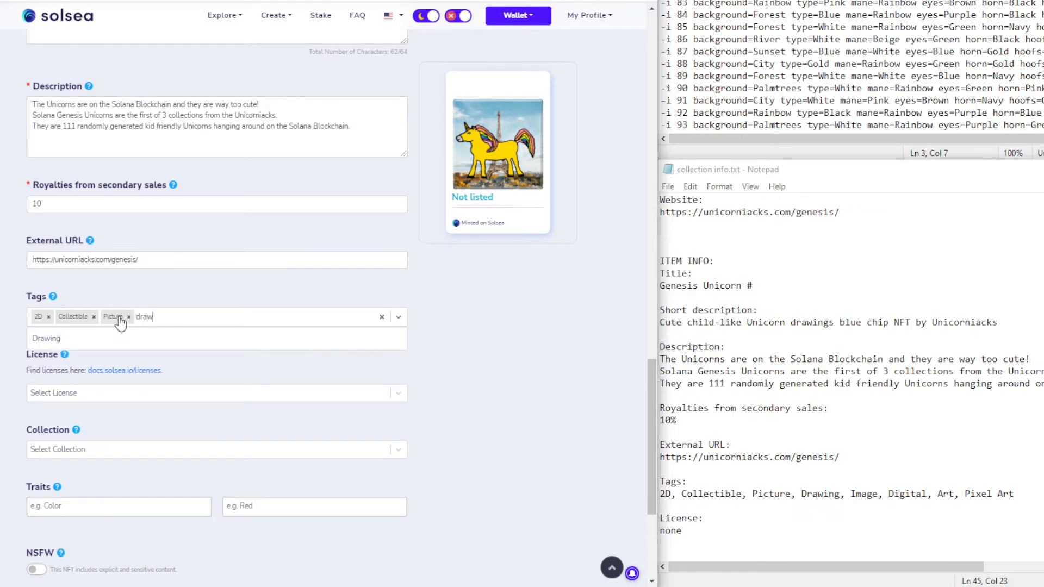
key(Return)
Add the Image, Digital, Art and Pixel Art tags and choose the Genesis Unicorn NFTs collection
text(ima)
key(Return)
text(dig)
key(Return)
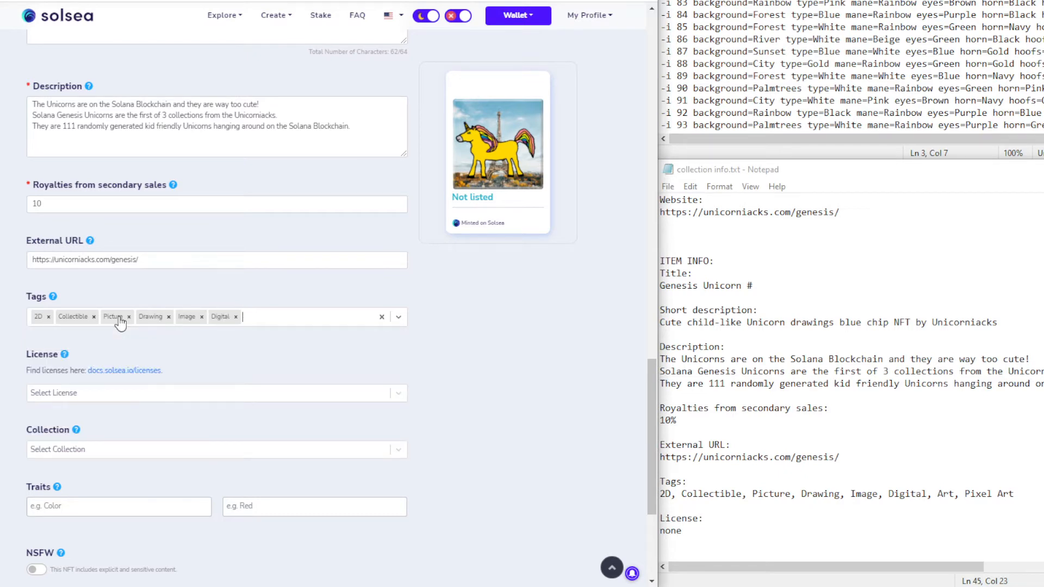
text(art)
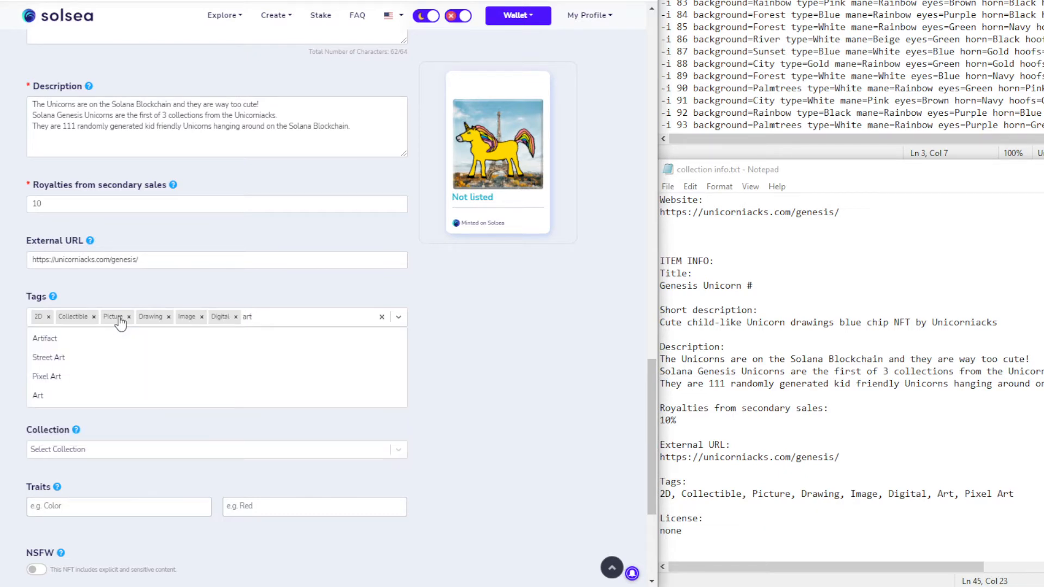
click(90, 402)
click(279, 308)
text(art)
click(125, 376)
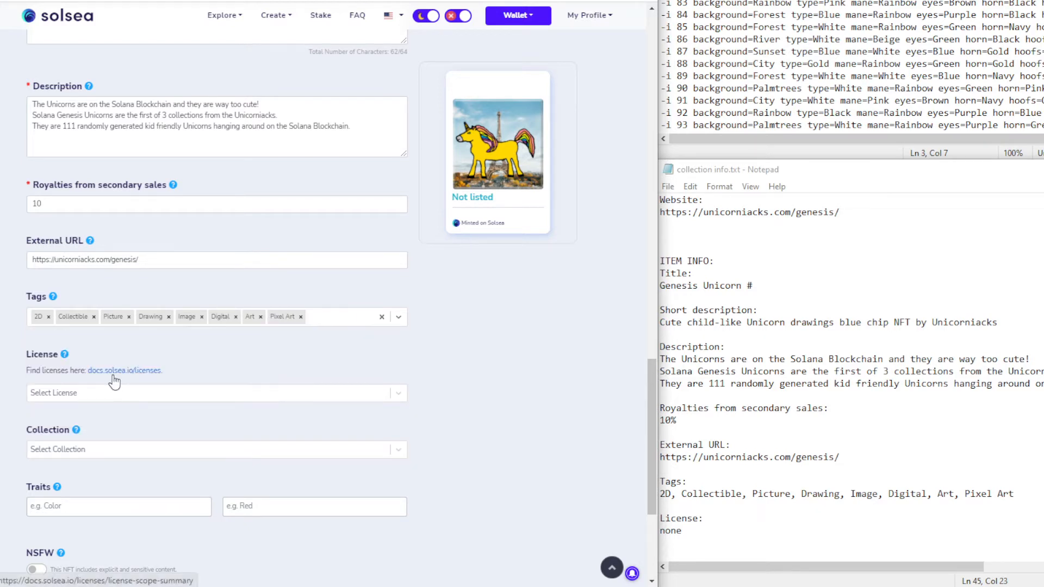
click(99, 452)
click(90, 468)
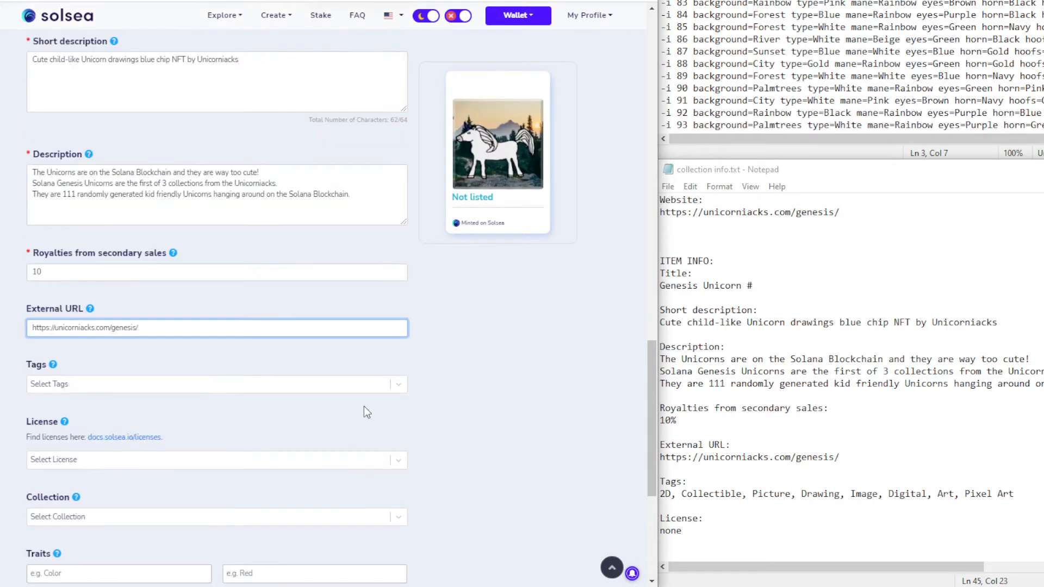
Tag the white mountain-background unicorn with 2D, Collectible, Picture and Drawing
click(123, 391)
text(2d)
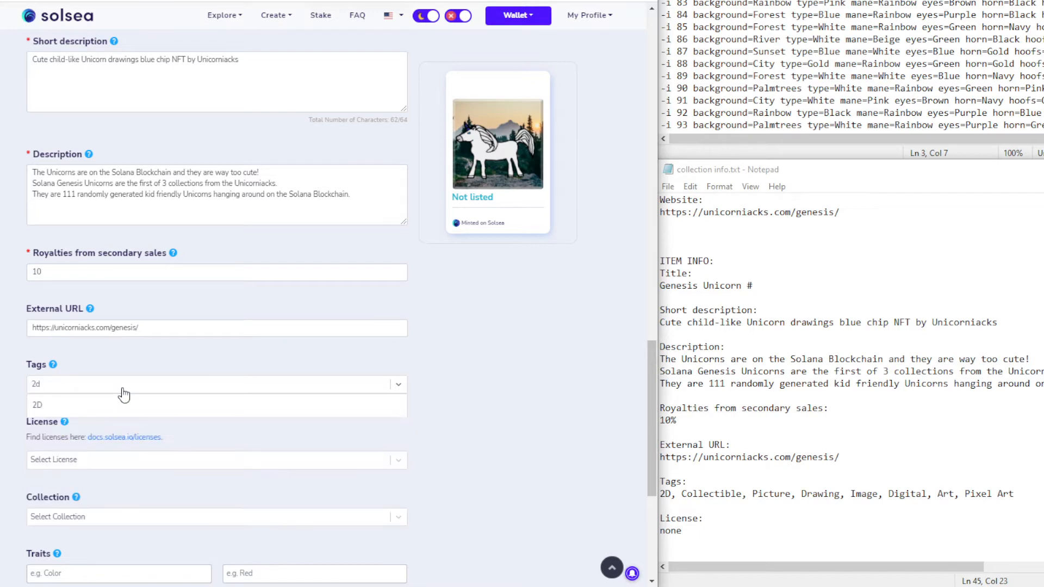
key(Return)
click(122, 391)
text(coll)
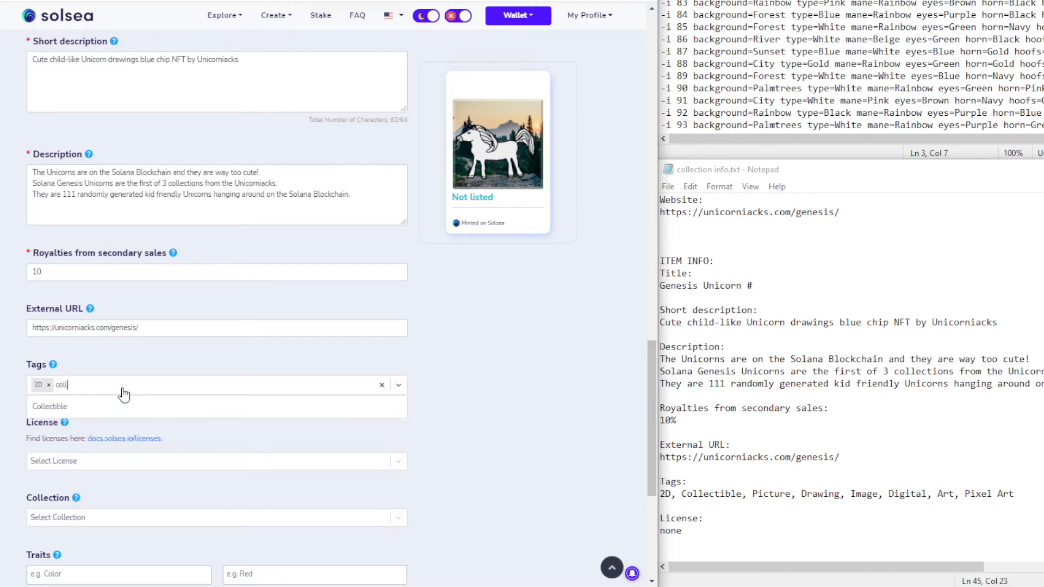
key(Return)
click(124, 394)
text(pic)
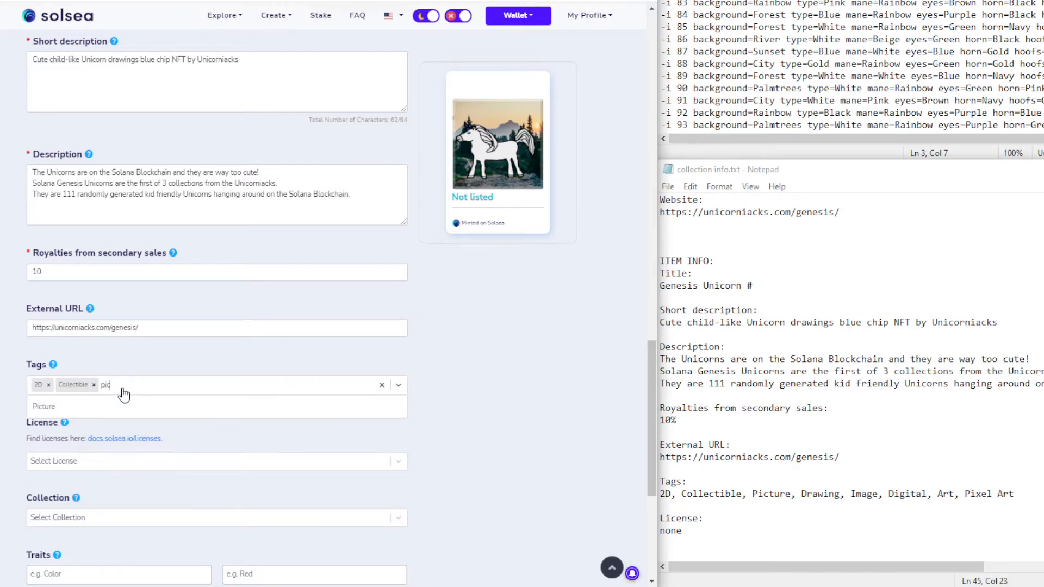
key(Return)
click(124, 394)
text(draw)
key(Return)
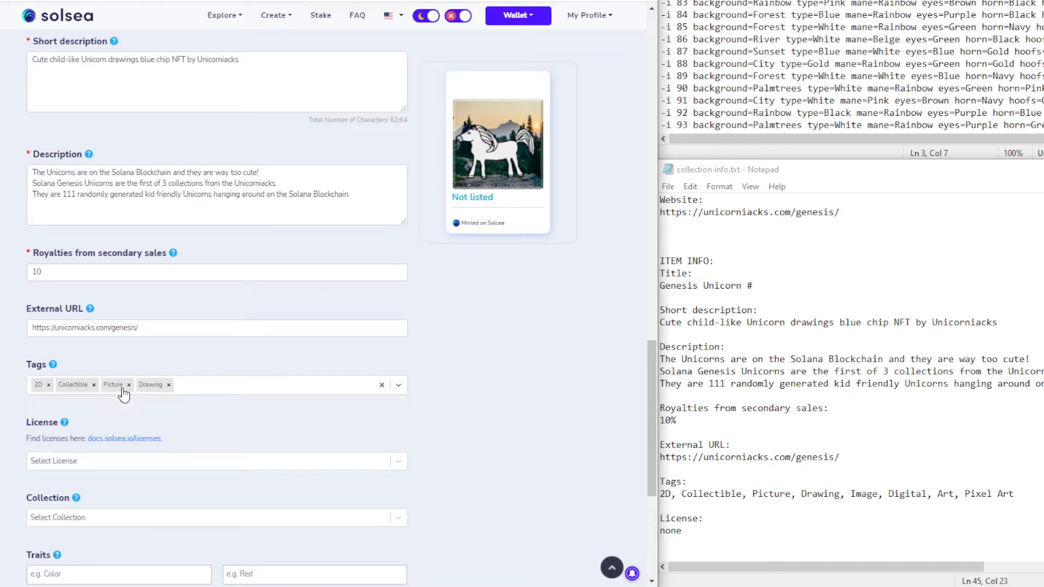
Add the Image, Digital, Art and Pixel Art tags
text(im)
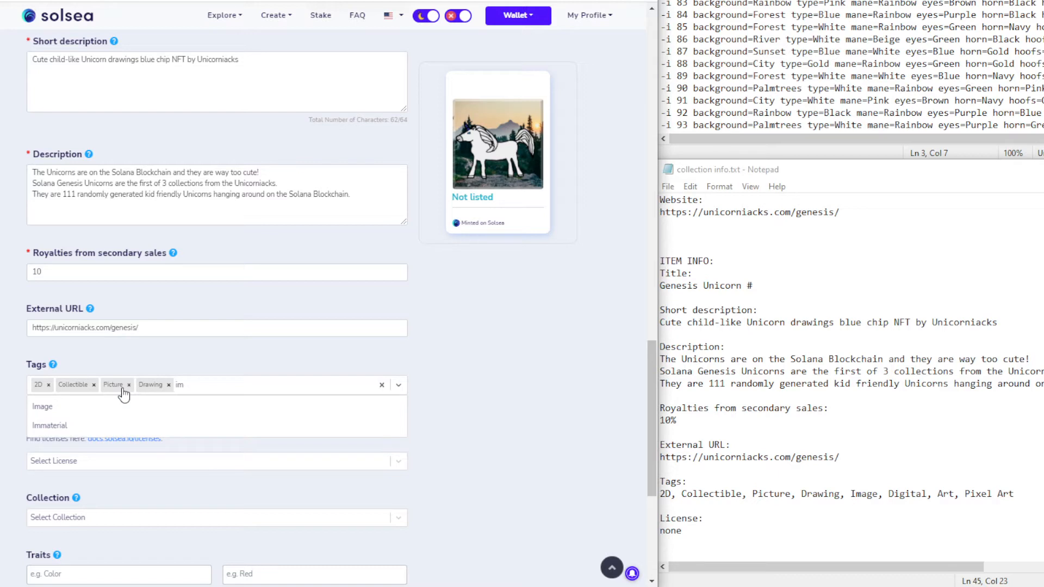
key(Return)
text(dig)
key(Return)
text(art)
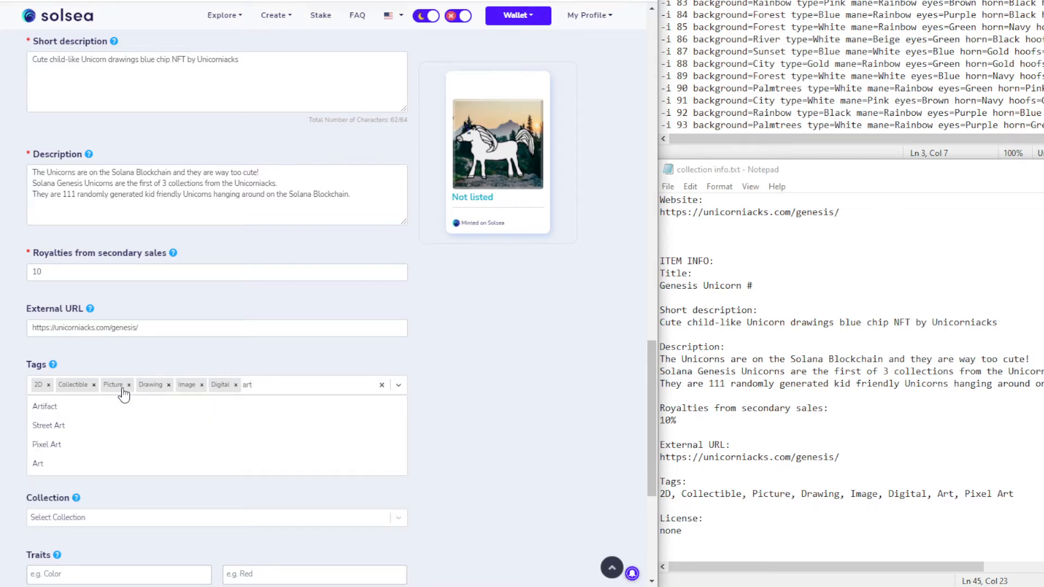
click(67, 470)
text(art)
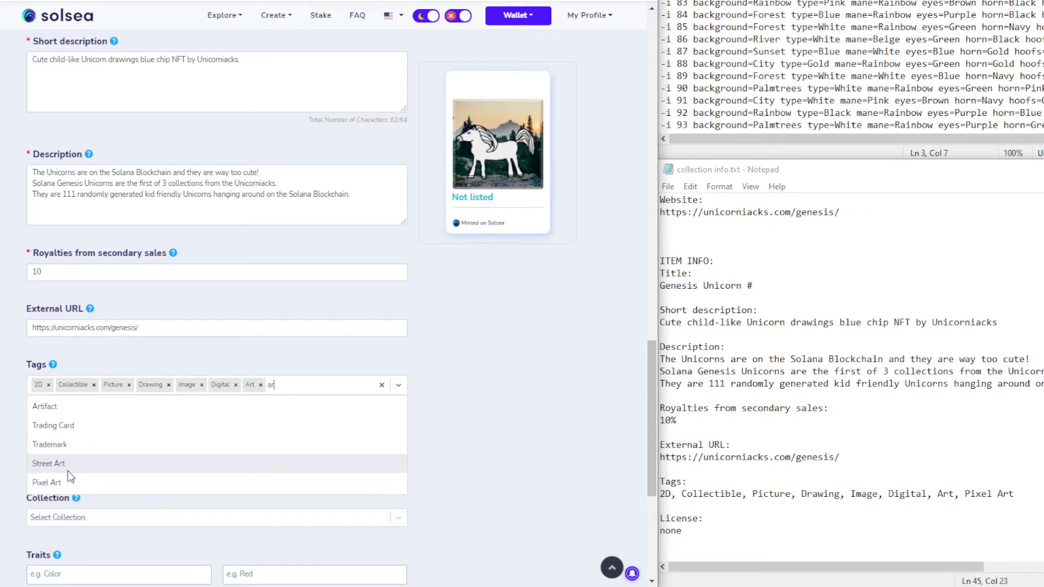
click(86, 442)
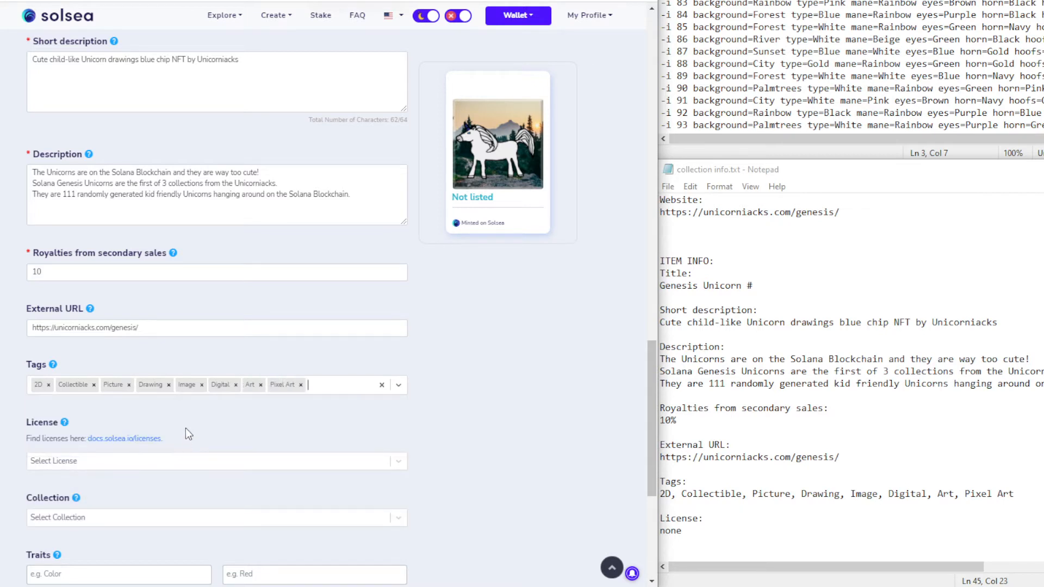
Put the NFT in the Genesis Unicorn NFTs collection and review the form
click(90, 517)
click(87, 530)
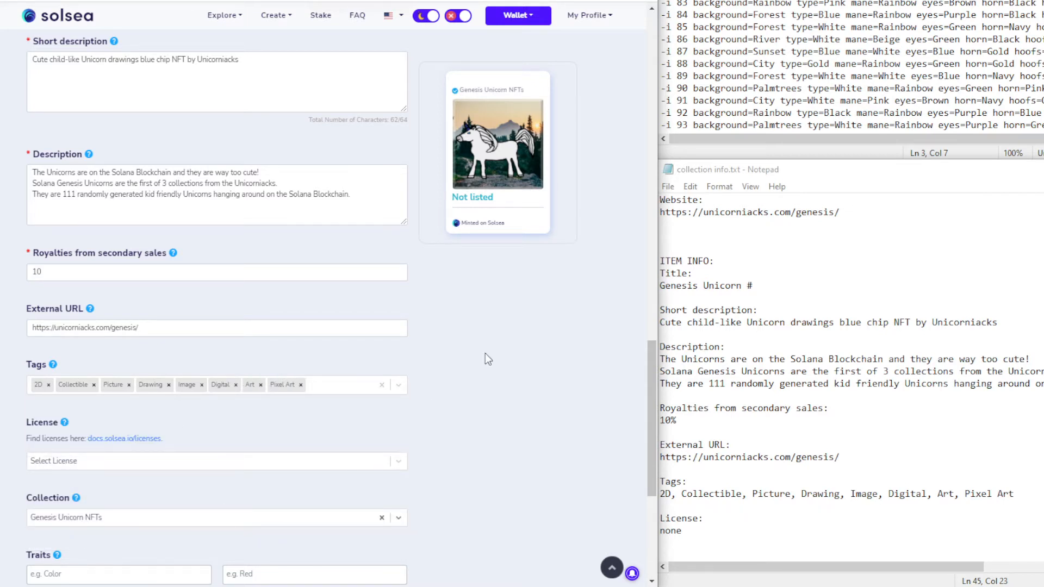
scroll(485, 353, up, 2)
scroll(485, 353, down, 4)
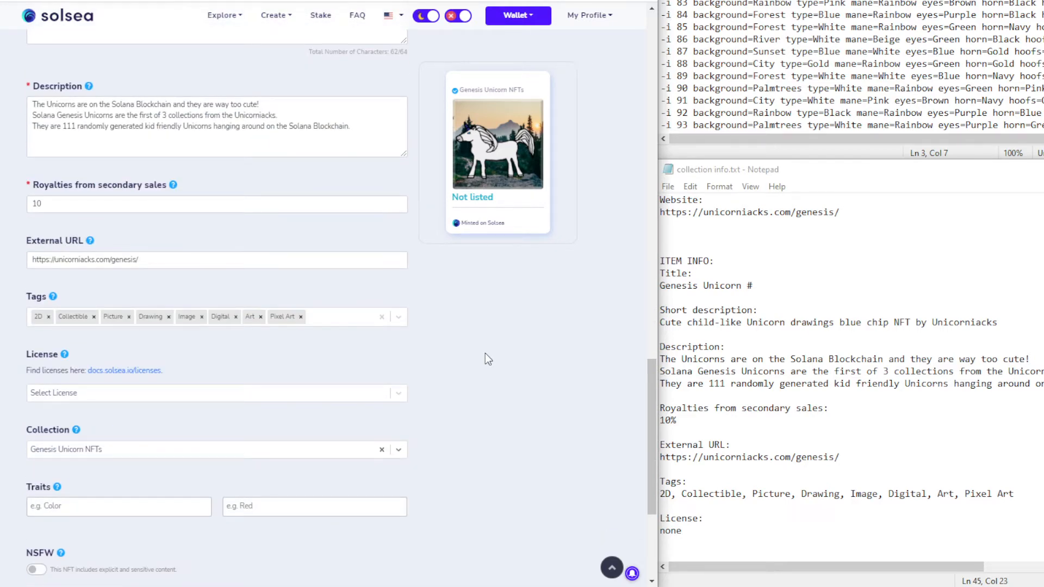
scroll(484, 354, up, 3)
scroll(485, 354, down, 3)
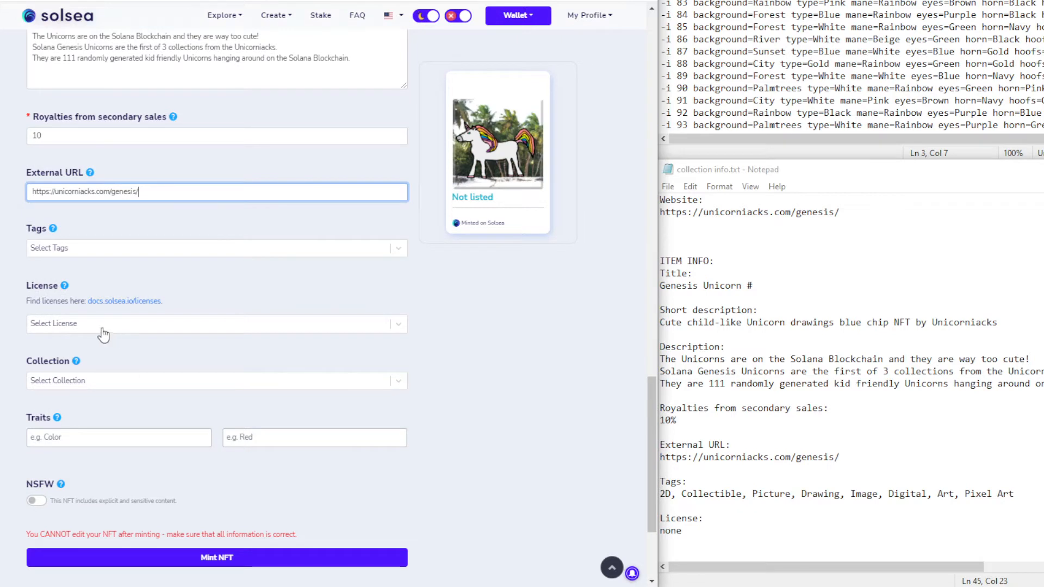
Assign the palm-tree unicorn to Genesis Unicorn NFTs and tag it 2D and Collectible
click(95, 382)
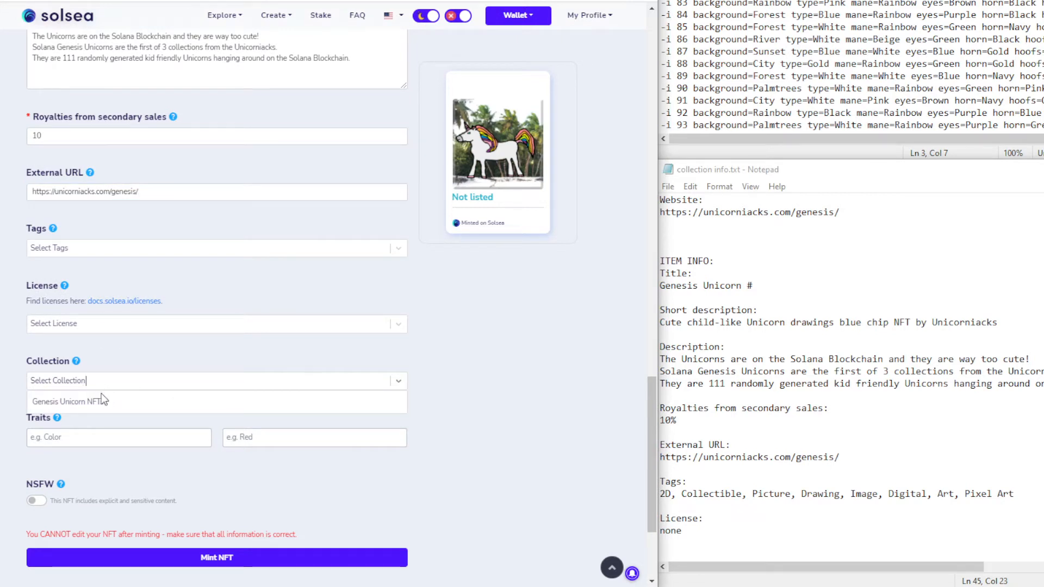
click(99, 402)
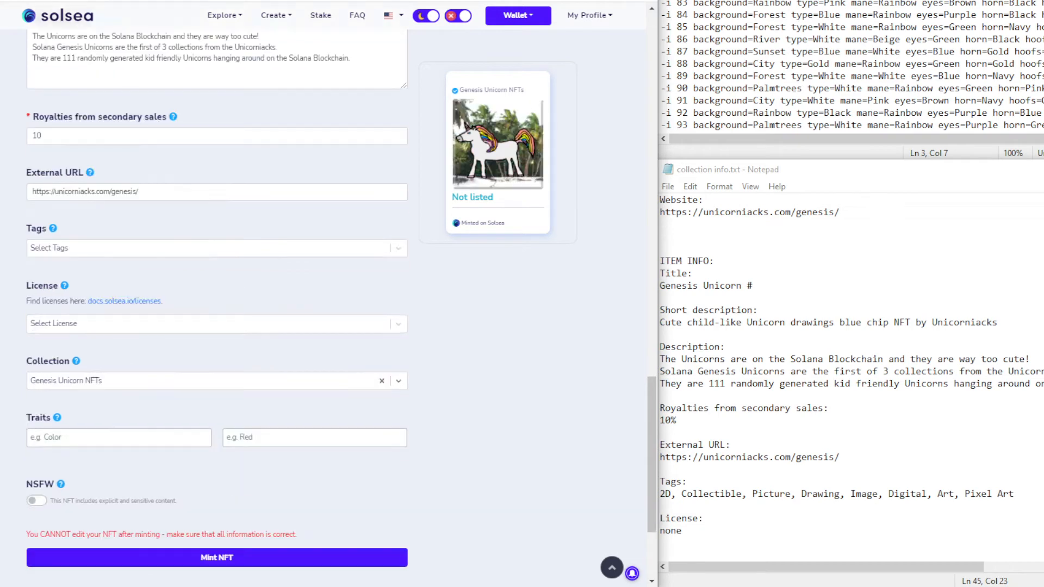
click(103, 251)
text(2d)
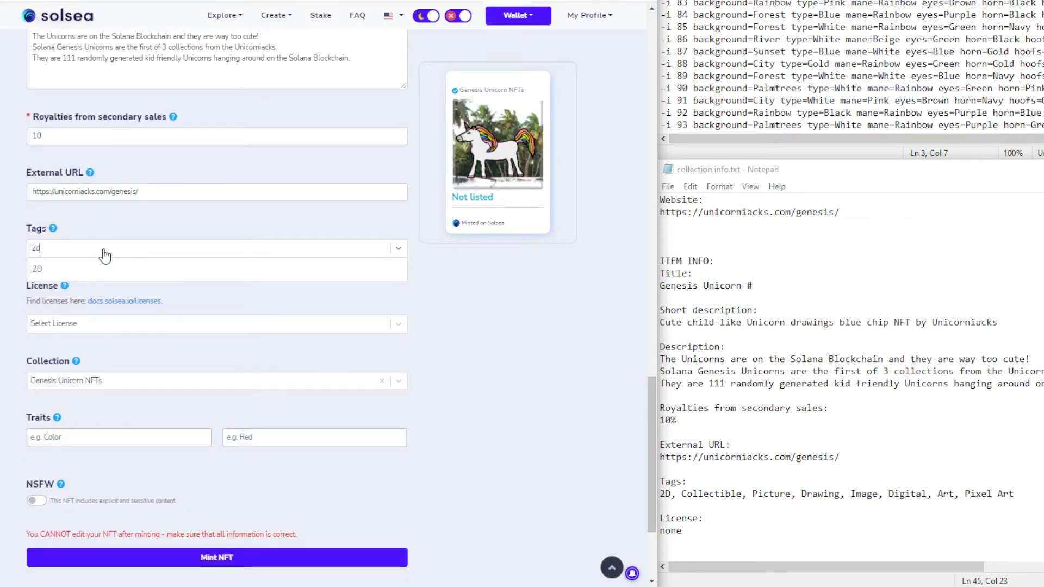
key(Return)
text(col)
key(Return)
Add the Picture, Drawing, Image, Digital, Art and Pixel Art tags
text(pic)
key(Return)
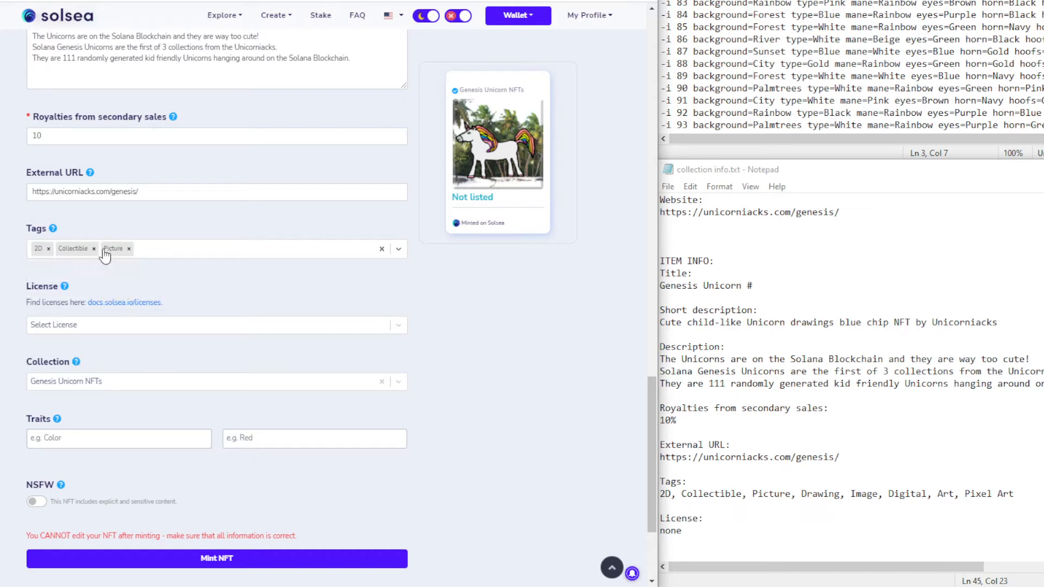
text(dra)
key(Return)
text(ima)
key(Return)
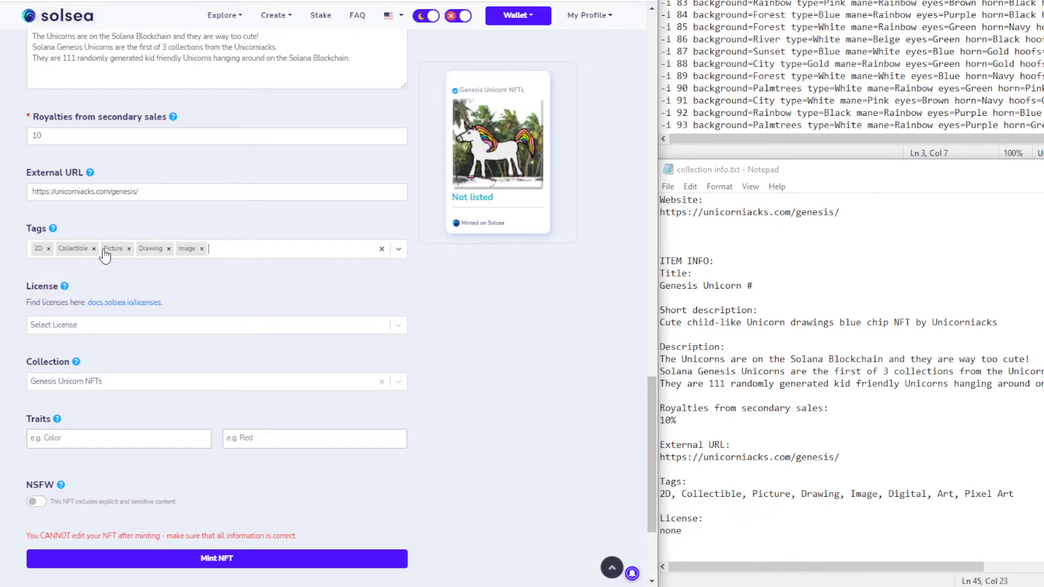
text(dig)
key(Return)
text(art)
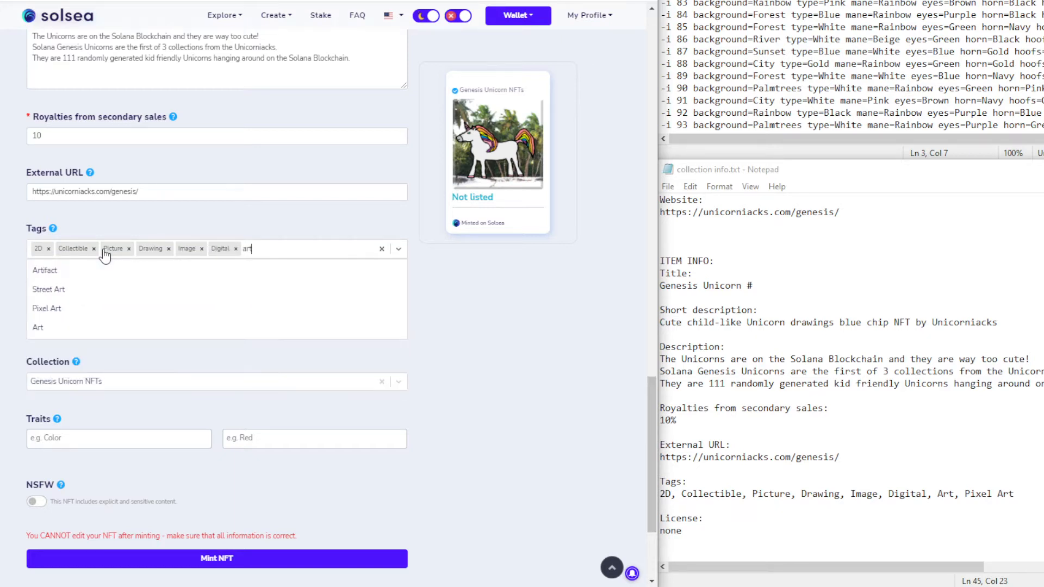
click(61, 327)
text(art)
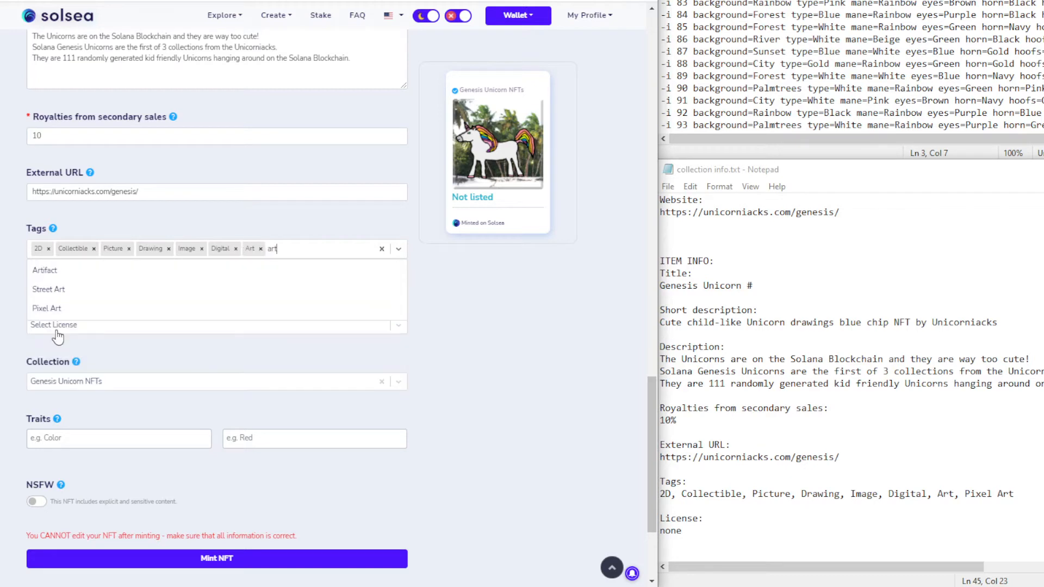
click(74, 313)
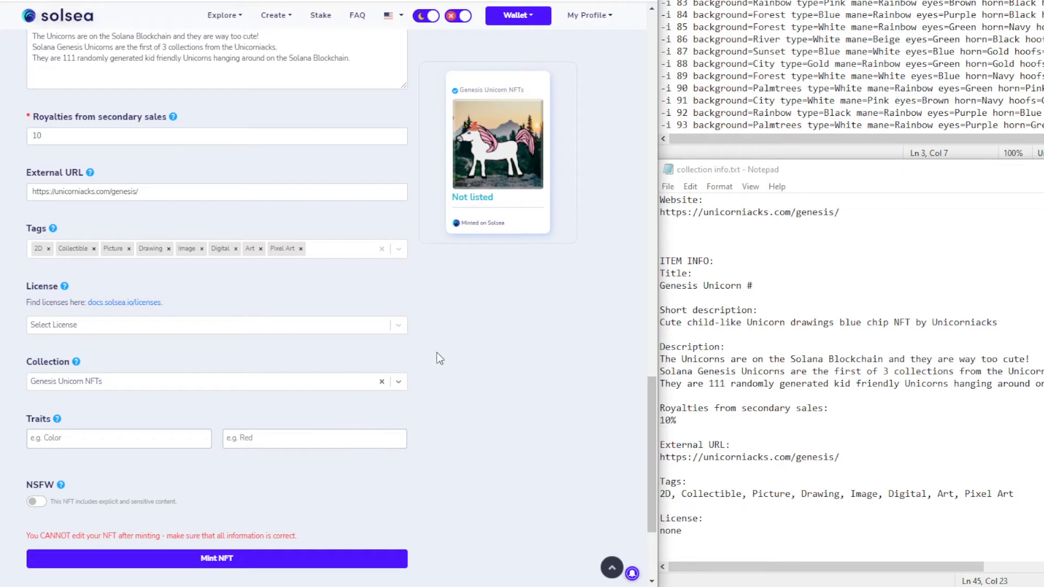
Add the trait background with value Forest, copied from the notes
click(763, 3)
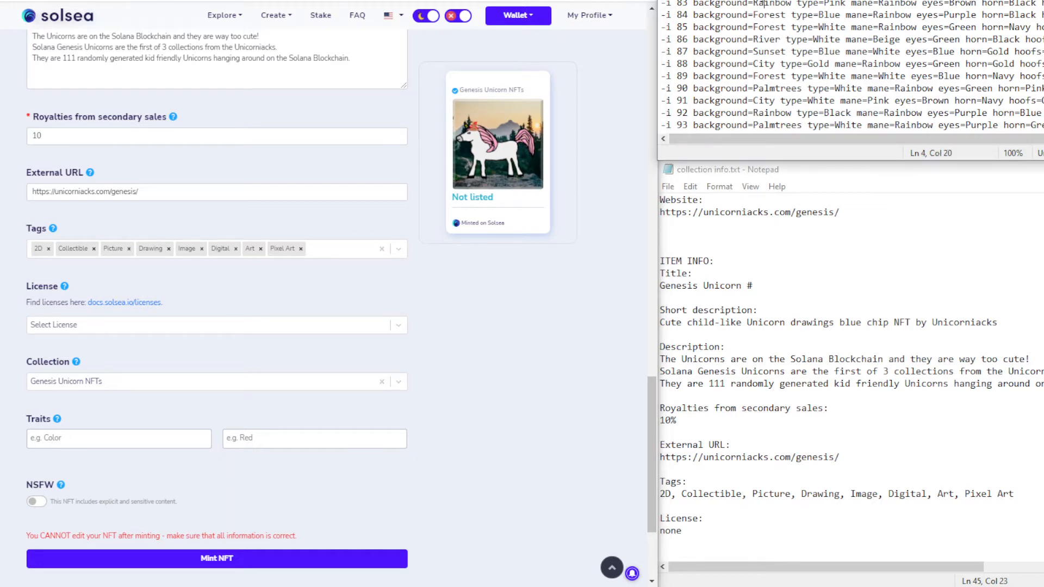
click(785, 0)
click(87, 439)
text(background=Forest)
double_click(81, 443)
key(ctrl+c)
key(BackSpace)
key(BackSpace)
click(241, 438)
key(ctrl+v)
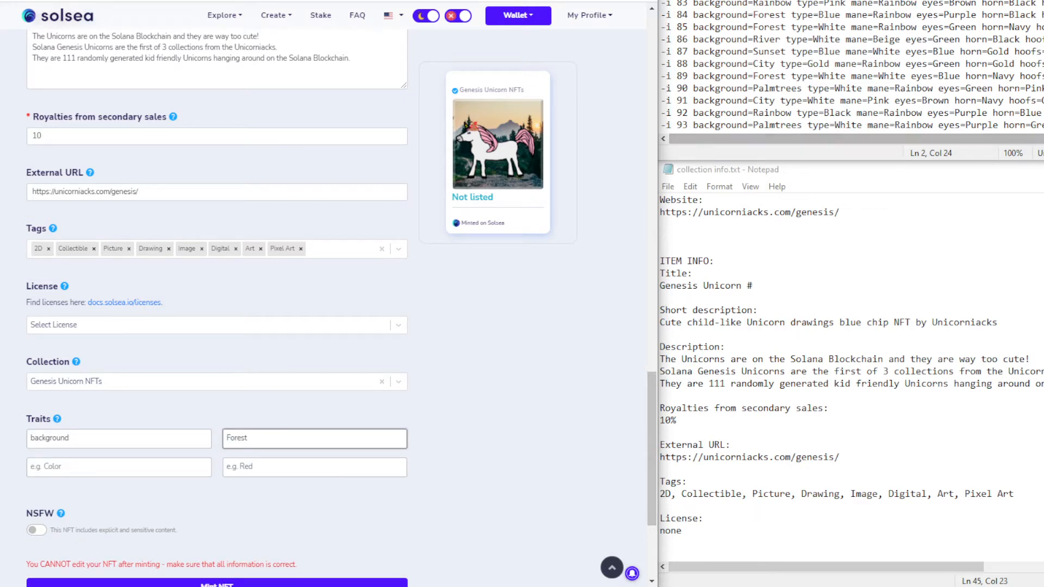
Add the trait type with value White
click(791, 1)
click(829, 1)
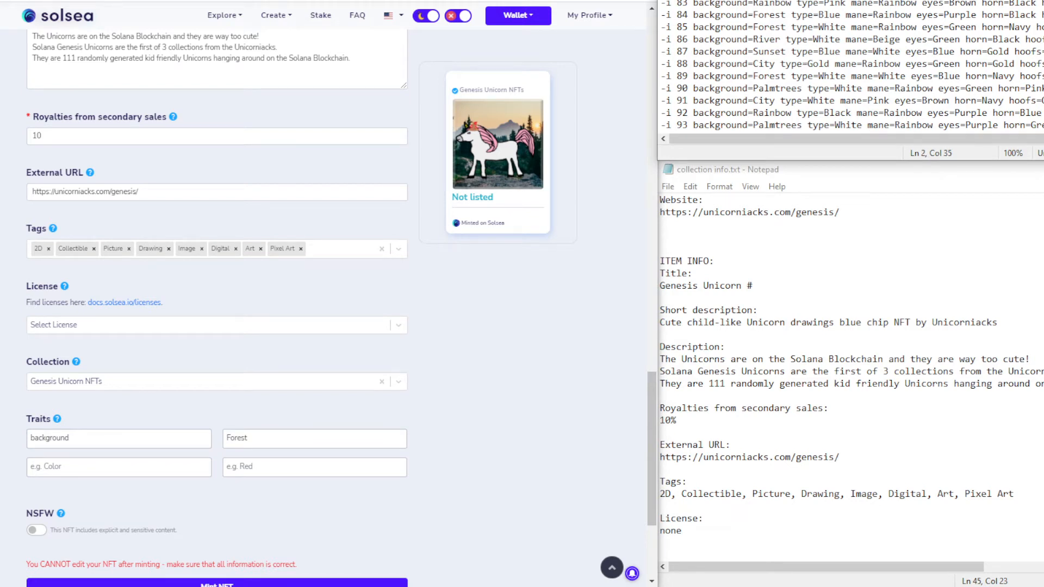
click(102, 468)
text(type=White)
double_click(53, 469)
key(ctrl+x)
key(BackSpace)
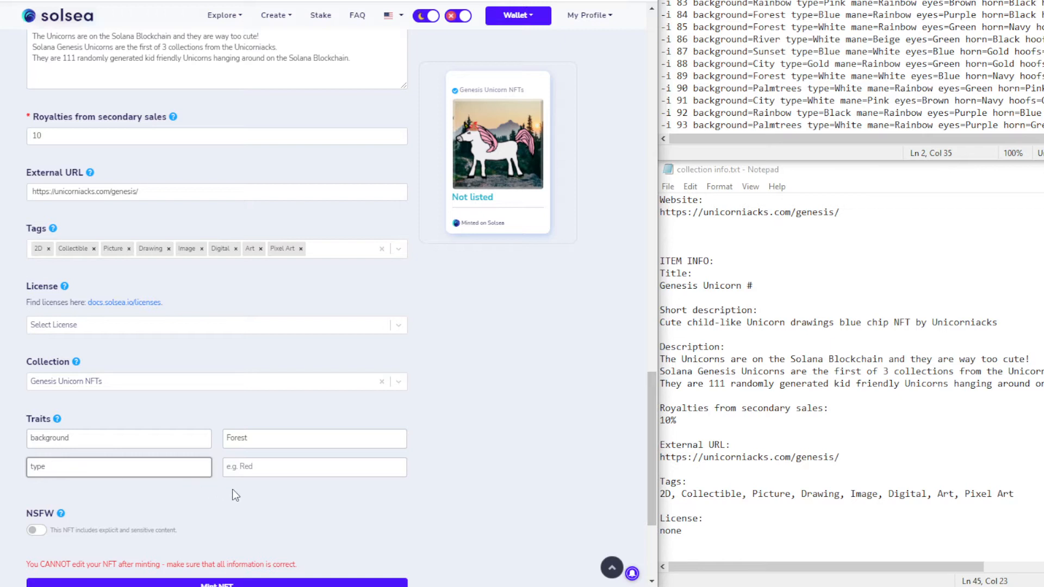
click(247, 471)
key(ctrl+v)
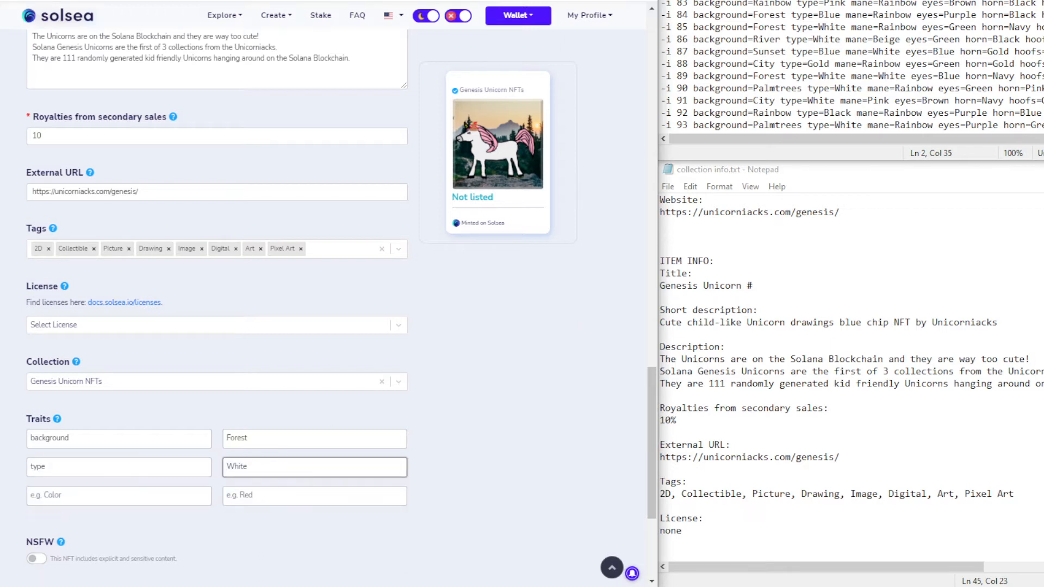
Add the trait mane with value Pink
click(872, 2)
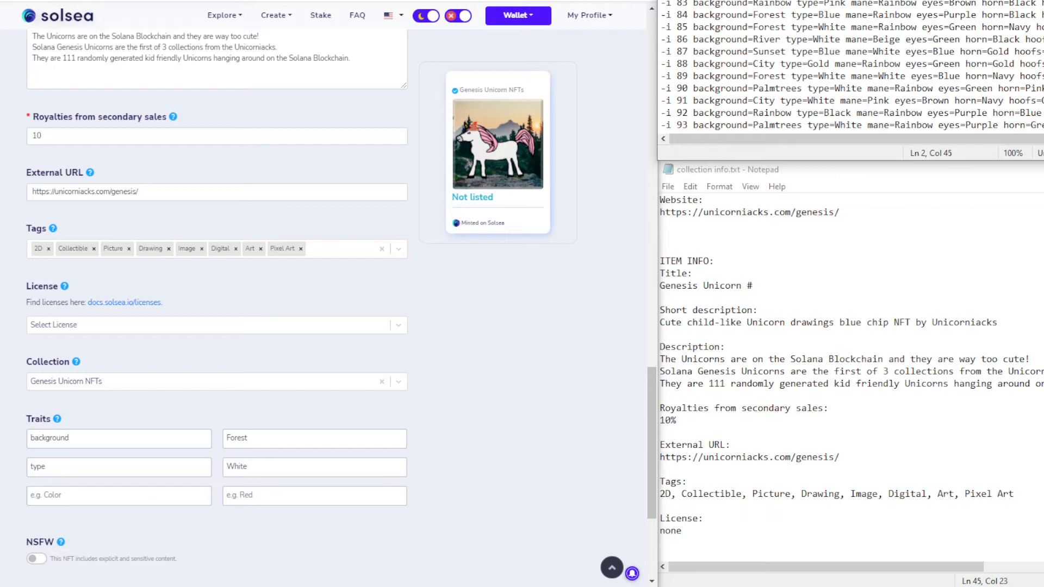
click(89, 495)
key(ctrl+v)
double_click(60, 494)
key(BackSpace)
key(BackSpace)
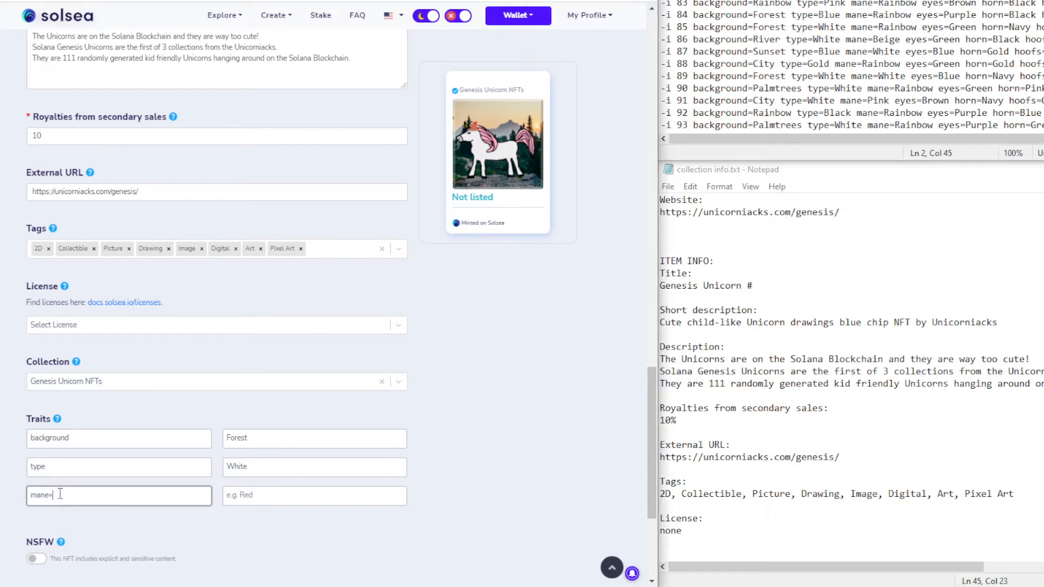
click(240, 491)
text(Pink)
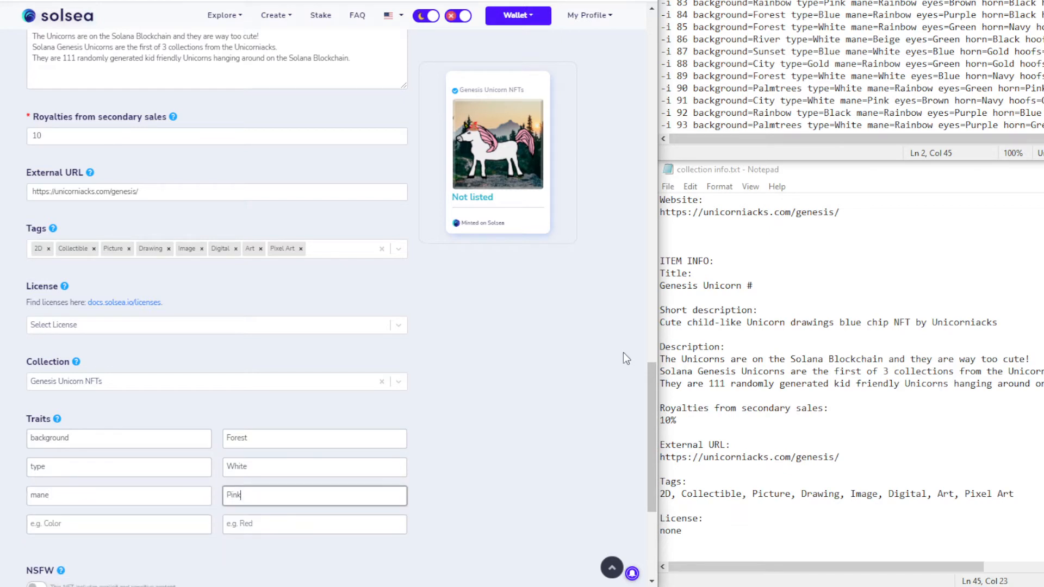
Add the trait eyes with value Purple
drag(907, 1, 951, 1)
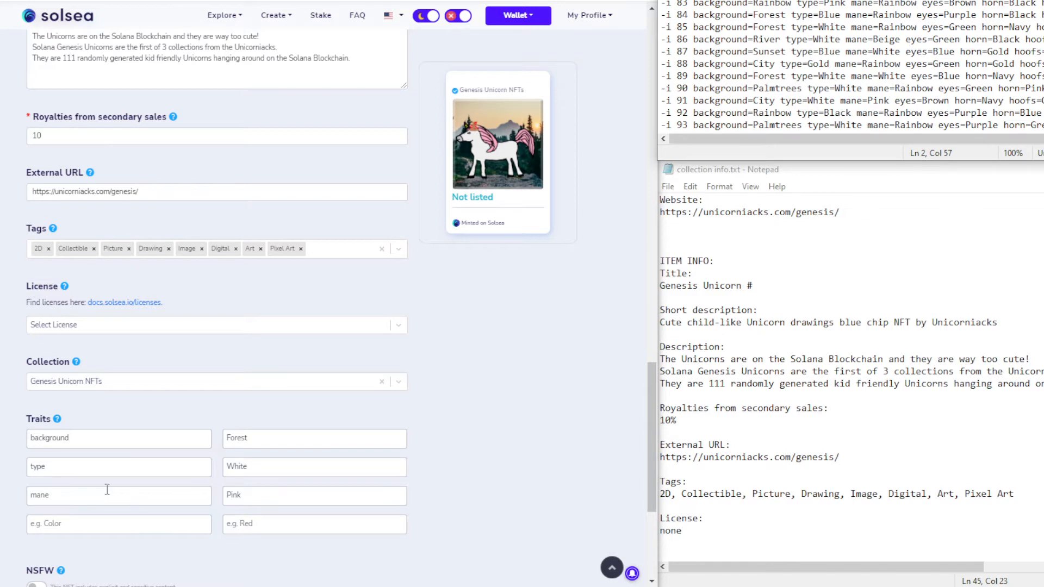
click(72, 524)
key(ctrl+v)
triple_click(71, 525)
double_click(72, 524)
key(ctrl+x)
key(BackSpace)
click(256, 519)
key(ctrl+v)
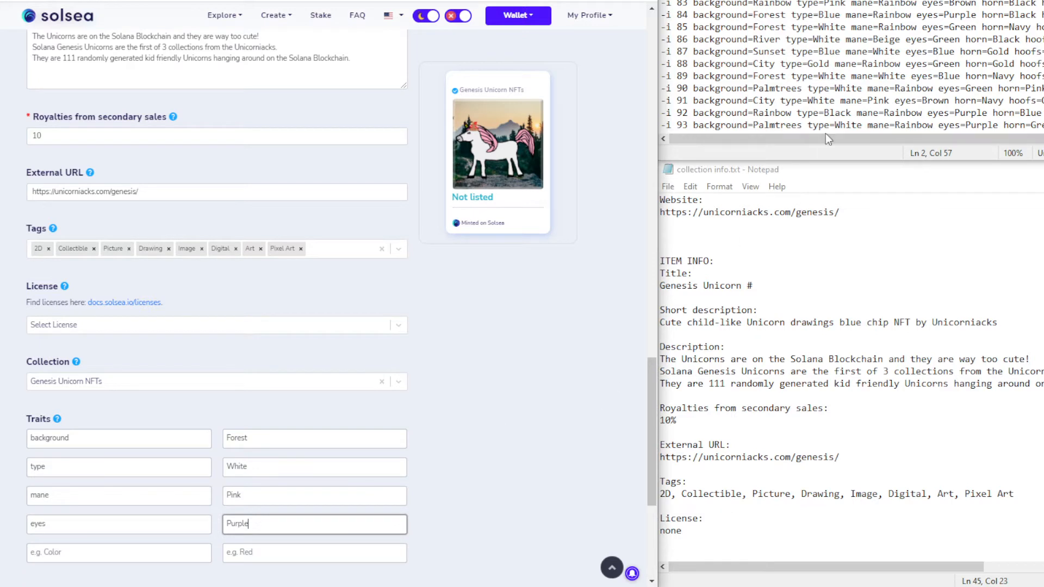
Add the trait horn with value Rainbow
double_click(1000, 0)
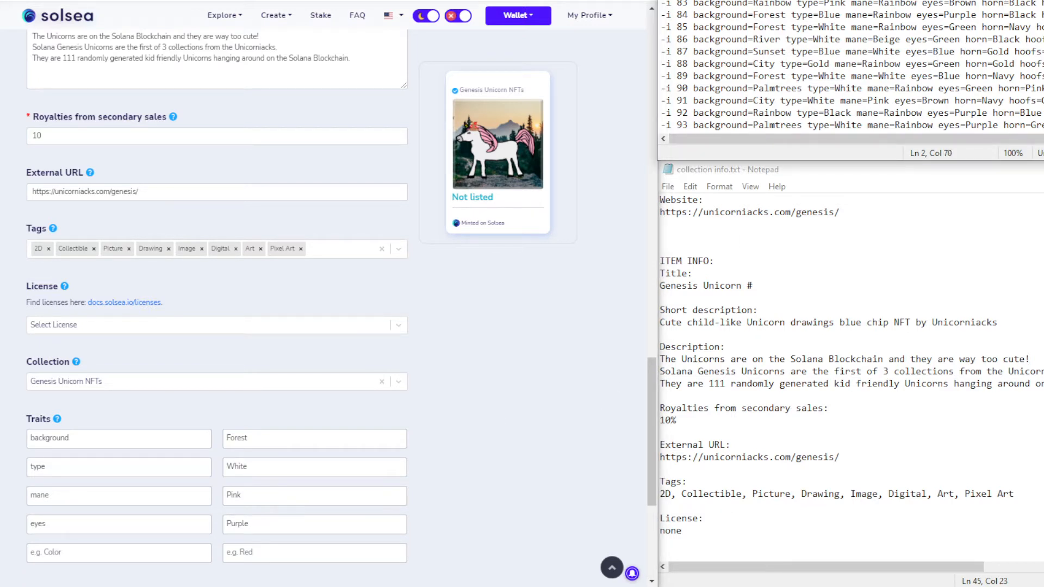
click(72, 552)
key(ctrl+v)
double_click(72, 552)
key(ctrl+x)
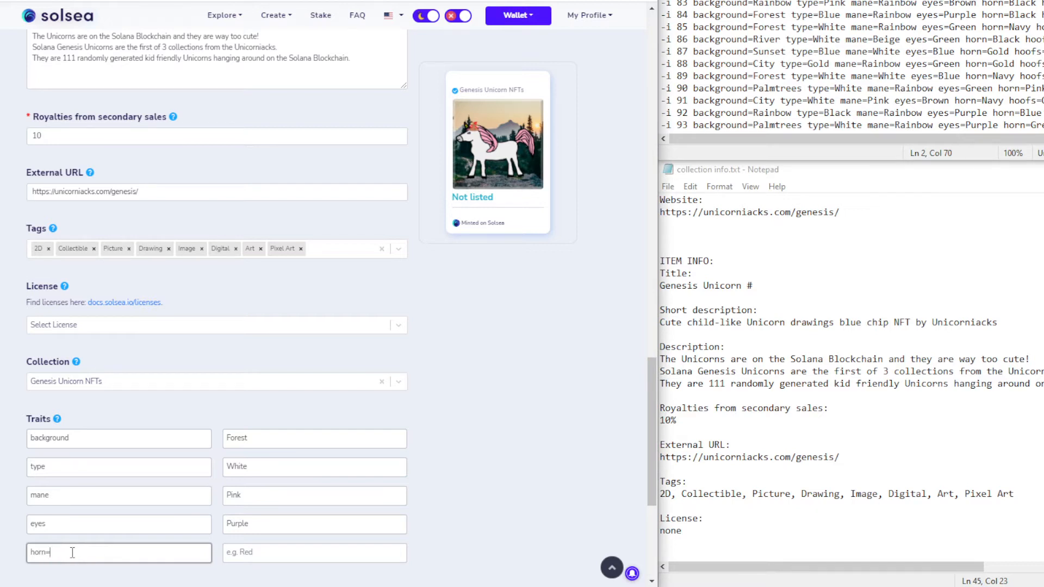
click(268, 549)
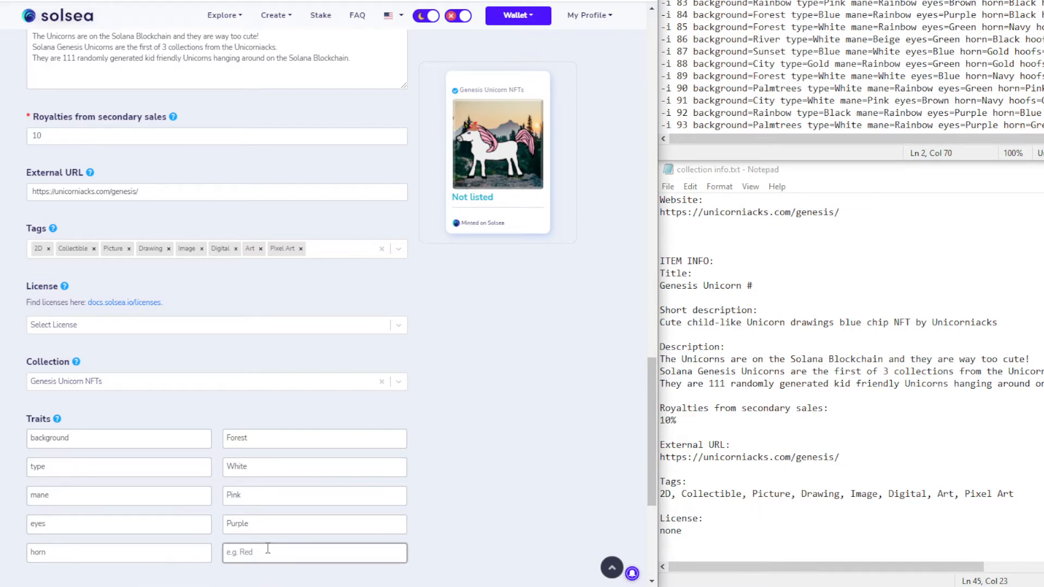
key(ctrl+v)
Add the trait hoofs with value Black
scroll(295, 546, down, 3)
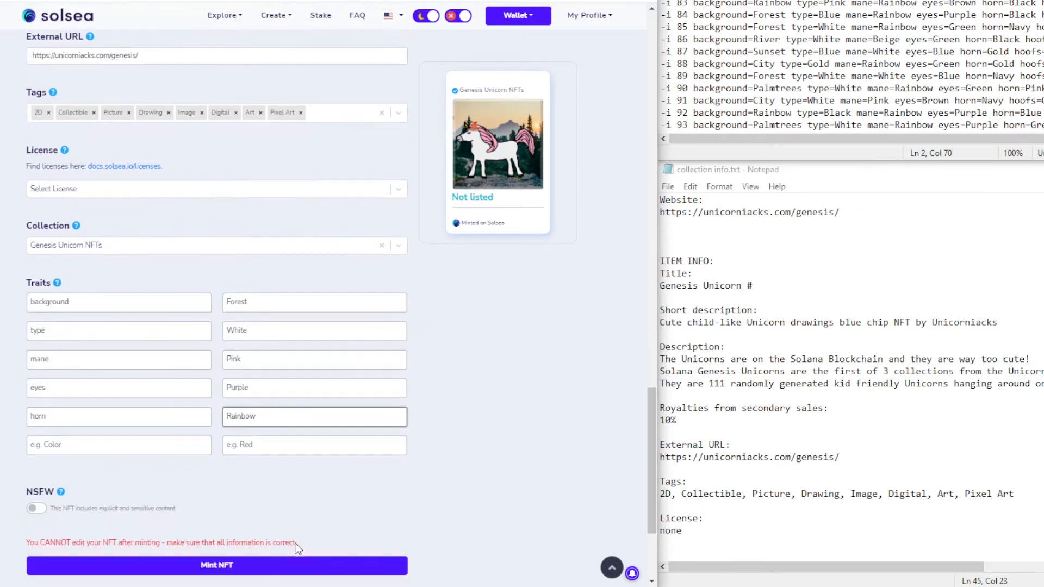
click(1033, 5)
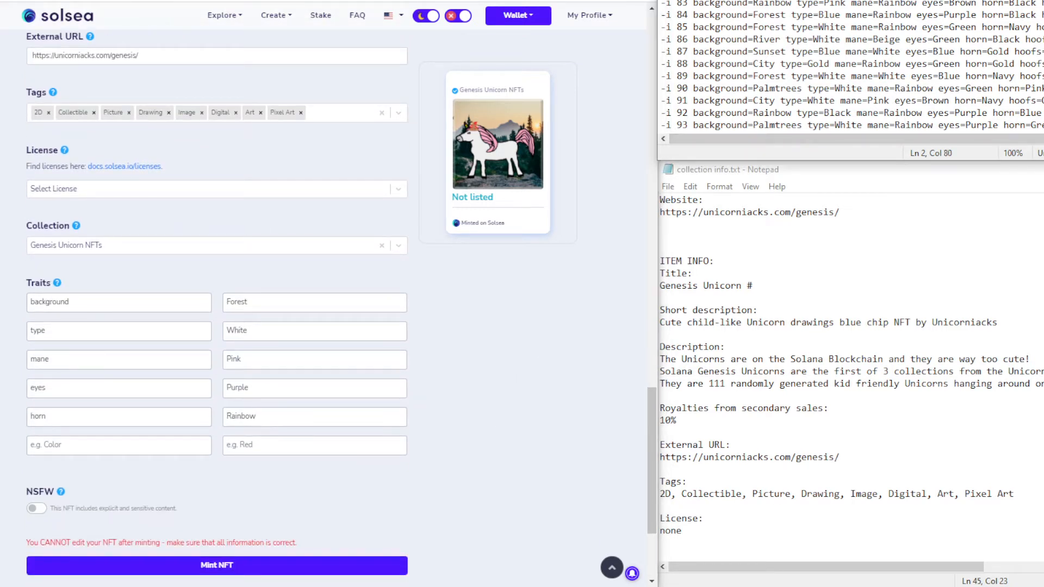
click(68, 444)
key(ctrl+v)
double_click(63, 445)
key(ctrl+x)
click(263, 448)
key(ctrl+v)
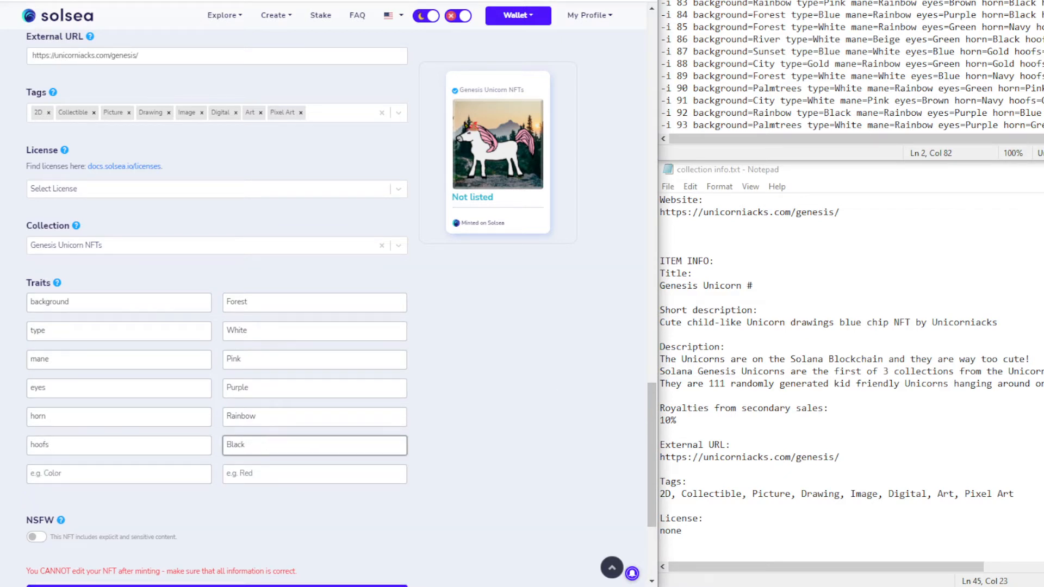
Add the final trait extra with value Hat
click(1042, 1)
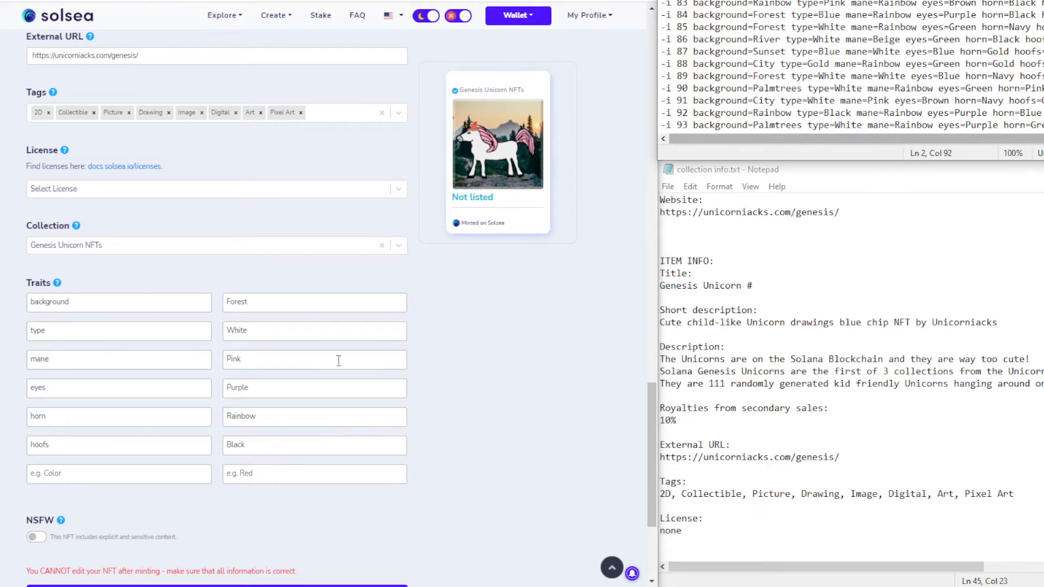
click(90, 475)
key(ctrl+v)
double_click(57, 473)
key(BackSpace)
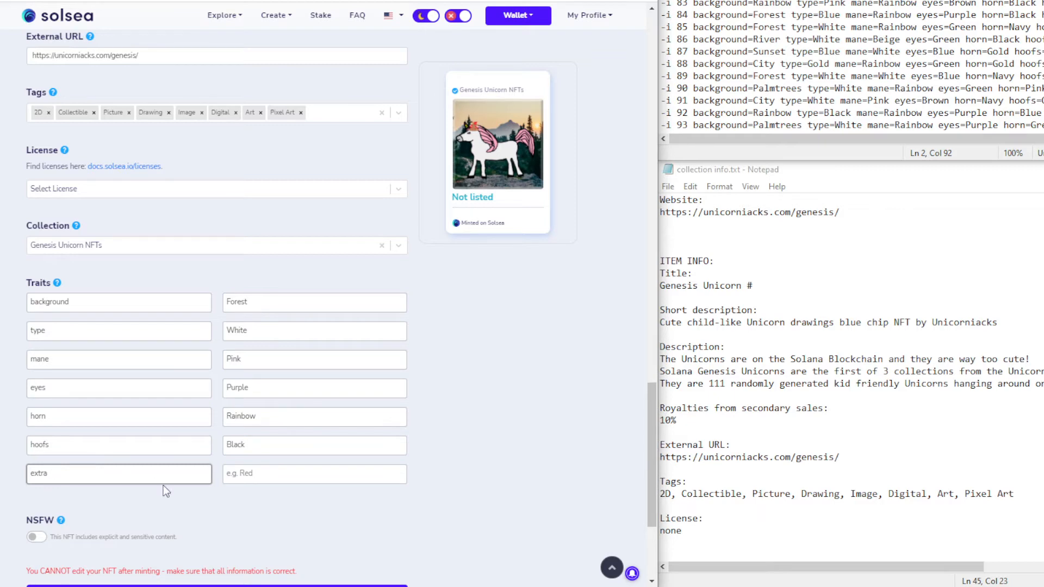
click(275, 476)
key(ctrl+v)
click(513, 428)
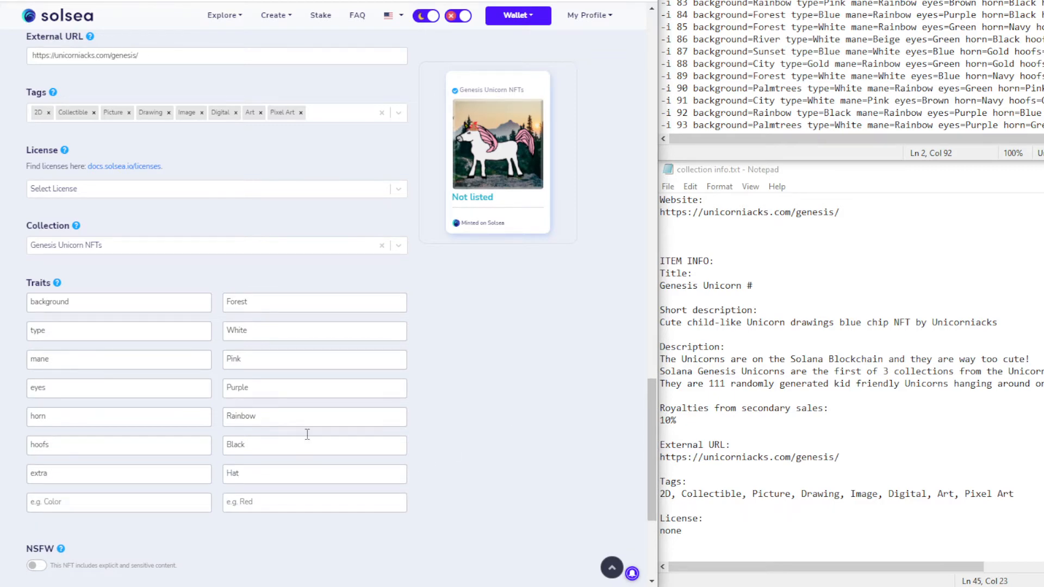
Review the filled pink-maned unicorn form, then mint it to start uploading its assets
scroll(188, 281, up, 9)
scroll(187, 281, down, 2)
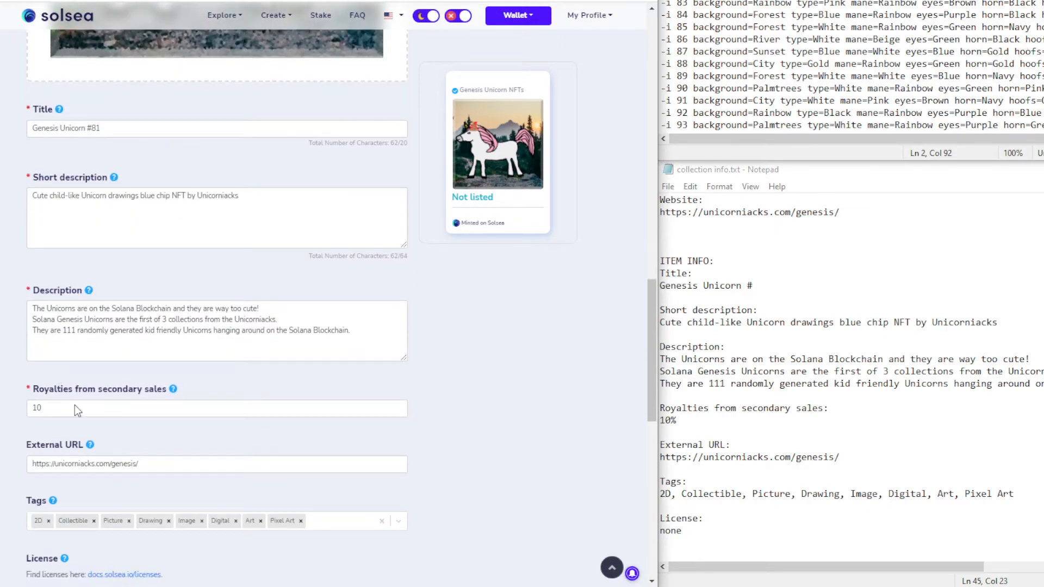
scroll(41, 408, down, 4)
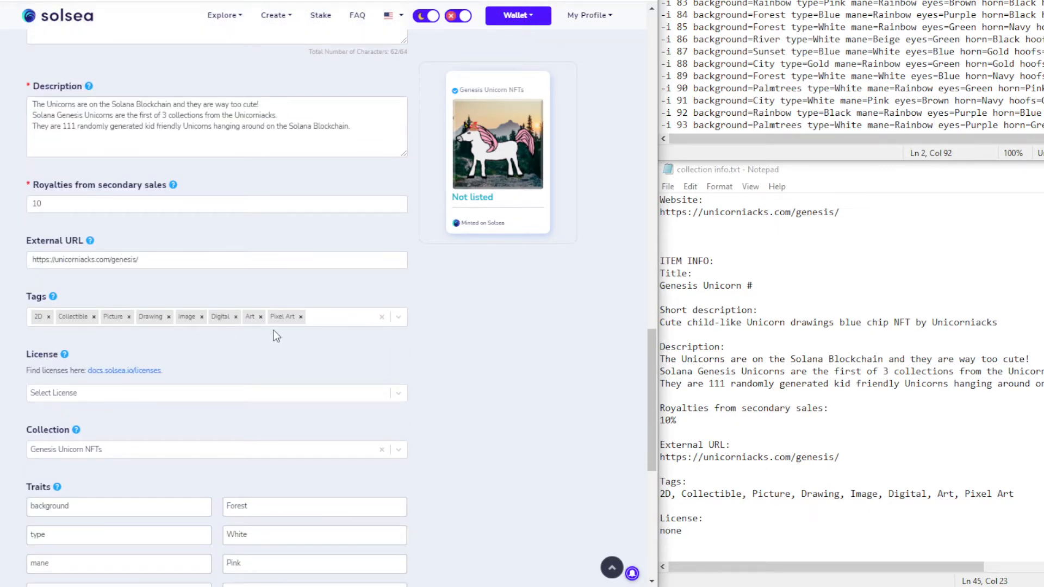
scroll(145, 369, down, 3)
scroll(447, 412, down, 3)
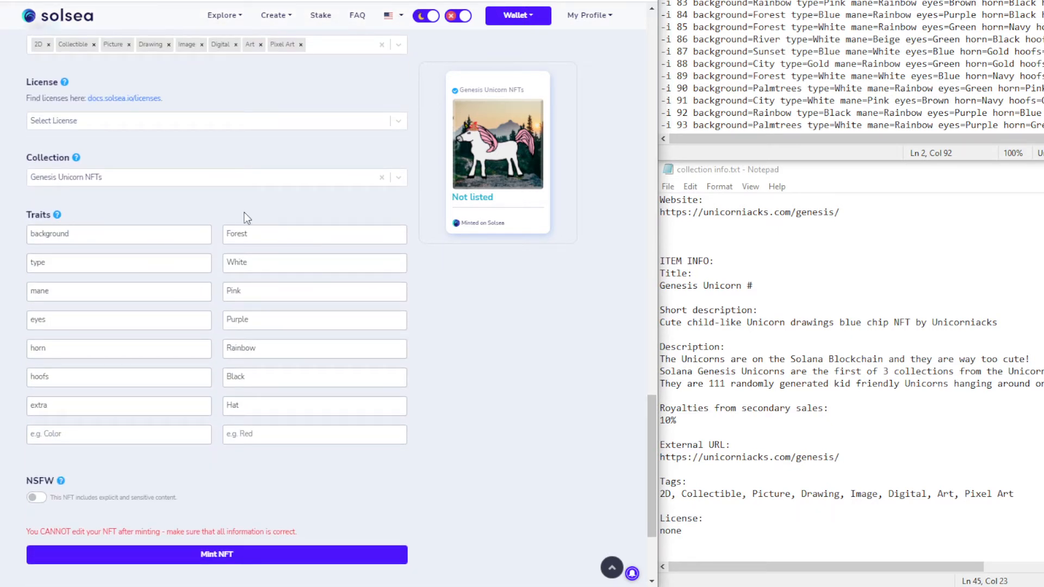
click(208, 556)
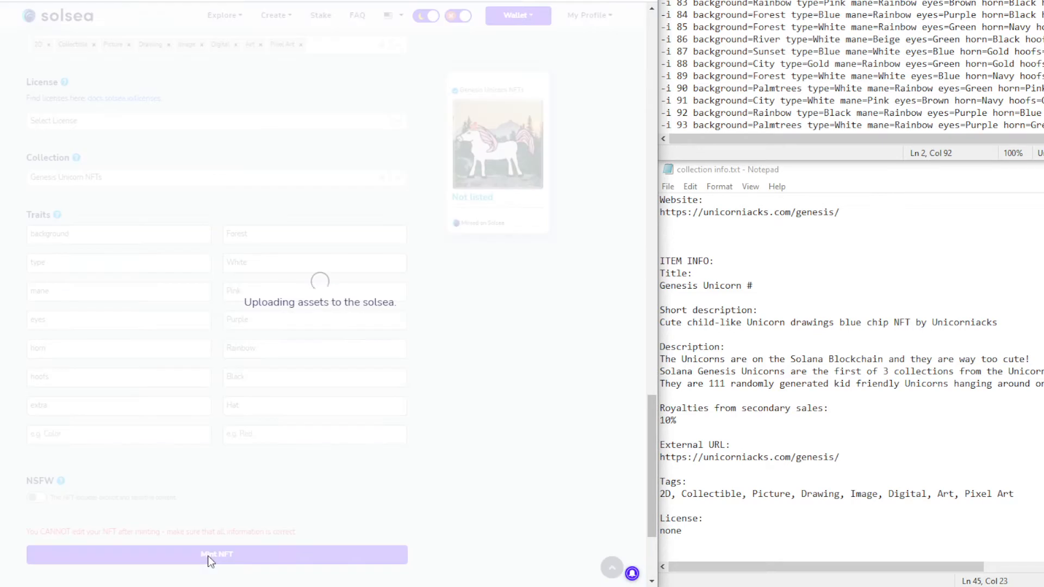
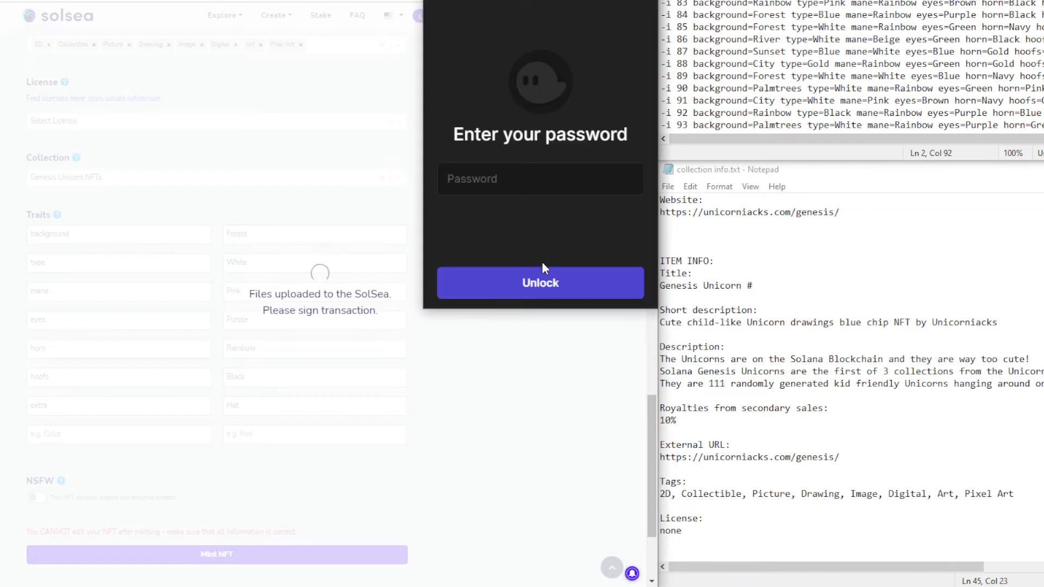
Unlock the Phantom wallet with its password and approve the pending minting transaction
text(••••••••••)
key(Return)
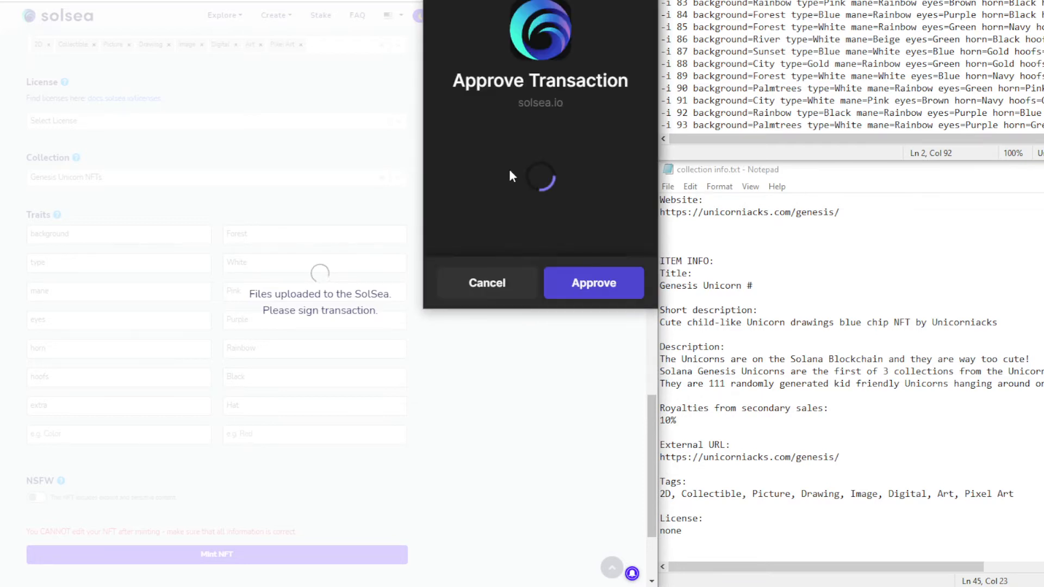
click(588, 285)
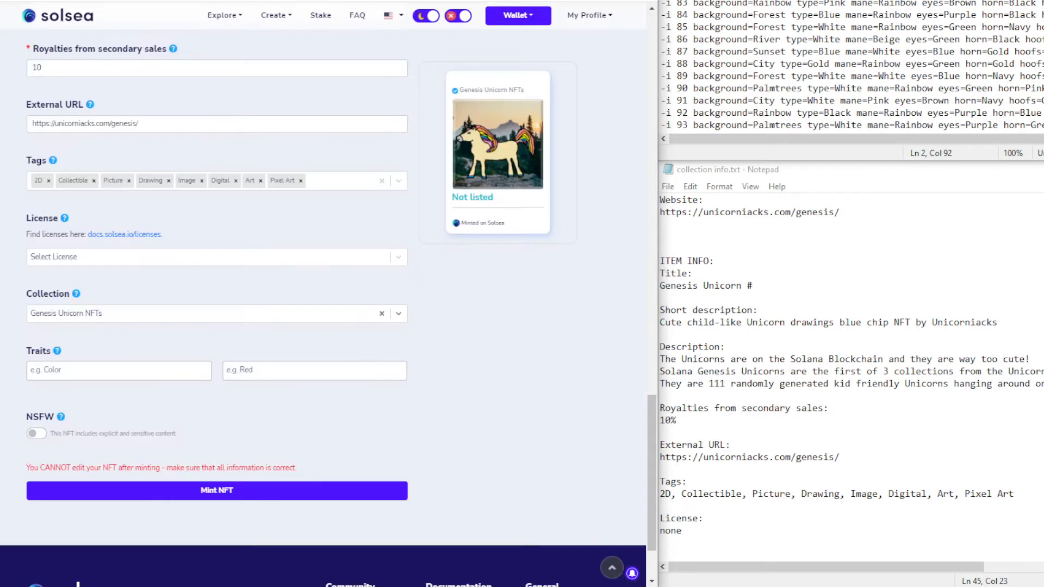
Add the first trait, background, with value Forest from the Notepad line
scroll(326, 334, up, 9)
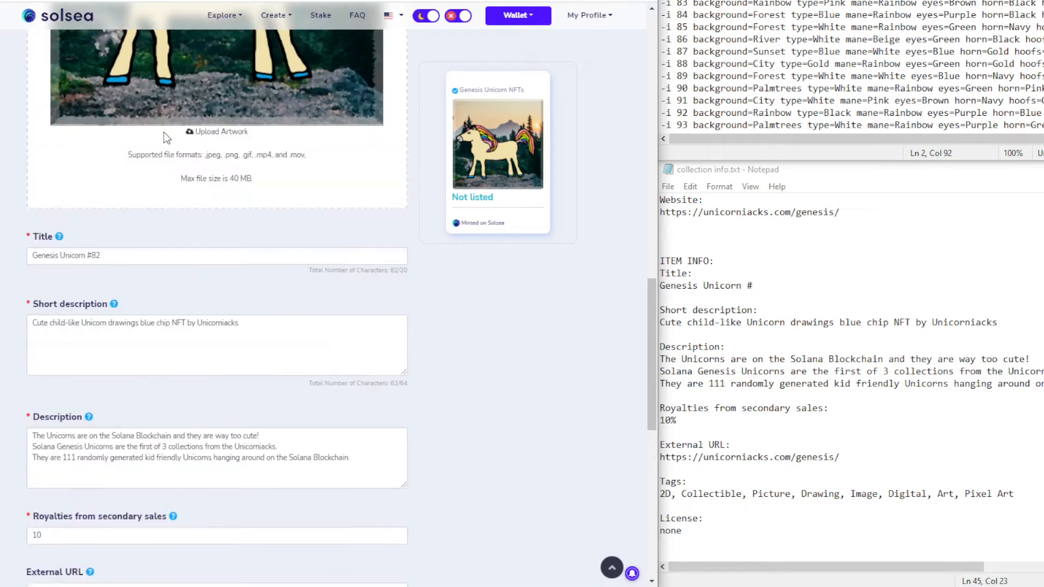
scroll(166, 138, down, 1)
click(737, 4)
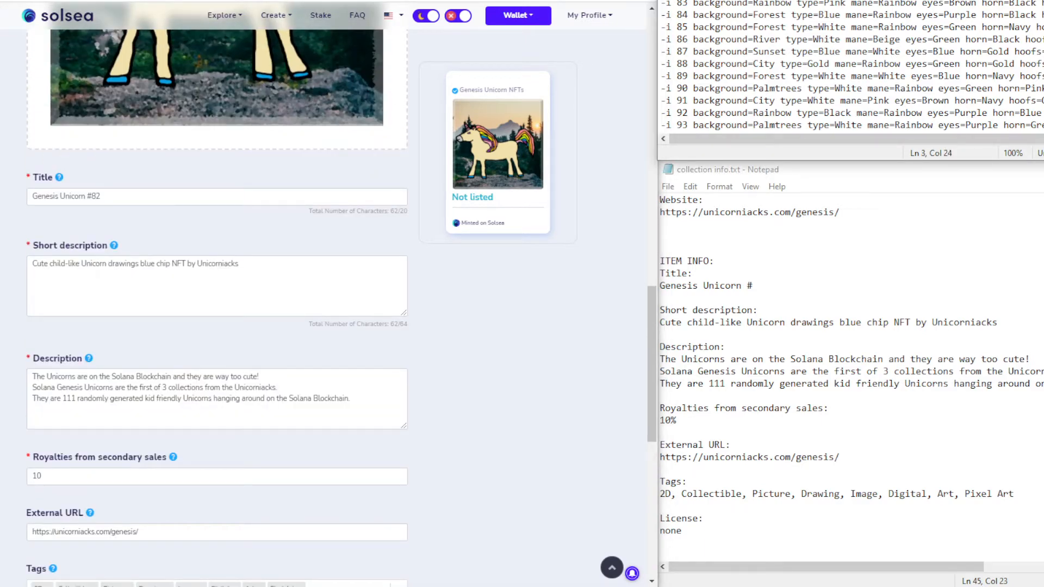
scroll(281, 399, down, 9)
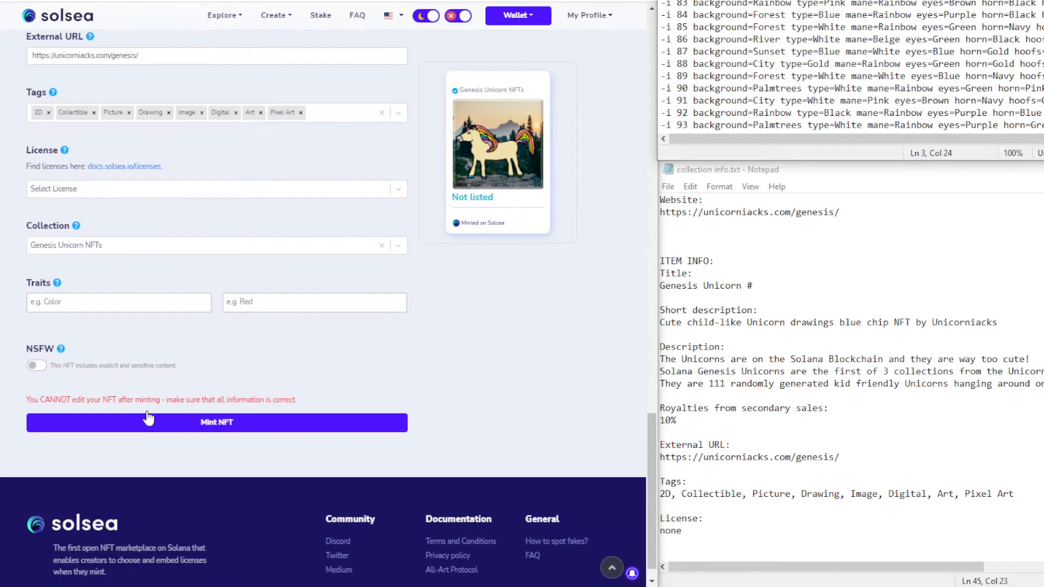
click(103, 305)
text(background=Forest)
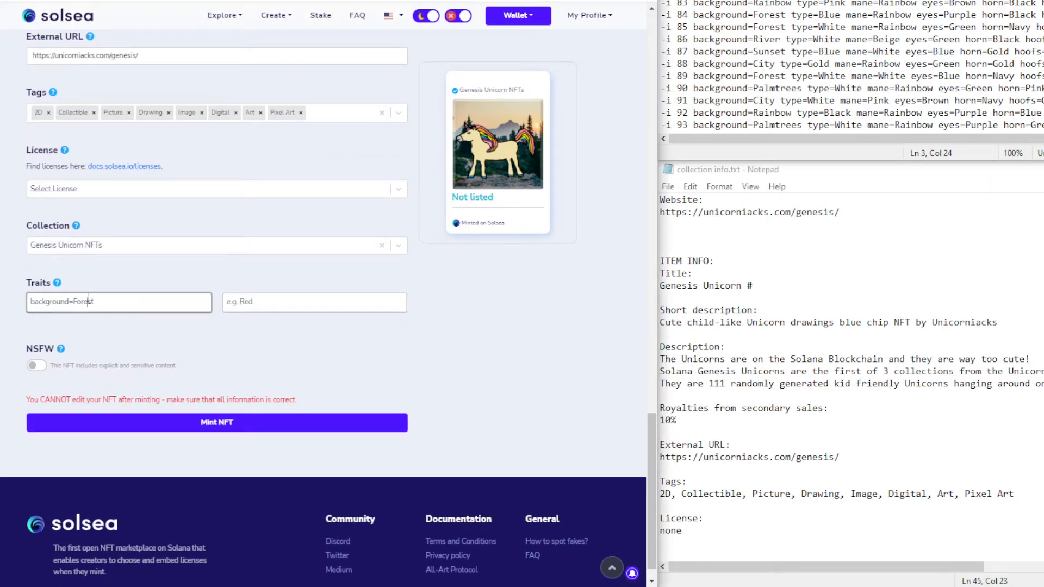
key(ctrl+a)
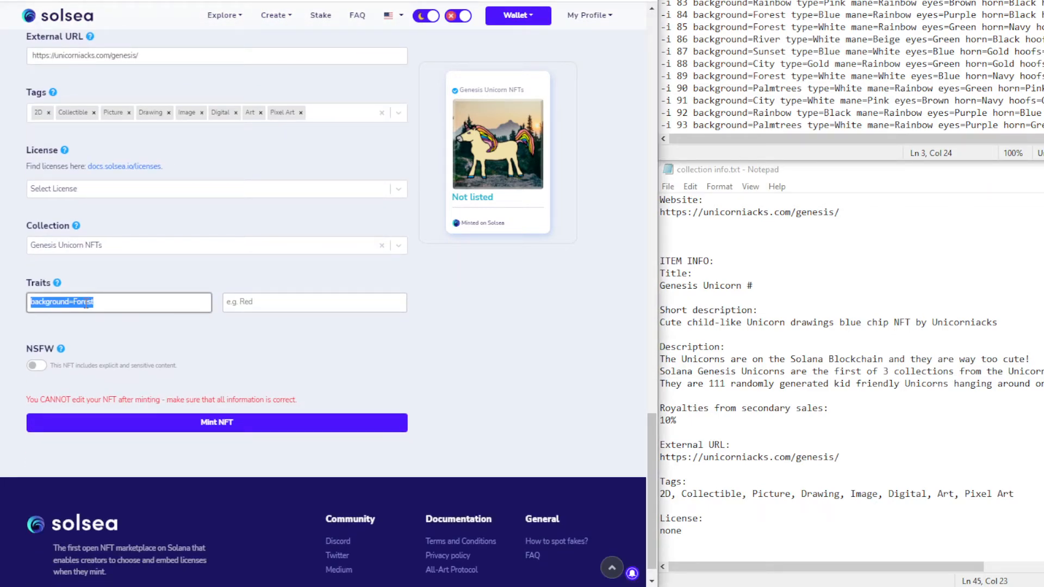
click(86, 304)
double_click(87, 304)
key(BackSpace)
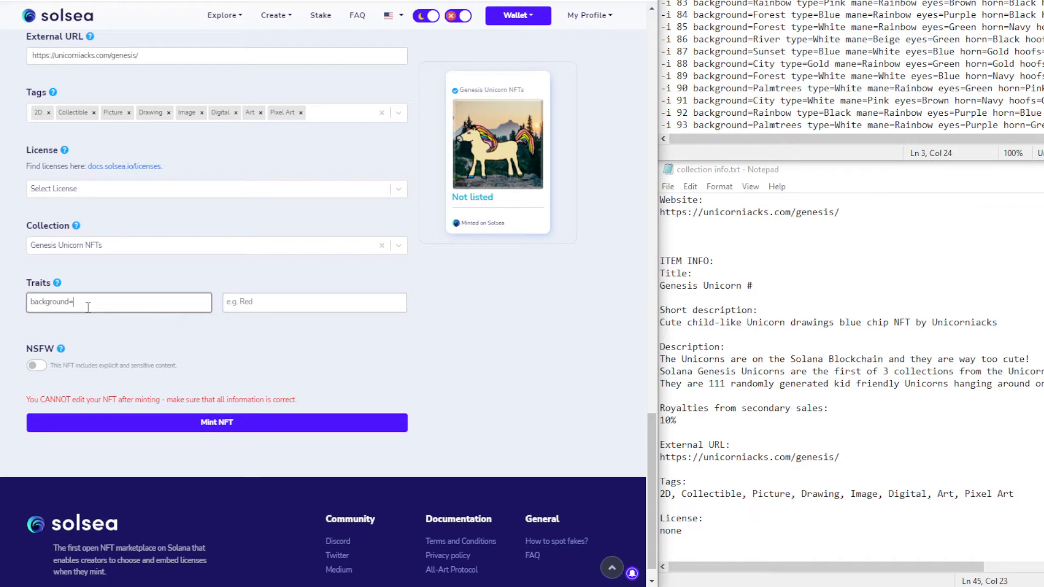
click(235, 300)
text(Forest)
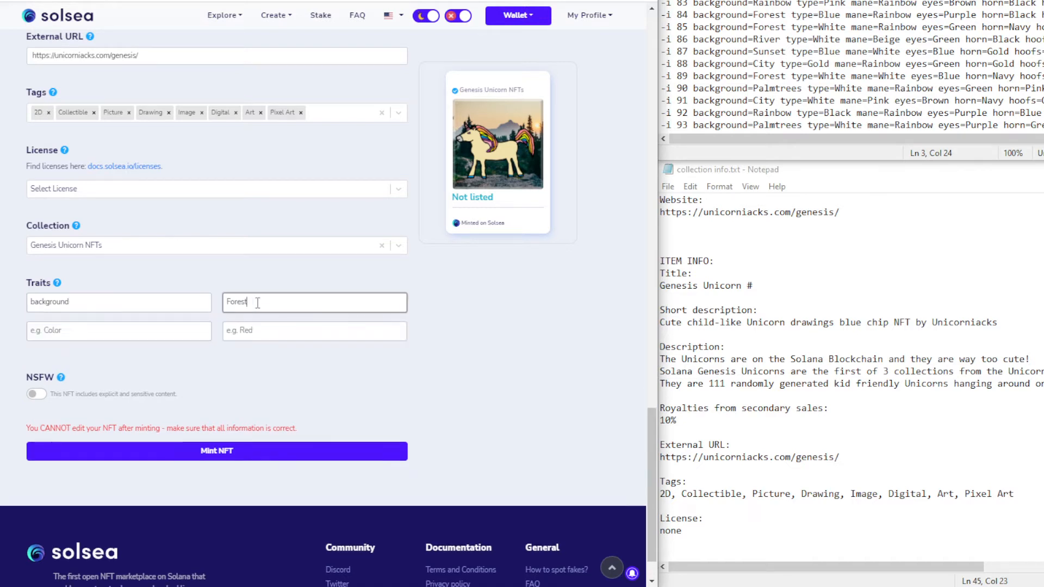
Add the trait type with value Beige
click(829, 3)
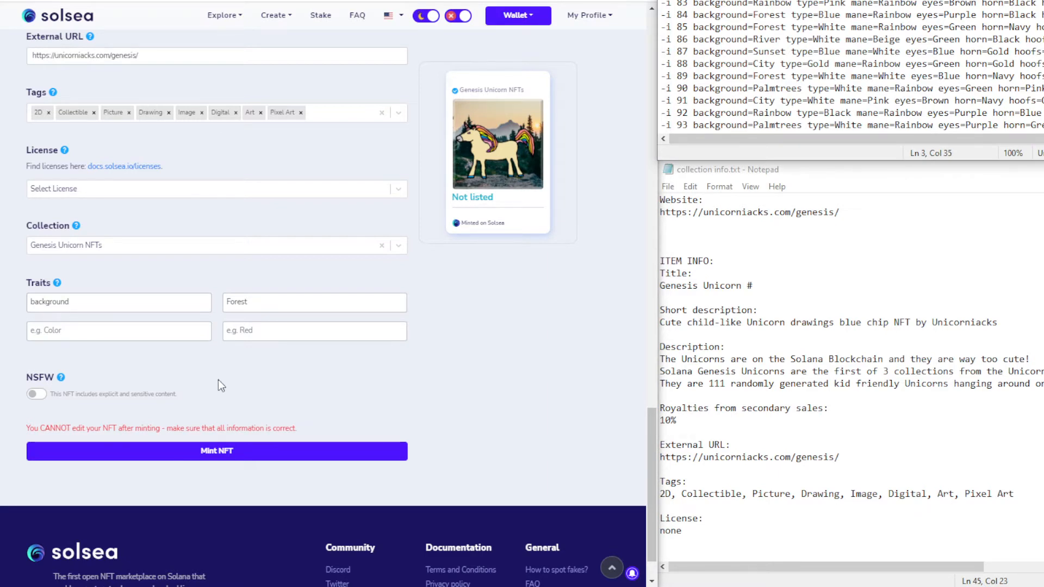
click(99, 333)
text(type=Beige)
double_click(61, 331)
key(BackSpace)
click(234, 330)
text(Beige)
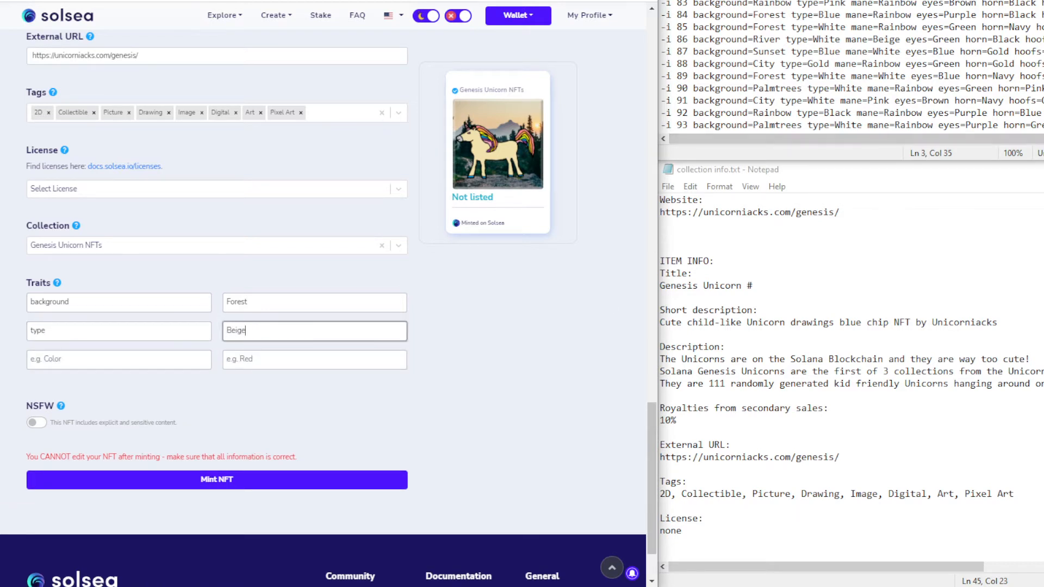
Approve the wallet transaction requests that pop up over the form
click(895, 2)
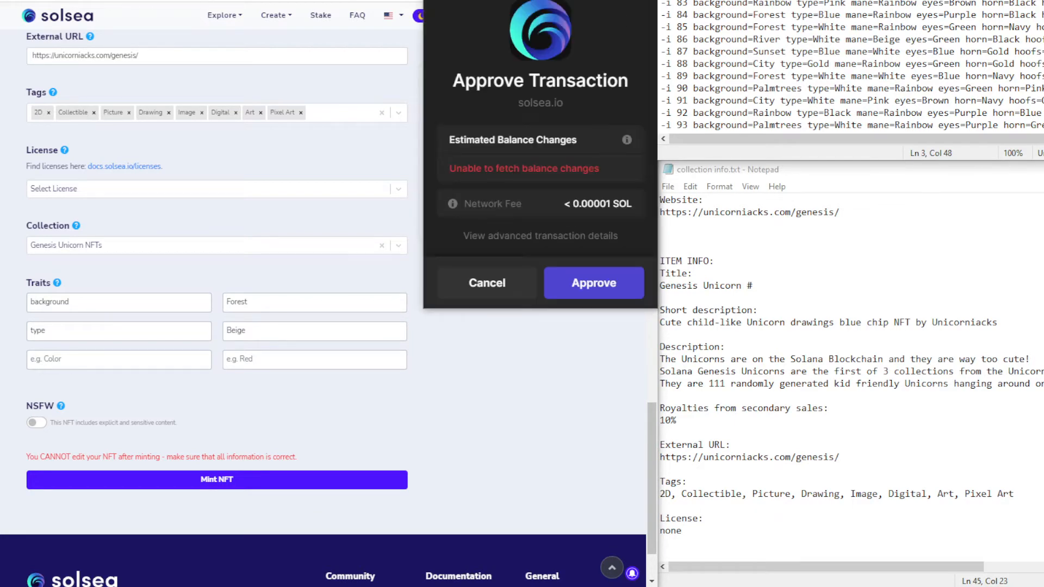
click(578, 278)
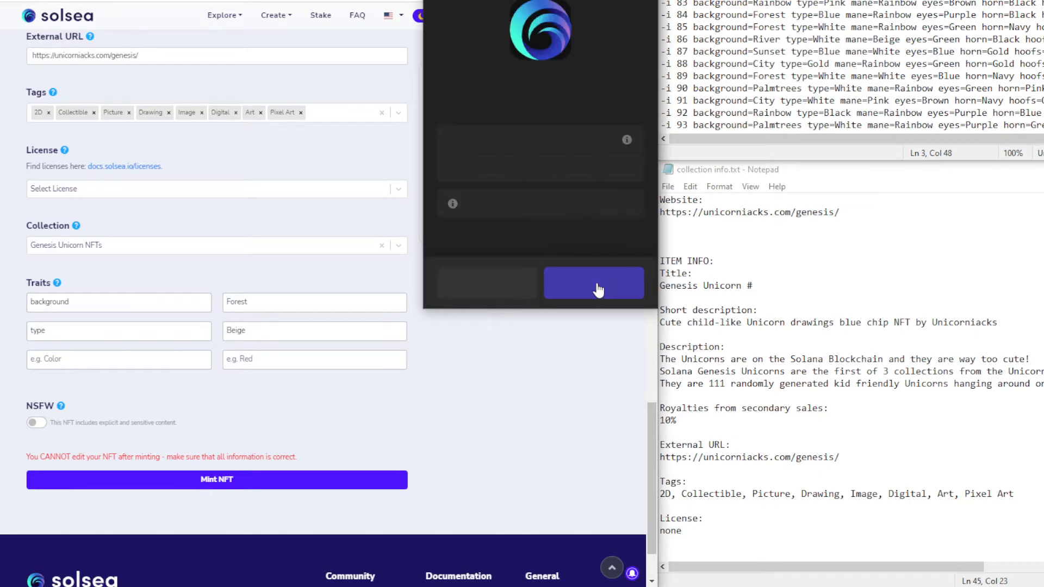
click(596, 286)
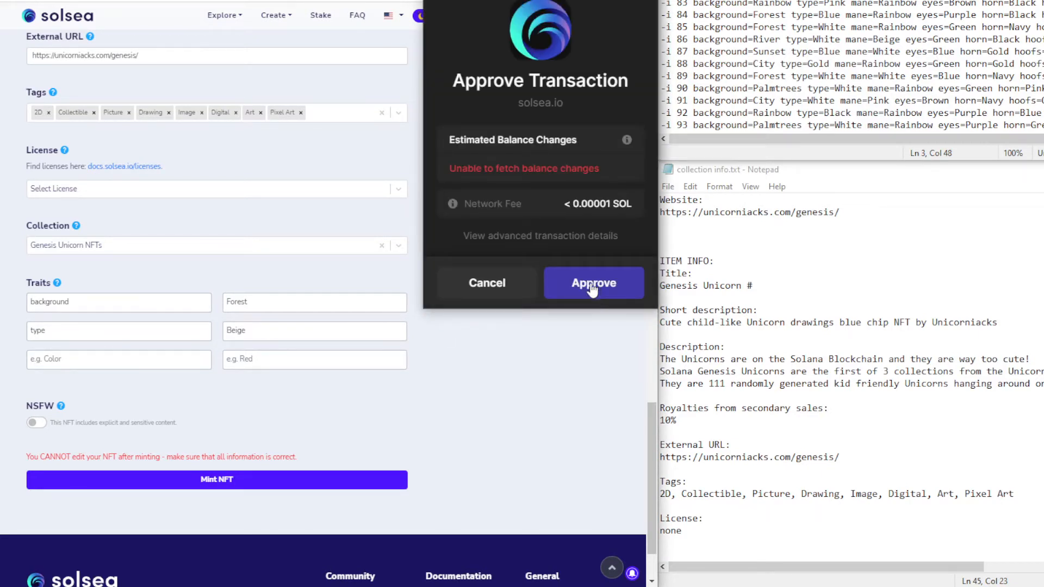
click(70, 360)
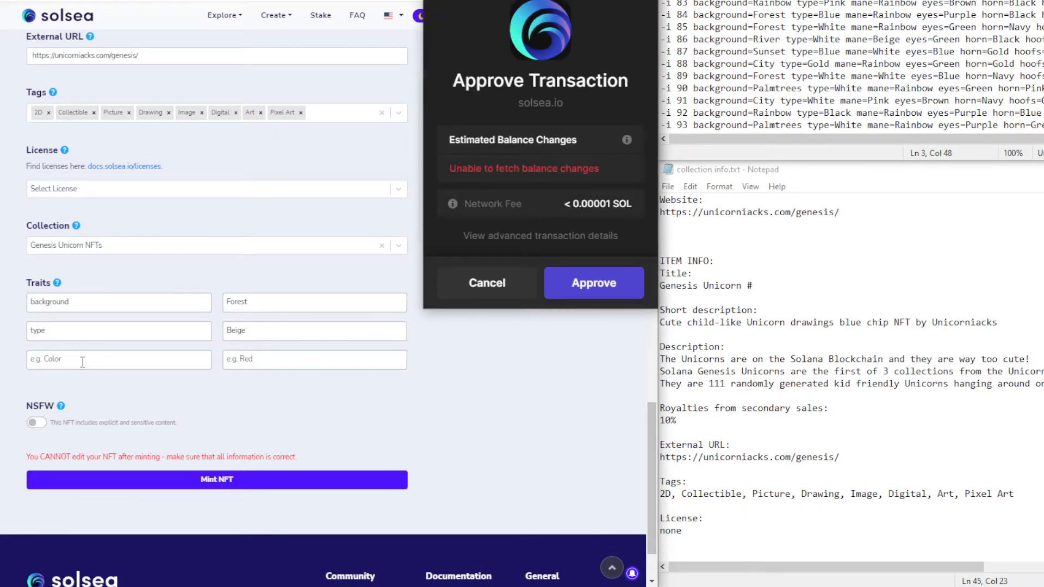
Enter mane as the next trait name, stripping the pasted =Rainbow part
click(82, 362)
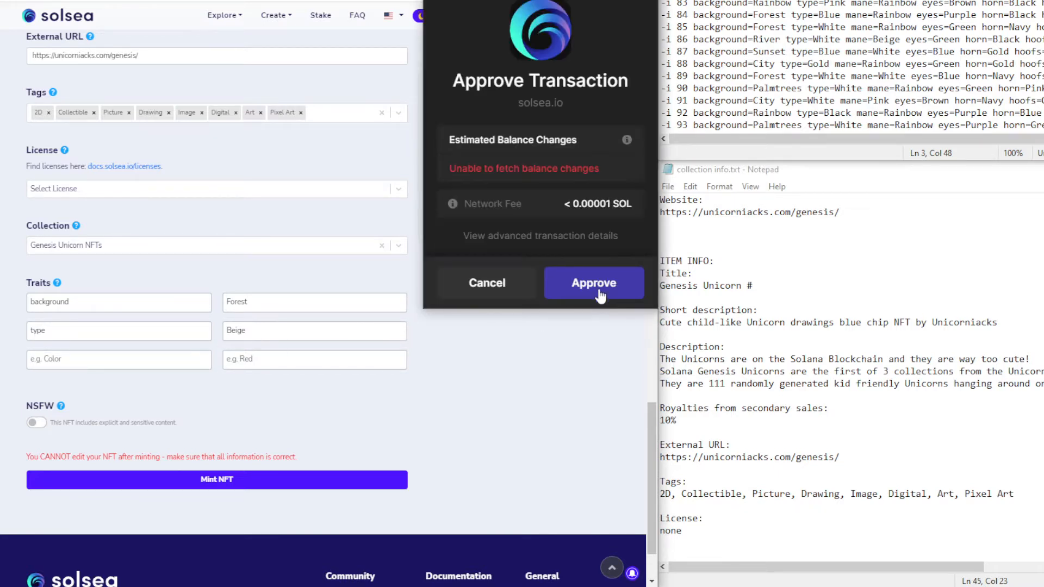
click(111, 359)
text(mane=Rainbow)
double_click(68, 360)
key(ctrl+x)
click(174, 367)
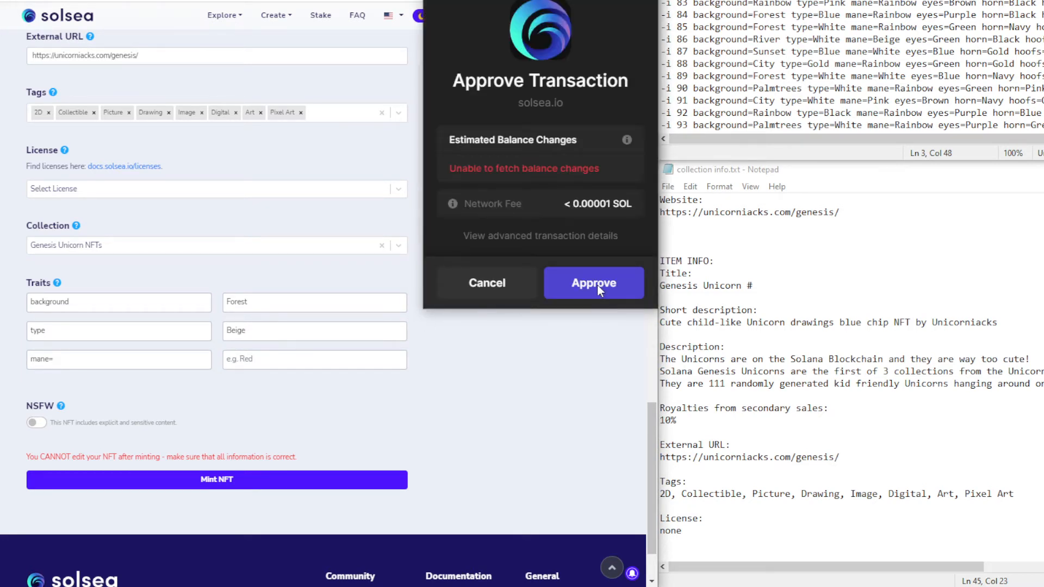
click(205, 353)
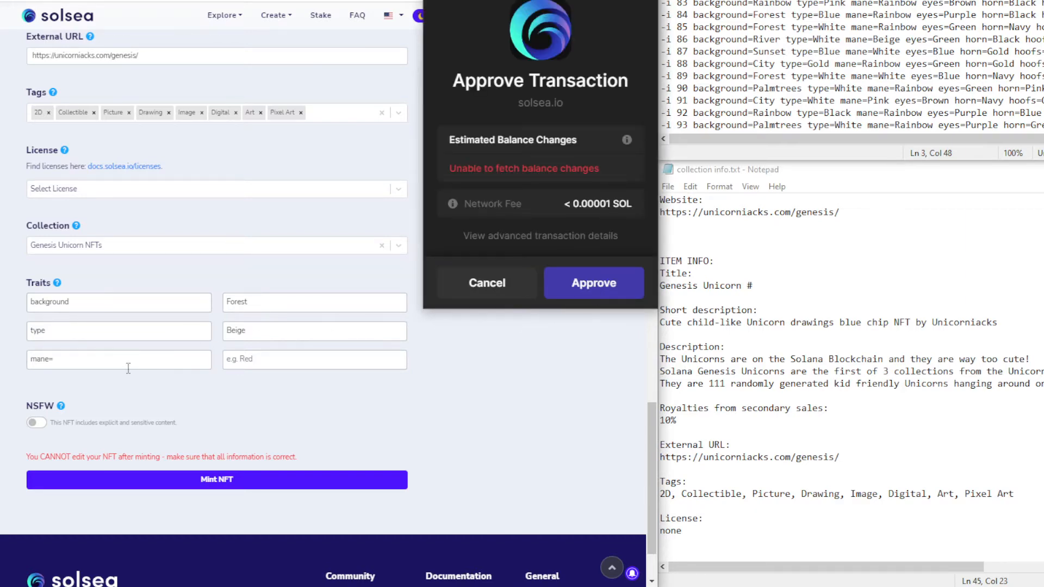
click(119, 364)
key(BackSpace)
click(268, 361)
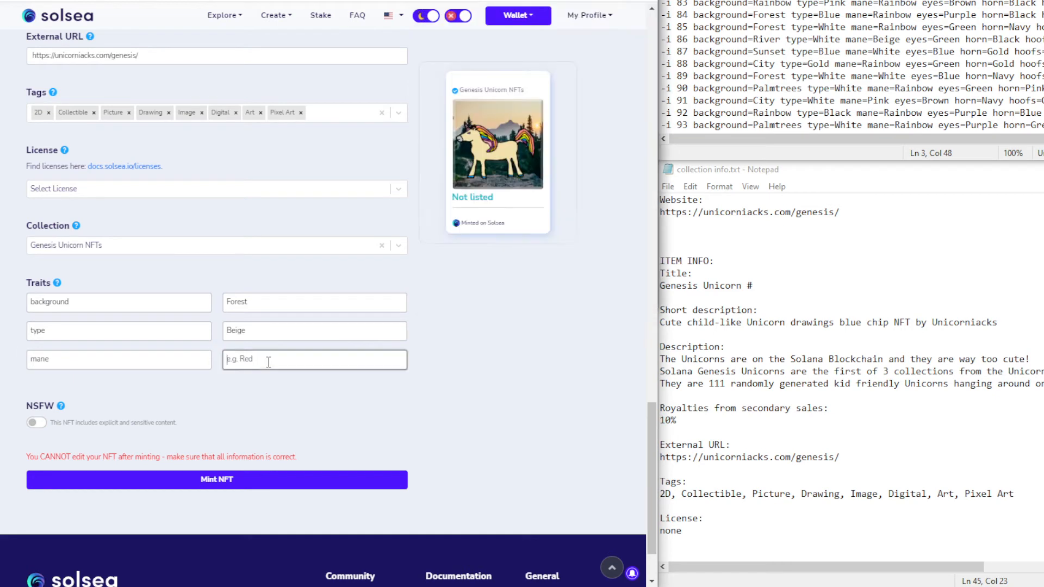
Fill in Rainbow as the mane value and add the trait eyes with value Purple
text(Rainbow)
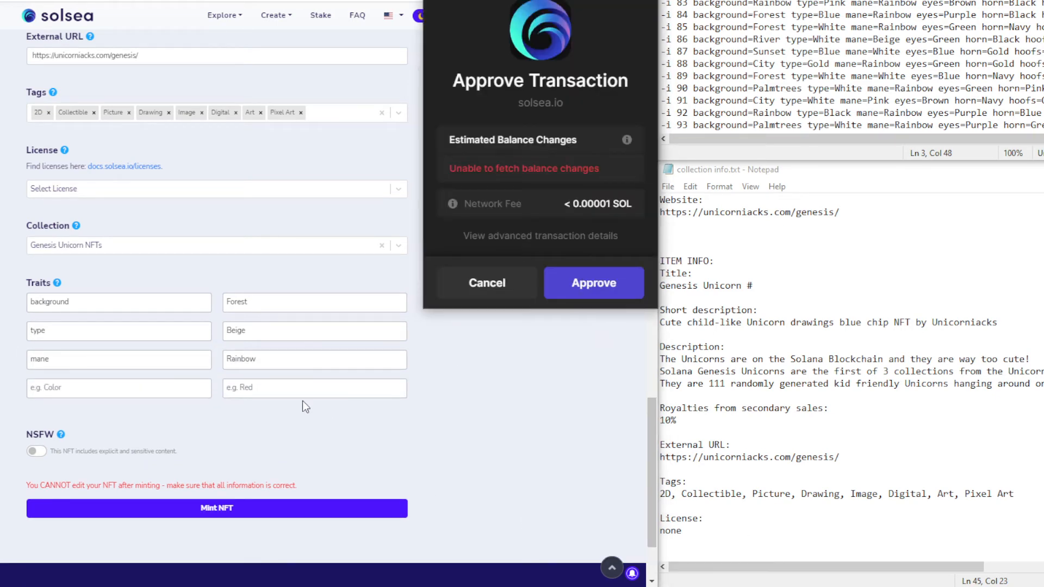
click(90, 386)
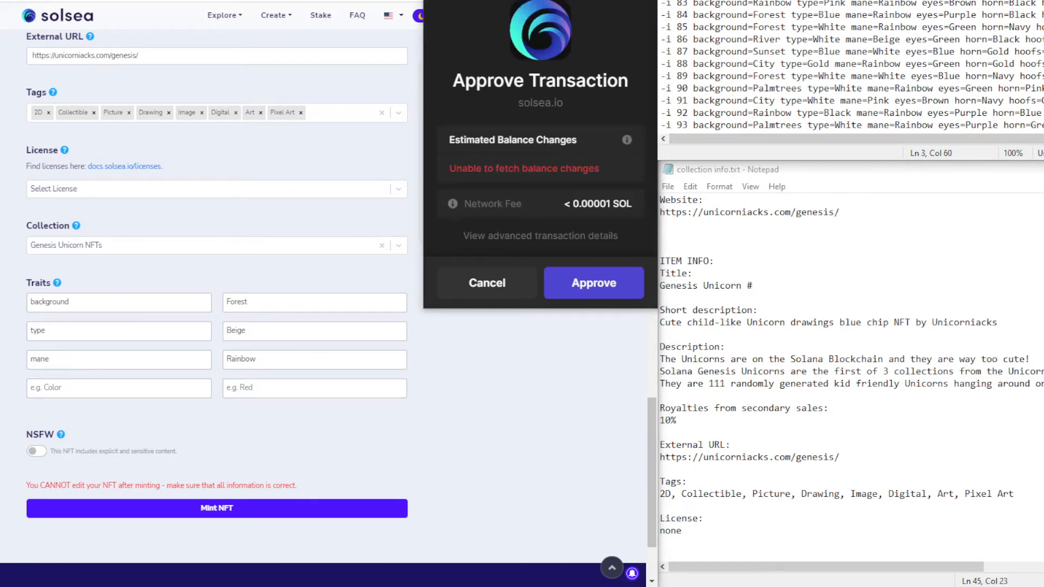
click(49, 385)
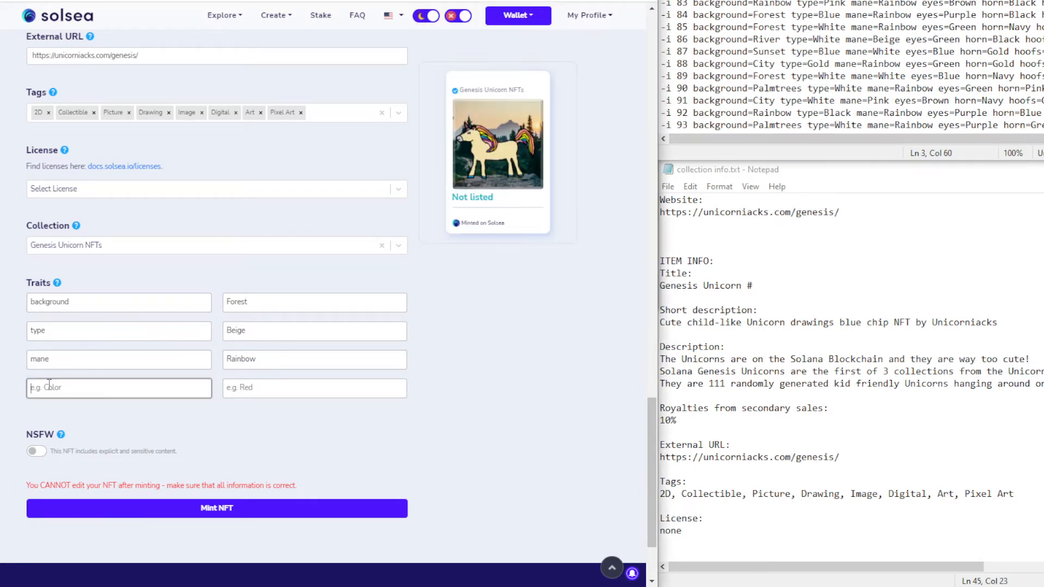
key(ctrl+v)
double_click(60, 386)
key(BackSpace)
click(263, 388)
key(ctrl+v)
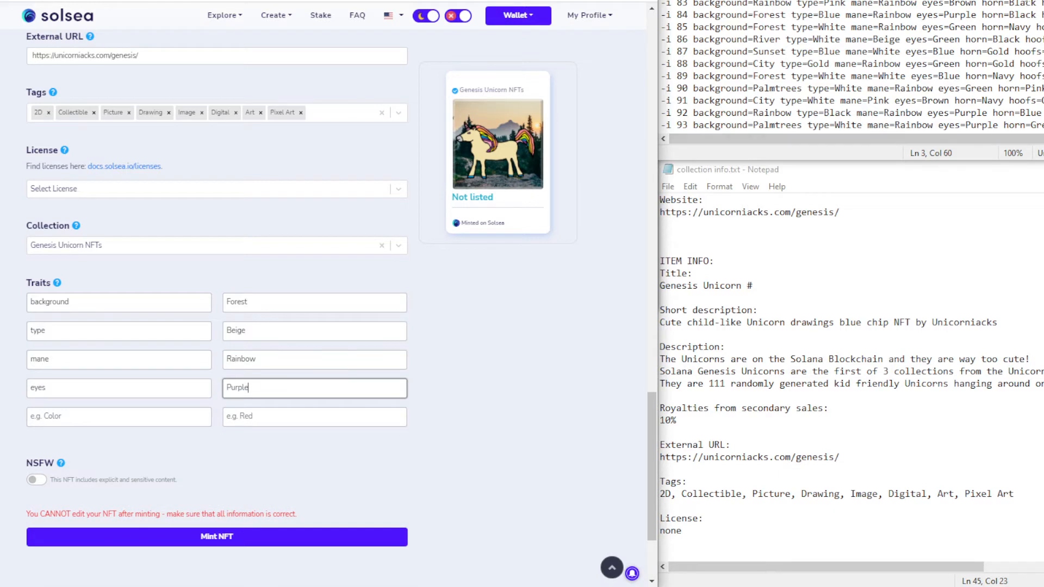
Add the trait horn with value Pink
click(1020, 2)
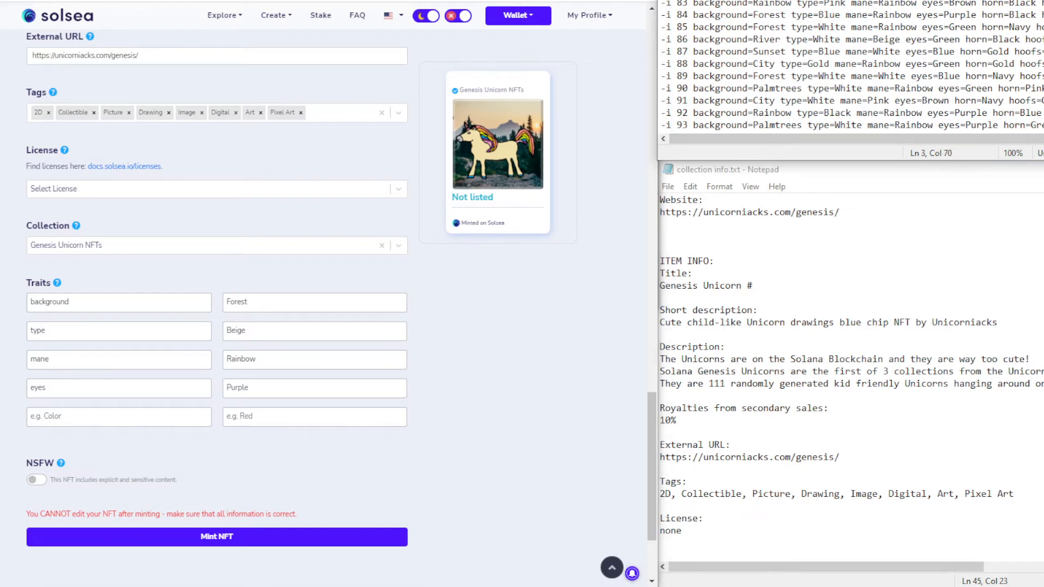
click(56, 416)
key(ctrl+v)
double_click(56, 415)
key(BackSpace)
key(BackSpace)
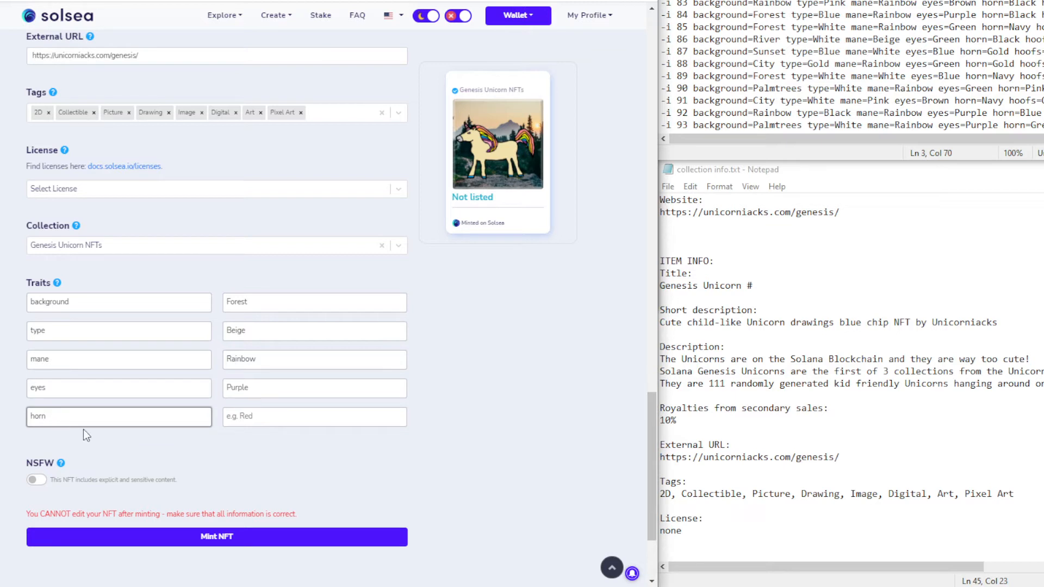
click(276, 418)
text(Pink)
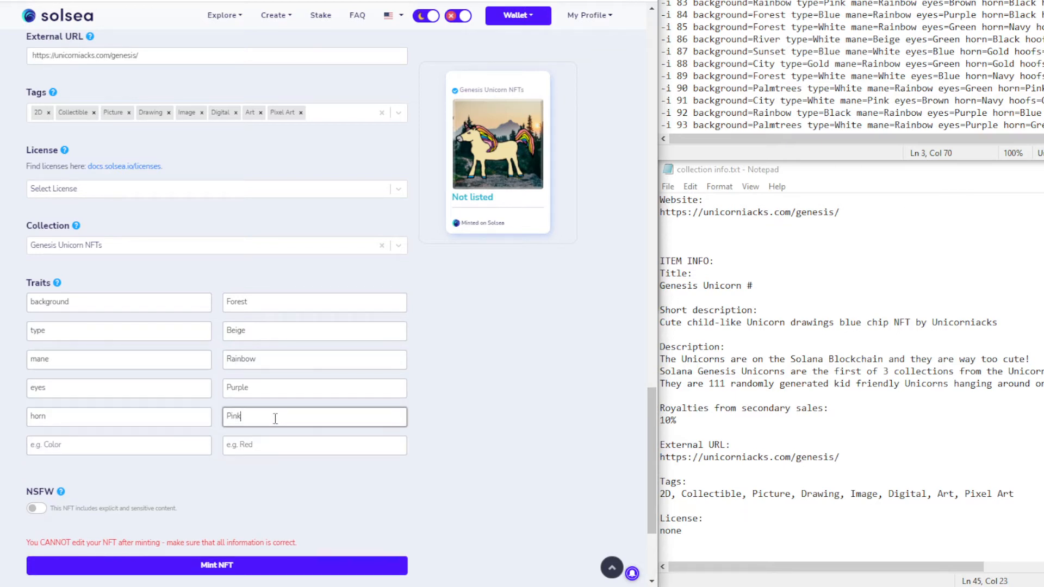
Add the trait hoofs with value Blue
drag(1042, 1, 1043, 1)
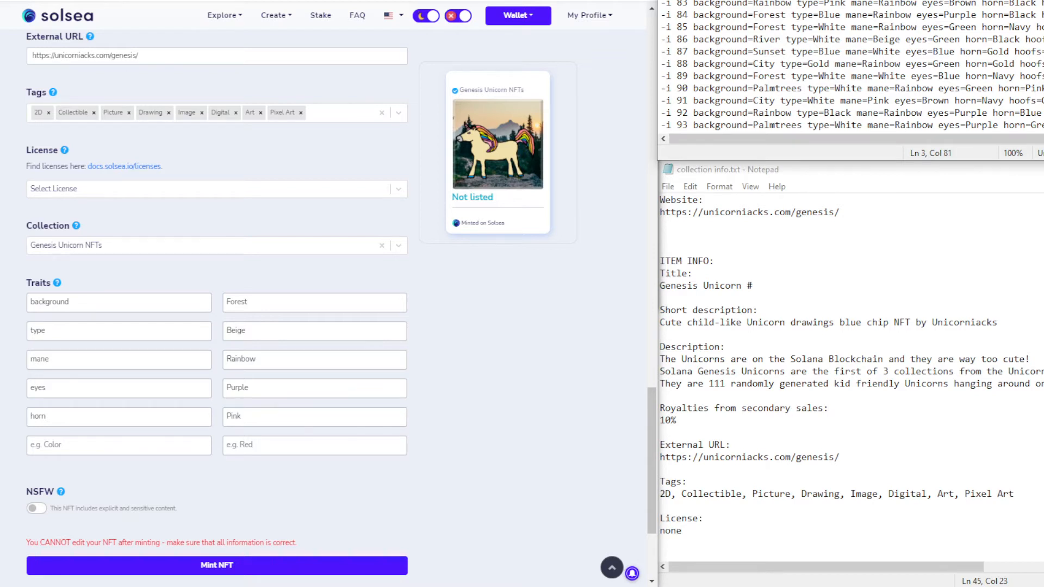
click(48, 442)
key(ctrl+v)
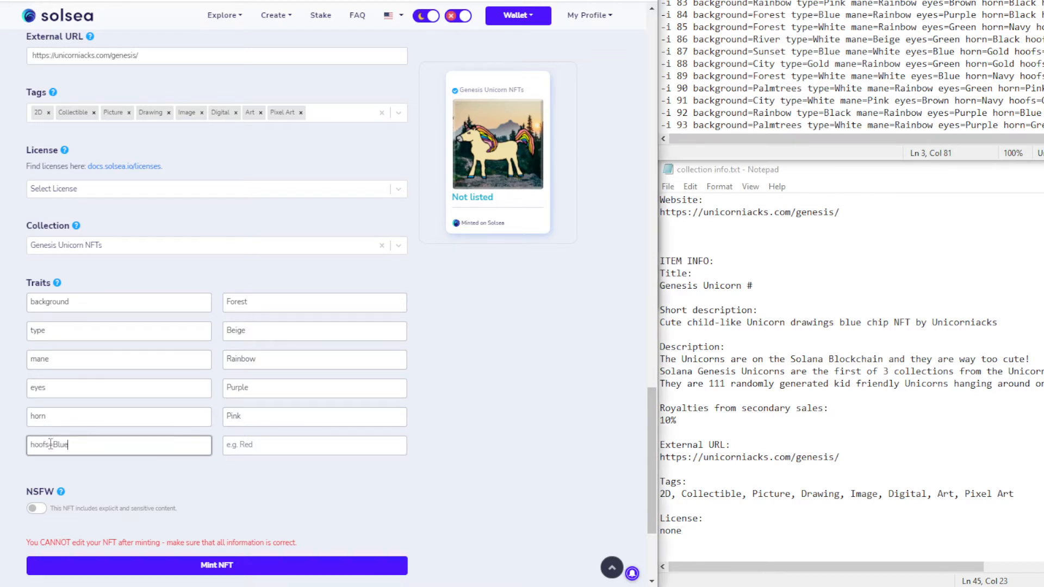
drag(55, 444, 107, 451)
key(BackSpace)
click(276, 444)
text(Blue)
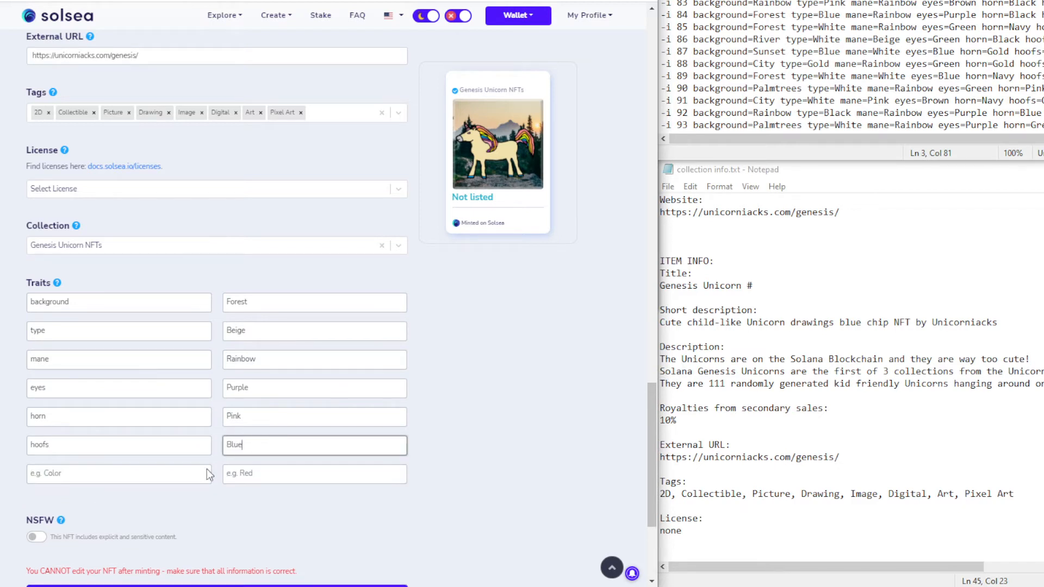
Add the final trait extra with value None
click(137, 475)
text(extra)
key(Tab)
text(None)
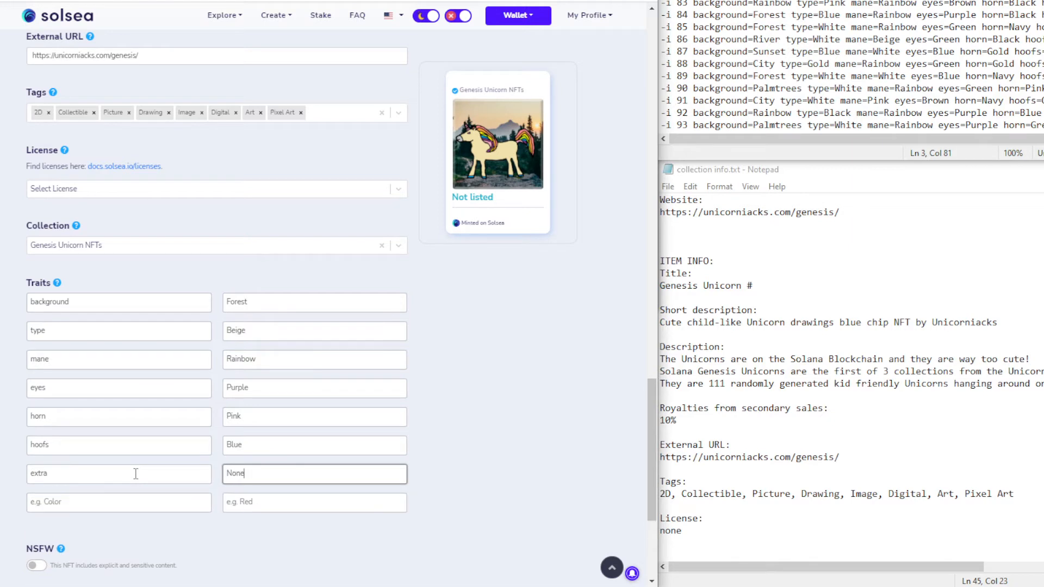
click(478, 466)
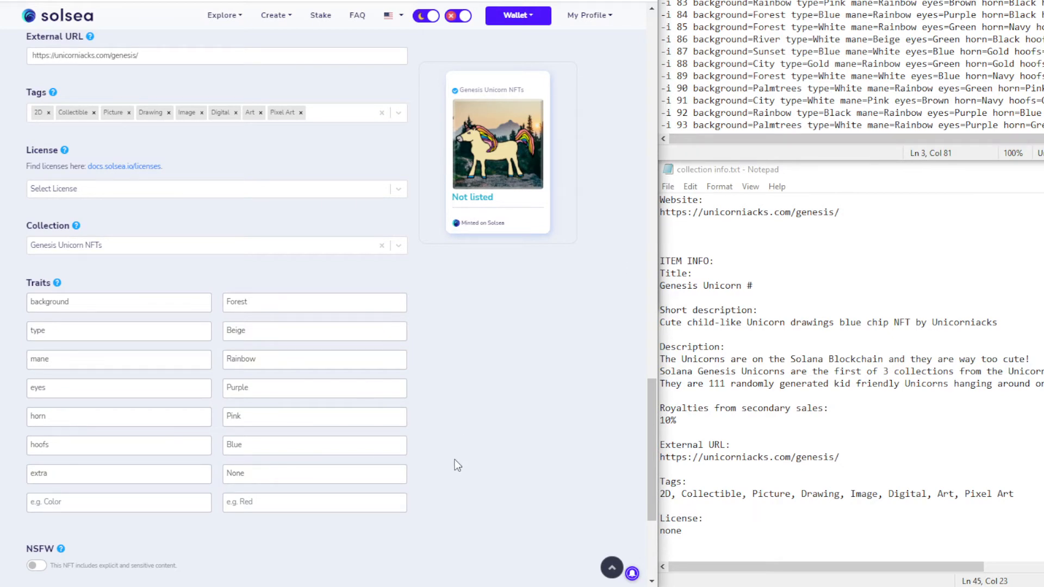
Mint the Forest/Beige unicorn and approve each of the six wallet transaction popups
scroll(256, 321, up, 8)
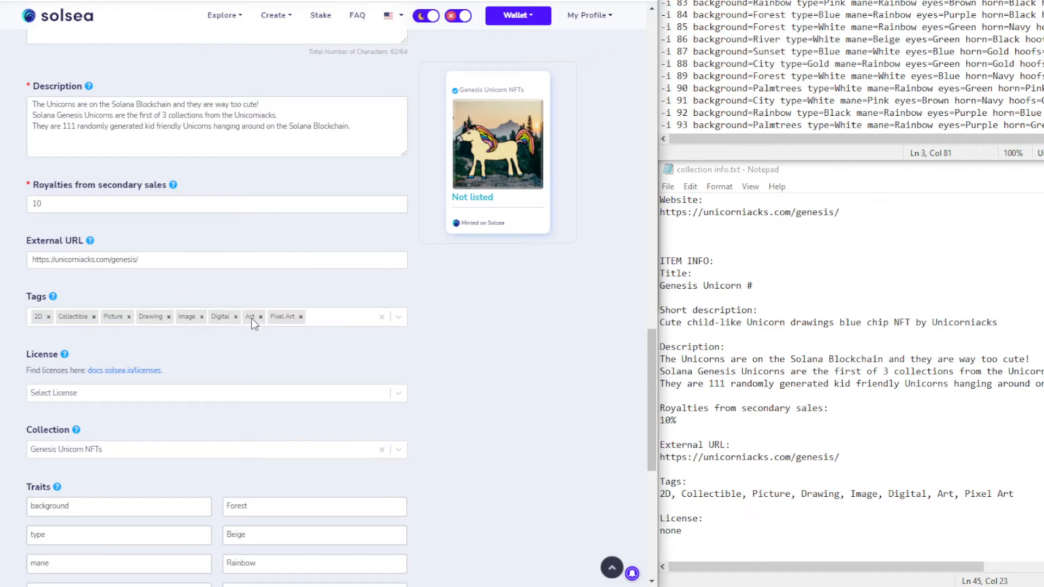
scroll(80, 127, down, 10)
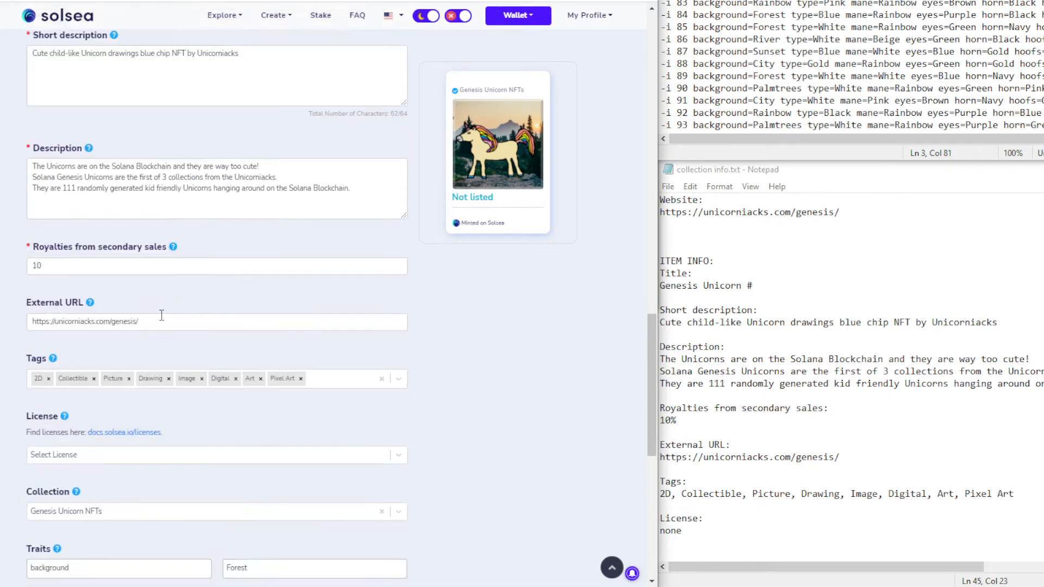
click(230, 492)
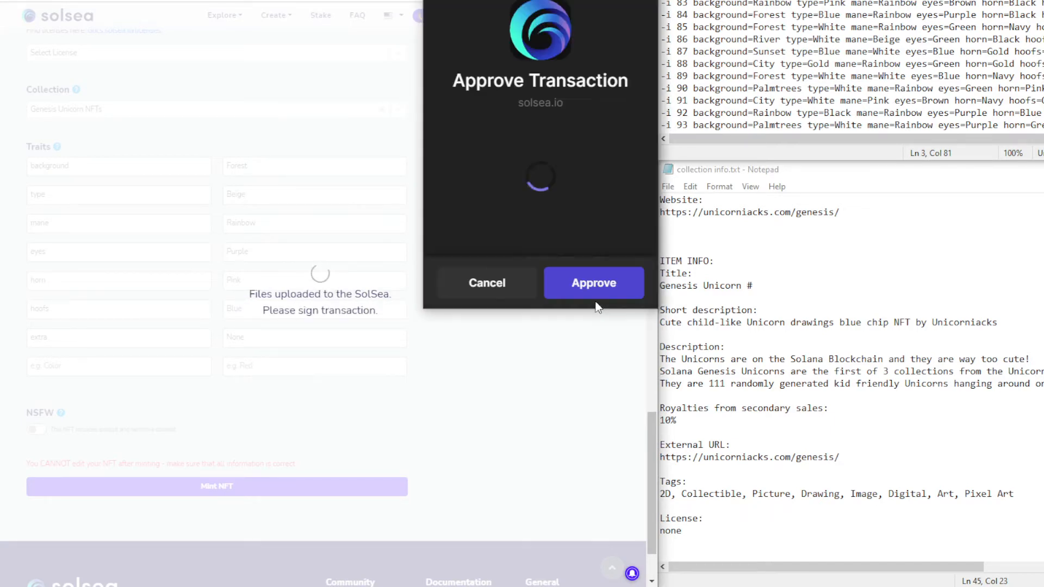
click(598, 283)
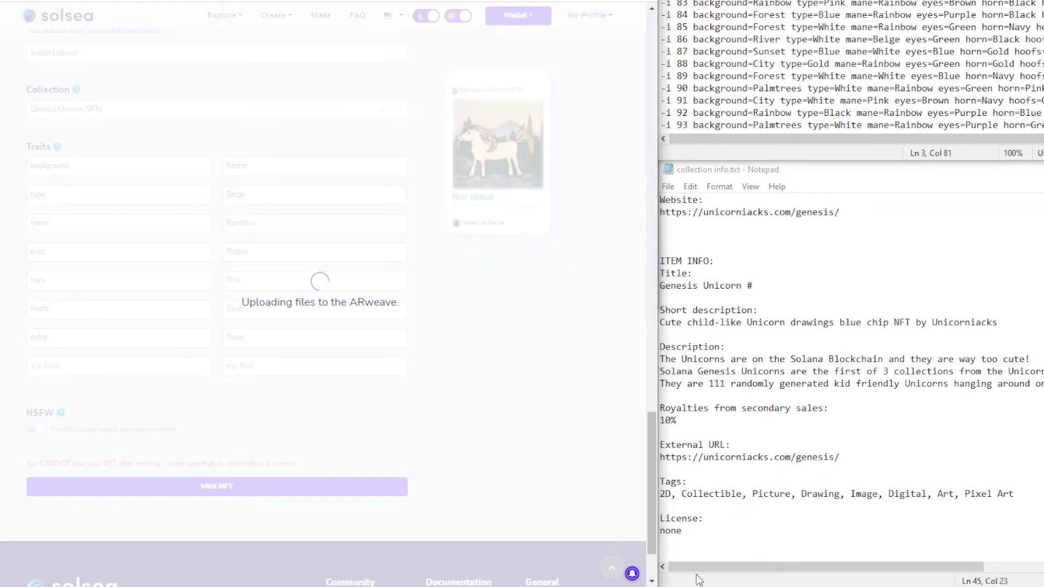
click(594, 288)
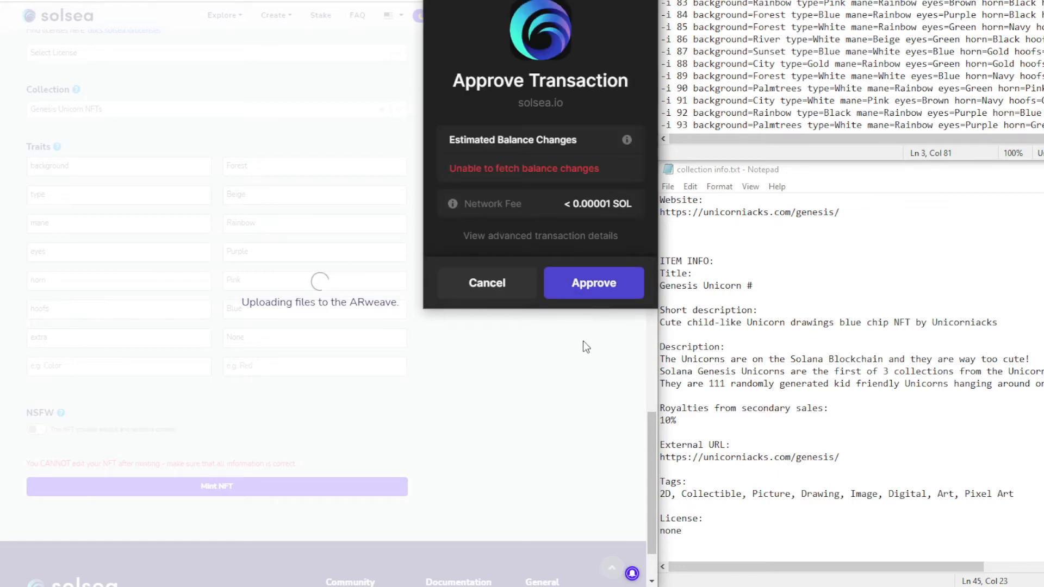
click(590, 296)
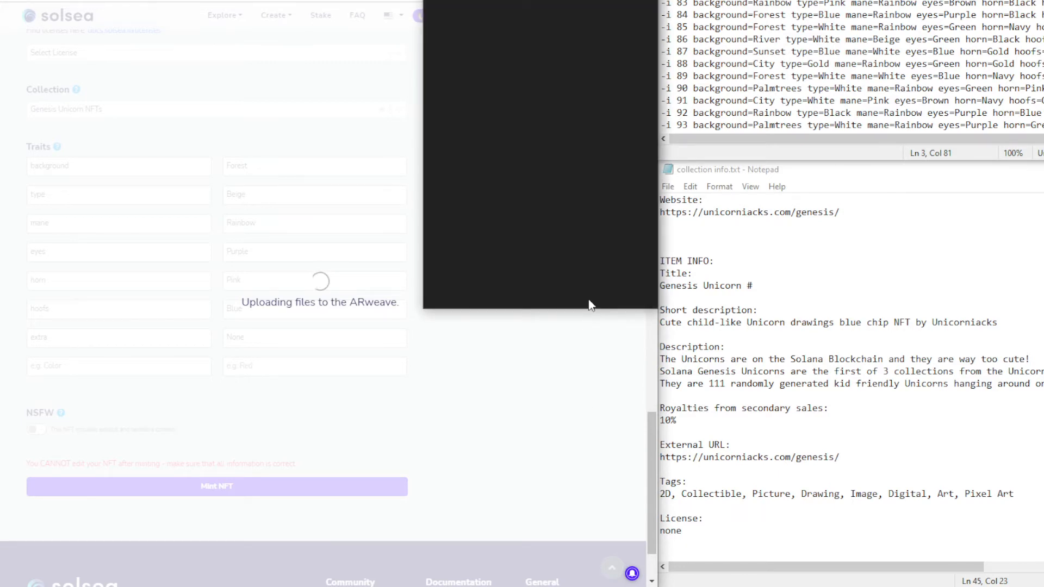
click(593, 284)
click(583, 294)
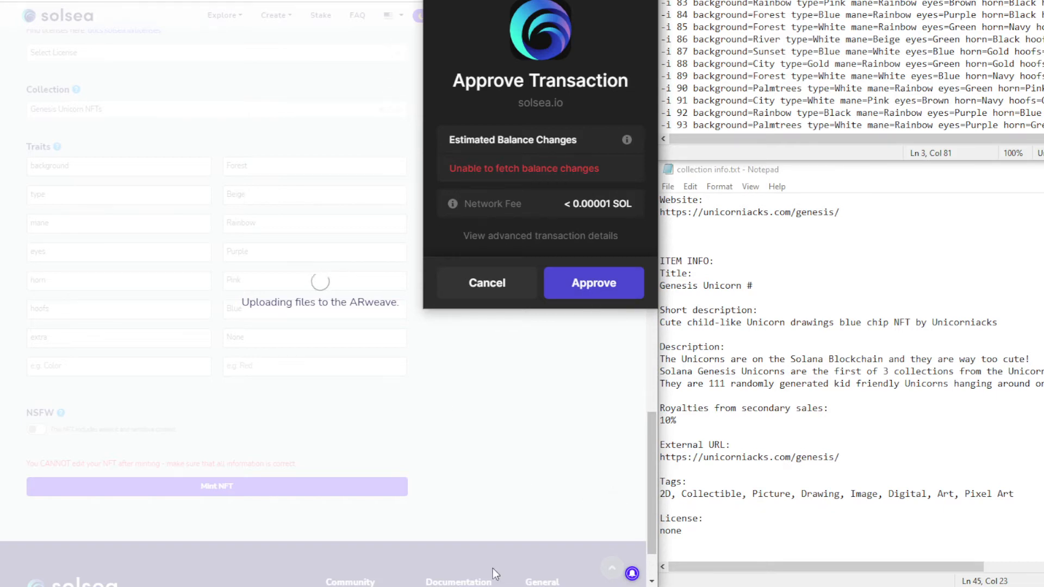
click(458, 517)
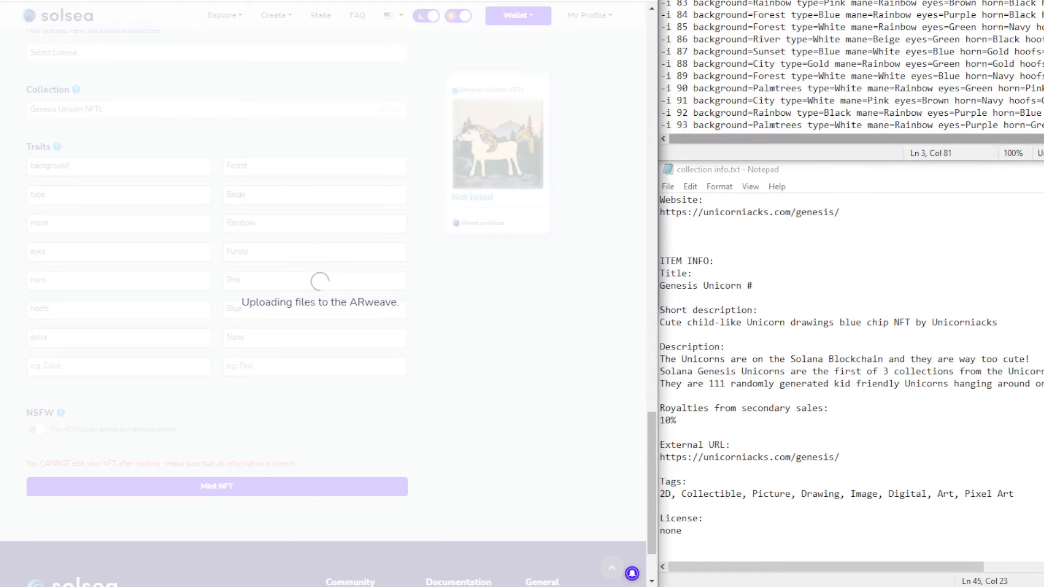
click(647, 0)
Close the extra Chrome window with Alt+F4 to get back to the unicorn's mint form
click(533, 5)
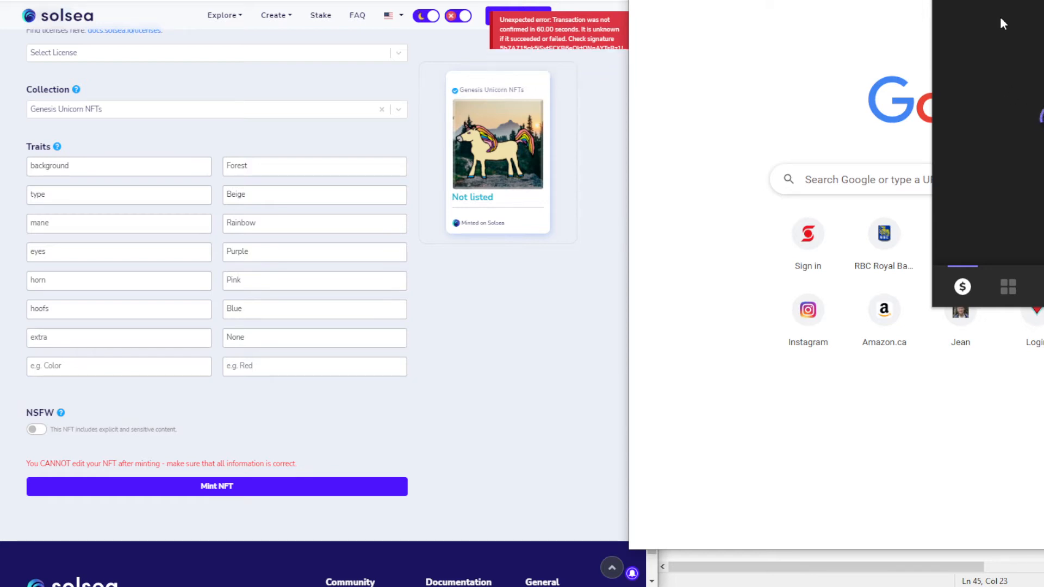
key(alt+F4)
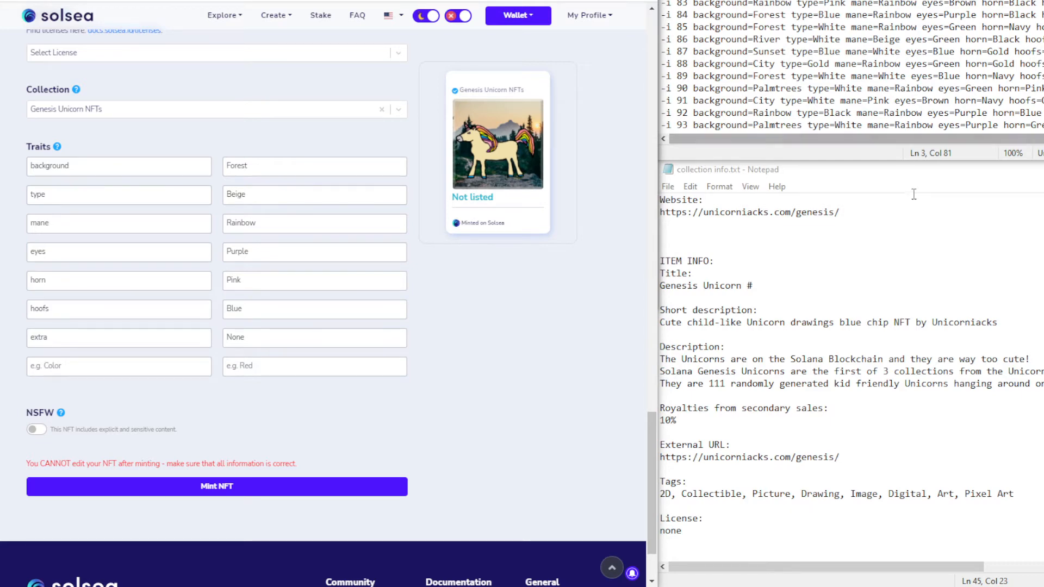
Retry Mint NFT for the Forest/Beige unicorn and approve the three wallet transactions
scroll(525, 409, up, 1)
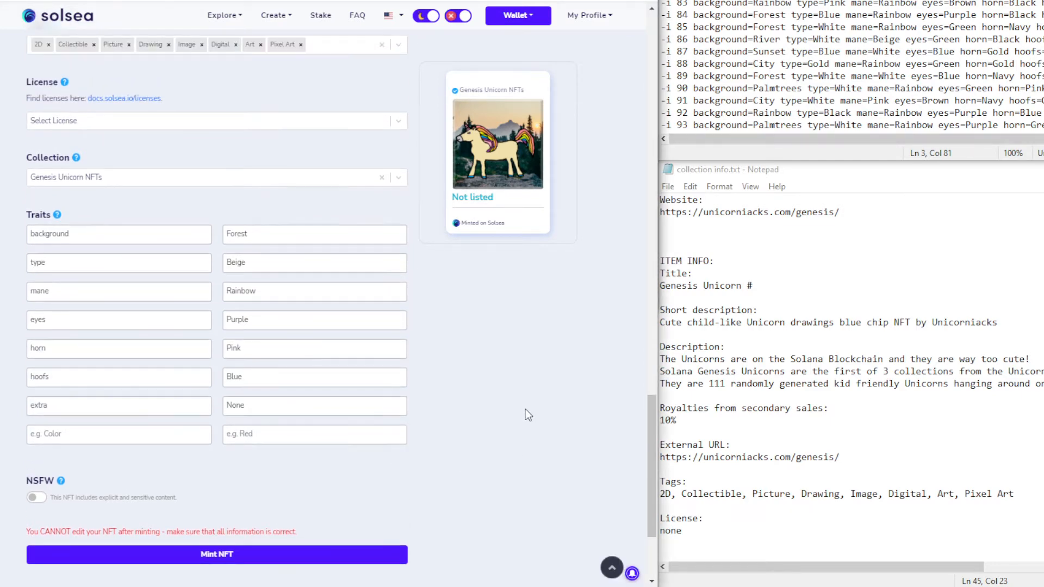
scroll(525, 409, down, 3)
click(239, 398)
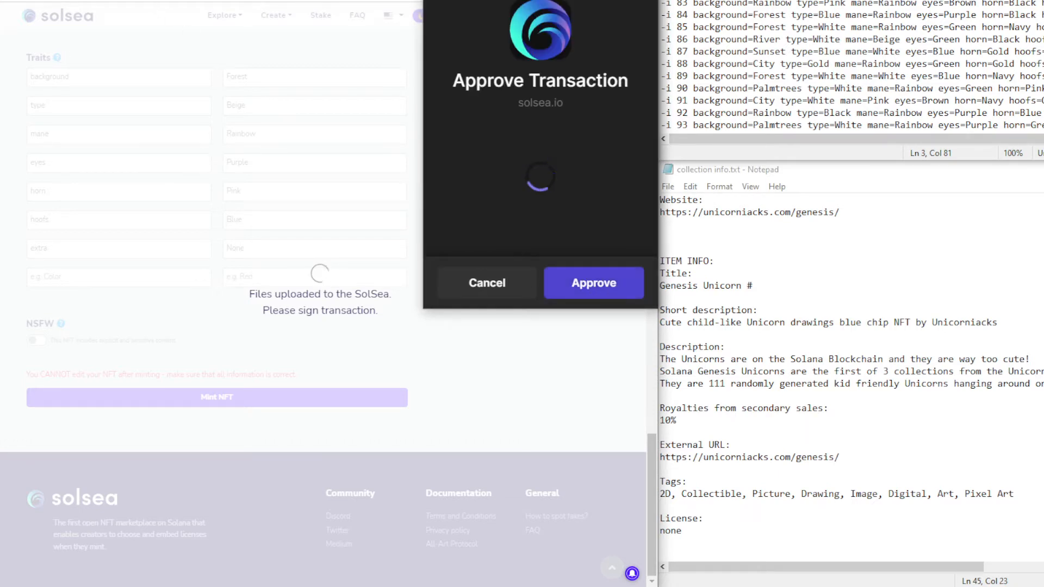
click(594, 283)
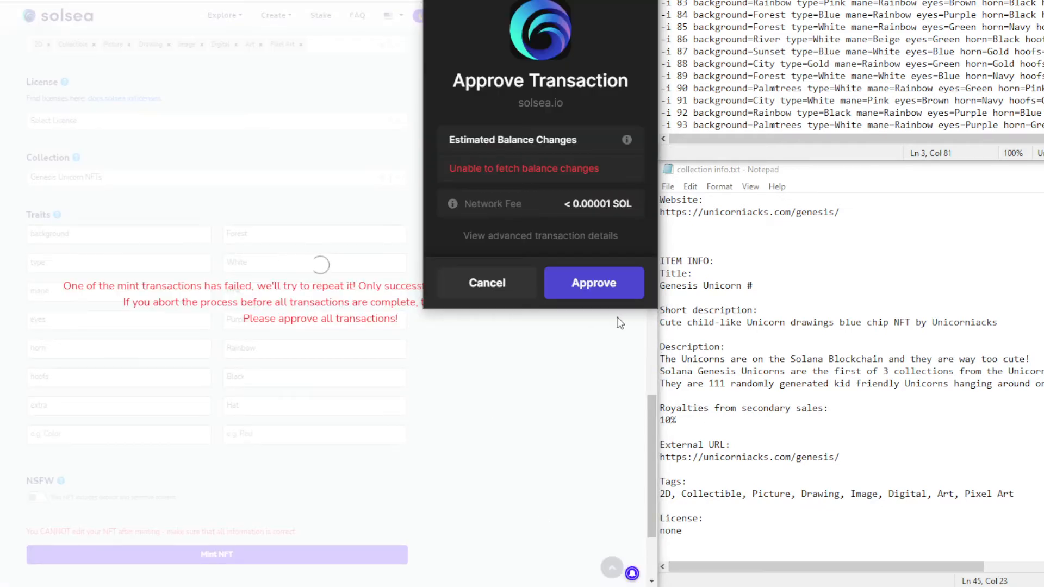
click(594, 283)
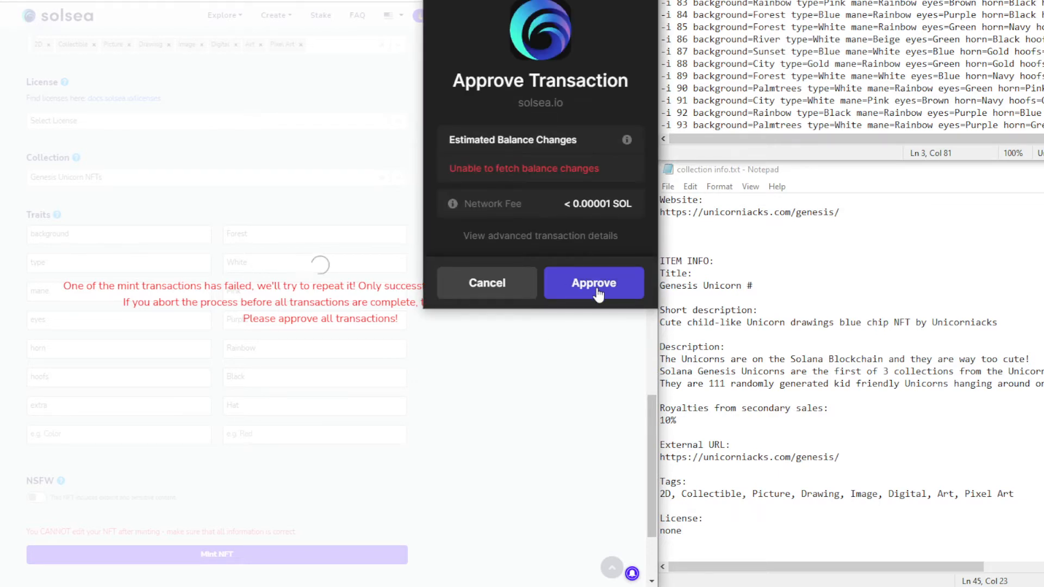
click(587, 285)
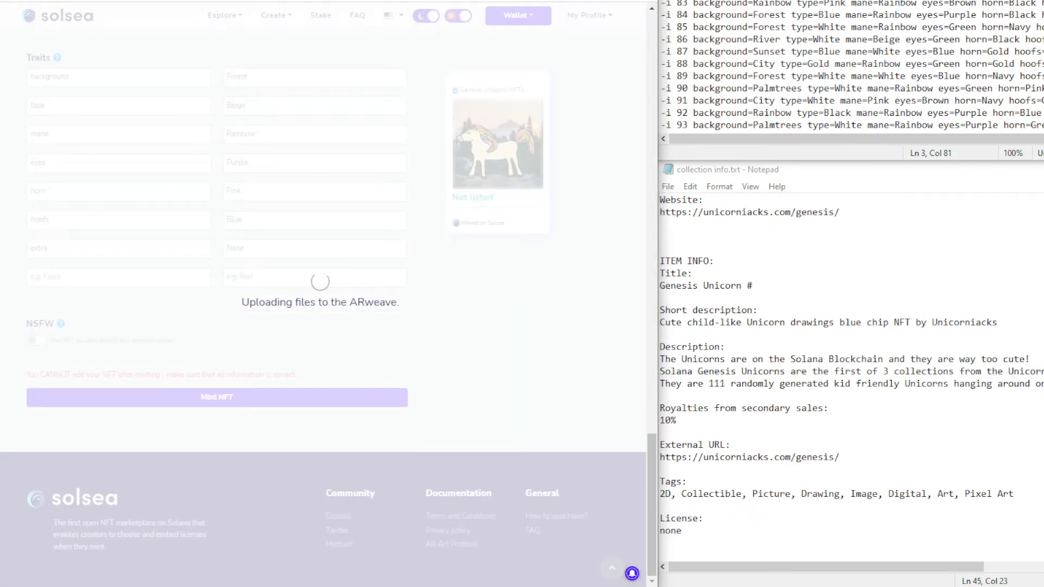
scroll(416, 282, up, 8)
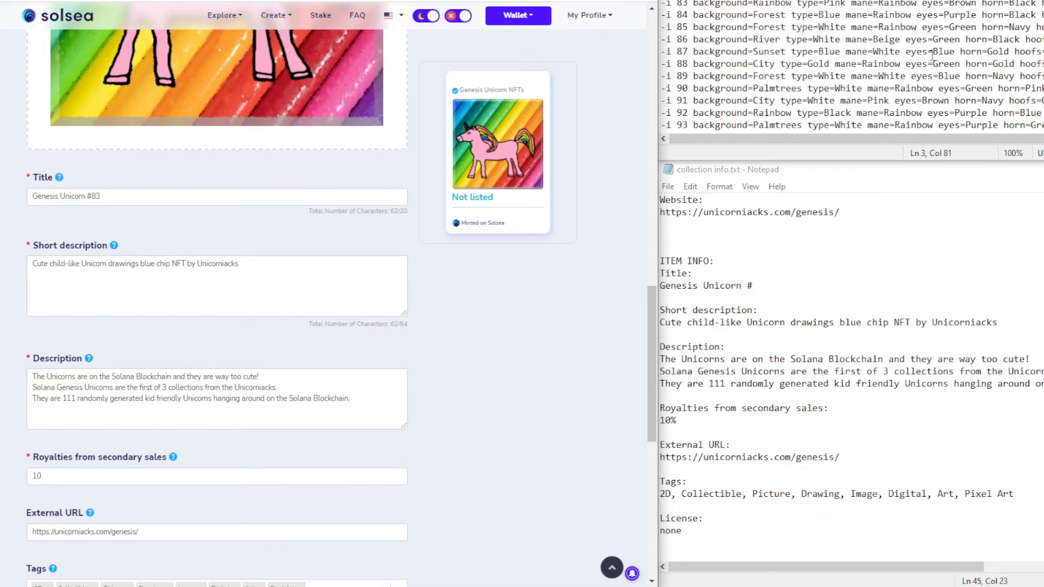
Add unicorn 83's first trait, background, with value Rainbow
click(689, 3)
drag(691, 3, 788, 6)
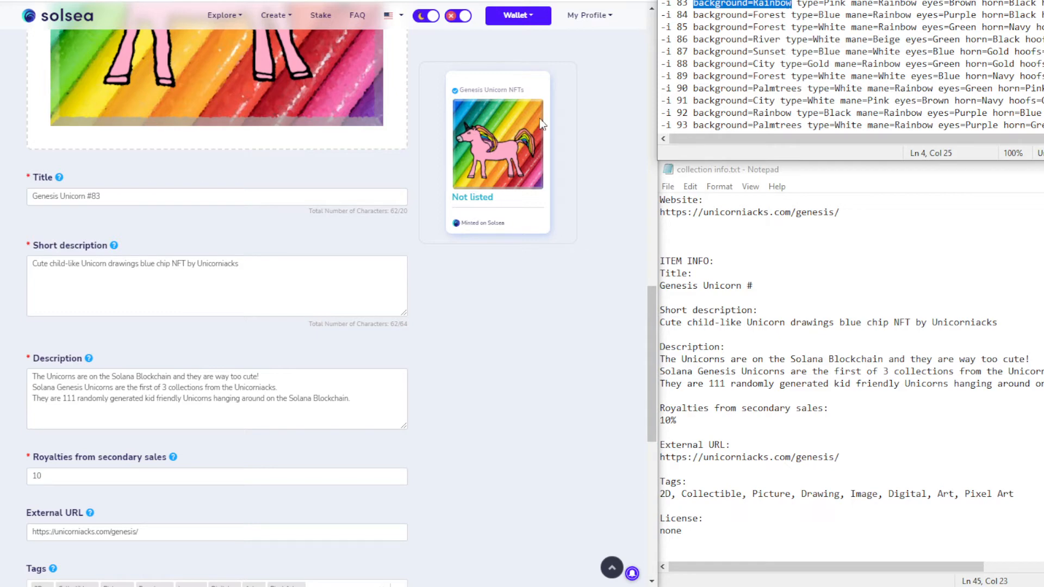
scroll(275, 388, down, 5)
scroll(276, 389, down, 2)
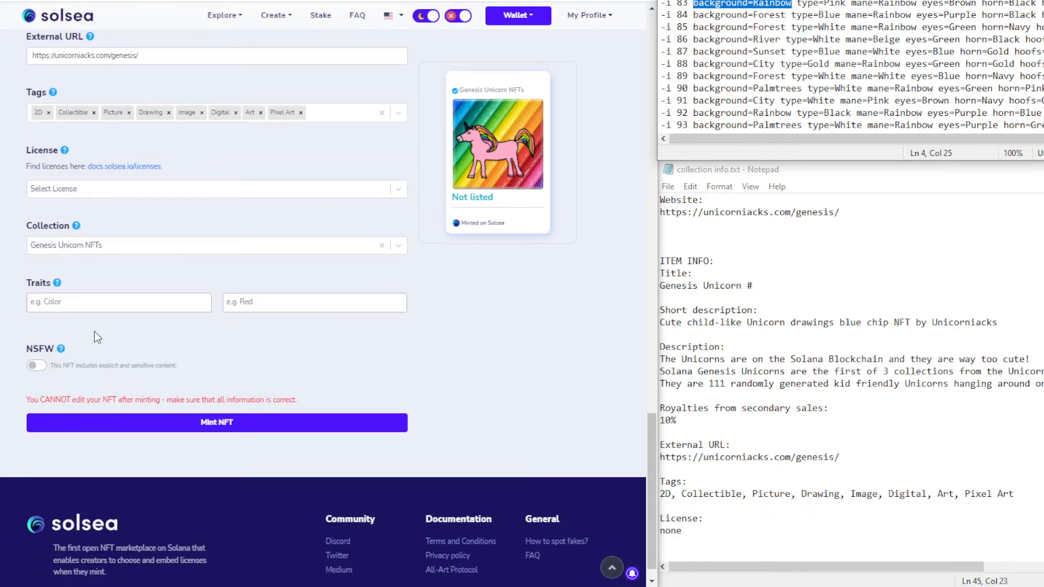
click(94, 302)
text(background=Rainbow)
double_click(81, 302)
key(BackSpace)
key(BackSpace)
click(262, 305)
text(Rainbow)
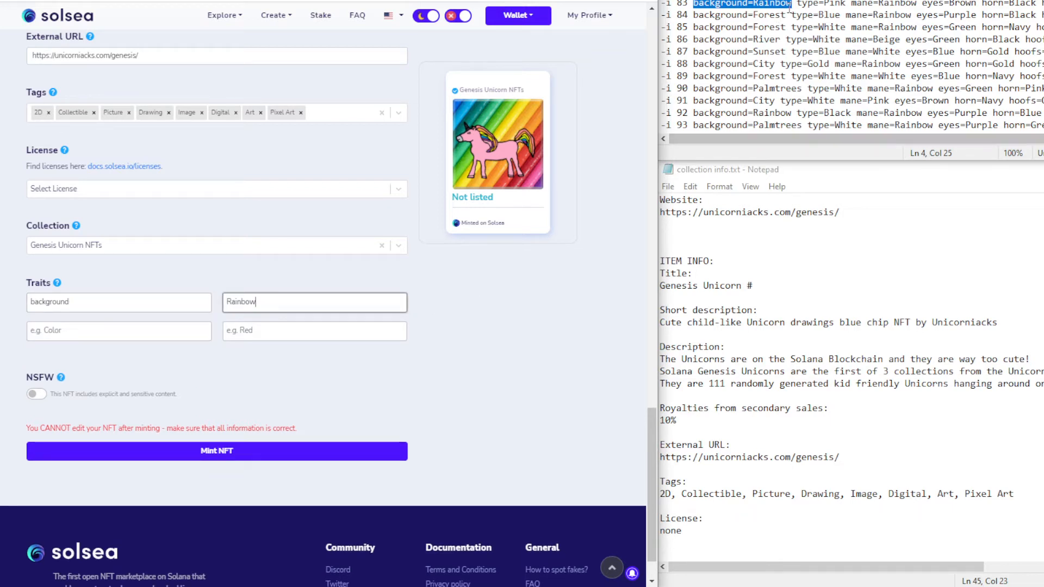
Add the trait type with value Pink
drag(797, 4, 846, 4)
key(ctrl+c)
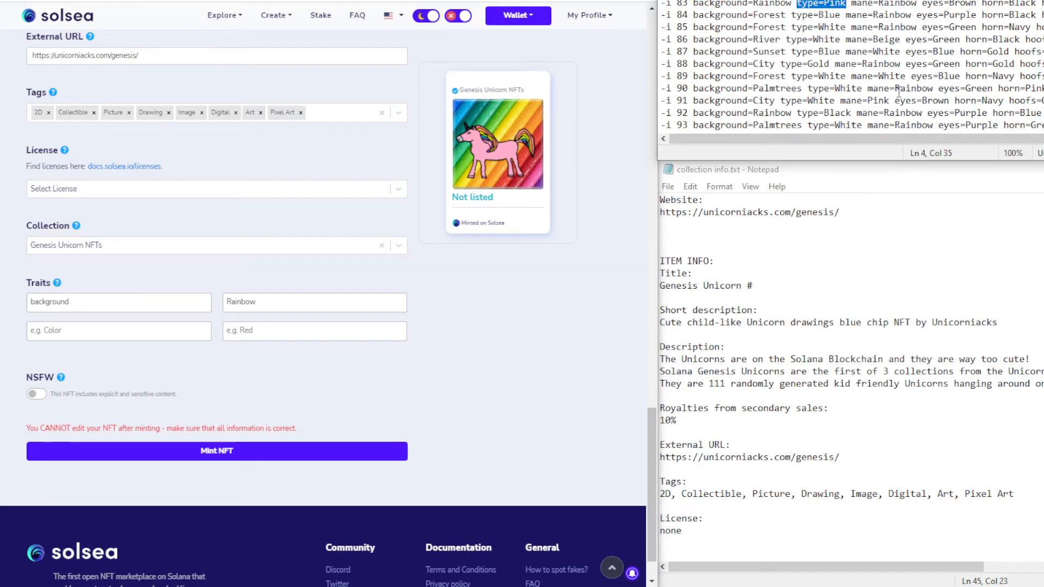
click(74, 332)
key(ctrl+v)
double_click(58, 330)
key(BackSpace)
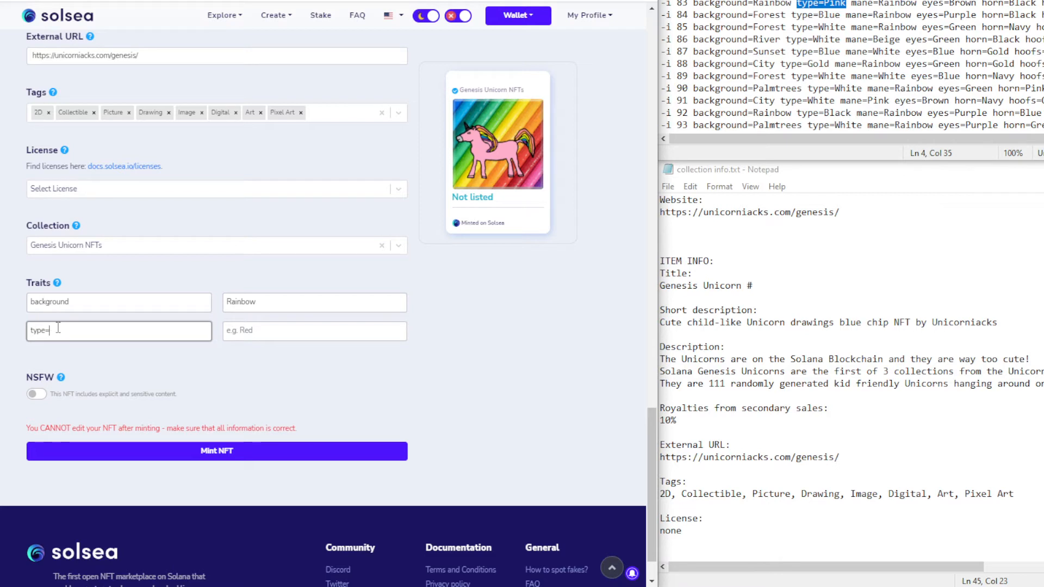
click(272, 333)
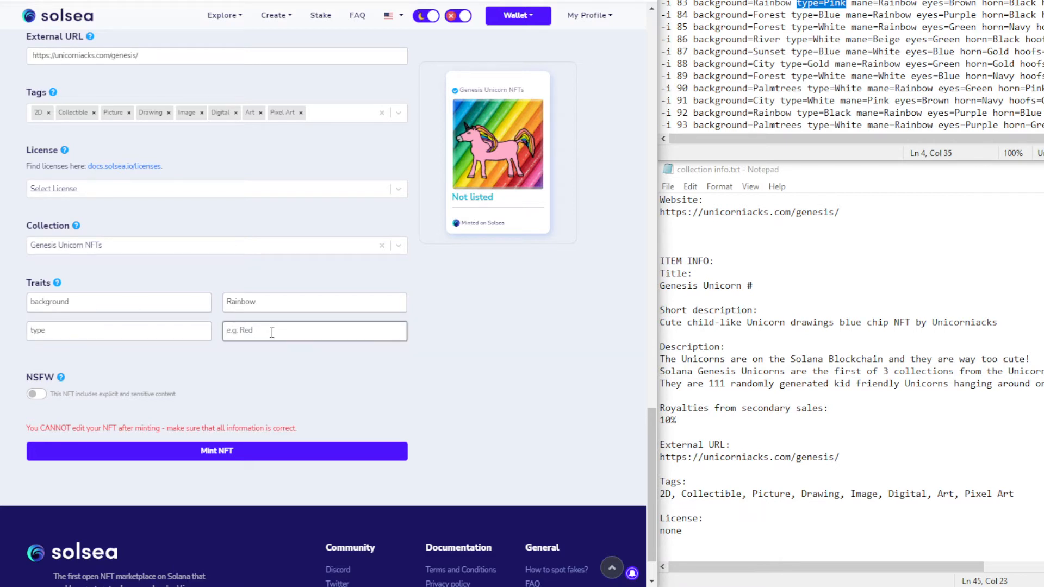
text(Pink)
Add the trait mane with value Rainbow and approve the wallet popup
drag(851, 4, 918, 4)
key(ctrl+c)
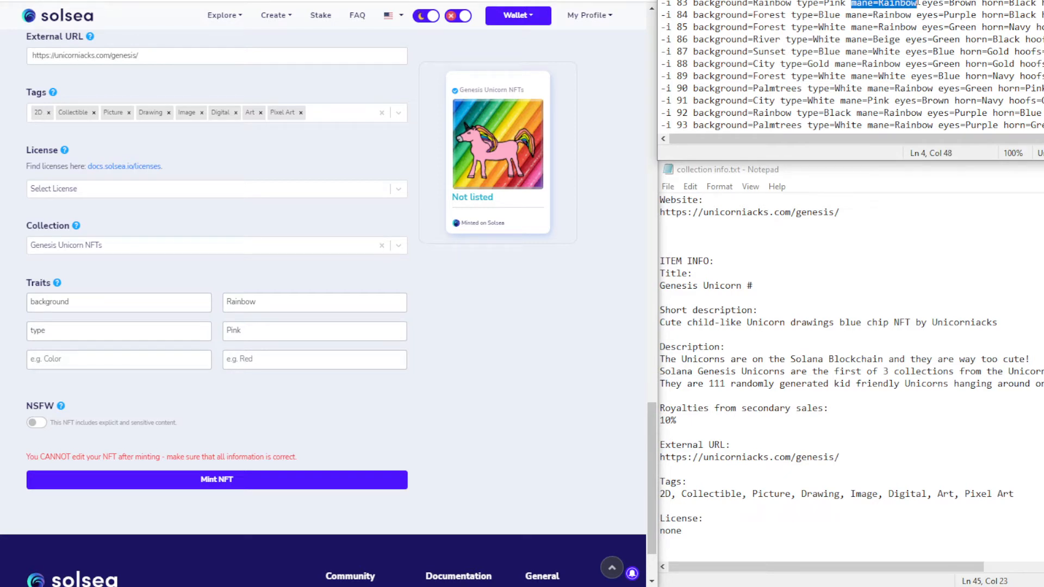
click(64, 356)
key(ctrl+v)
key(ctrl+shift+Left)
key(BackSpace)
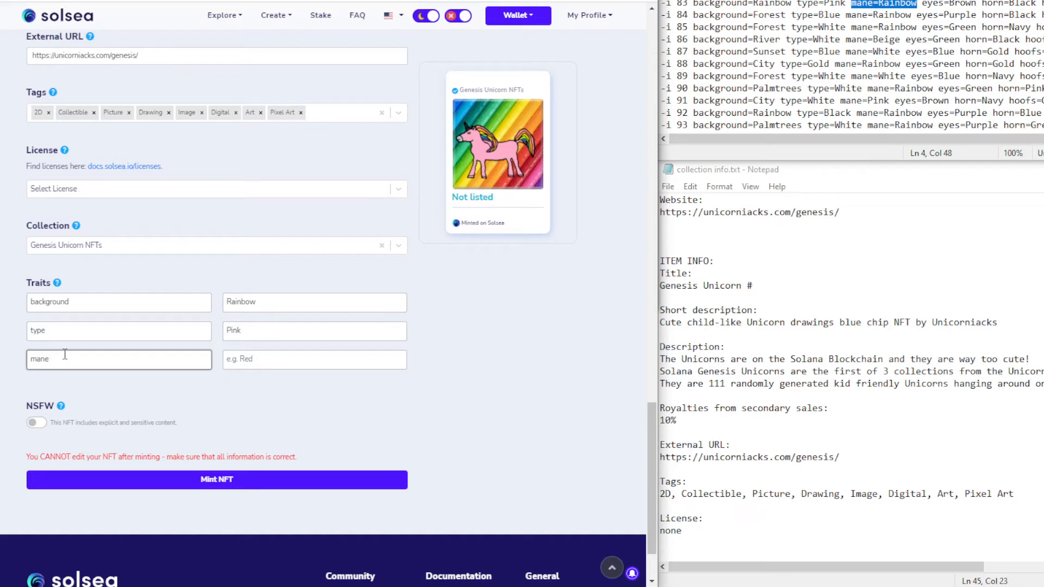
click(244, 359)
text(Rainbow)
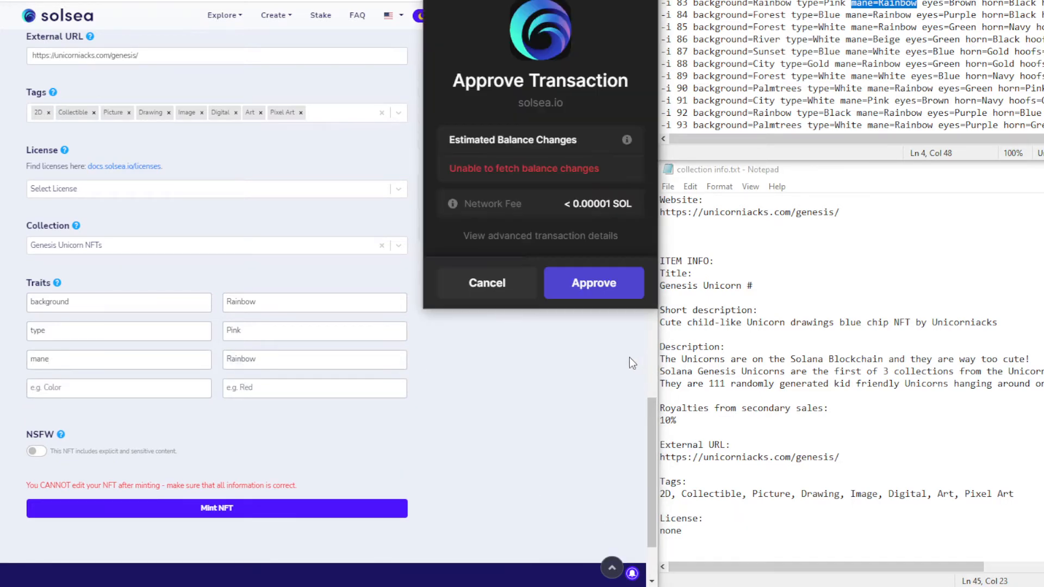
click(593, 283)
Add the trait eyes with value Brown
click(93, 387)
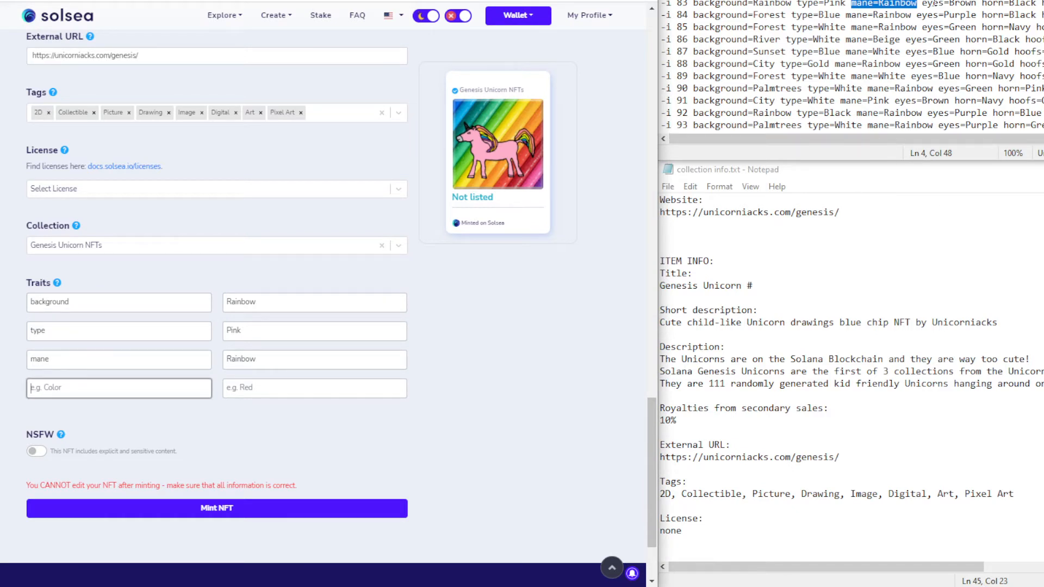
drag(922, 3, 974, 4)
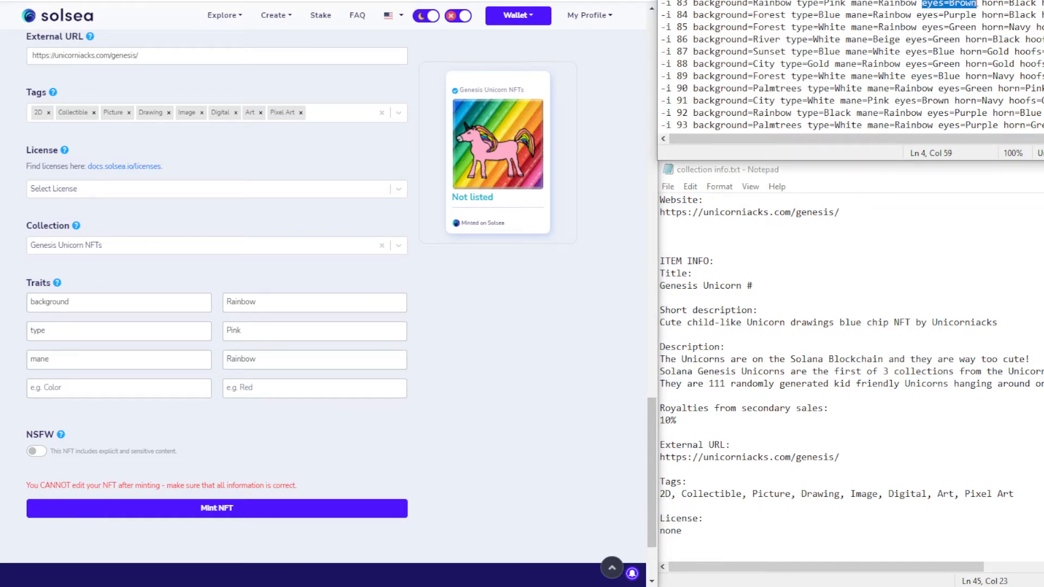
click(82, 389)
text(eyes=Brown)
double_click(60, 385)
key(BackSpace)
key(BackSpace)
click(256, 387)
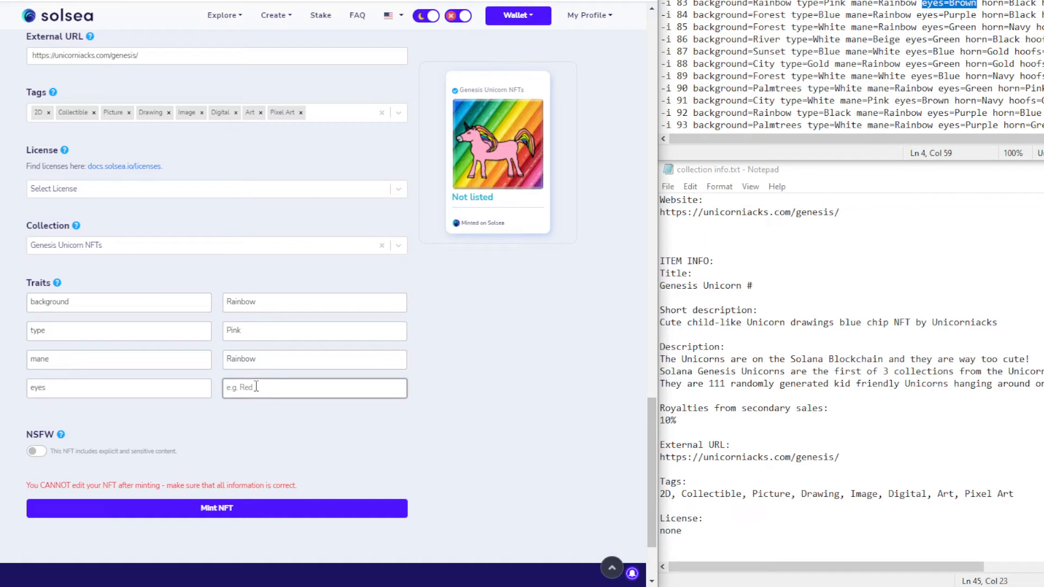
text(Brown)
Add the trait horn with value Black
drag(982, 4, 1036, 6)
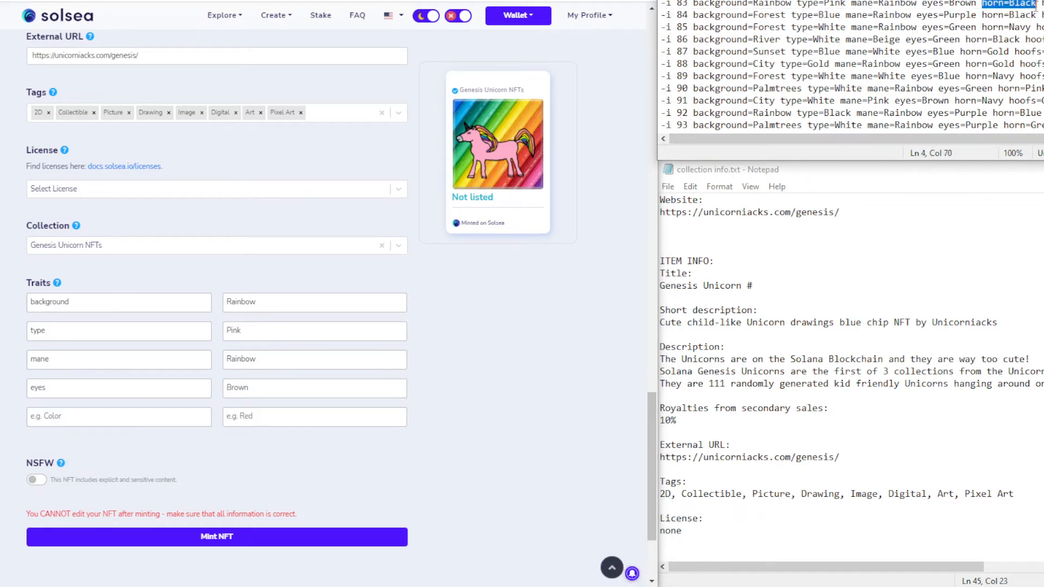
key(ctrl+c)
click(80, 415)
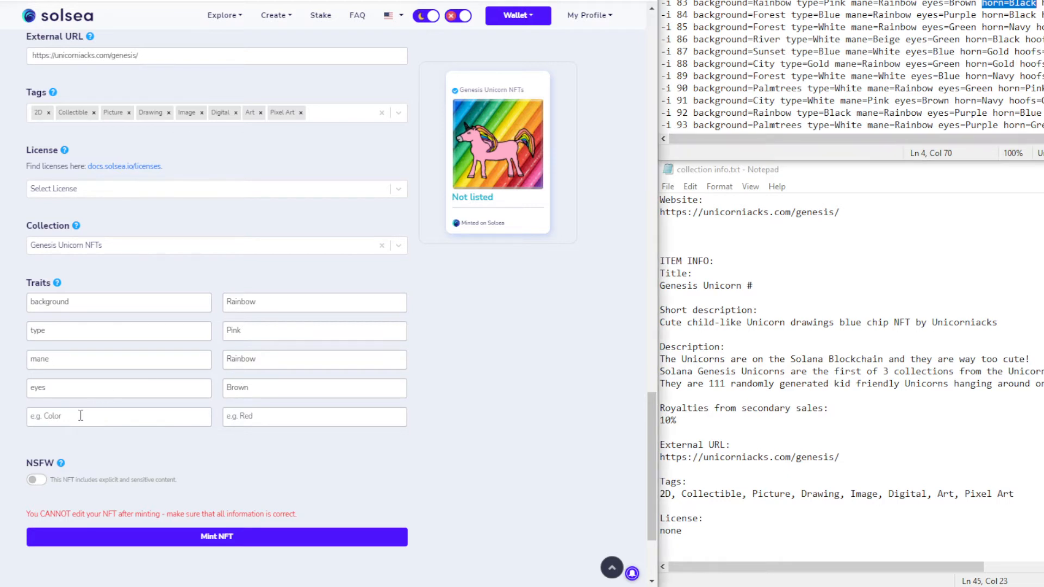
key(ctrl+v)
double_click(56, 405)
double_click(56, 412)
key(ctrl+x)
key(BackSpace)
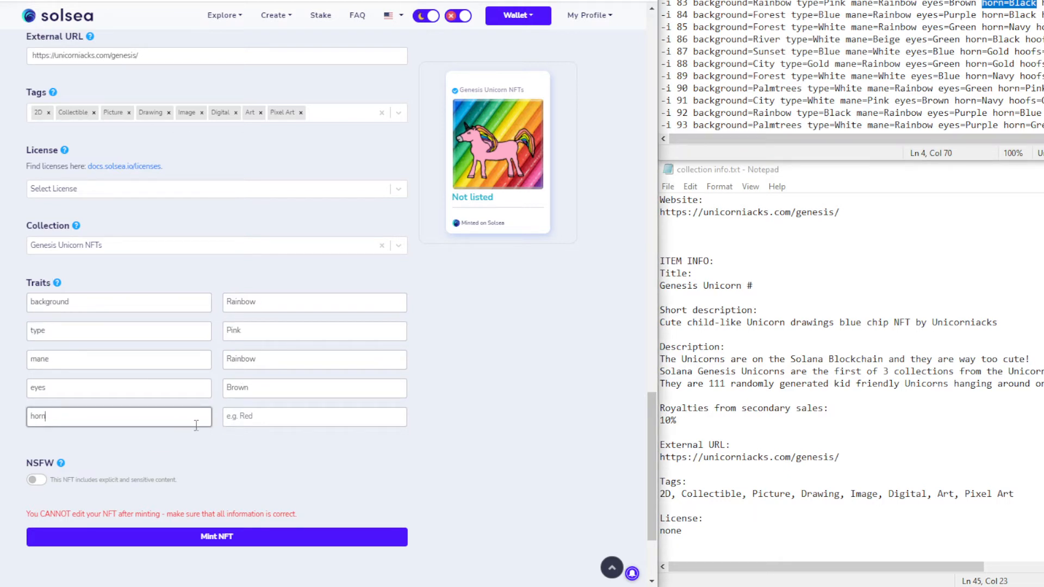
click(244, 419)
key(ctrl+v)
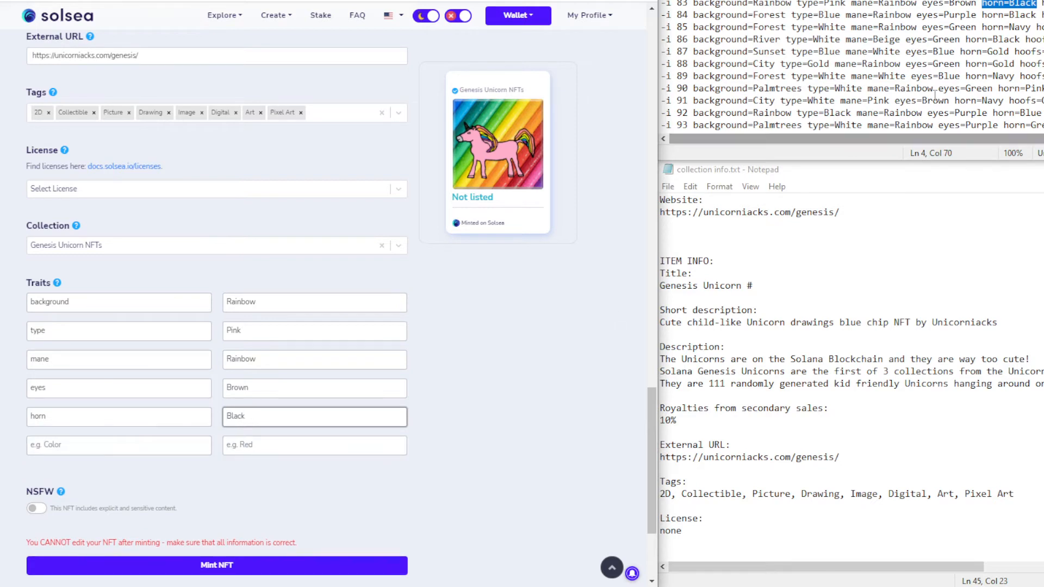
click(1038, 4)
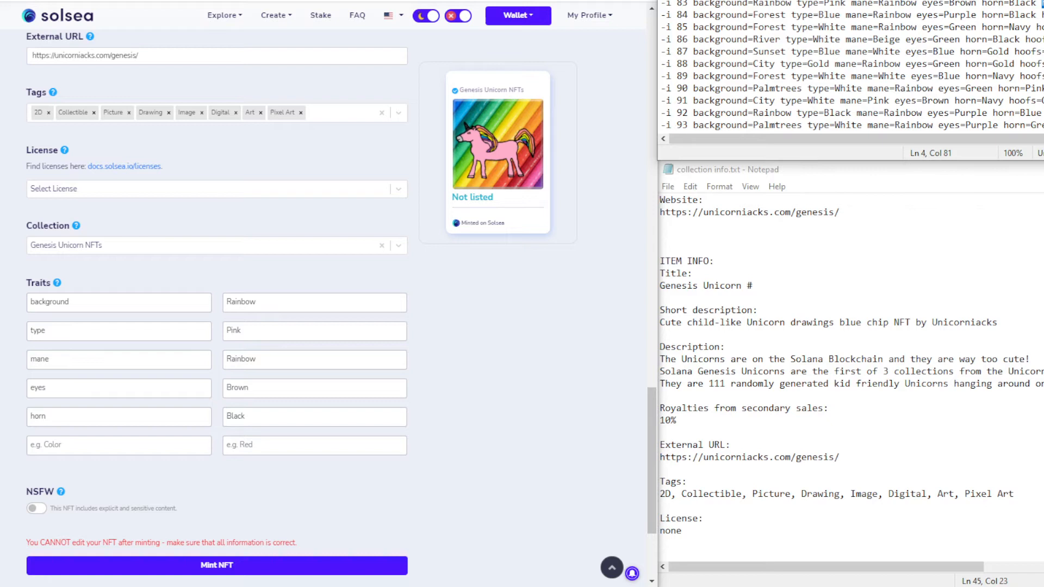
Add the trait hoofs with value Pink
click(58, 445)
key(ctrl+v)
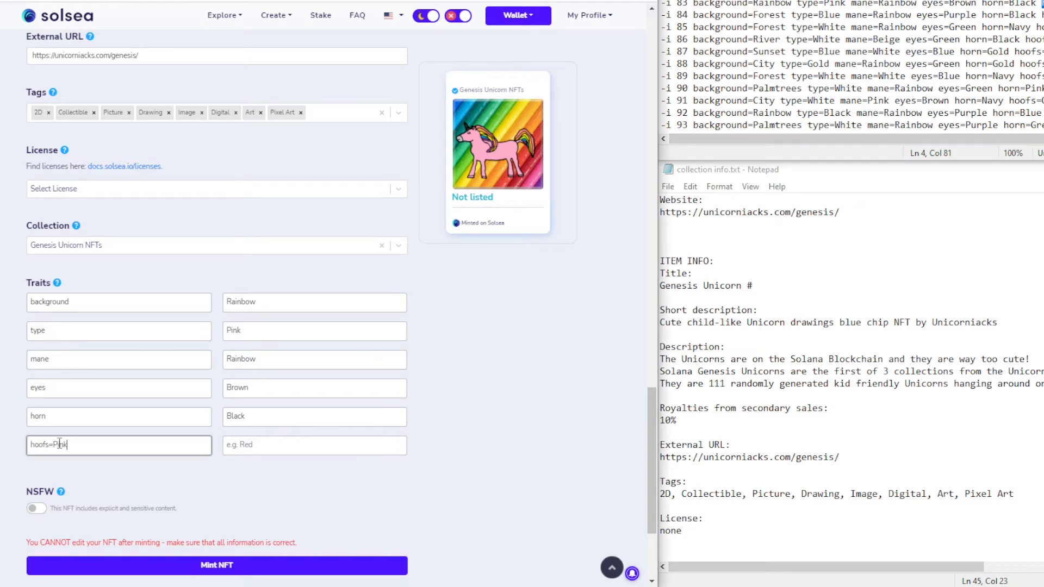
double_click(60, 444)
key(ctrl+x)
key(BackSpace)
click(246, 445)
key(ctrl+v)
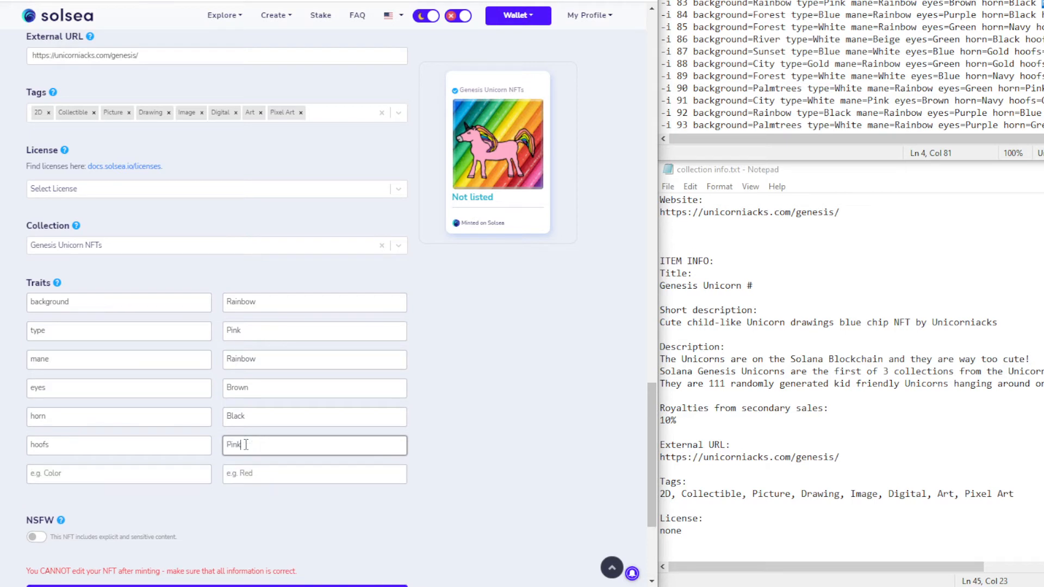
Add the final trait extra with value None
click(145, 472)
text(extra)
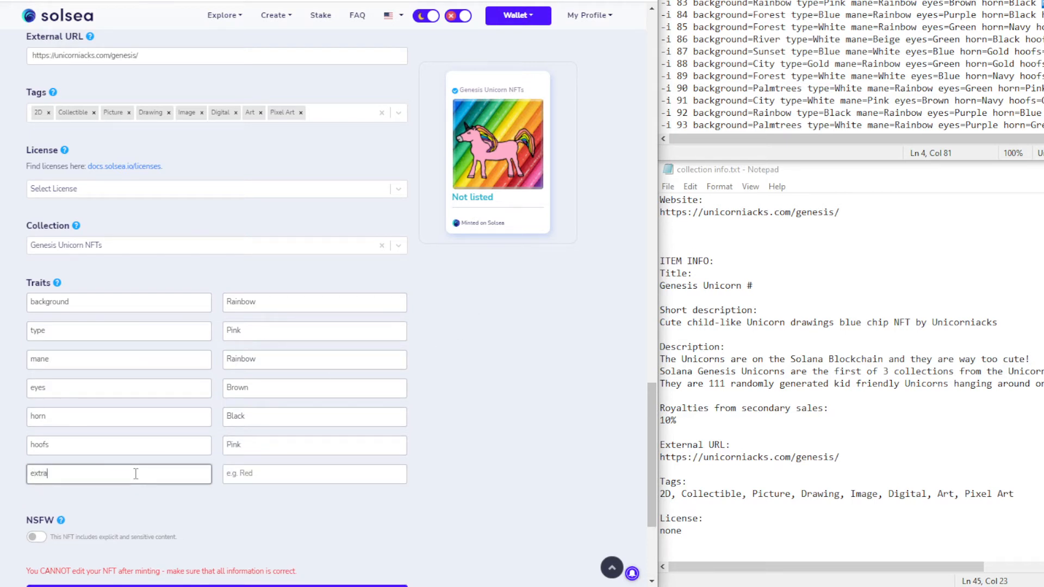
key(Tab)
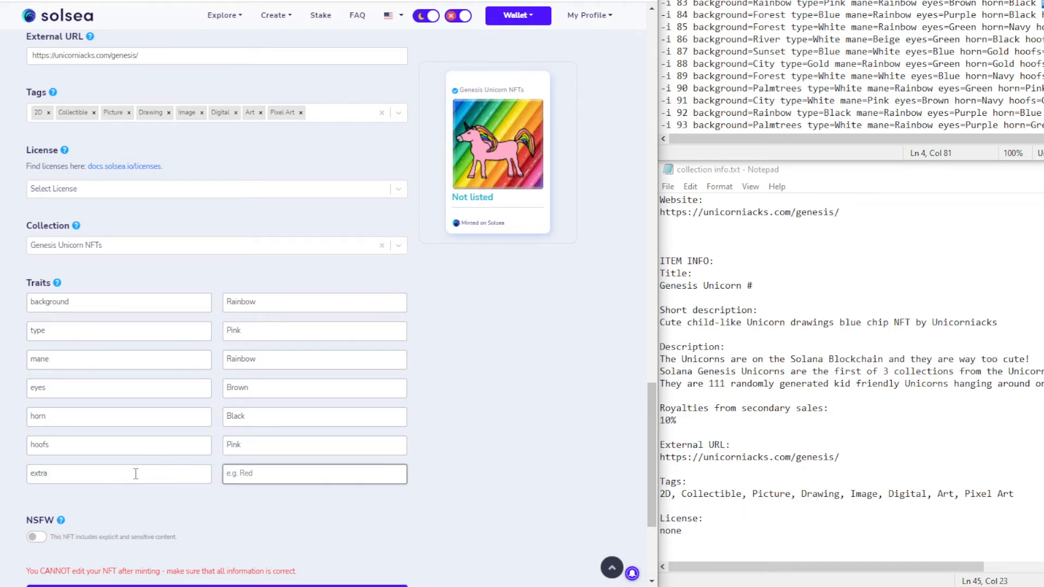
text(None)
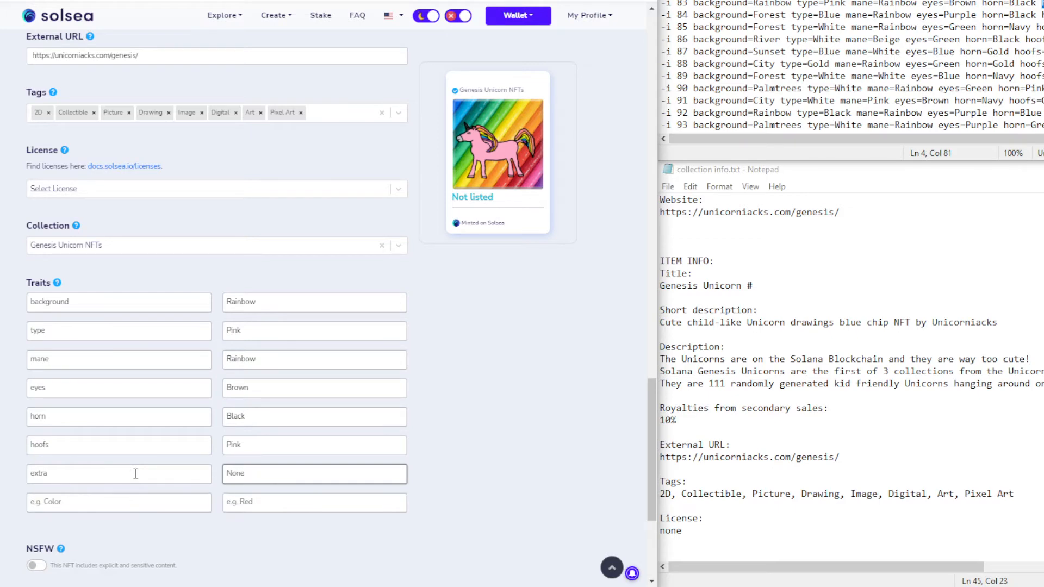
click(468, 388)
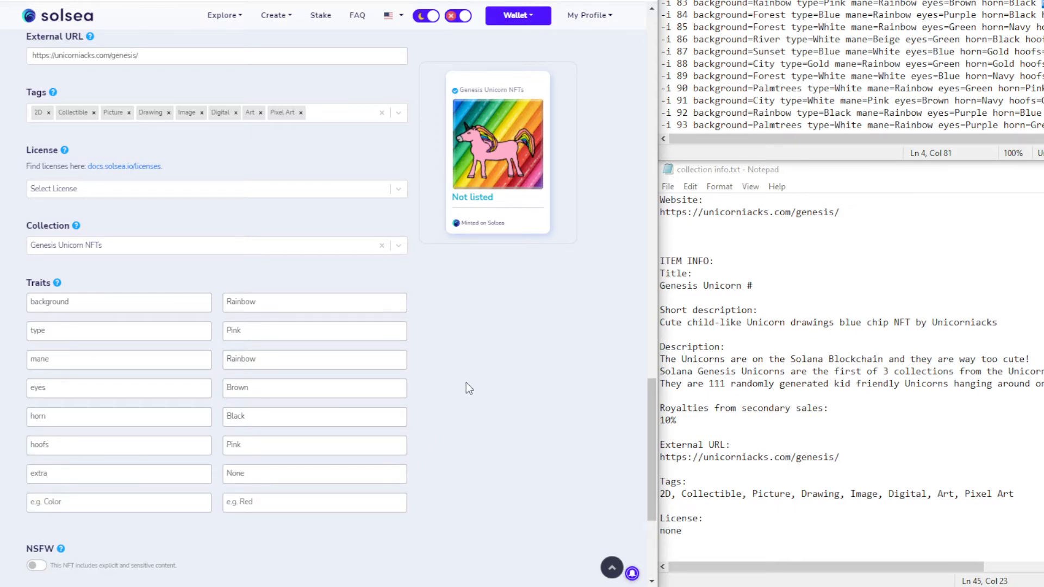
Review the completed Genesis Unicorn #83 form and start minting it with Mint NFT
scroll(465, 382, up, 10)
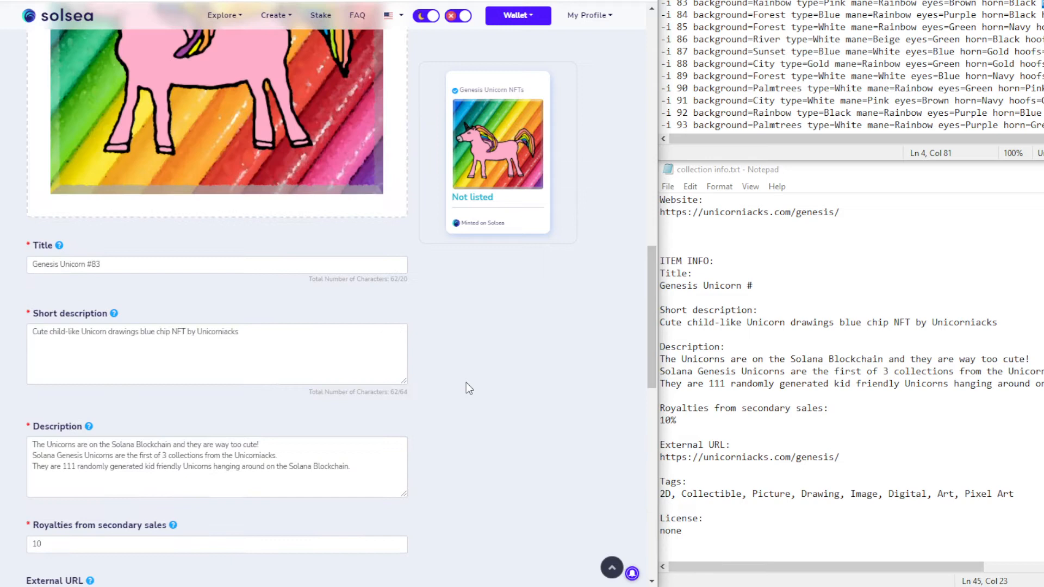
scroll(466, 382, down, 6)
scroll(466, 383, down, 6)
scroll(465, 383, up, 10)
scroll(466, 383, up, 2)
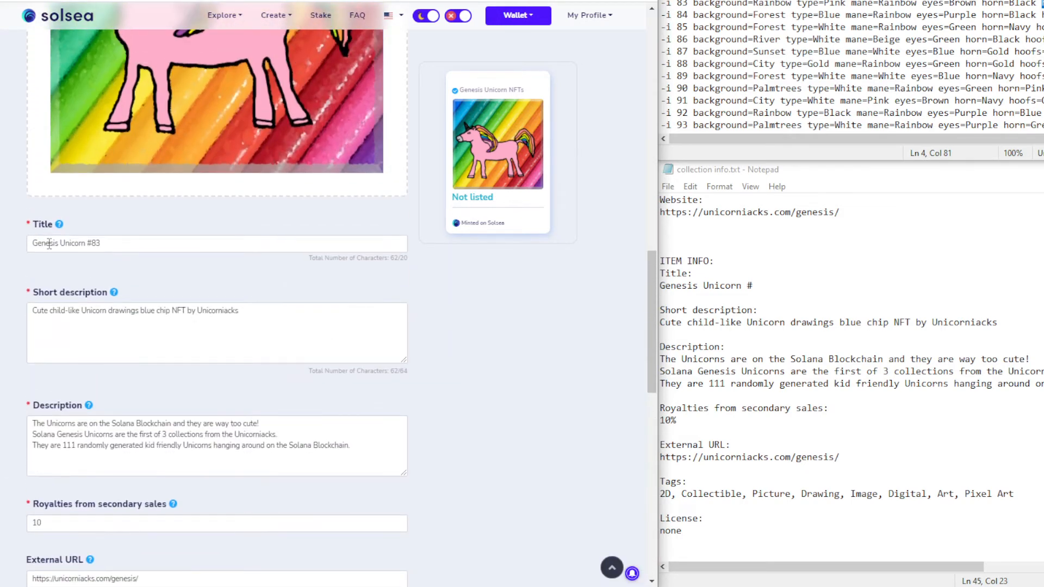
scroll(94, 291, down, 5)
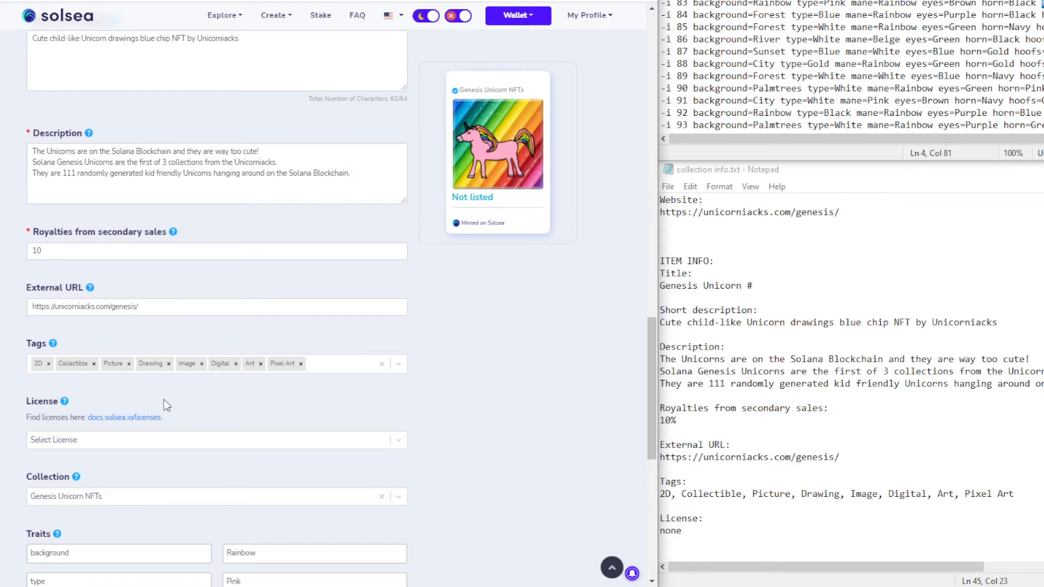
scroll(164, 405, down, 8)
click(199, 403)
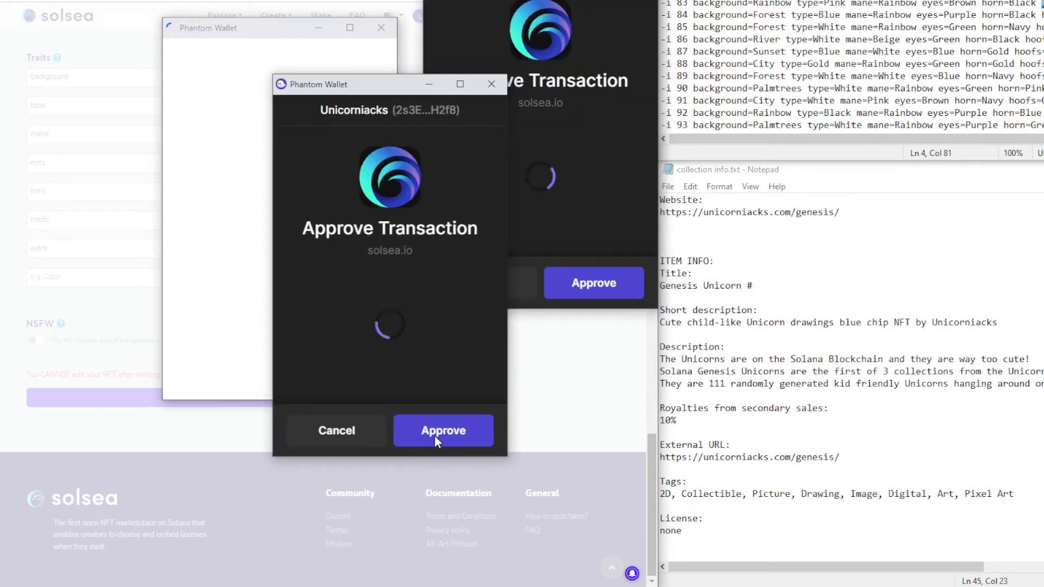
Approve both Phantom wallet transactions, then switch to the Genesis Unicorn #84 mint form
click(583, 291)
click(583, 292)
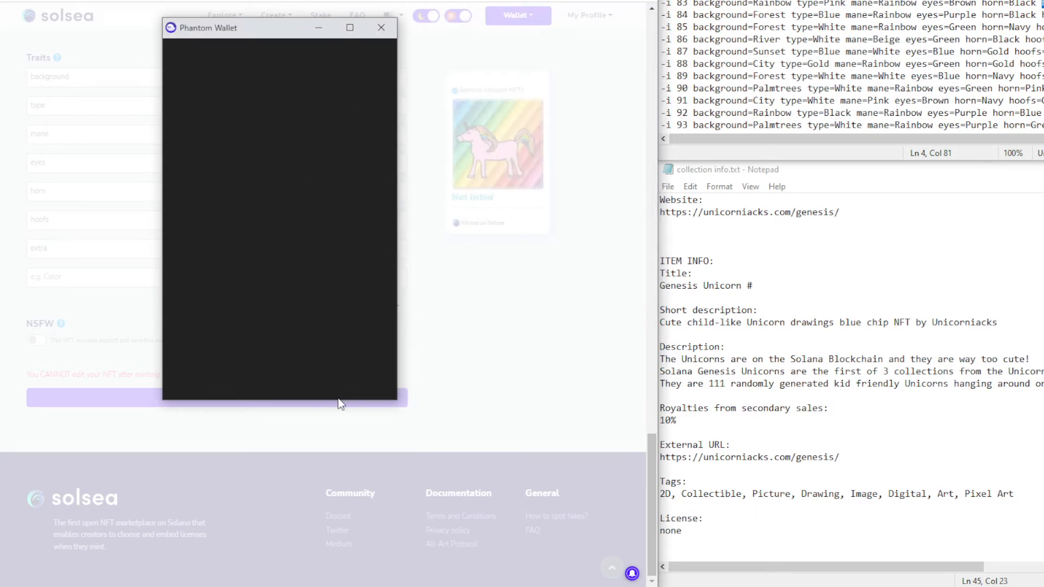
click(341, 376)
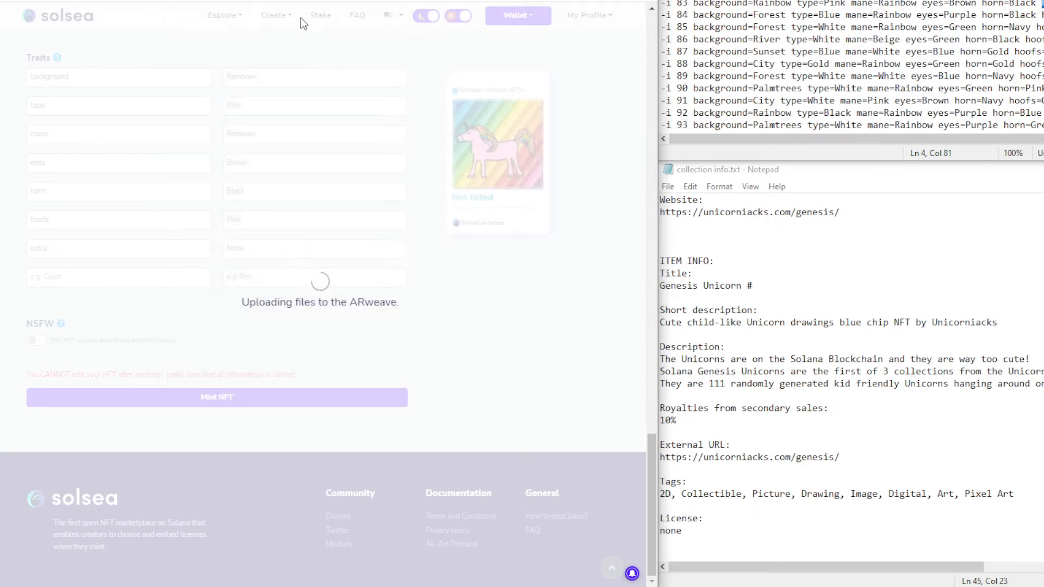
key(ctrl+Tab)
key(ctrl+Tab)
key(ctrl+Tab)
key(ctrl+Tab)
key(ctrl+Tab)
scroll(408, 249, up, 6)
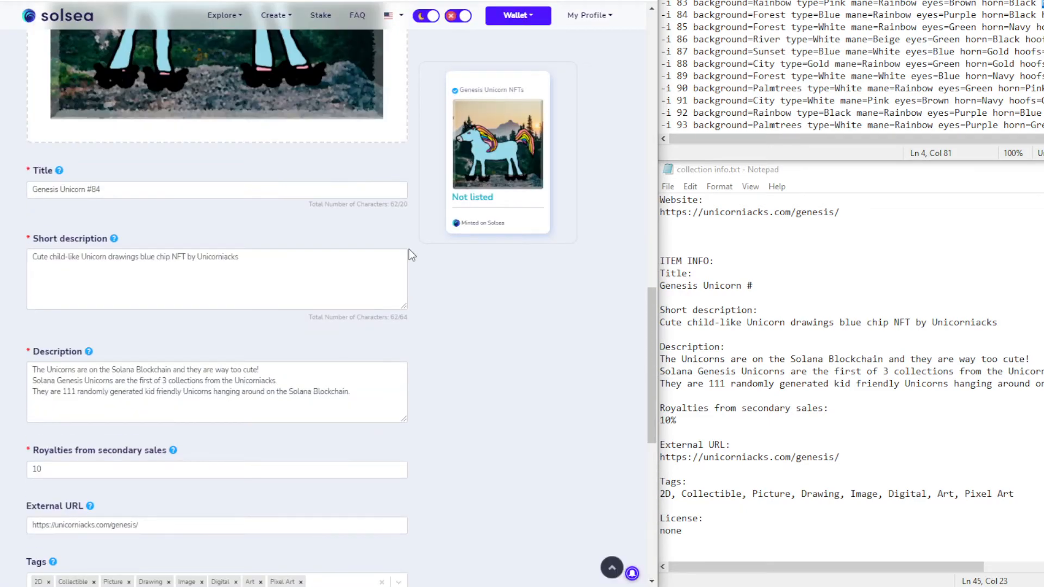
Add the background trait with value Forest from the Notepad list
scroll(409, 249, down, 3)
drag(694, 15, 786, 15)
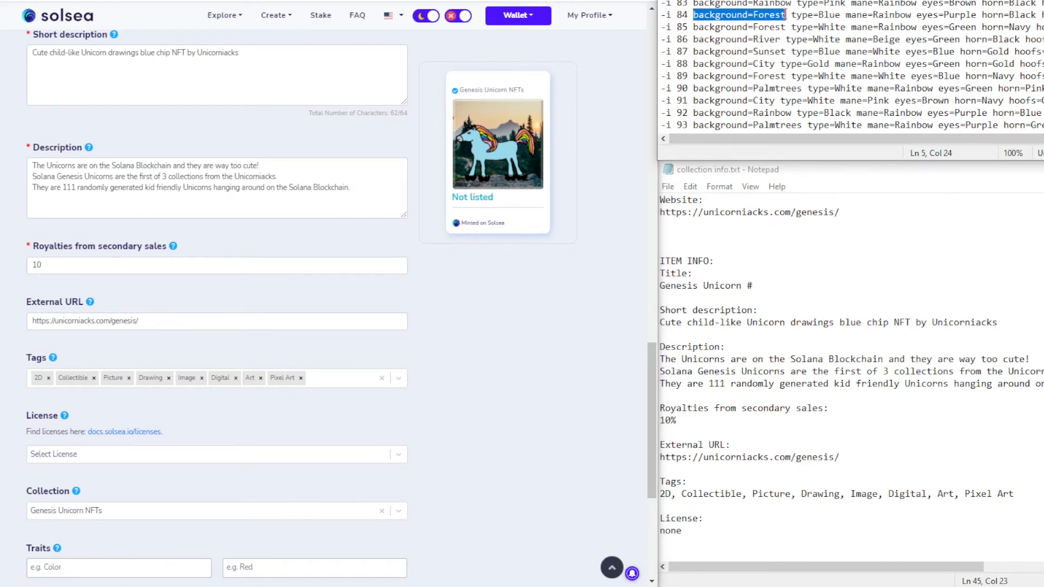
scroll(231, 414, down, 5)
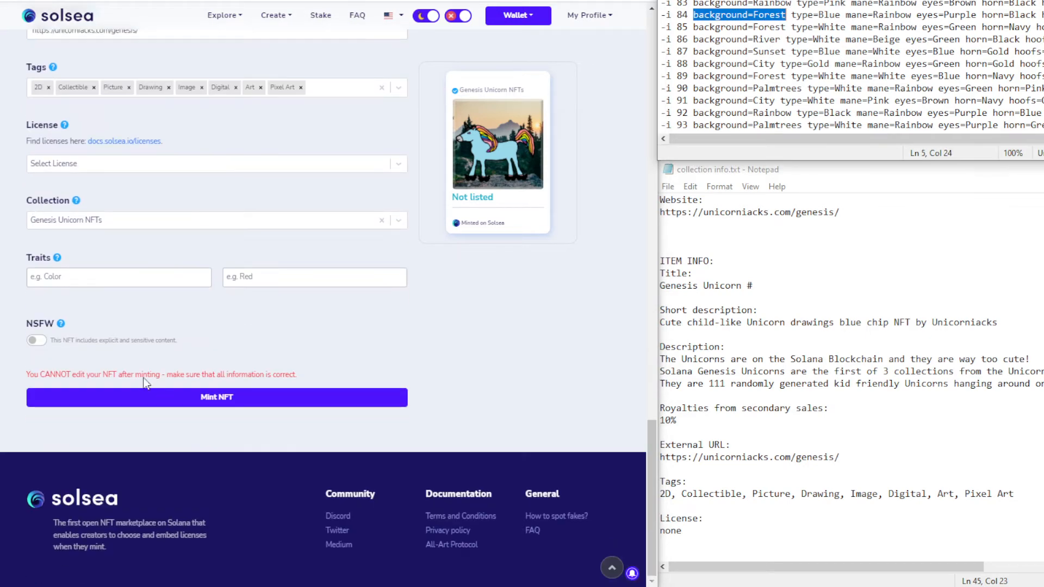
click(97, 276)
key(ctrl+v)
double_click(83, 277)
key(BackSpace)
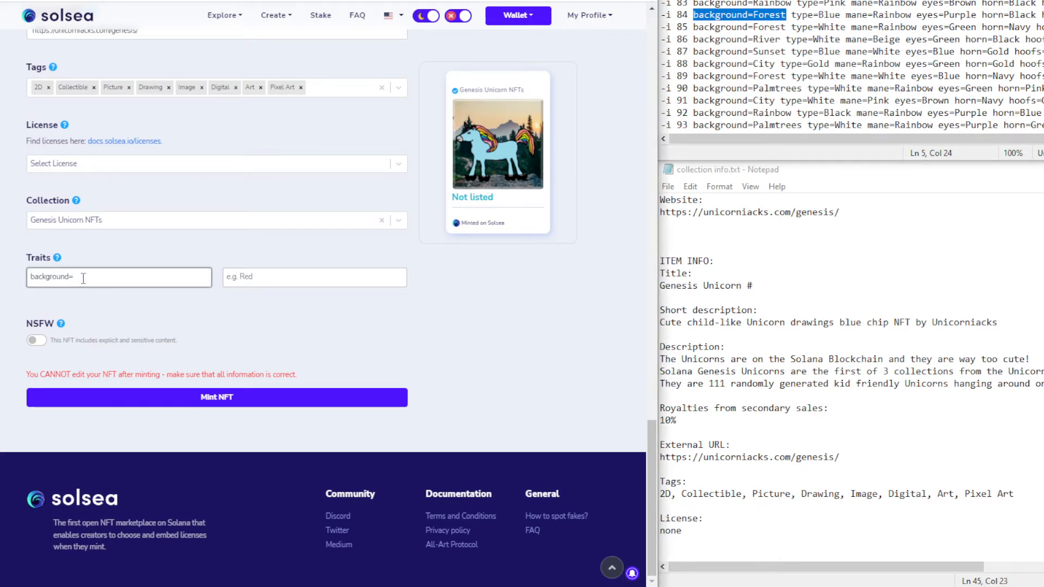
click(245, 279)
text(Forest)
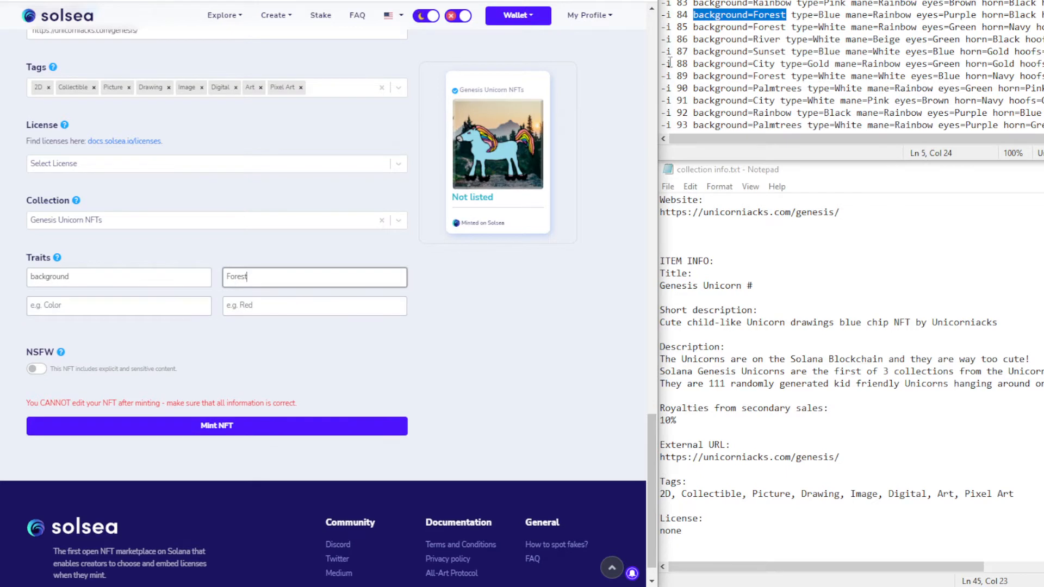
Add the type trait with value Blue
drag(791, 14, 837, 15)
key(ctrl+c)
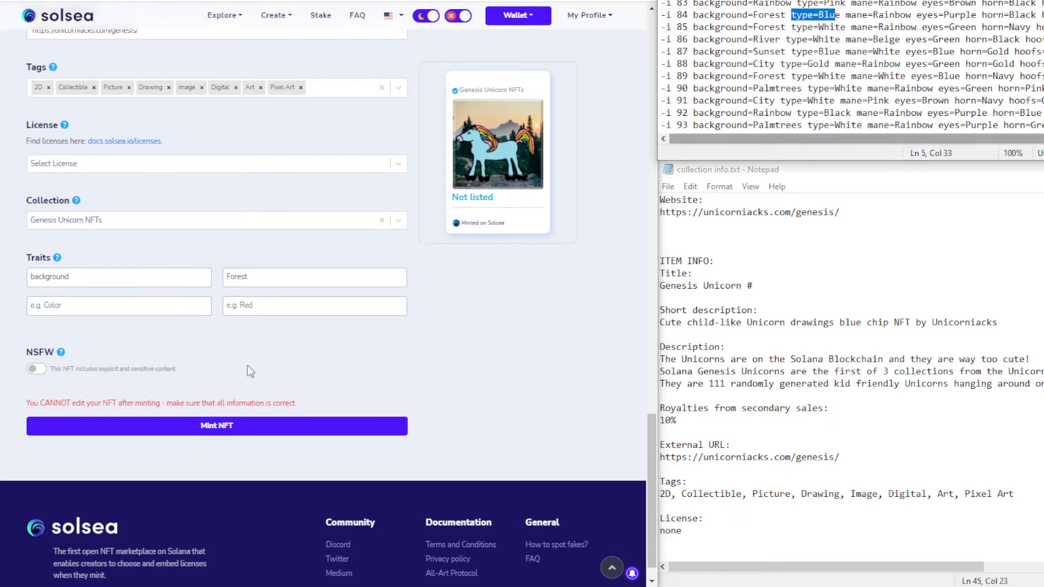
click(76, 306)
key(ctrl+v)
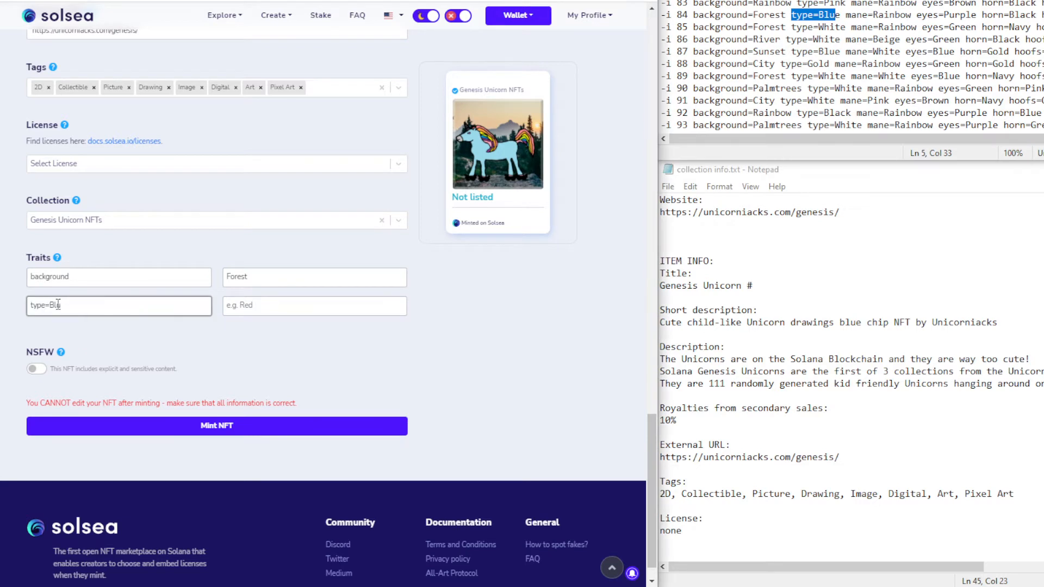
text(e)
double_click(55, 306)
key(BackSpace)
click(246, 306)
text(Blue)
Add the mane trait with value Rainbow
drag(845, 15, 916, 15)
click(916, 15)
drag(846, 15, 912, 16)
click(850, 15)
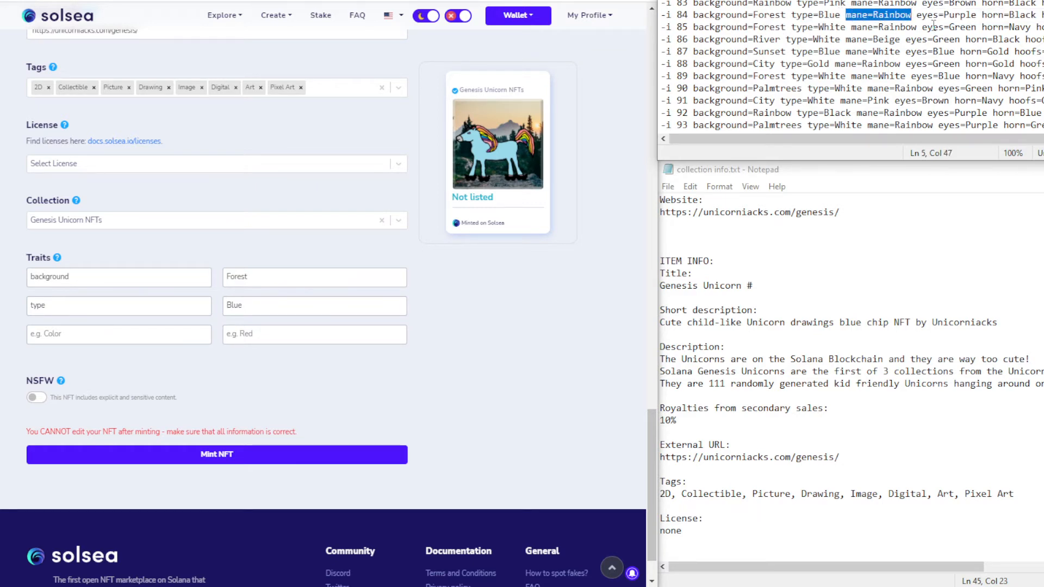
click(78, 328)
key(ctrl+v)
double_click(69, 336)
key(BackSpace)
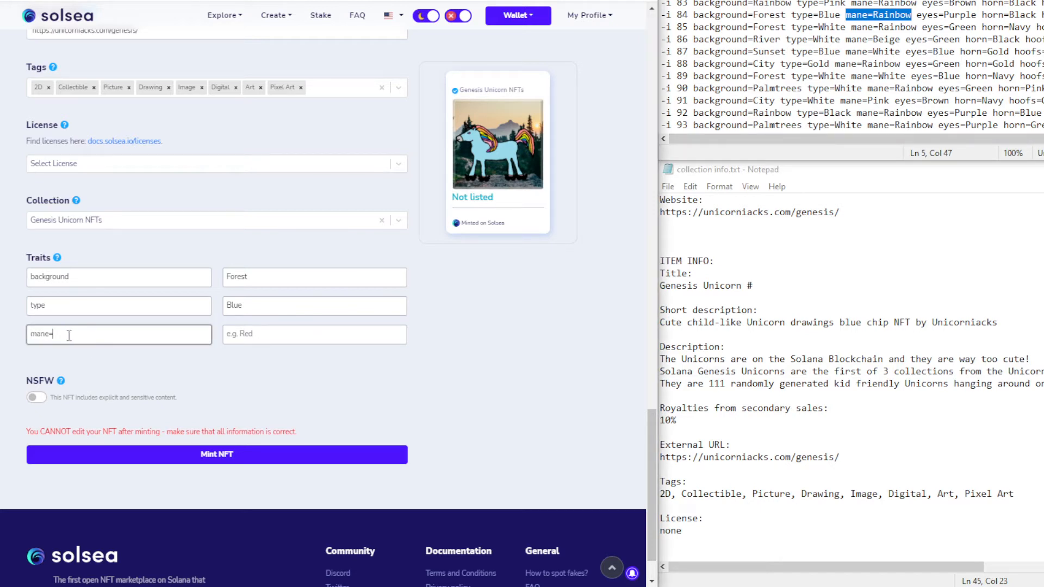
key(BackSpace)
click(251, 334)
key(ctrl+v)
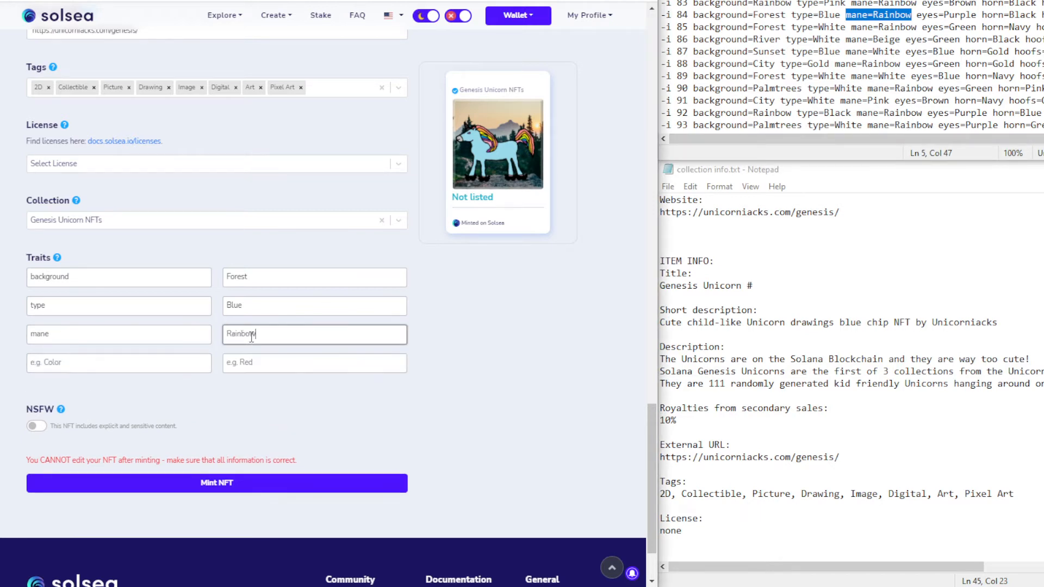
Add the eyes trait with value Purple
drag(917, 15, 977, 16)
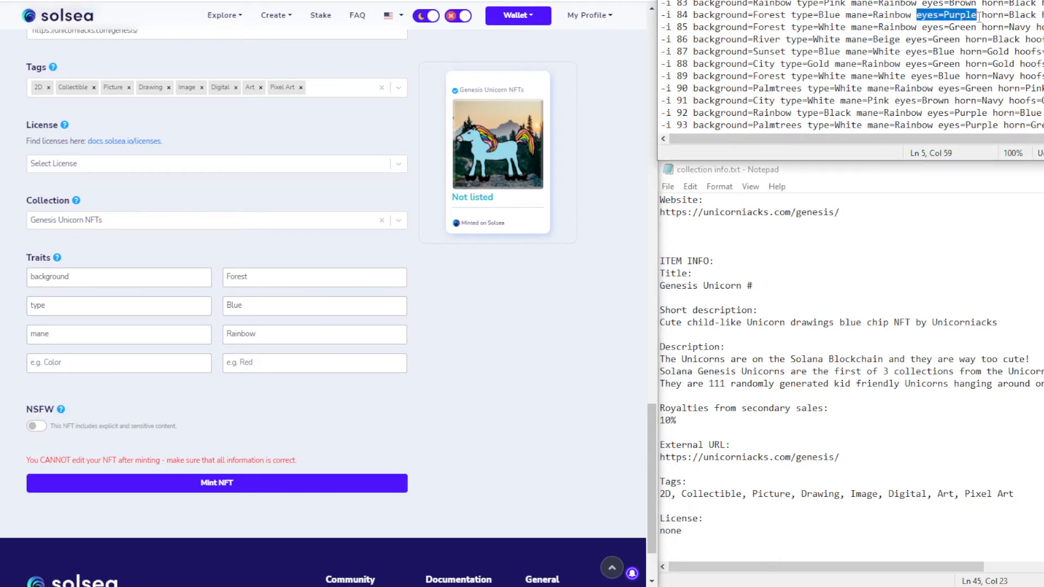
click(90, 362)
key(ctrl+v)
double_click(60, 363)
key(BackSpace)
key(BackSpace)
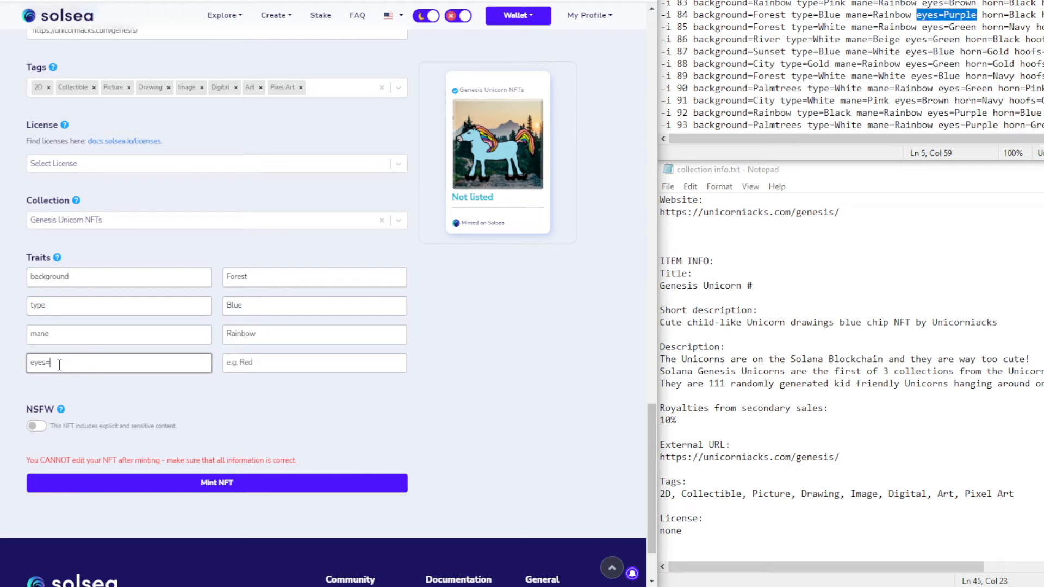
click(254, 369)
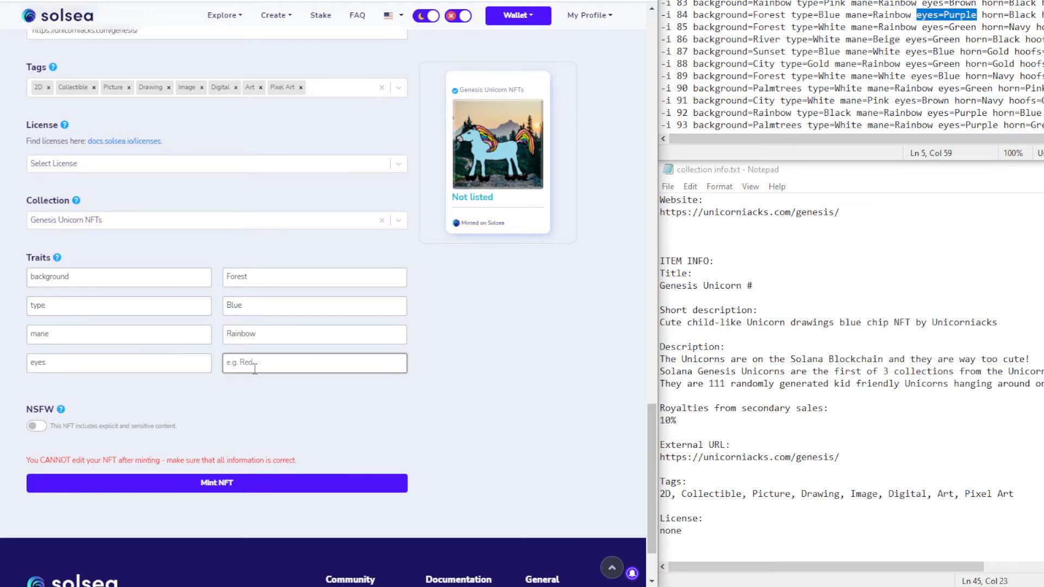
key(ctrl+v)
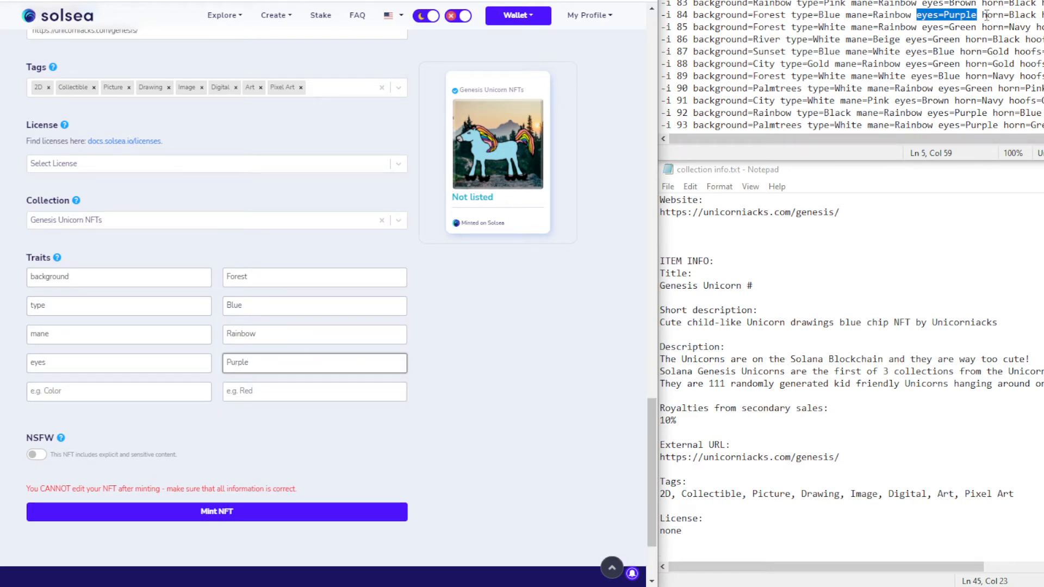
Add the horn trait with value Black, approving a pending Phantom wallet prompt along the way
drag(982, 14, 1036, 14)
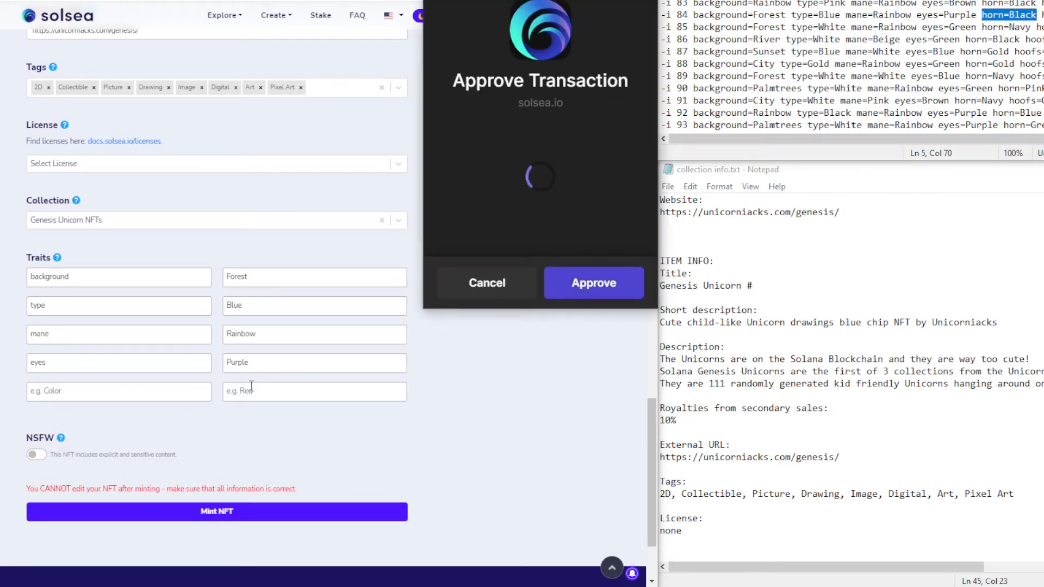
click(98, 399)
key(ctrl+v)
key(ctrl+shift+Left)
key(ctrl+shift+Left)
key(ctrl+shift+Left)
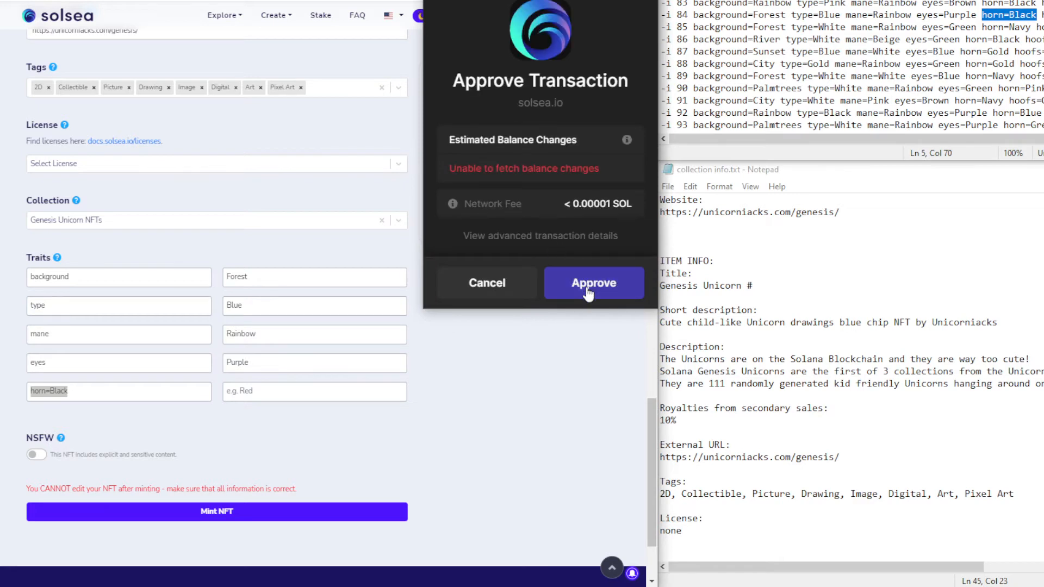
click(584, 291)
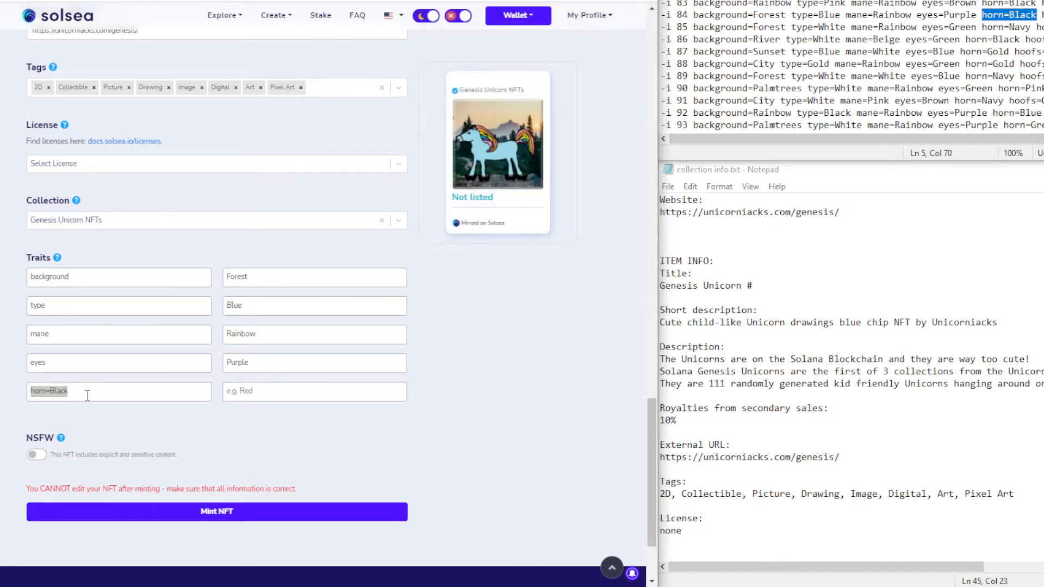
click(73, 394)
double_click(64, 396)
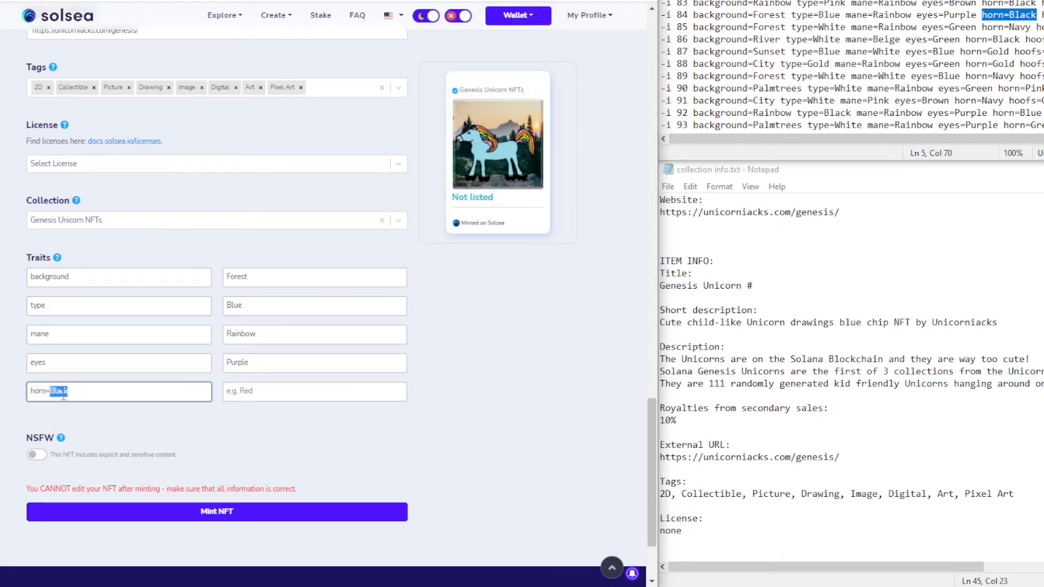
key(BackSpace)
click(265, 395)
text(Black)
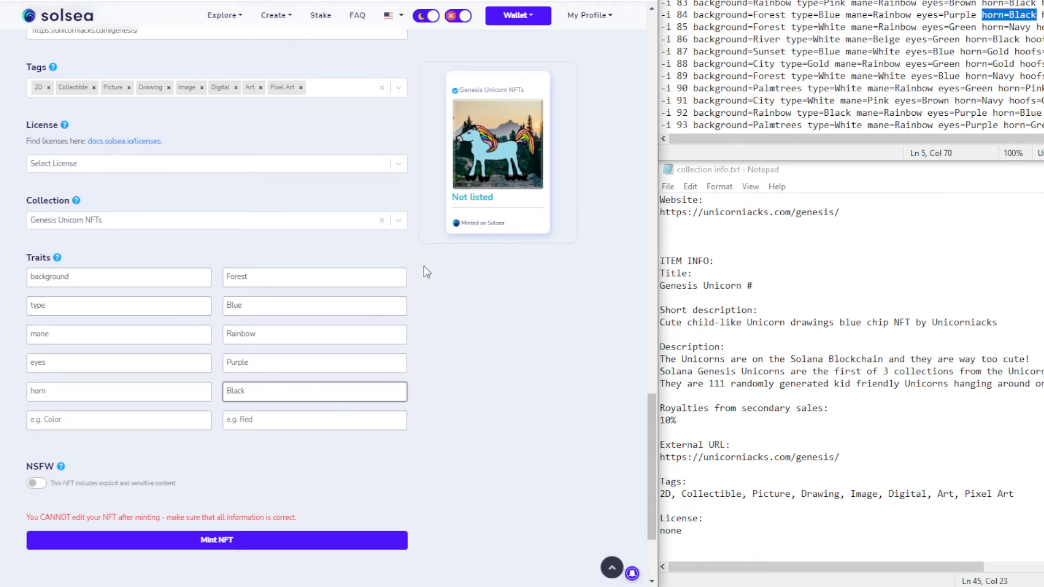
Add the hoofs trait with value Pink
drag(1040, 15, 1043, 15)
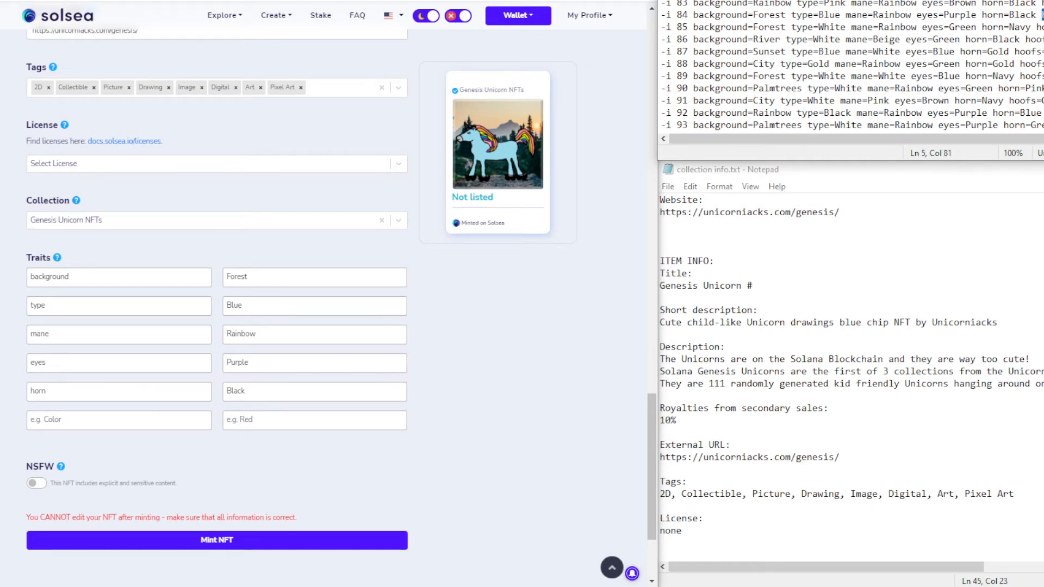
click(89, 422)
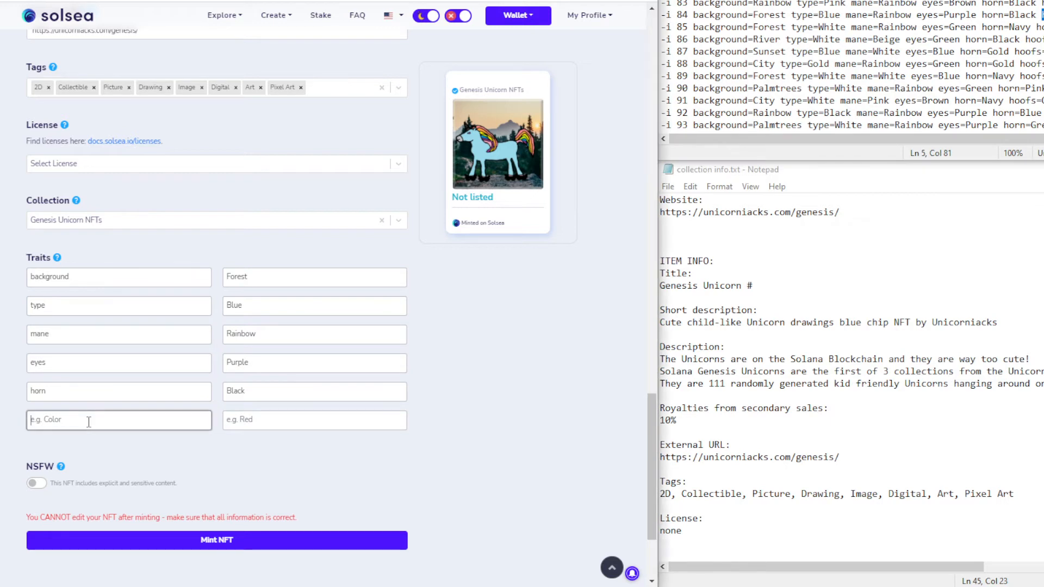
key(ctrl+v)
double_click(59, 419)
key(BackSpace)
click(245, 422)
text(Pink)
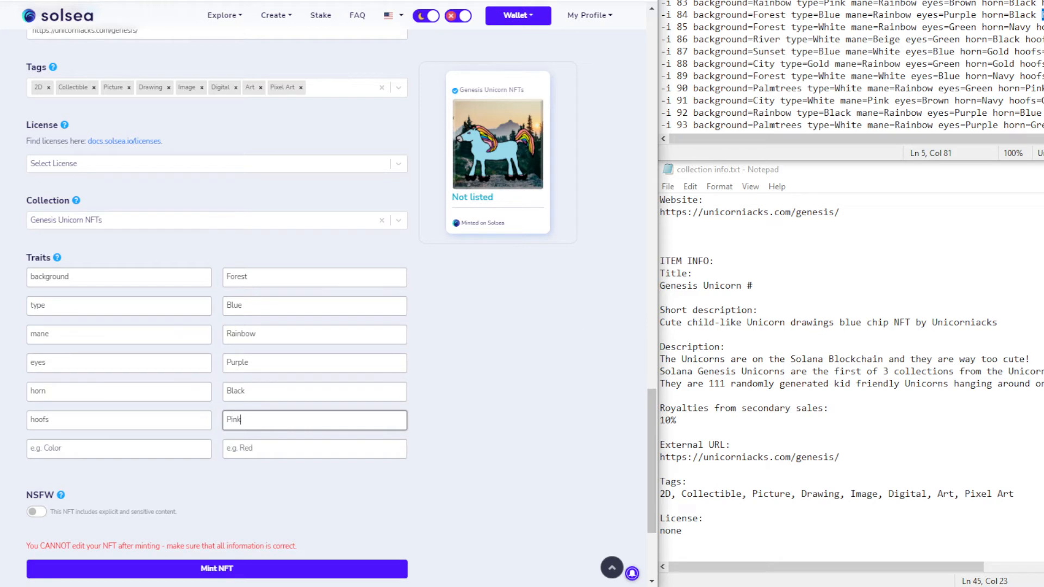
Add the extra trait with value Rollers
click(1042, 15)
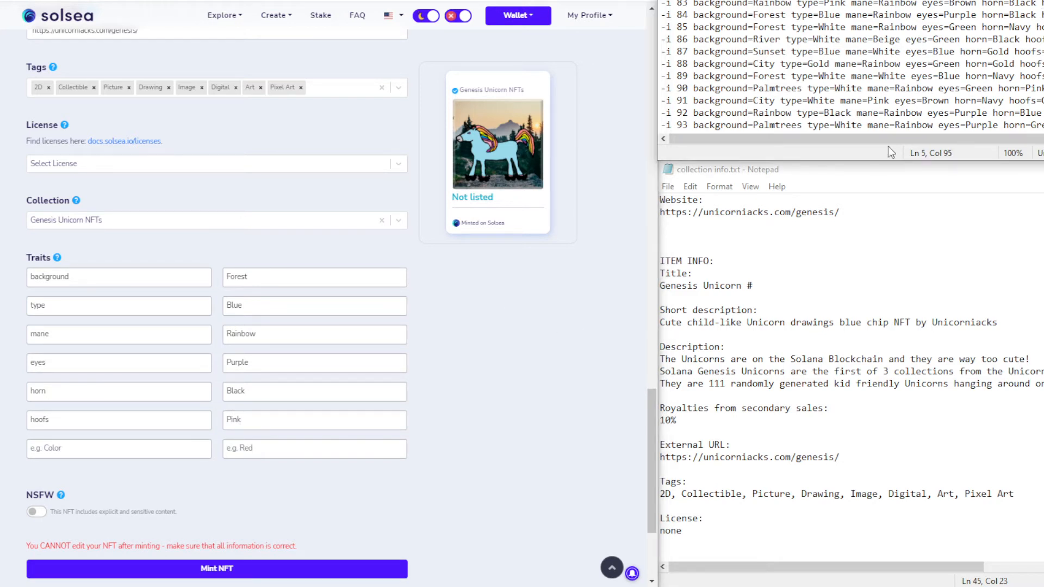
click(84, 449)
key(ctrl+v)
drag(54, 446, 145, 457)
key(BackSpace)
key(BackSpace)
click(246, 452)
key(ctrl+v)
click(520, 399)
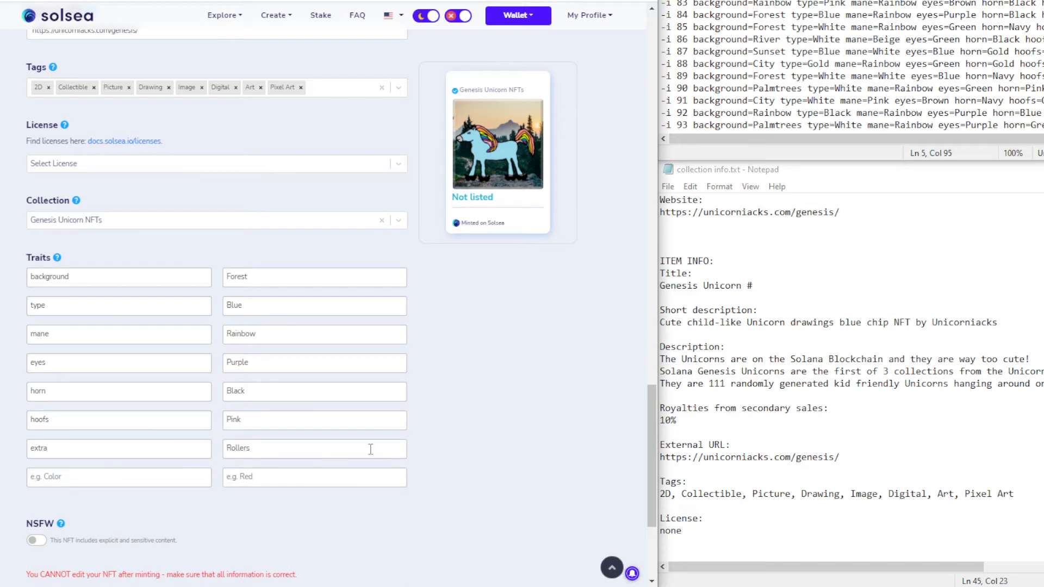
Mint the NFT, approving in Phantom, retrying after the timeout, then open See your Mint
scroll(488, 392, up, 1)
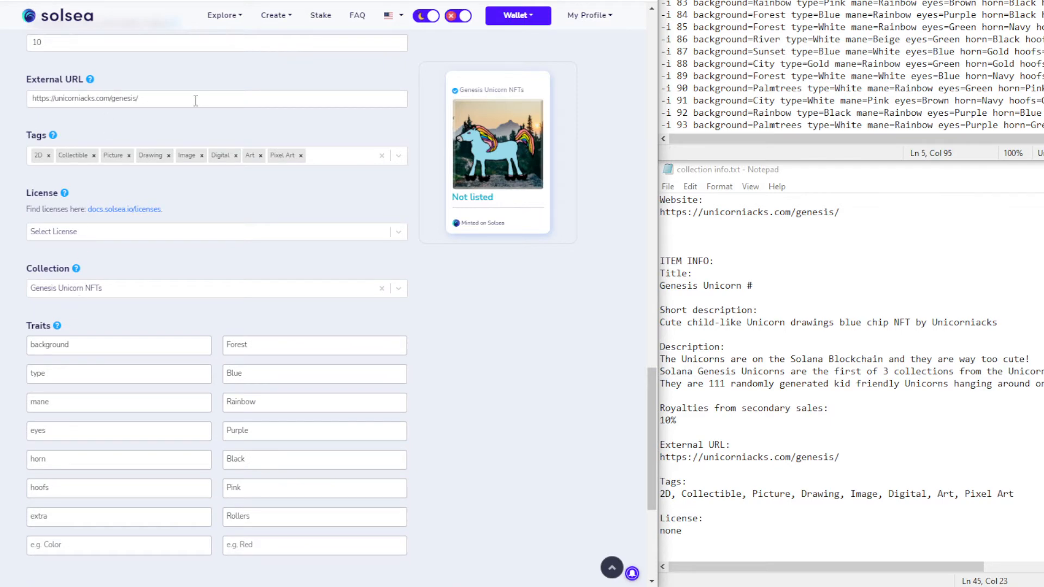
scroll(187, 248, up, 6)
scroll(187, 248, down, 8)
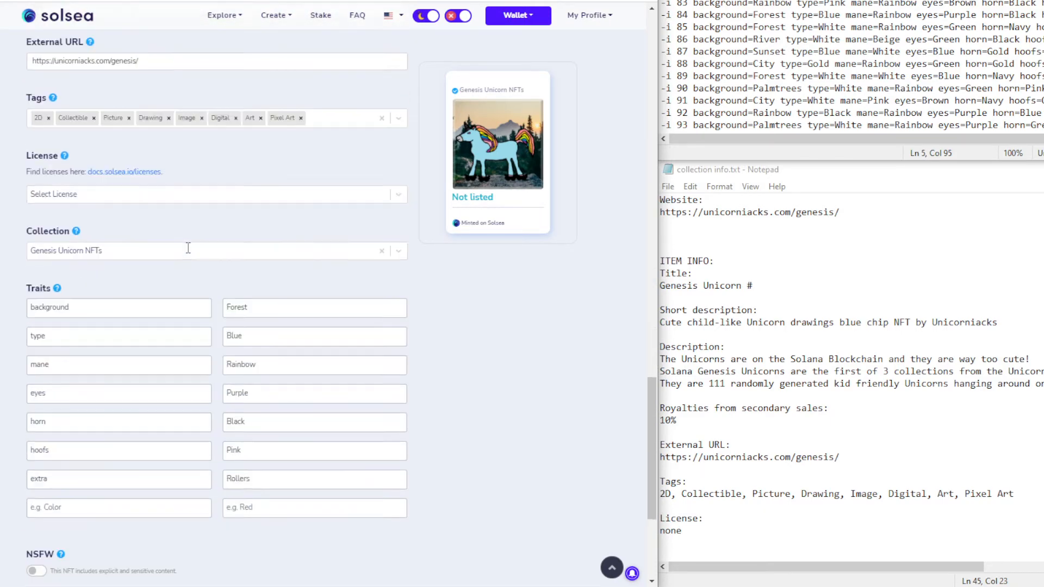
click(217, 400)
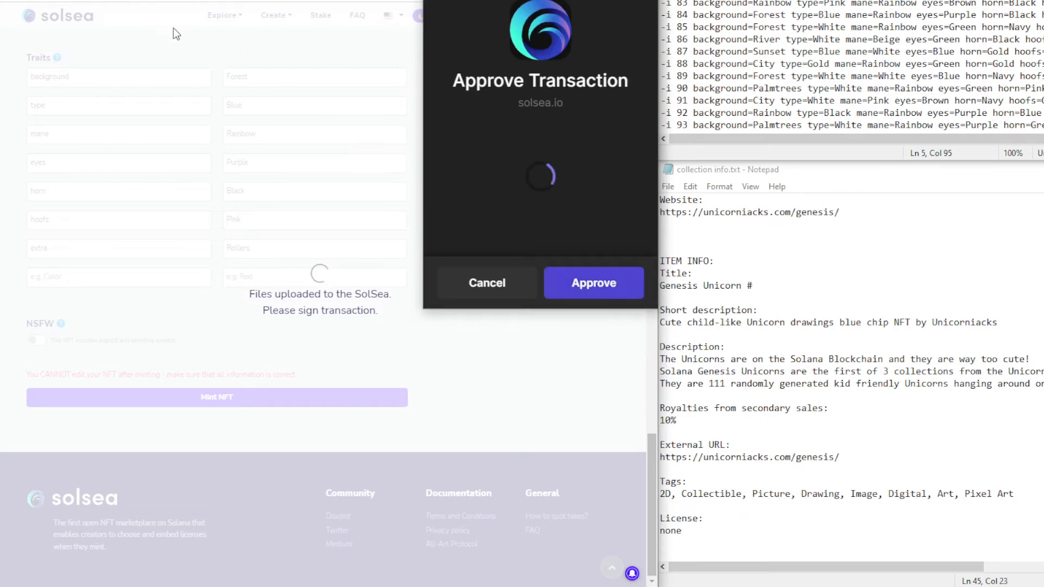
click(594, 283)
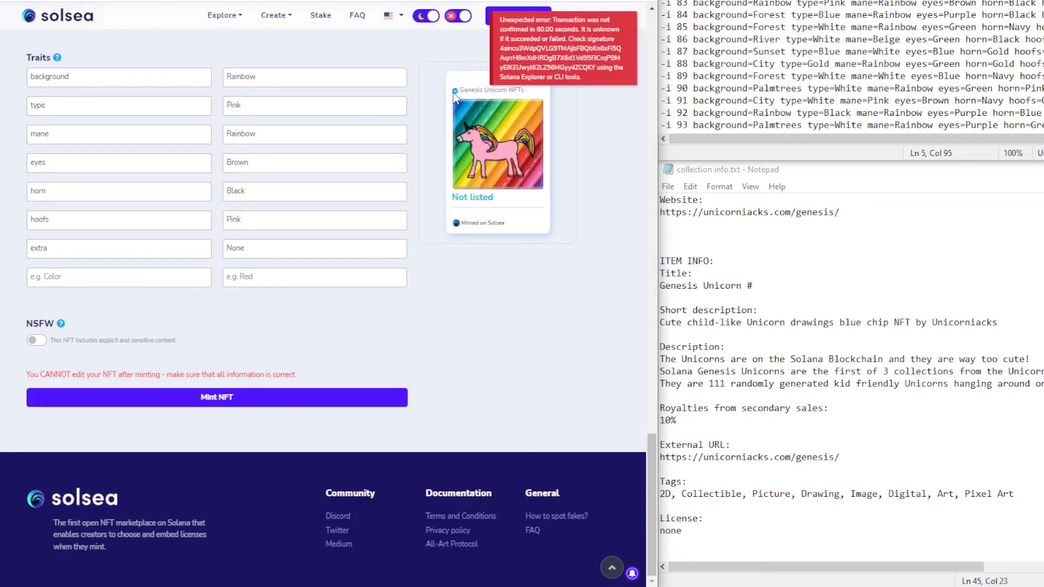
click(226, 403)
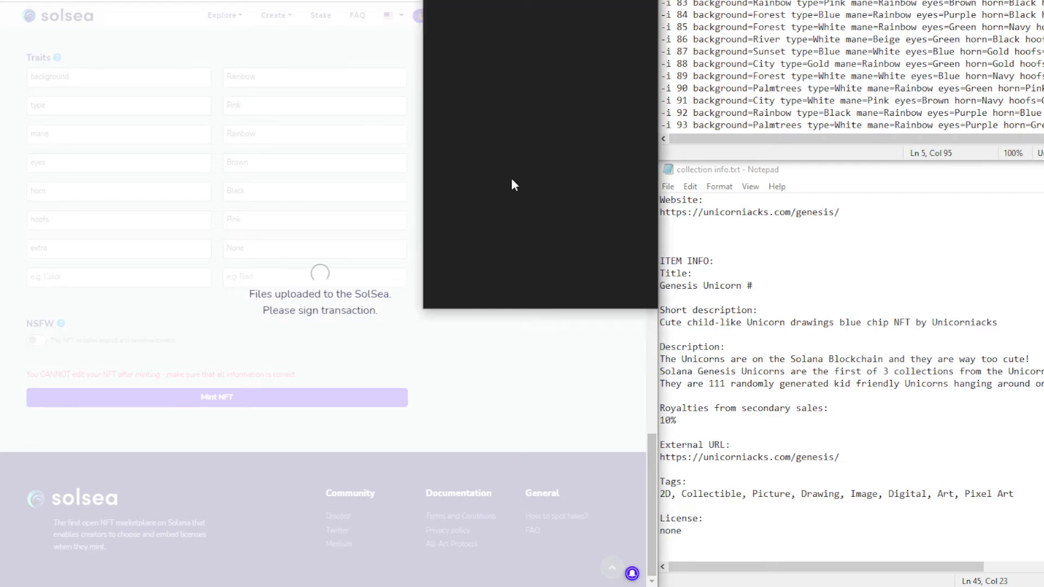
click(575, 281)
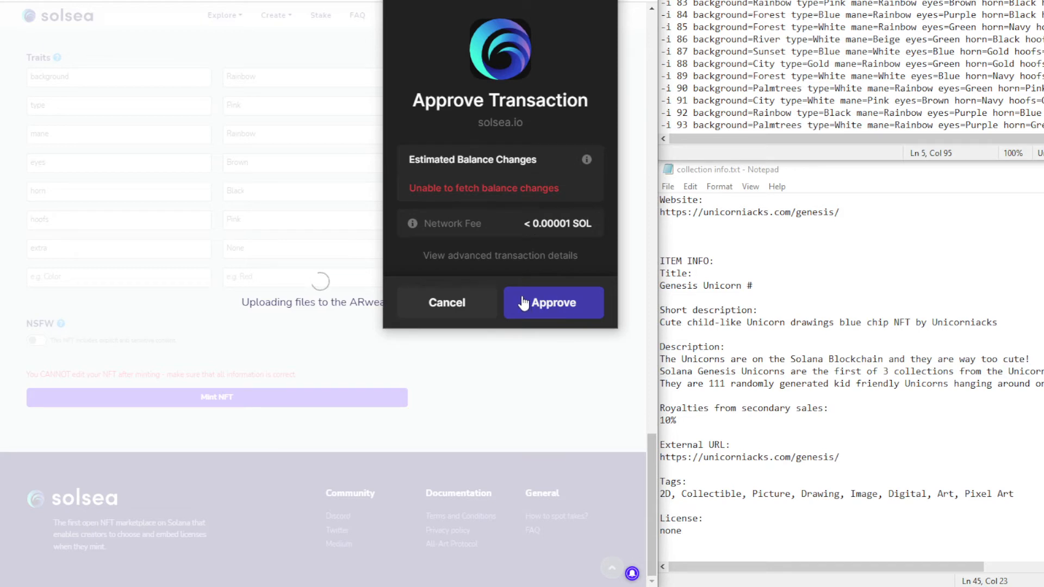
click(524, 303)
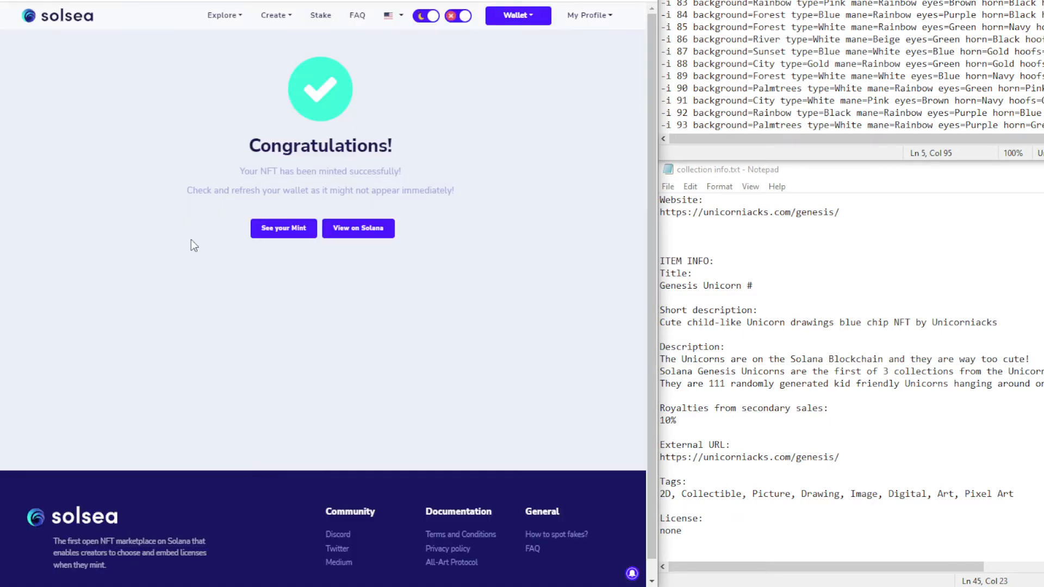
click(283, 233)
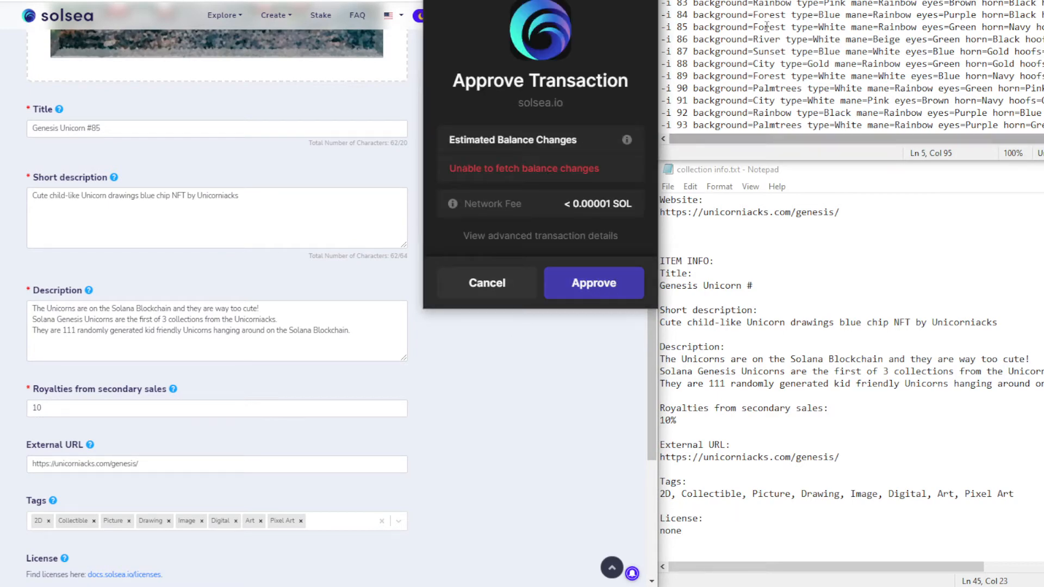
Add Genesis Unicorn #85's background trait with value Forest from the Notepad list
drag(694, 27, 785, 29)
key(ctrl+c)
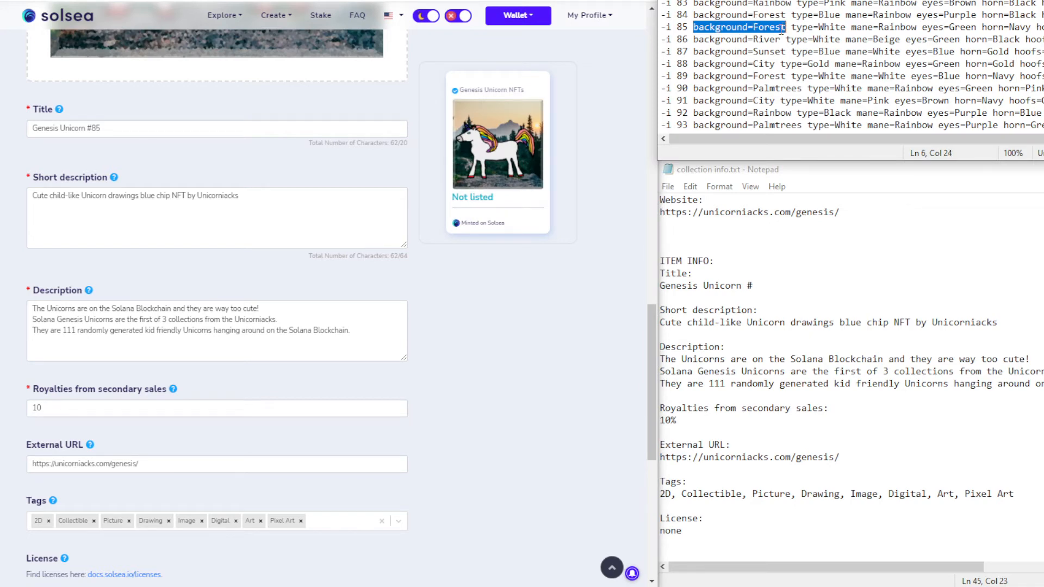
scroll(318, 304, down, 5)
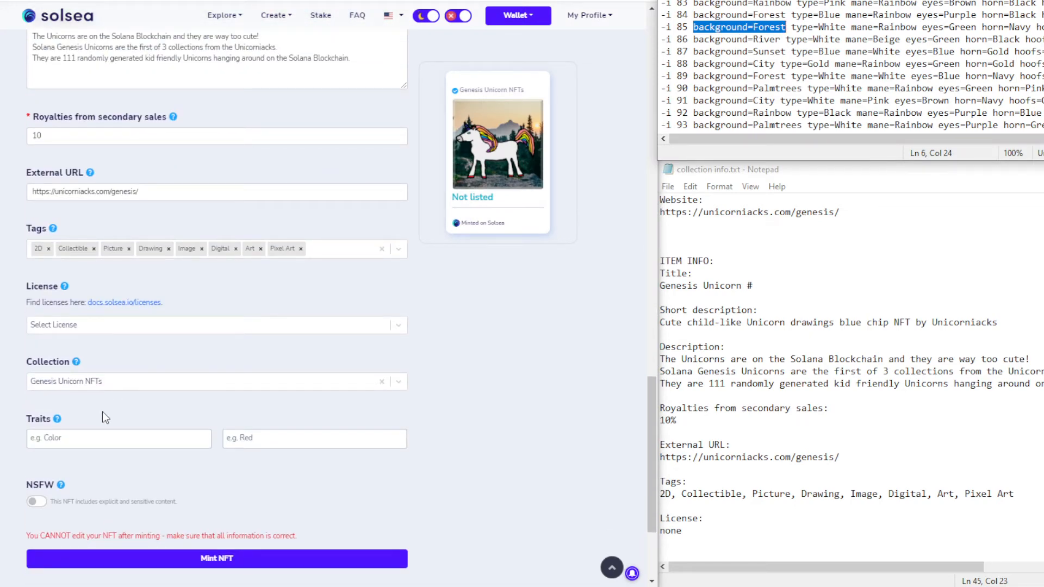
click(86, 443)
key(ctrl+v)
double_click(86, 437)
key(ctrl+x)
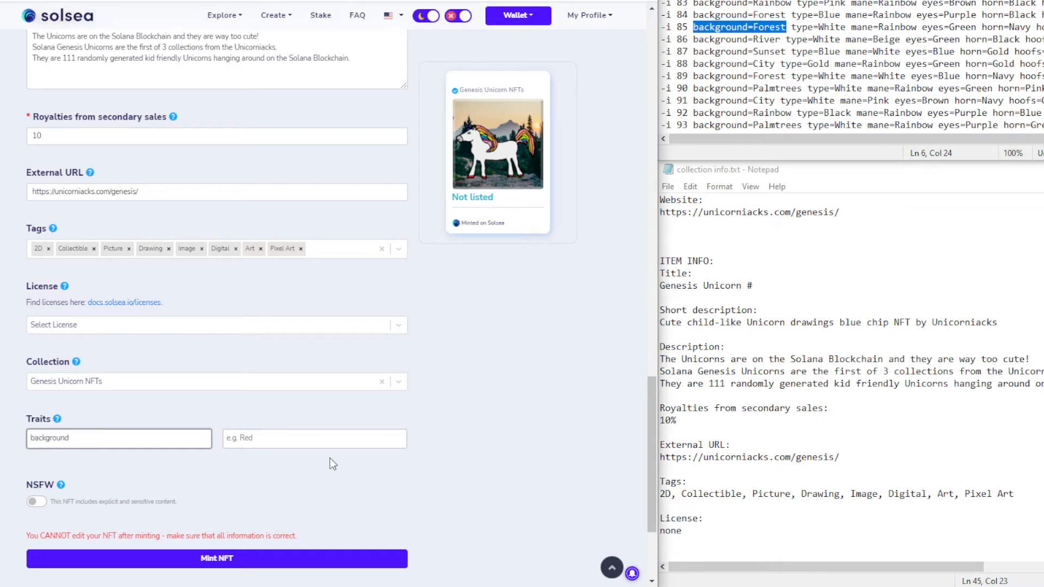
click(292, 439)
key(ctrl+v)
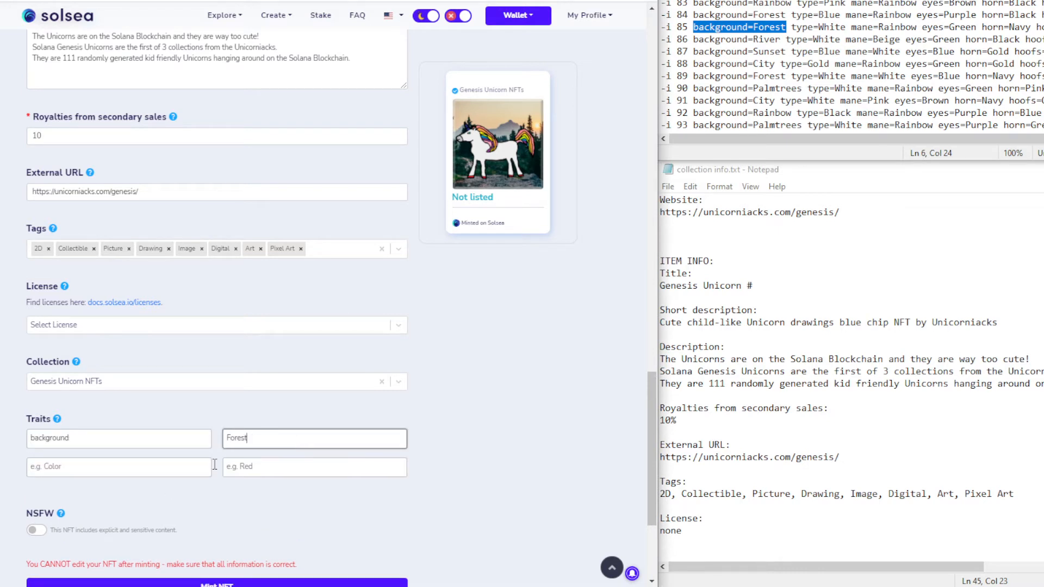
Add the type trait with value White
click(110, 473)
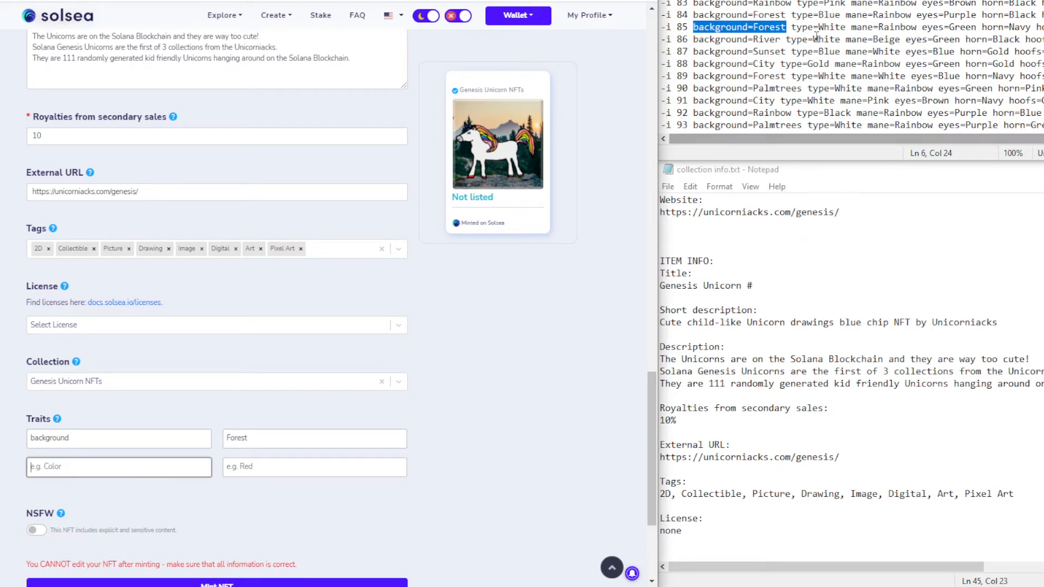
drag(790, 26, 847, 30)
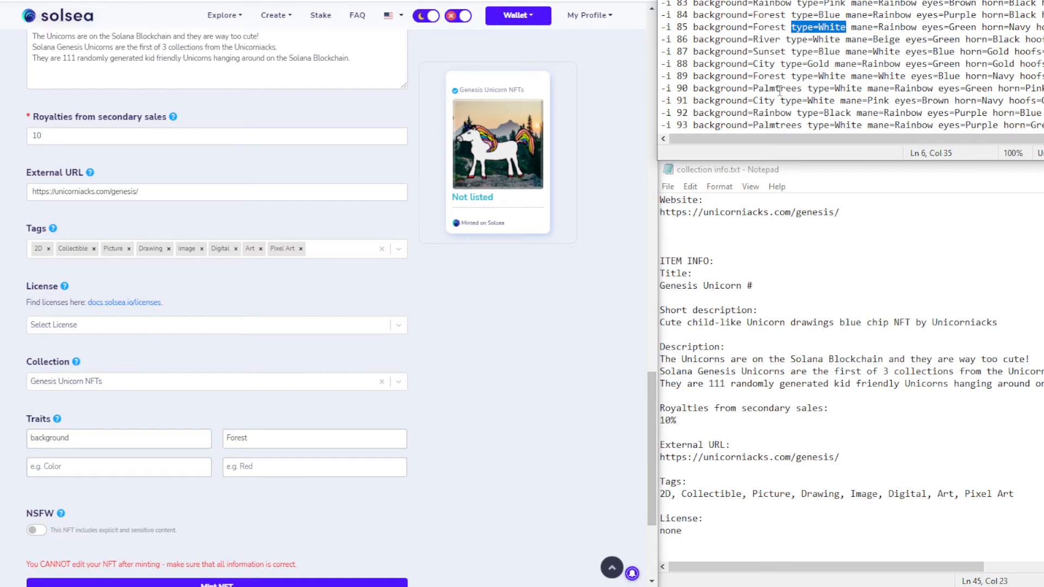
click(93, 471)
key(ctrl+v)
double_click(61, 465)
key(ctrl+x)
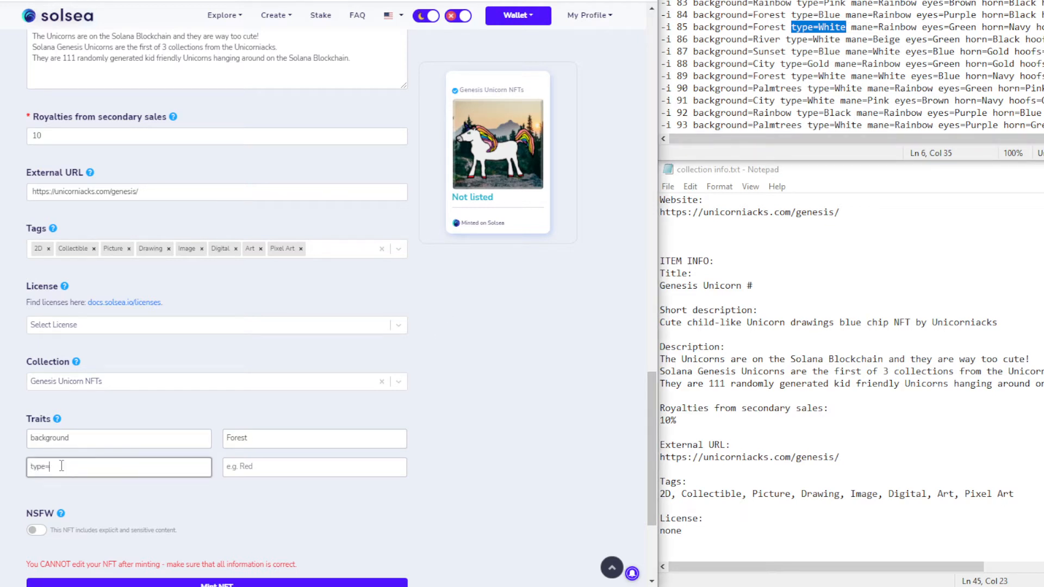
key(BackSpace)
click(236, 468)
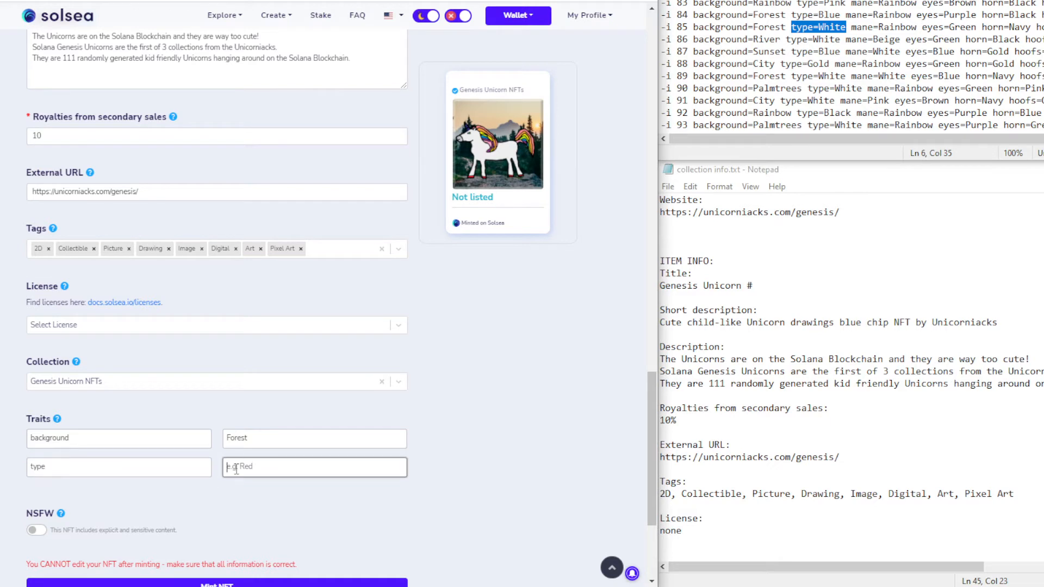
key(ctrl+v)
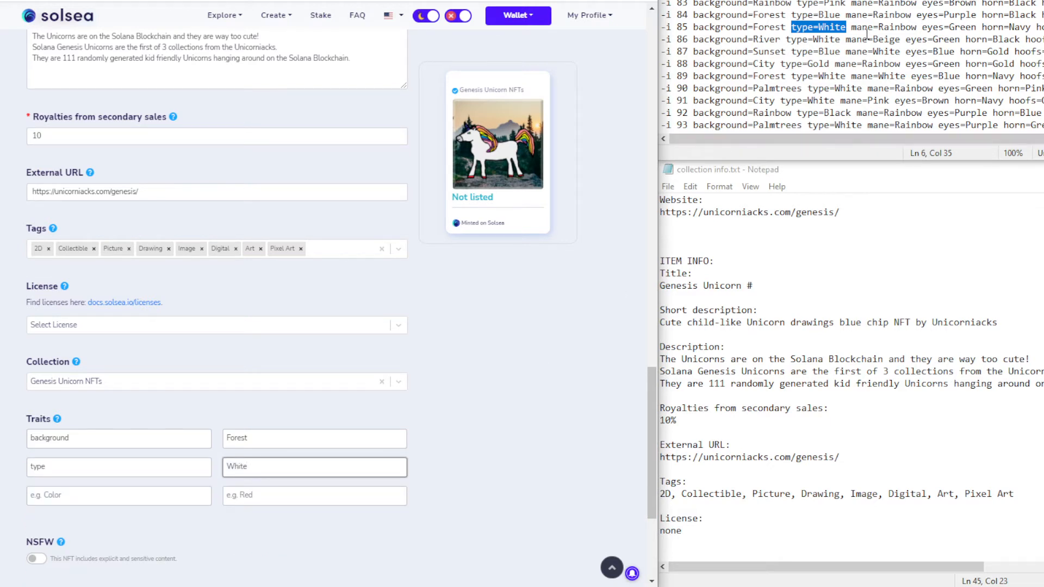
Add the mane trait with value Rainbow
drag(851, 27, 917, 28)
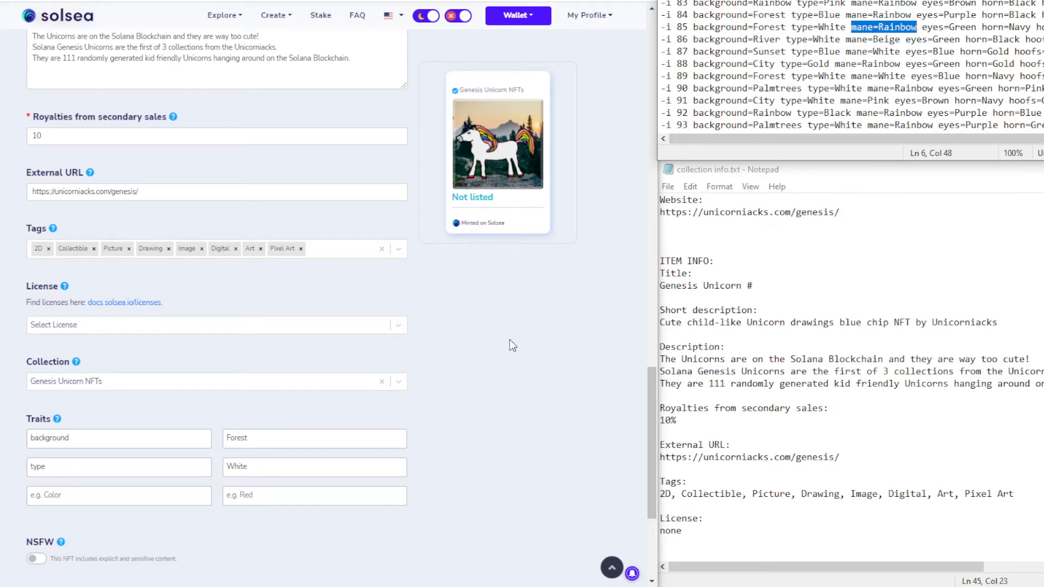
click(101, 496)
key(ctrl+v)
double_click(68, 495)
key(ctrl+x)
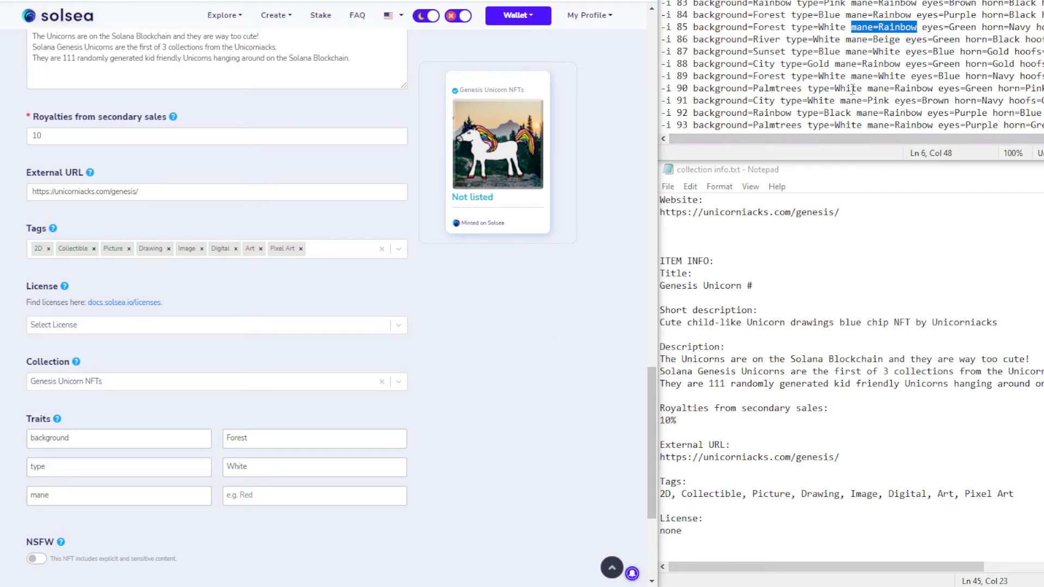
click(257, 493)
key(ctrl+v)
Add the eyes trait with value Green
click(136, 523)
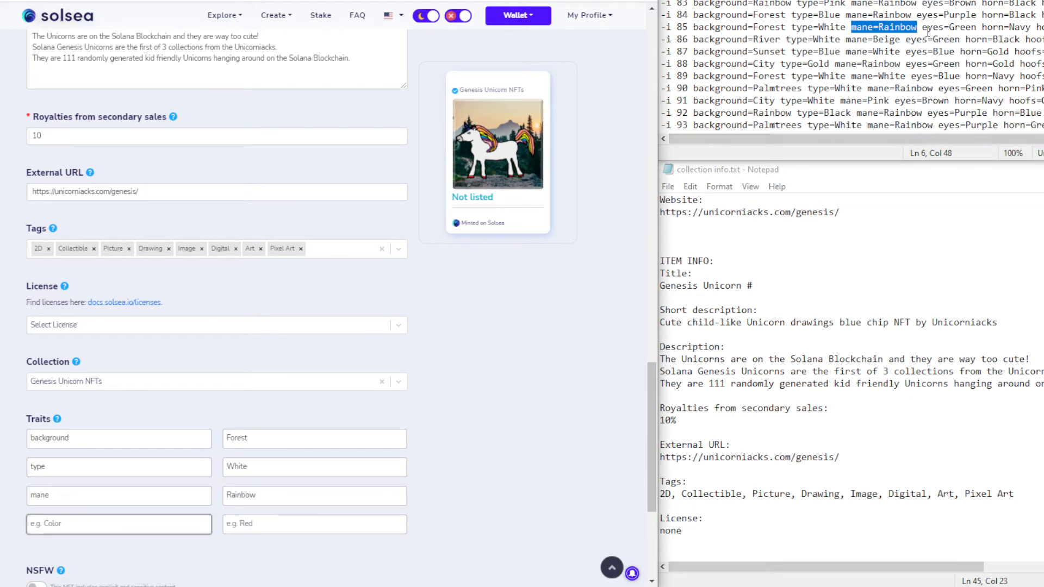
drag(922, 27, 976, 27)
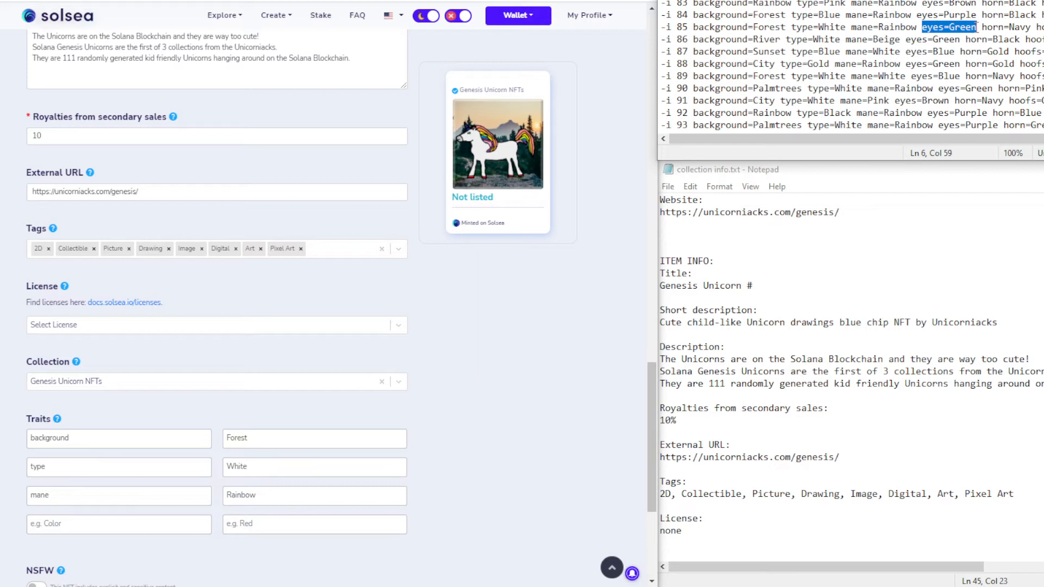
click(76, 527)
key(ctrl+v)
double_click(60, 524)
key(BackSpace)
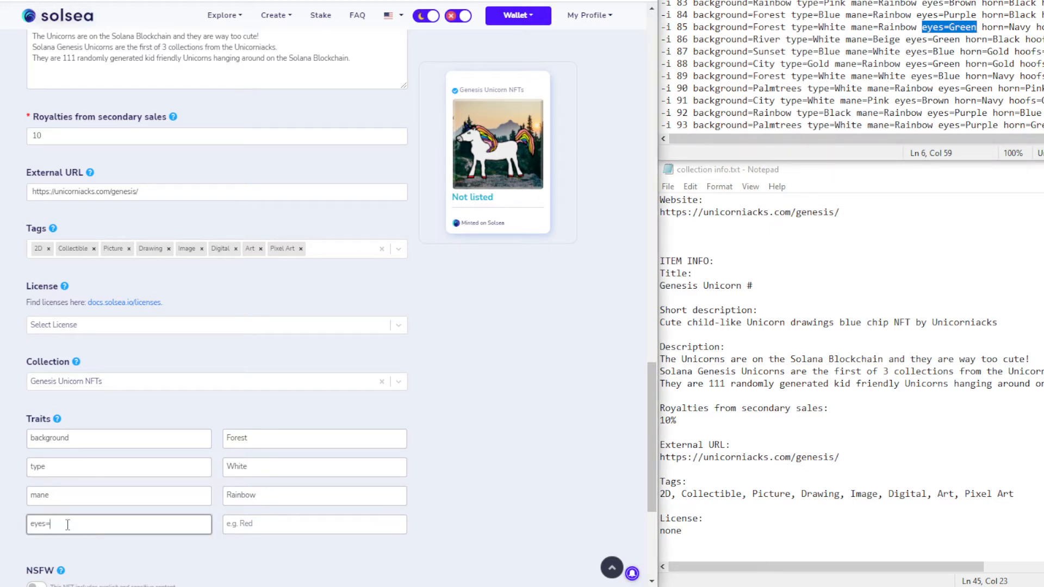
click(231, 525)
text(Green)
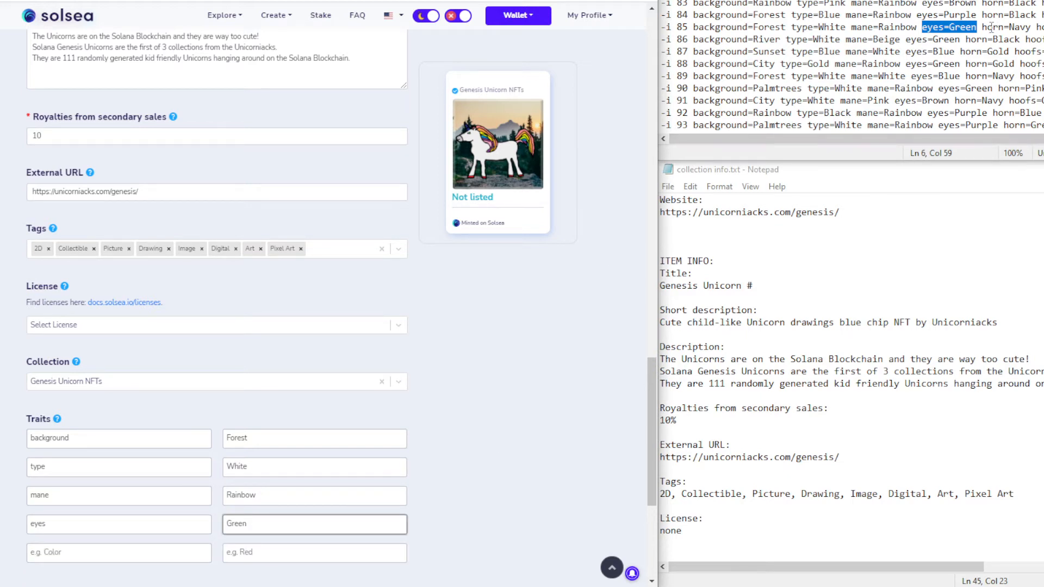
Add the horn trait with value Navy
drag(982, 27, 1029, 30)
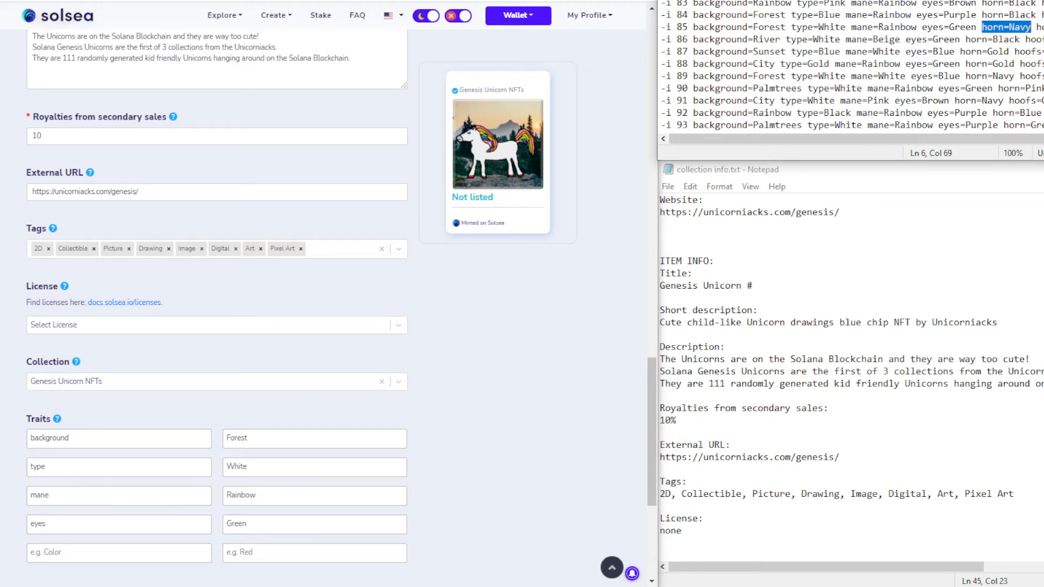
click(95, 555)
key(ctrl+v)
double_click(59, 553)
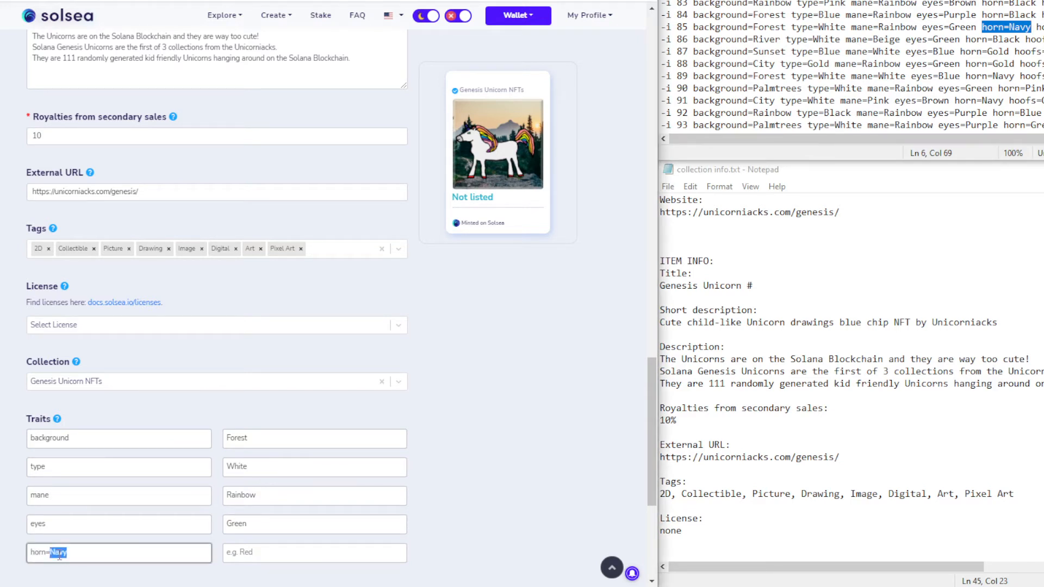
key(BackSpace)
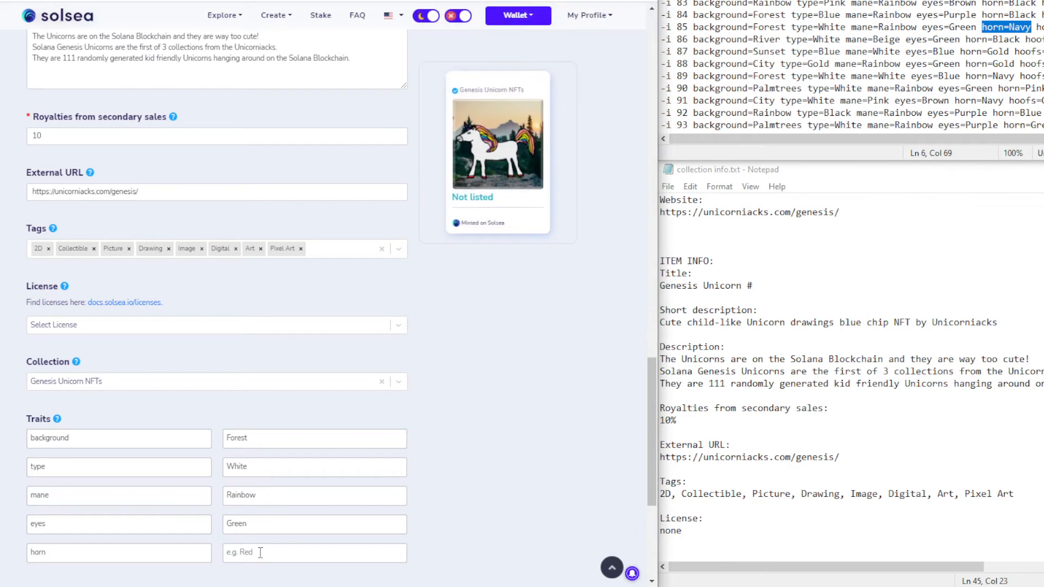
click(261, 552)
text(Navy)
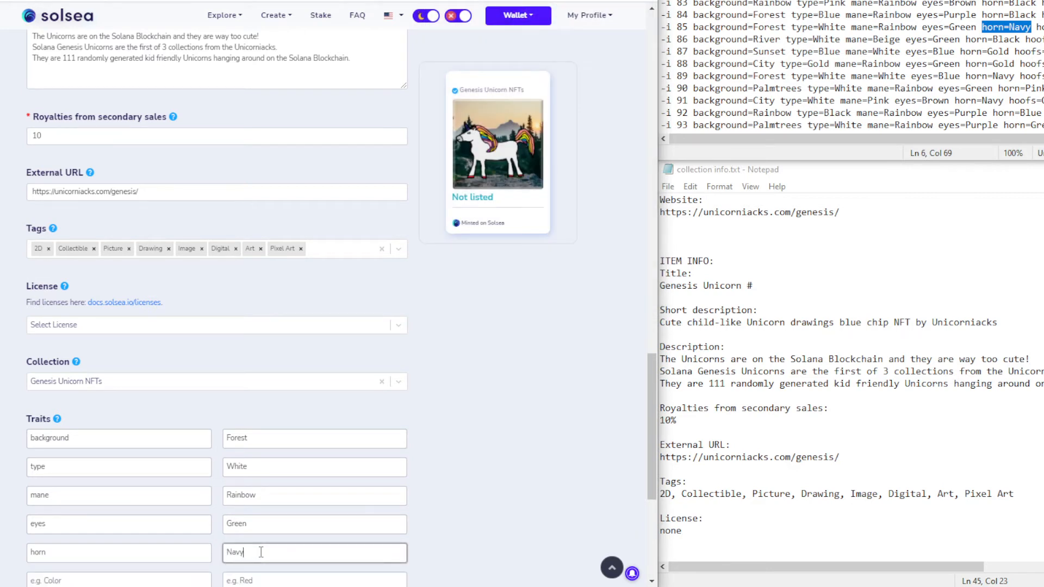
Add the hoofs trait with value Red
scroll(432, 502, down, 1)
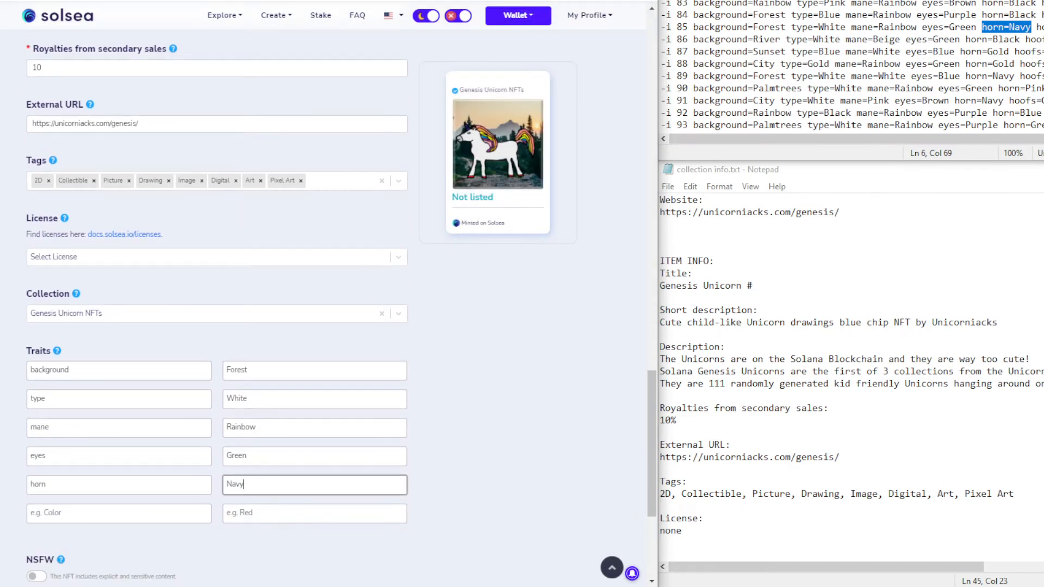
double_click(1039, 27)
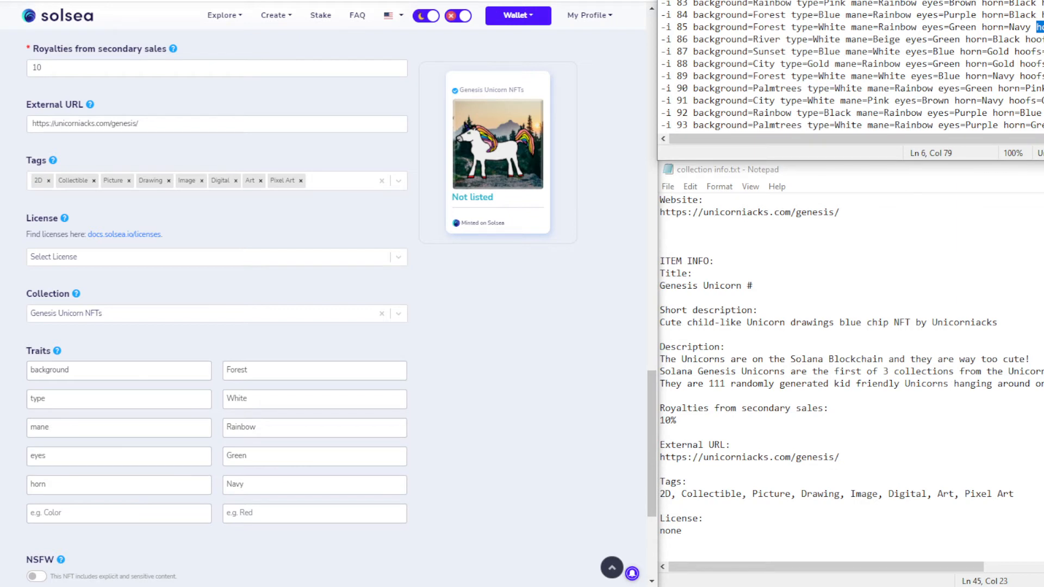
click(71, 519)
key(ctrl+v)
double_click(59, 513)
key(ctrl+x)
click(253, 511)
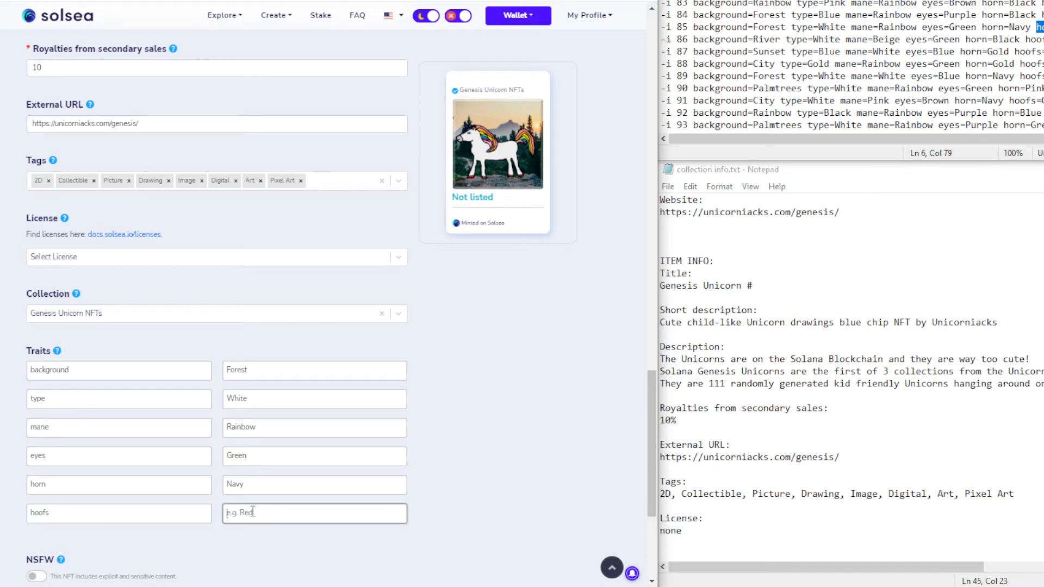
key(ctrl+v)
Add the extra trait with value None and scroll to the Mint NFT button
click(158, 541)
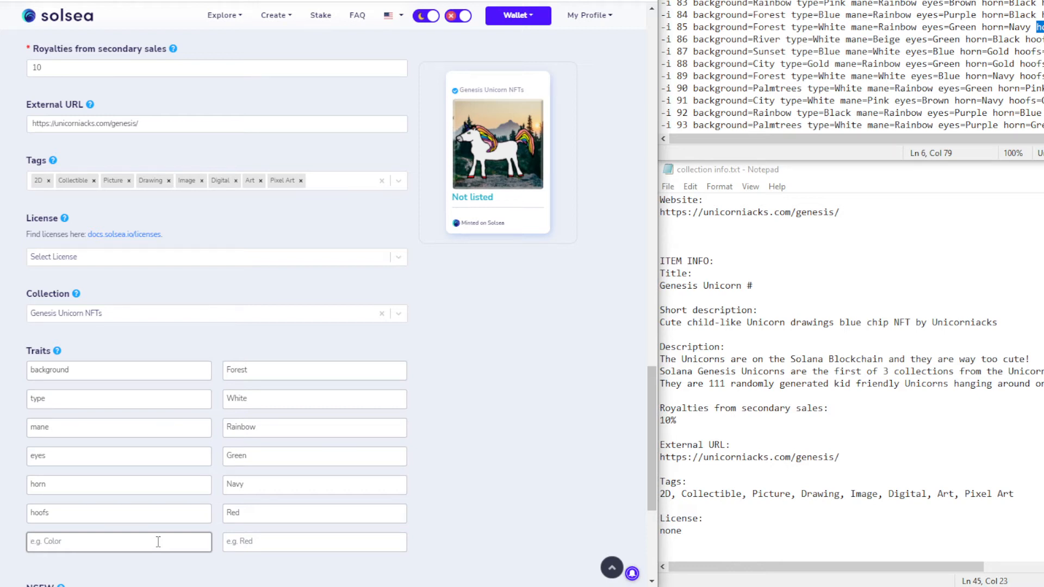
text(extra)
key(Tab)
text(N)
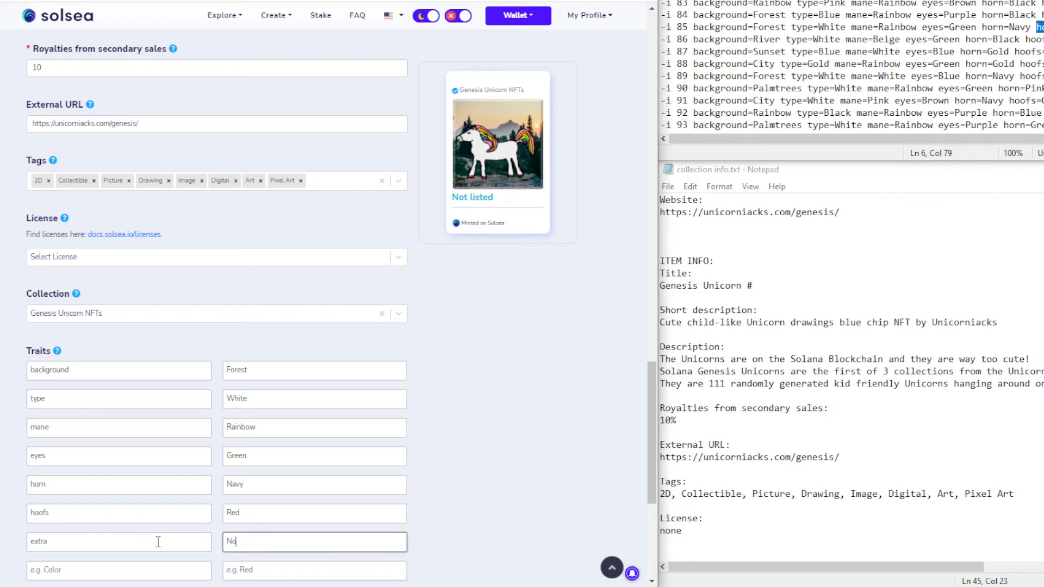
click(547, 442)
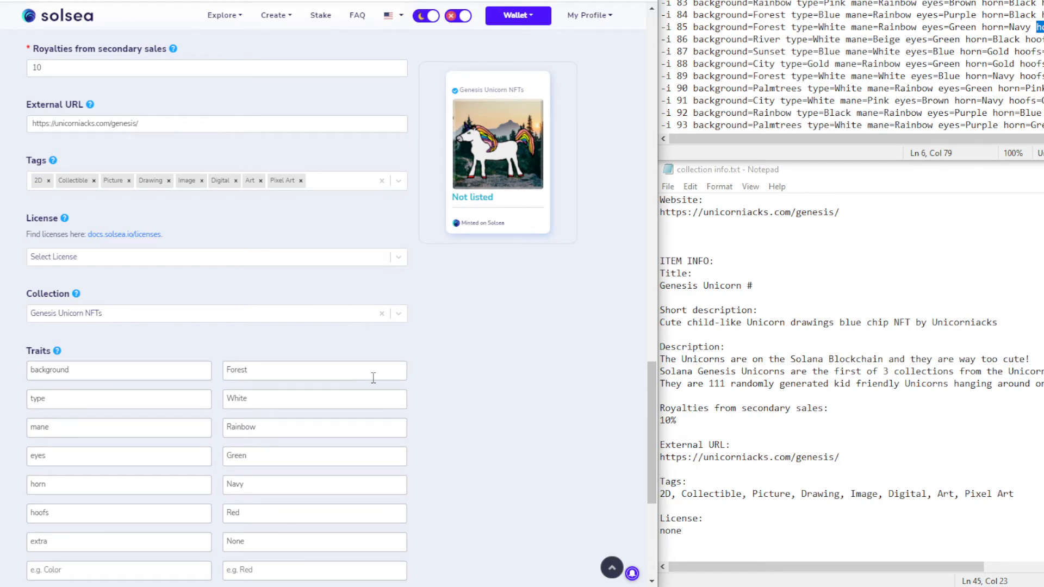
scroll(373, 377, up, 5)
scroll(373, 377, up, 3)
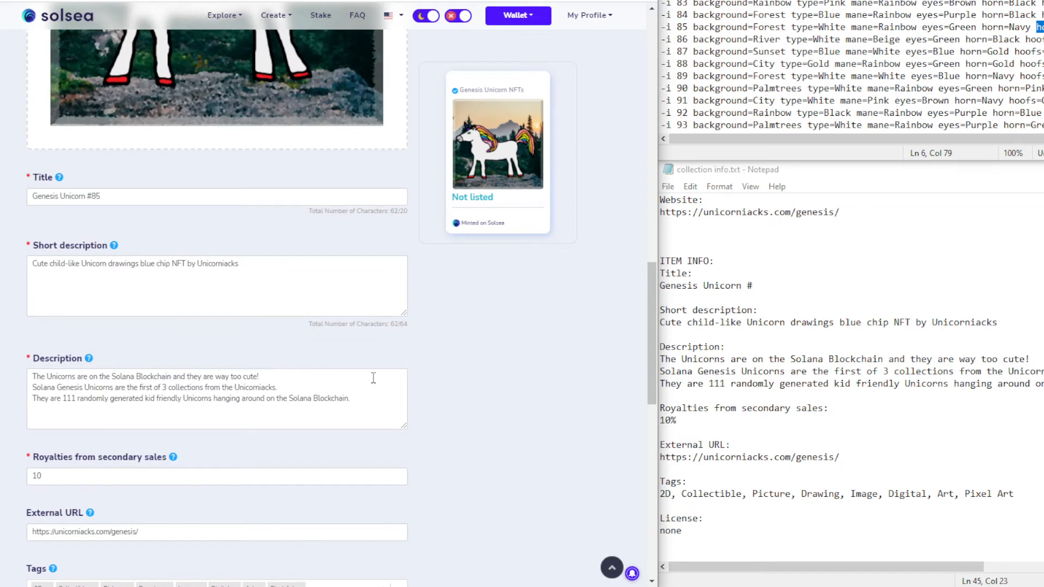
scroll(373, 377, down, 10)
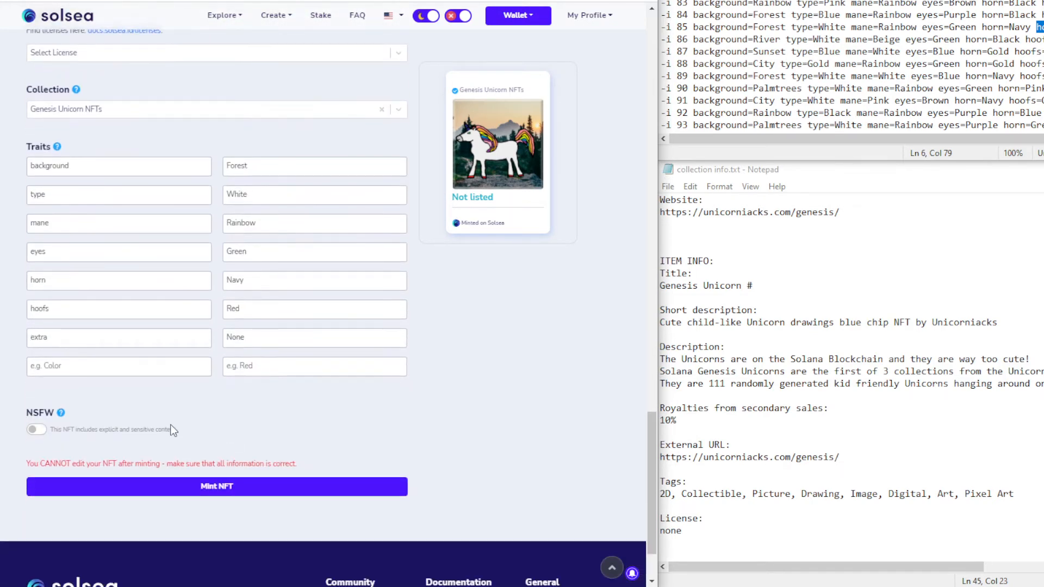
Mint Genesis Unicorn #85 and approve the transaction in the Phantom wallet
click(260, 487)
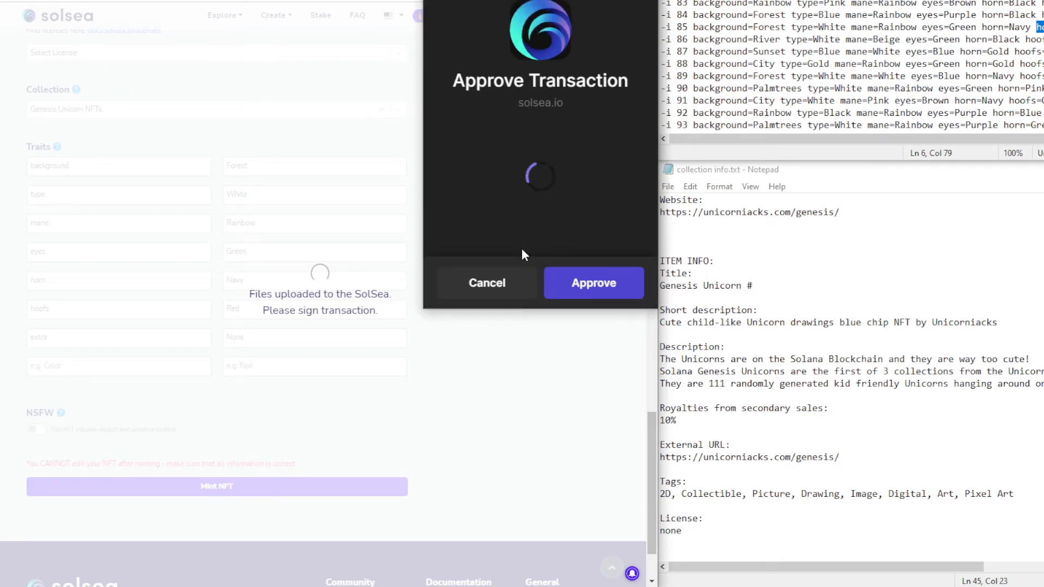
click(576, 287)
drag(536, 1, 296, 39)
click(596, 287)
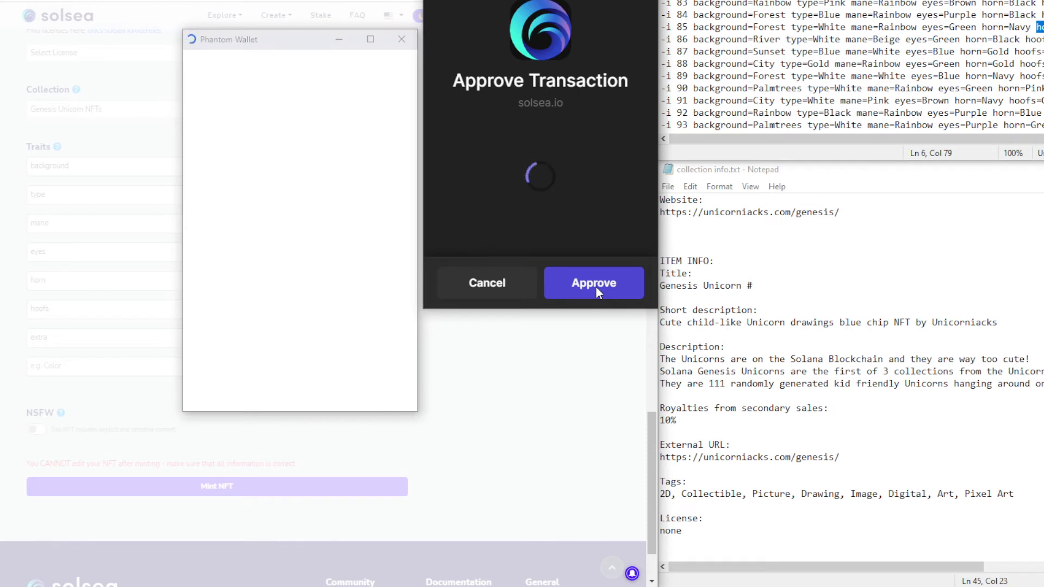
click(284, 41)
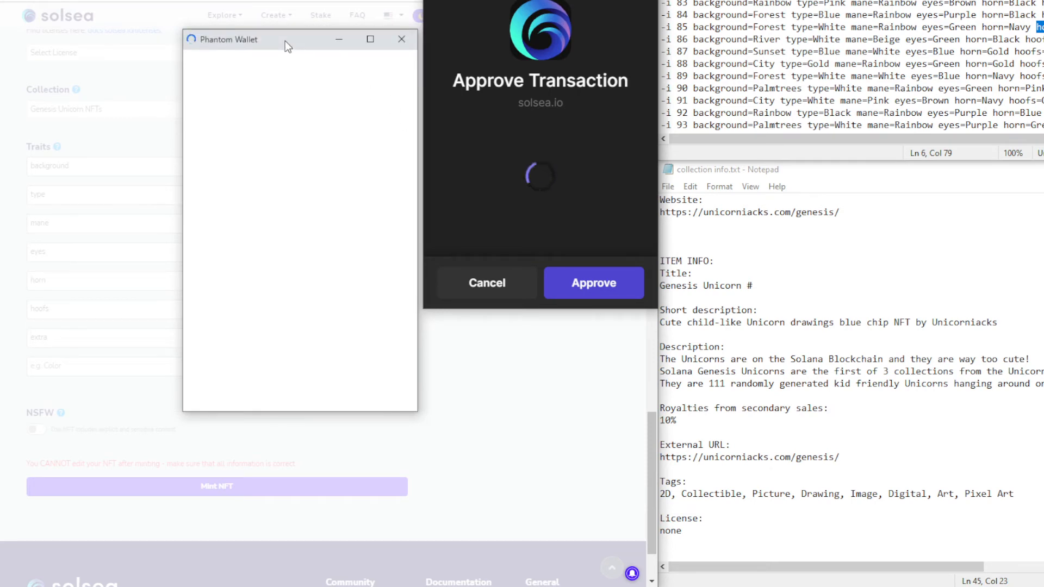
drag(284, 42, 495, 0)
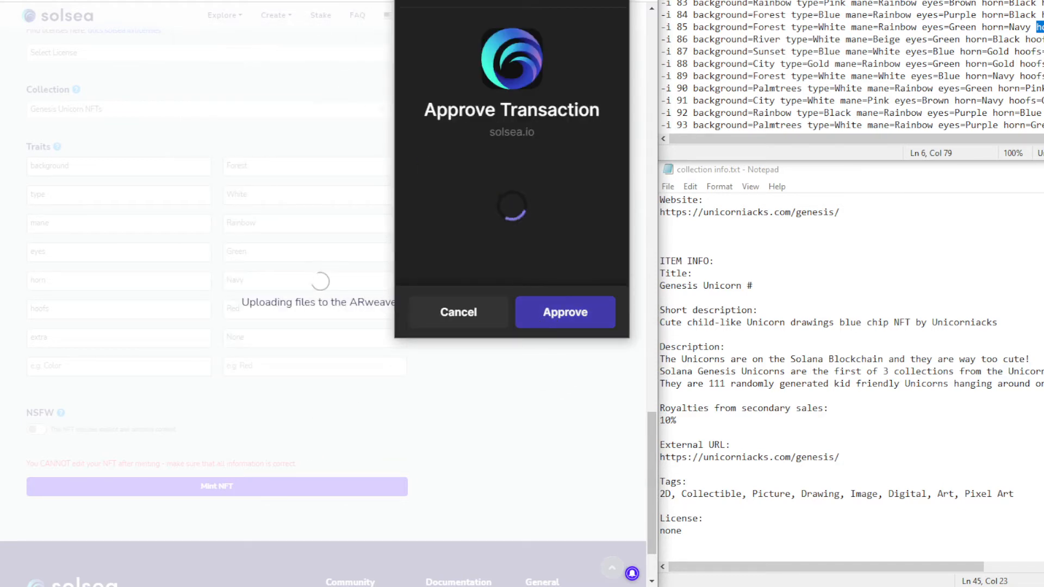
Return to the failed mint form, retry minting #85, and approve it again in Phantom
key(ctrl+Tab)
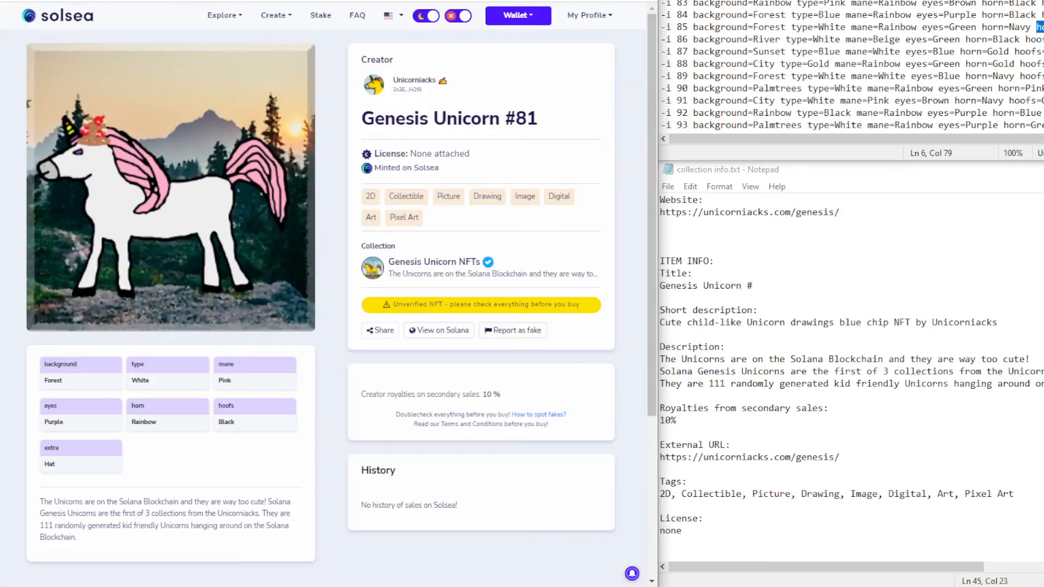
key(ctrl+Tab)
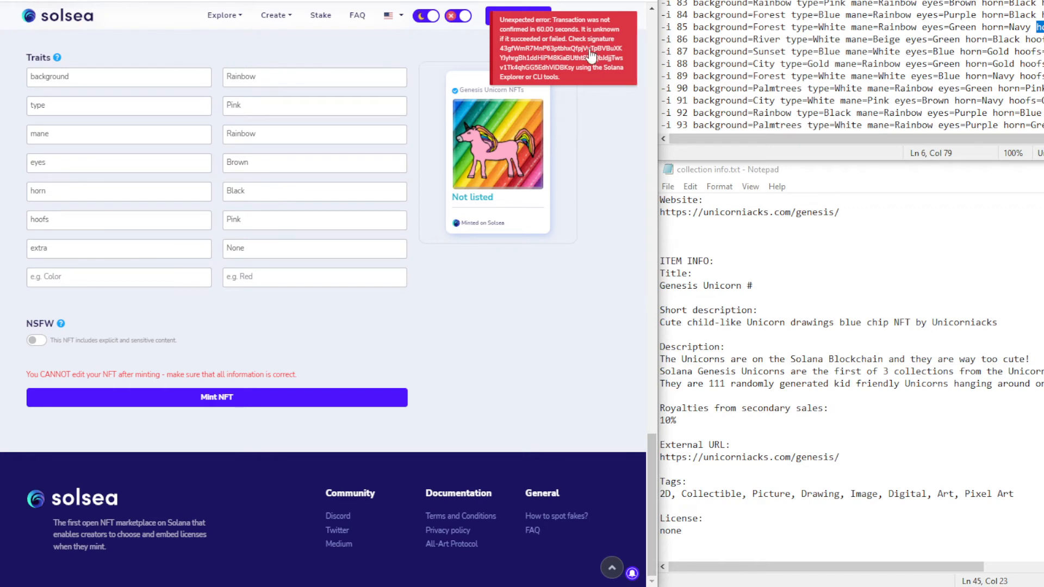
click(380, 399)
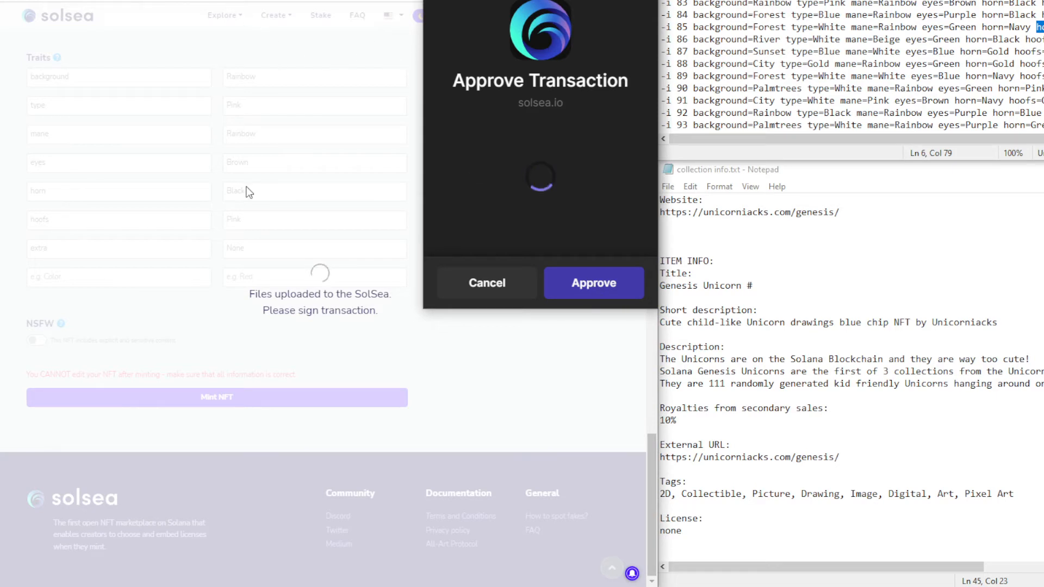
click(594, 277)
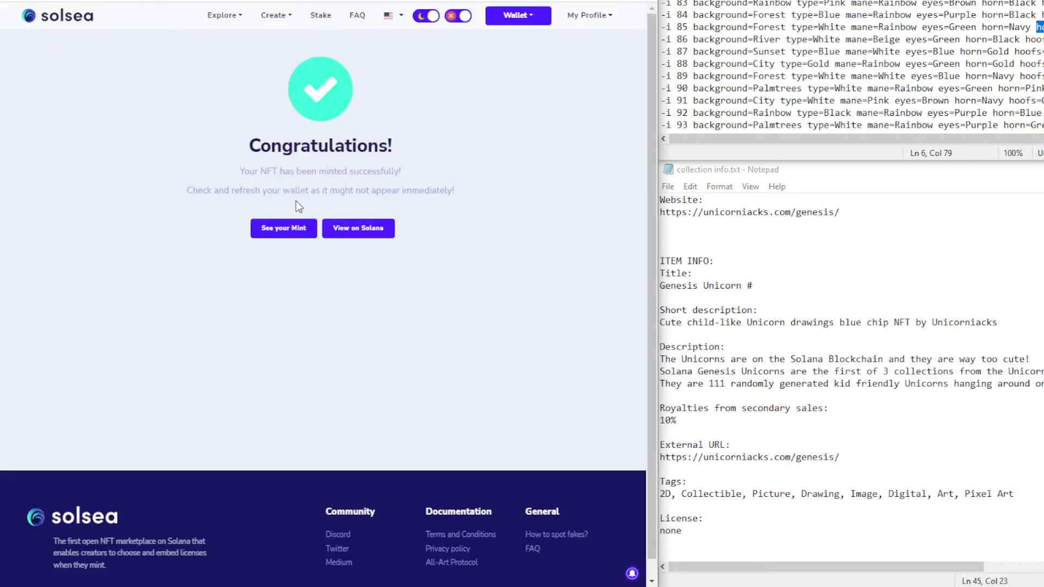
click(283, 229)
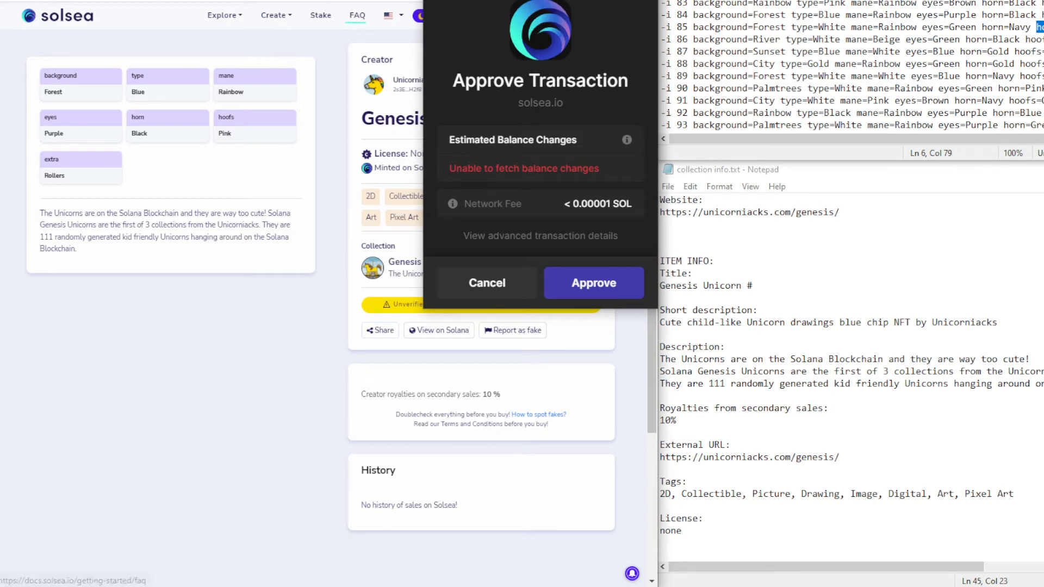
click(594, 283)
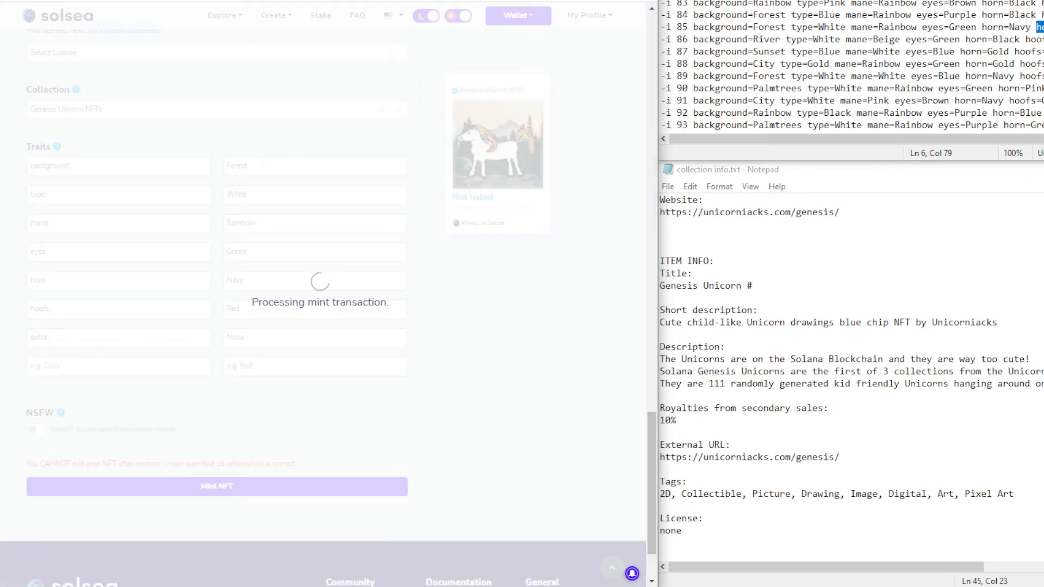
scroll(338, 183, up, 5)
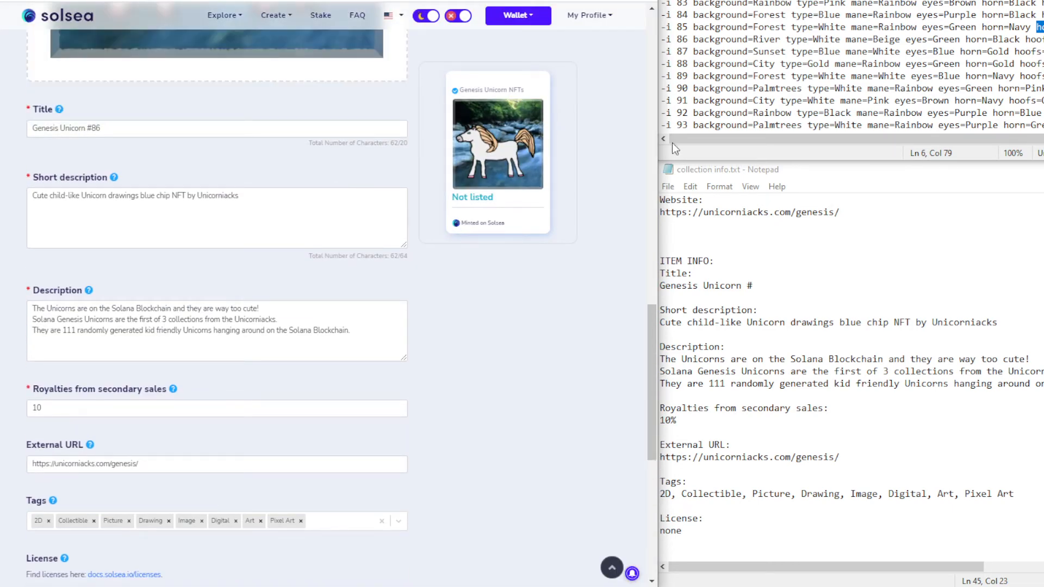
Add the first trait: background with value River, copied from the Notepad line
drag(694, 40, 781, 39)
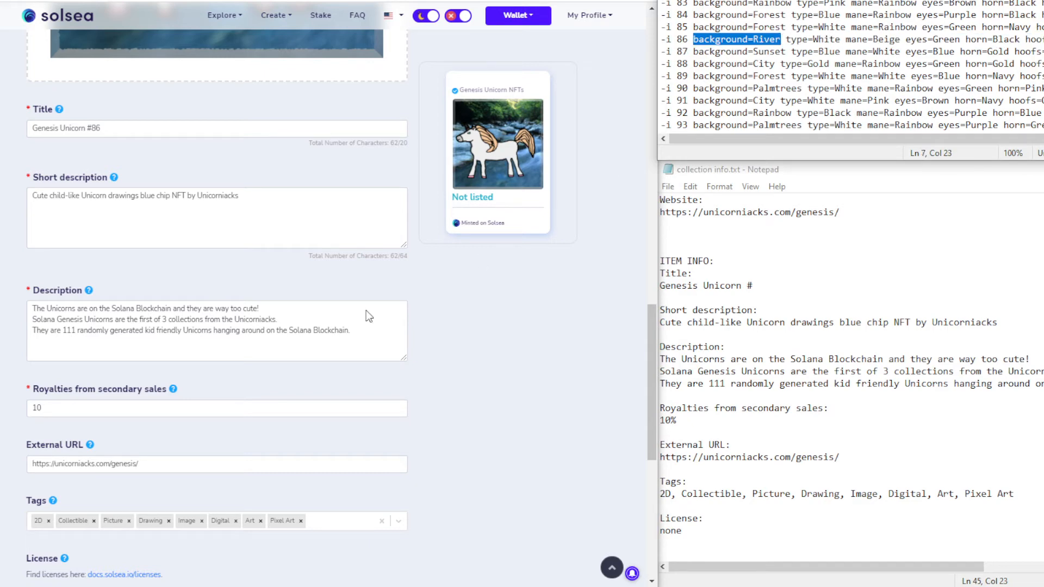
scroll(218, 337, down, 5)
click(81, 370)
key(ctrl+v)
double_click(78, 374)
key(ctrl+x)
key(BackSpace)
click(316, 367)
key(ctrl+v)
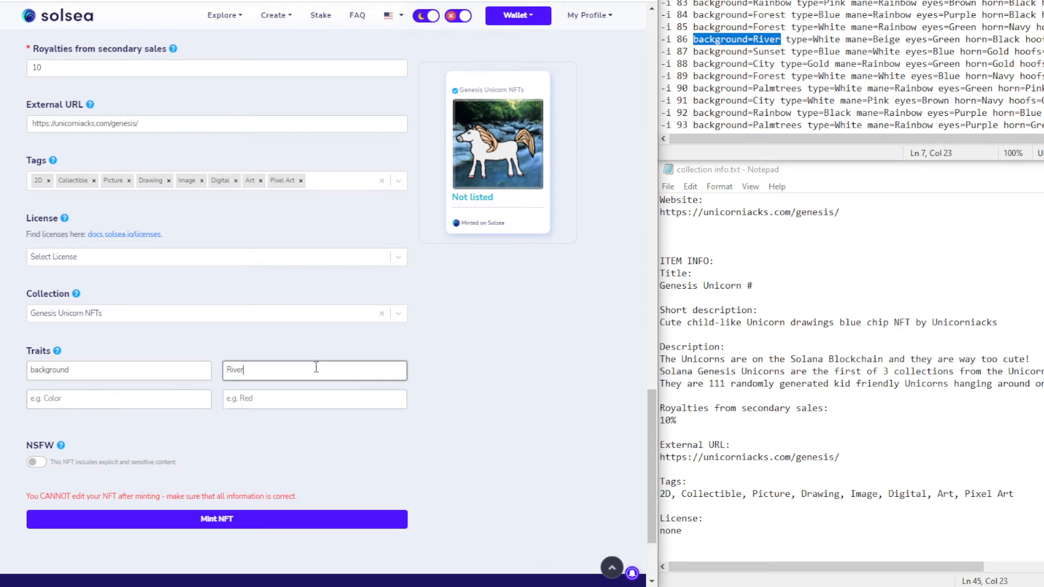
Add the trait type with value White
drag(787, 39, 841, 42)
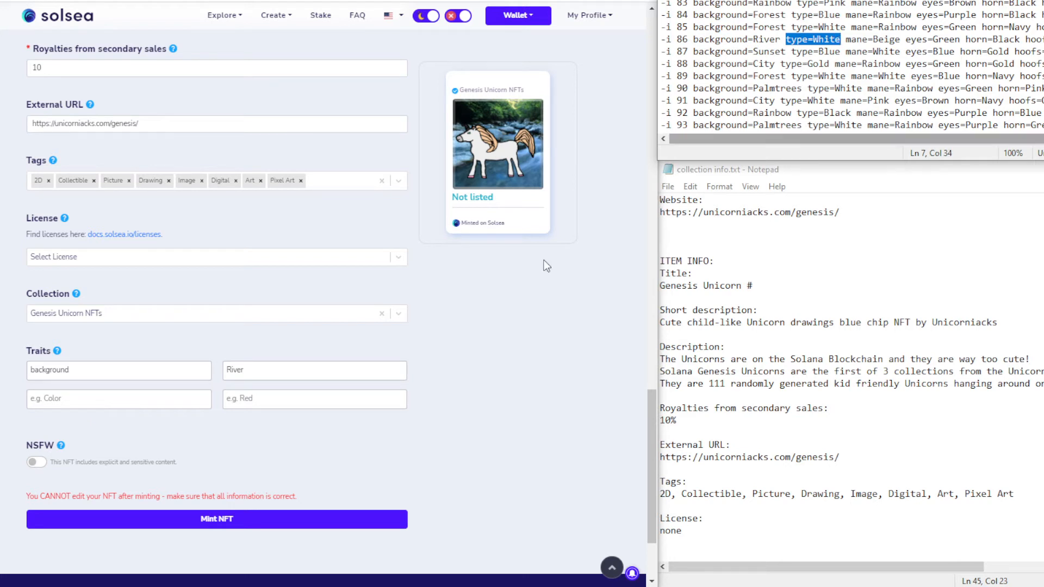
click(63, 399)
key(ctrl+v)
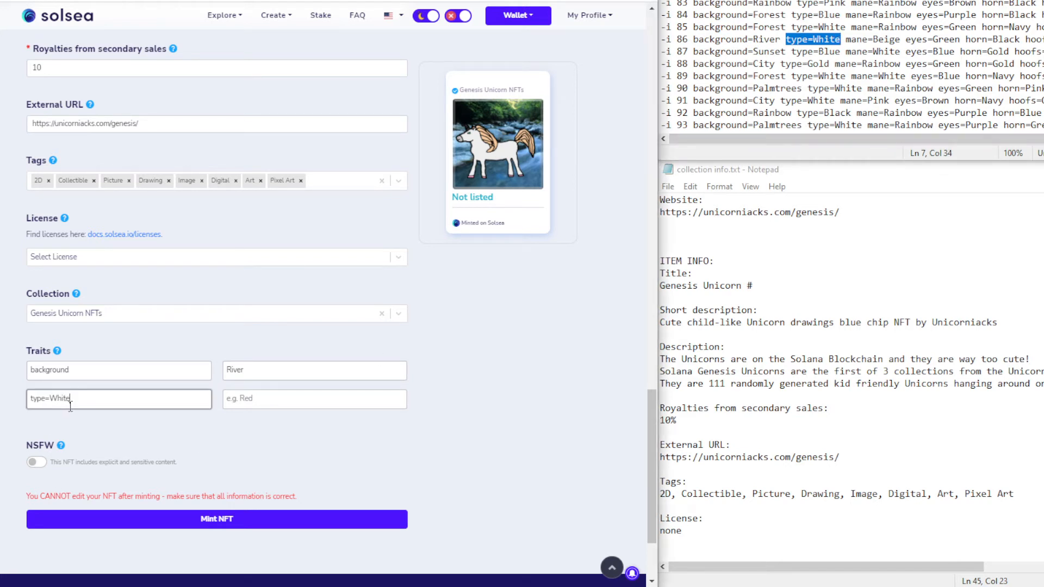
double_click(62, 399)
key(BackSpace)
key(BackSpace)
click(255, 400)
text(White)
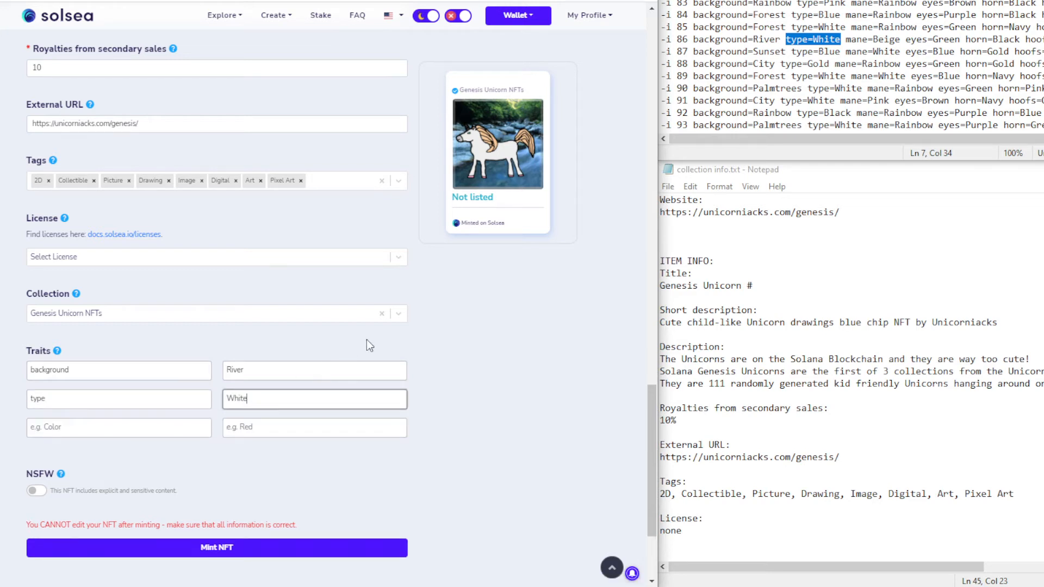
Add the trait mane with value Beige
drag(847, 40, 900, 39)
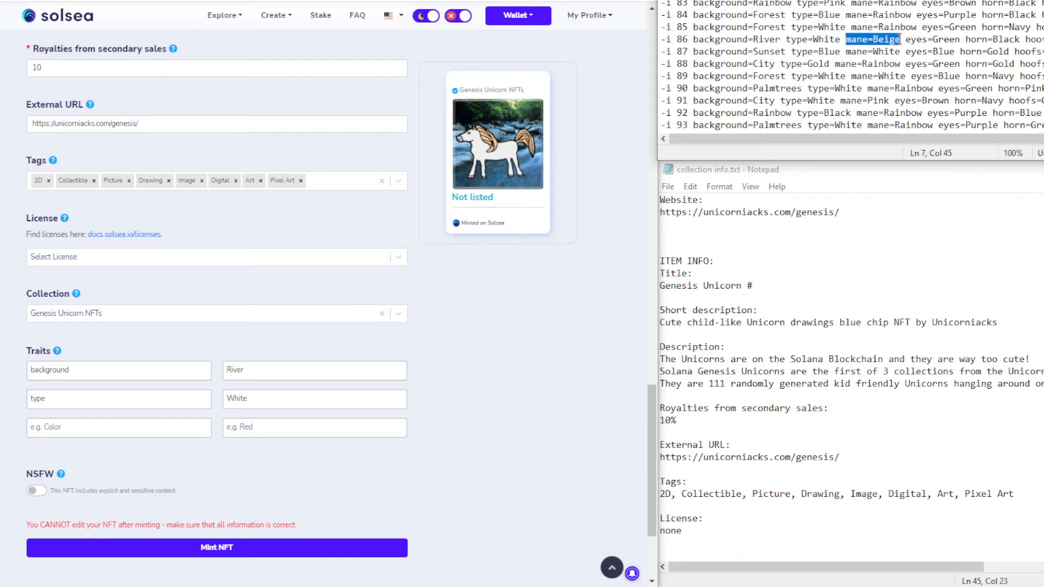
click(106, 428)
key(ctrl+v)
double_click(61, 428)
key(ctrl+x)
key(Tab)
key(ctrl+v)
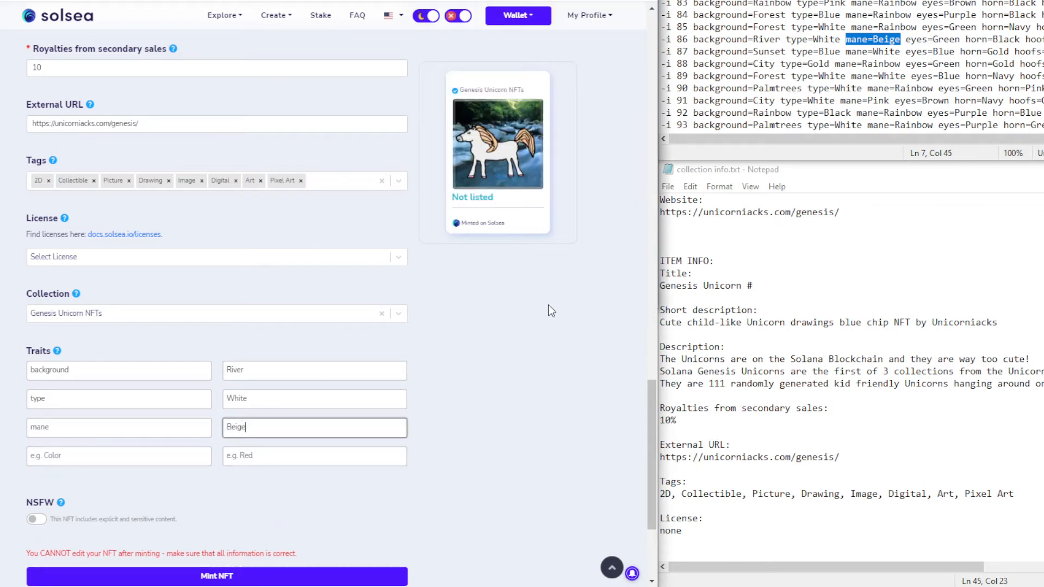
Add the trait eyes with value Green, and approve a pending wallet transaction
drag(905, 39, 961, 38)
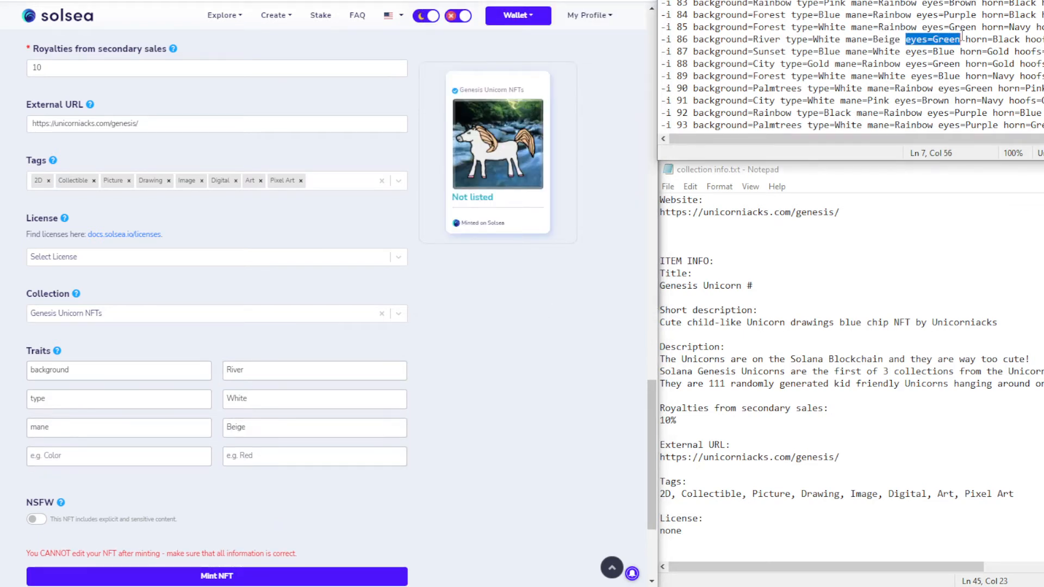
click(57, 452)
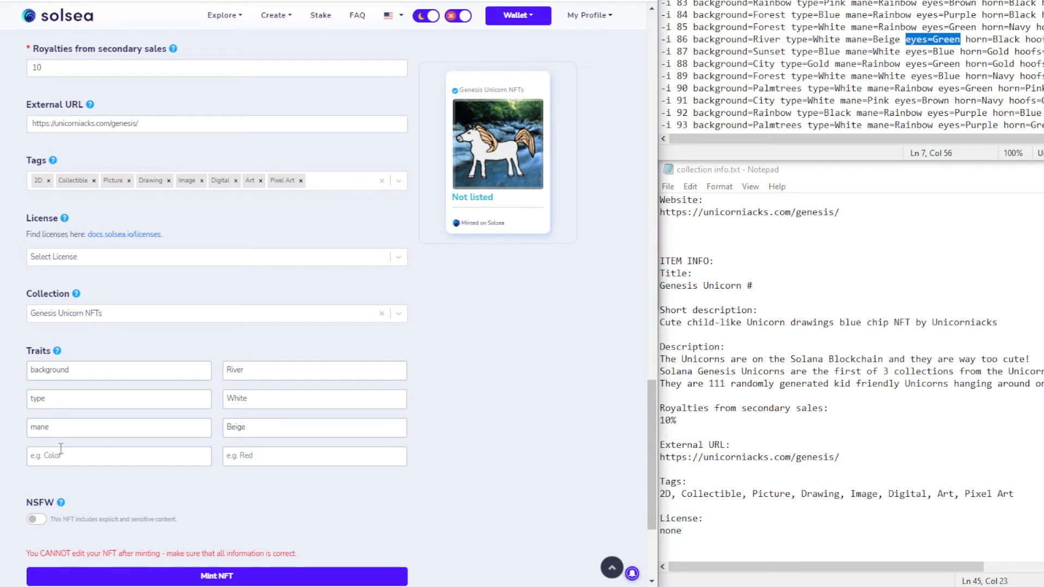
key(ctrl+v)
double_click(66, 454)
key(BackSpace)
click(264, 454)
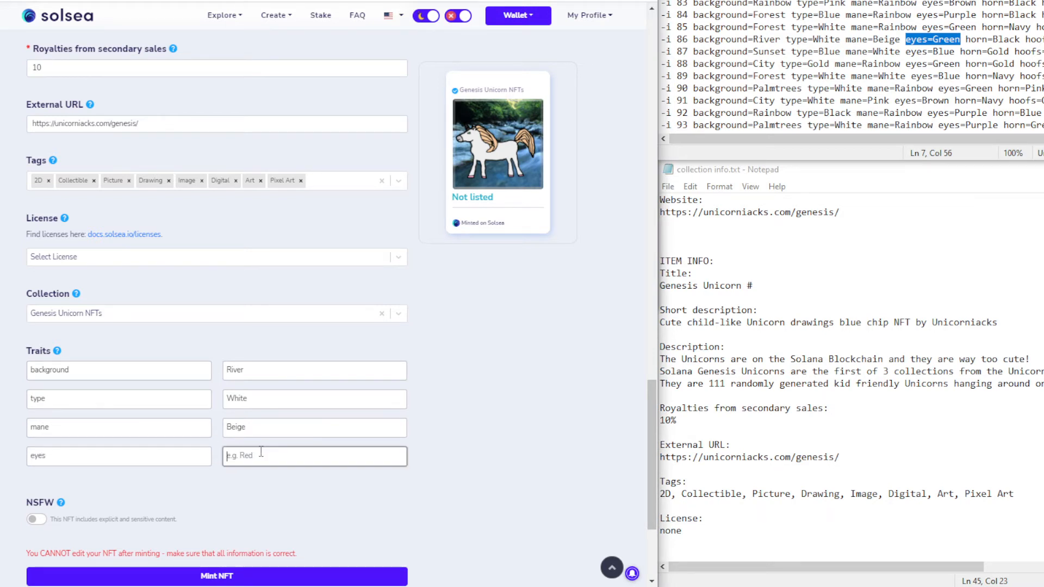
text(Green)
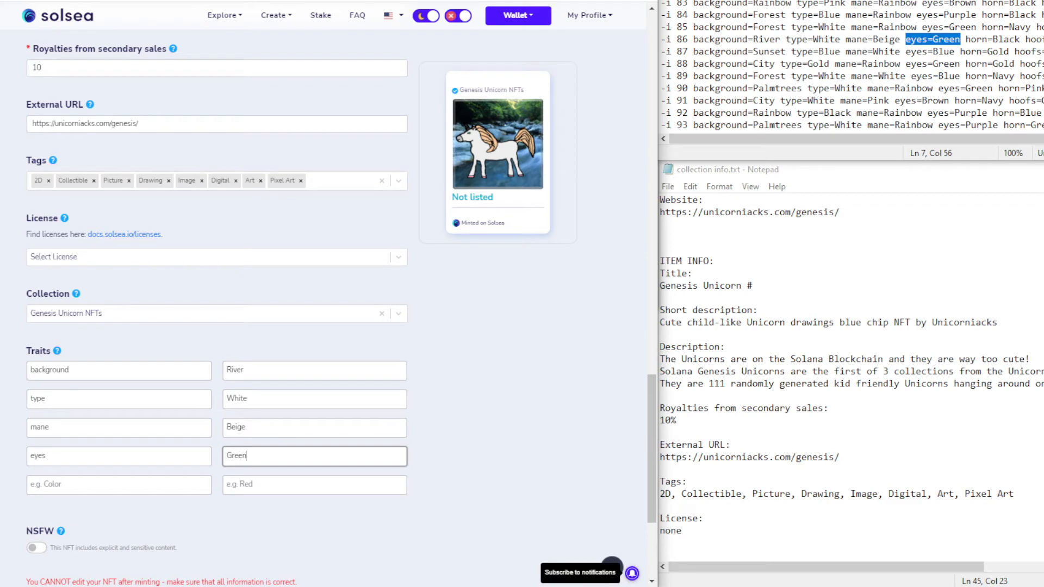
click(590, 288)
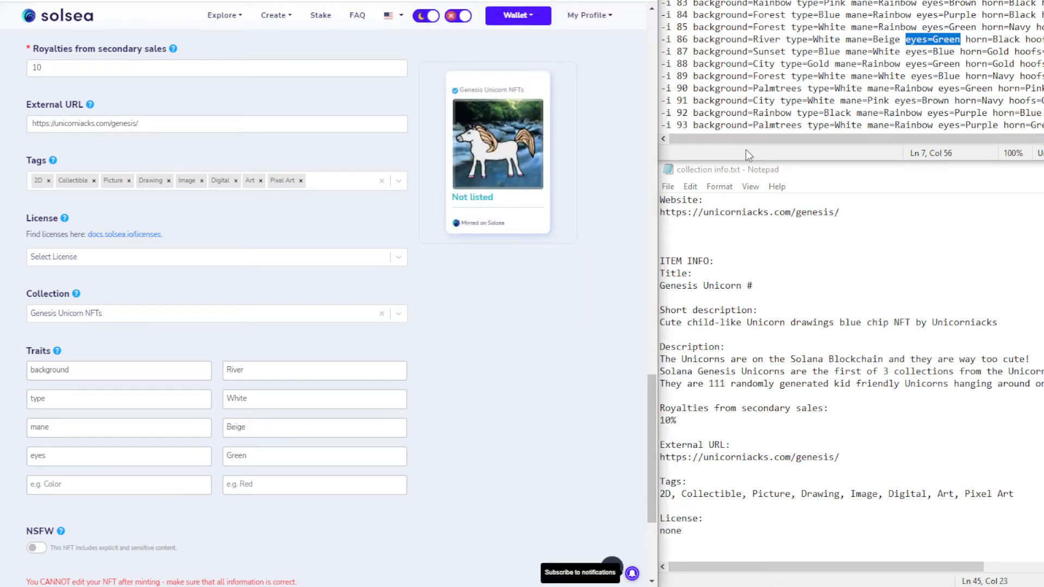
Add the trait horn with value Black
drag(965, 39, 1021, 39)
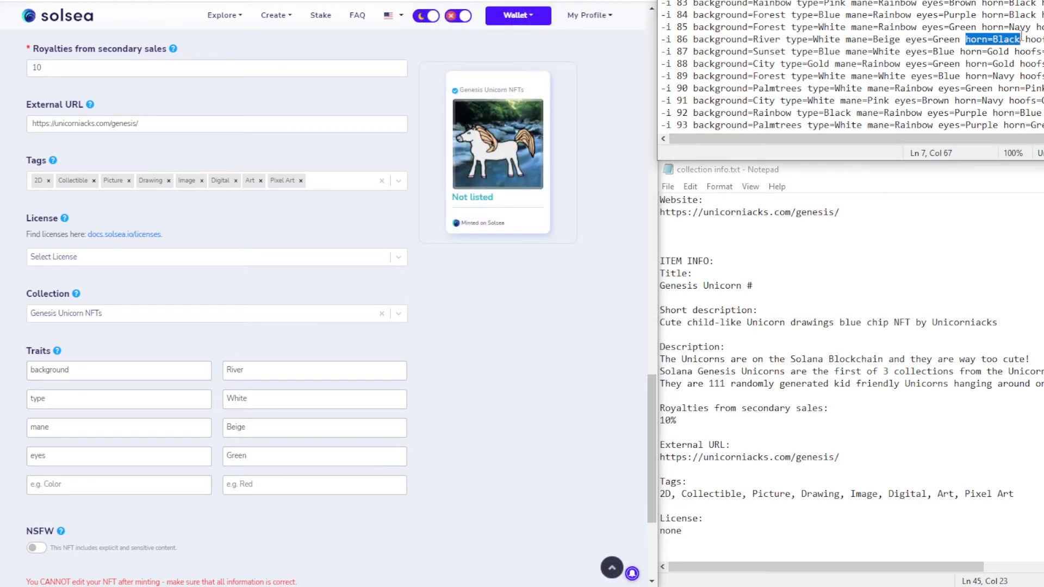
click(50, 485)
key(ctrl+v)
drag(52, 484, 94, 490)
key(BackSpace)
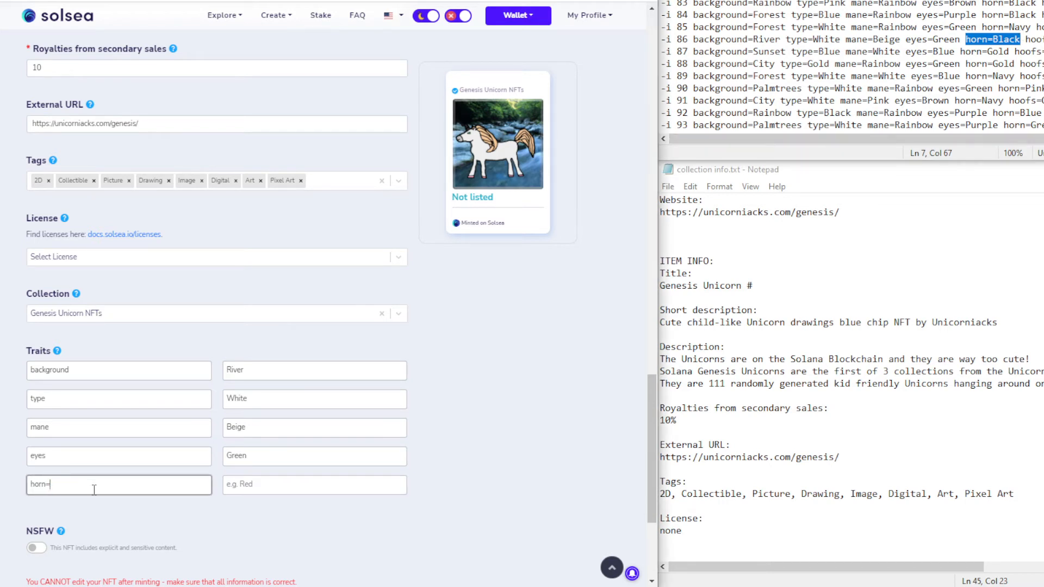
click(254, 485)
key(ctrl+v)
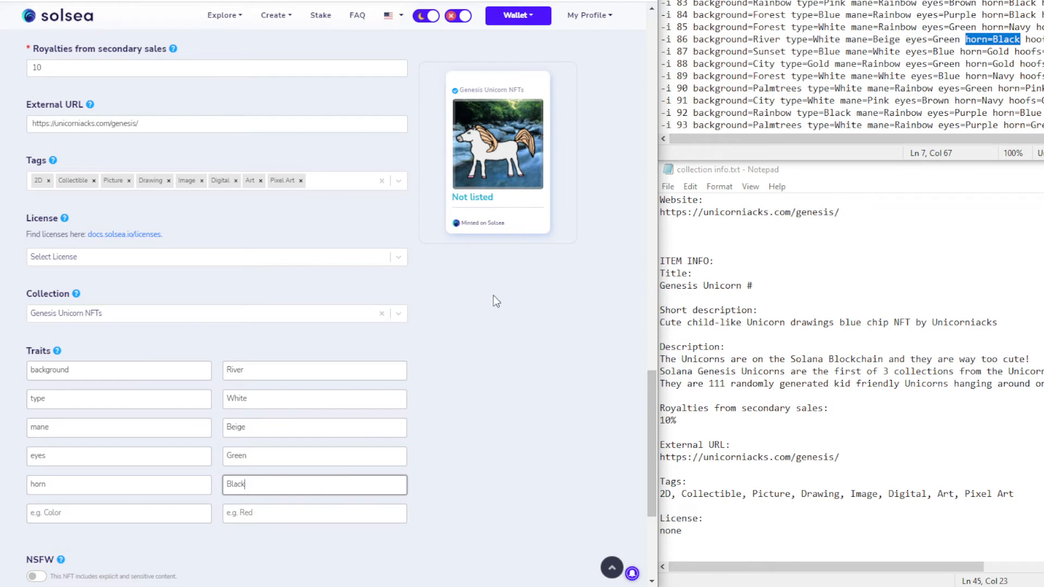
Add the trait hoofs with value Pink
drag(1025, 40, 1043, 40)
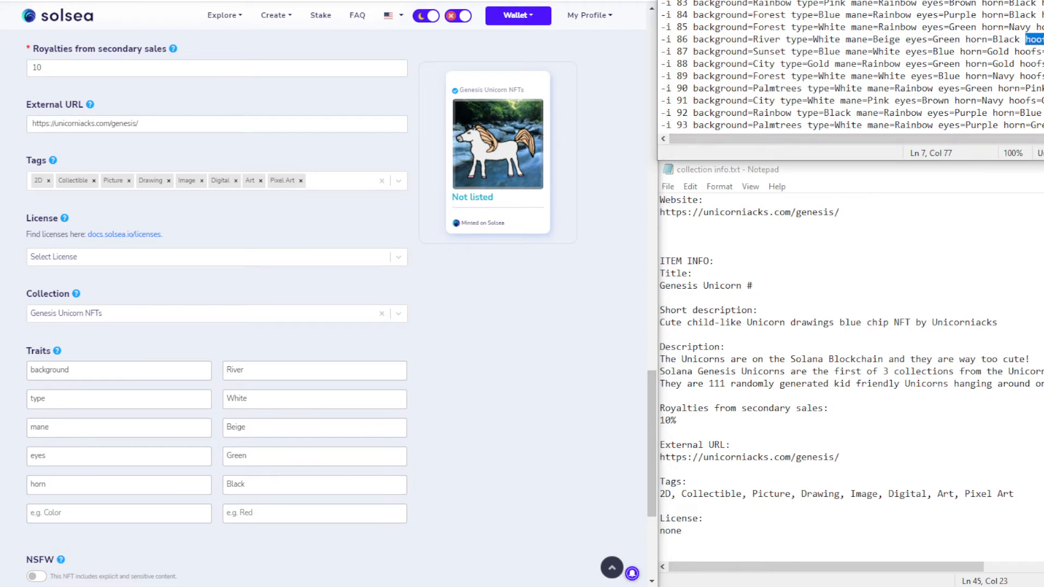
click(58, 517)
key(ctrl+v)
double_click(59, 514)
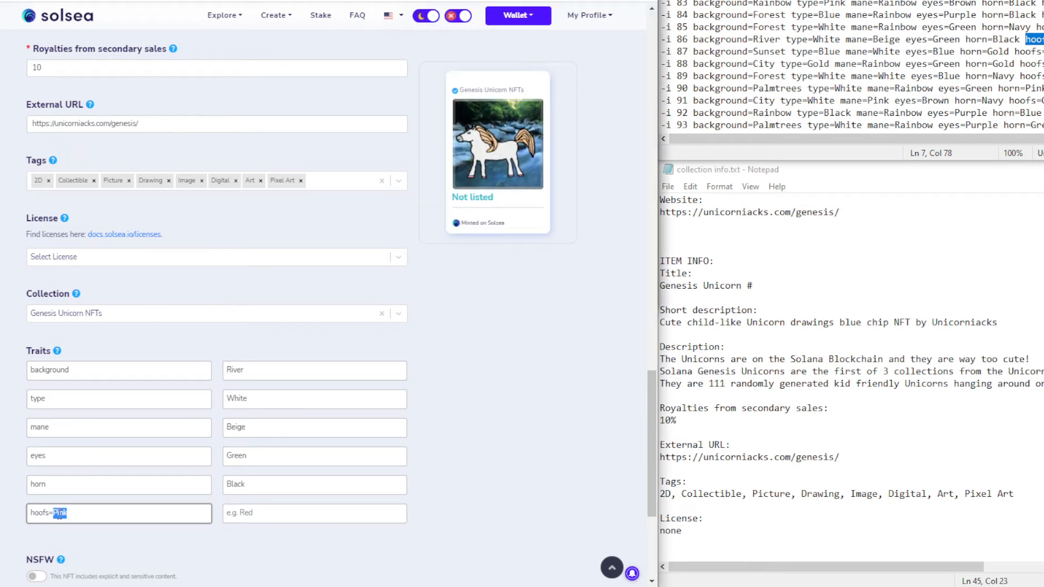
key(ctrl+x)
click(256, 515)
key(ctrl+v)
Add the trait extra with value None
click(90, 548)
text(extra)
key(Tab)
text(None)
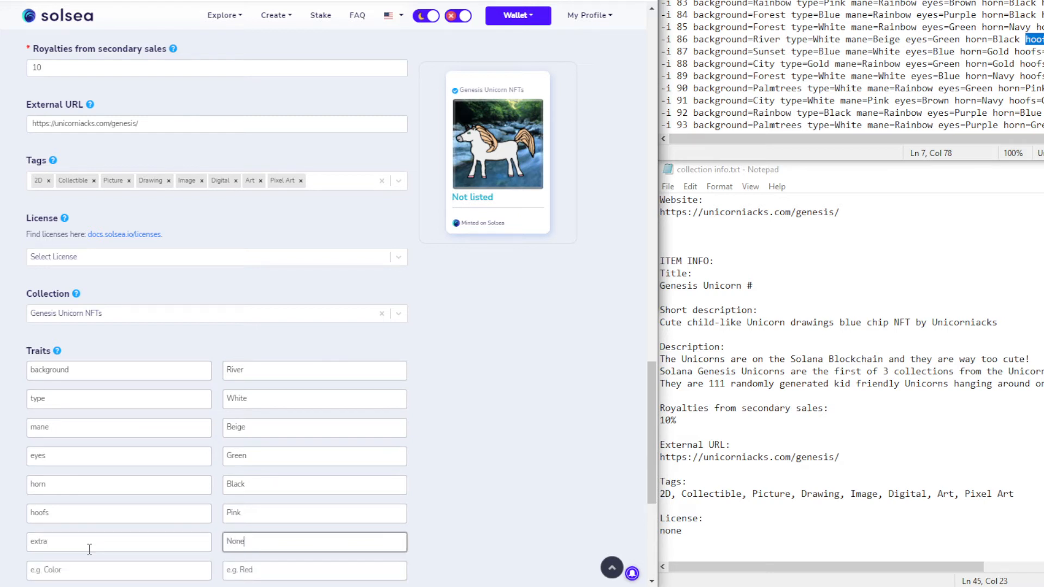
click(503, 374)
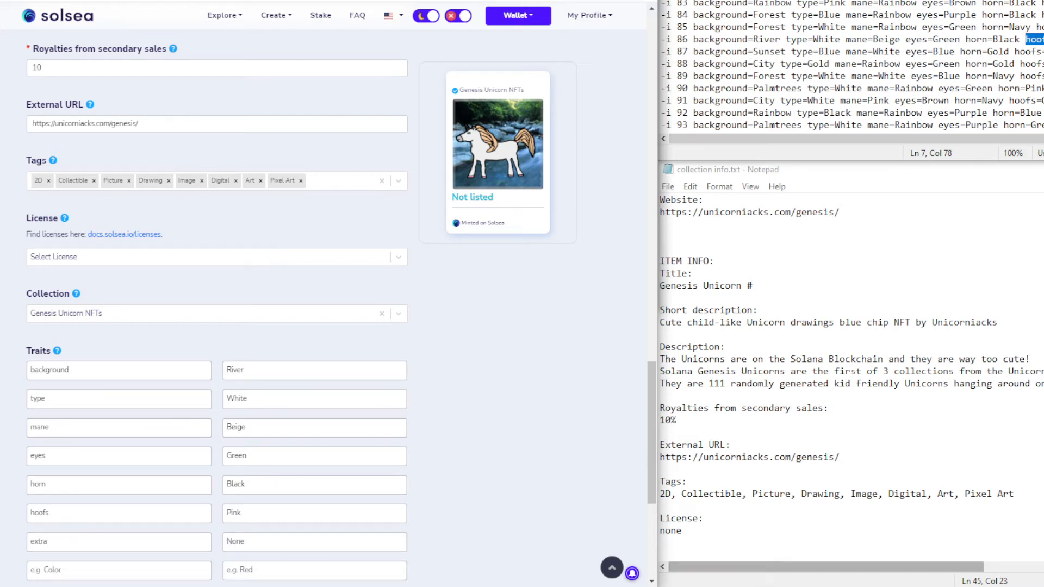
Approve the pending Phantom transaction and scroll through the River unicorn's form to check it
click(674, 586)
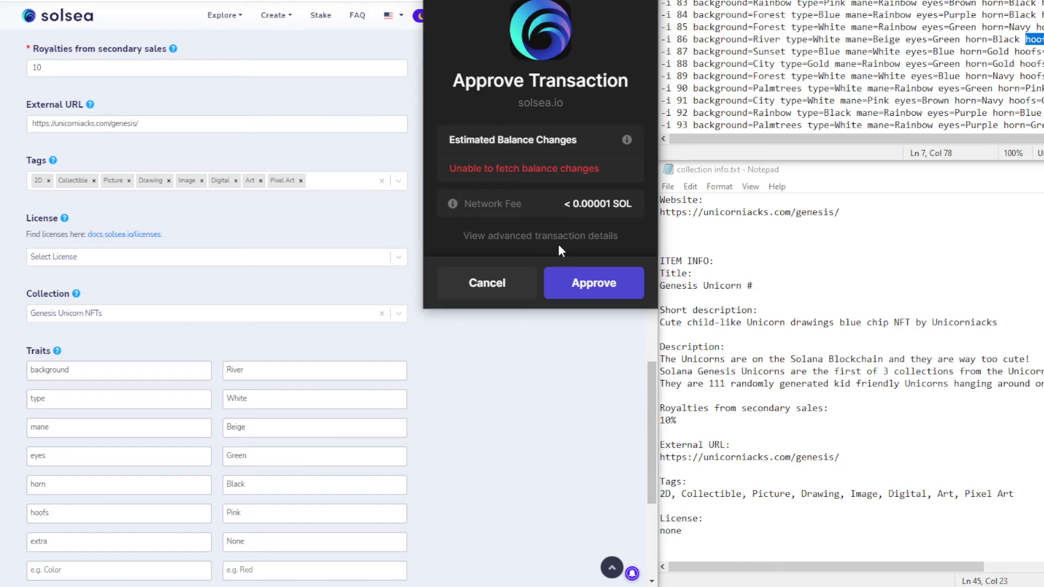
click(591, 279)
scroll(429, 372, down, 3)
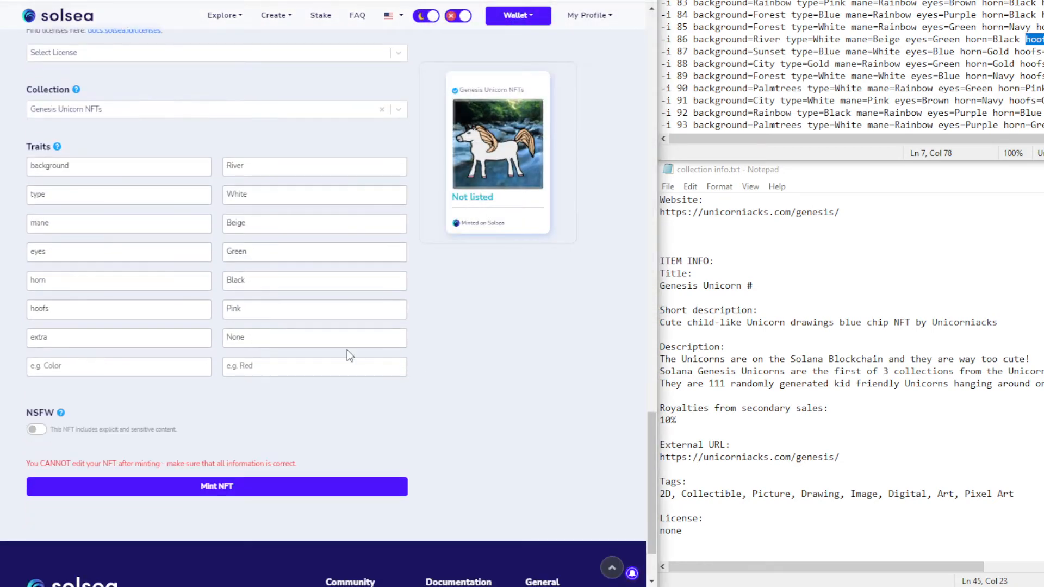
scroll(91, 242, up, 3)
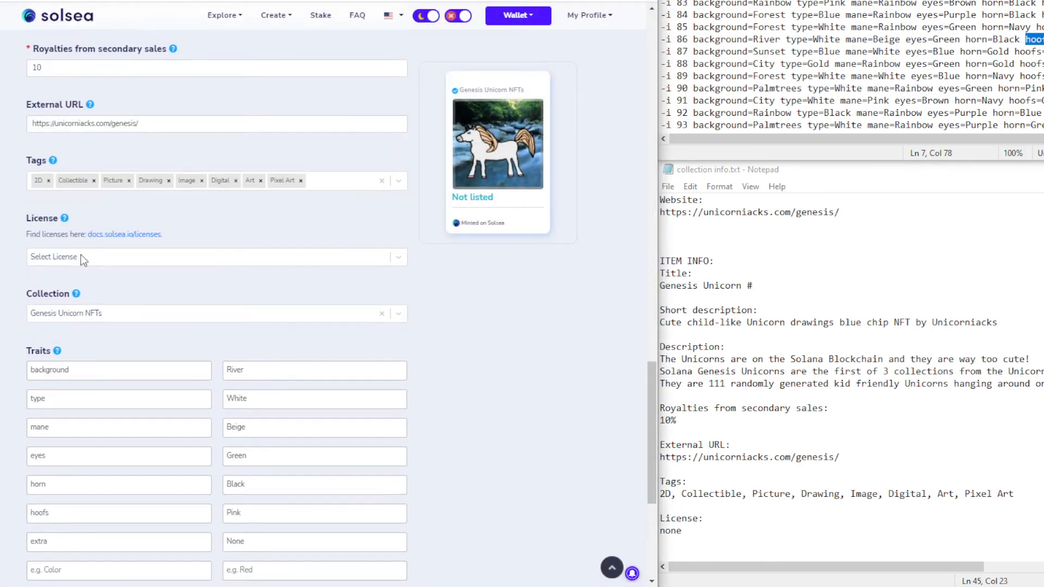
scroll(116, 163, up, 4)
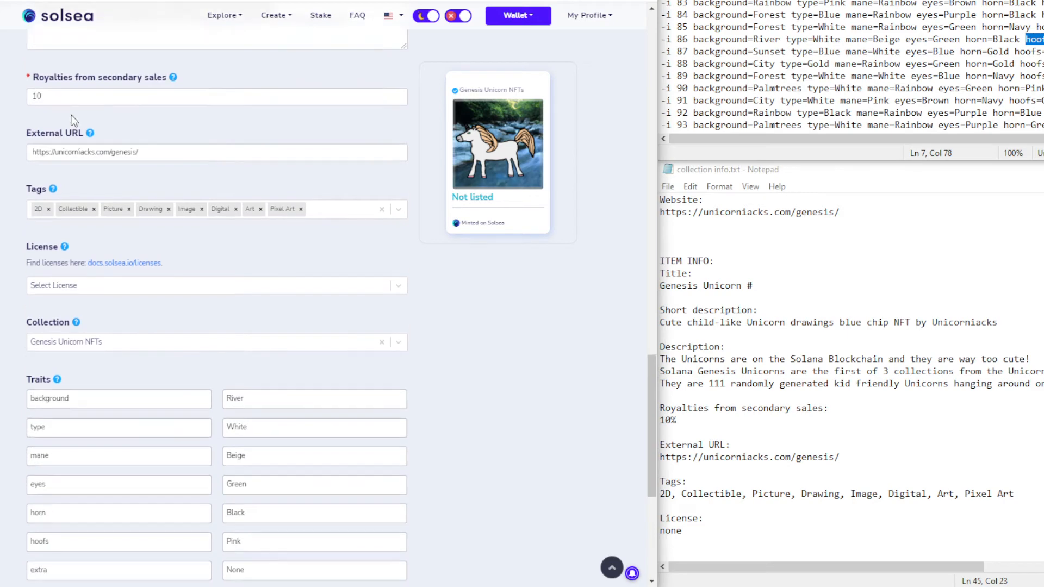
scroll(126, 165, down, 7)
scroll(538, 369, up, 8)
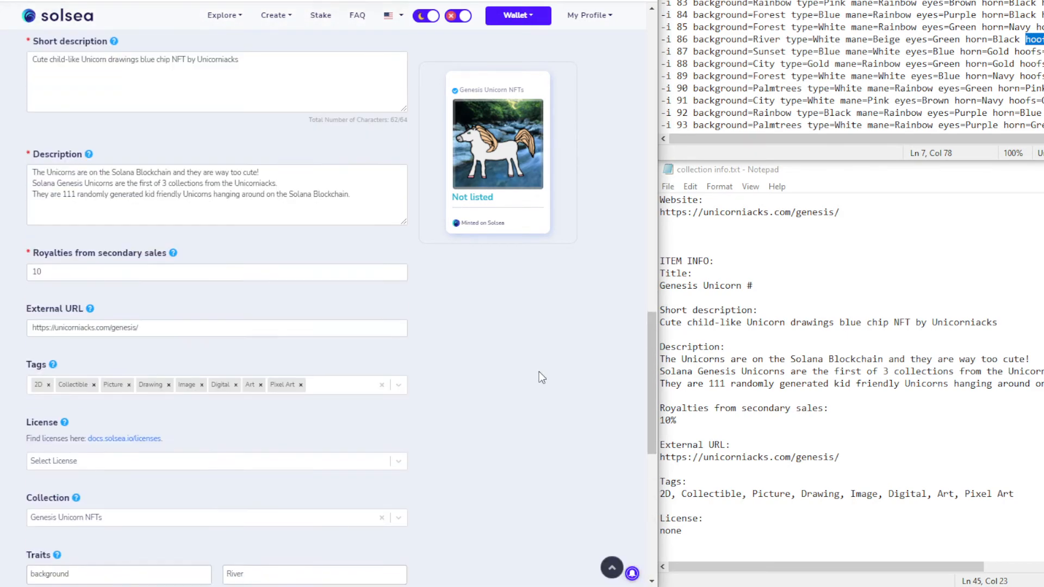
scroll(539, 370, down, 9)
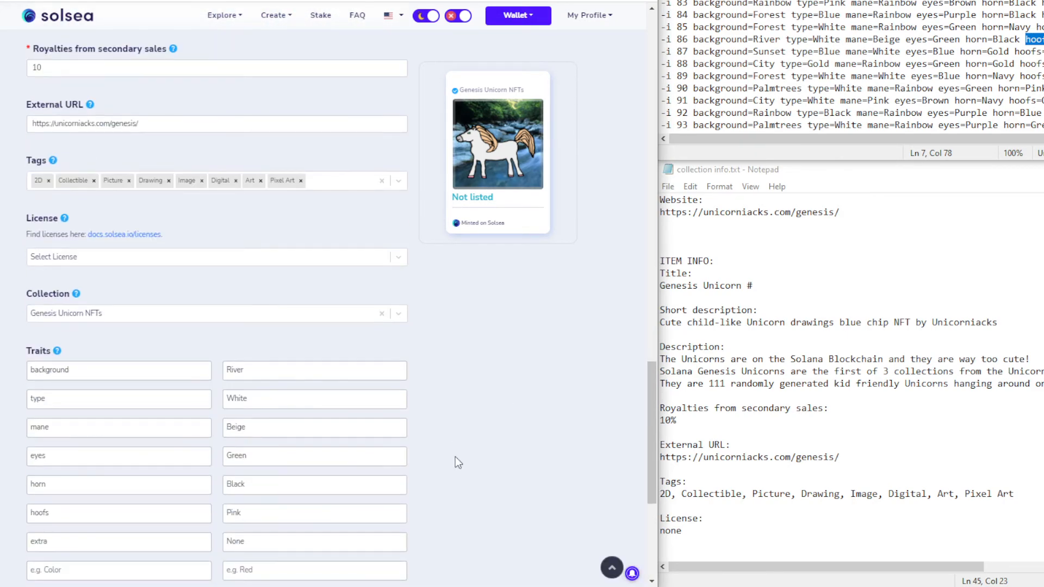
Mint Genesis Unicorn #86 and approve the minting transaction in Phantom
click(240, 423)
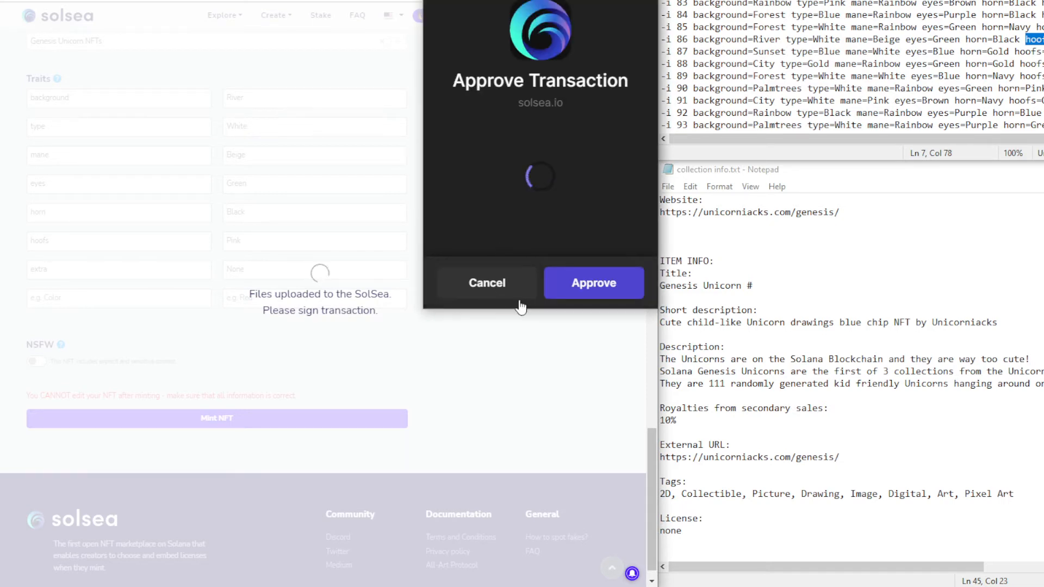
click(593, 283)
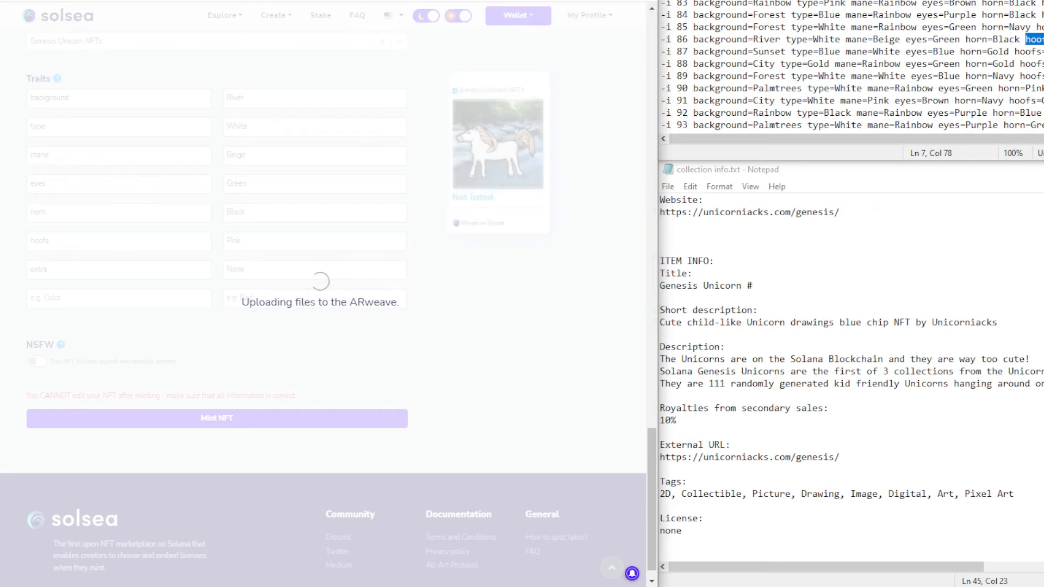
scroll(476, 304, up, 6)
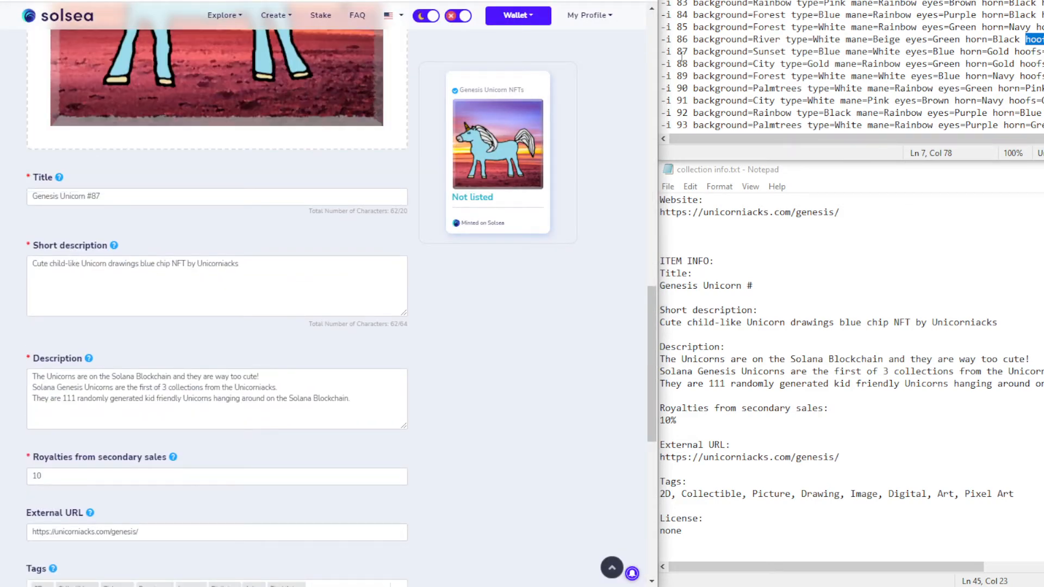
Add the first trait of Genesis Unicorn #87: background with value Sunset
drag(694, 51, 785, 53)
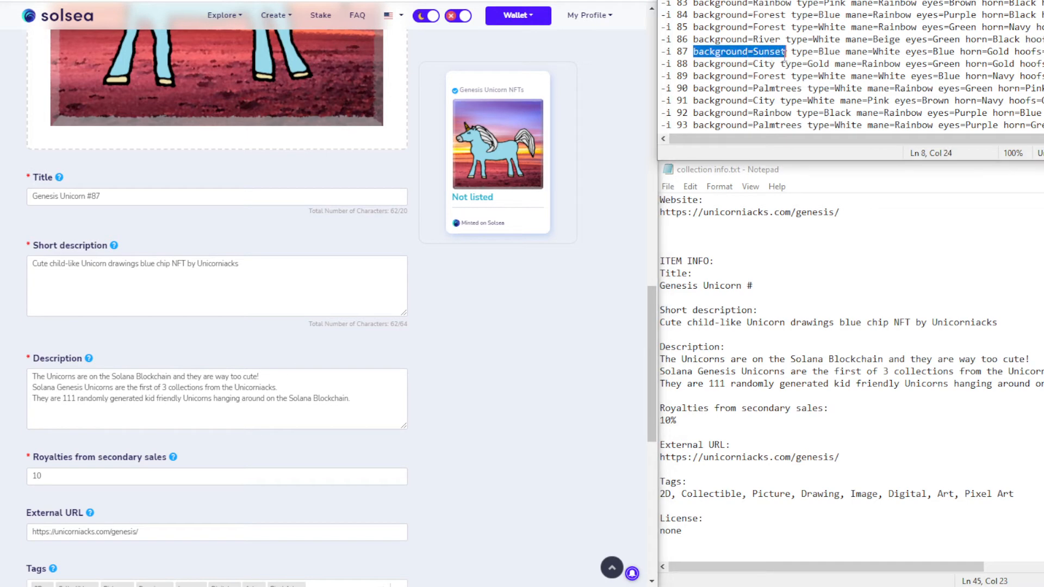
scroll(212, 547, down, 4)
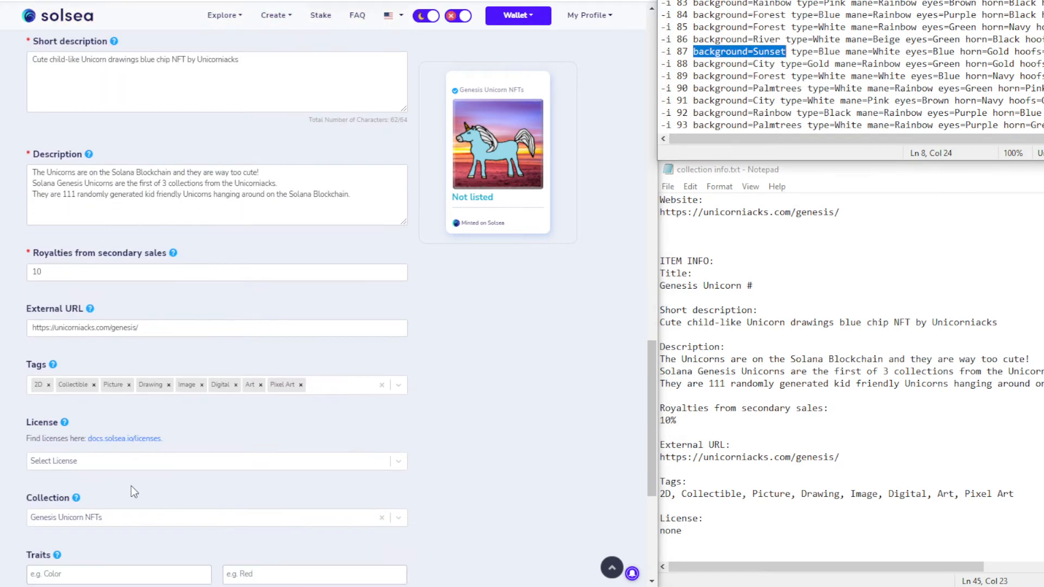
scroll(97, 519, down, 4)
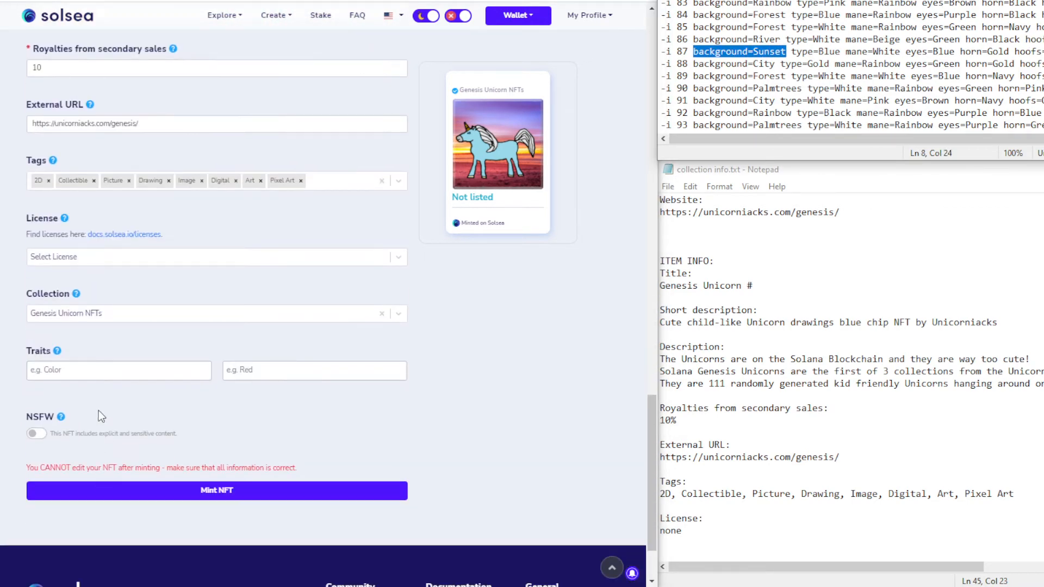
click(91, 379)
key(ctrl+v)
double_click(82, 369)
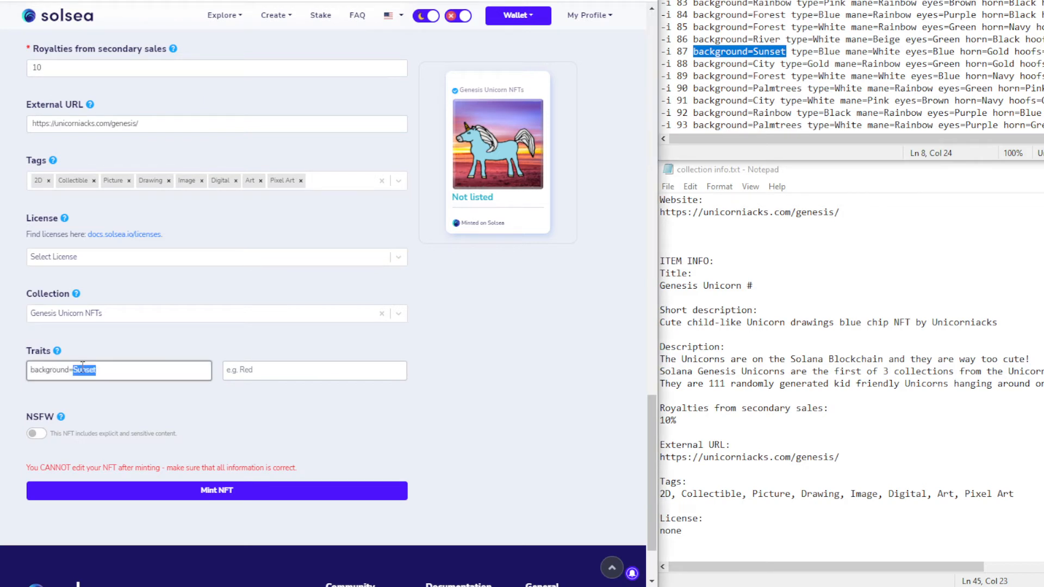
key(BackSpace)
click(297, 369)
text(Sunset)
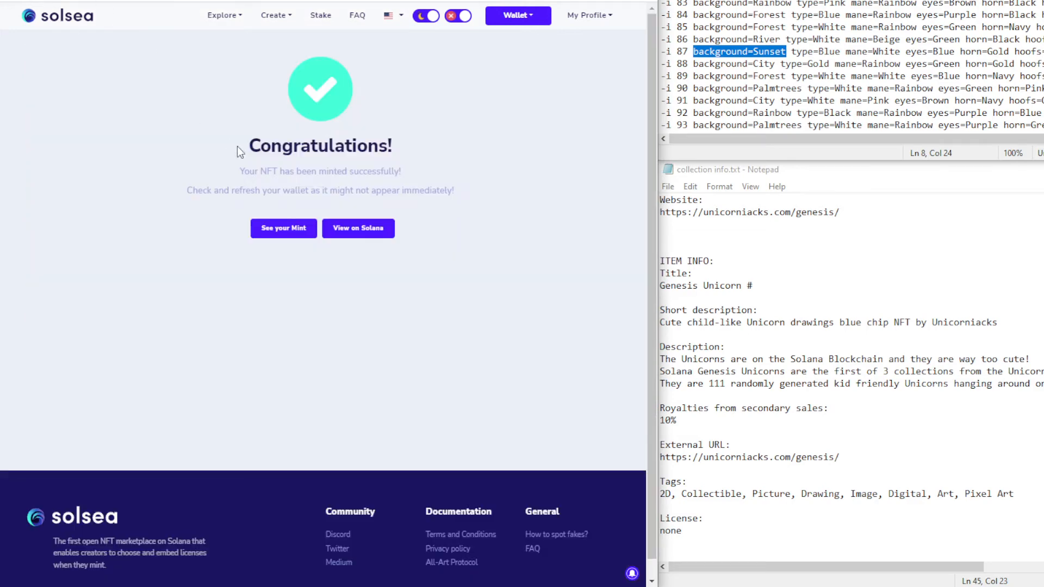
On the other form, mint the rainbow unicorn and approve its transaction in Phantom
click(276, 229)
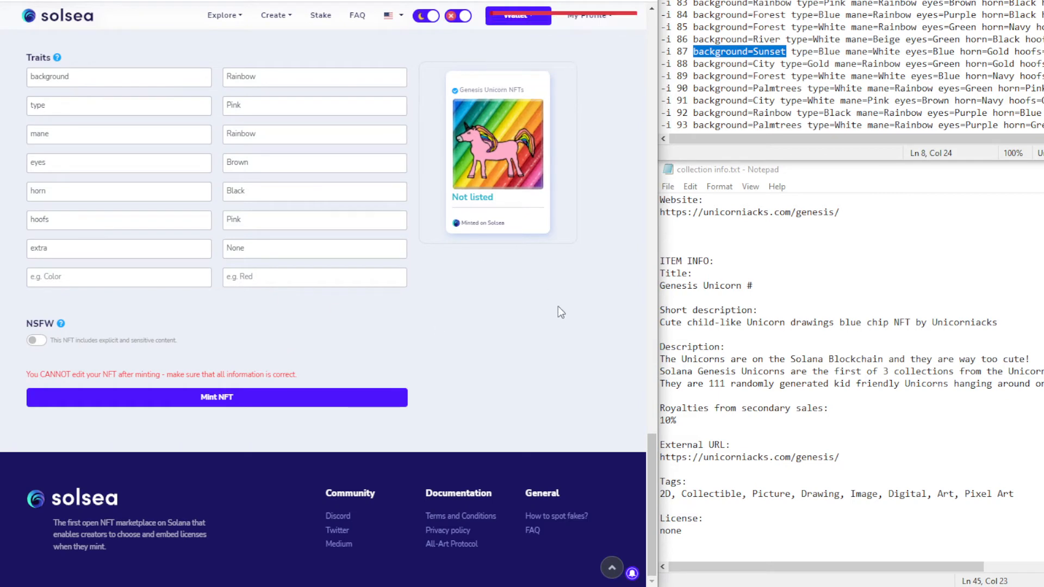
click(294, 402)
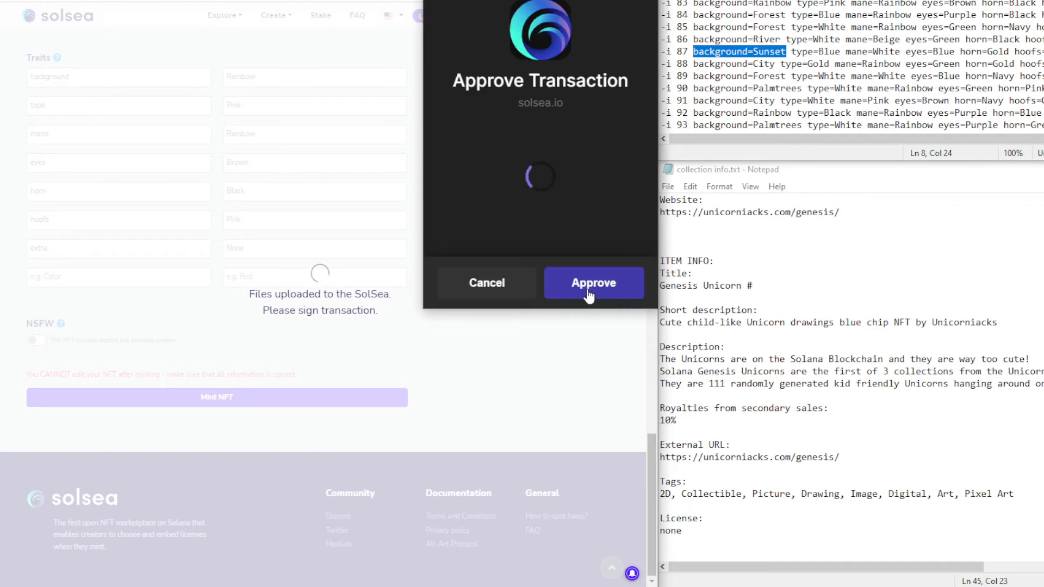
click(593, 282)
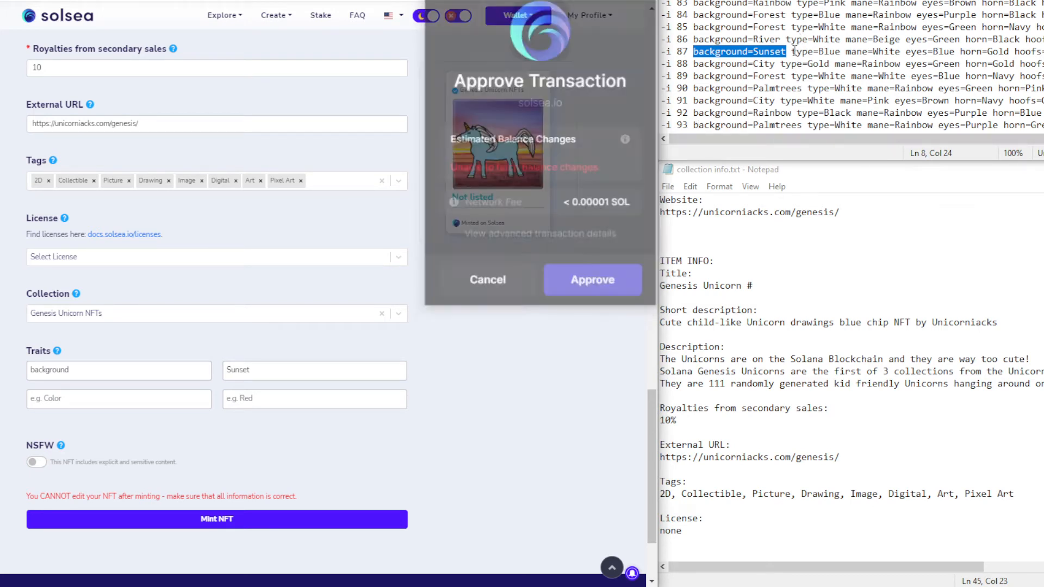
drag(792, 51, 837, 50)
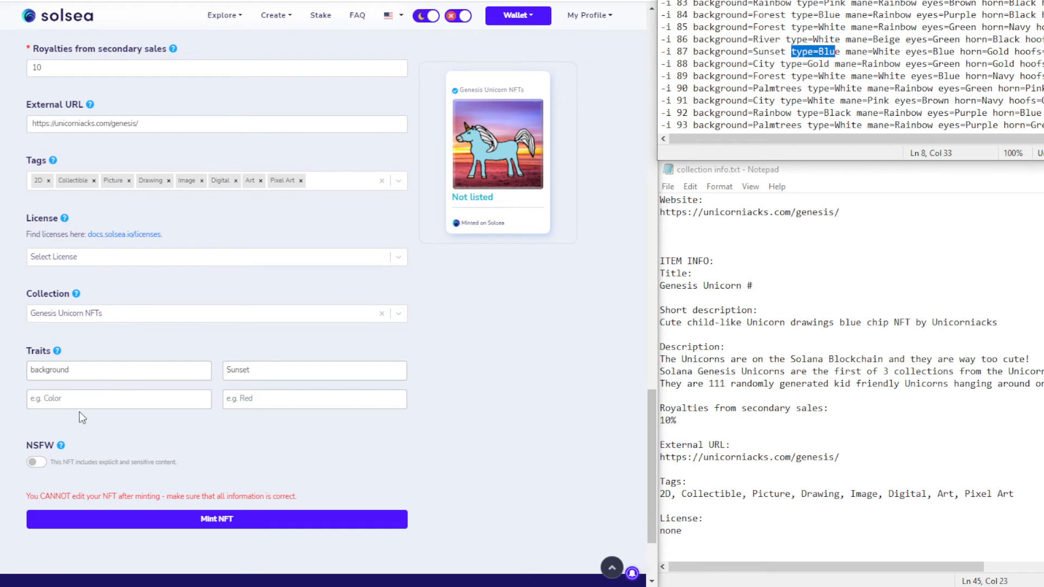
Add the trait type with value Blue
click(70, 400)
key(ctrl+v)
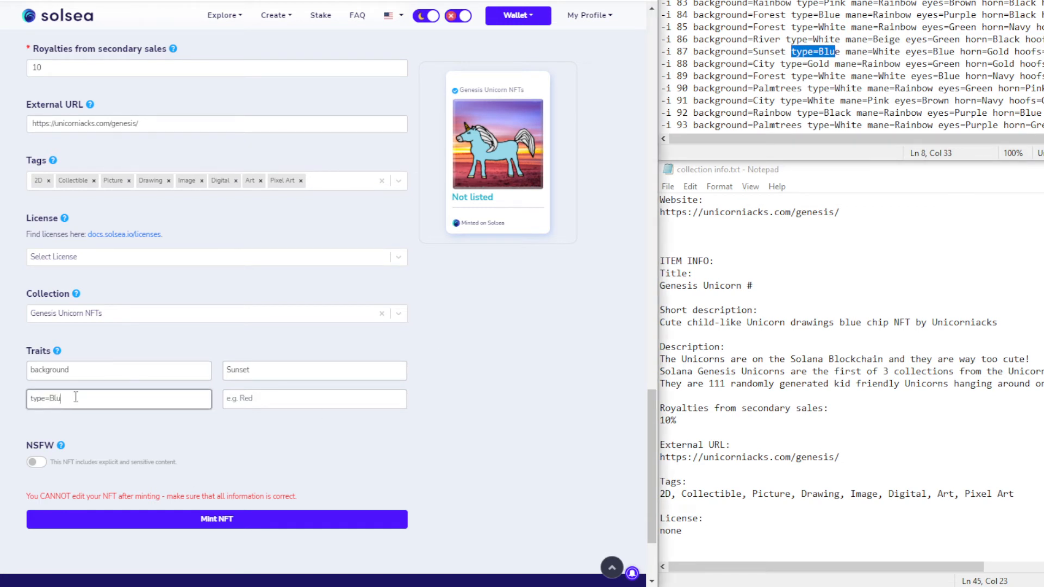
double_click(64, 398)
key(BackSpace)
key(BackSpace)
click(238, 405)
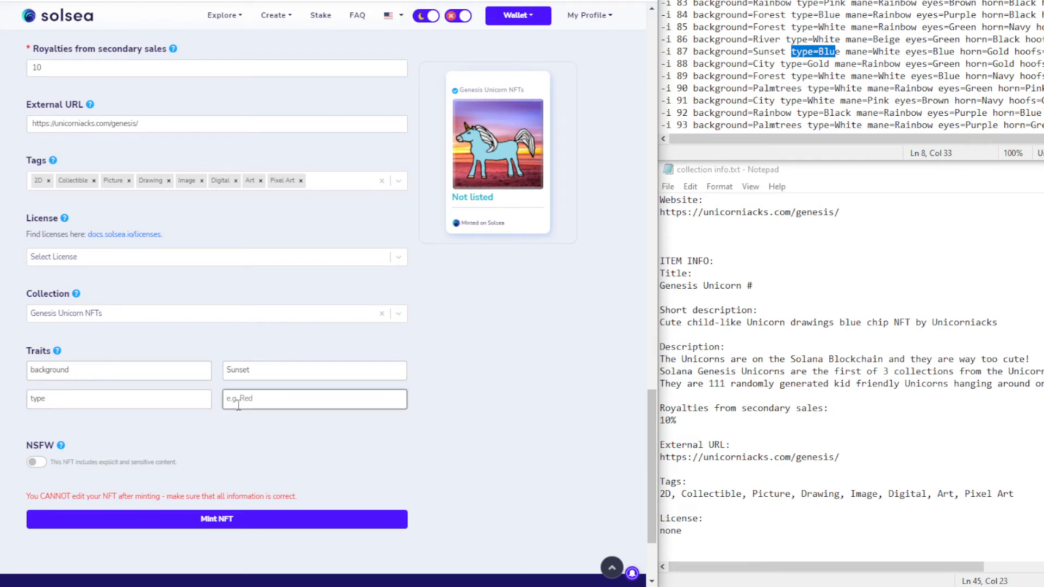
text(Blue)
Copy mane=White from the notes and add it as trait mane with value White
click(847, 52)
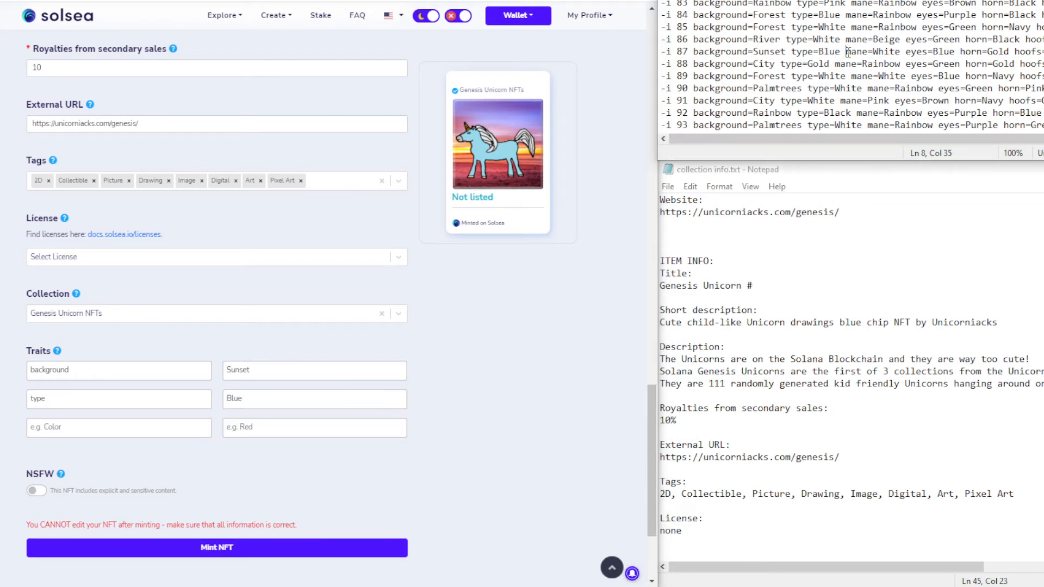
drag(846, 52, 900, 51)
key(ctrl+c)
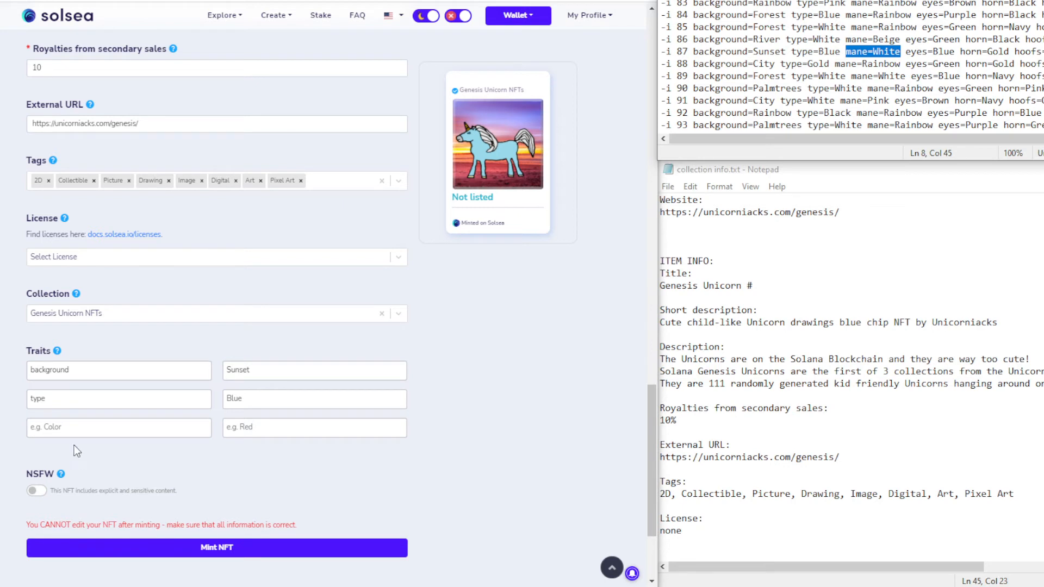
click(70, 423)
key(ctrl+v)
double_click(63, 427)
key(BackSpace)
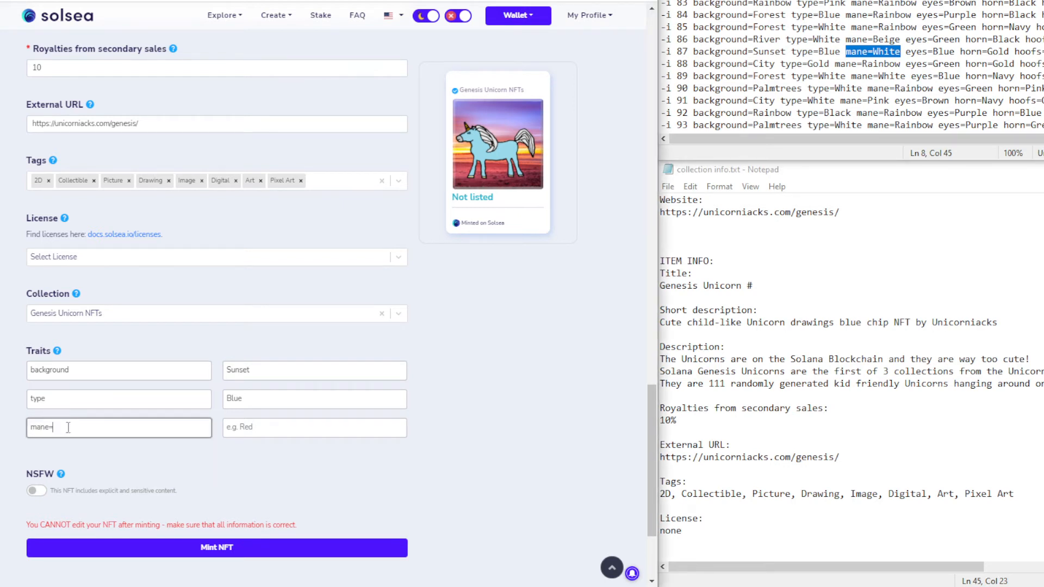
click(247, 433)
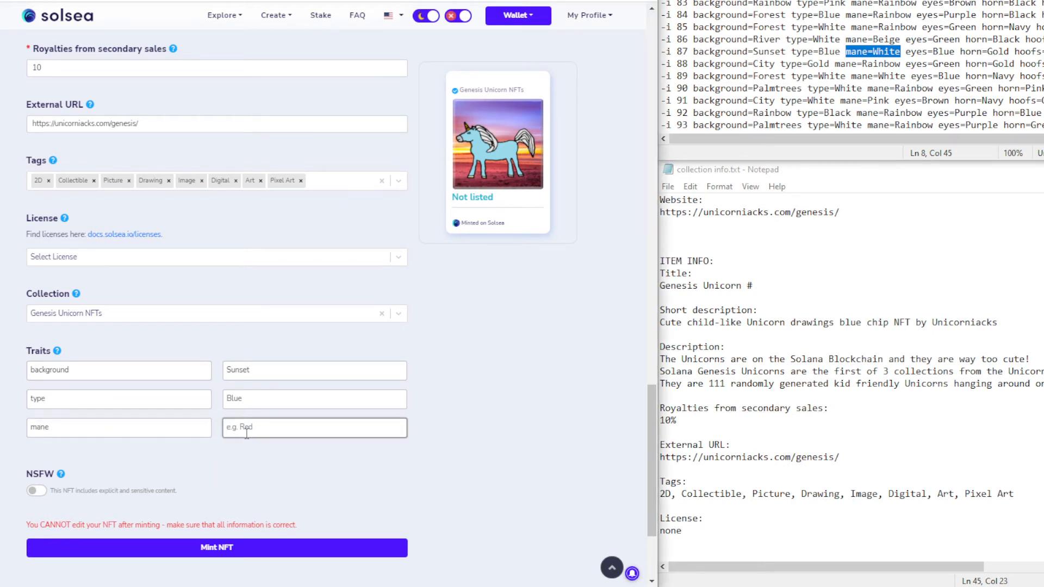
text(White)
Add the trait eyes with value Blue
drag(906, 52, 955, 58)
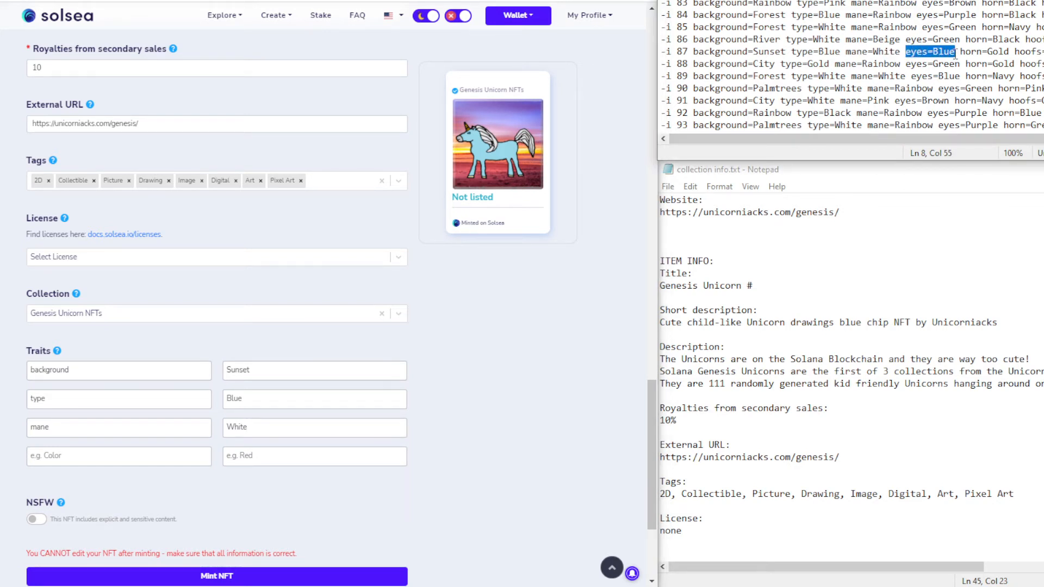
click(92, 454)
key(ctrl+v)
key(ctrl+shift+Left)
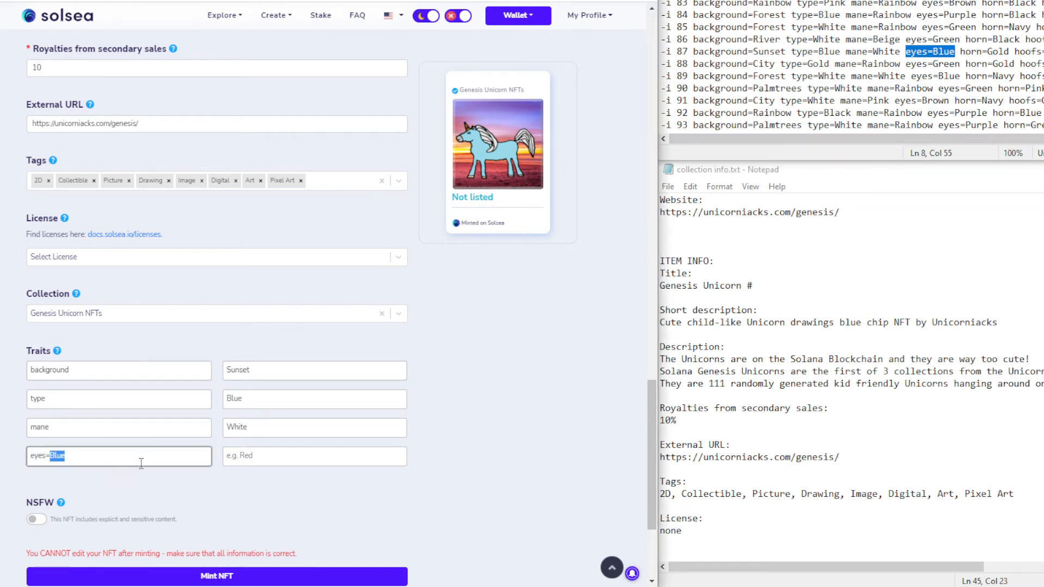
key(BackSpace)
click(254, 461)
key(ctrl+v)
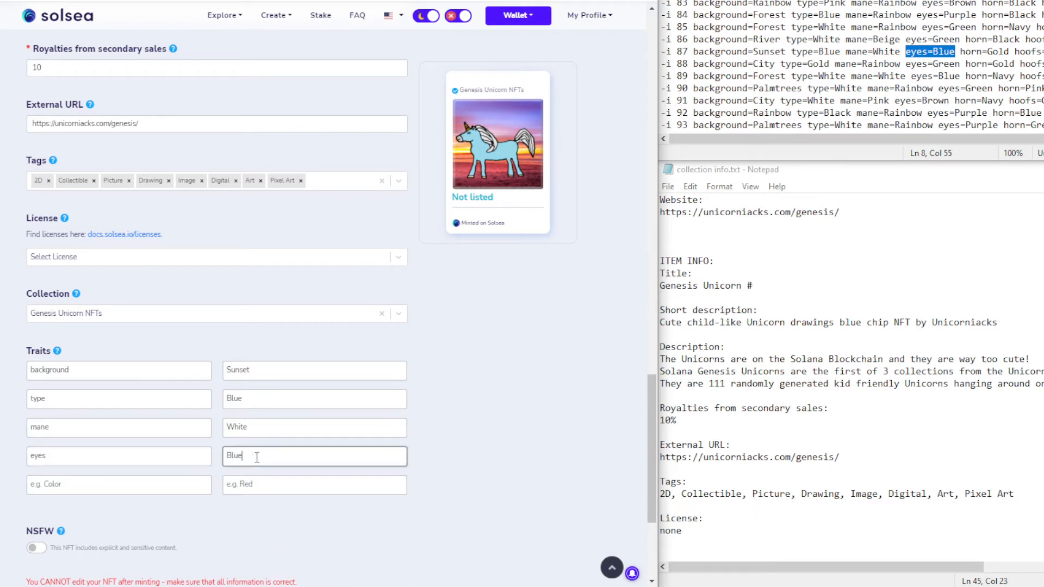
click(156, 481)
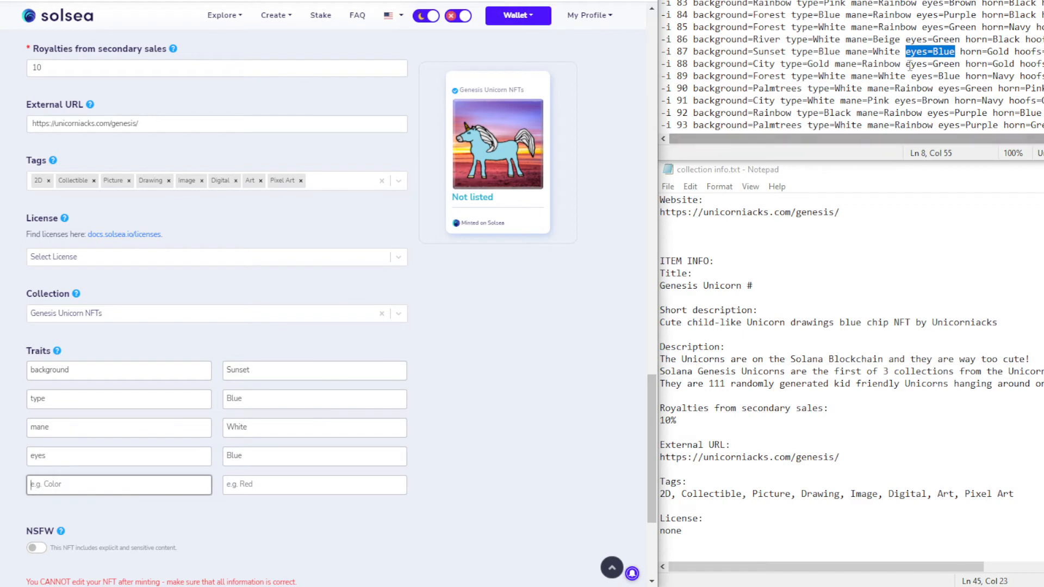
Add the trait horn with value Gold
drag(960, 52, 1010, 52)
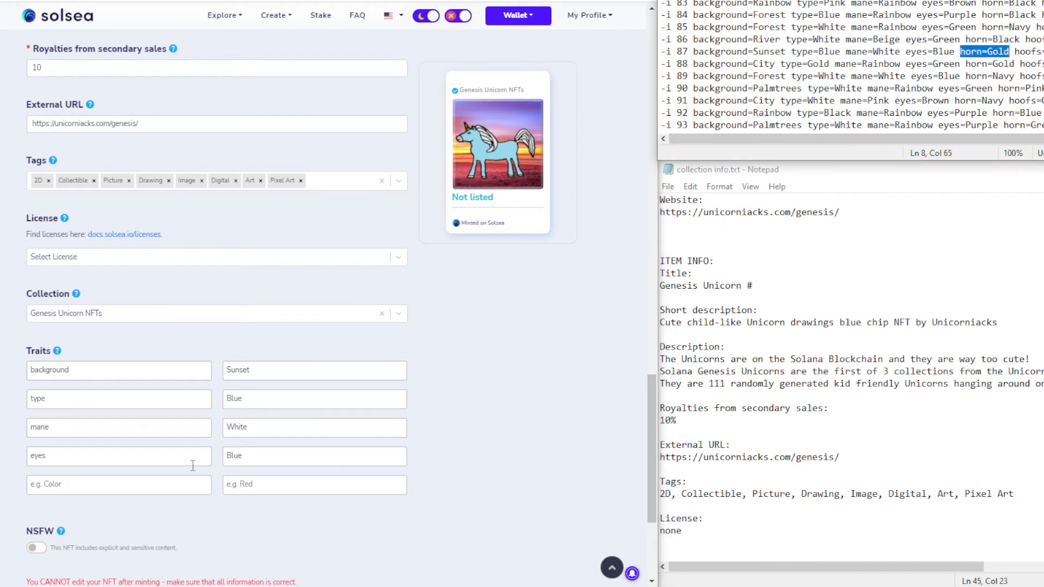
click(117, 486)
key(ctrl+v)
double_click(57, 483)
key(ctrl+x)
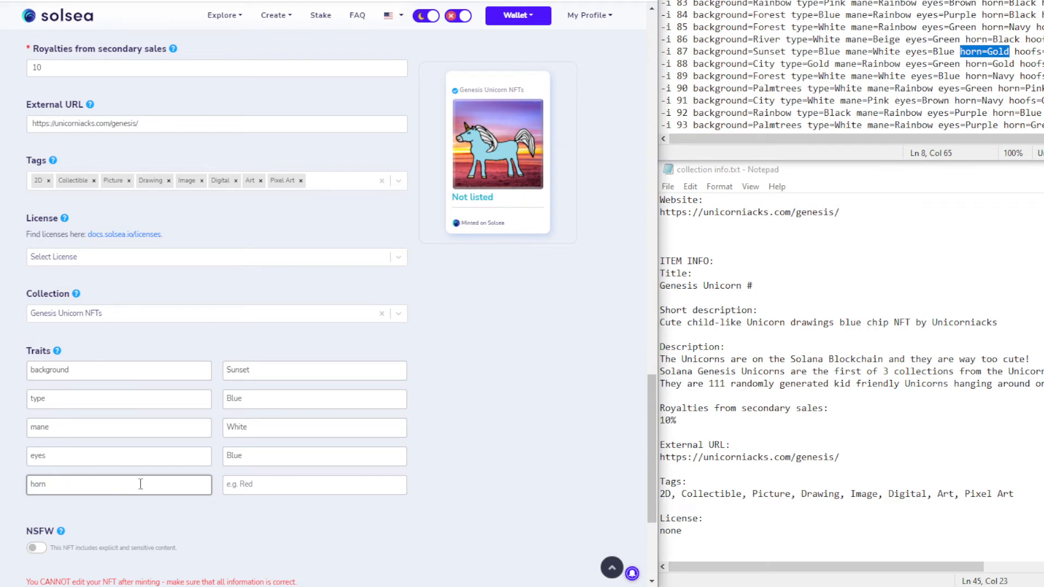
click(276, 487)
key(ctrl+v)
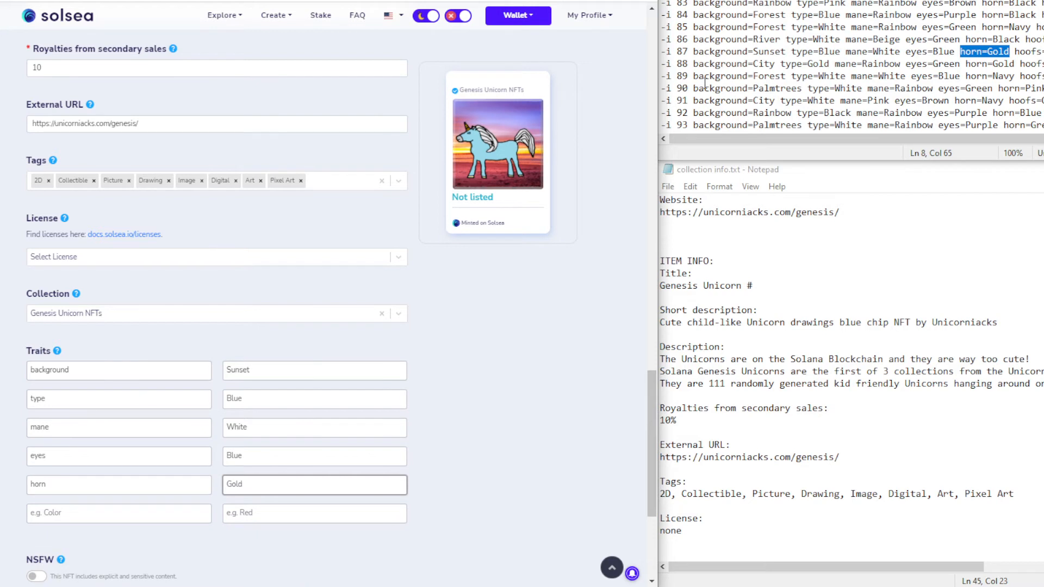
Add the trait hoofs with value Beige, using right-click copy, cut and paste
double_click(1022, 51)
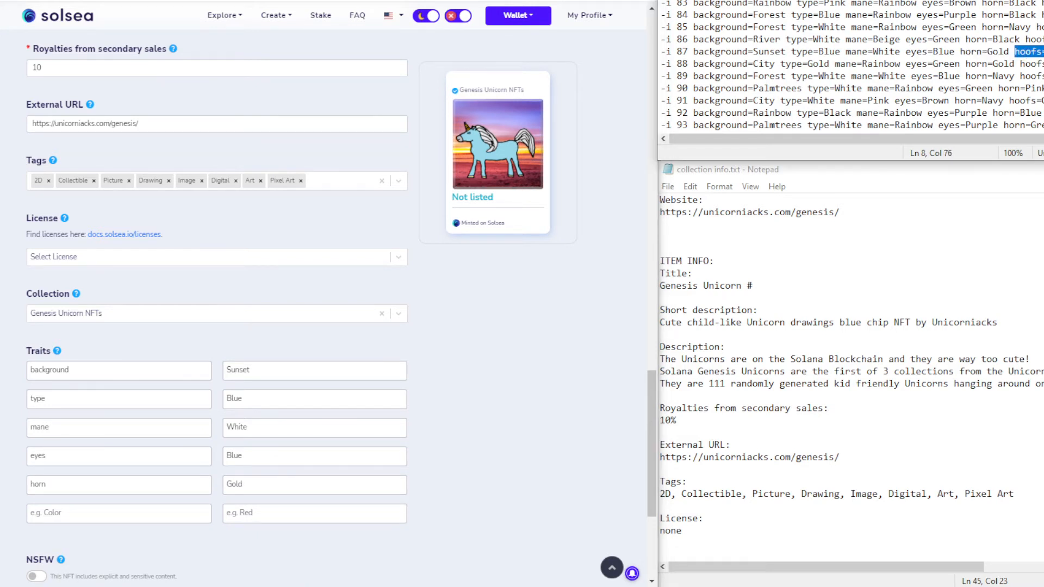
right_click(1022, 51)
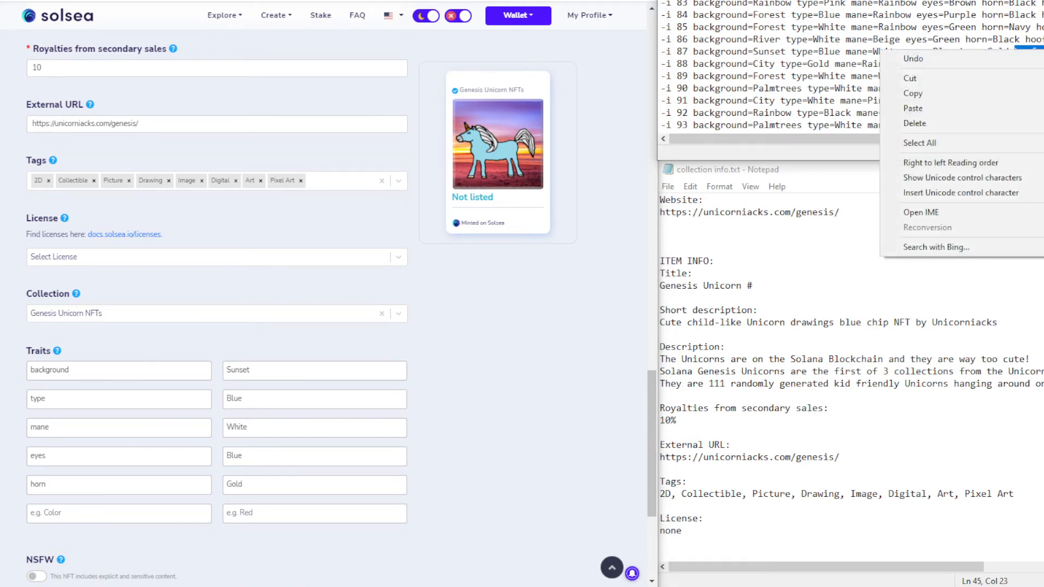
click(934, 91)
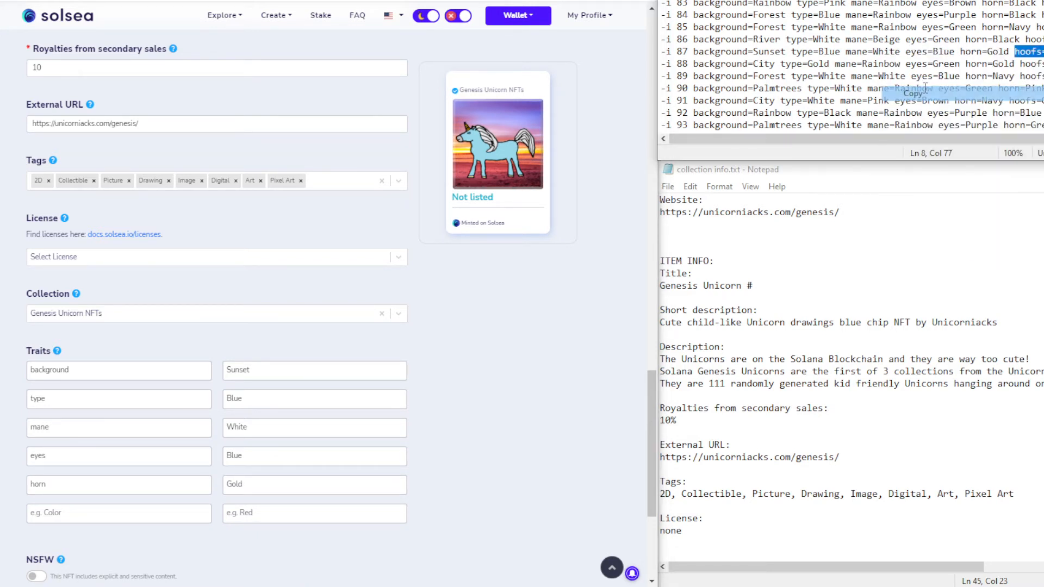
click(74, 511)
right_click(74, 511)
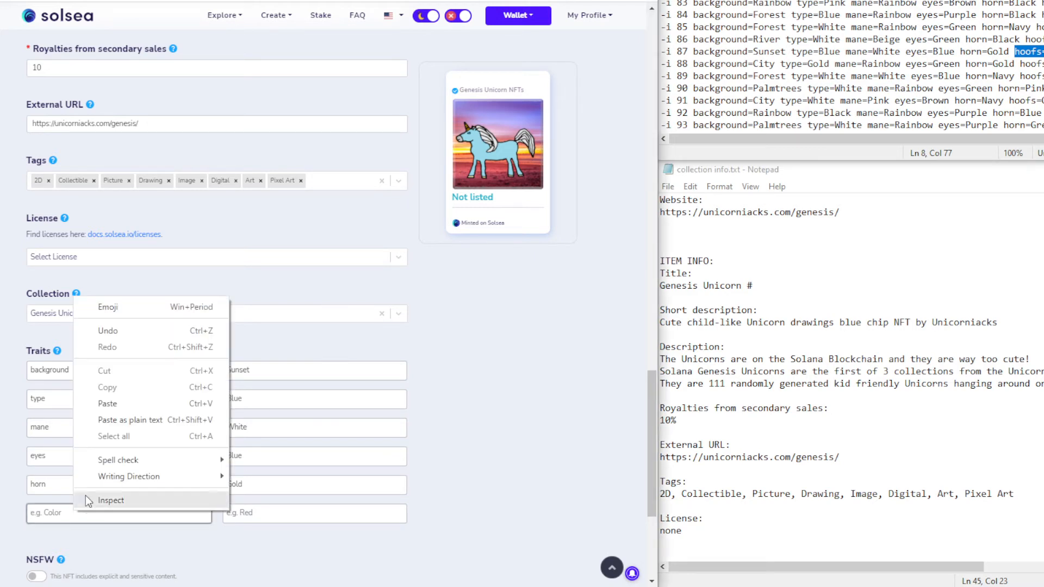
click(108, 403)
double_click(62, 514)
right_click(61, 514)
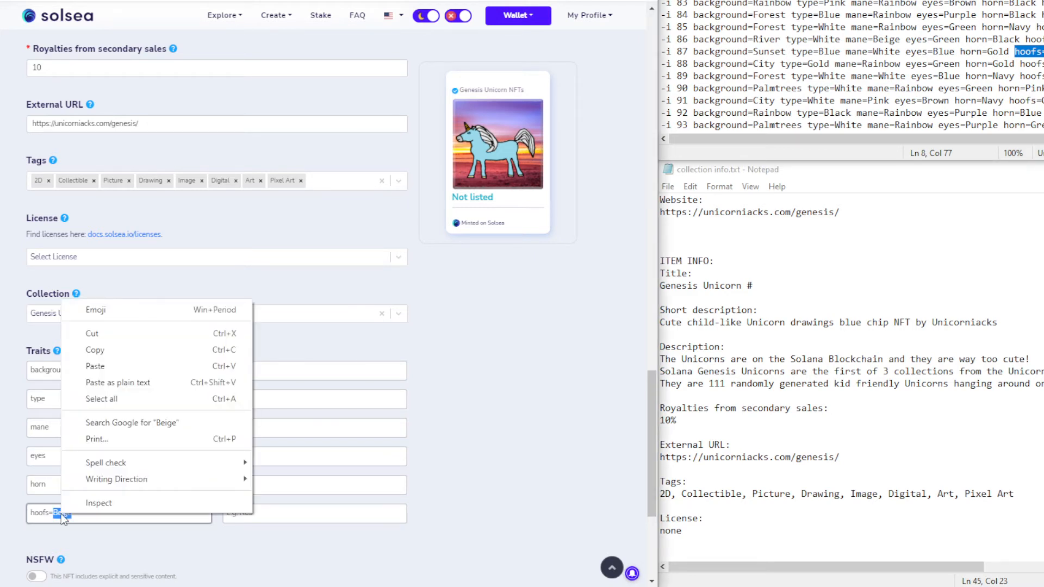
click(95, 331)
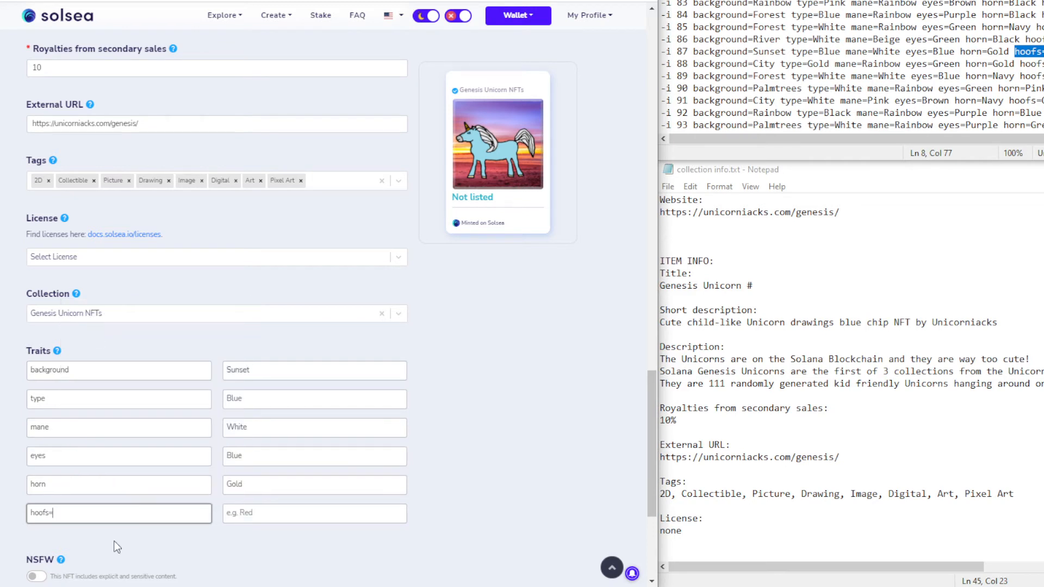
click(270, 521)
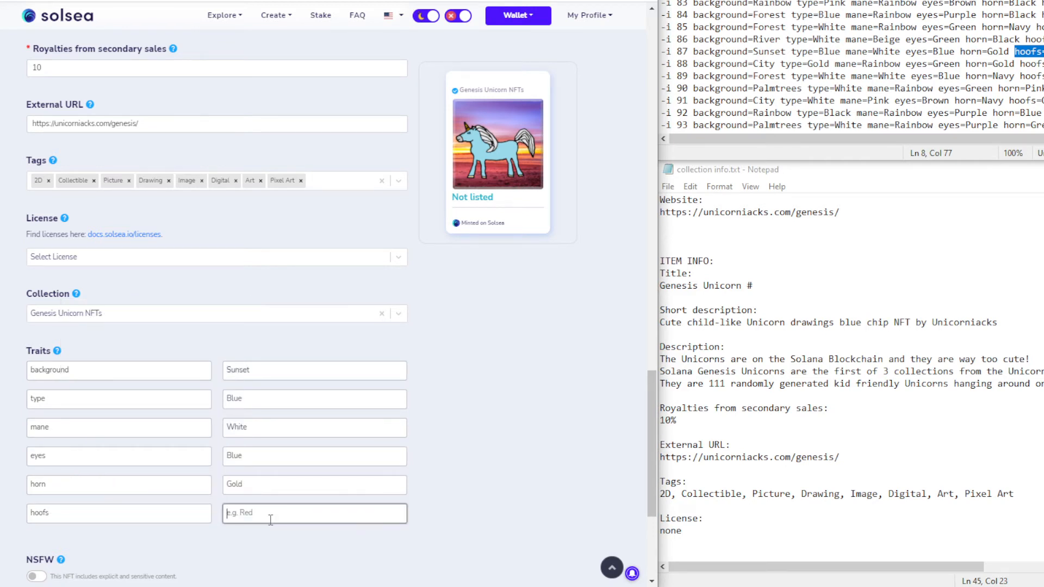
right_click(270, 520)
click(297, 419)
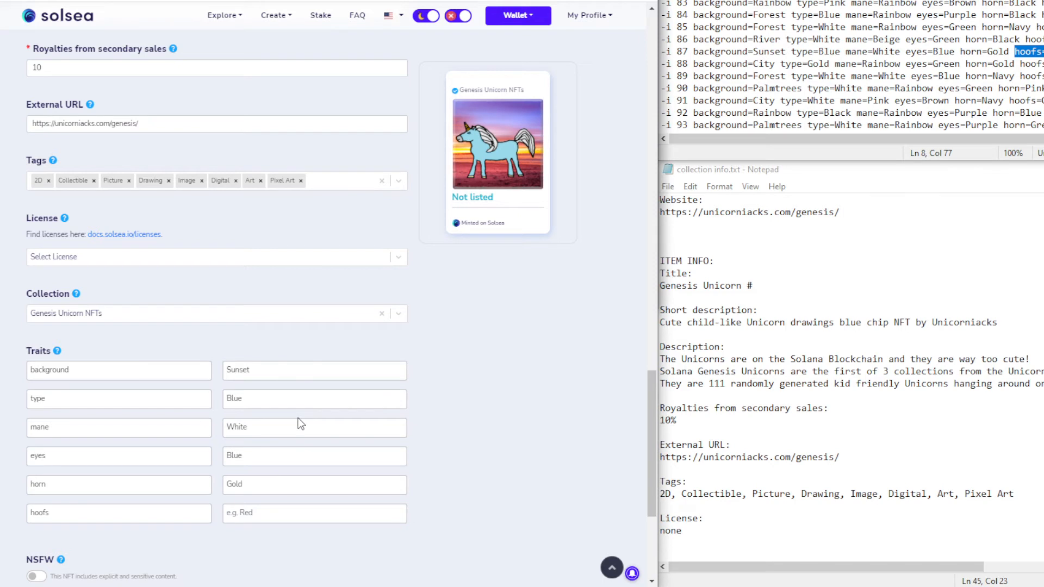
right_click(259, 517)
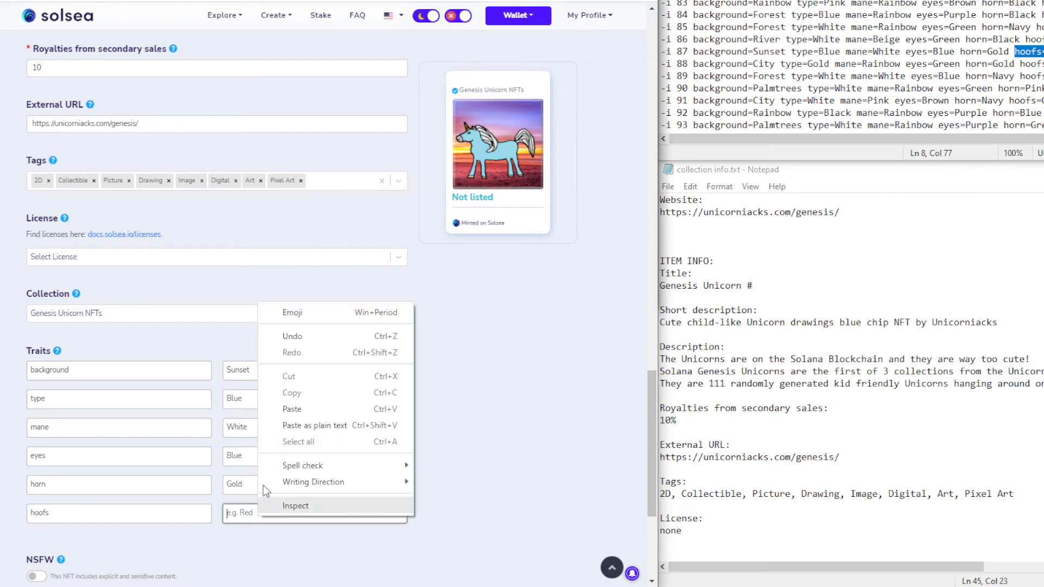
click(282, 409)
Approve the pending wallet transaction, then add the trait extra, typing 'No' as its value
scroll(437, 479, down, 3)
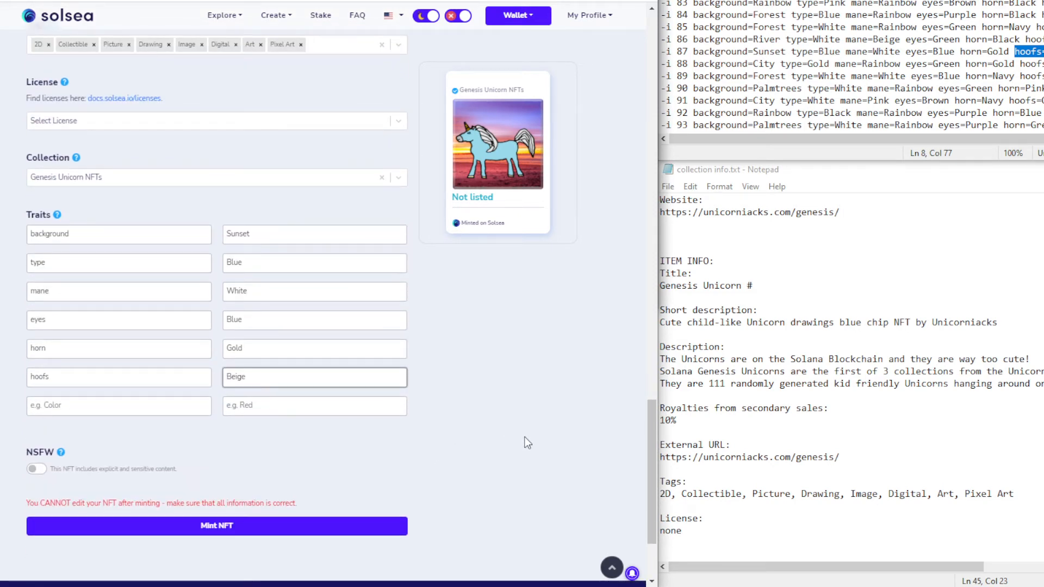
click(686, 586)
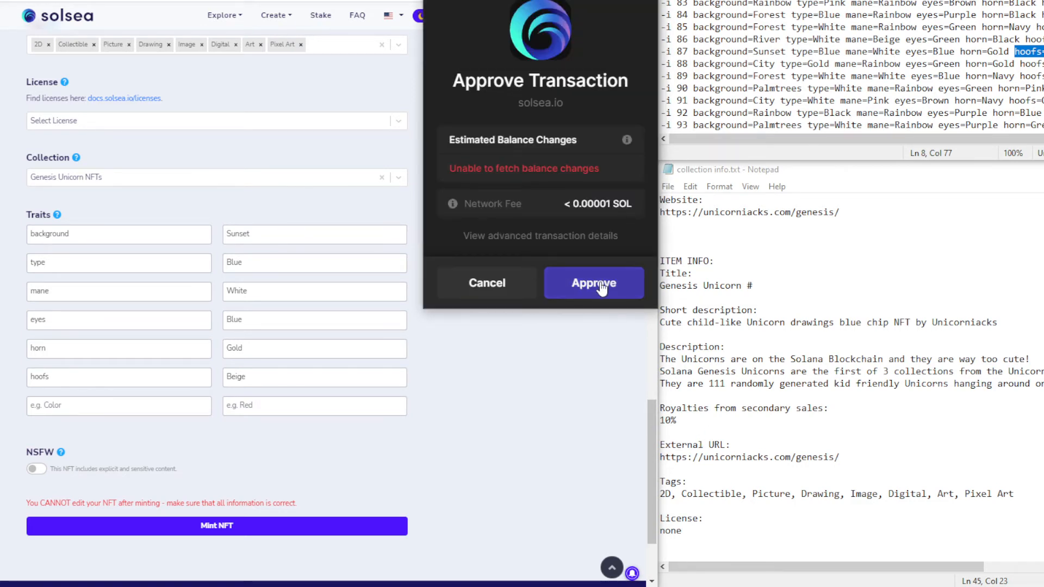
click(594, 282)
click(167, 408)
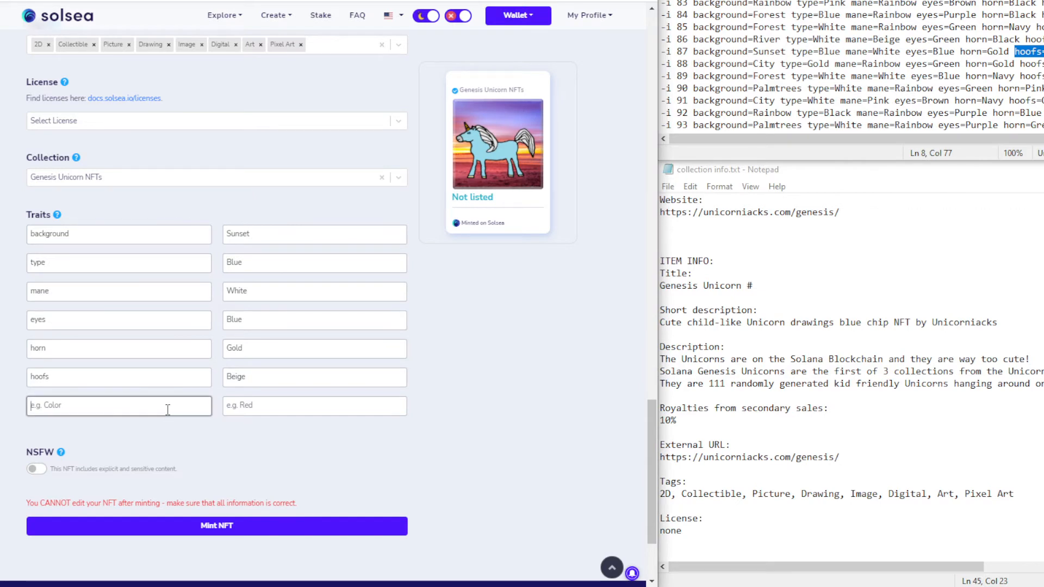
text(extra)
key(Tab)
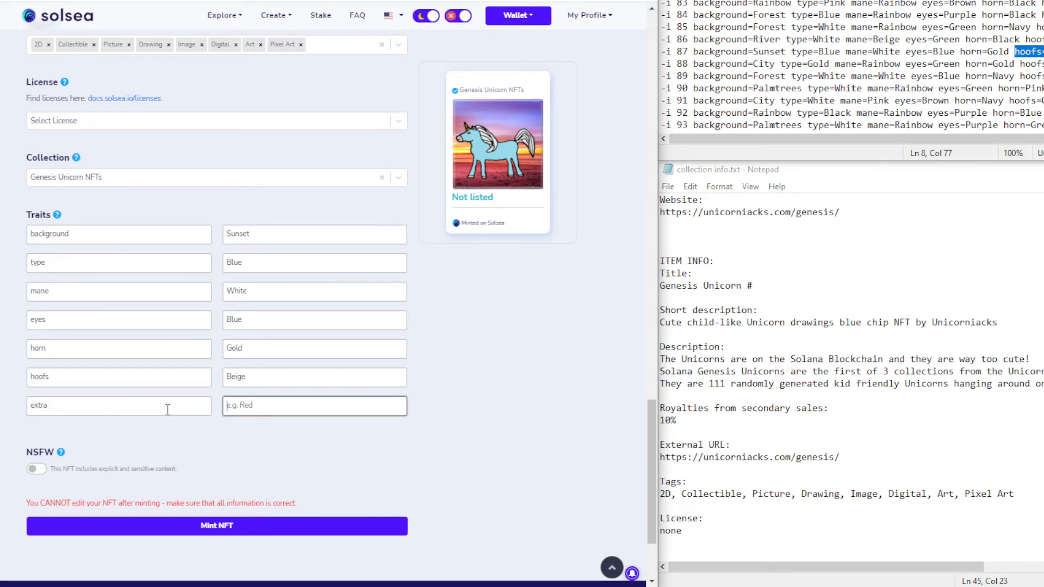
text(None)
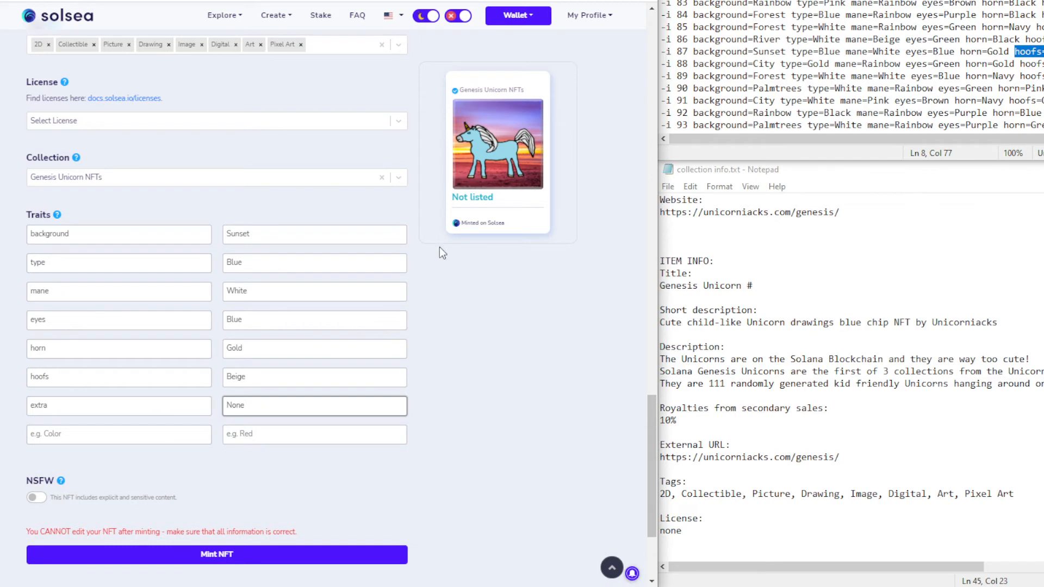
Mint Genesis Unicorn #87 and approve its transaction in the Phantom wallet
scroll(456, 346, up, 10)
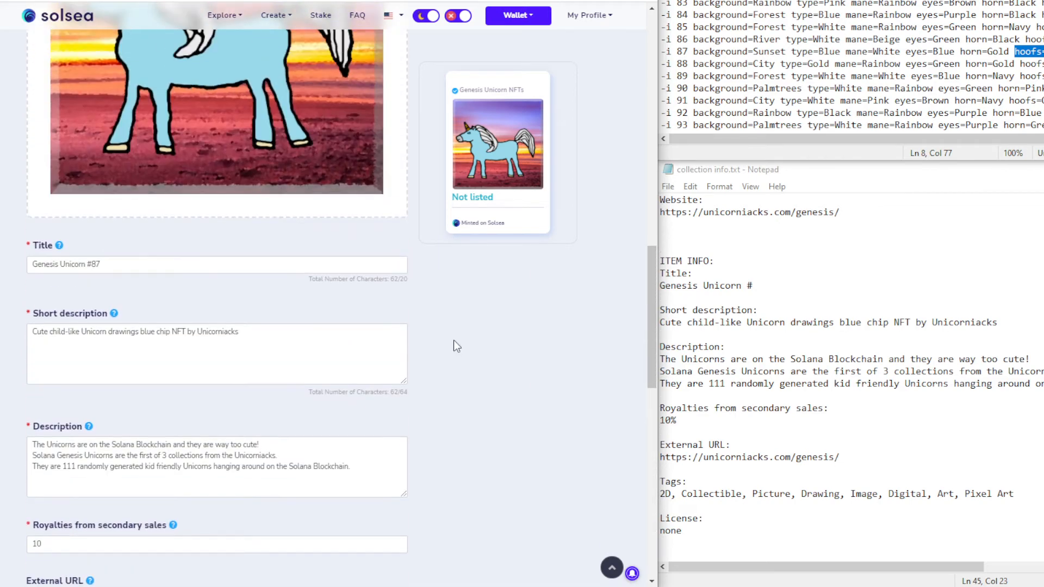
scroll(455, 389, down, 7)
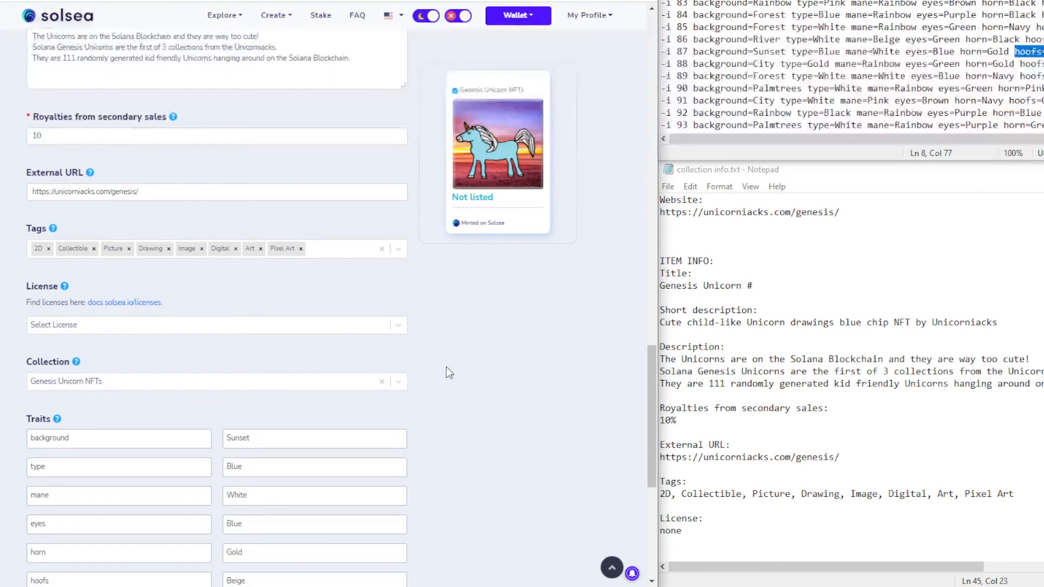
scroll(448, 373, up, 6)
scroll(392, 326, up, 15)
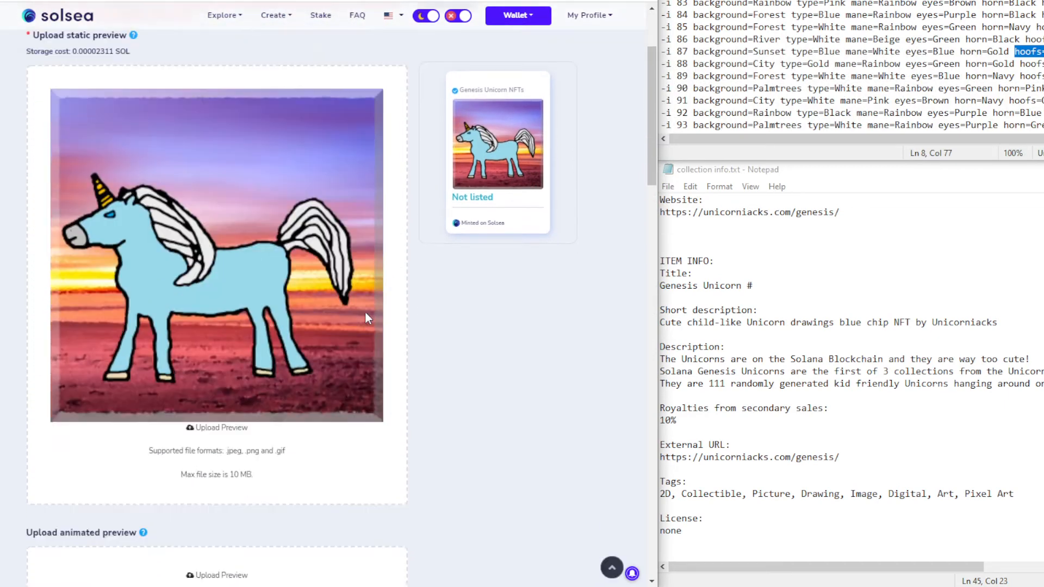
scroll(364, 321, down, 11)
scroll(359, 321, down, 15)
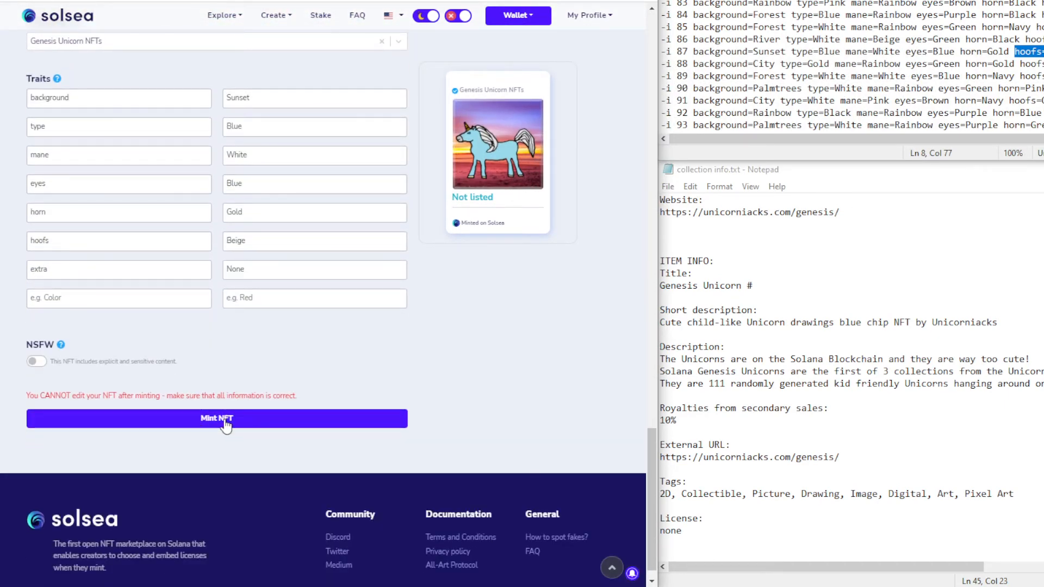
click(226, 424)
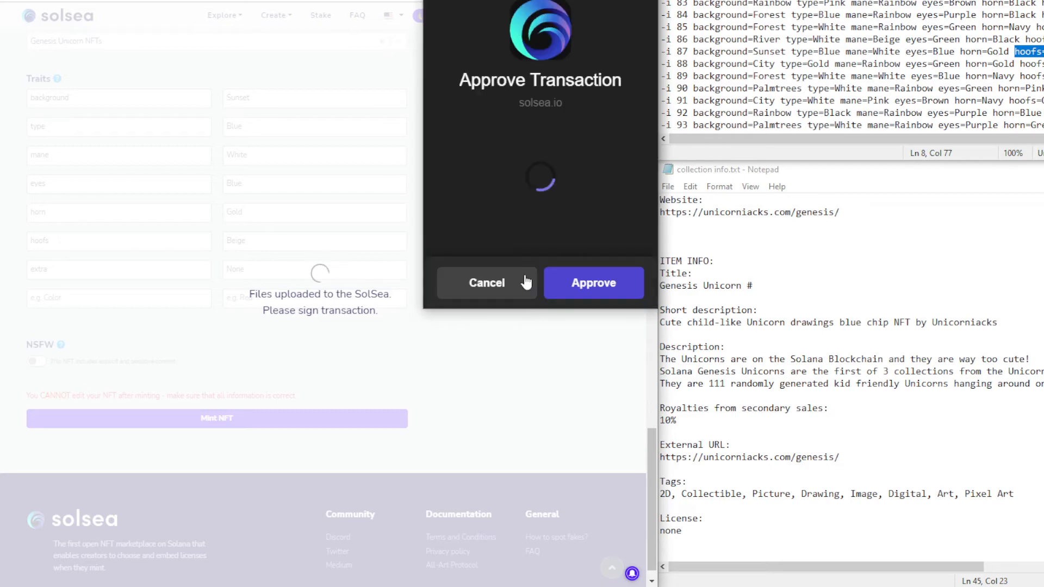
click(597, 284)
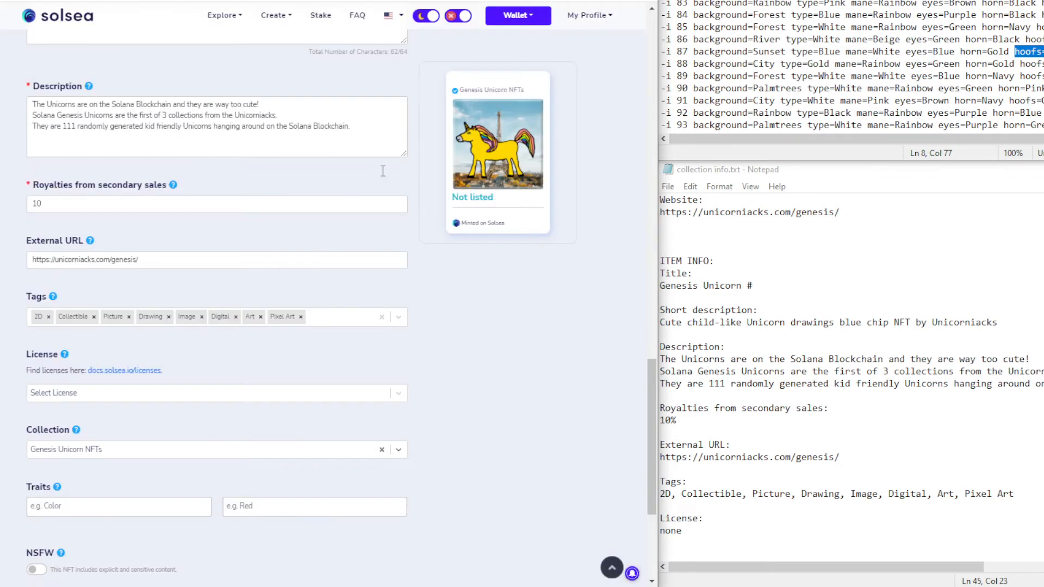
scroll(382, 170, up, 5)
scroll(377, 243, down, 2)
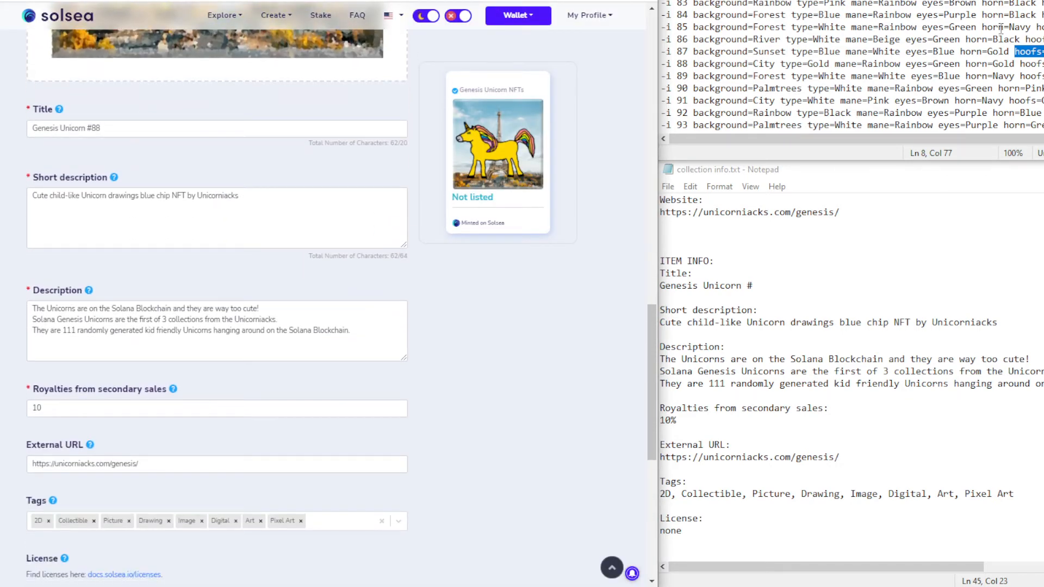
Add the trait background with value City, copied from Notepad line 88
drag(692, 64, 775, 64)
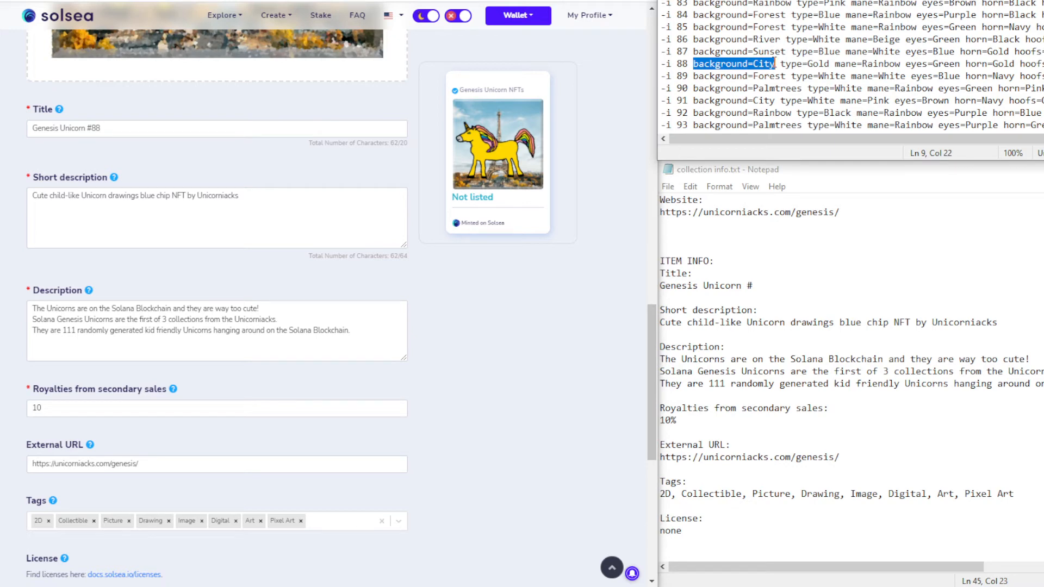
scroll(485, 386, down, 6)
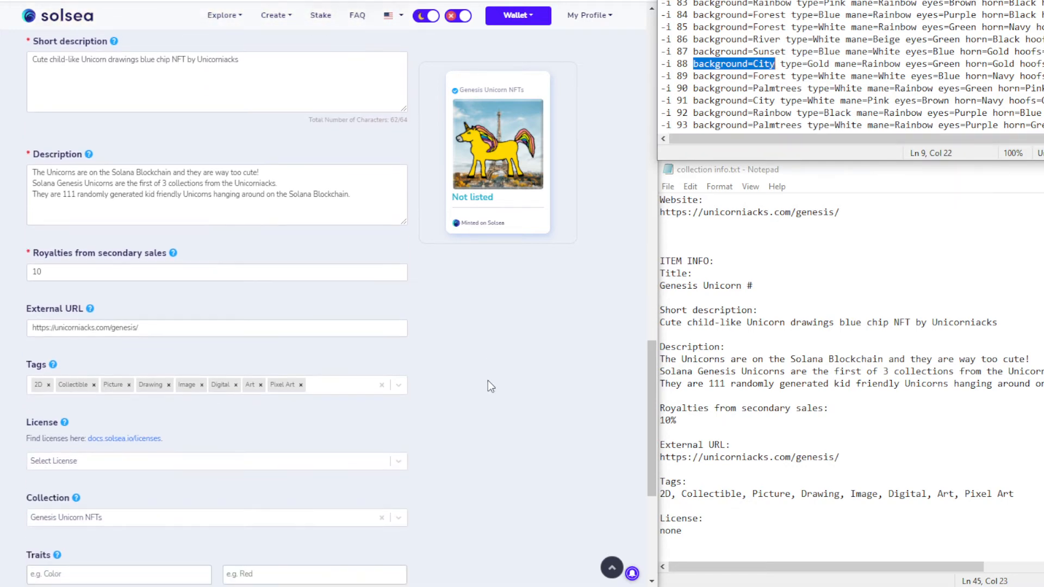
click(108, 381)
key(ctrl+v)
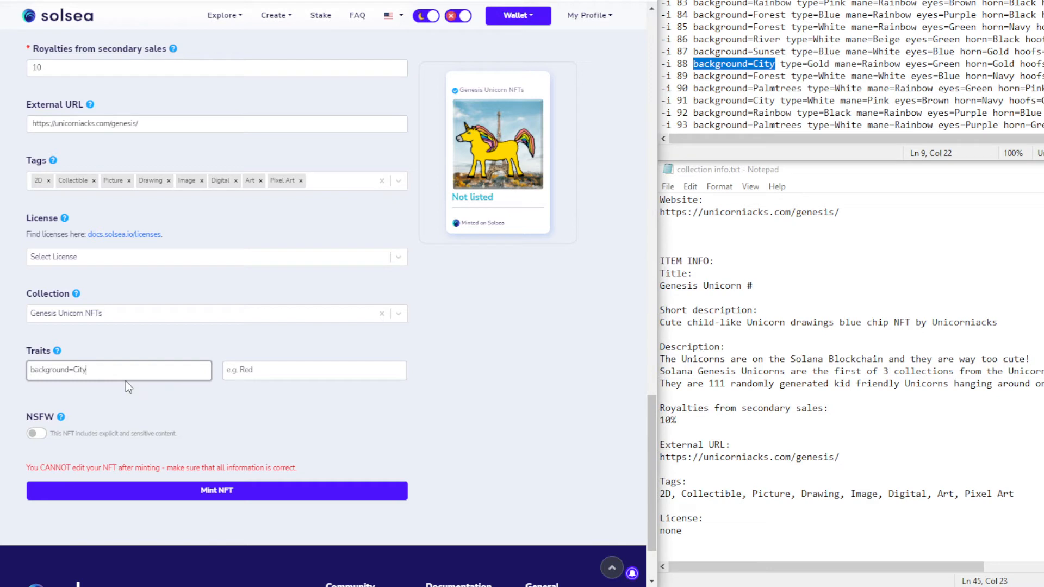
double_click(79, 370)
key(BackSpace)
click(251, 372)
key(ctrl+v)
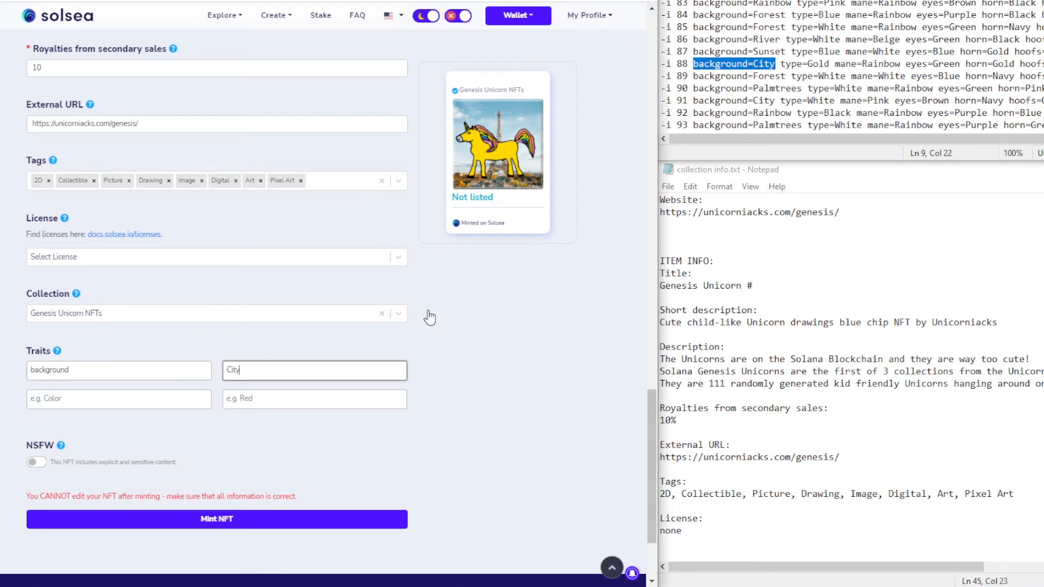
Add the trait type with value Gold
drag(781, 65, 828, 64)
key(ctrl+c)
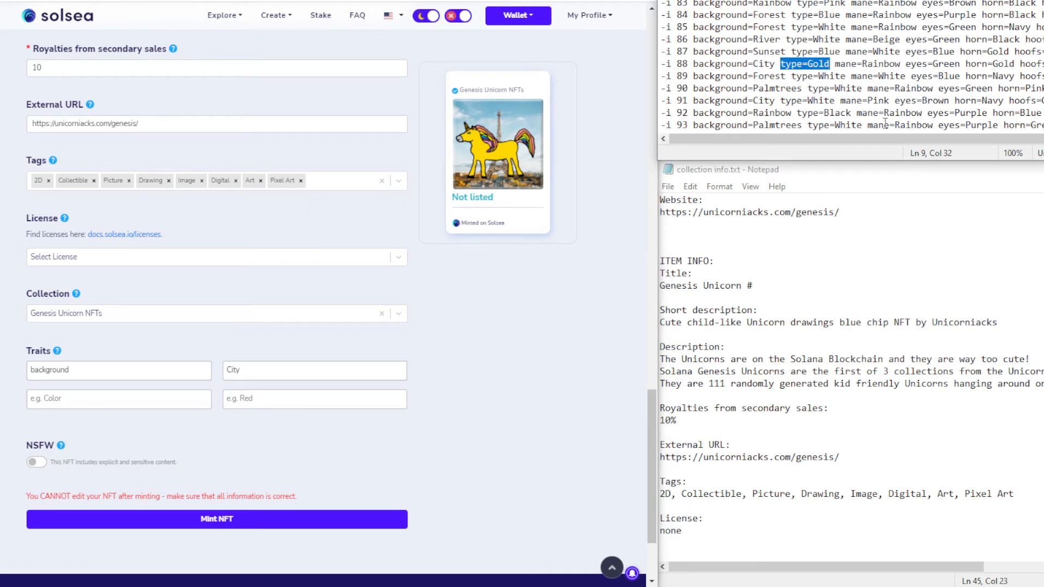
click(55, 401)
key(ctrl+v)
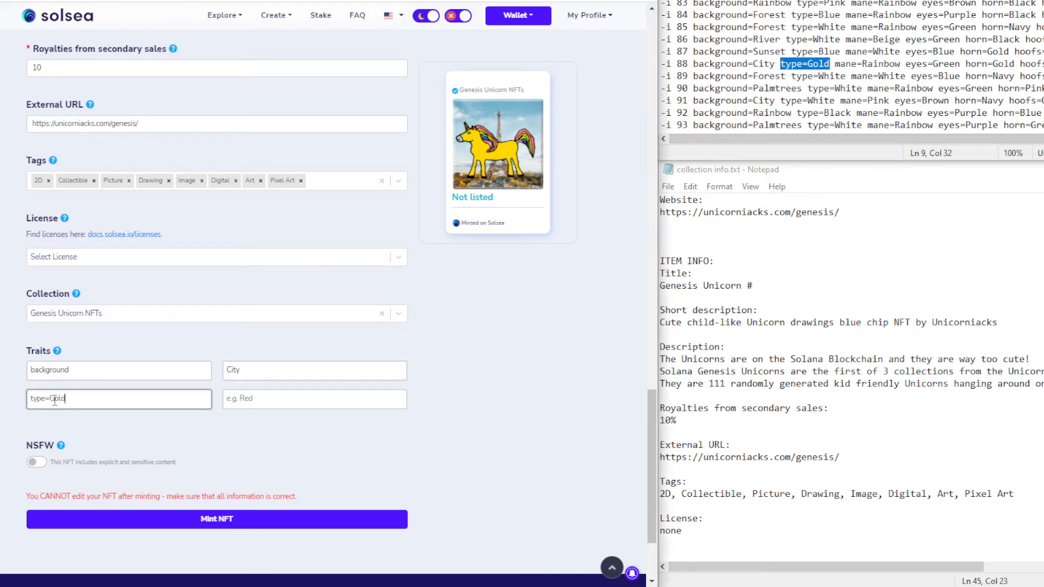
double_click(55, 400)
key(BackSpace)
click(269, 400)
text(Gold)
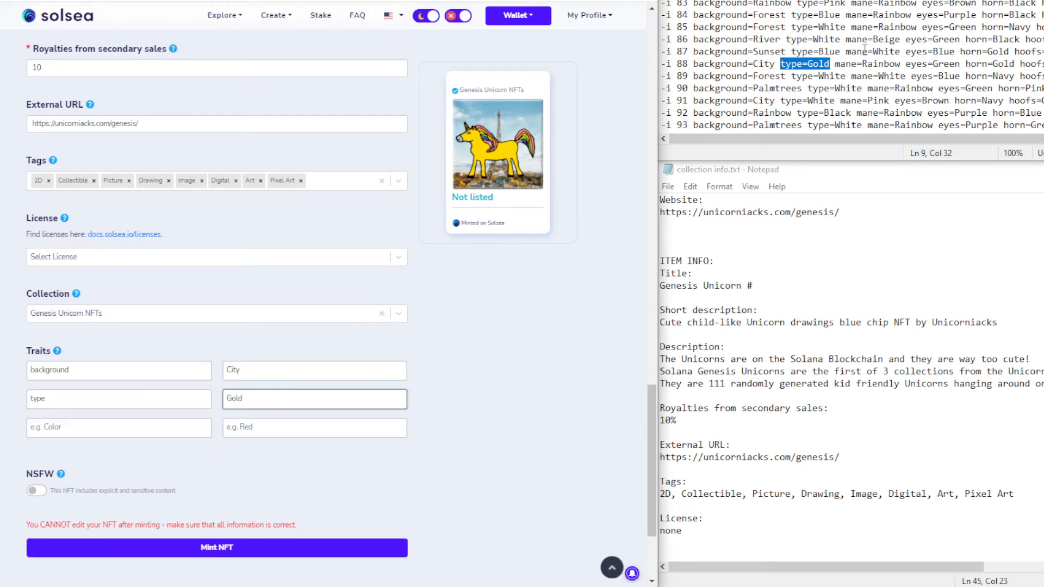
Add the trait mane with value Rainbow
drag(835, 64, 902, 64)
key(ctrl+c)
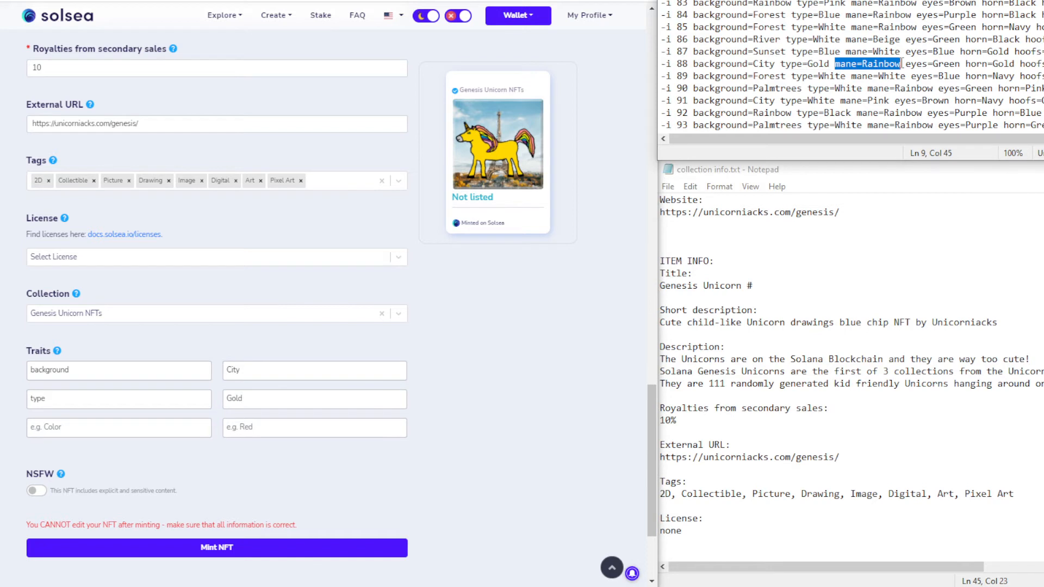
click(112, 421)
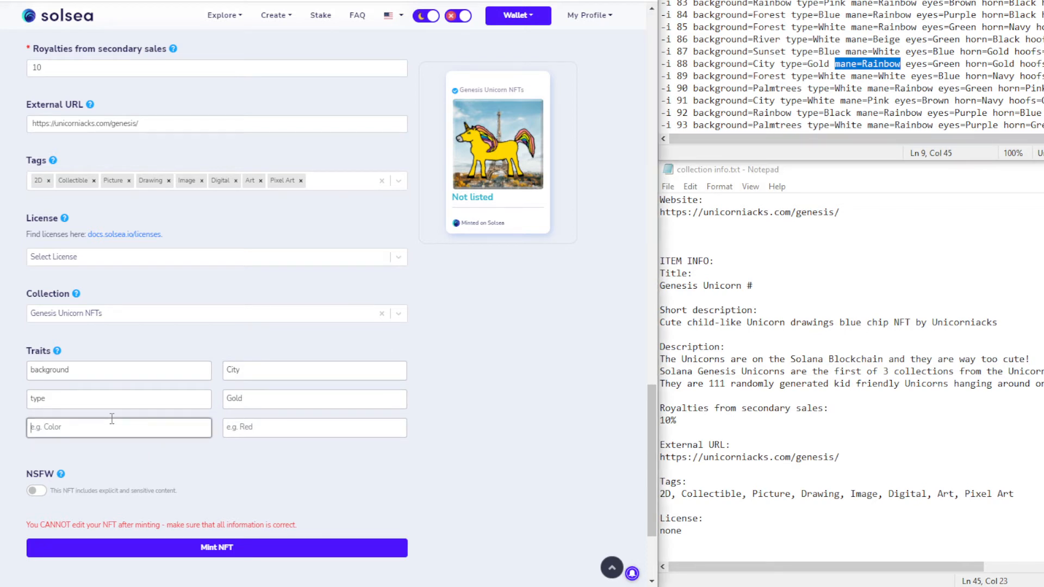
key(ctrl+v)
double_click(73, 427)
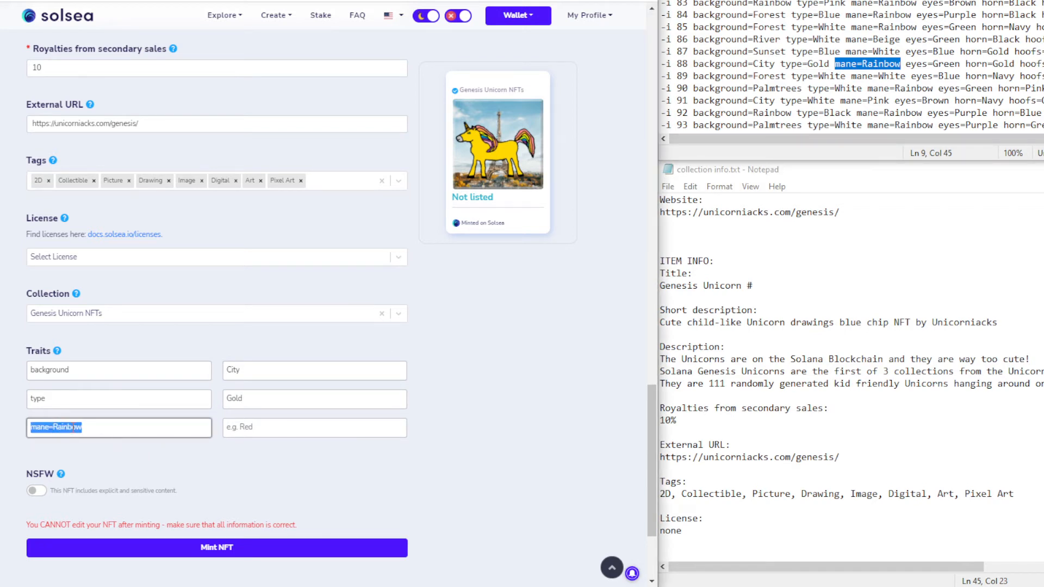
key(ctrl+x)
click(274, 430)
key(ctrl+v)
Add the trait eyes with value Green
drag(904, 67, 961, 65)
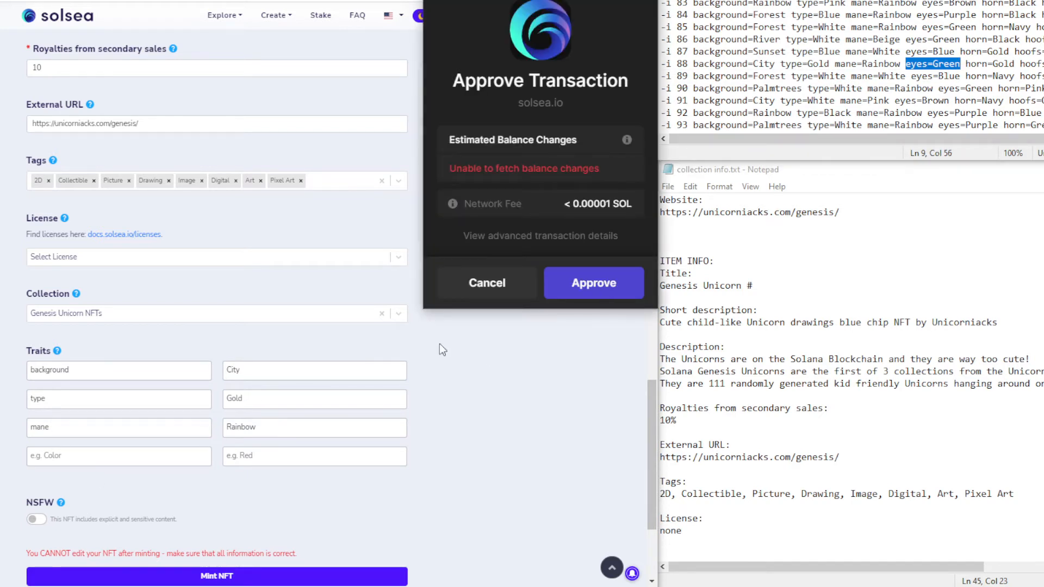
click(114, 456)
key(ctrl+v)
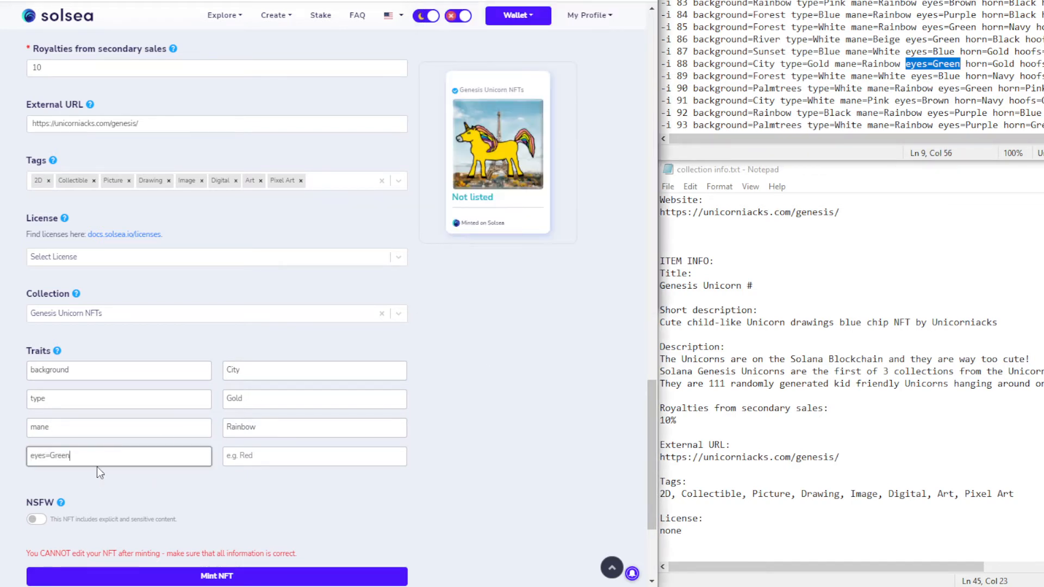
double_click(65, 456)
key(ctrl+x)
key(BackSpace)
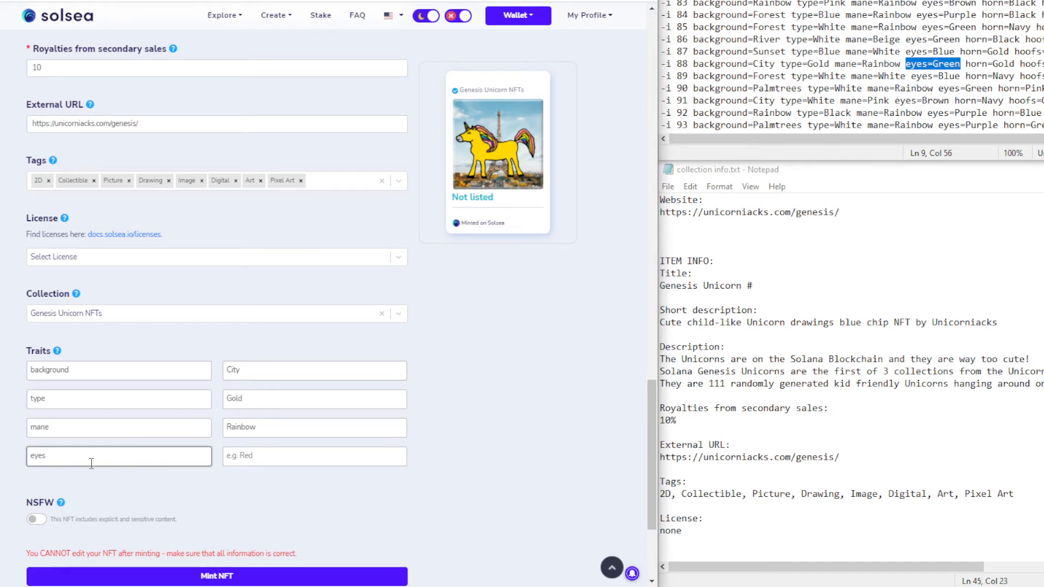
click(247, 450)
key(ctrl+v)
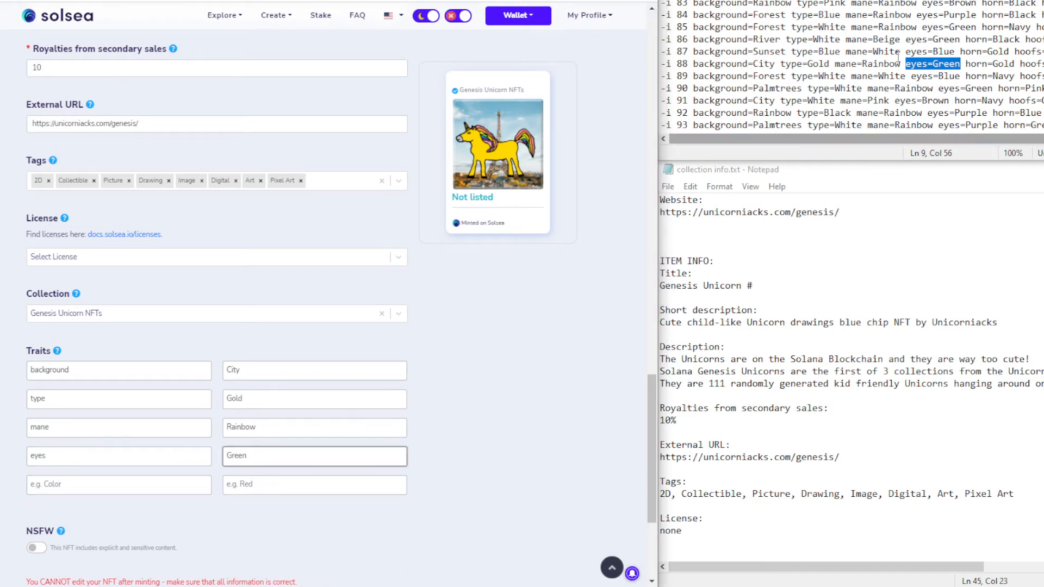
Add the trait horn with value Gold
drag(969, 64, 1016, 64)
click(981, 64)
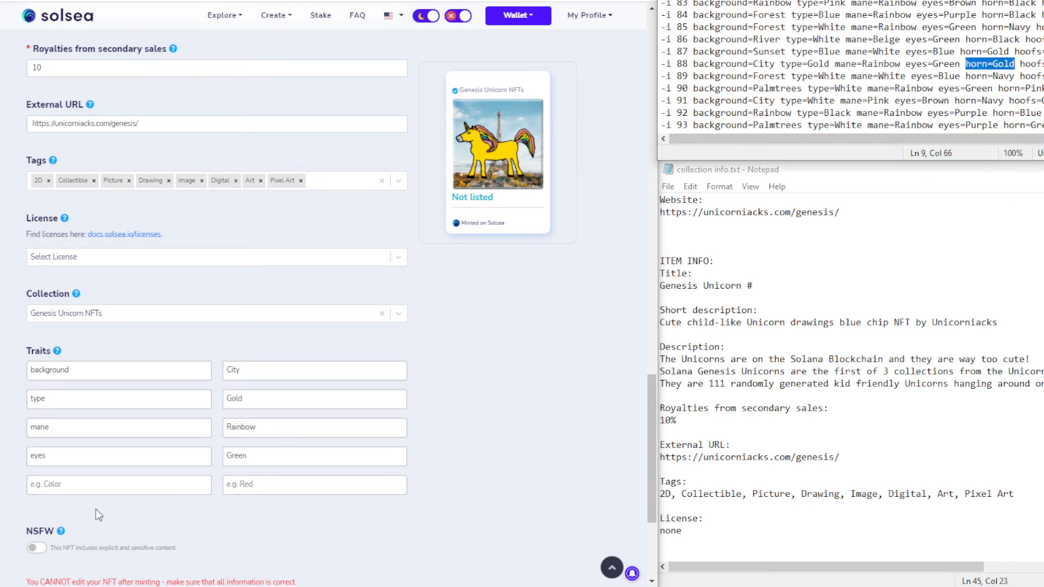
click(80, 483)
key(ctrl+v)
double_click(58, 477)
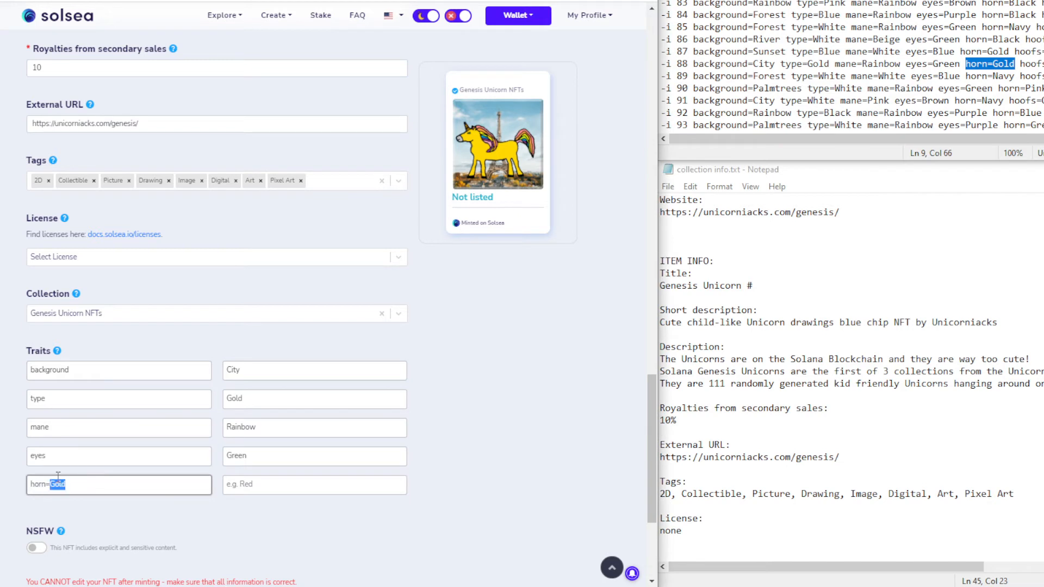
key(ctrl+x)
click(243, 486)
key(ctrl+v)
Add the trait hoofs with value Black, removing the trailing equals sign
drag(1019, 64, 1043, 64)
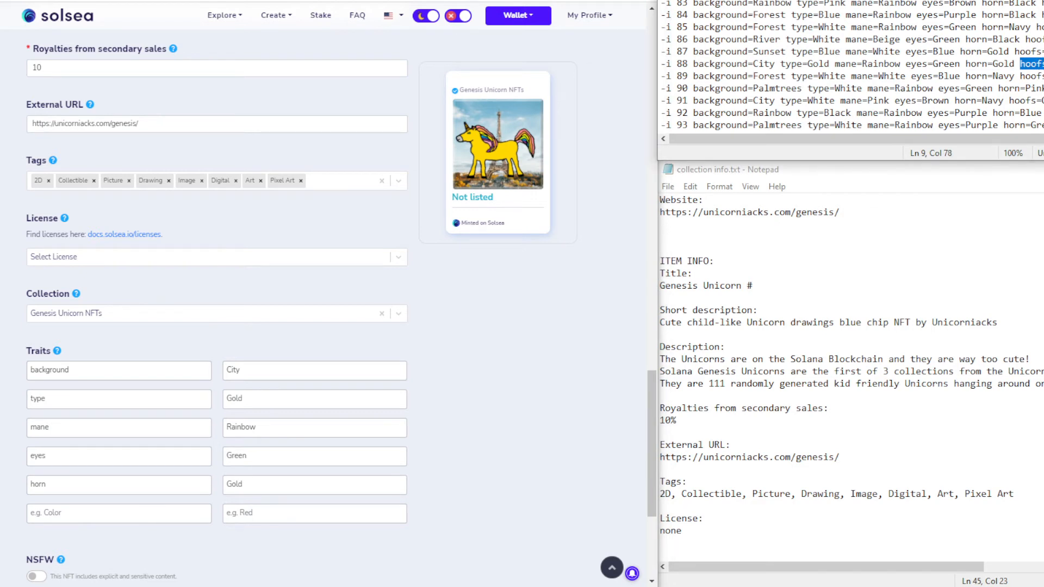
click(72, 521)
key(ctrl+v)
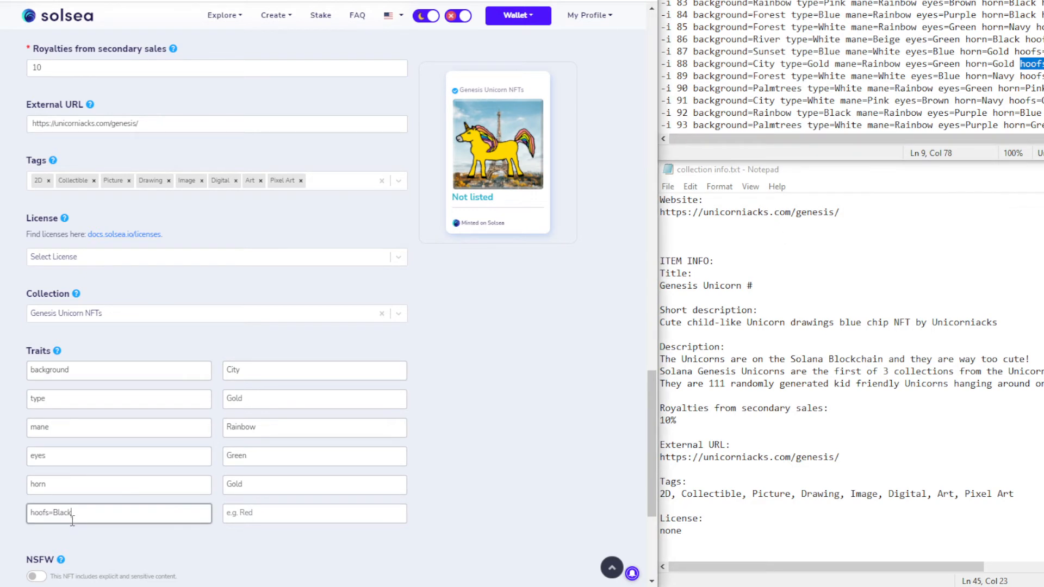
double_click(61, 513)
key(ctrl+x)
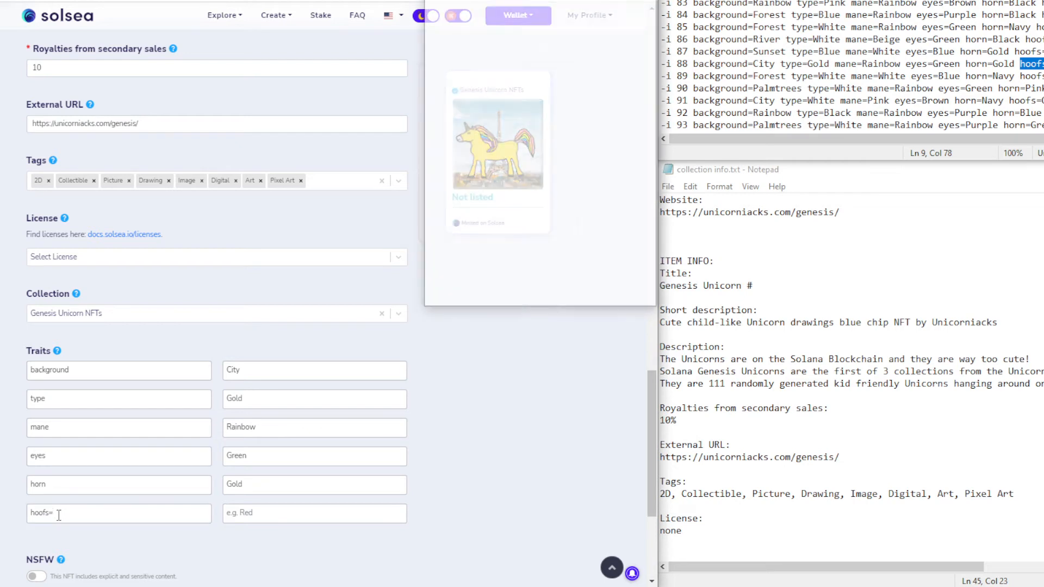
click(287, 516)
key(ctrl+v)
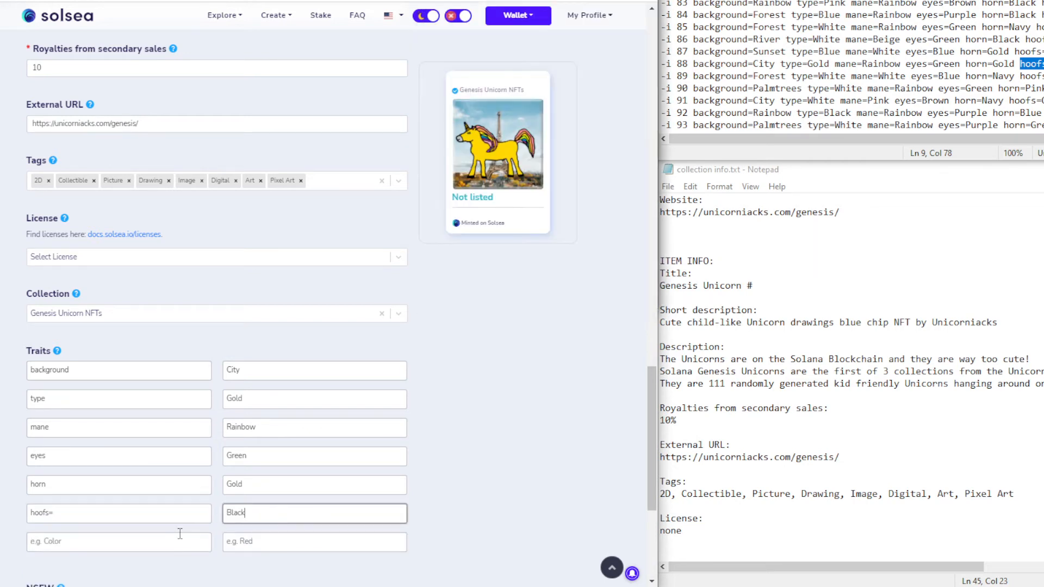
click(123, 517)
key(BackSpace)
Add the trait extra with value None
click(95, 549)
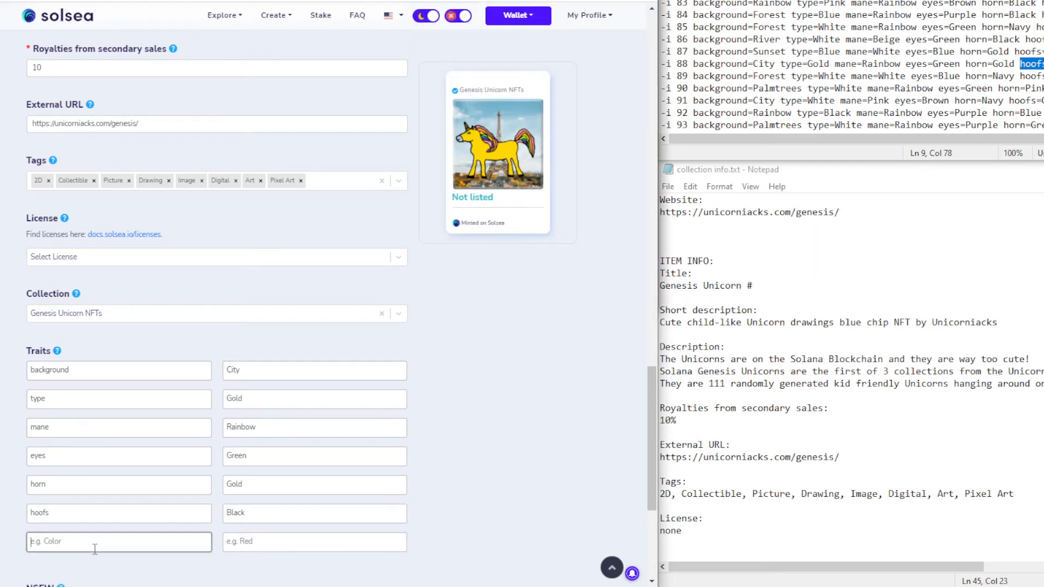
text(extra)
key(Tab)
text(N)
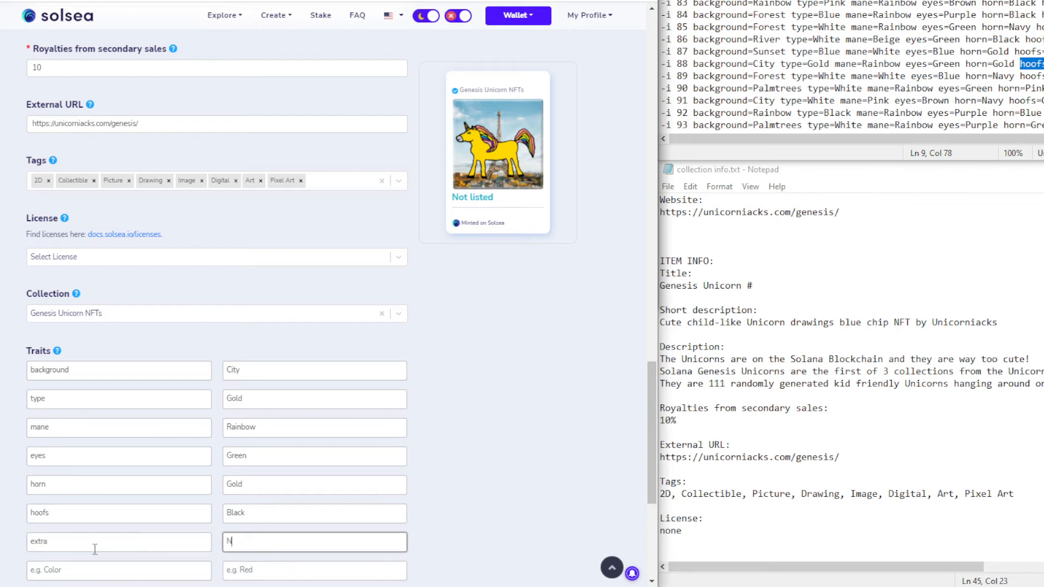
click(492, 371)
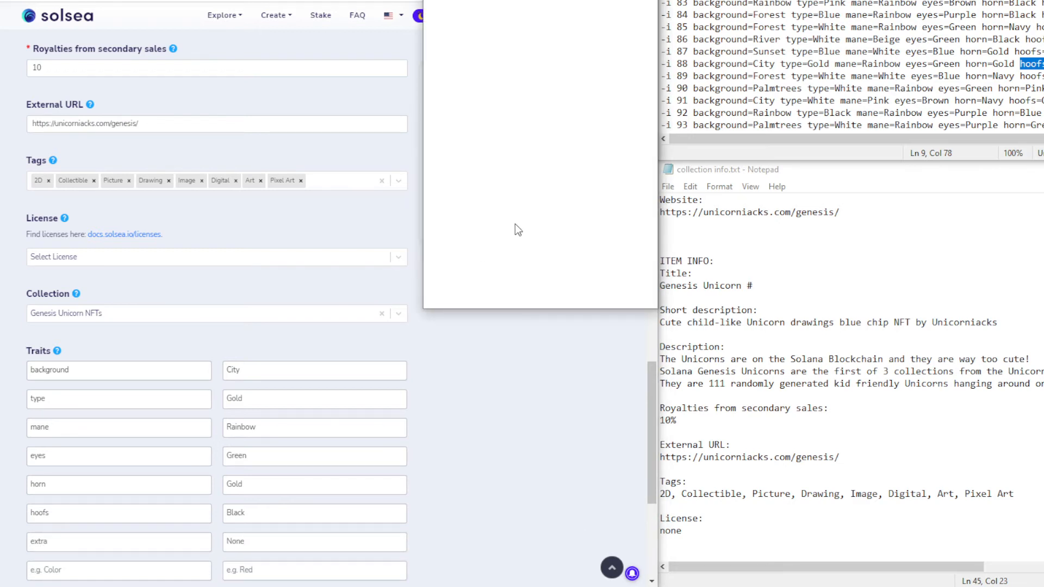
Approve the pending mint transaction in the Phantom wallet
click(605, 280)
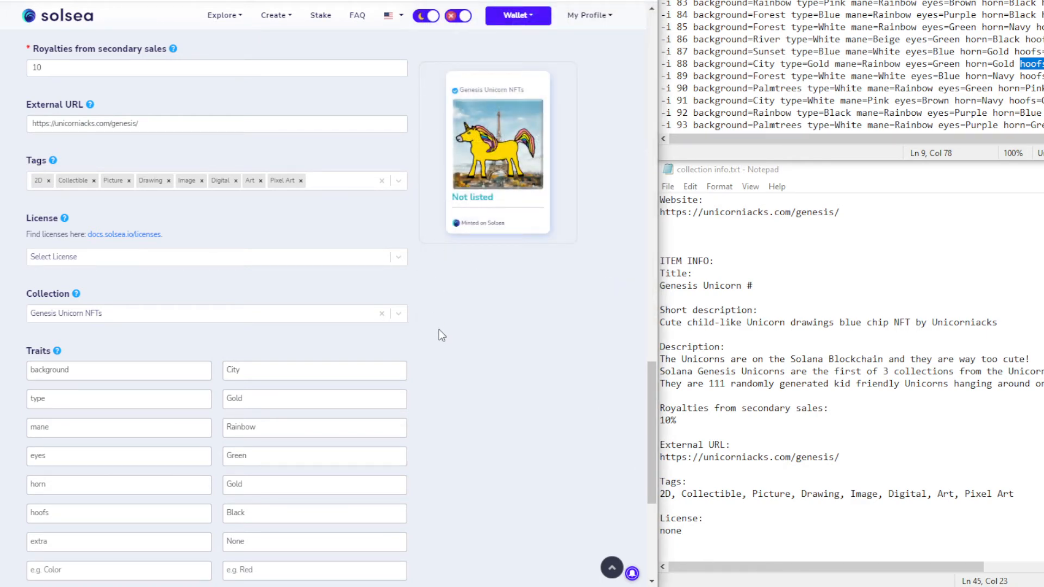
scroll(438, 329, down, 4)
scroll(439, 329, up, 9)
scroll(439, 330, up, 1)
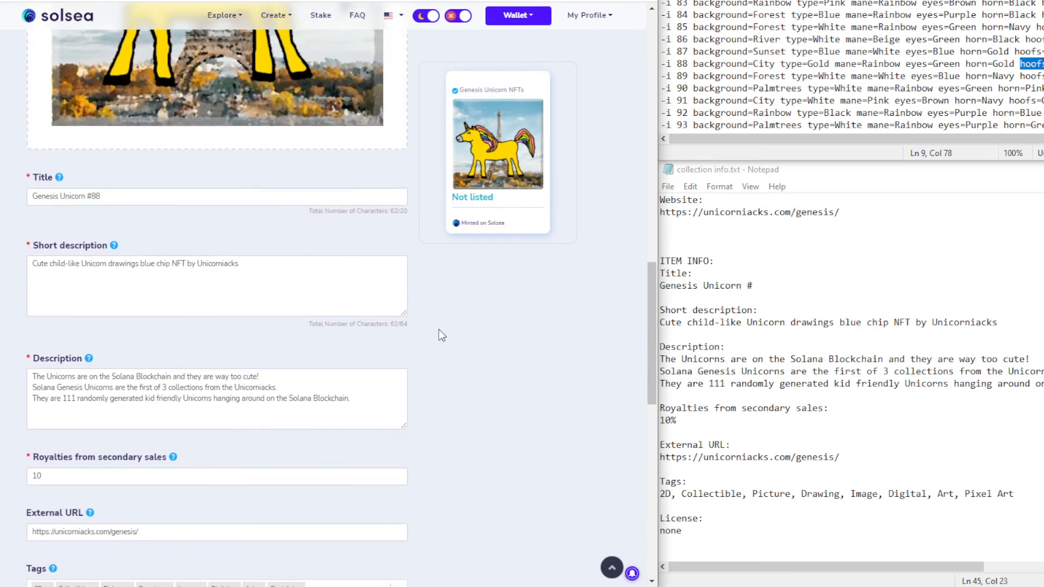
scroll(439, 330, down, 8)
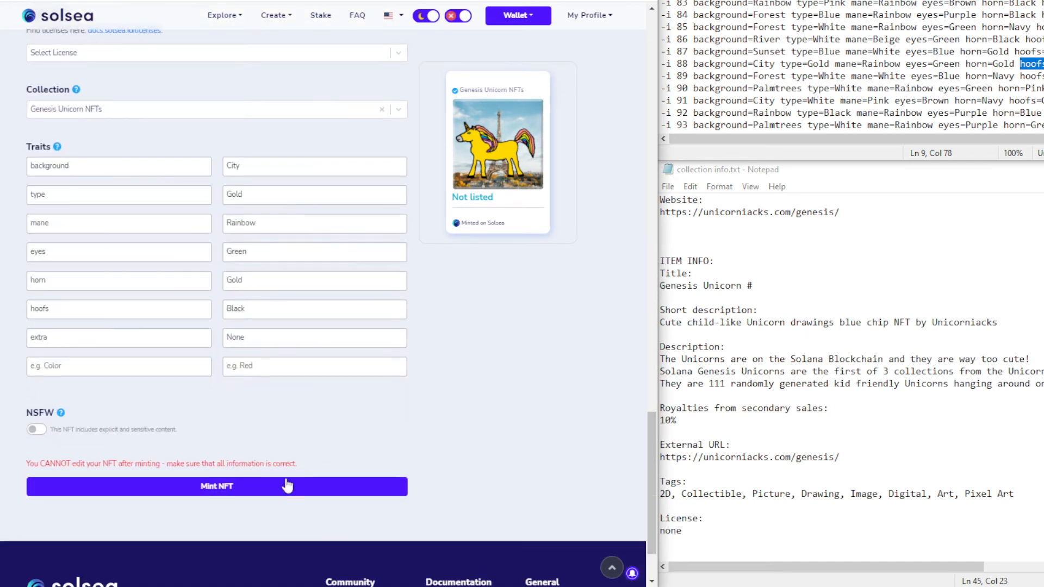
Mint Genesis Unicorn #88 and the River-background unicorn with Phantom approval, dismissing the unconfirmed-transaction error
click(262, 487)
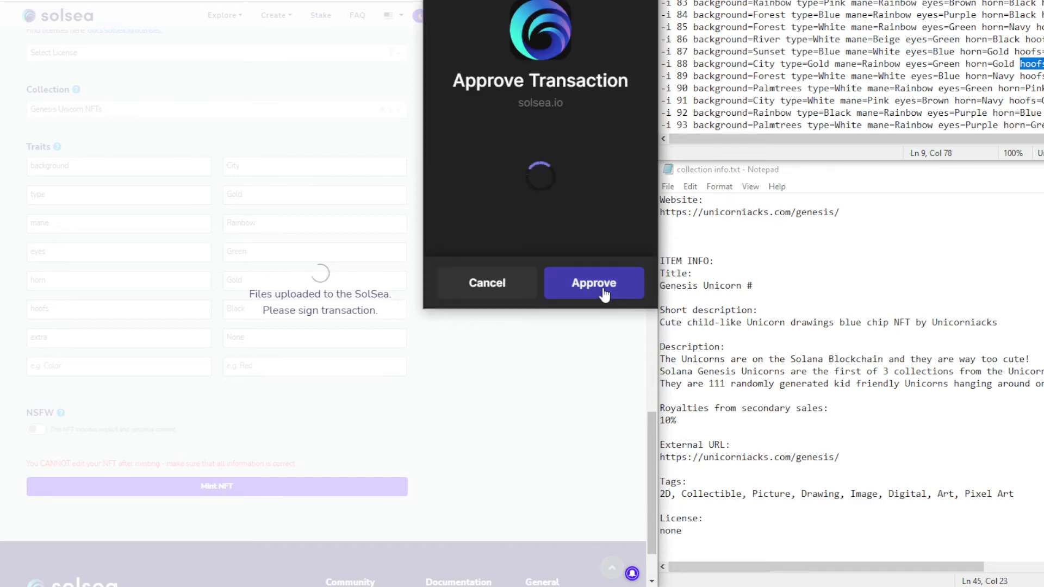
click(570, 268)
click(283, 0)
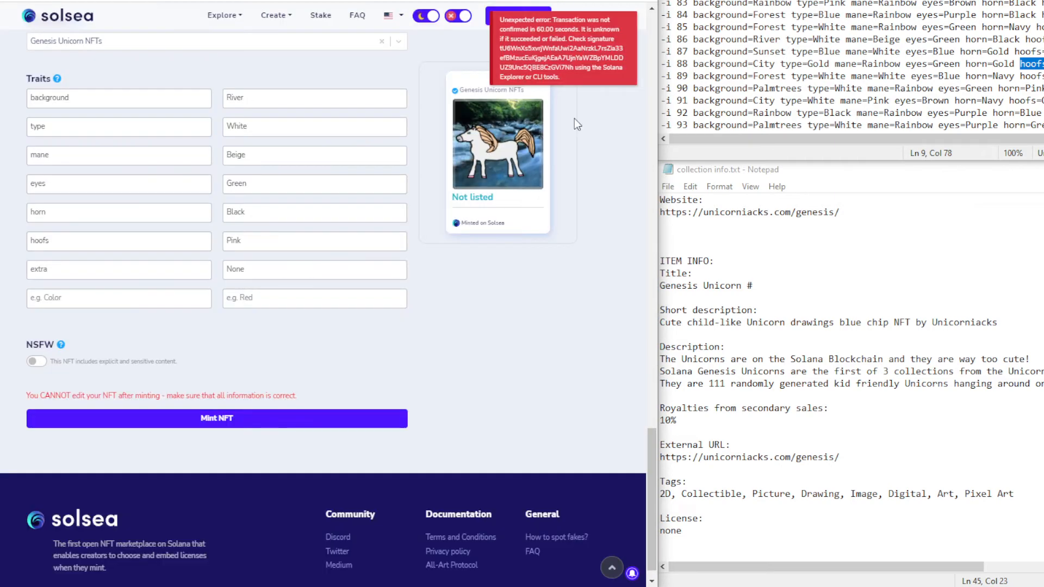
click(196, 431)
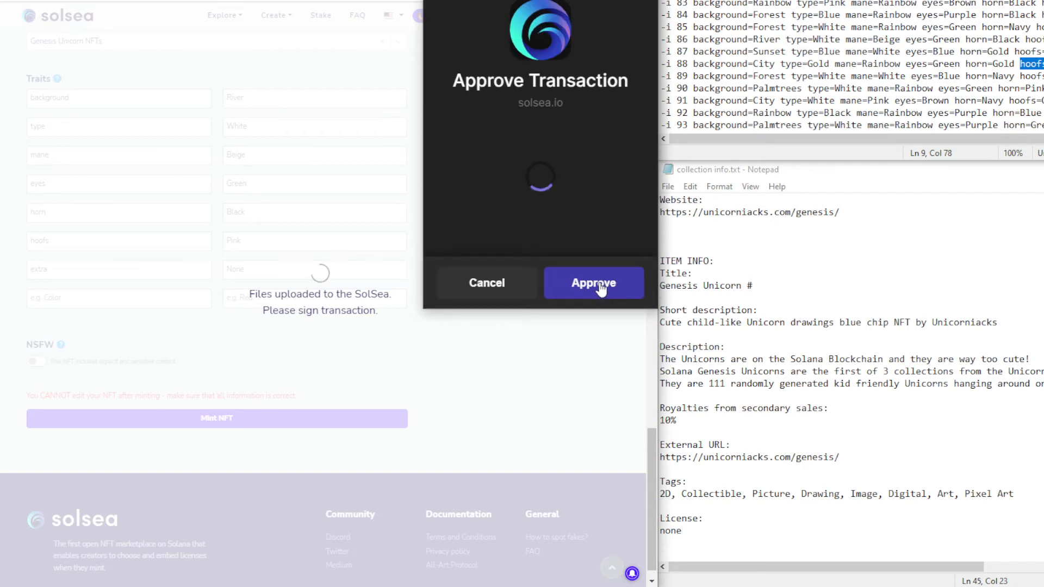
click(599, 284)
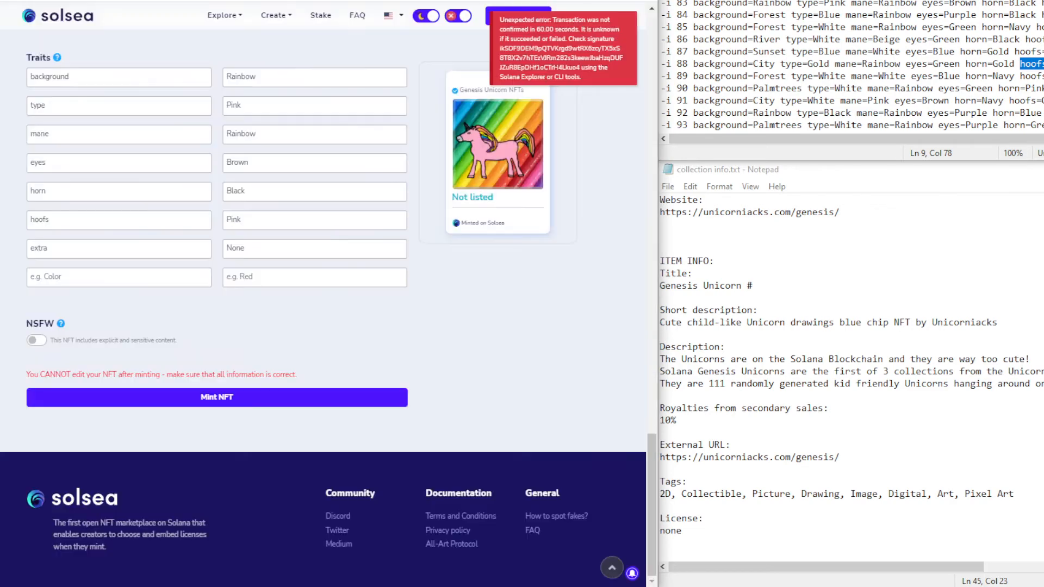
click(565, 68)
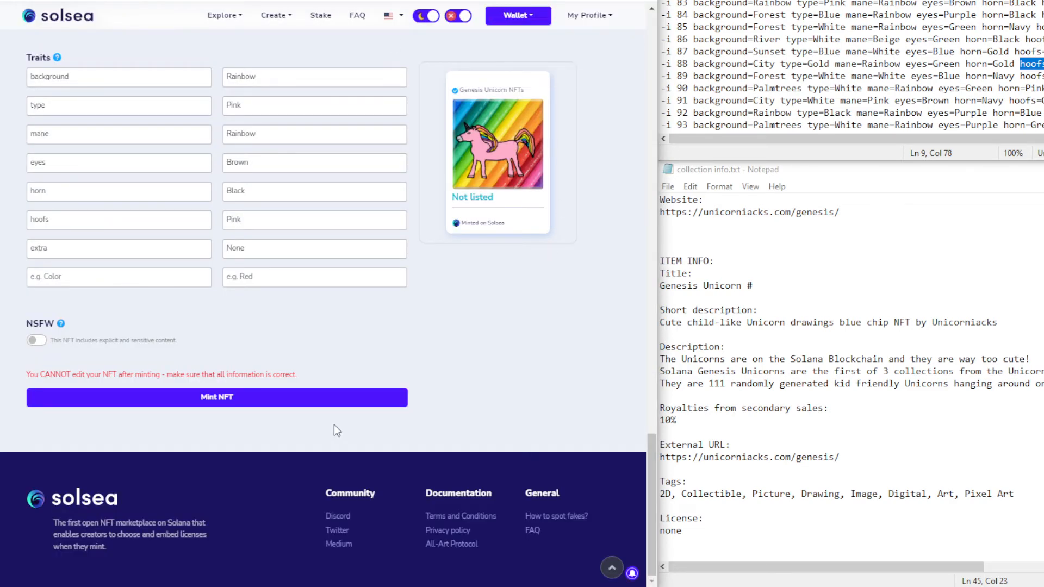
Start the Rainbow-background Pink unicorn's mint and separate the stacked Phantom popups to reach the approval request
click(311, 403)
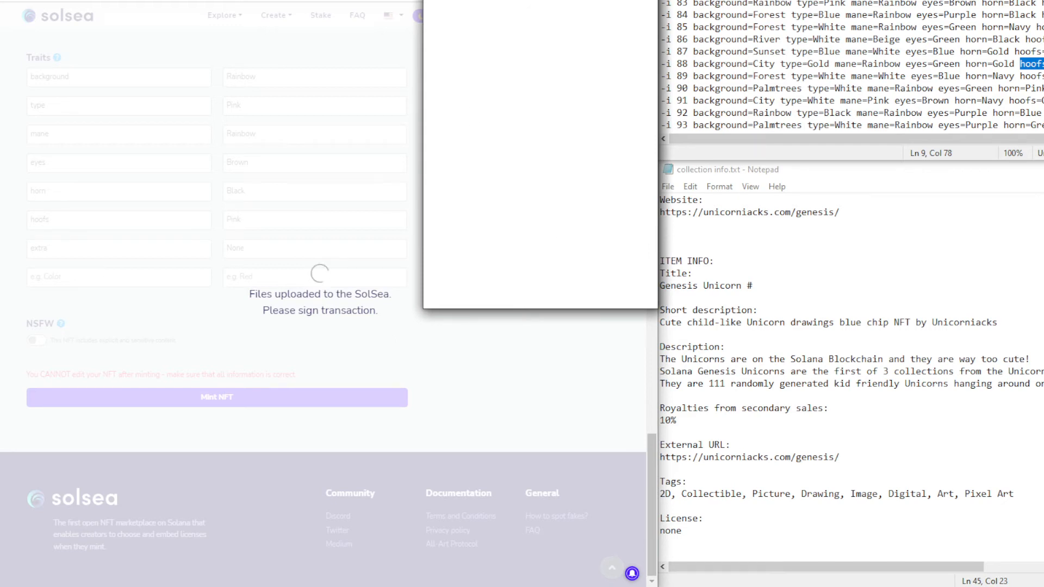
mouse_move(475, 0)
mouse_down()
mouse_move(313, 130)
mouse_move(461, 14)
mouse_up()
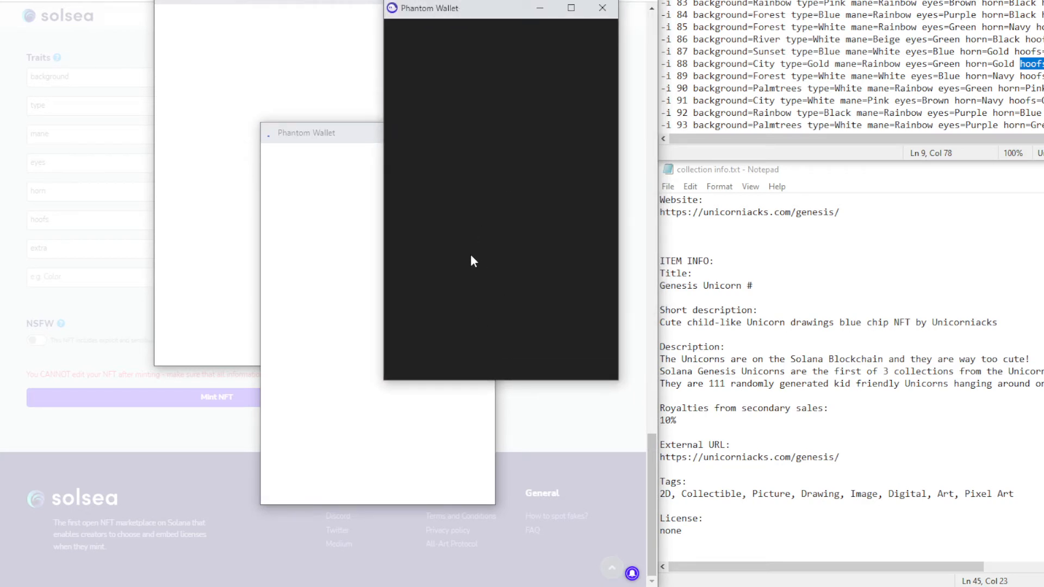
click(556, 363)
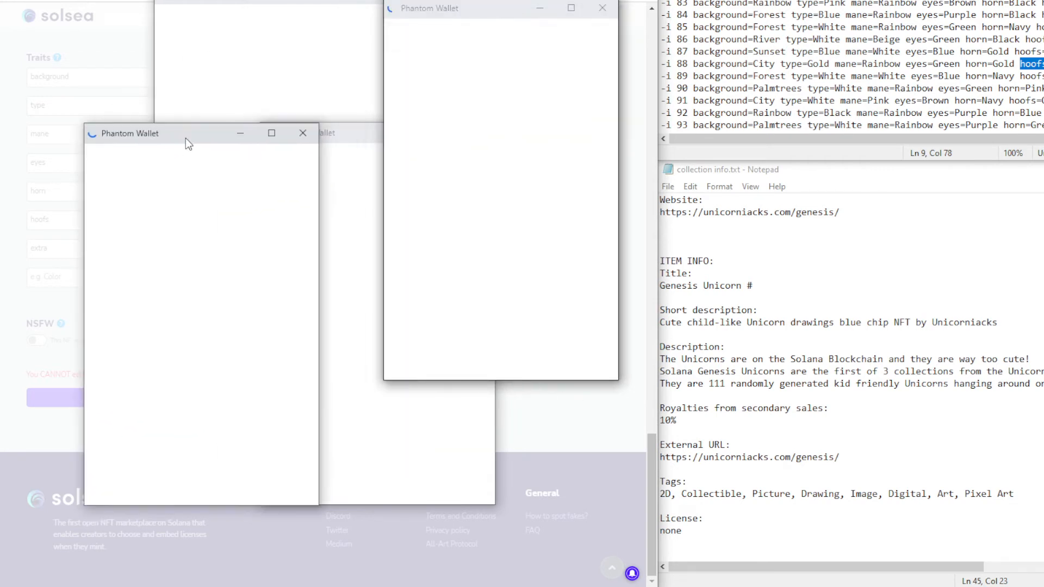
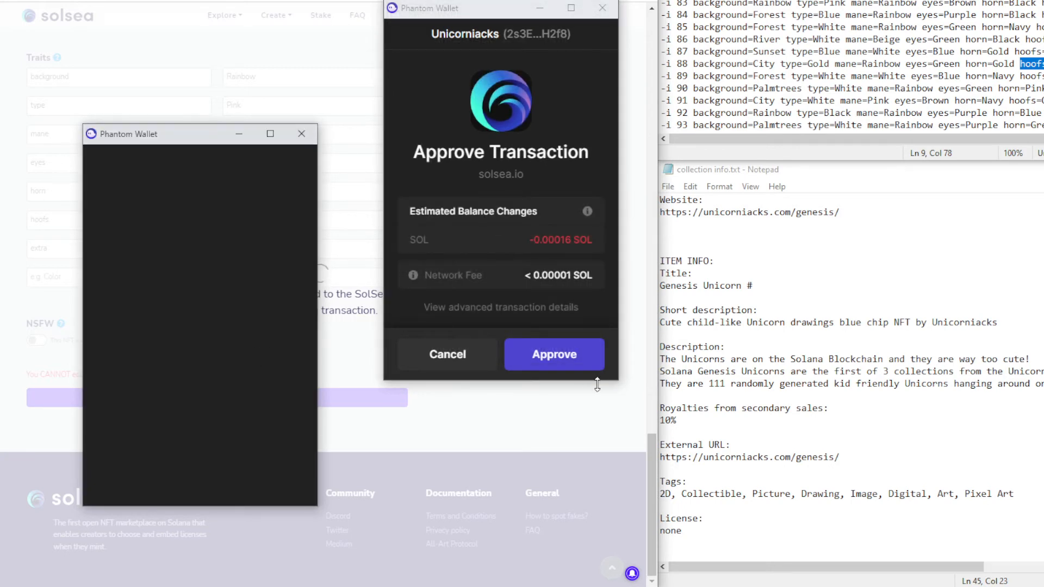
Approve both pending Phantom wallet transactions so the City/Gold unicorn finishes minting
click(558, 359)
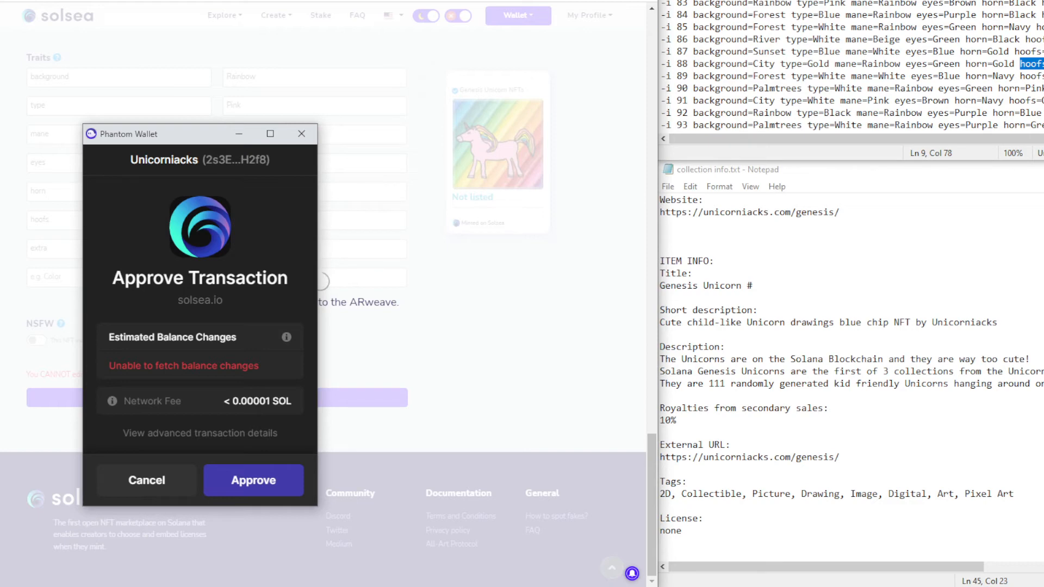
click(253, 480)
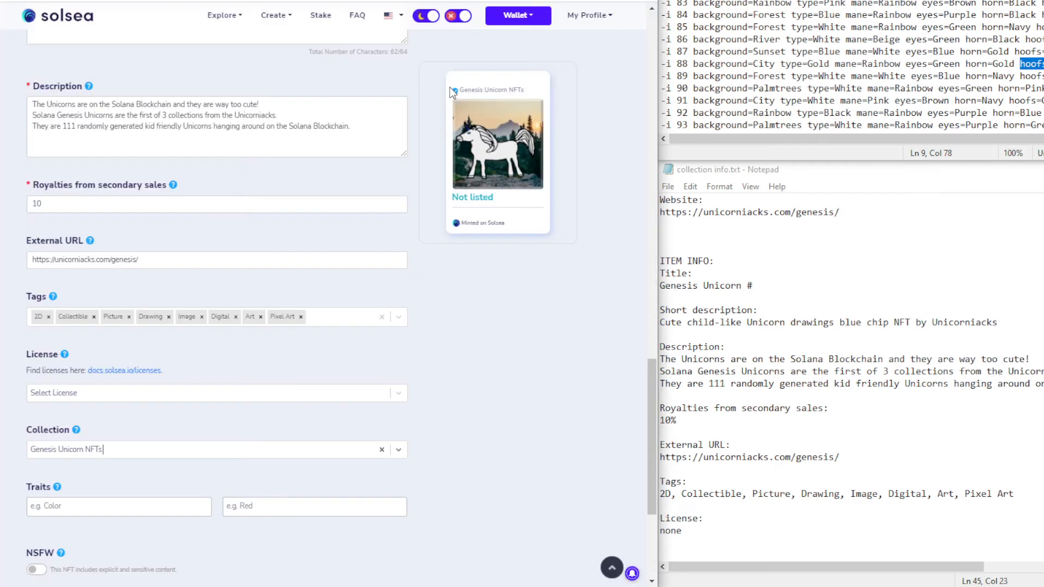
Add the first trait for unicorn #89: background Forest
scroll(402, 302, up, 5)
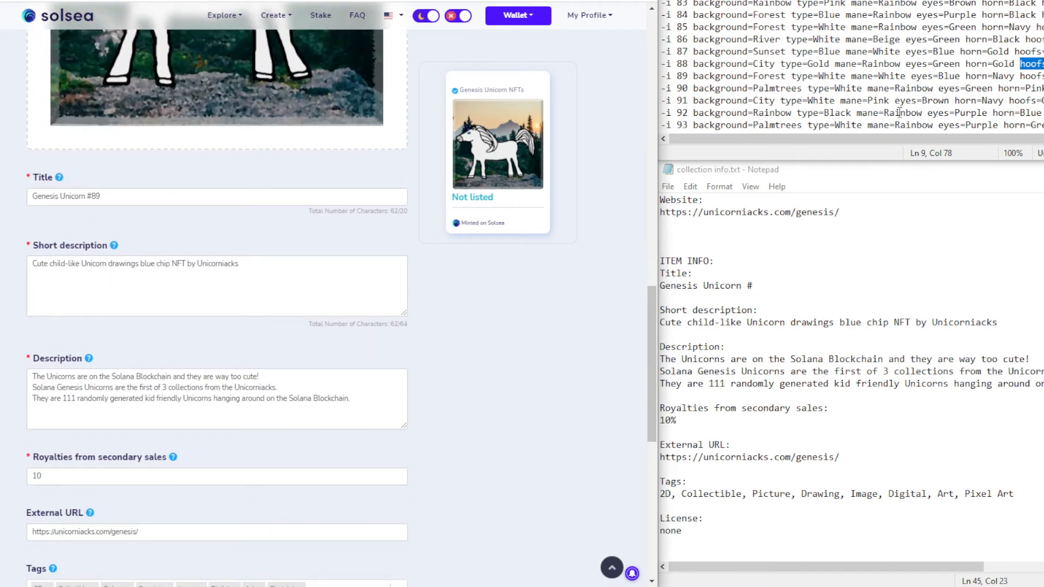
drag(692, 76, 786, 76)
key(ctrl+c)
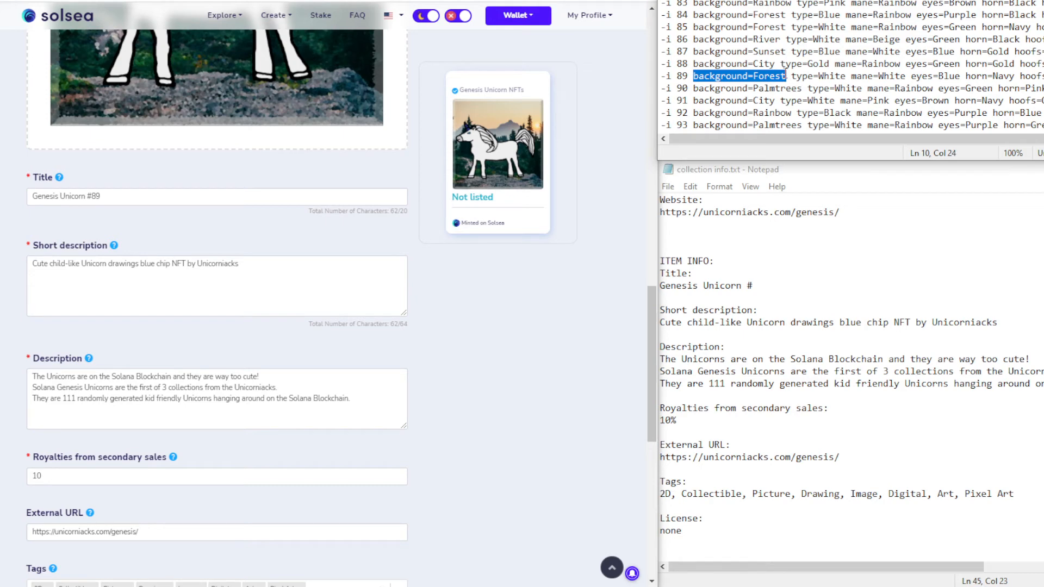
scroll(138, 543, down, 7)
scroll(138, 542, down, 1)
click(109, 302)
key(ctrl+v)
double_click(86, 302)
key(BackSpace)
click(250, 296)
text(Forest)
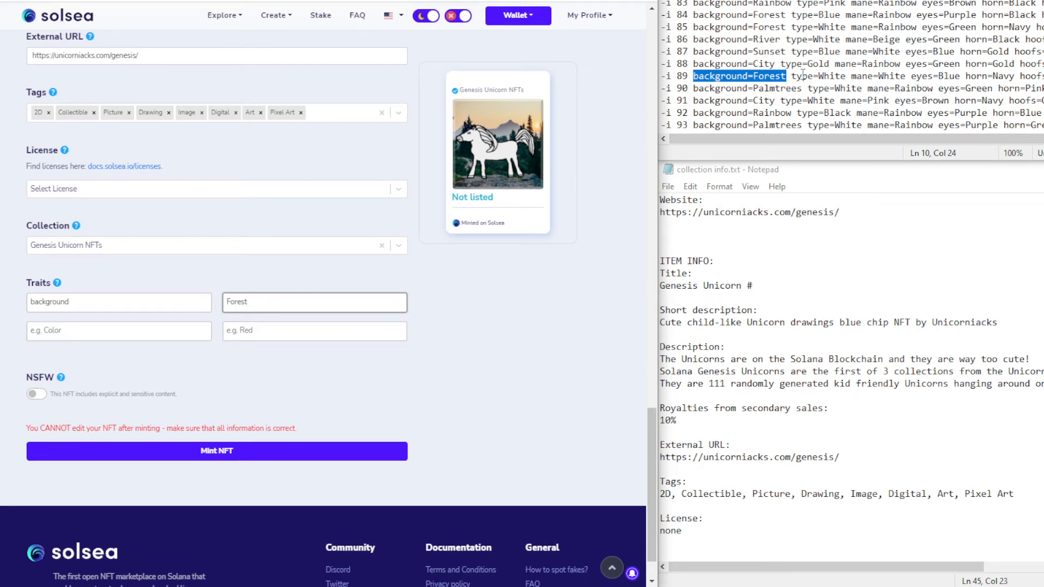
Add the type White trait and approve the wallet request
drag(791, 77, 846, 80)
key(ctrl+c)
click(93, 333)
key(ctrl+v)
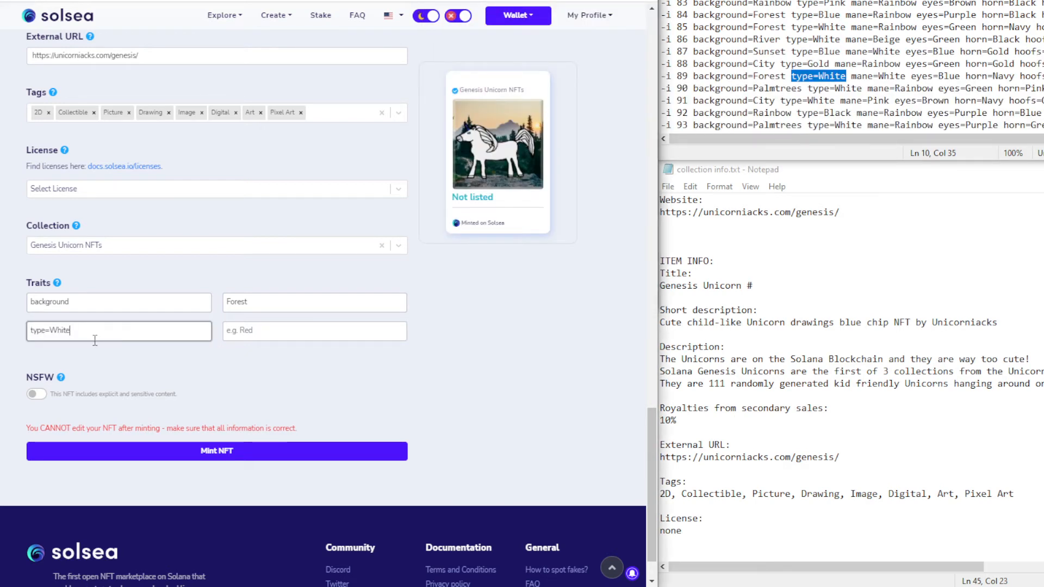
double_click(59, 330)
key(BackSpace)
click(258, 334)
key(ctrl+v)
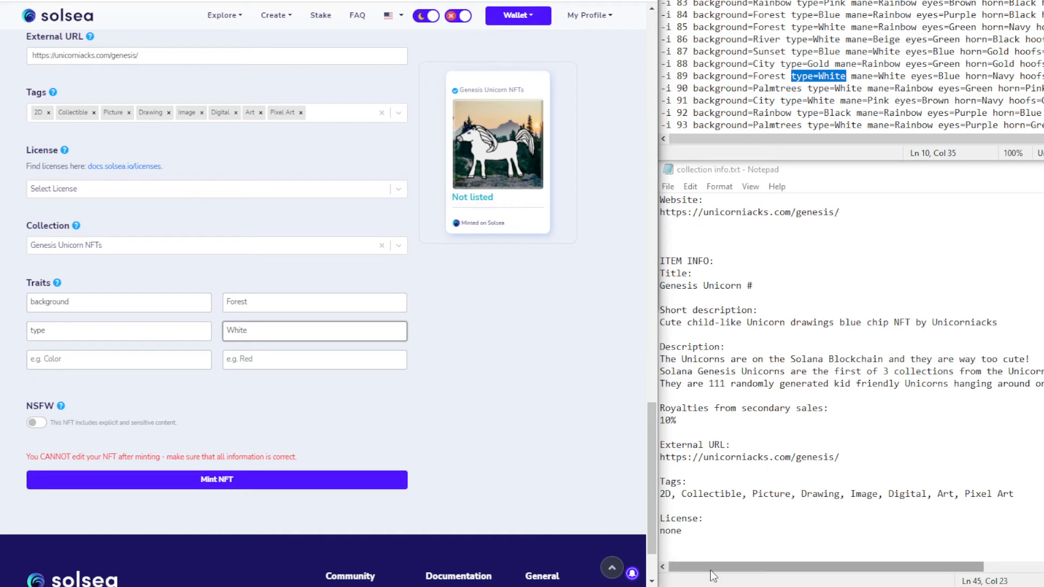
click(570, 285)
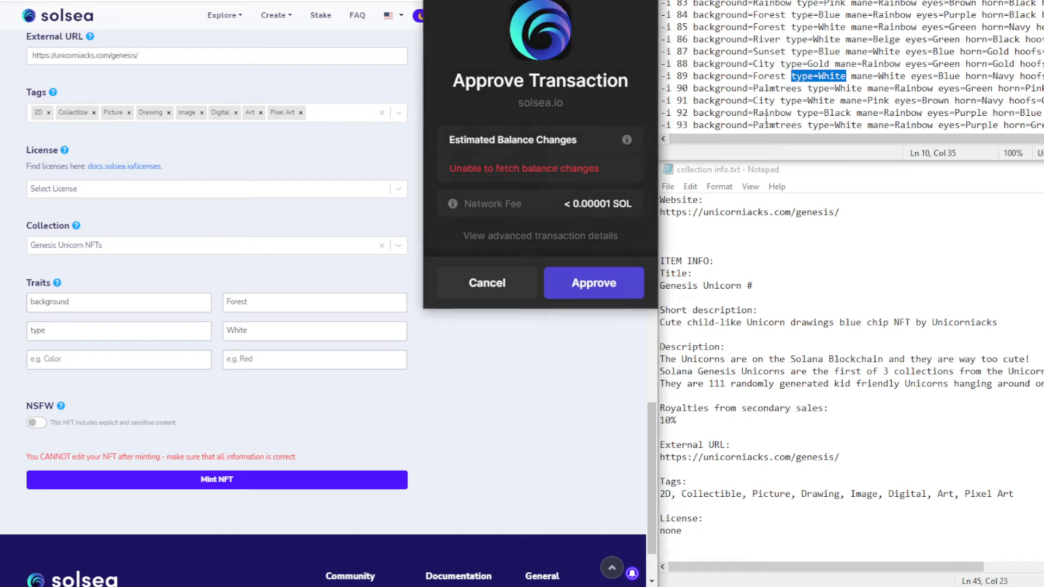
Add the mane trait name, approving another wallet request
drag(851, 79, 906, 80)
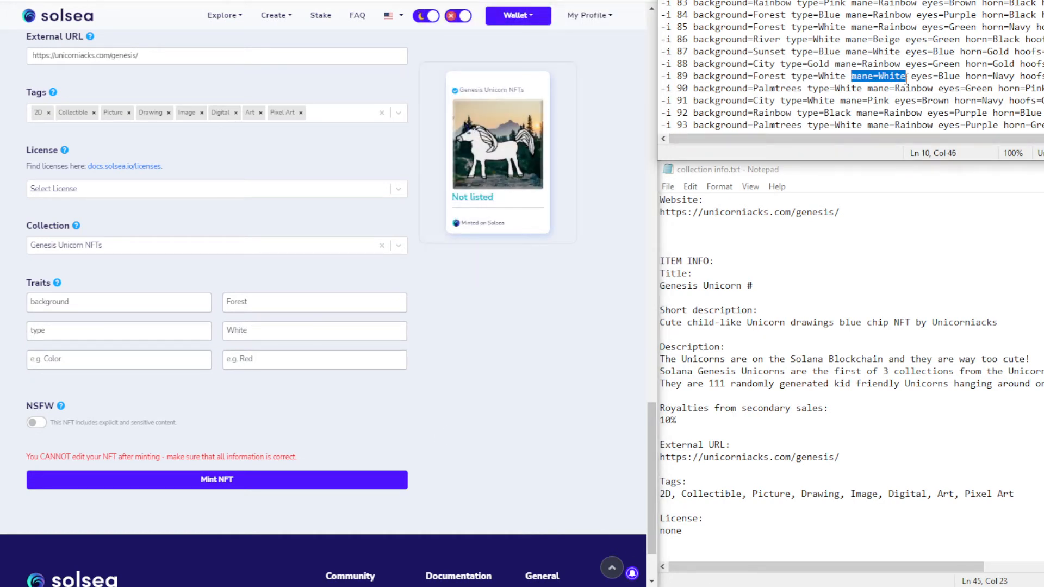
key(ctrl+c)
click(56, 364)
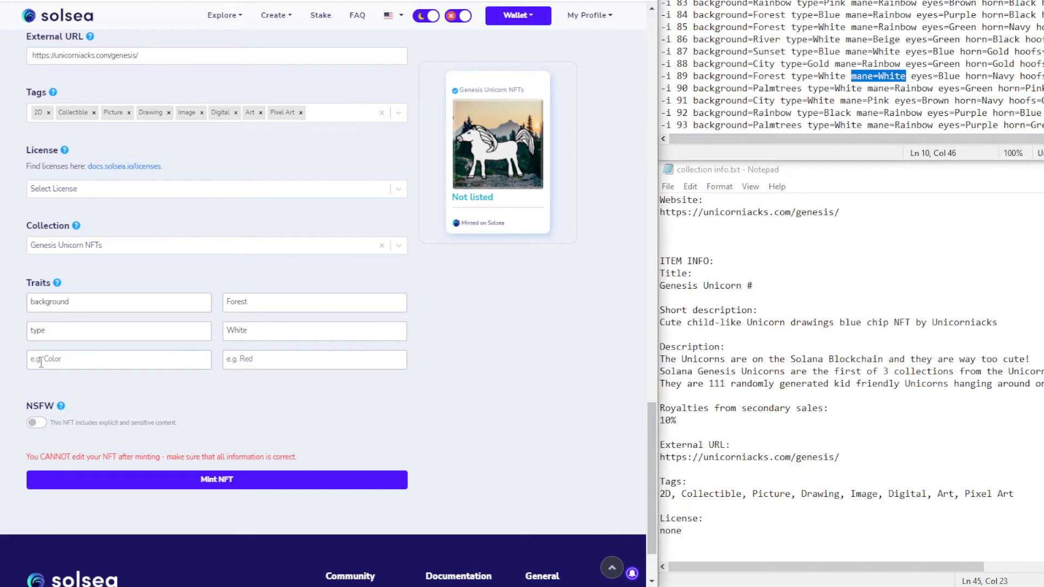
key(ctrl+v)
double_click(56, 363)
key(BackSpace)
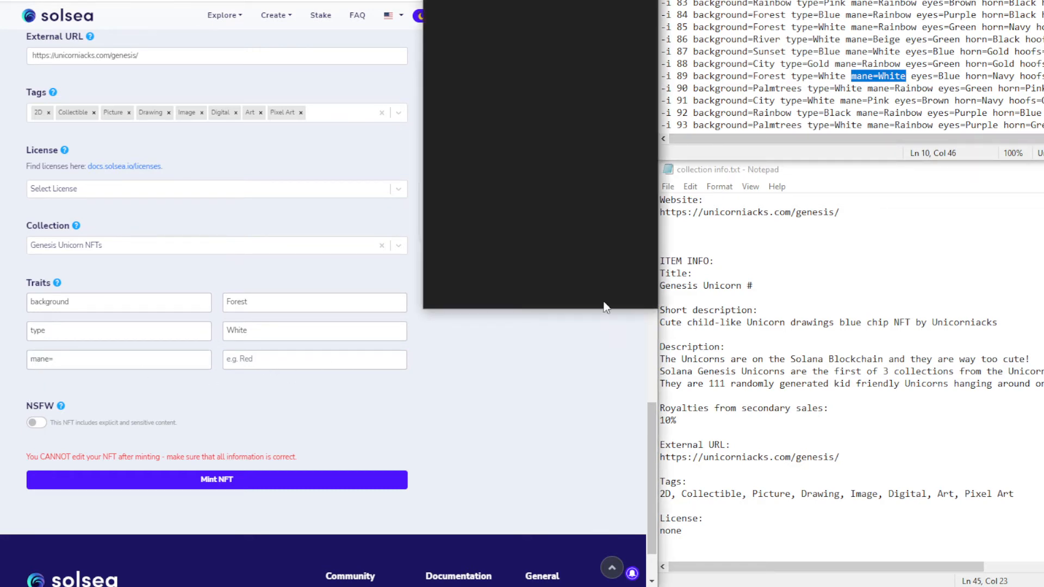
click(594, 284)
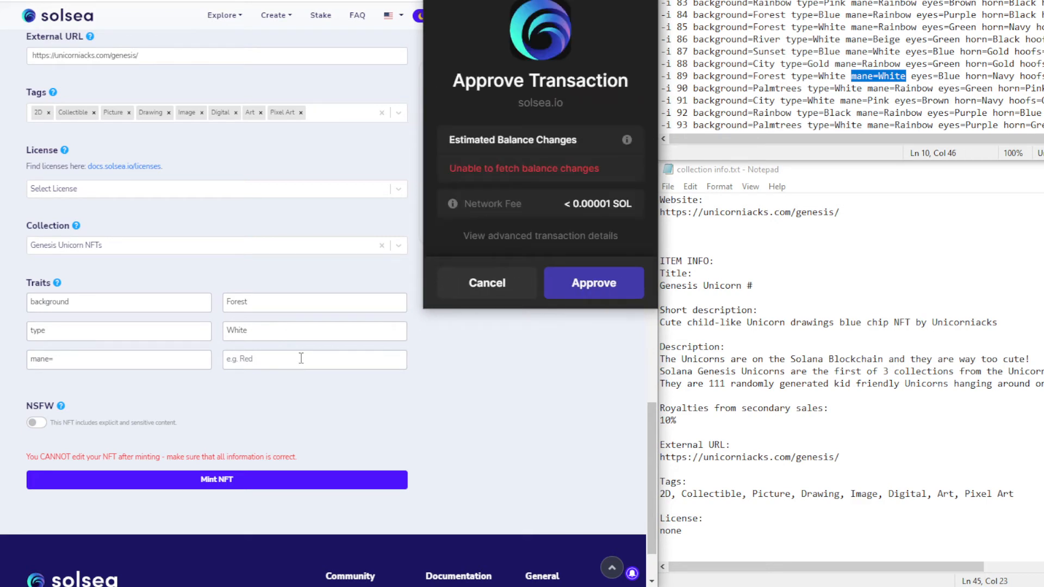
click(297, 361)
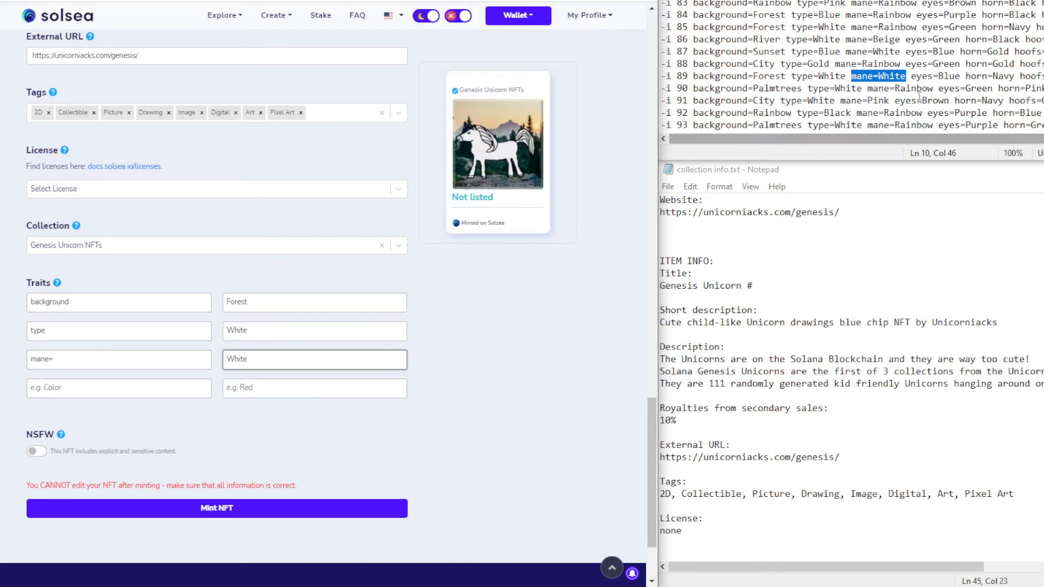
Add the eyes Blue trait from the notes
drag(911, 76, 958, 76)
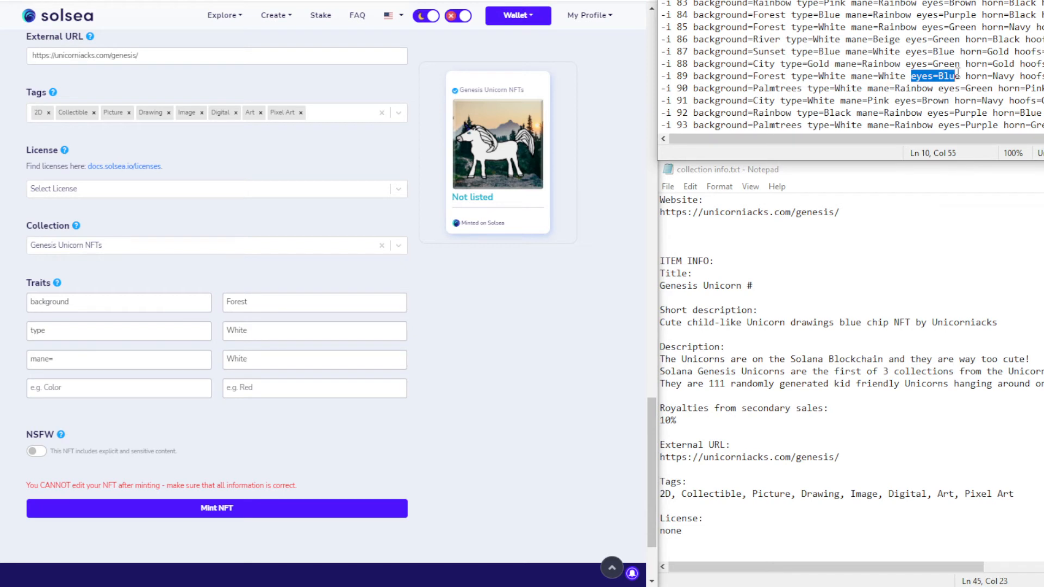
key(ctrl+c)
click(89, 389)
key(ctrl+v)
double_click(65, 387)
key(ctrl+x)
click(260, 396)
key(ctrl+v)
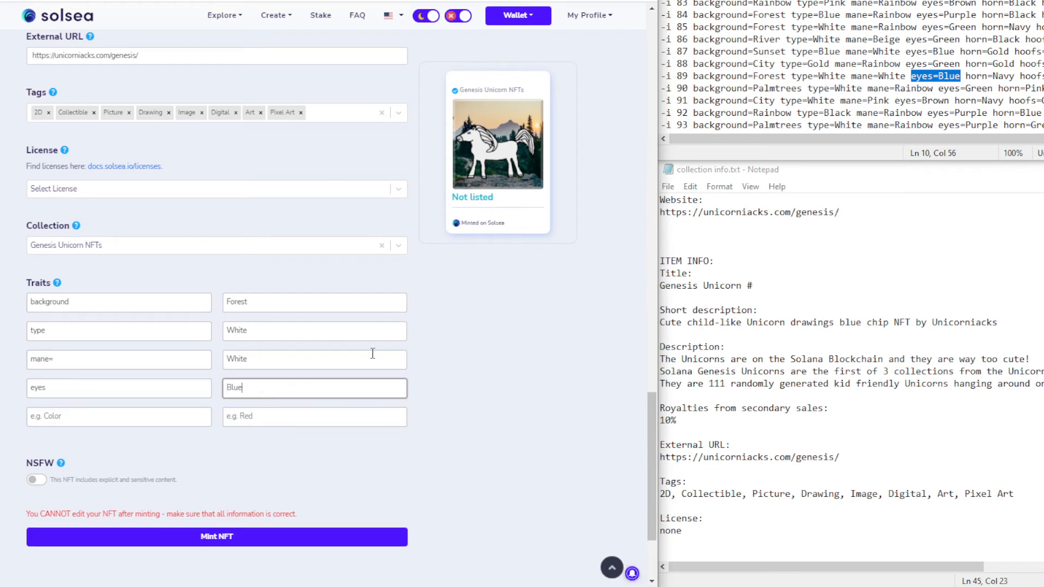
Add the horn Navy trait and select the hoofs entry in the notes
drag(967, 76, 1015, 75)
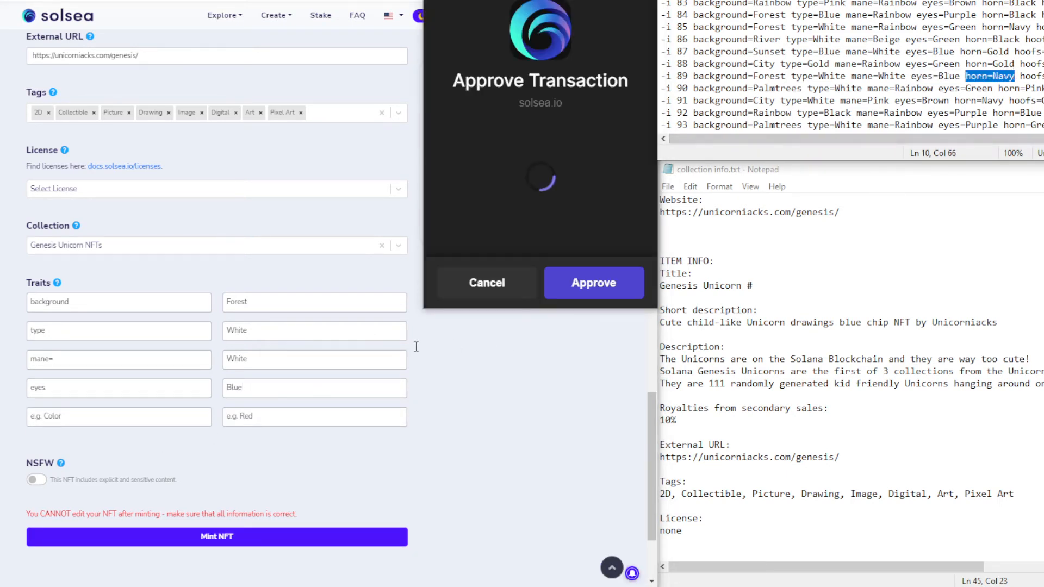
click(59, 416)
key(ctrl+v)
double_click(59, 416)
key(BackSpace)
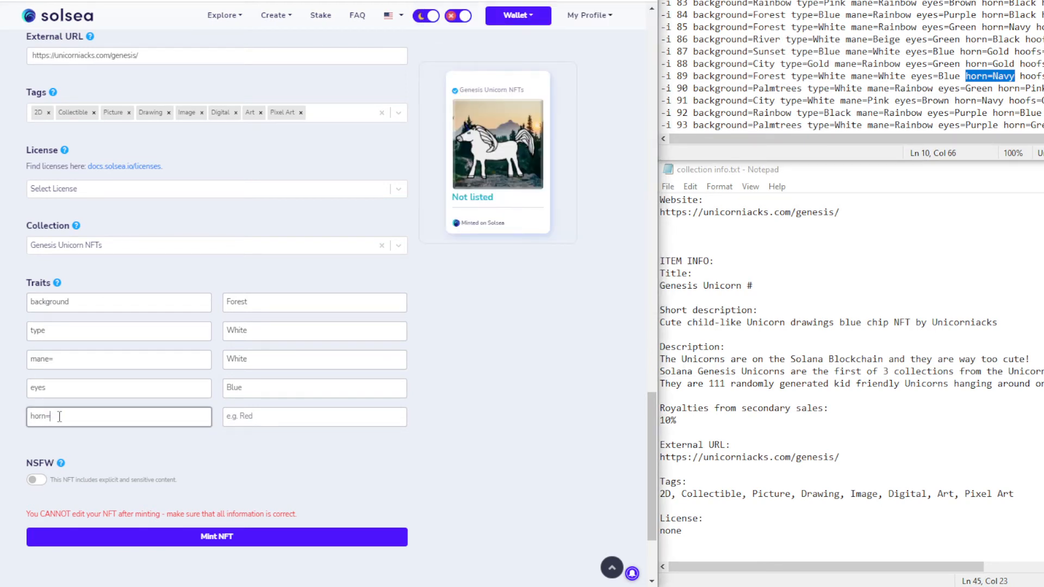
click(238, 417)
text(Navy)
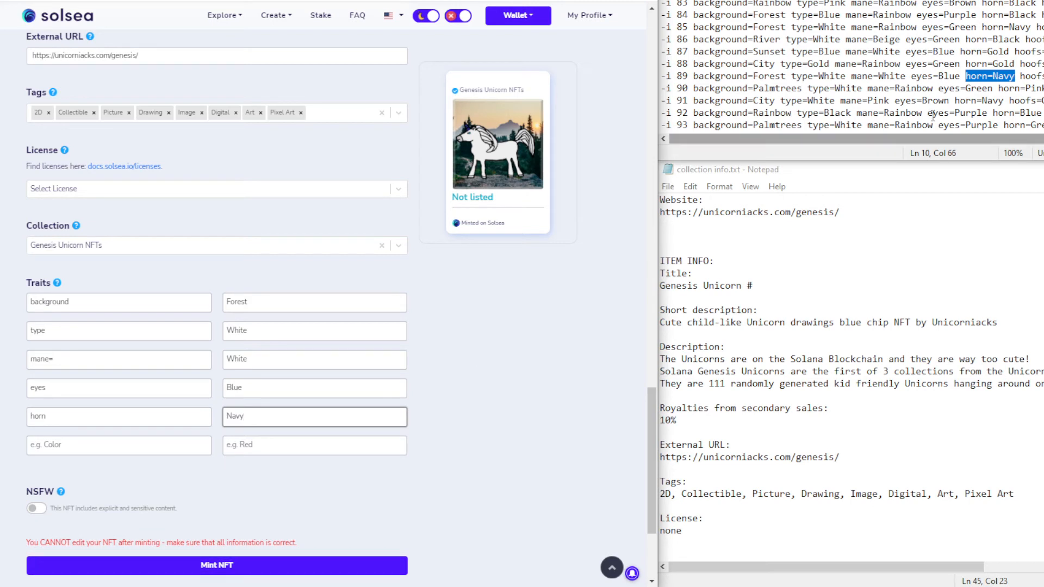
click(1023, 76)
double_click(1023, 76)
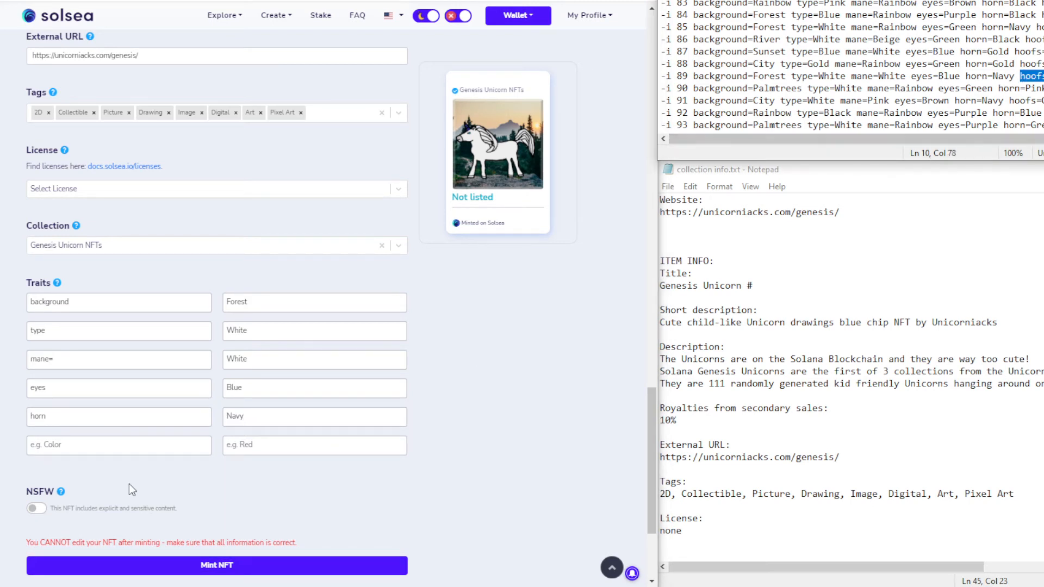
Add the hoofs White and extra None traits to unicorn #89
click(93, 446)
key(ctrl+v)
double_click(64, 446)
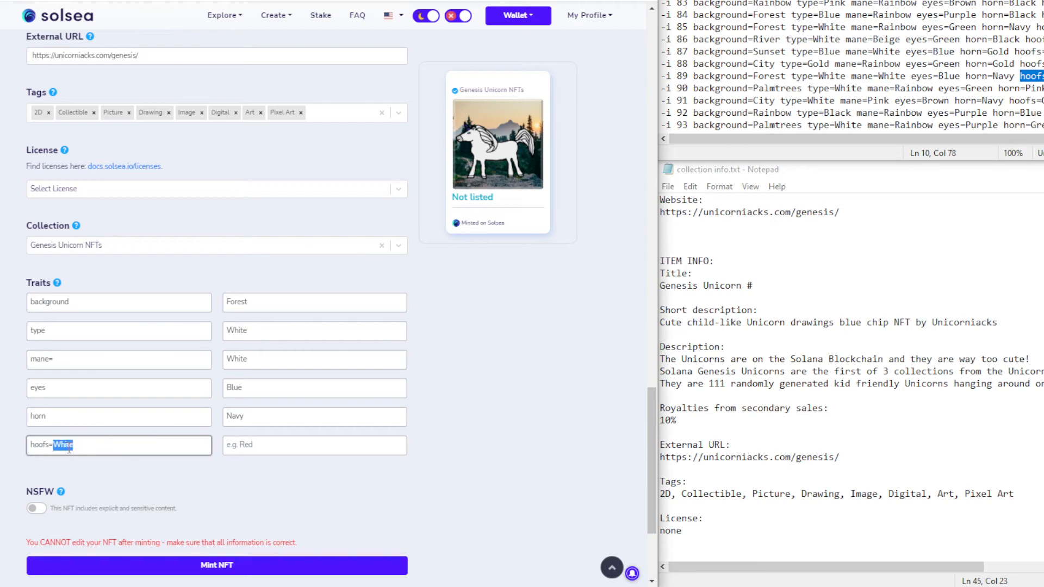
key(ctrl+x)
click(254, 444)
key(ctrl+v)
click(98, 473)
text(extra)
key(Tab)
text(Non)
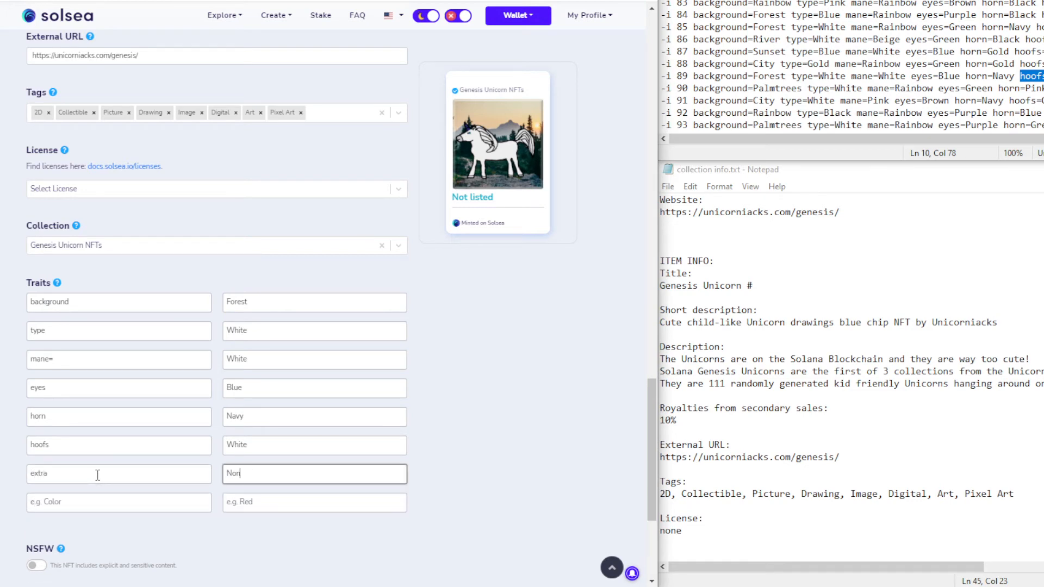
click(485, 351)
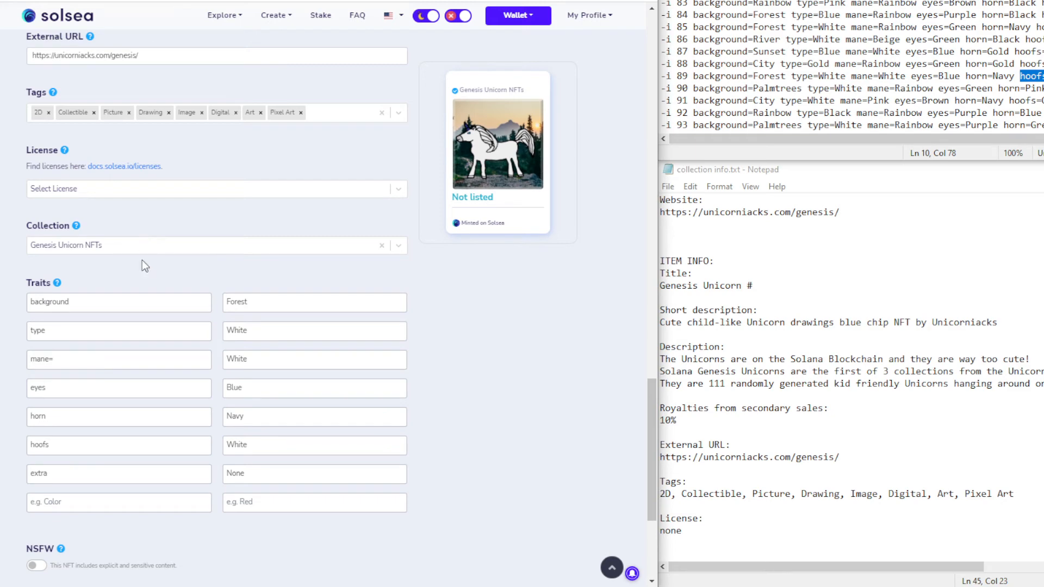
Review the form, mint Genesis Unicorn #89 and approve it in Phantom
scroll(67, 253, up, 3)
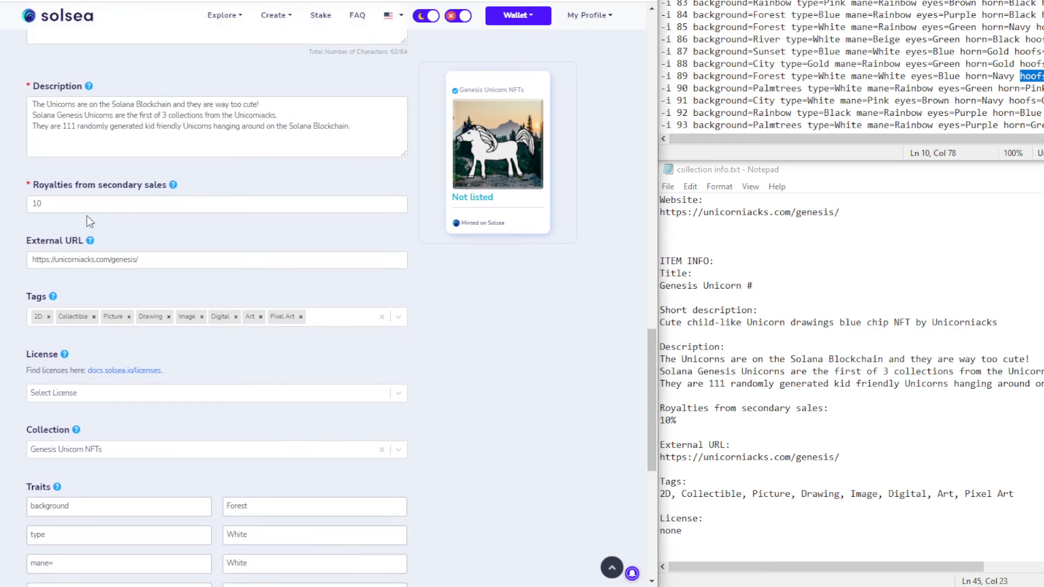
scroll(89, 226, up, 2)
scroll(117, 238, down, 1)
scroll(116, 238, down, 5)
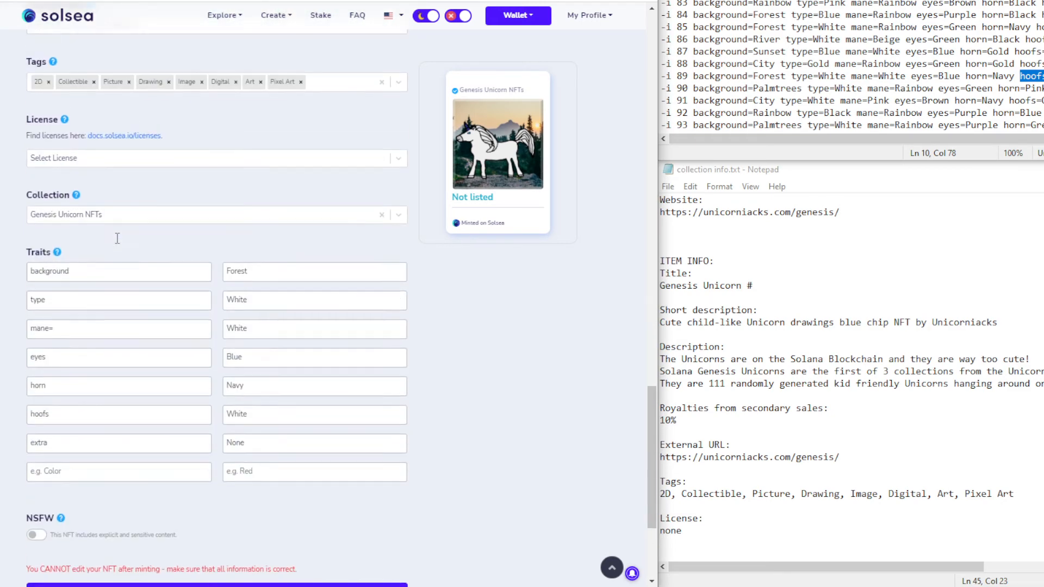
scroll(117, 238, up, 7)
scroll(117, 238, down, 8)
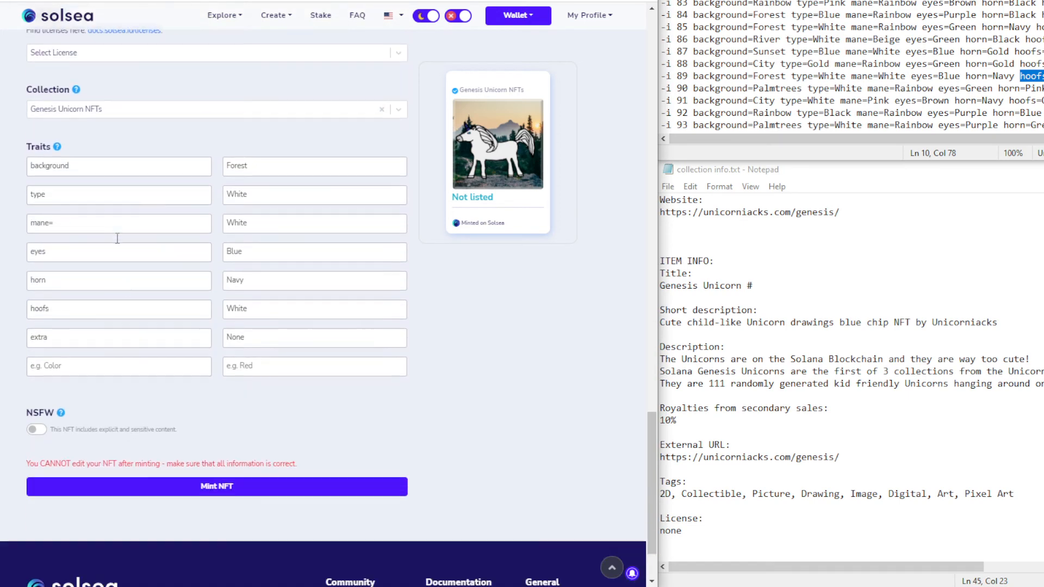
click(204, 487)
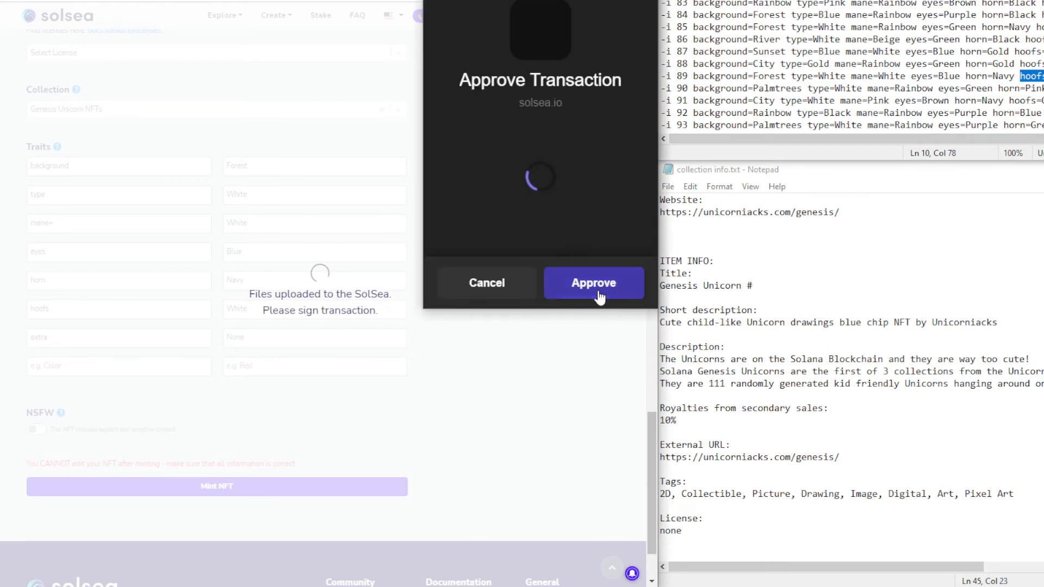
click(599, 288)
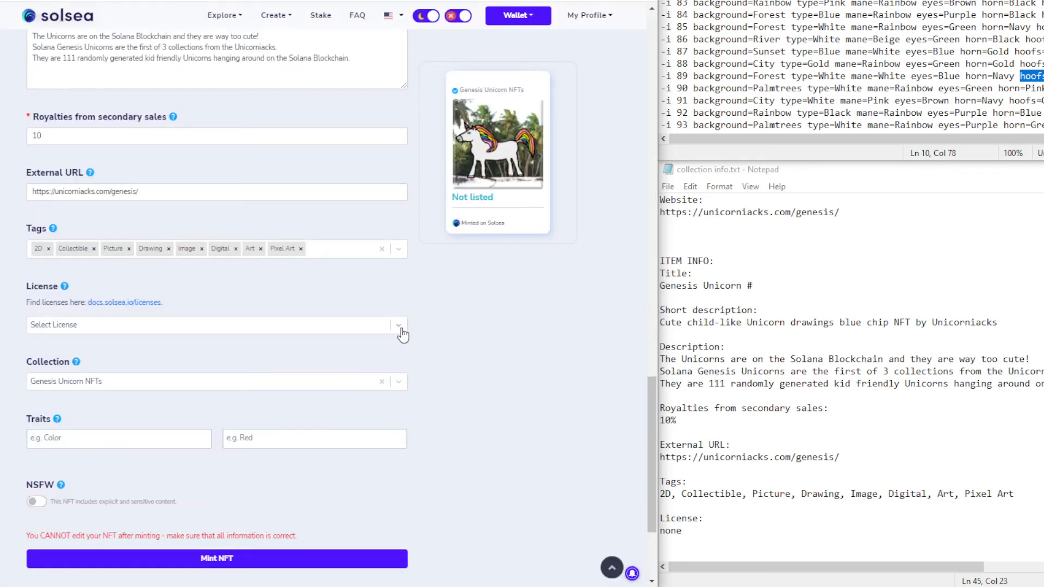
scroll(400, 333, up, 6)
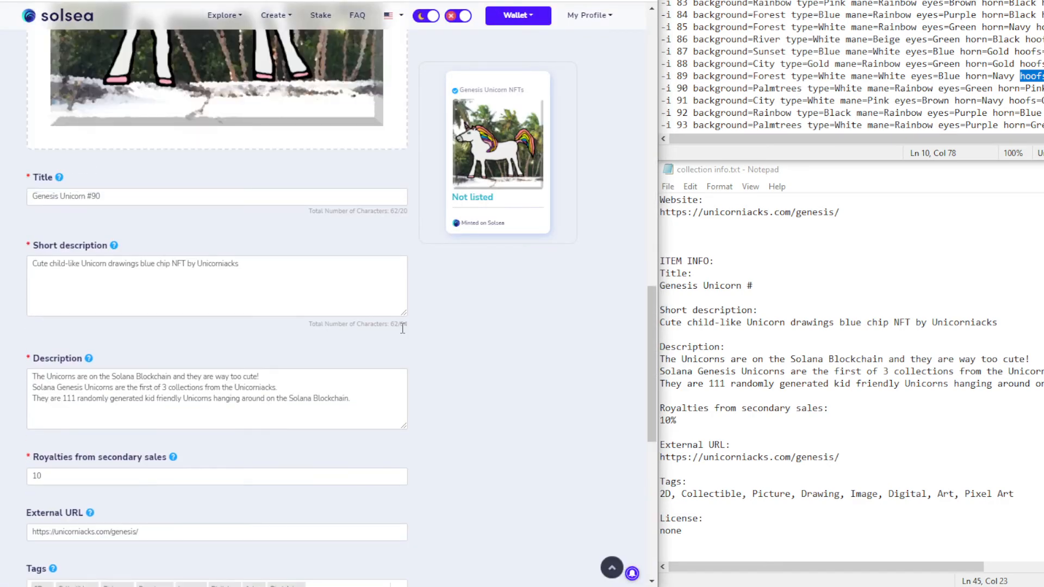
Add the background Palmtrees trait for unicorn #90, approving wallet requests
click(836, 88)
drag(693, 89, 799, 88)
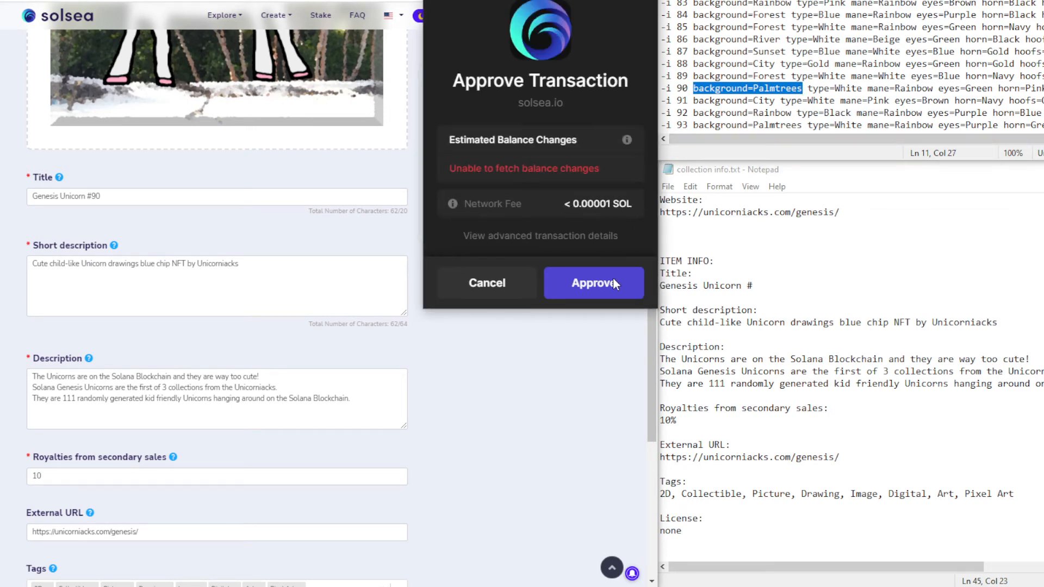
click(600, 287)
scroll(304, 438, down, 9)
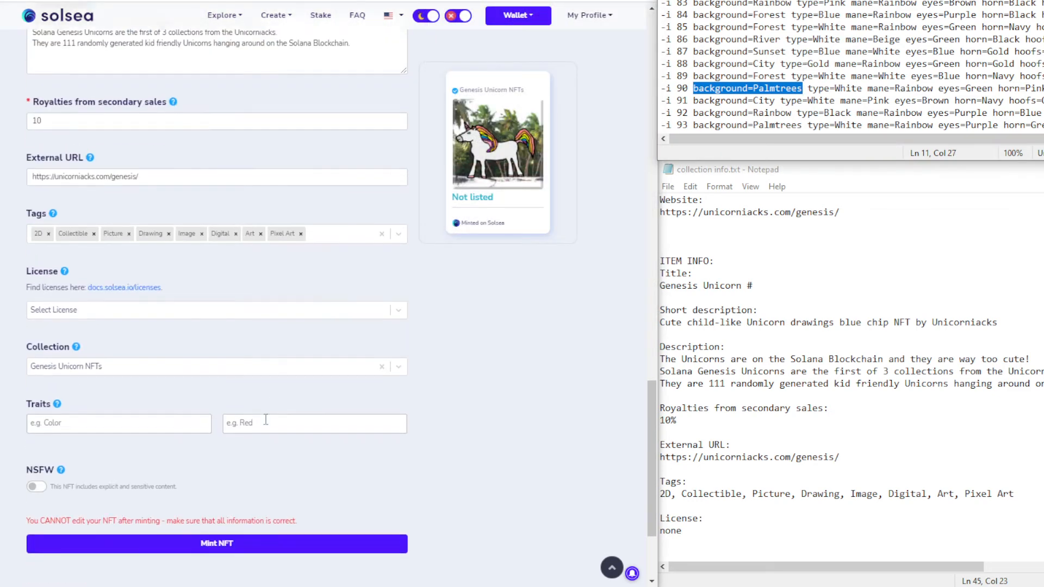
click(109, 306)
key(ctrl+v)
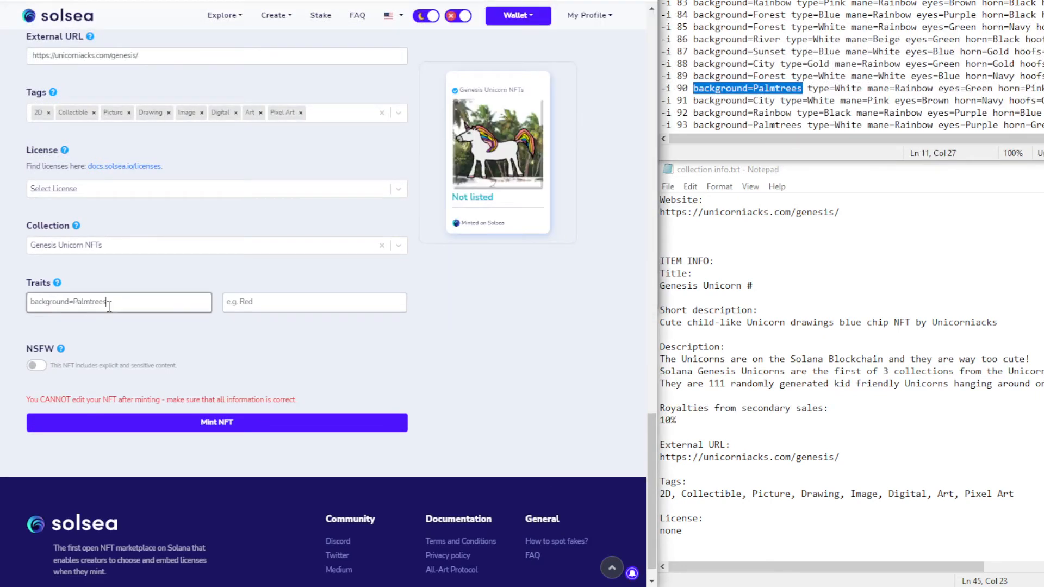
double_click(89, 303)
key(BackSpace)
click(328, 308)
key(ctrl+v)
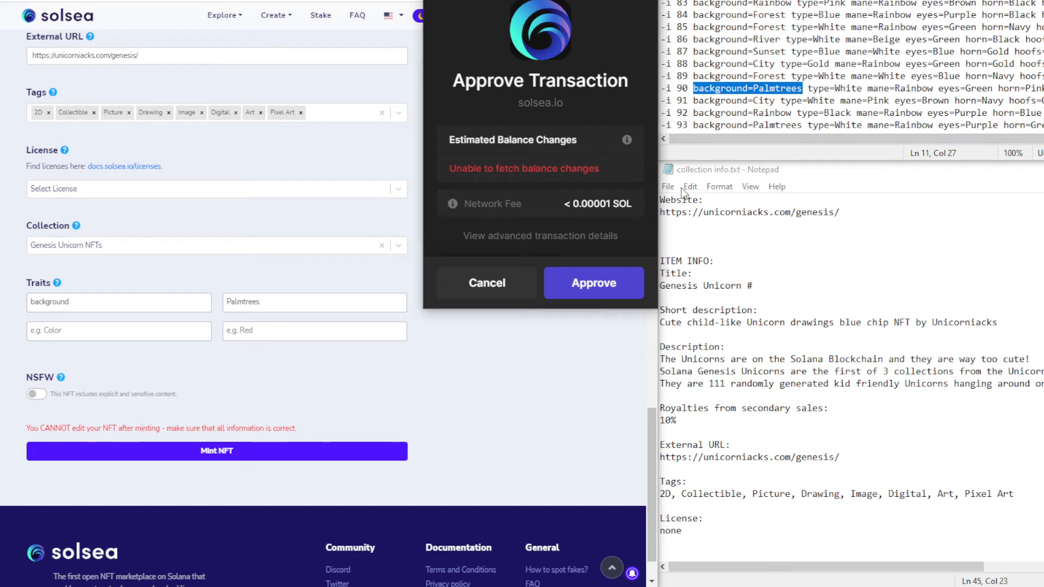
click(583, 284)
Add the type White trait, undoing an incorrect paste first
drag(804, 92, 862, 81)
click(856, 85)
key(ctrl+c)
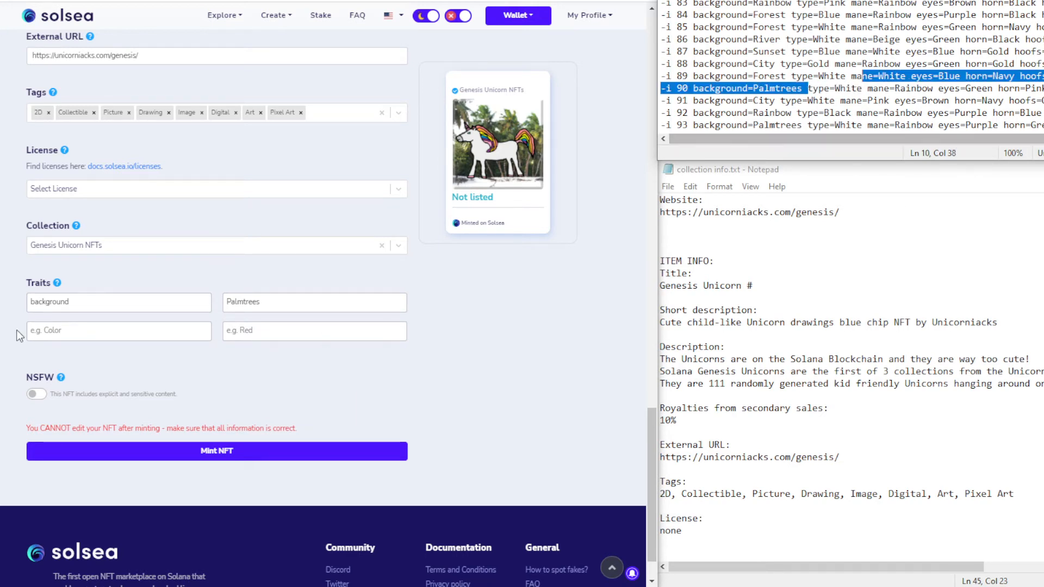
click(73, 332)
key(ctrl+v)
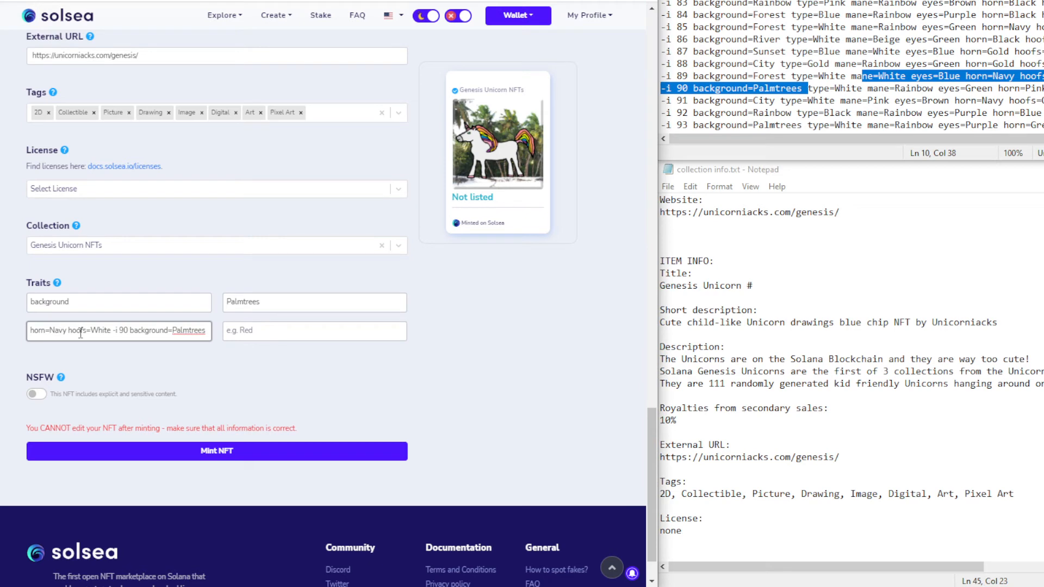
key(ctrl+z)
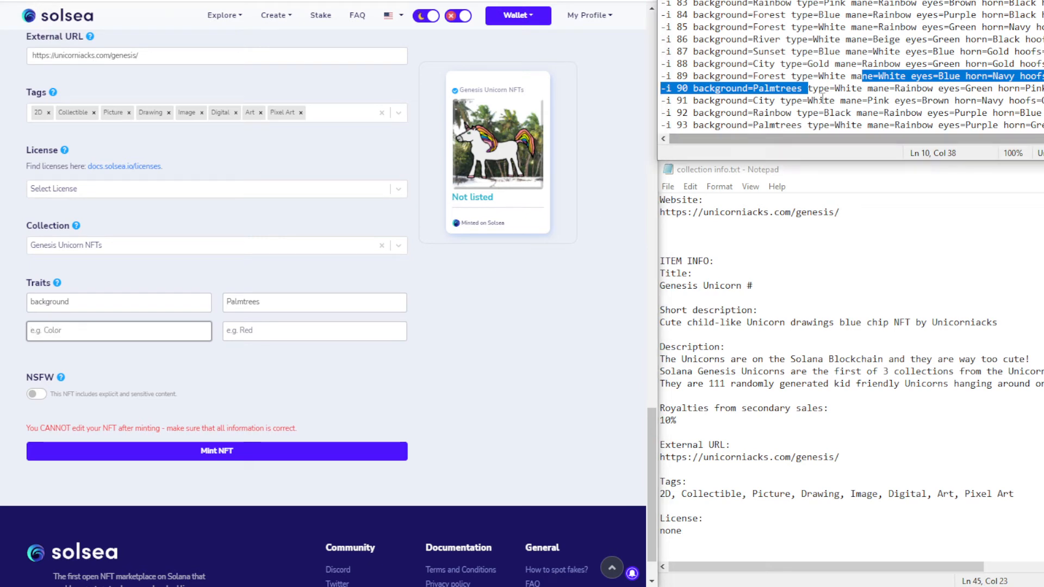
click(825, 101)
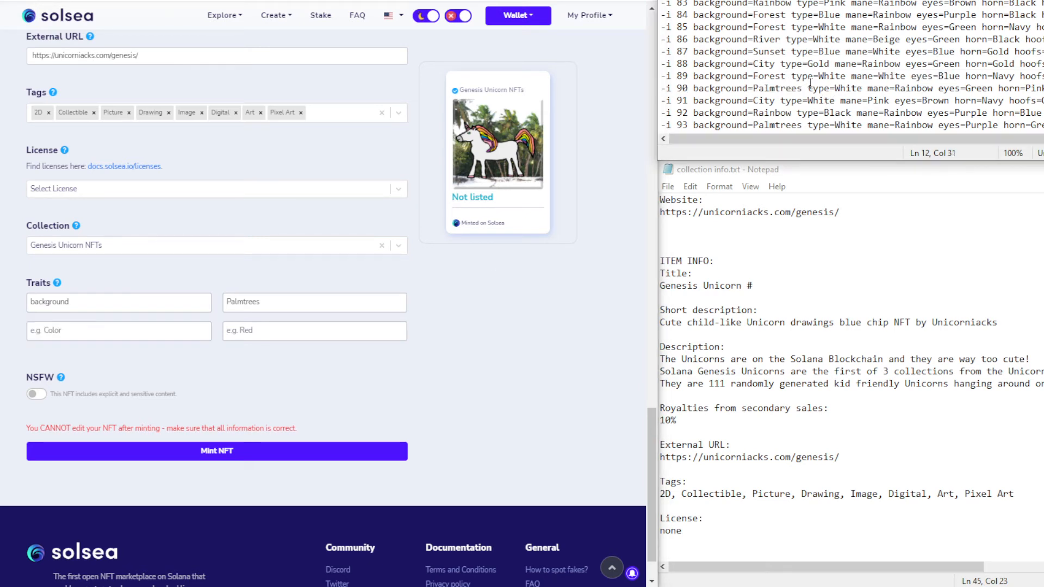
drag(807, 88, 861, 91)
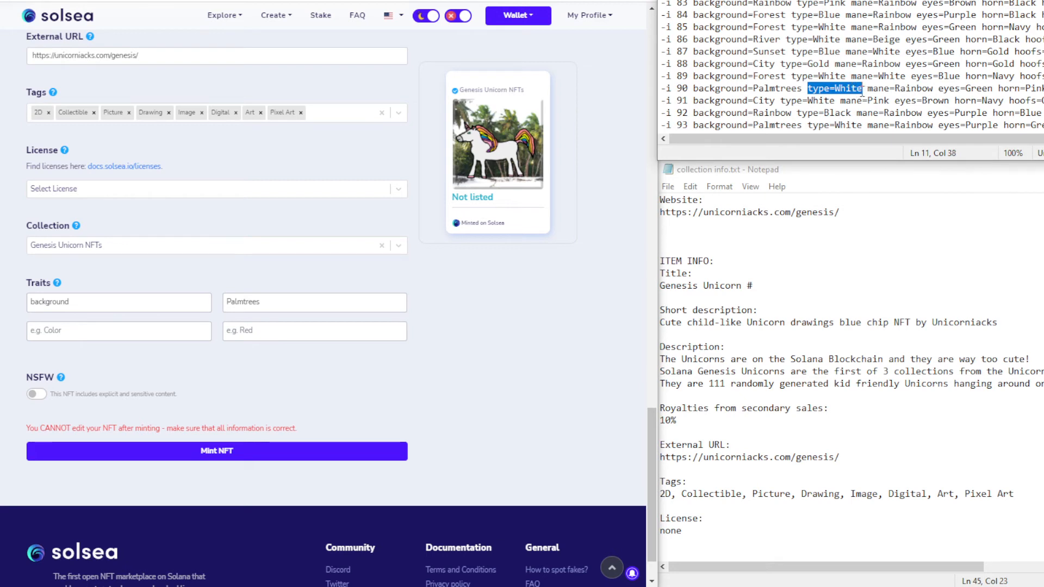
click(100, 335)
key(ctrl+v)
double_click(64, 334)
key(BackSpace)
key(BackSpace)
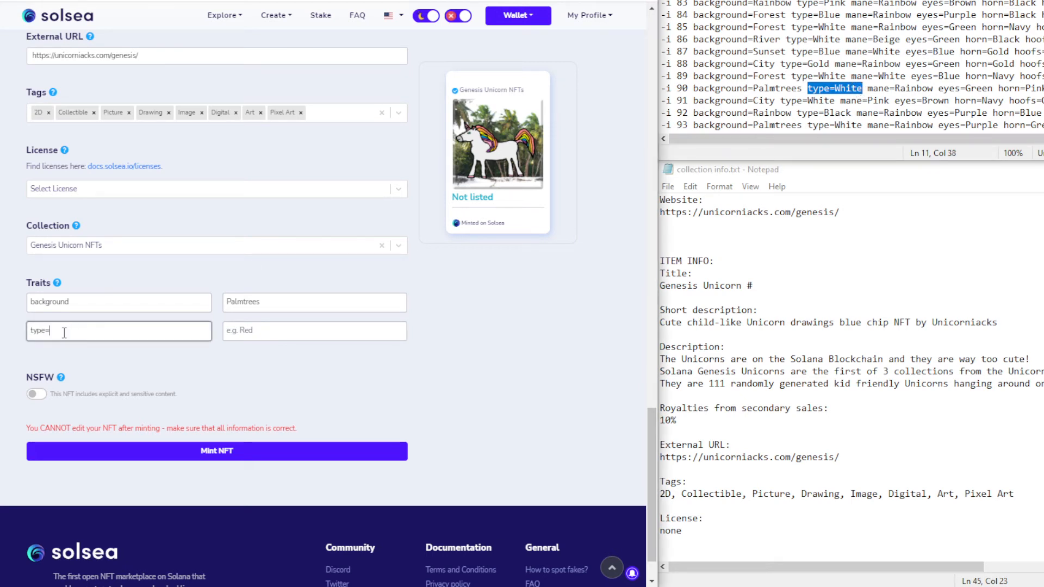
click(258, 334)
text(White)
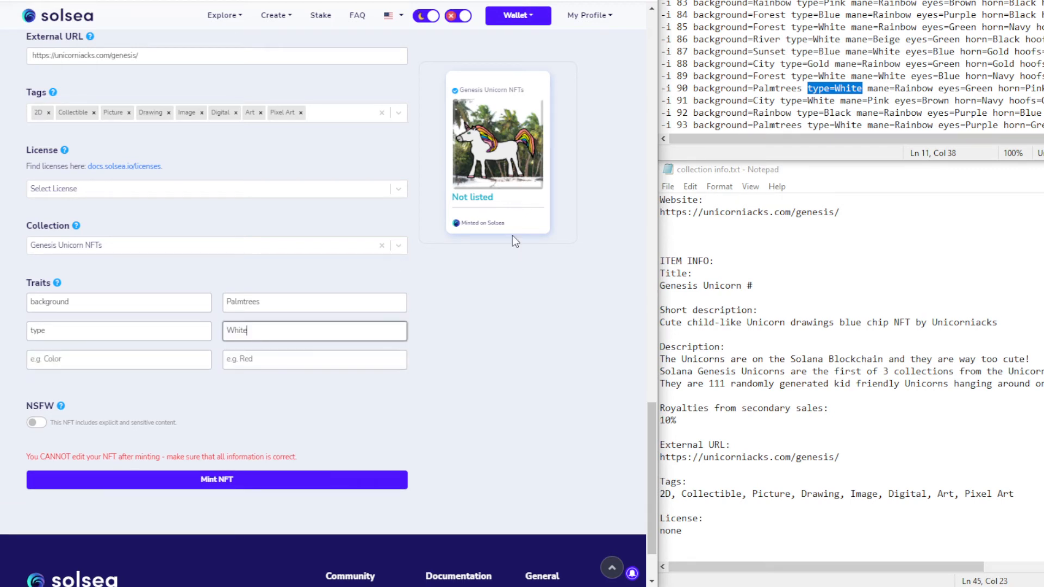
Add the mane Rainbow trait
drag(867, 88, 930, 90)
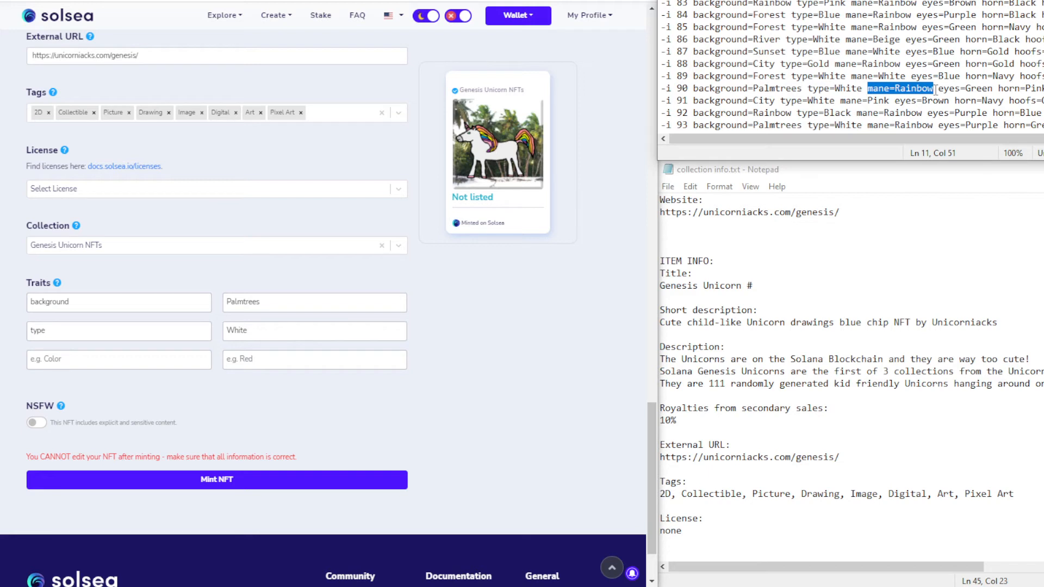
click(150, 369)
key(ctrl+v)
double_click(64, 360)
key(ctrl+x)
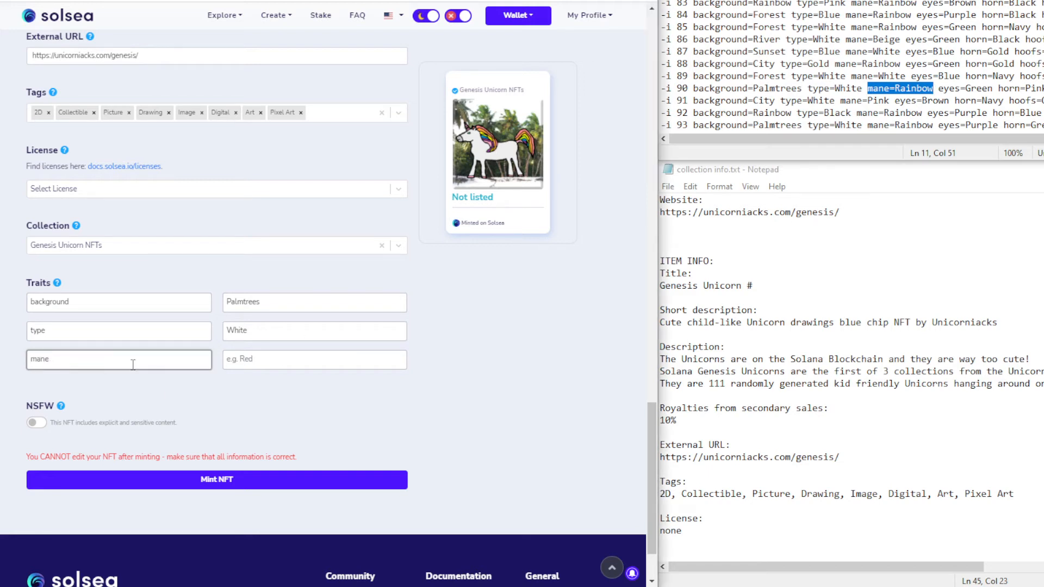
click(243, 354)
key(ctrl+v)
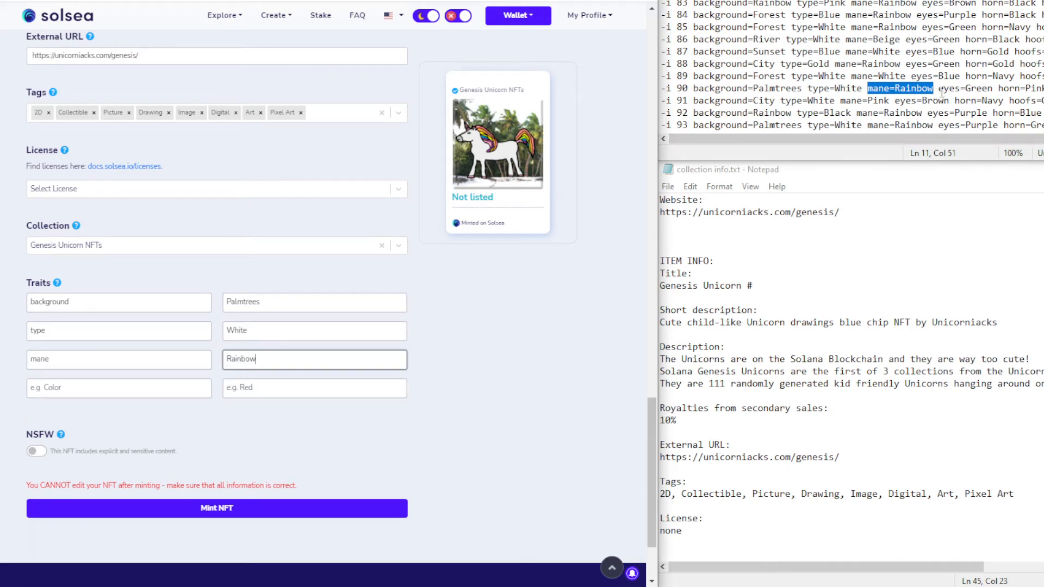
Add the eyes Green trait
drag(938, 88, 978, 89)
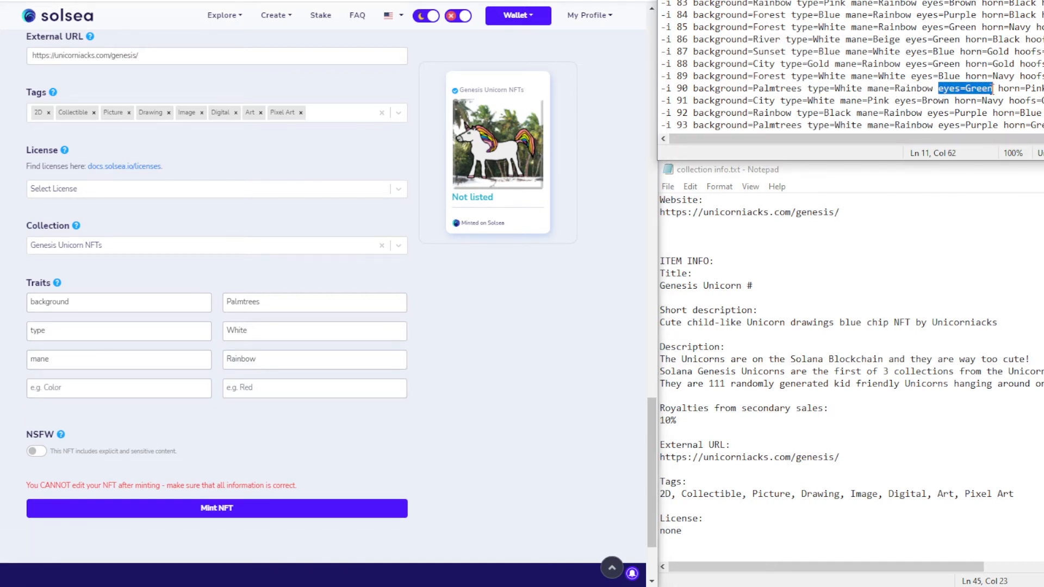
key(ctrl+c)
click(111, 390)
key(ctrl+v)
double_click(68, 387)
key(BackSpace)
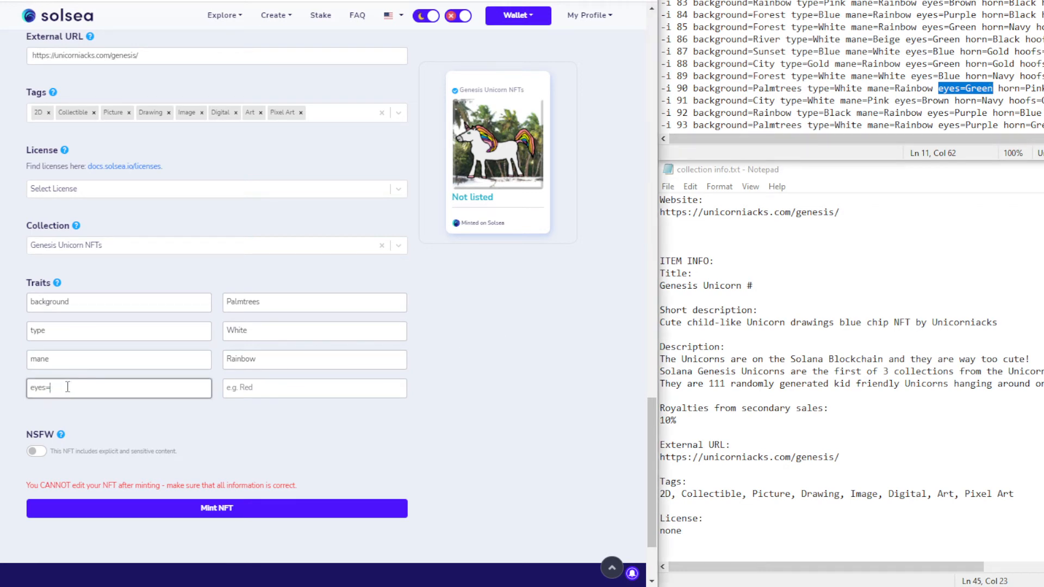
click(253, 388)
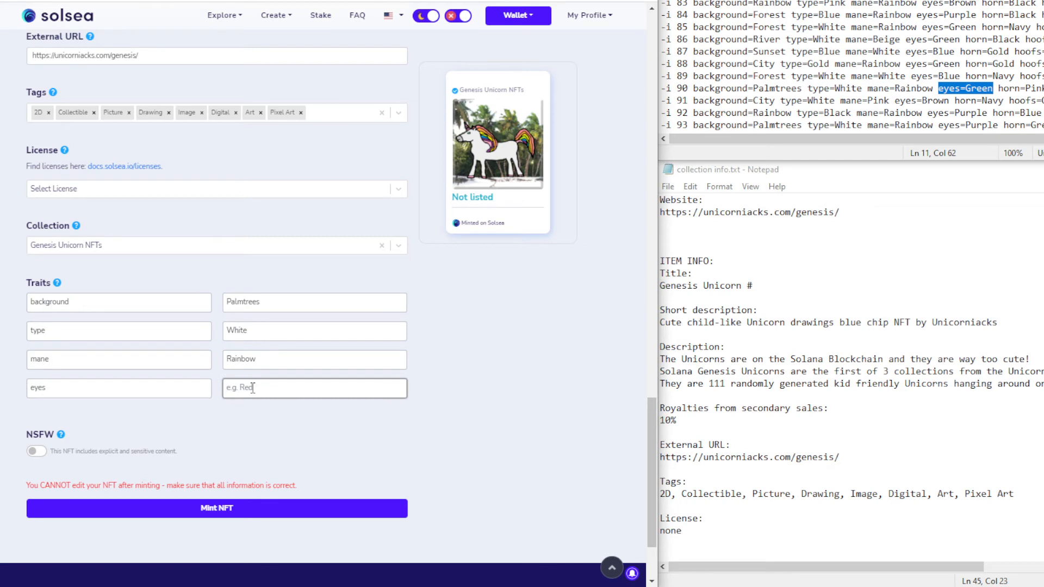
text(Green)
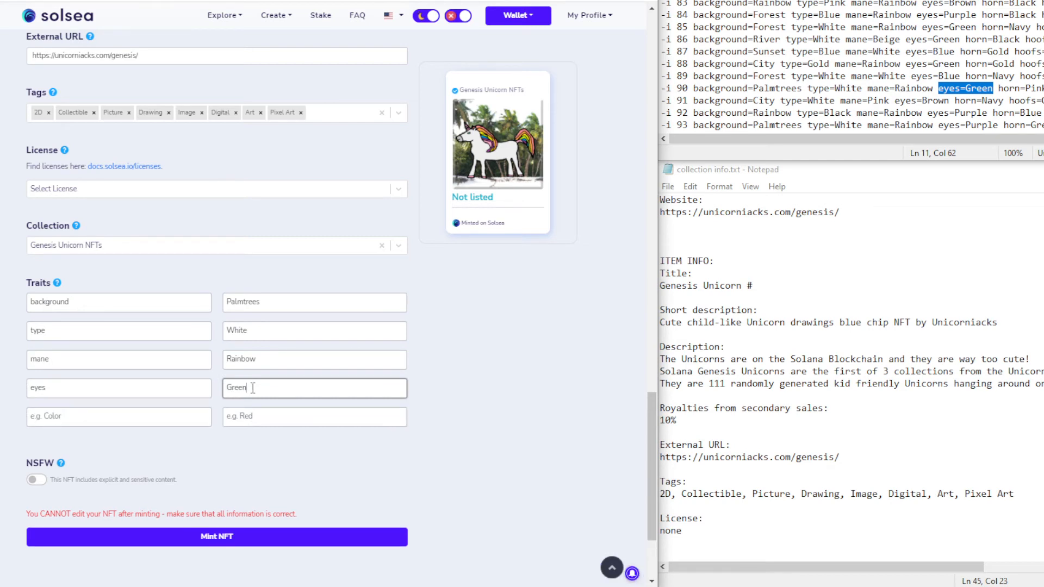
Add the horn Pink trait and approve the pending wallet transaction
click(999, 89)
drag(999, 89, 1042, 88)
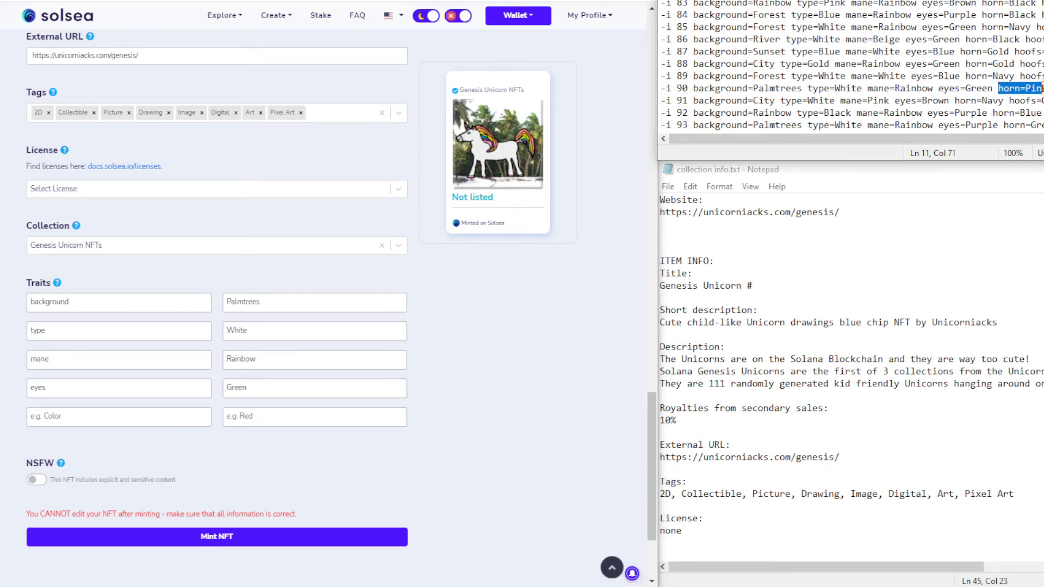
key(ctrl+c)
click(122, 416)
key(ctrl+v)
double_click(61, 414)
key(BackSpace)
click(263, 413)
text(Pink)
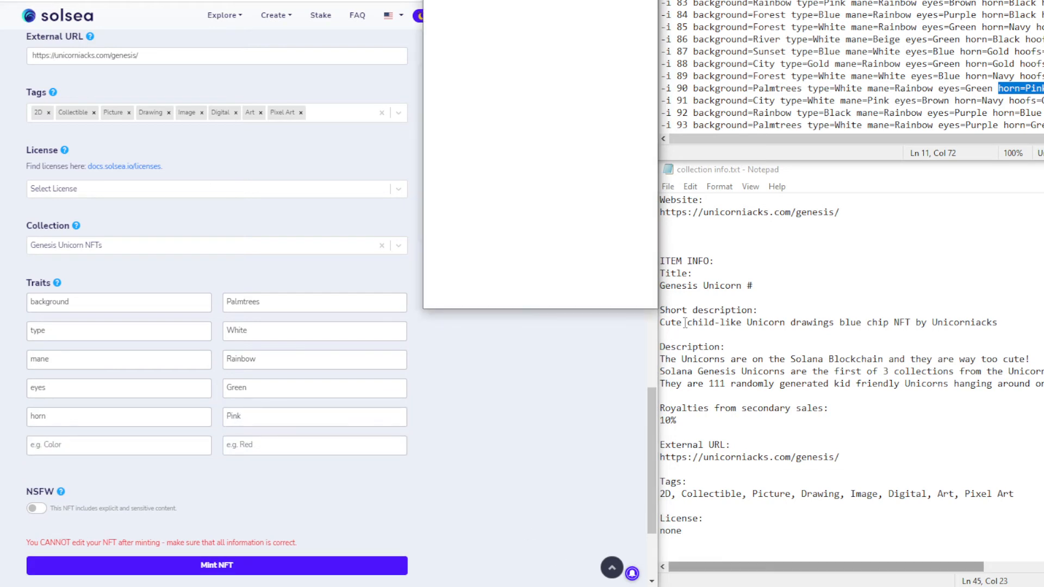
click(593, 280)
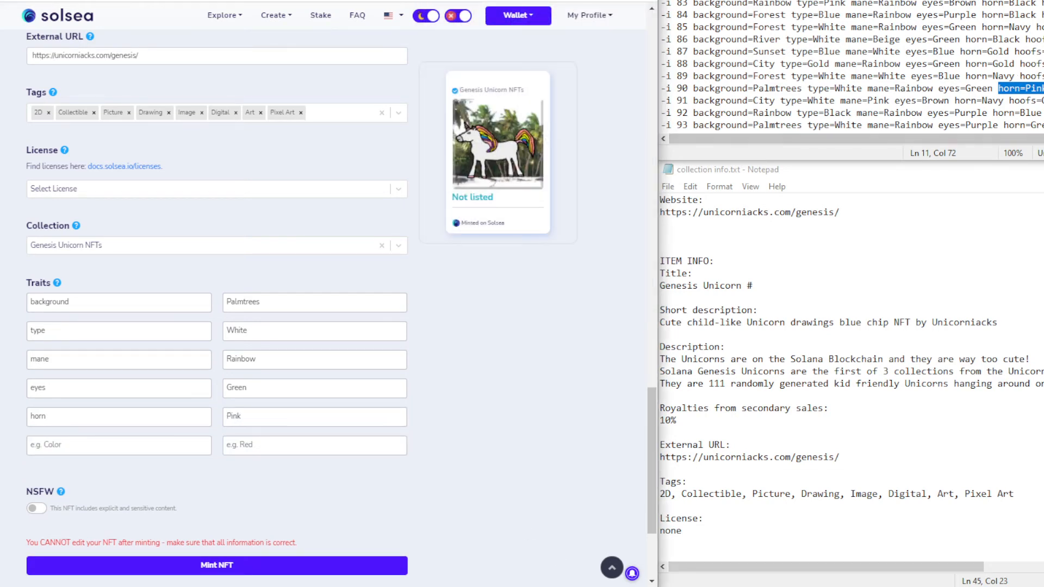
Add the hoofs Pink trait
click(1043, 88)
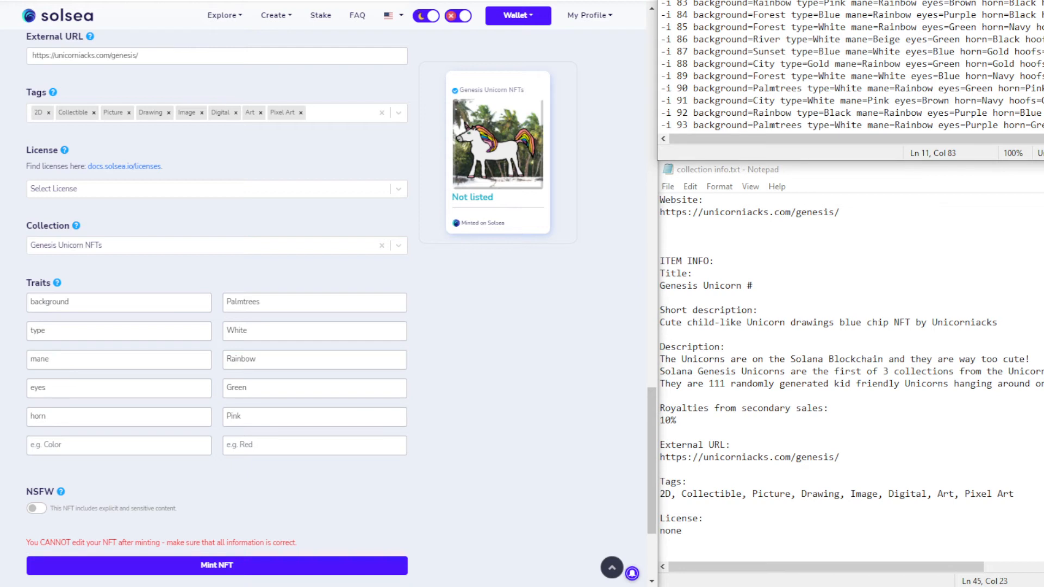
click(46, 444)
key(ctrl+v)
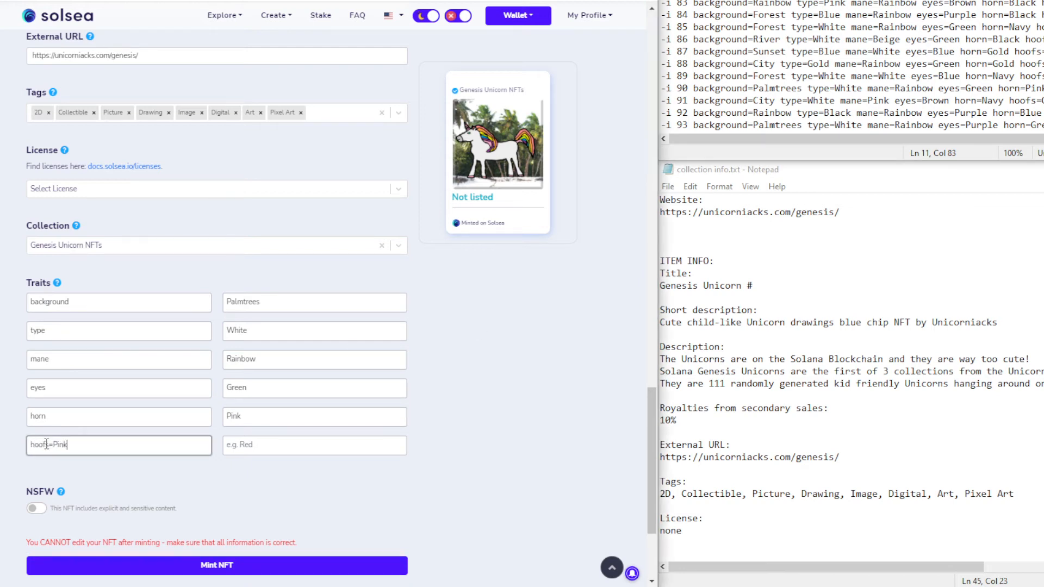
double_click(55, 445)
key(ctrl+x)
key(BackSpace)
click(264, 445)
key(ctrl+v)
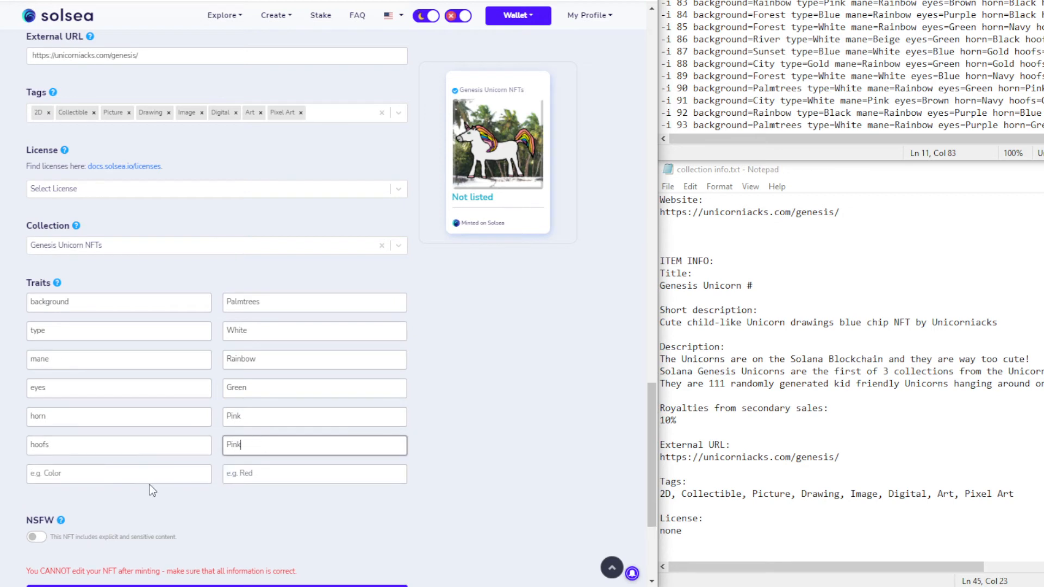
Add the extra None trait and review the filled form
click(131, 475)
text(extra)
key(Tab)
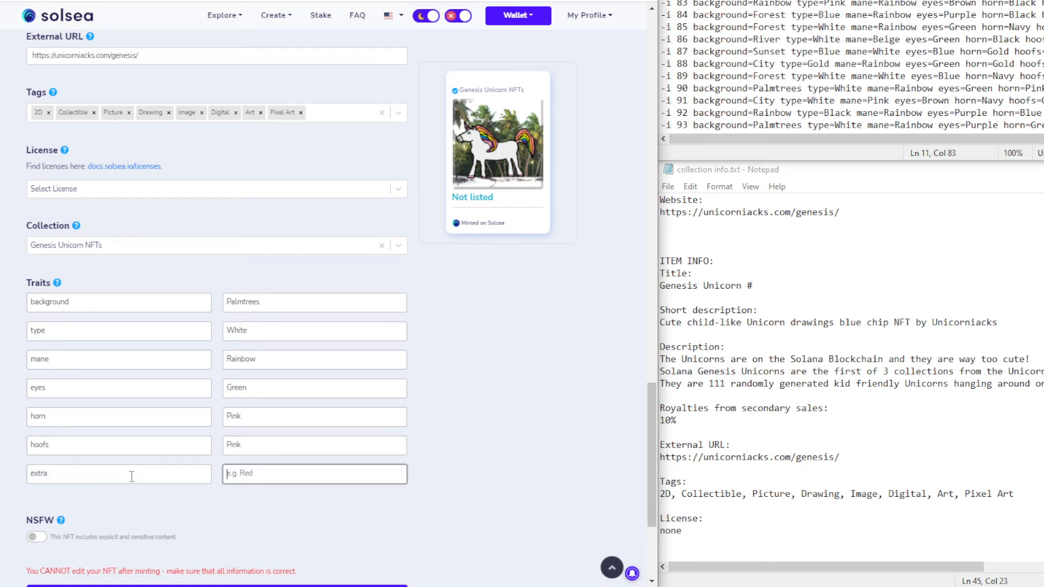
text(None)
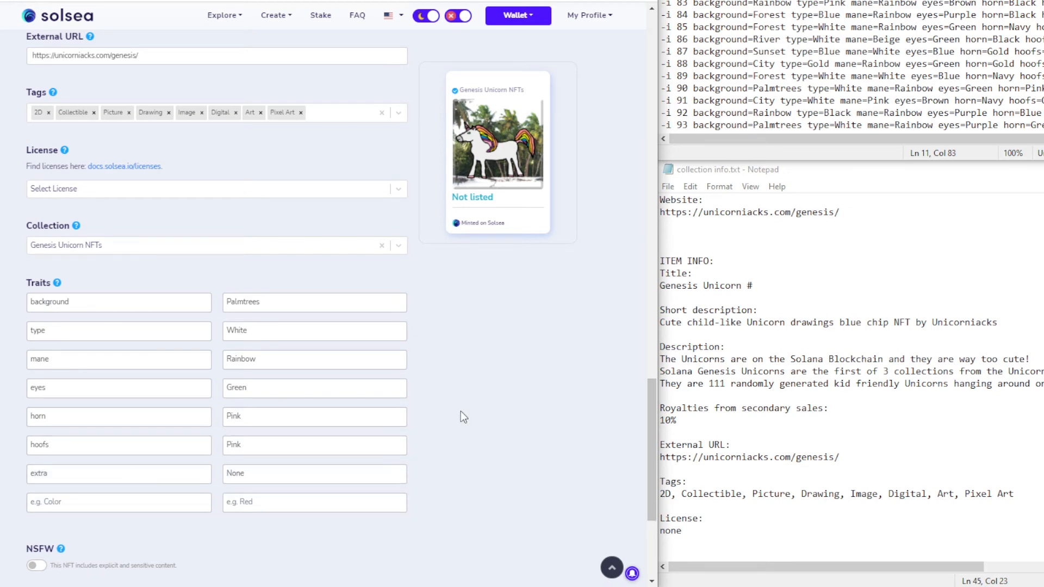
scroll(461, 411, up, 9)
scroll(461, 412, down, 10)
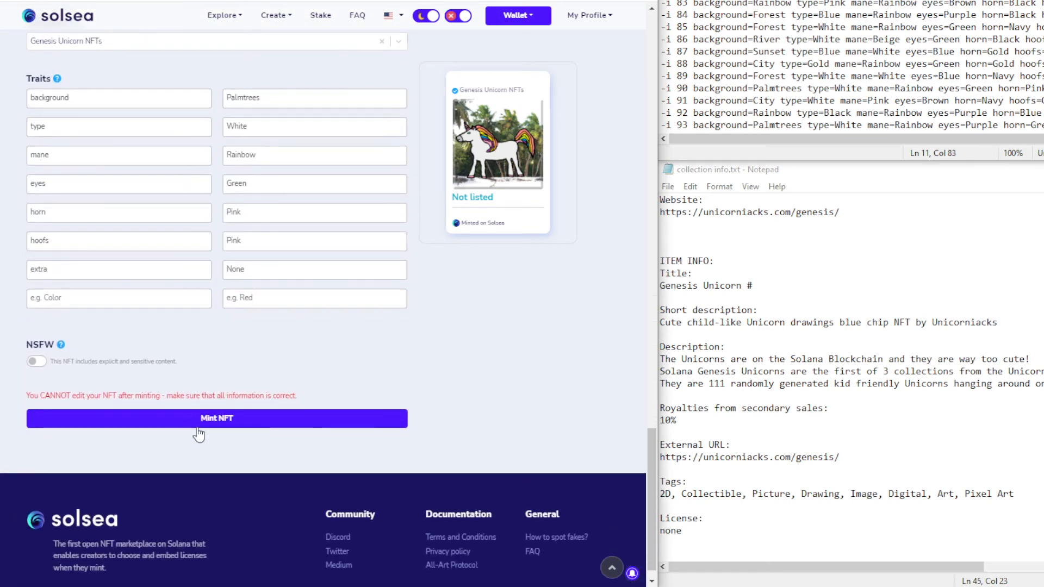
scroll(180, 239, up, 5)
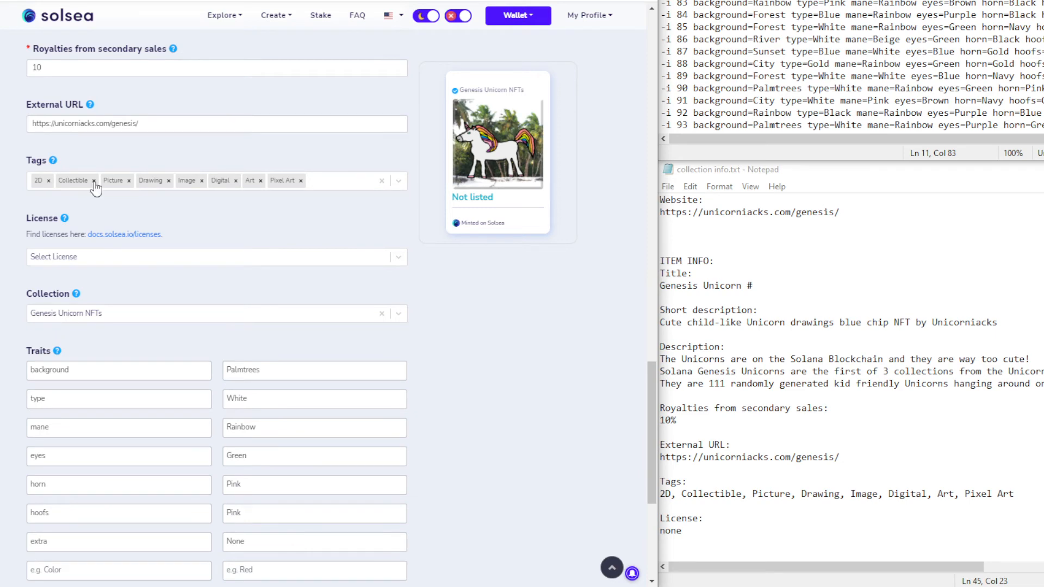
scroll(210, 275, up, 5)
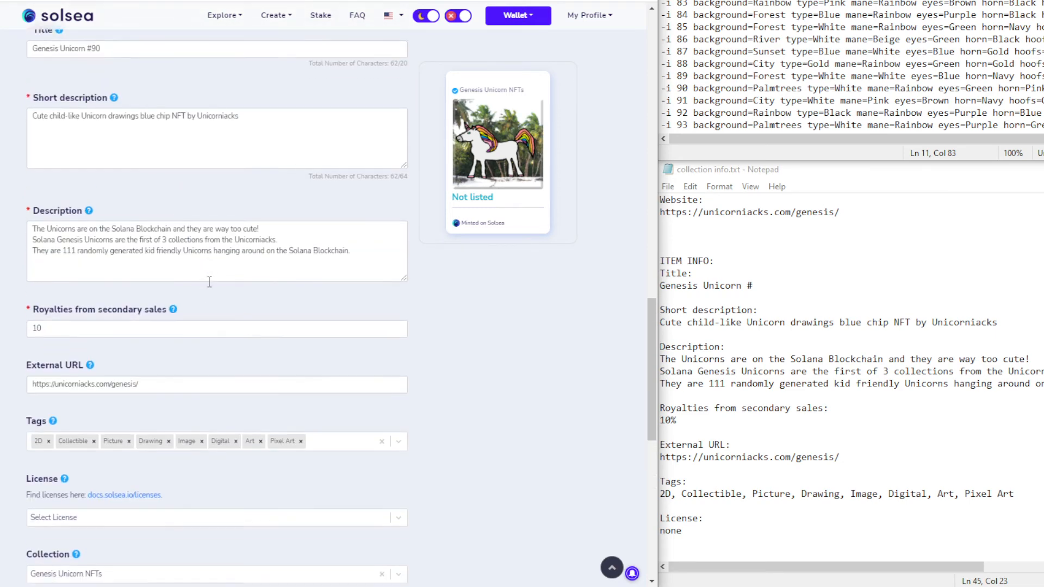
scroll(234, 438, down, 10)
Mint Genesis Unicorn #90 and the Forest-background unicorn, approving each wallet transaction
click(230, 420)
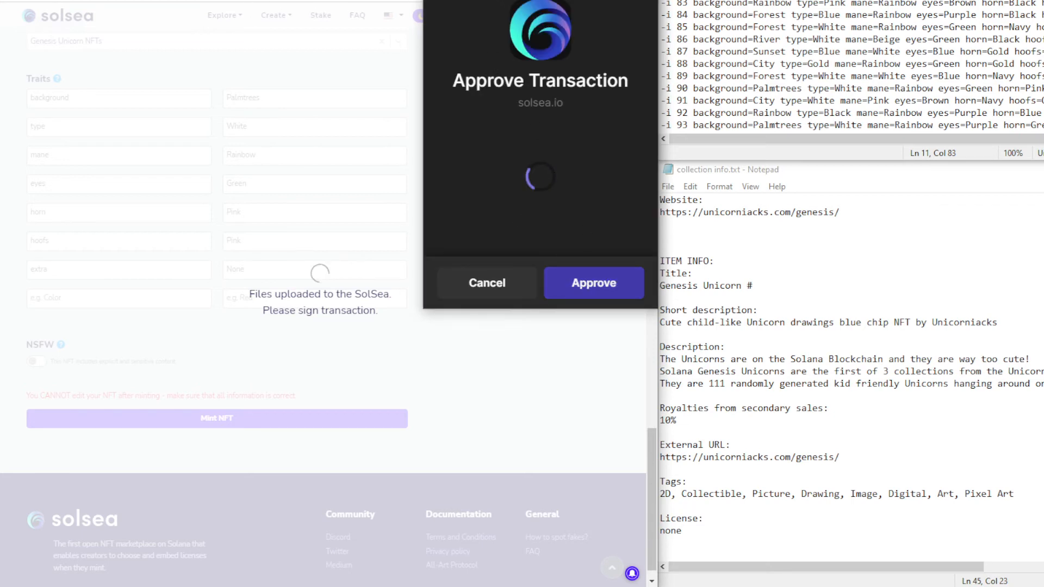
click(591, 288)
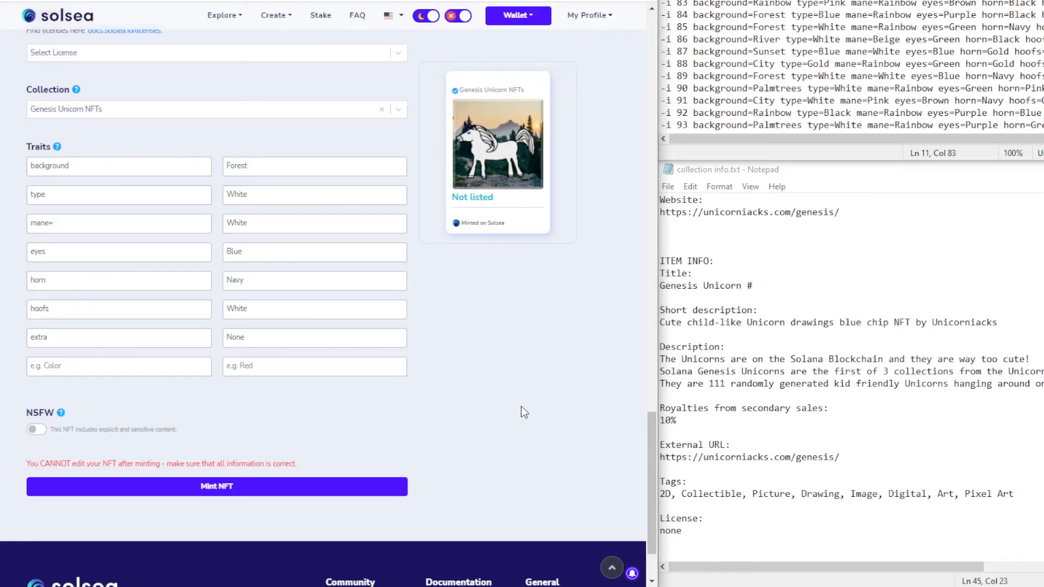
click(336, 488)
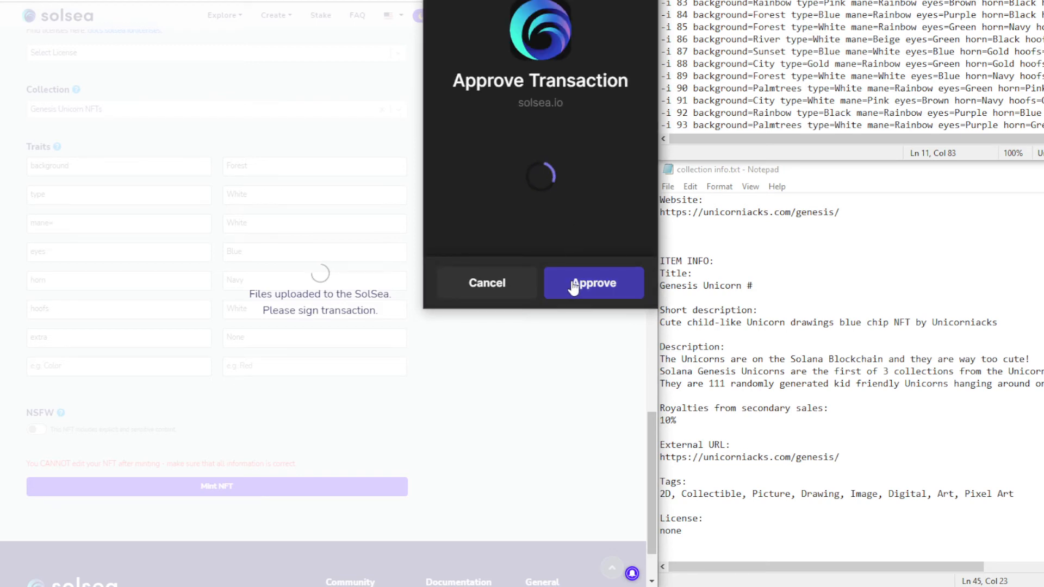
click(573, 286)
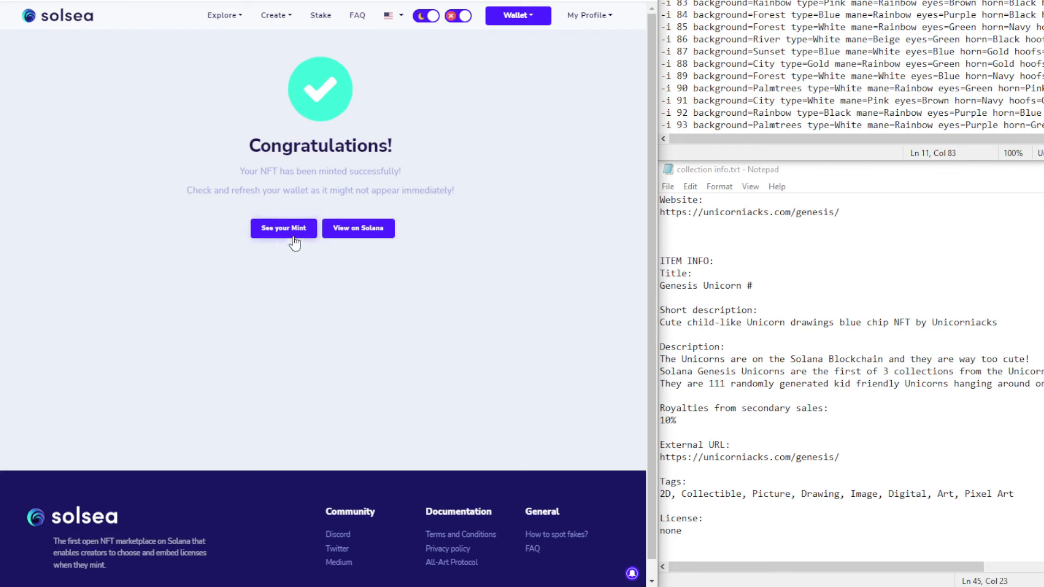
Repeatedly try to open the newly minted NFT's page while it loads
click(281, 227)
click(280, 229)
click(281, 227)
click(283, 228)
Retry See your Mint until the Genesis Unicorn #88 page opens
click(310, 229)
click(291, 230)
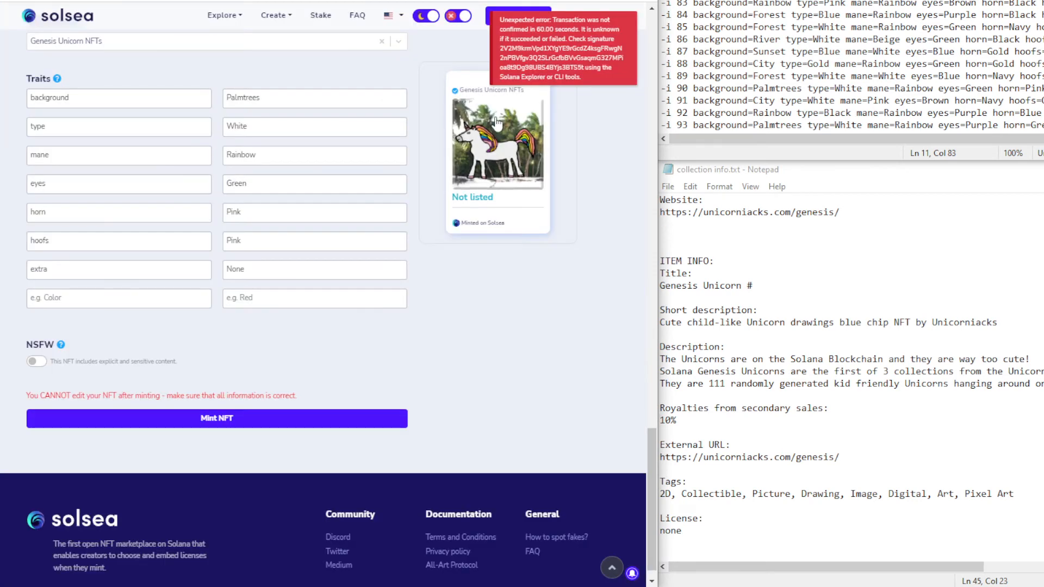
Submit the Palmtrees unicorn for minting and approve both Phantom wallet transactions
click(250, 418)
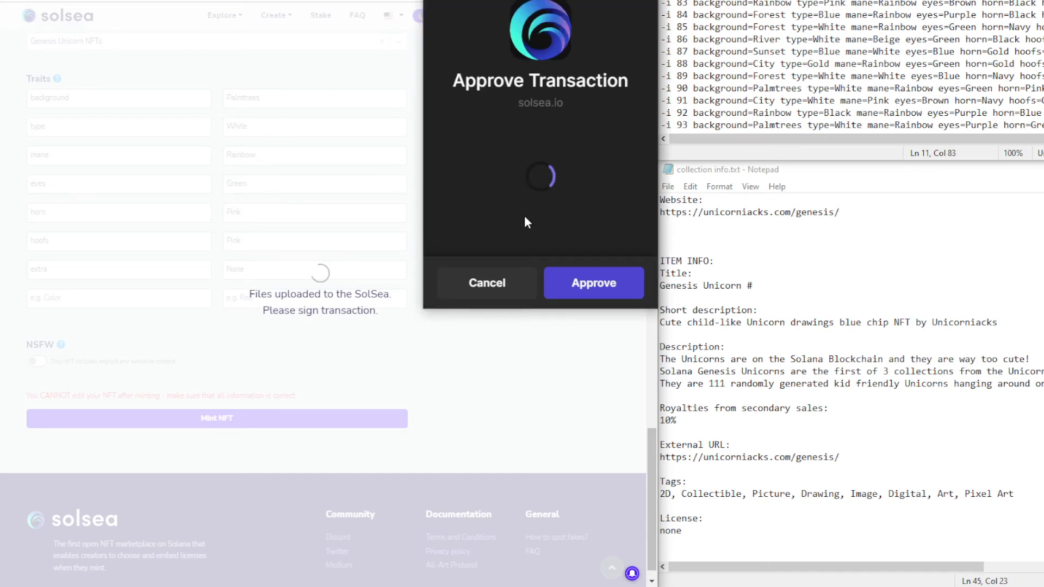
click(586, 288)
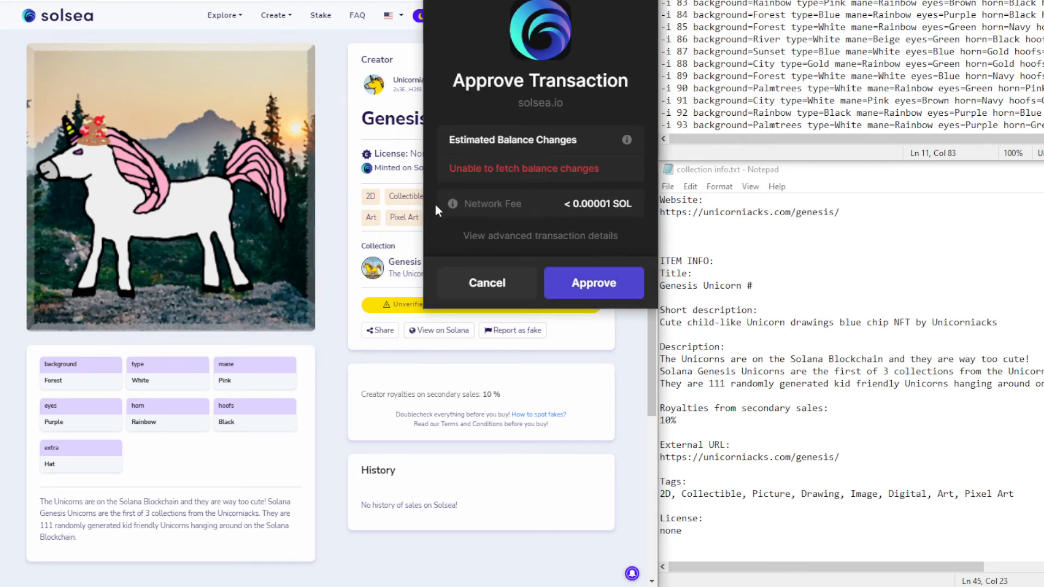
click(593, 282)
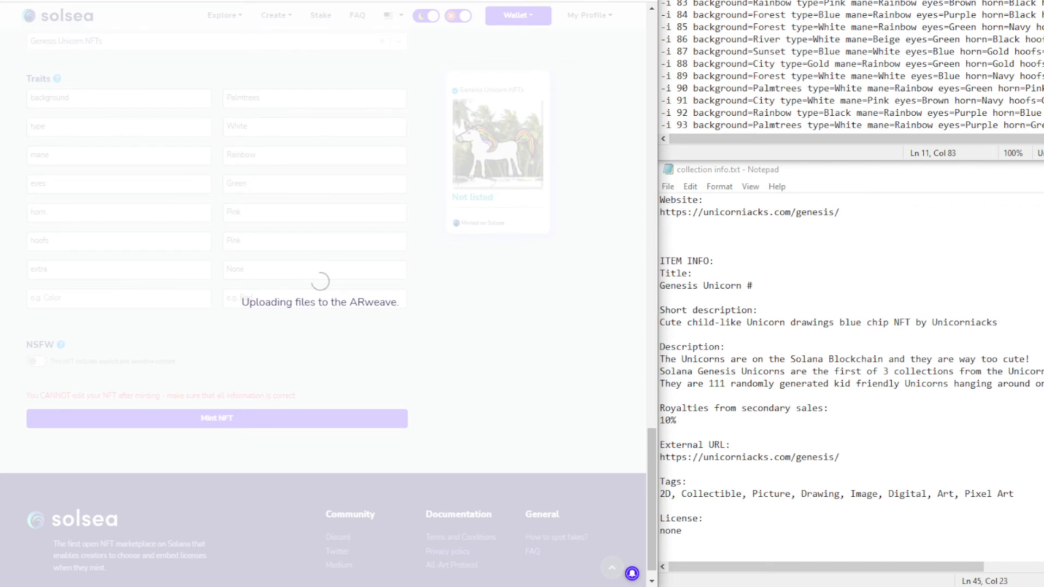
Duplicate the minting browser tab and approve the pending wallet transaction
right_click(450, 0)
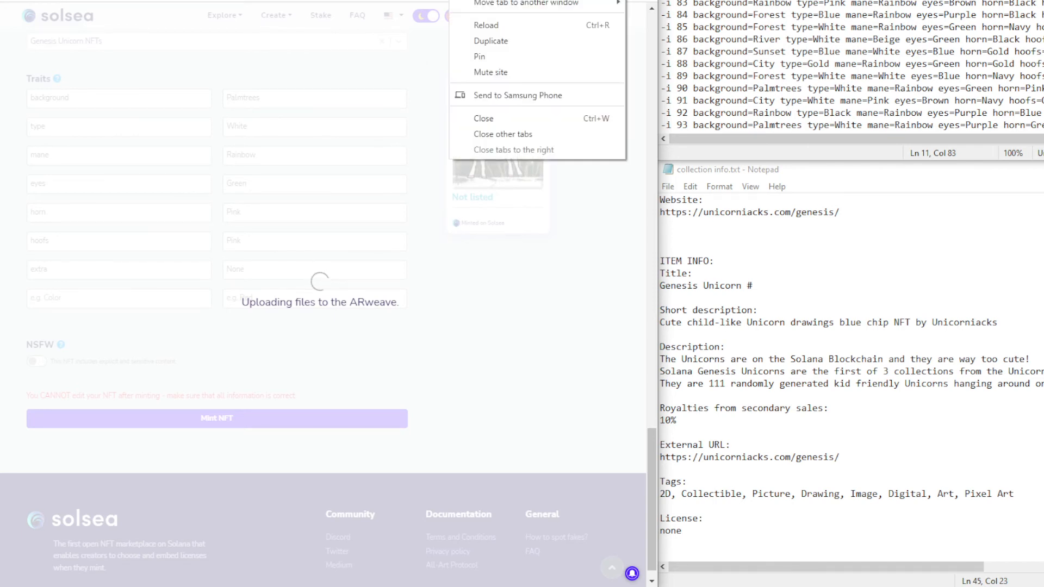
click(503, 43)
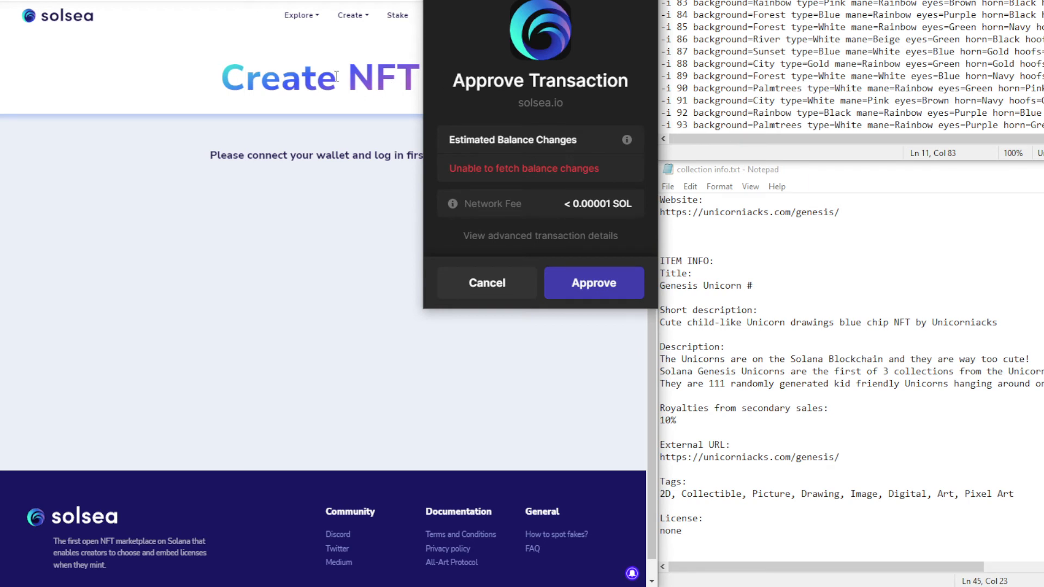
click(584, 274)
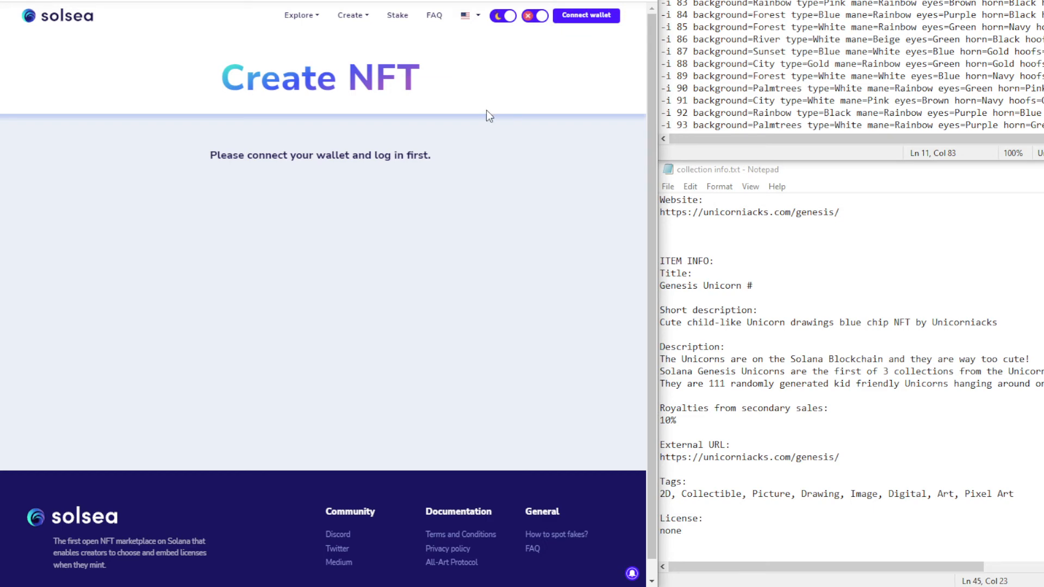
scroll(486, 109, down, 1)
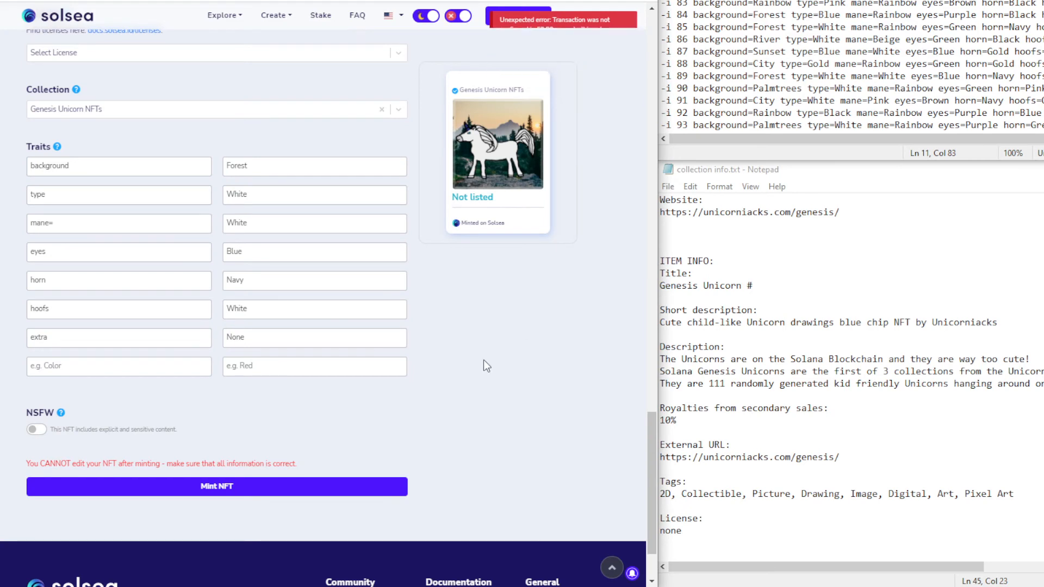
Mint the Forest unicorn, retrying after the first attempt times out
click(257, 489)
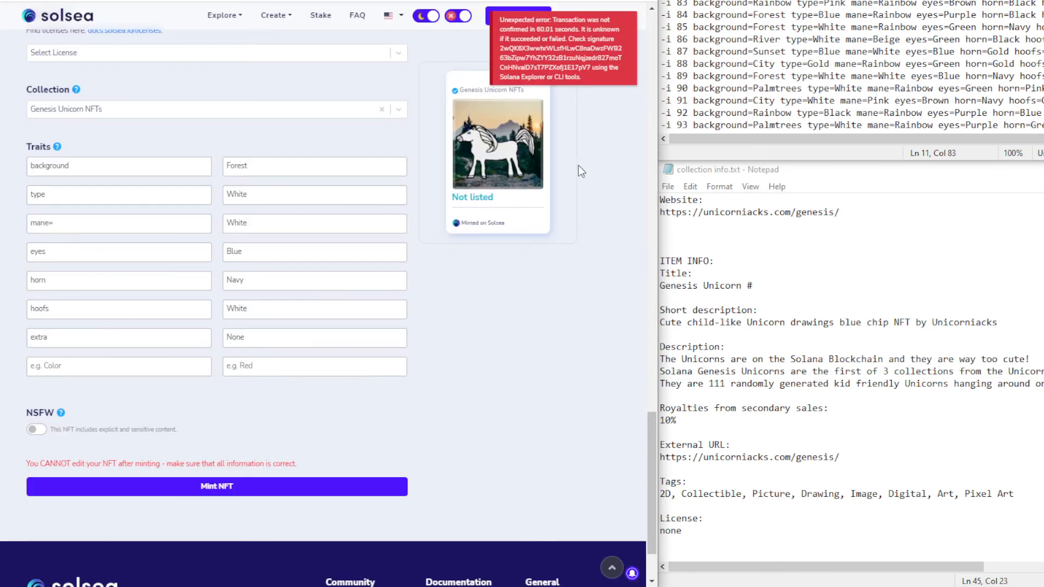
click(279, 491)
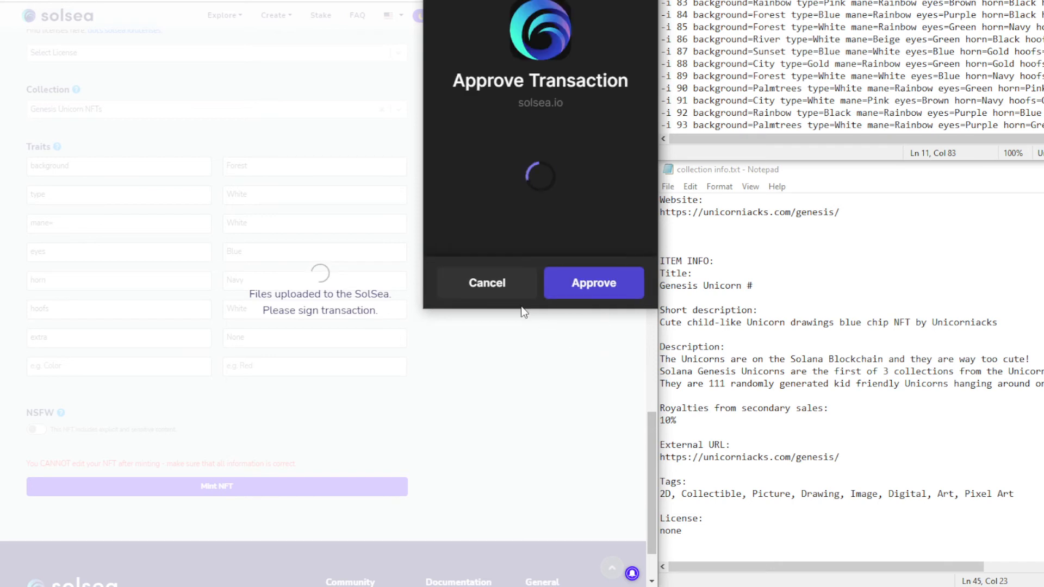
Approve the mint transaction, then connect the Phantom wallet in the duplicate tab
click(594, 289)
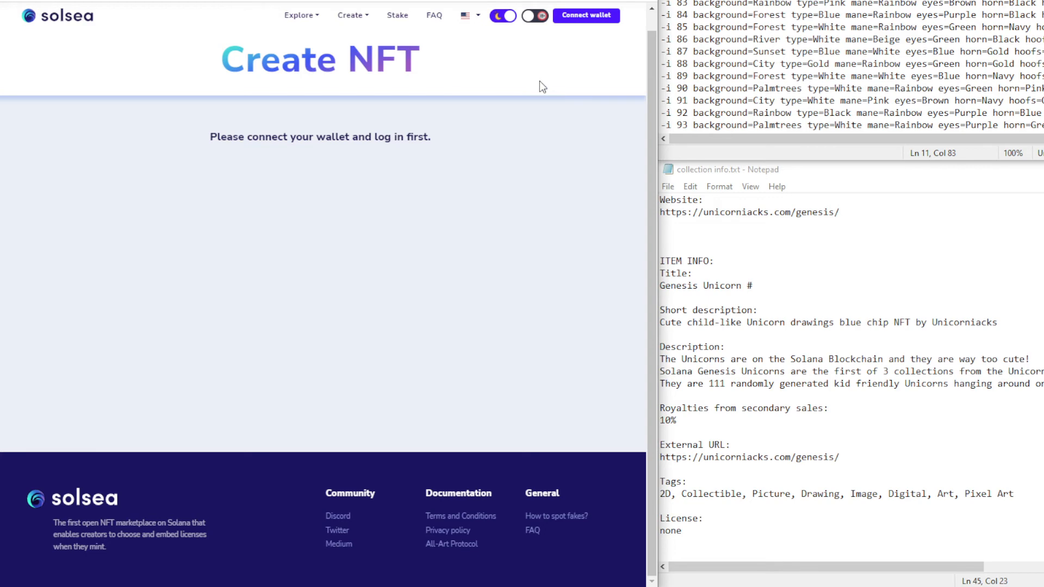
click(581, 16)
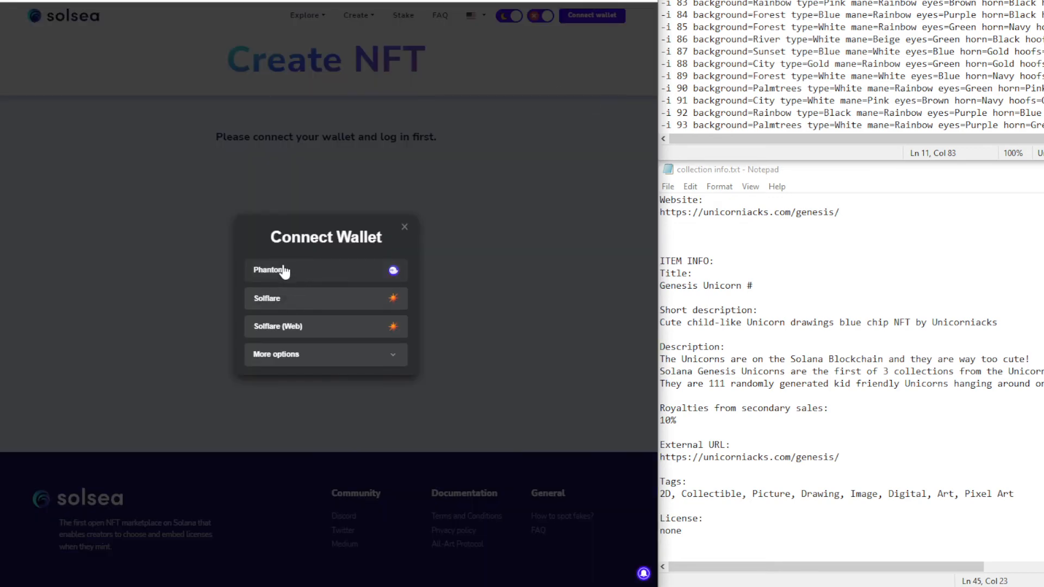
click(281, 272)
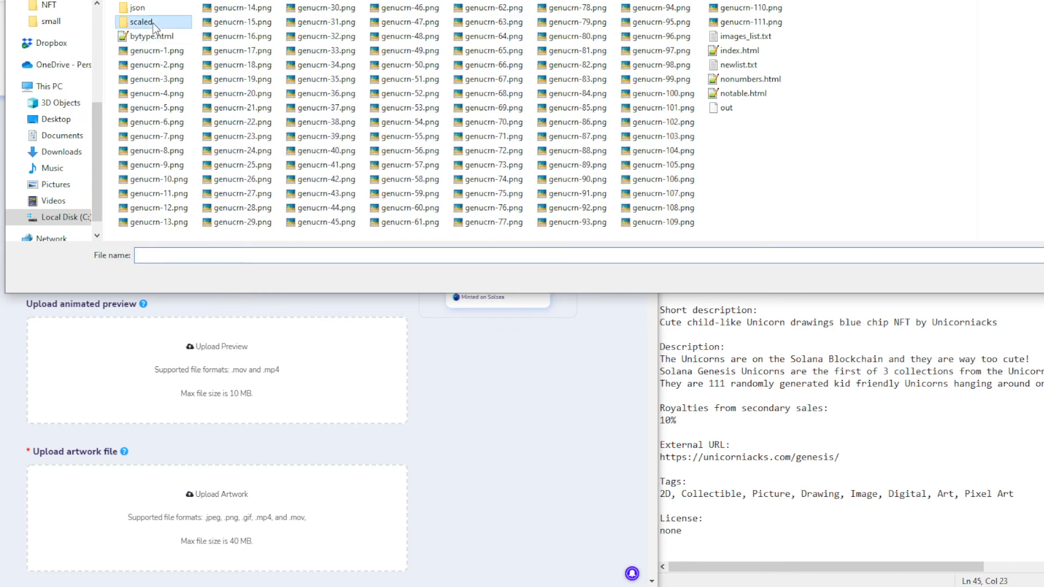
Upload the small unicorn PNG from scaled > small as static preview and select its 0.00002344 SOL cost
double_click(152, 23)
double_click(228, 41)
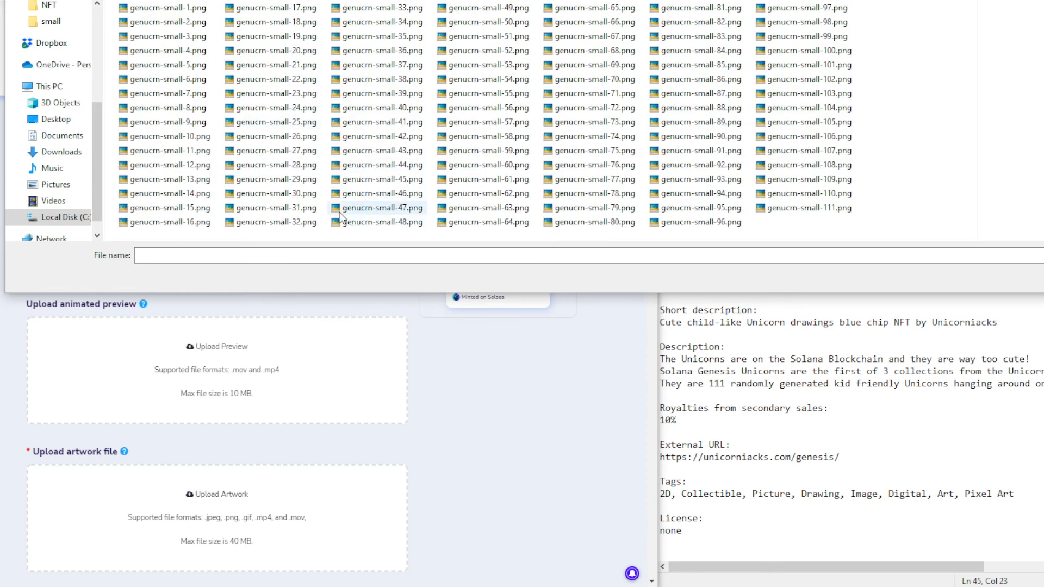
double_click(380, 151)
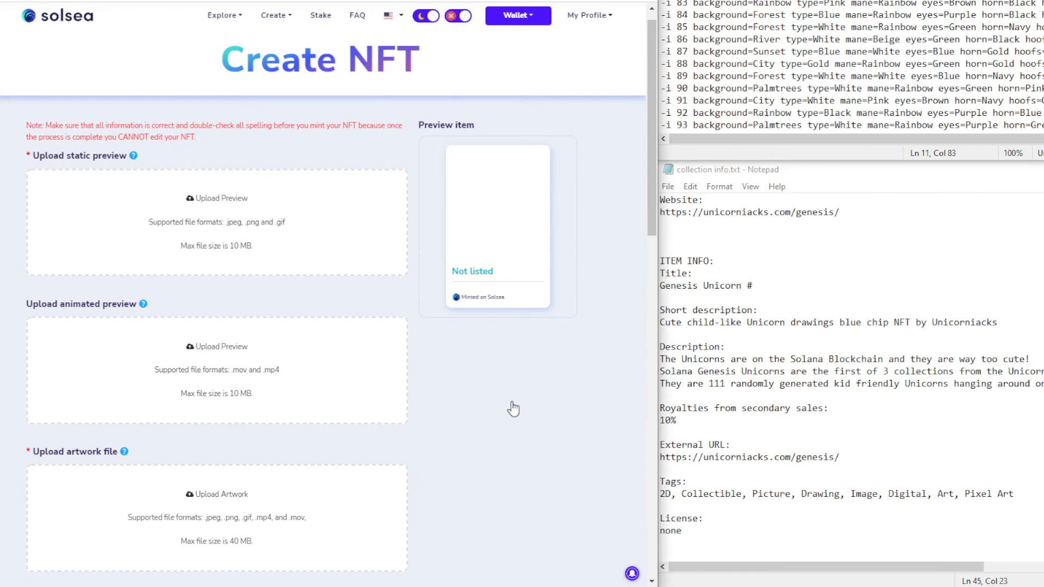
scroll(189, 419, down, 2)
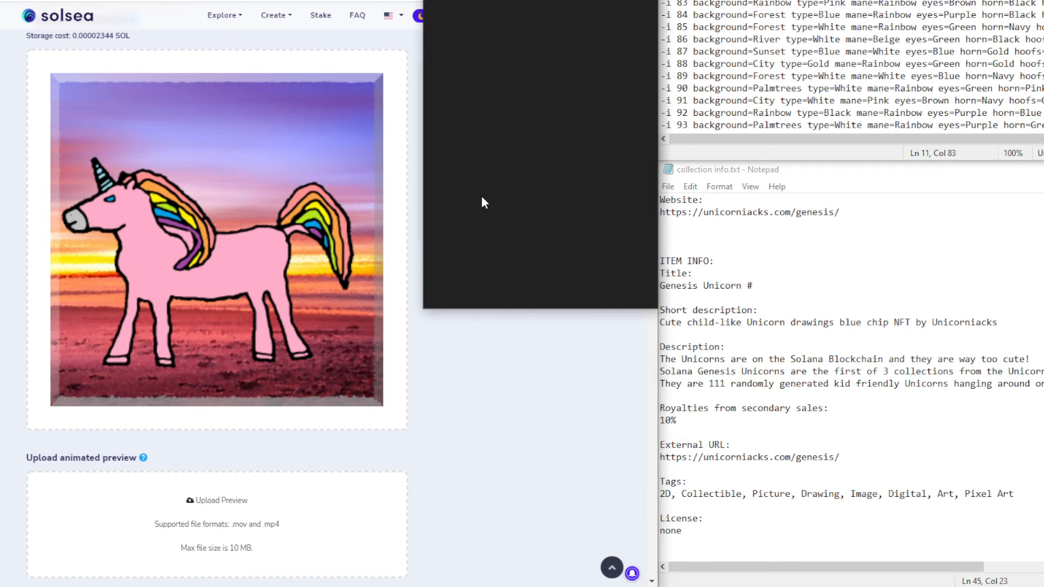
click(113, 75)
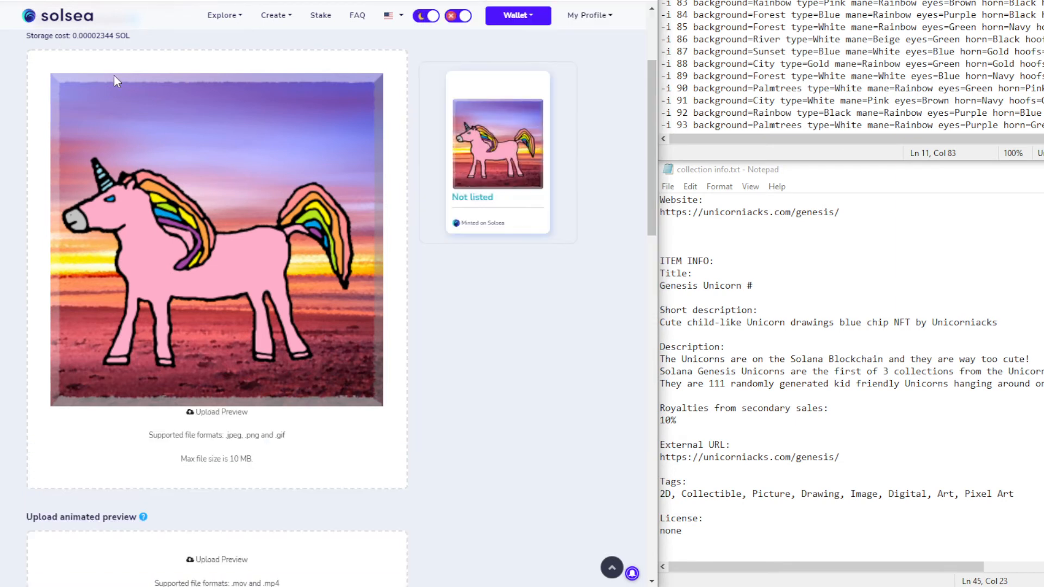
double_click(93, 36)
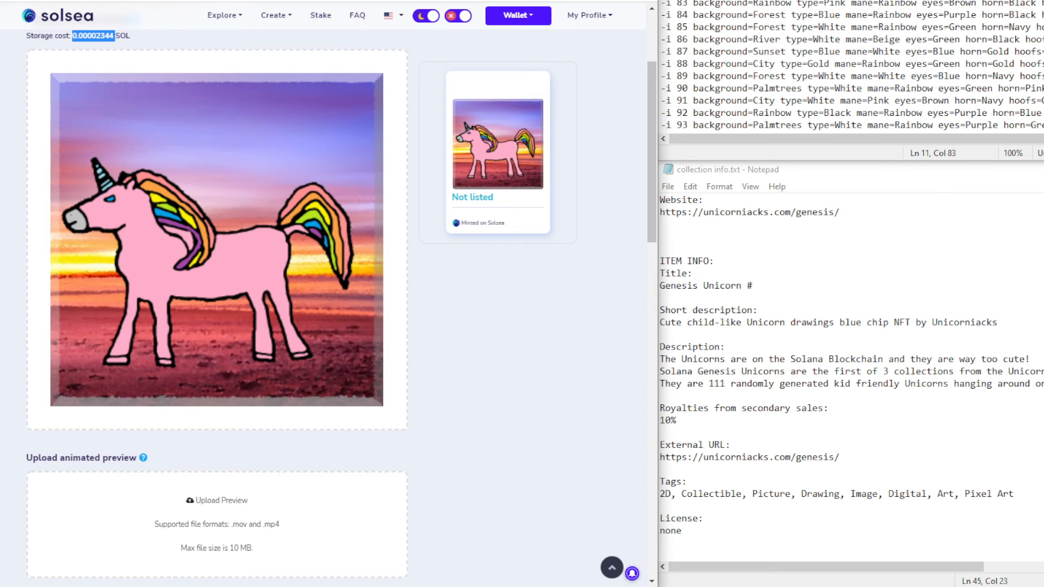
Search Google for the USD value of 0.0000234 SOL, finding about 0.0000063 dollars
key(ctrl+t)
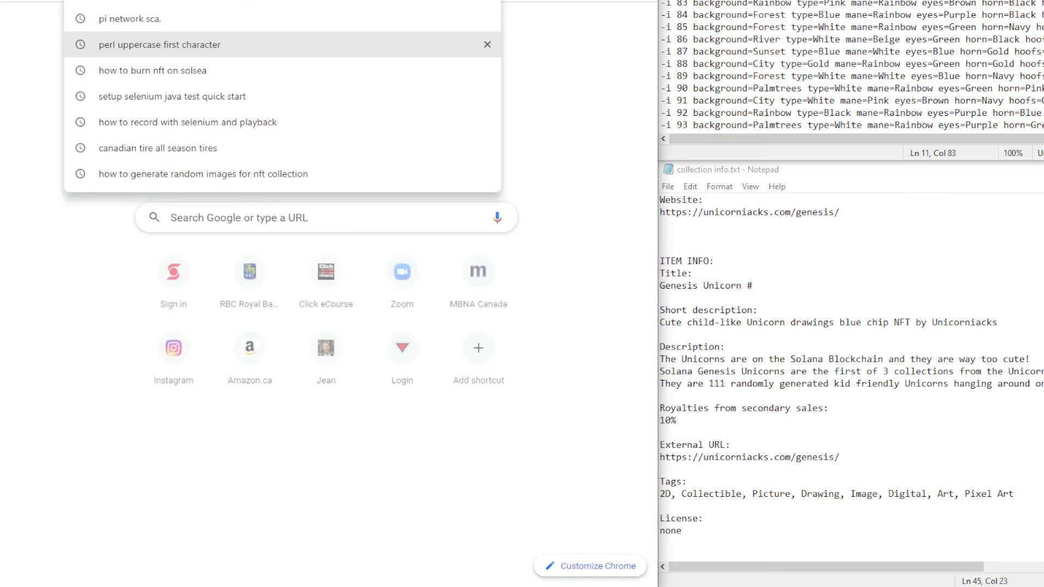
text(how many)
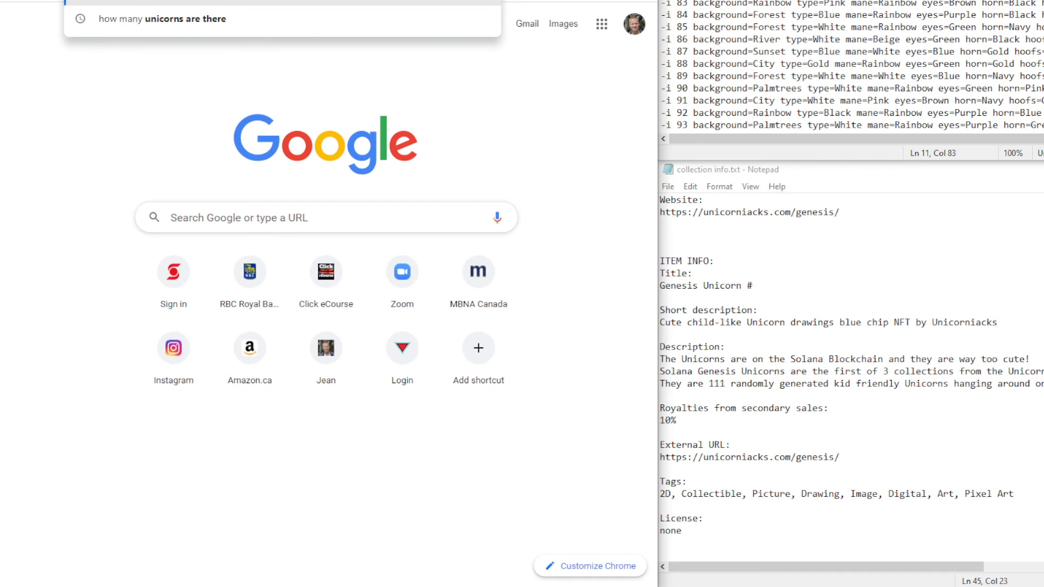
text( sol)
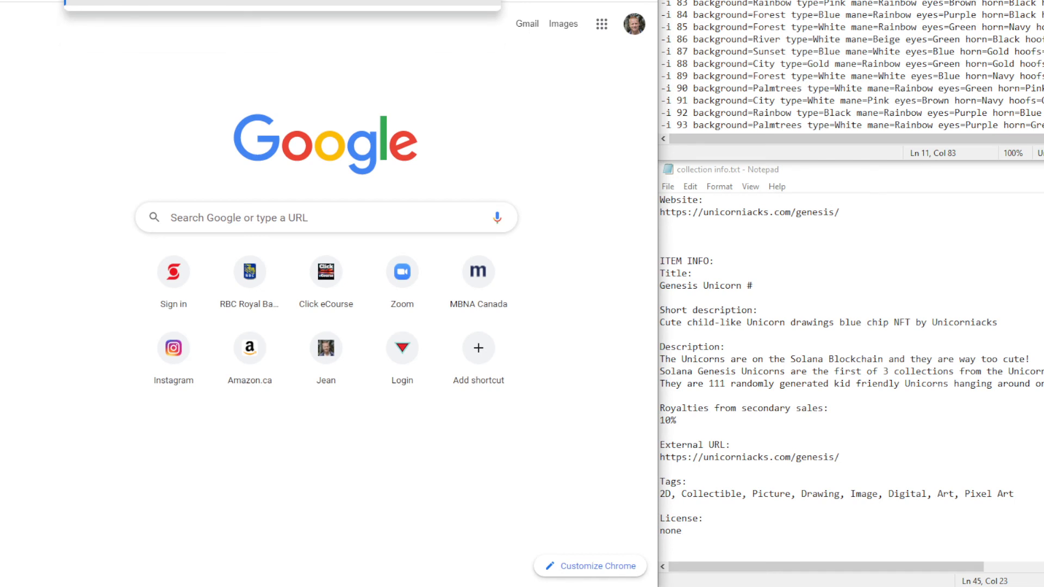
key(Return)
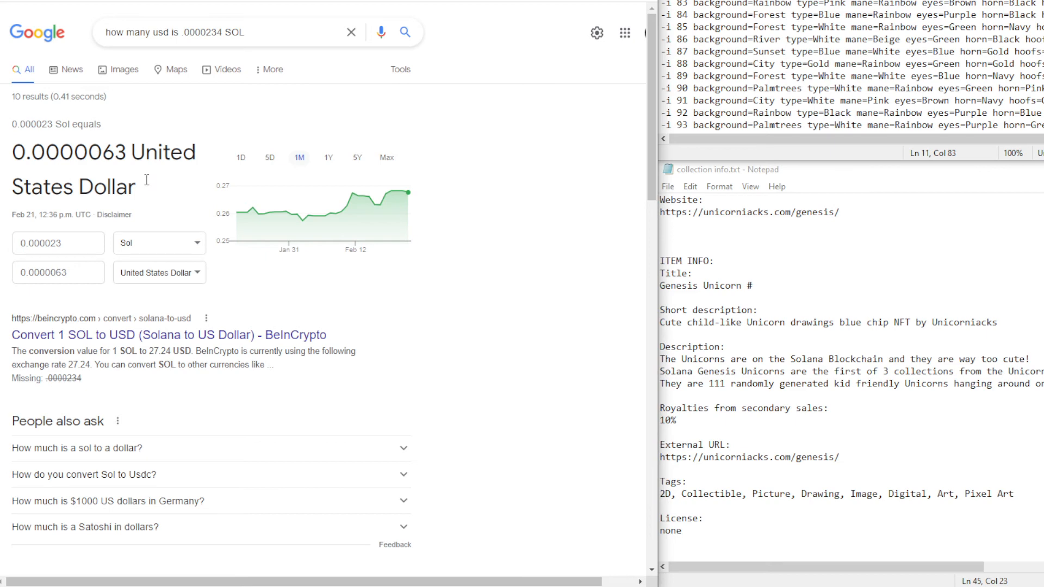
drag(63, 152, 104, 153)
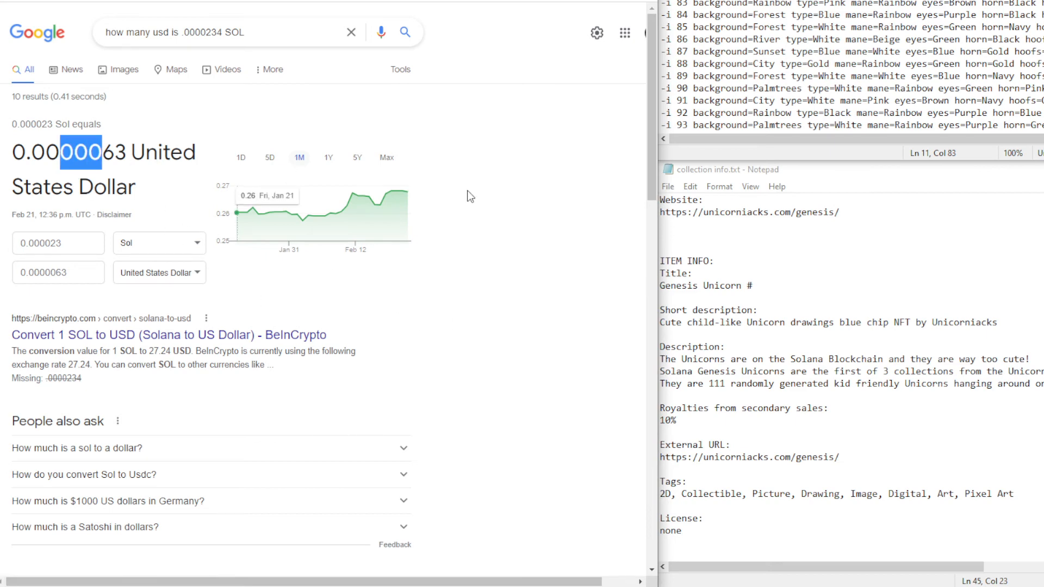
click(163, 1)
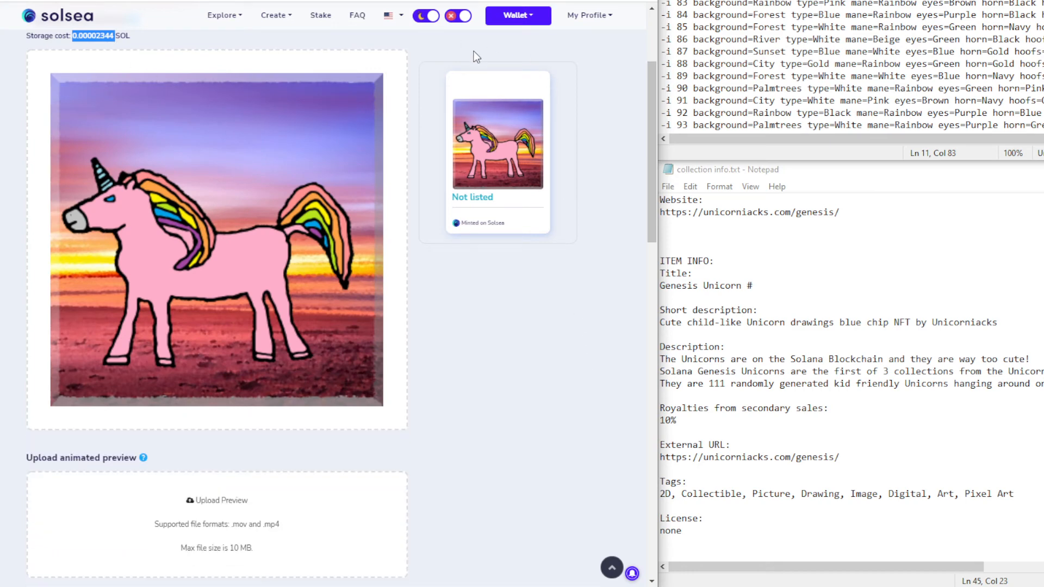
Upload genucrn-68.png from the full-size images as the artwork file
scroll(525, 383, down, 6)
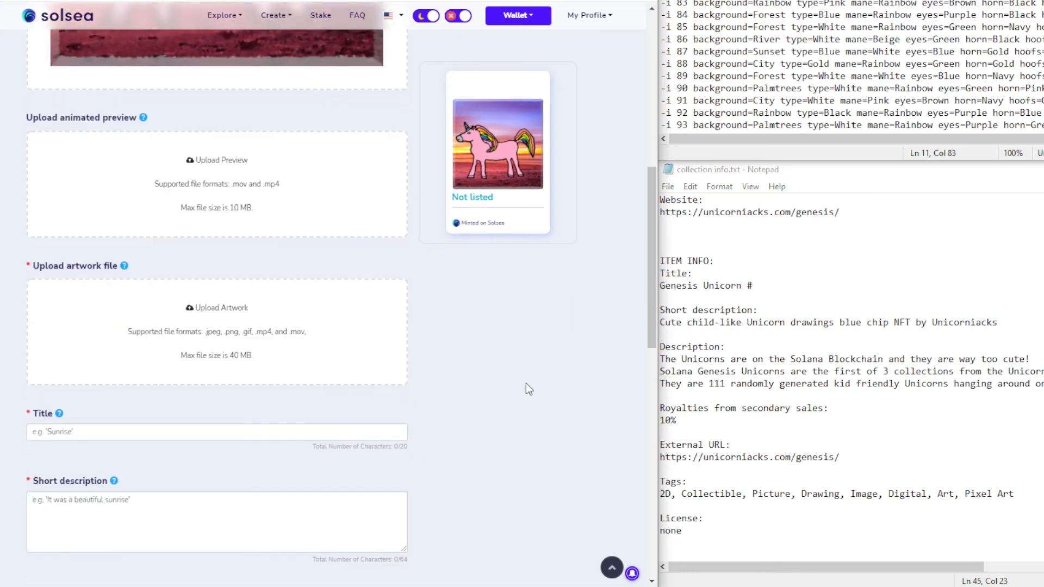
click(279, 353)
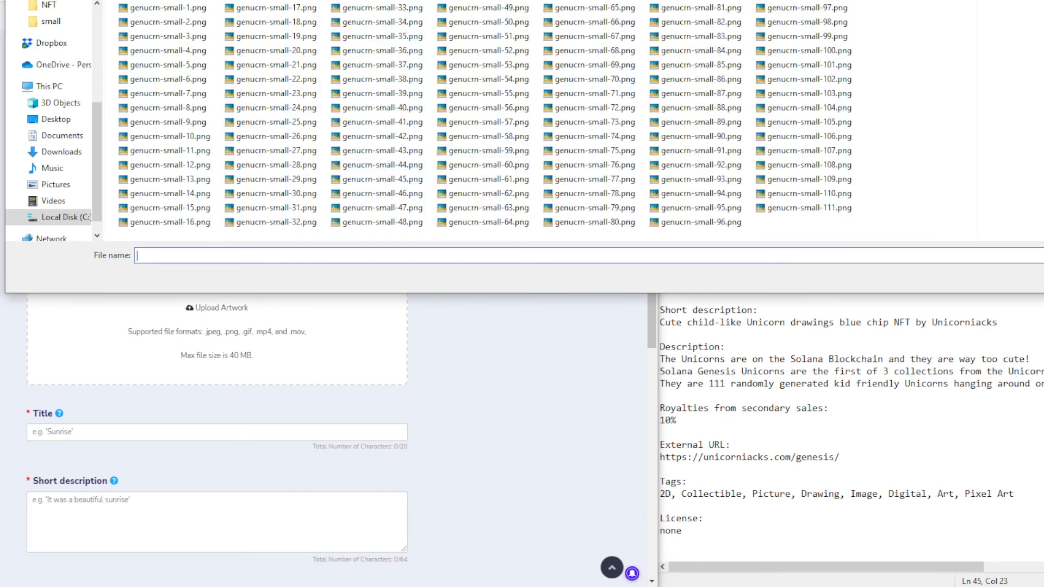
click(499, 96)
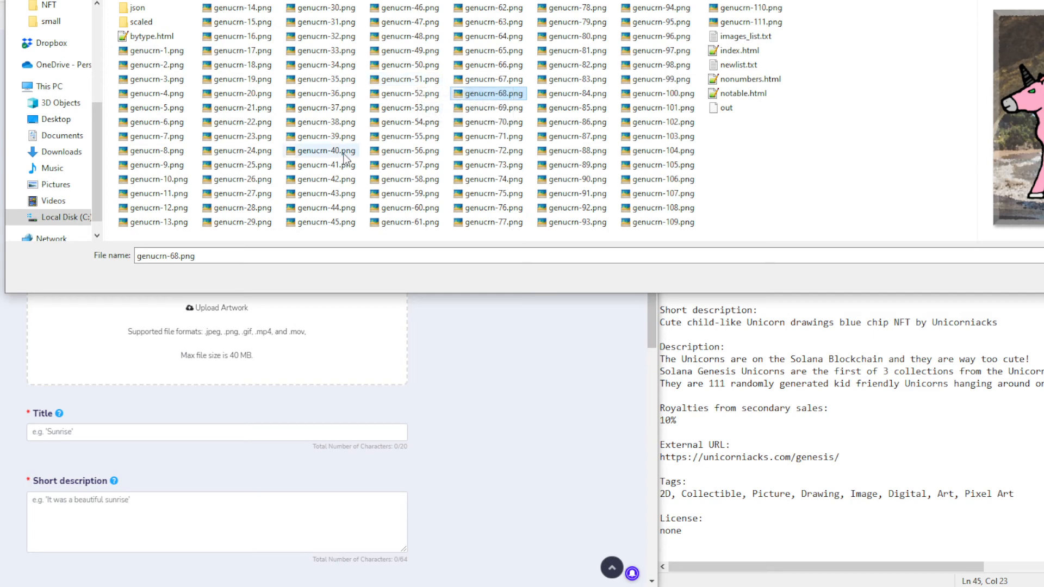
double_click(331, 193)
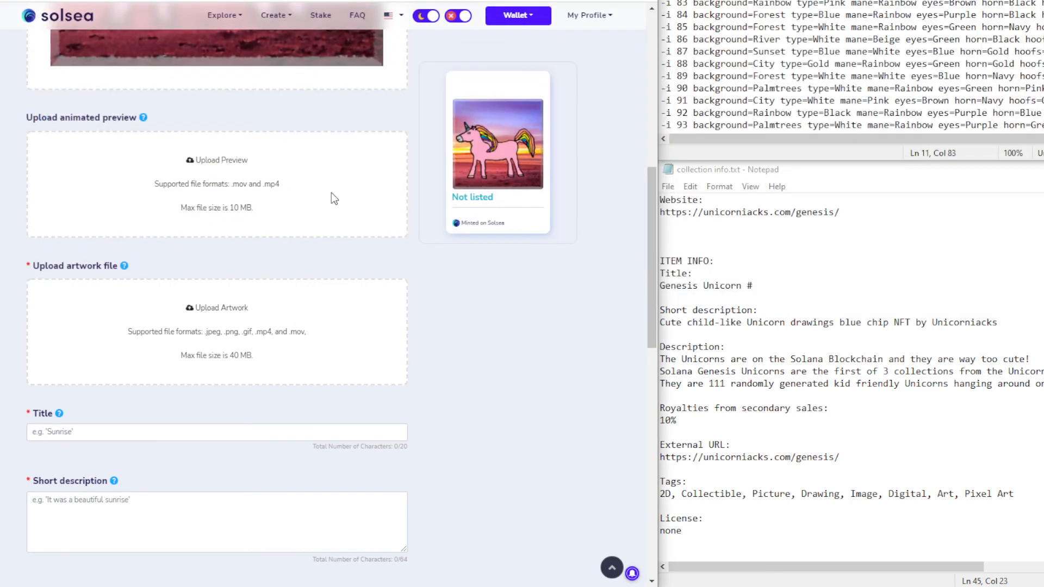
Select the artwork's 0.00009713 SOL storage cost to convert it on Google
scroll(500, 358, down, 2)
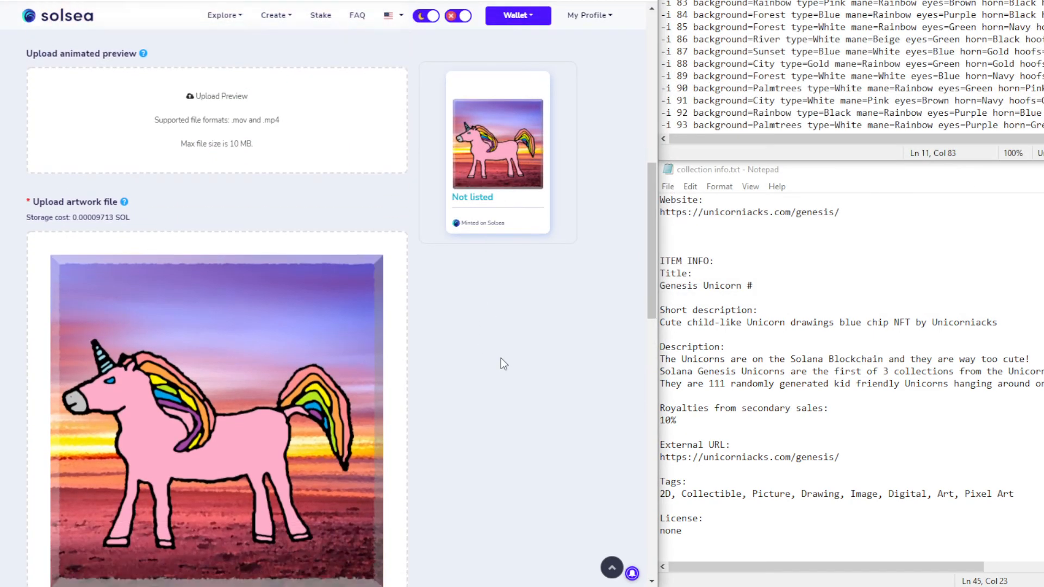
double_click(93, 145)
key(ctrl+c)
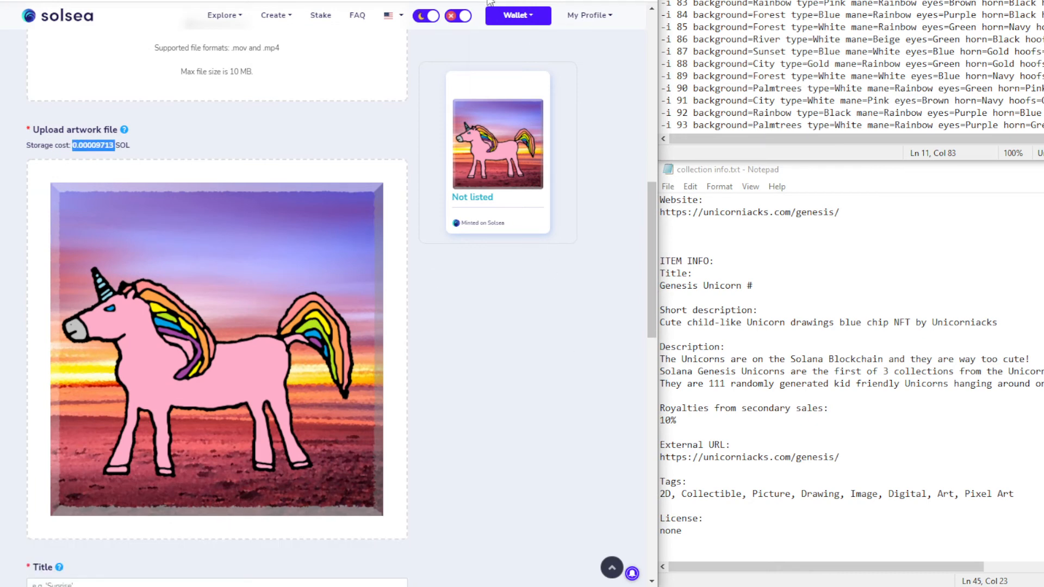
click(283, 1)
Rerun the Google conversion with 0.00009713 SOL, getting about 0.000026 US dollars
double_click(205, 32)
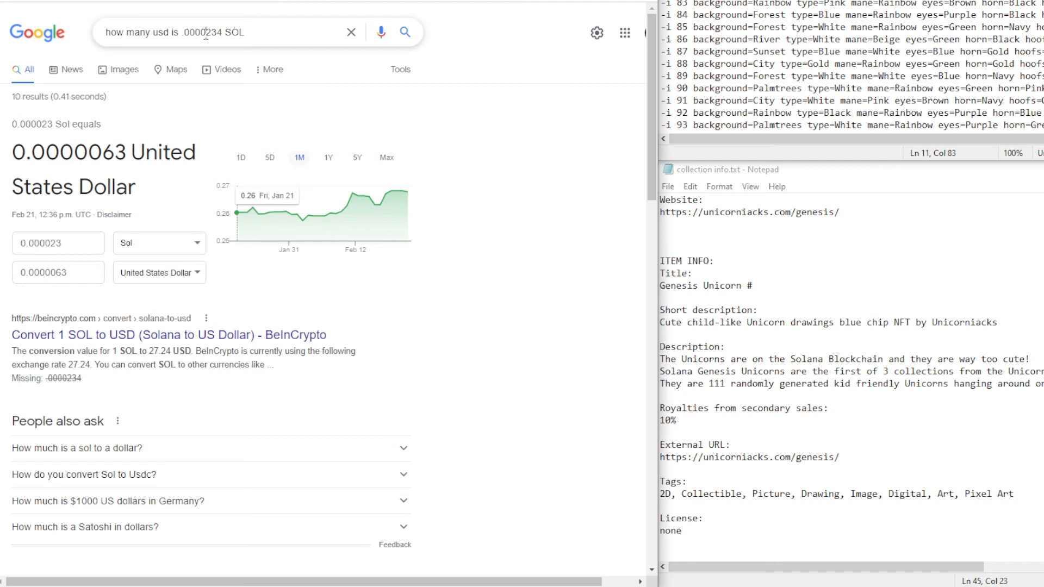
key(ctrl+v)
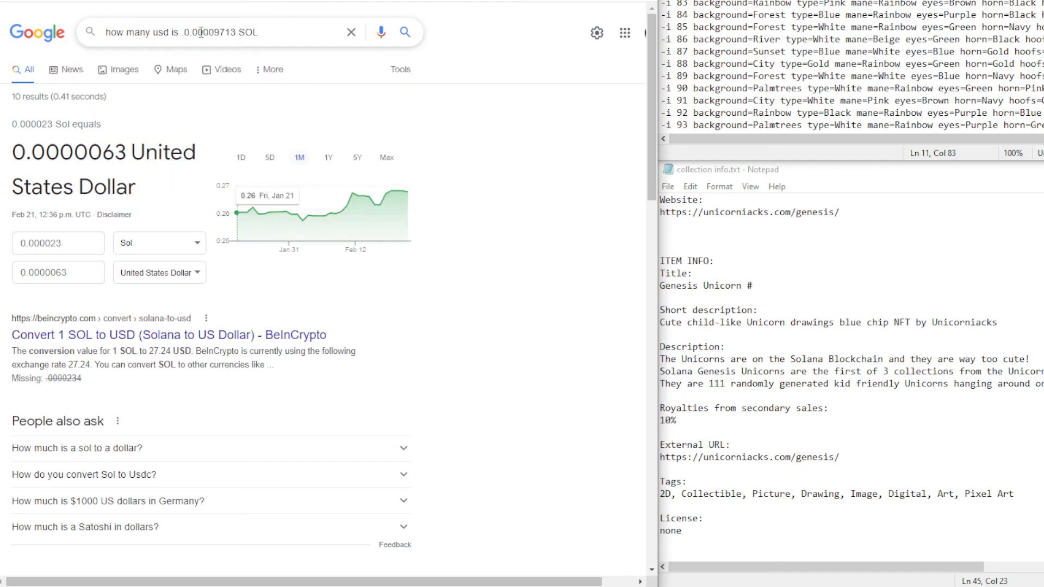
key(BackSpace)
key(Delete)
key(Return)
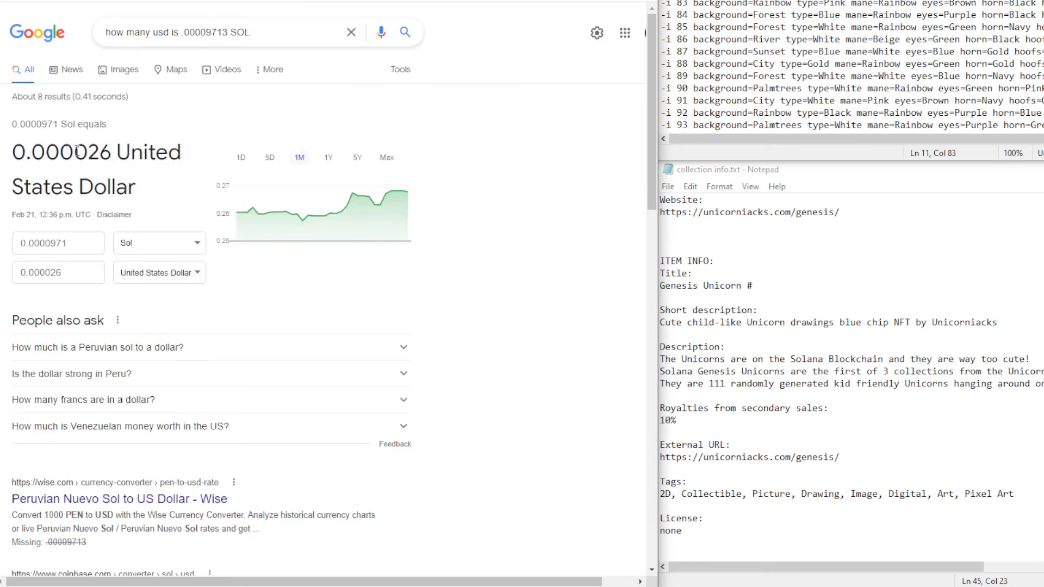
drag(60, 153, 111, 153)
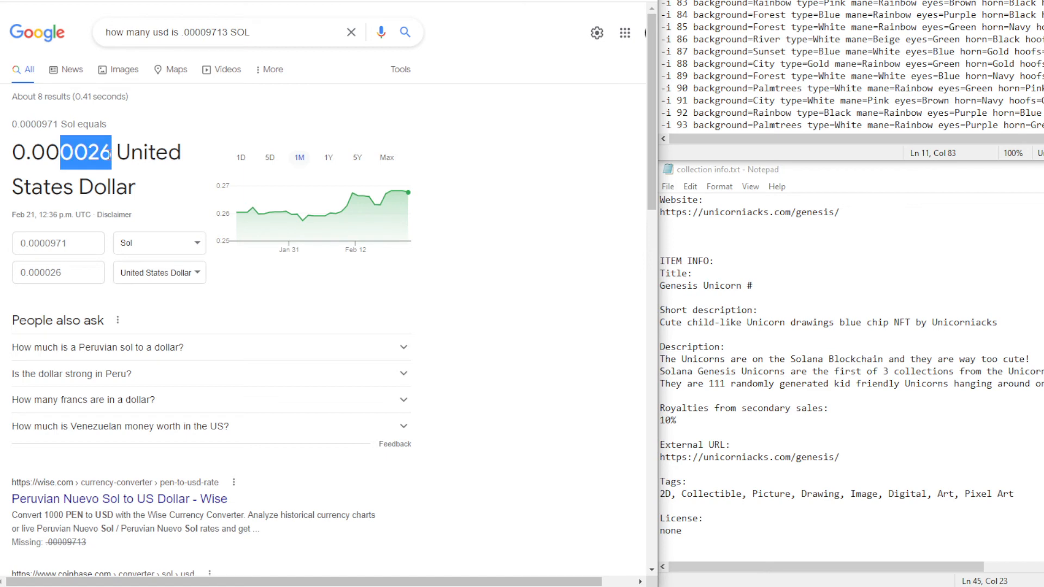
click(489, 1)
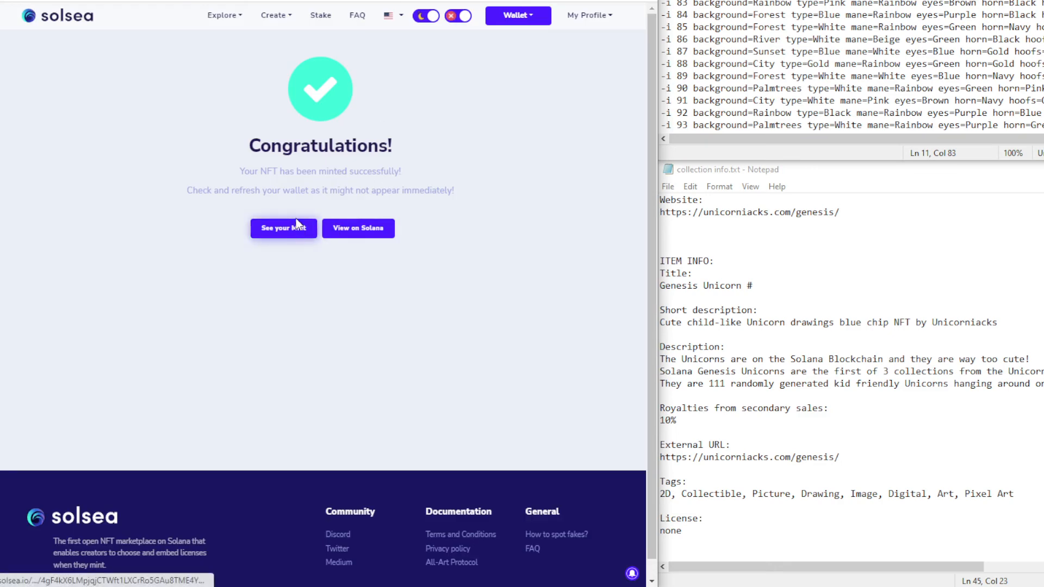
Retry the Forest unicorn genucrn-89 mint after the timeout and open the newly minted NFT
click(297, 223)
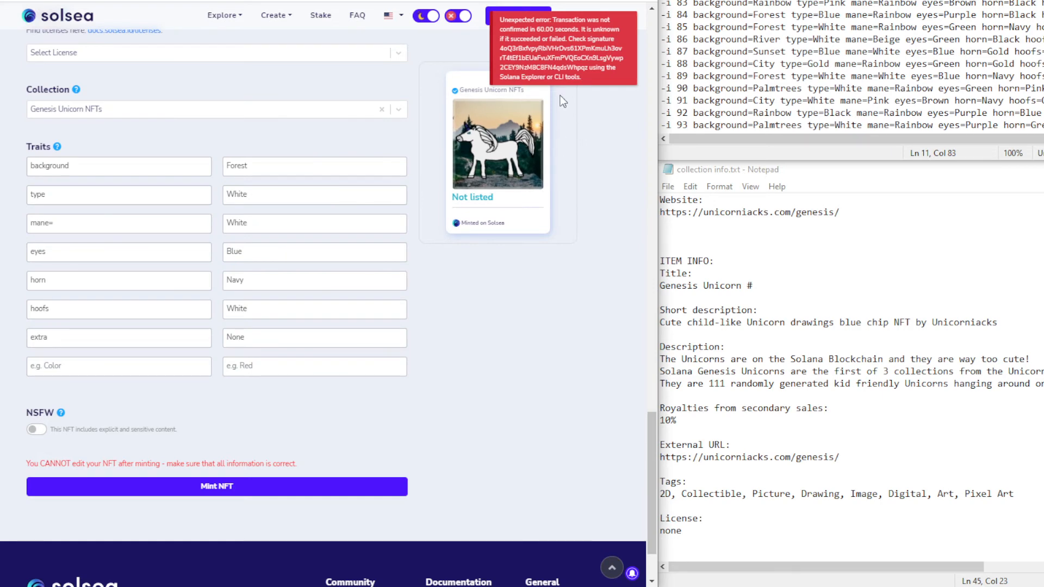
click(266, 493)
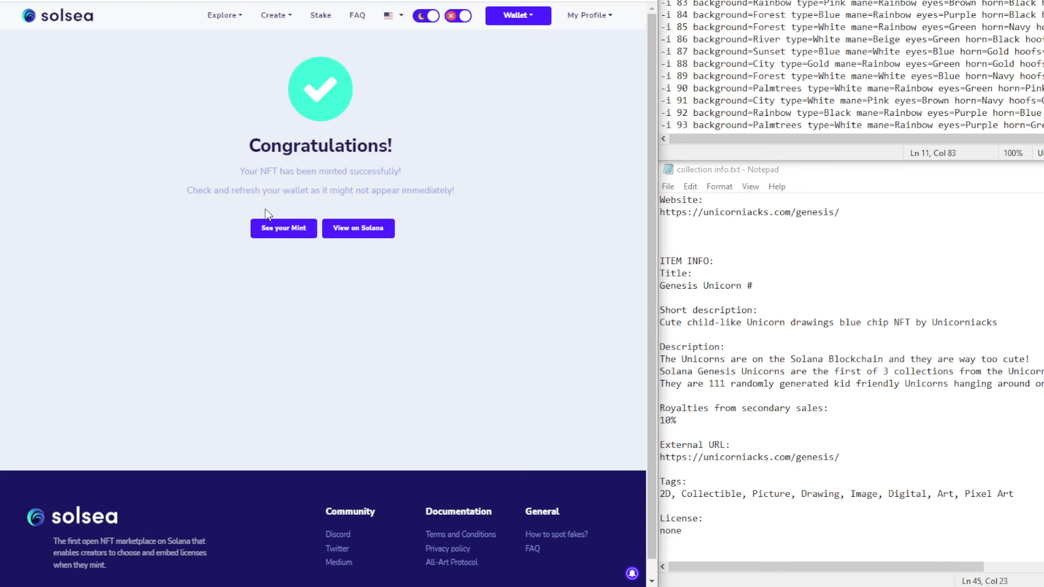
click(282, 227)
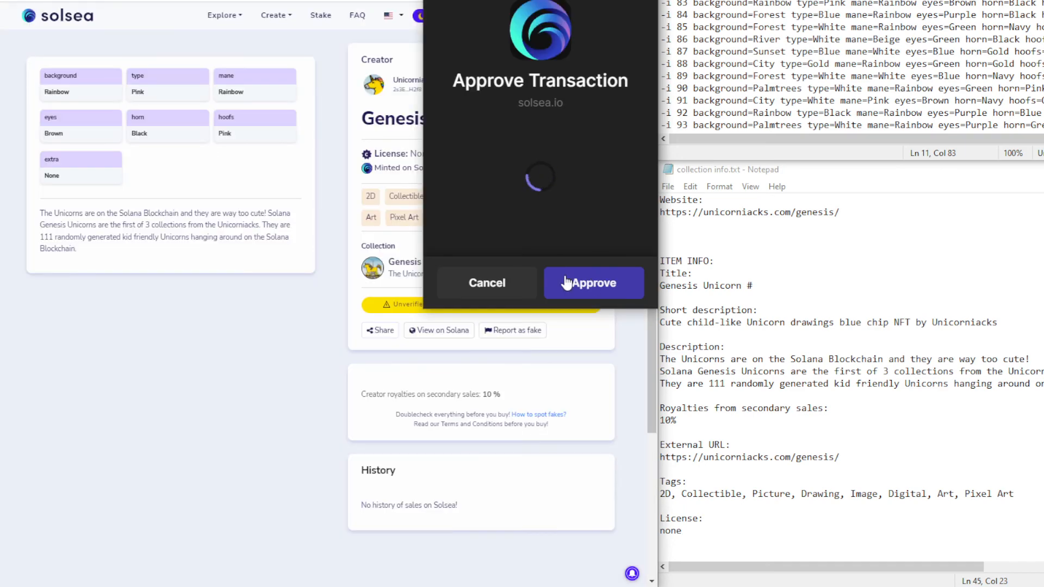
Approve the mint transaction in the wallet, then retry minting the unicorn after another timeout
click(595, 282)
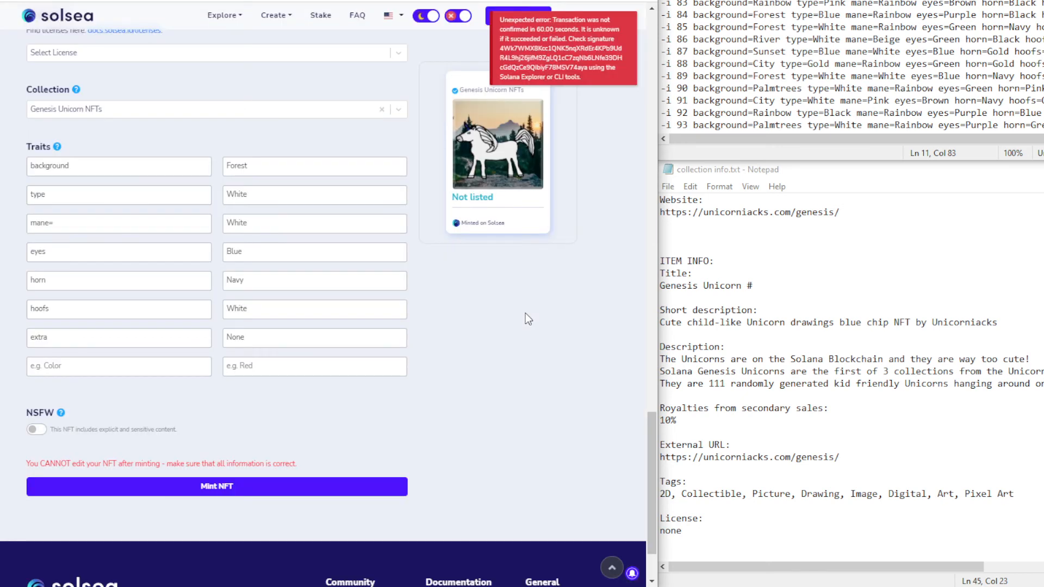
click(232, 487)
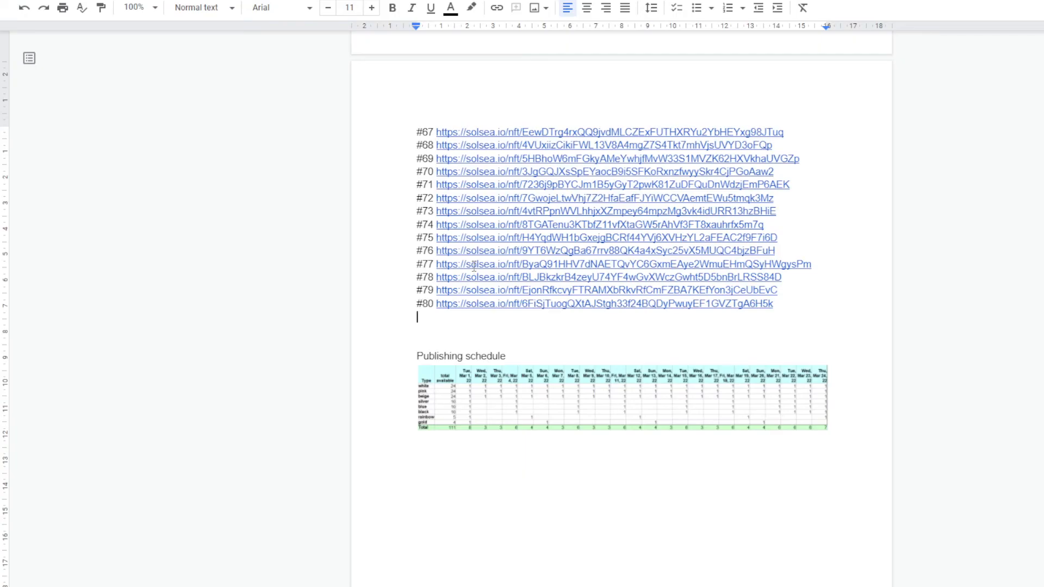
Add linked Solsea URLs for Genesis Unicorns #81 and #82 to the Docs list
text(#81)
text(https://solsea.io/nft/GkG1pzfkchB6fjRQJZ9m1uhHf4PP7d6kFn9afhktFwb)
key(Return)
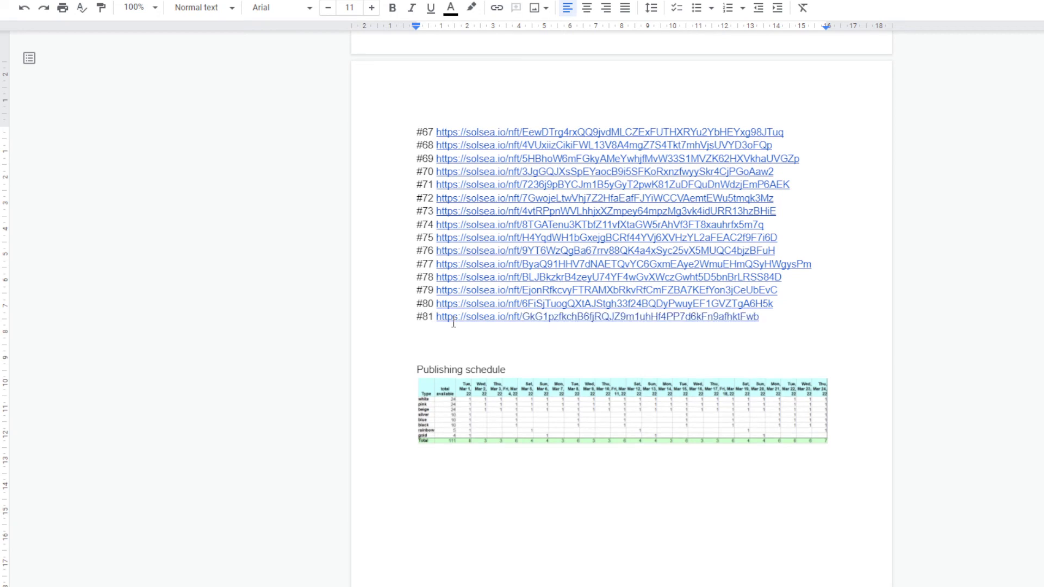
key(alt+Tab)
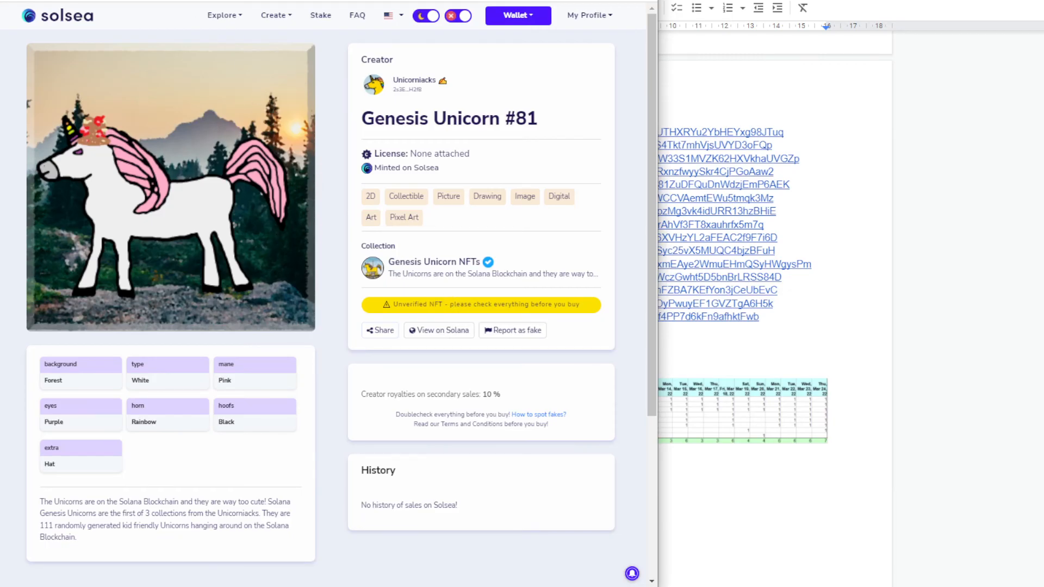
key(ctrl+Tab)
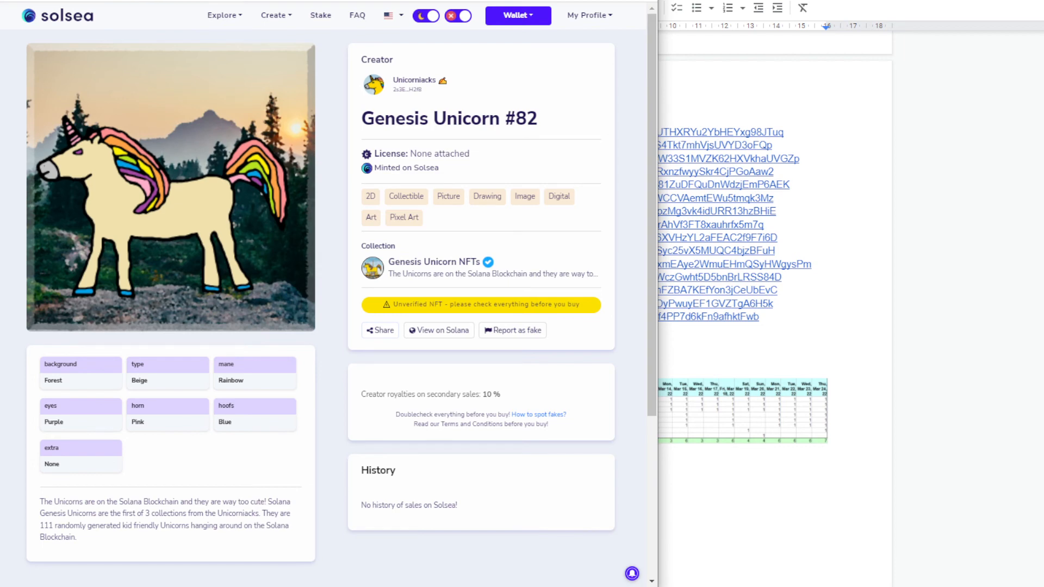
key(alt+Tab)
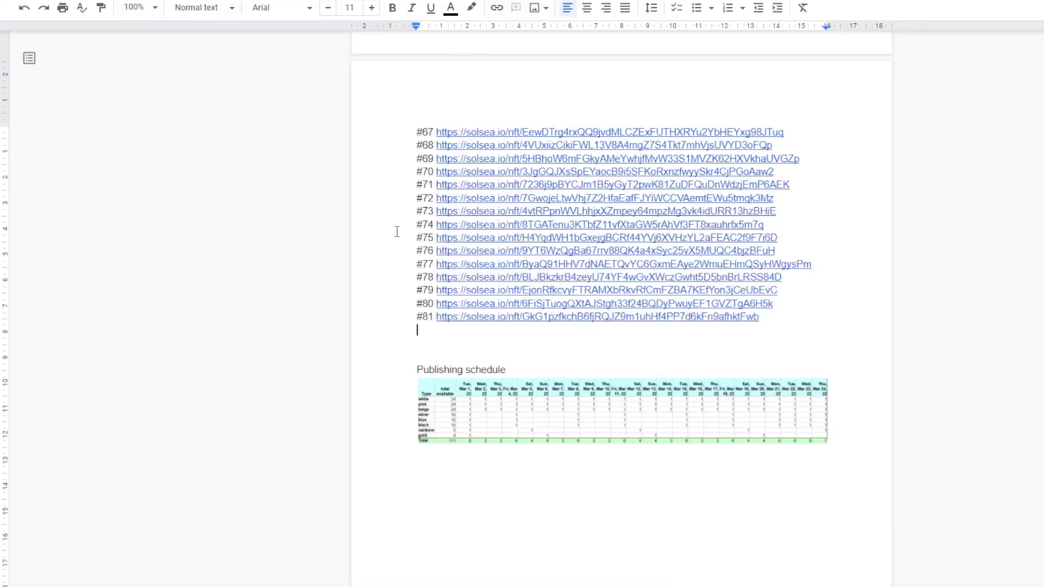
text(#82)
text(https://solsea.io/nft/3vdKyPys9oKkHG1Ki2thr8BpbfVeqs8ps8LB6KDGngNJ)
key(Return)
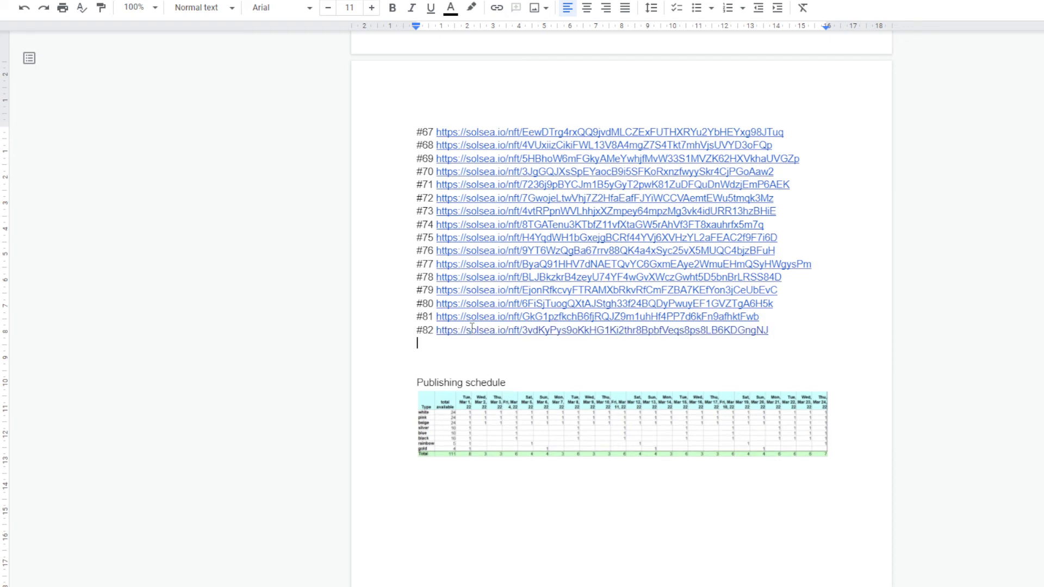
Copy in the Genesis Unicorn #83 URL as the next list entry
key(alt+Tab)
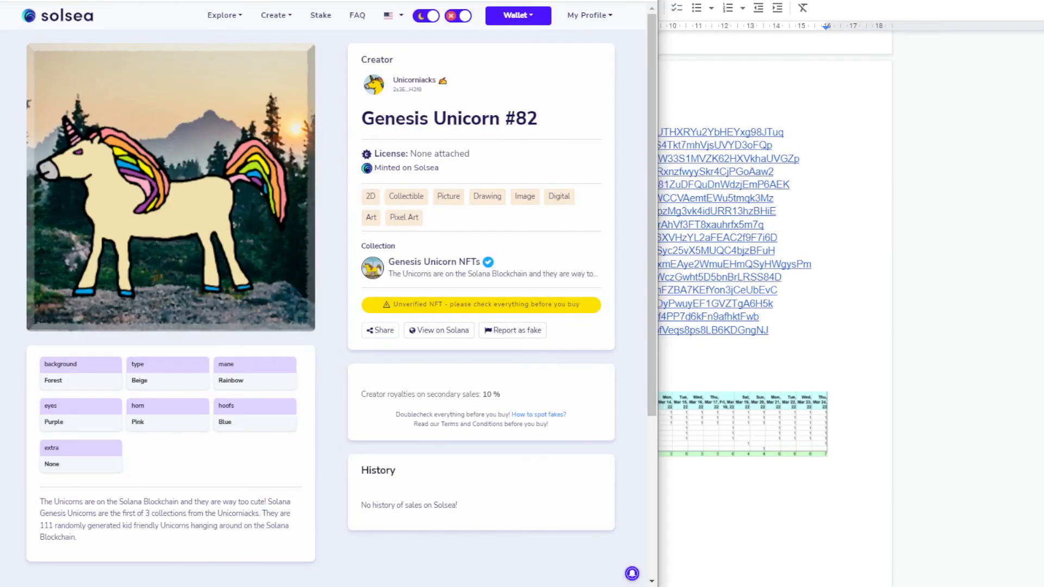
click(223, 0)
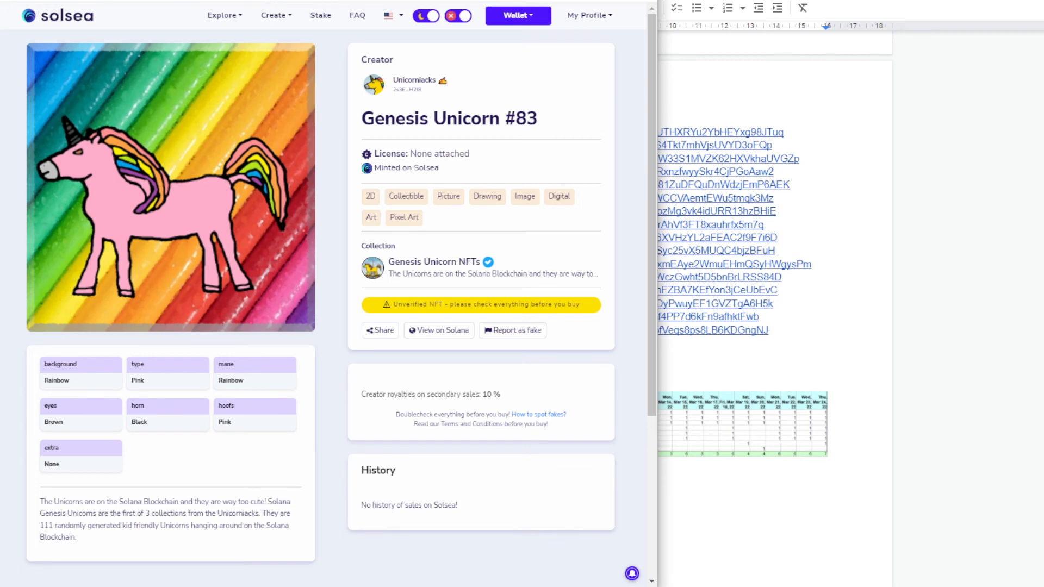
key(alt+Tab)
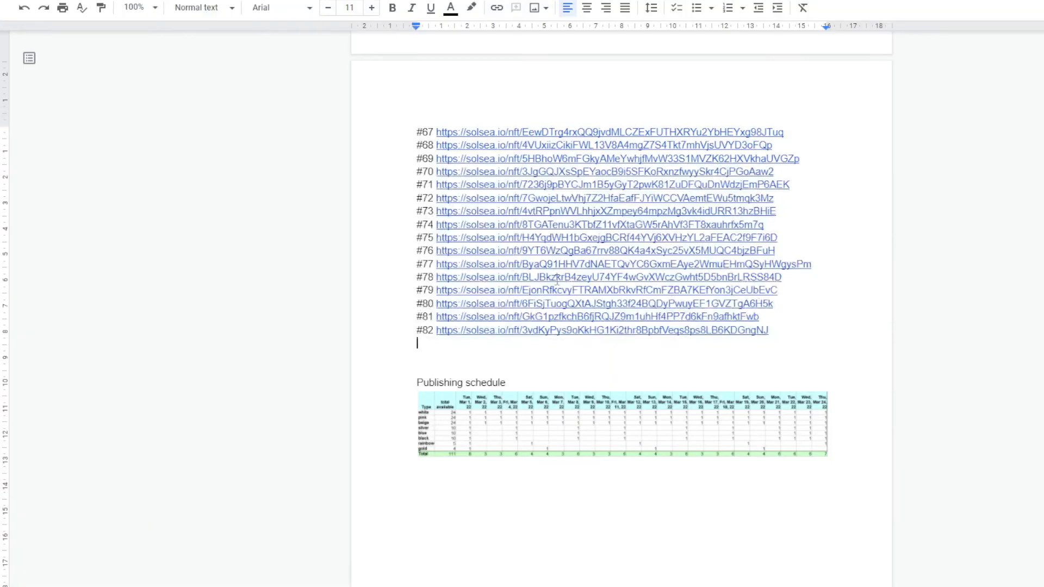
text(#83)
text(https://solsea.io/nft/Bue1SSTvpB75X2VyHcrw3XjUJKzCWBg2SpkkhPUCUuE2)
key(Return)
Add the Genesis Unicorn #84 Solsea link after its number
key(alt+Tab)
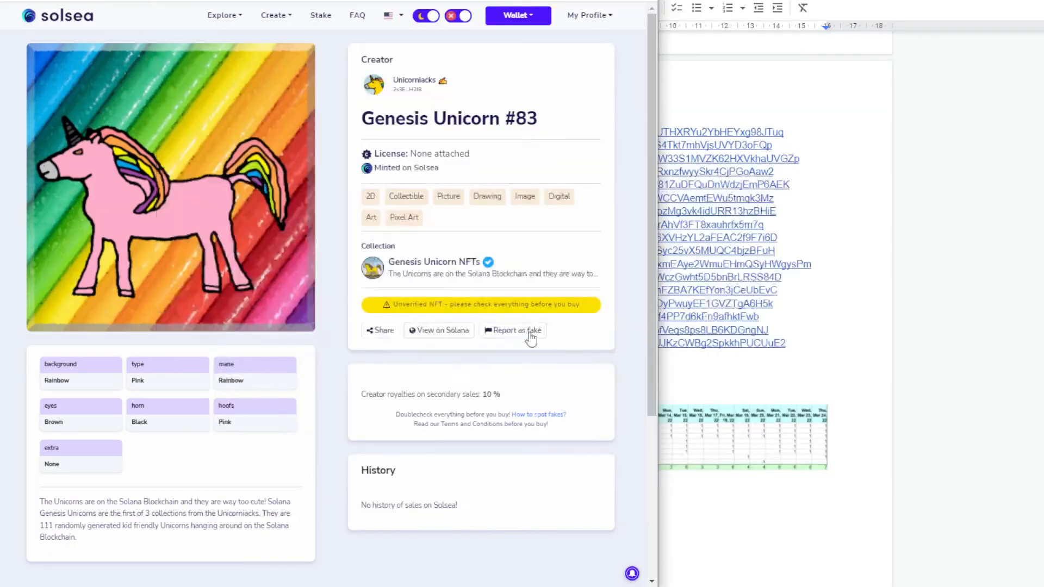
click(182, 0)
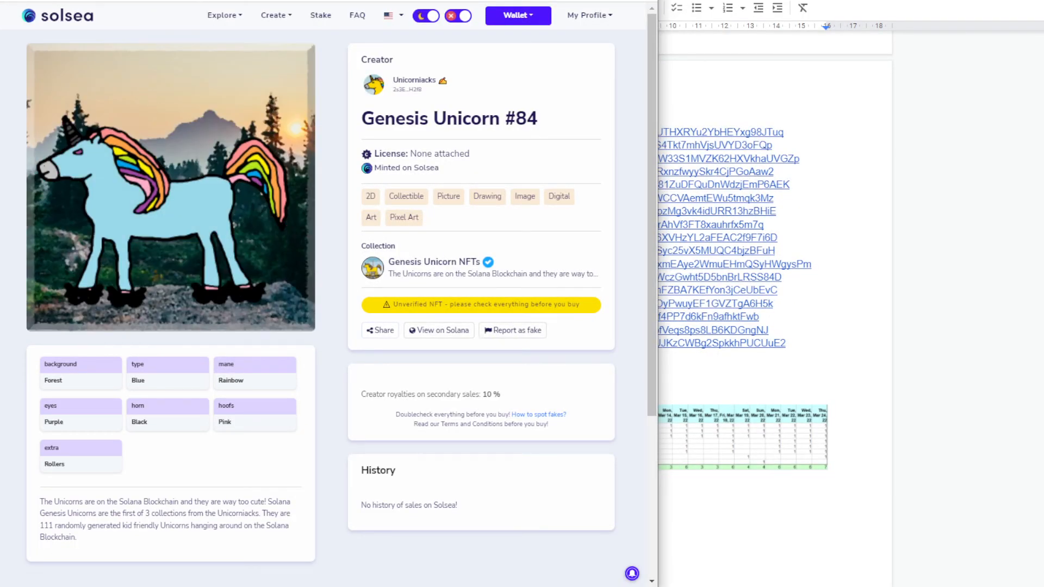
key(alt+Tab)
text(#84)
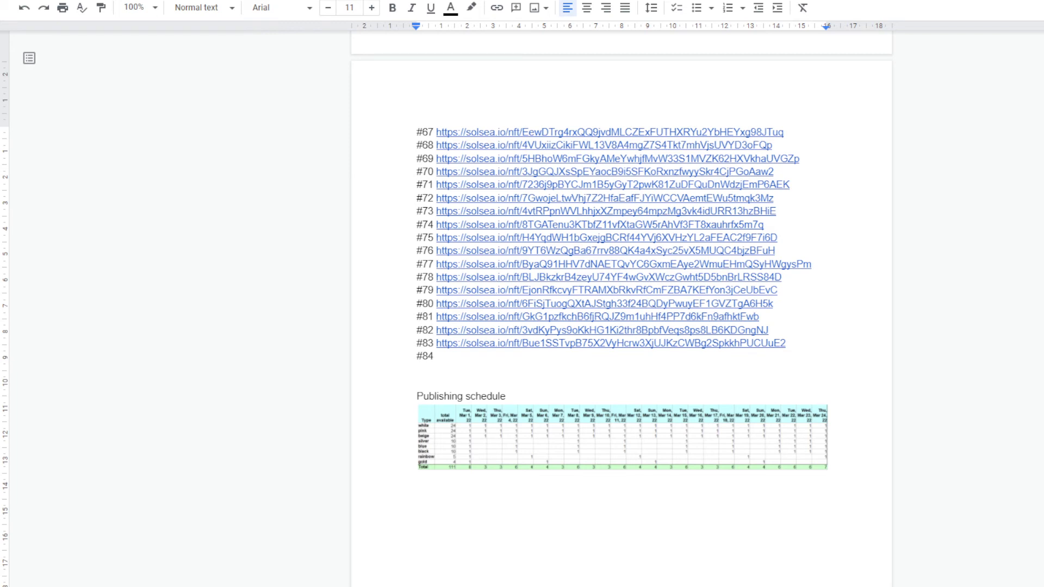
double_click(492, 355)
text(https://solsea.io/nft/HeANdNSbzqgb8uD3WCeSs48fjp3D31FDennBr9zcSiCf)
key(Return)
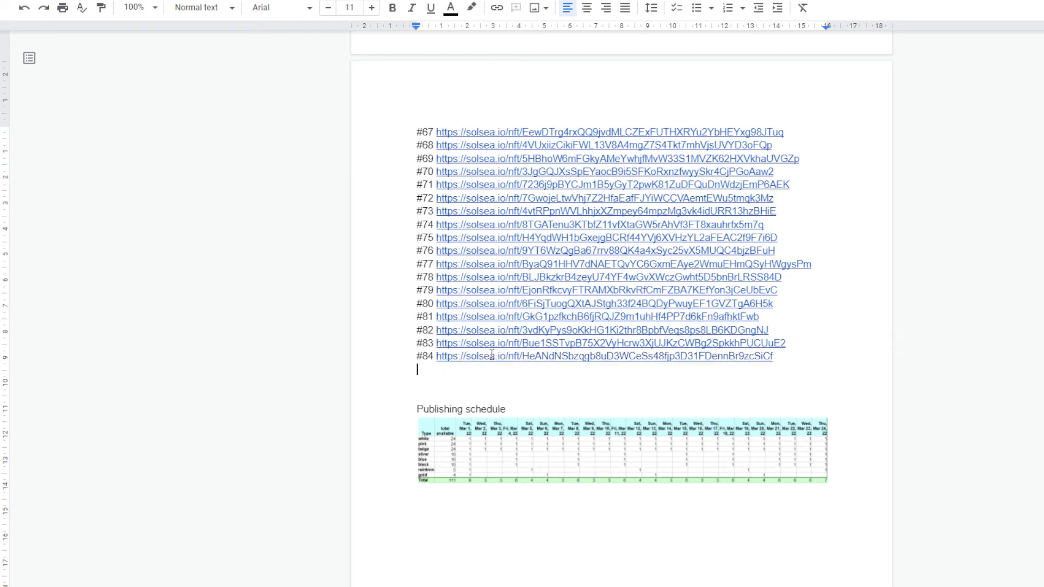
Log the Genesis Unicorn #85 Solsea link on a new line
ctrl+click(492, 355)
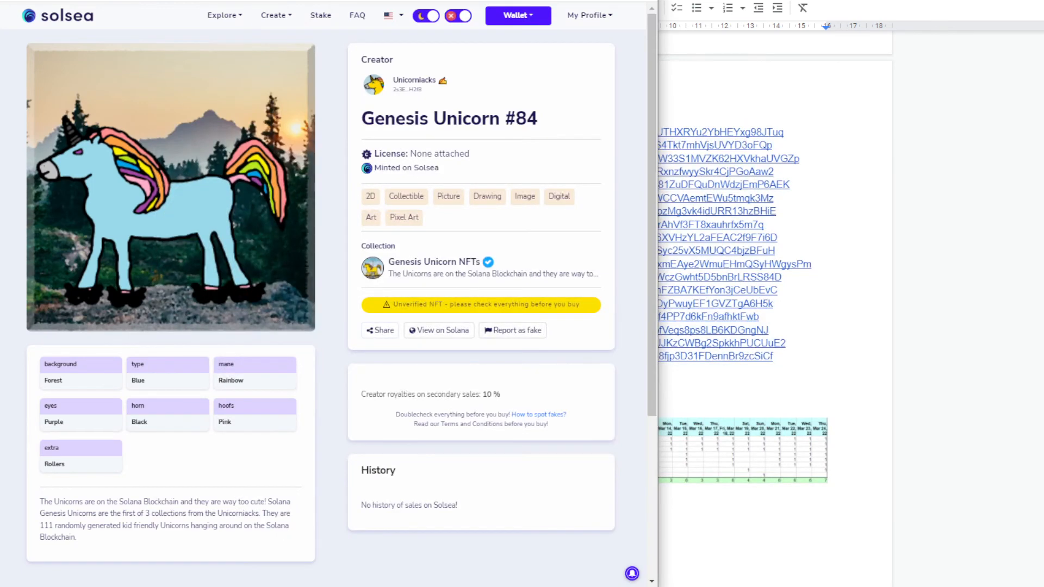
key(ctrl+Tab)
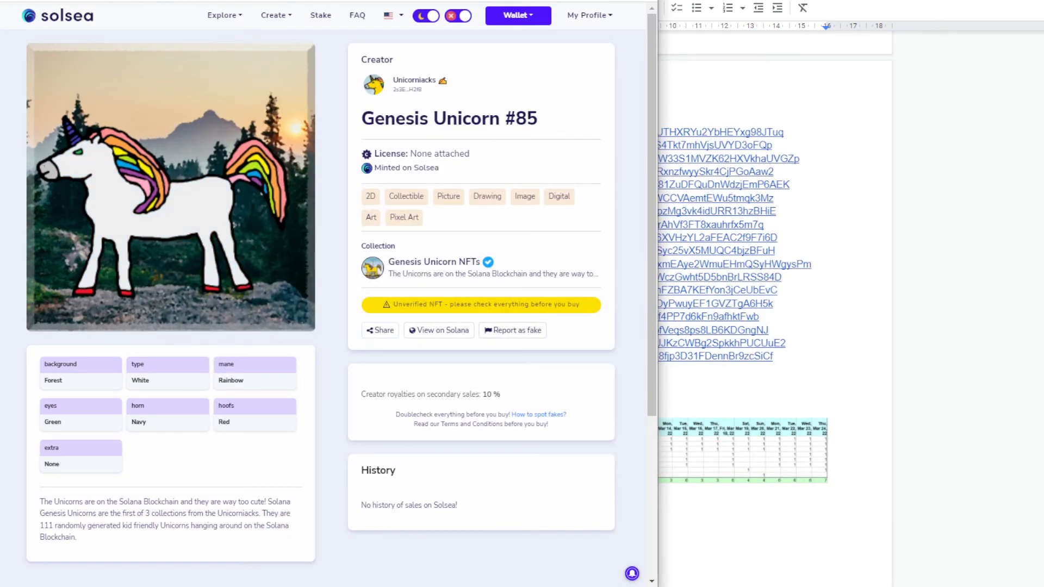
key(alt+Tab)
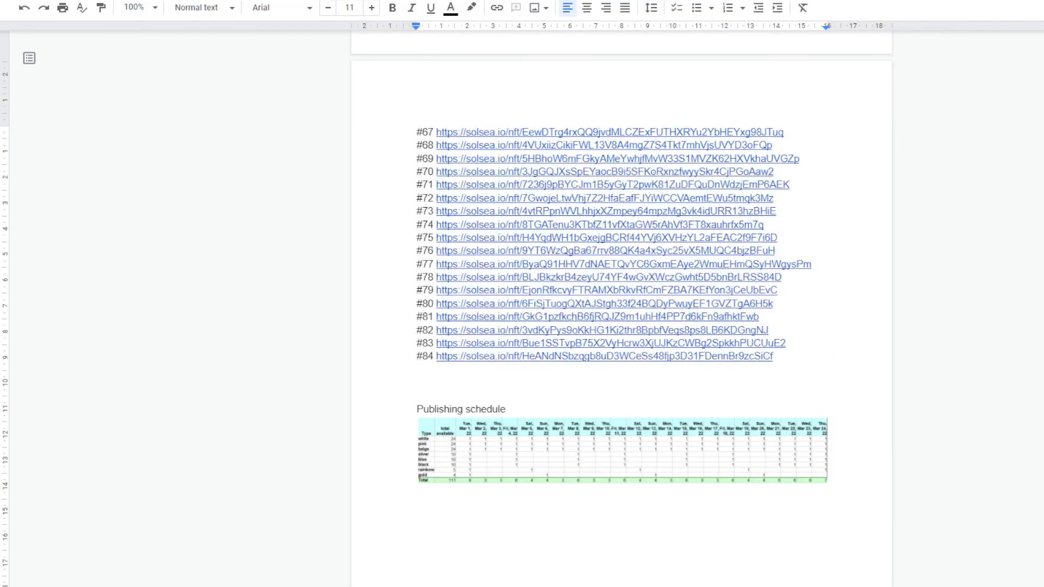
text(#85)
text(https://solsea.io/nft/B3ysvay68dfwWEGtQSZwEZ6ymhn2utR4D7xF7mHw6Co7)
key(Return)
key(alt+Tab)
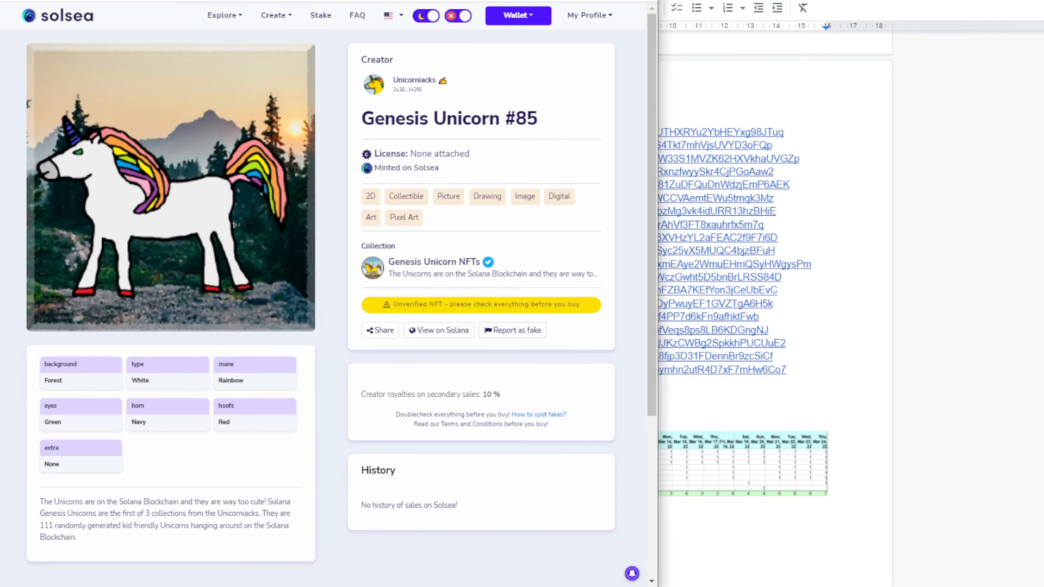
Add the Solsea links for Genesis Unicorns #86 and #87 to the list
click(442, 1)
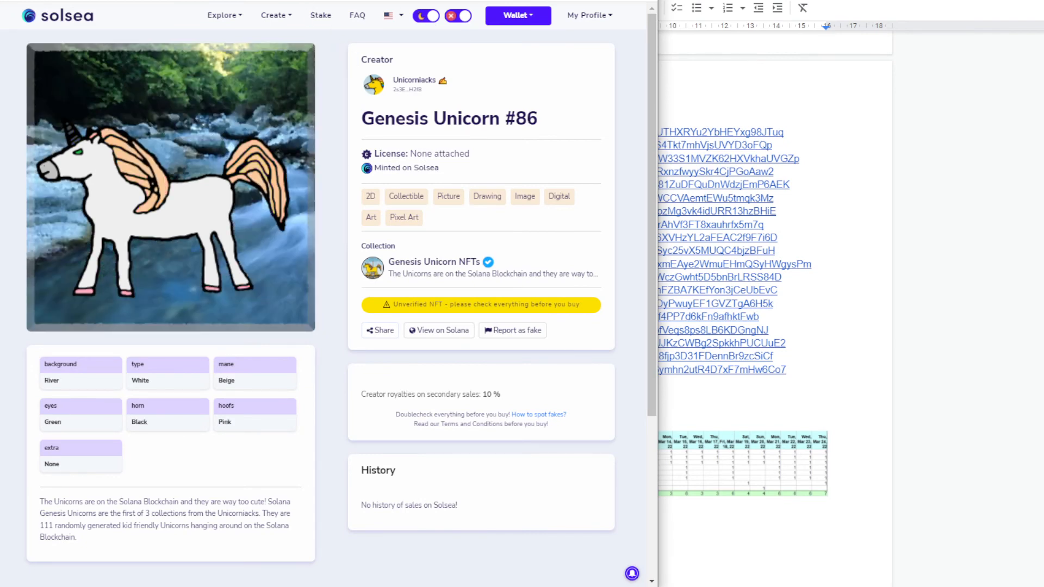
key(alt+Tab)
text(#86)
text(https://solsea.io/nft/HGqj7v5qYMACkLJ7Th3F1qrf2fr5WEkqKPgF7esLsFn6)
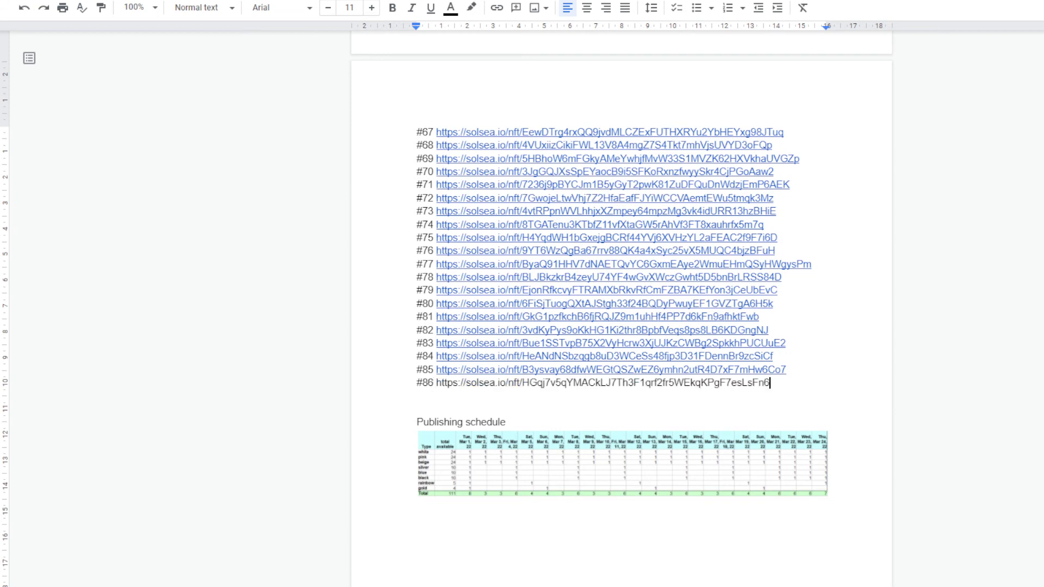
key(Return)
key(alt+Tab)
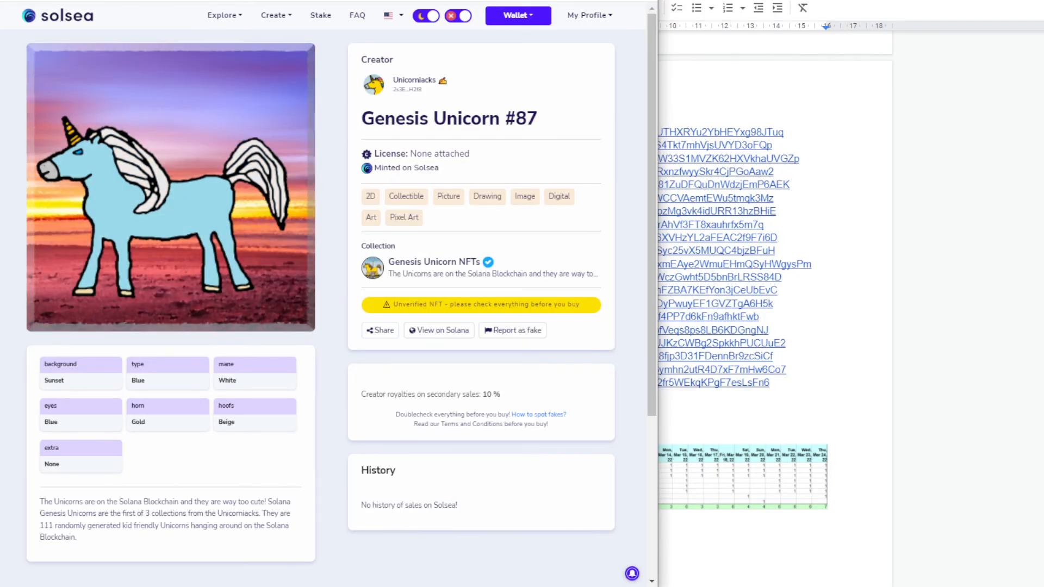
key(alt+Tab)
text(#87)
text(https://solsea.io/nft/3FaSP2SChxKHxvvitxNCwiGmL1vuq81AGKGeQw8B5K8A)
key(Return)
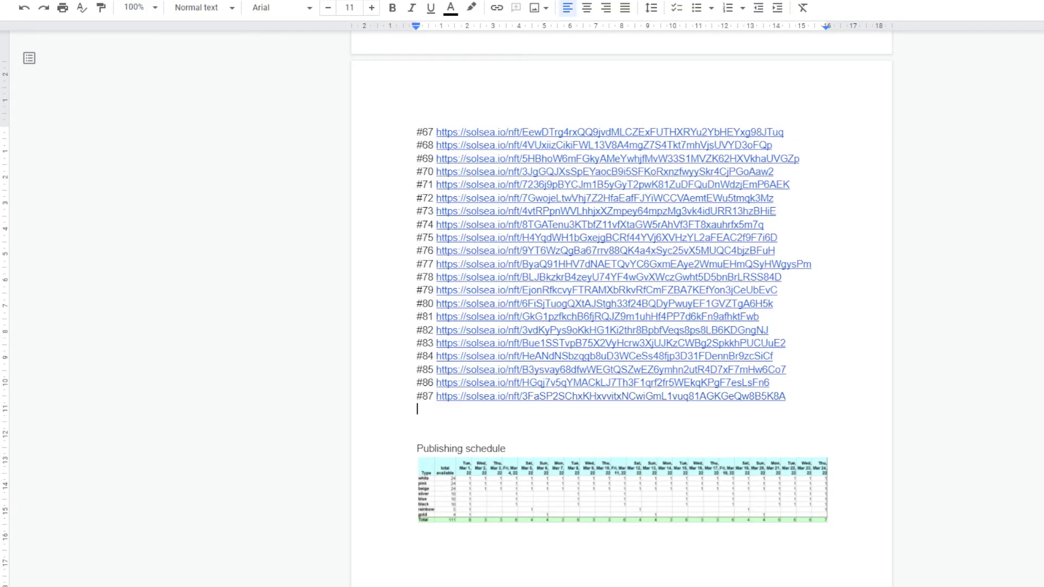
Paste the Genesis Unicorn #88 URL after the #88 entry
text(#88)
key(alt+Tab)
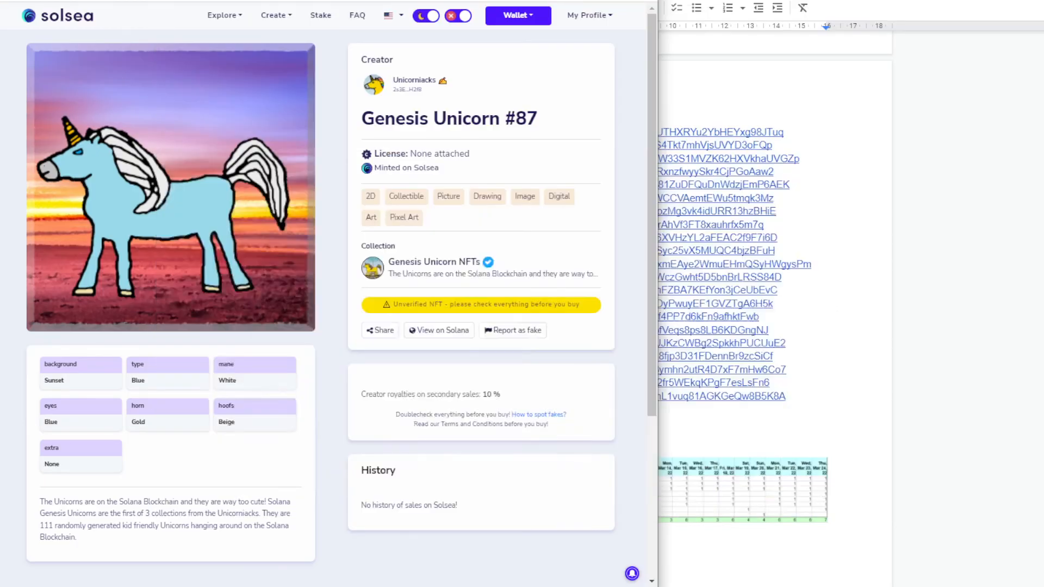
key(ctrl+Tab)
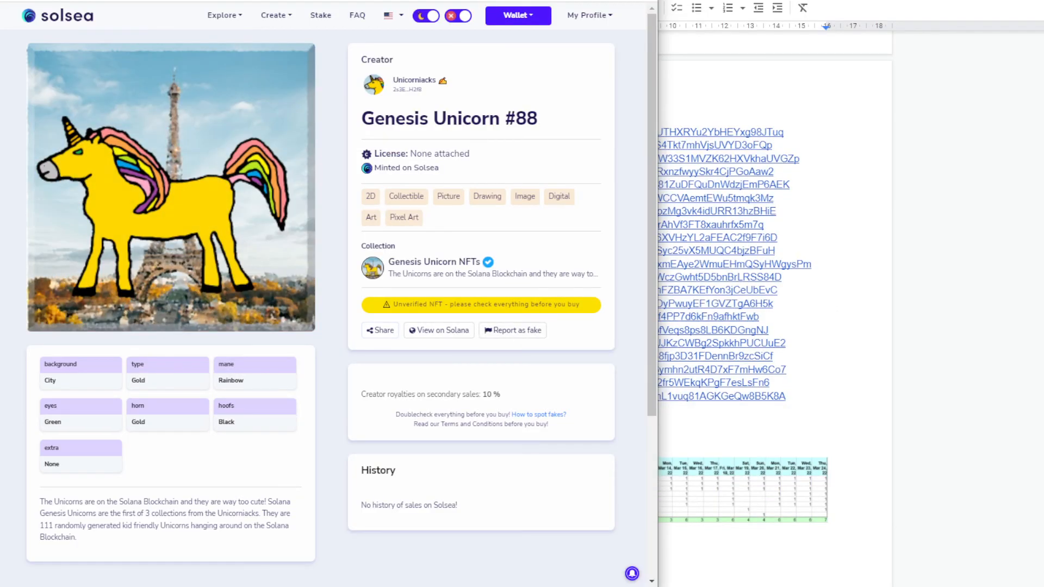
key(alt+Tab)
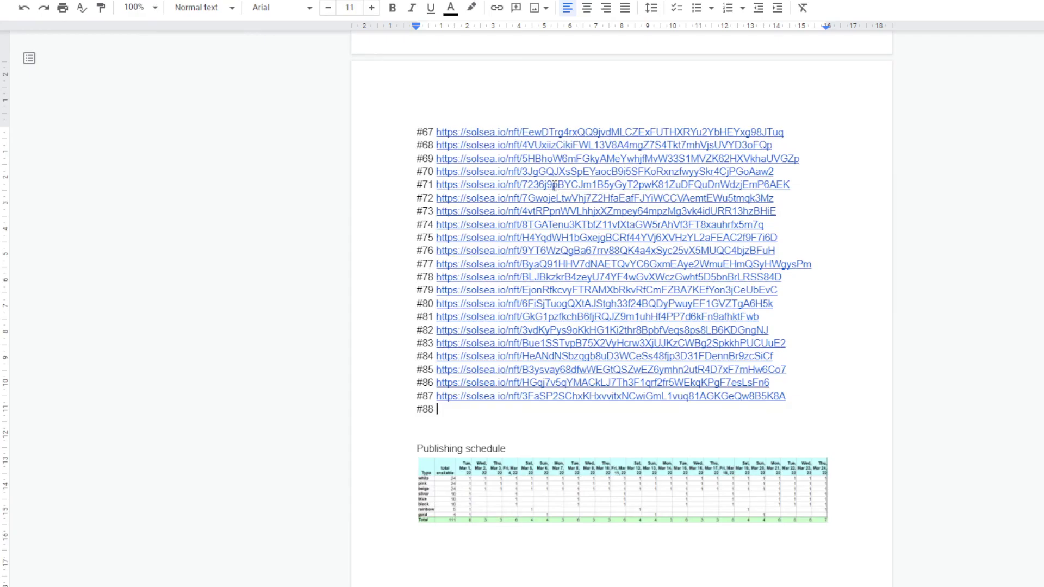
text(https://solsea.io/nft/C2wzsZMiETgXXr2KGuzaoEseuNgGuhM9yztnBY6V6sy5)
key(Return)
Leave #89 without a link and add the #90 Solsea URL below it
text(#89)
key(alt+Tab)
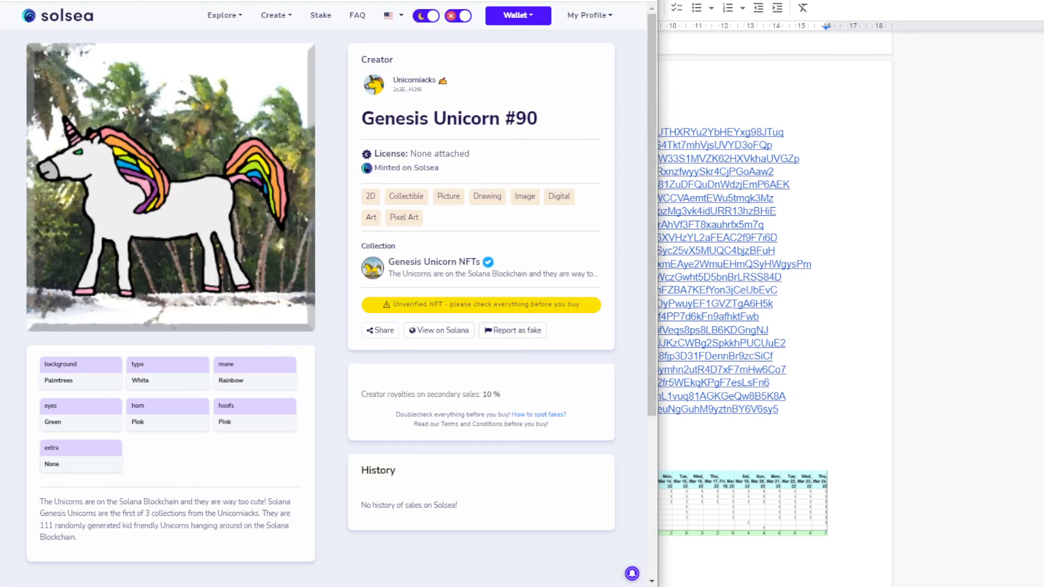
key(alt+Tab)
key(Return)
text(#90)
text(https://solsea.io/nft/4gF4kX6LMpjqjCTWft1LXCrRo5GAu8TME4YQynNXHbne)
key(Return)
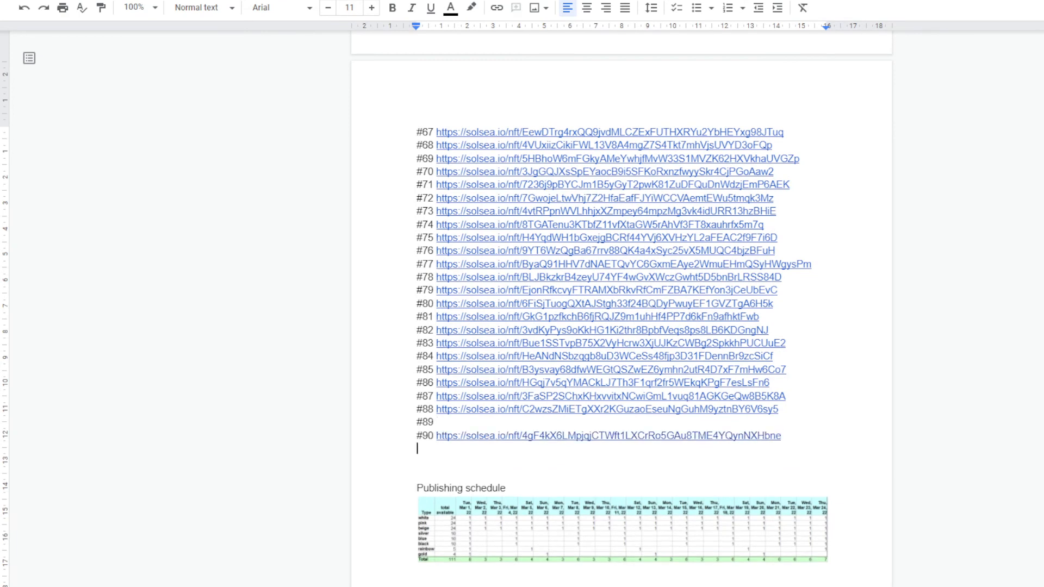
key(alt+Tab)
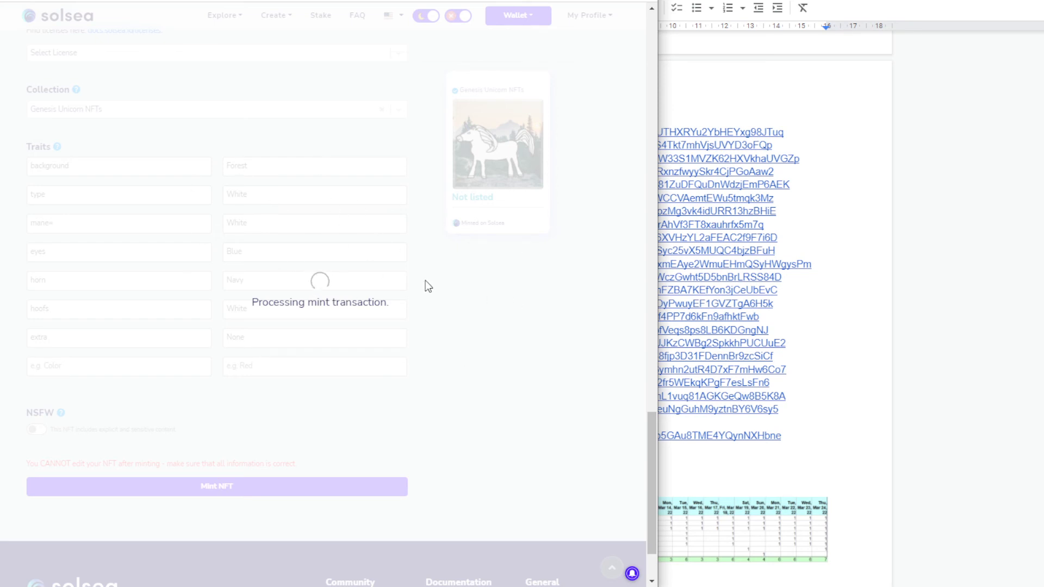
Bring up the newlist.txt trait notes and the collection info notes
mouse_move(685, 586)
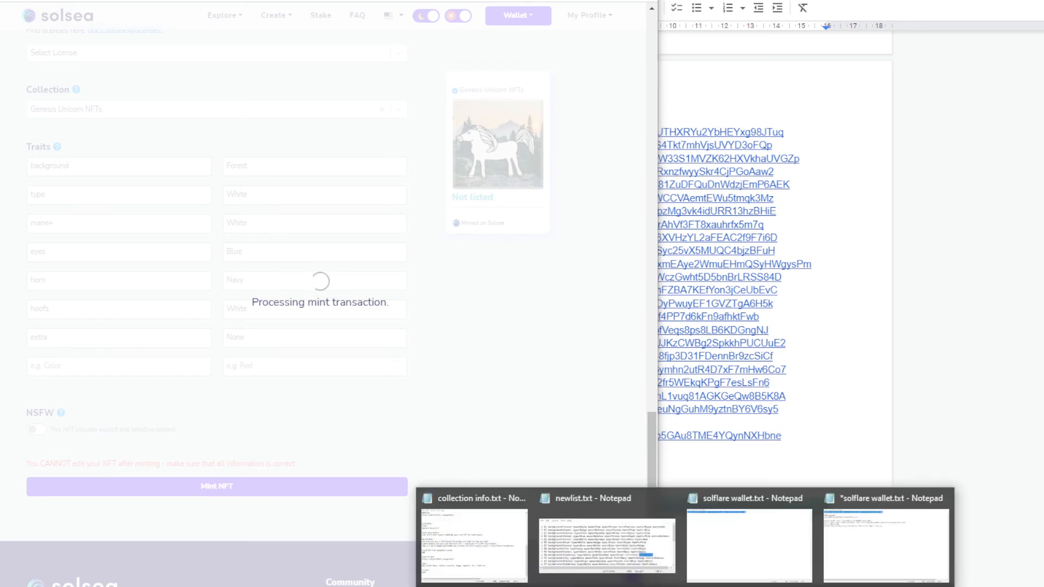
click(643, 557)
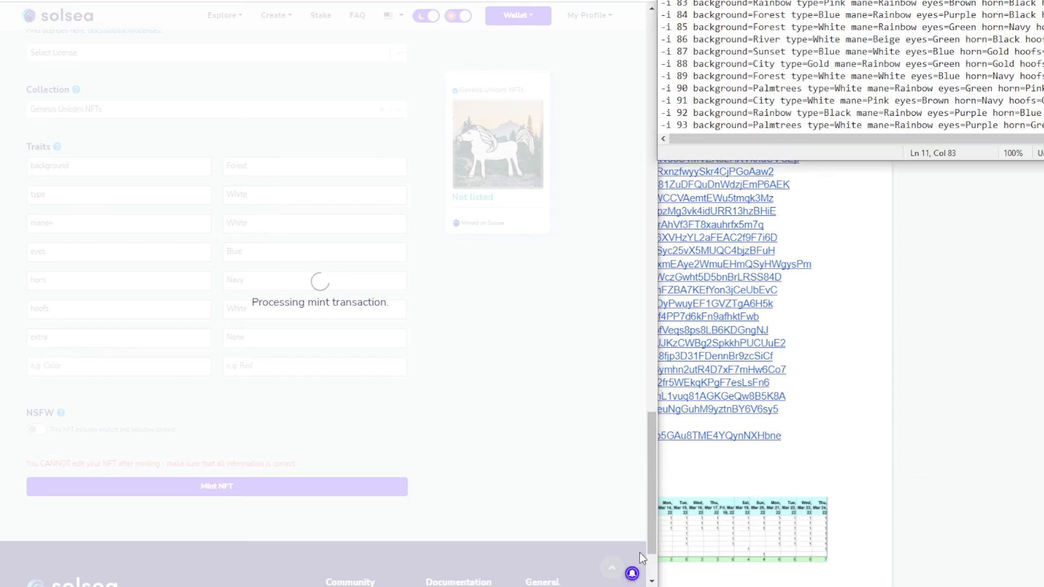
mouse_move(685, 586)
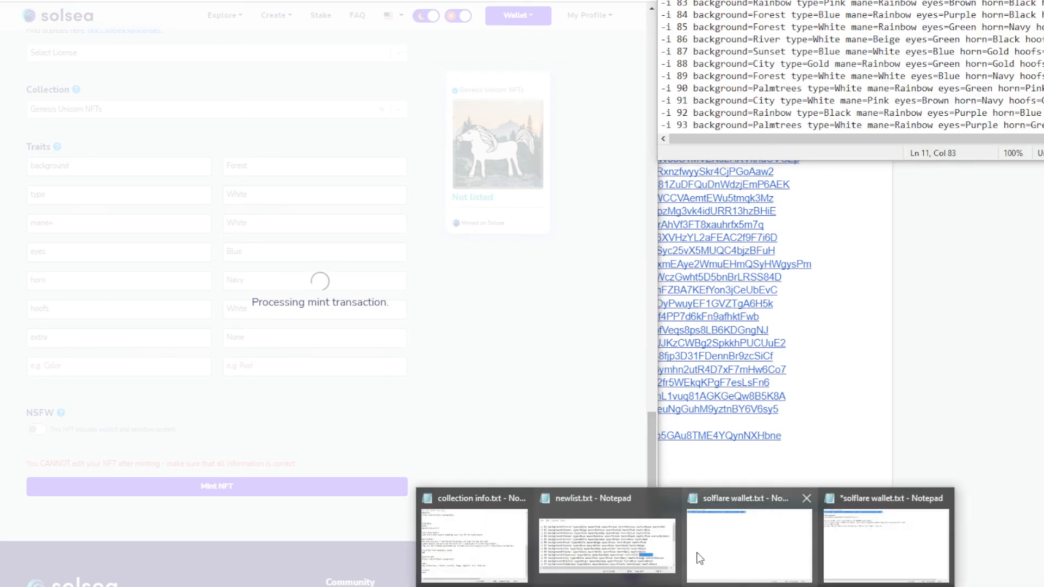
click(480, 559)
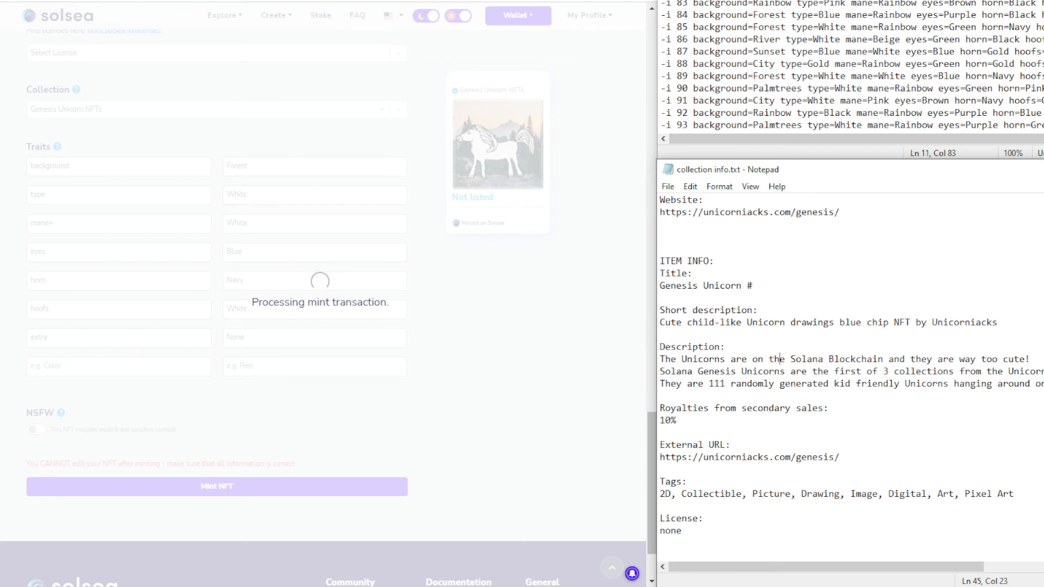
Select the line-90 trait text and bring up the wallet's transaction approval request
click(1011, 66)
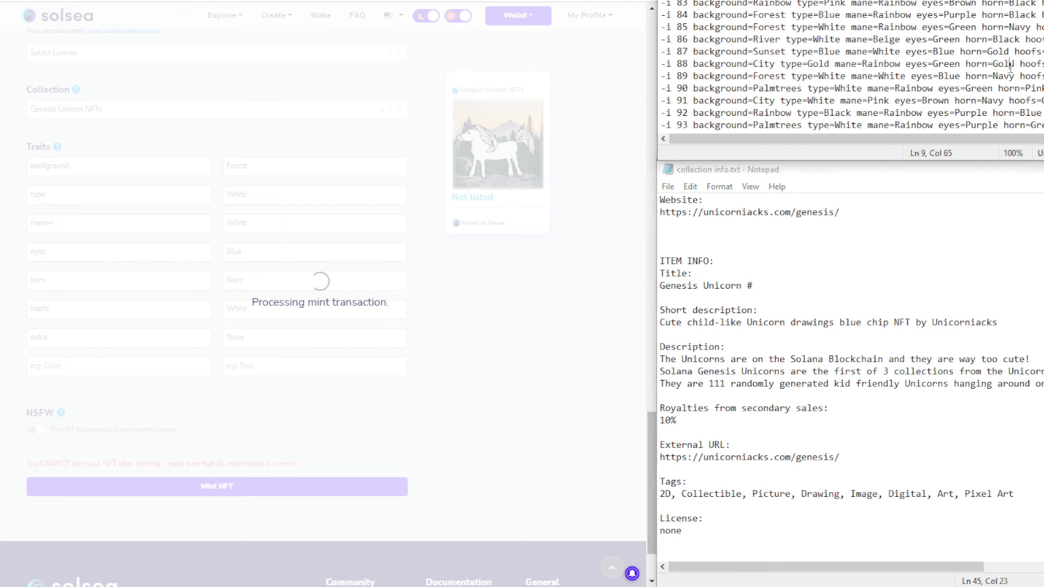
drag(1043, 88, 661, 0)
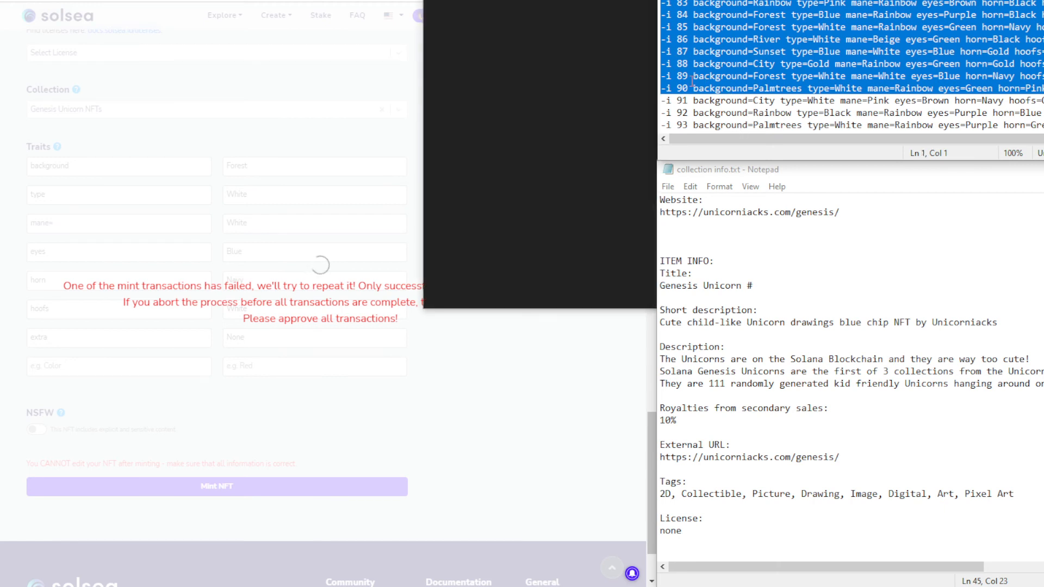
click(599, 285)
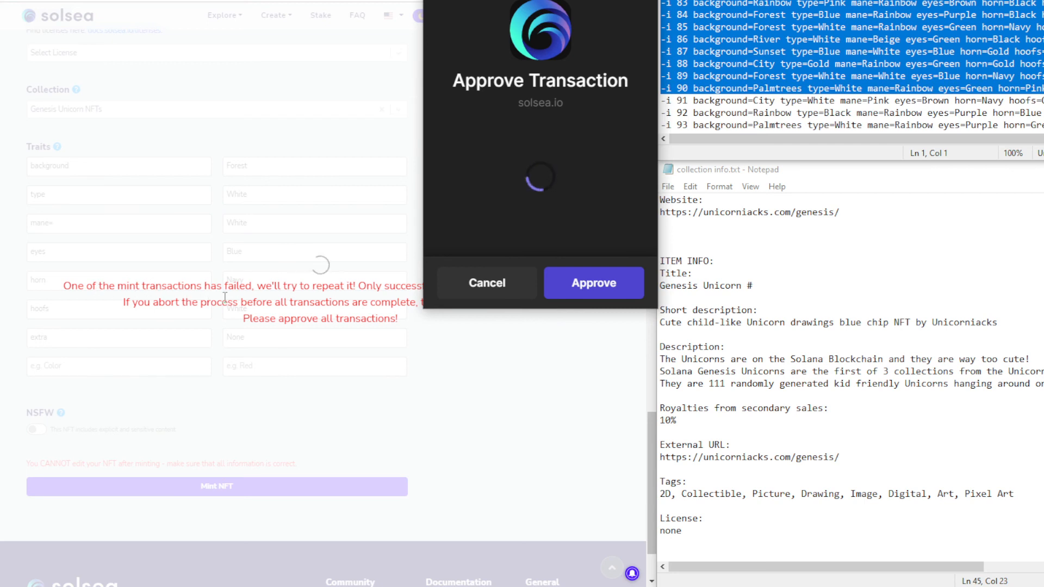
Approve the retried mint in the wallet and wait for the Genesis Unicorn #81 page
click(594, 283)
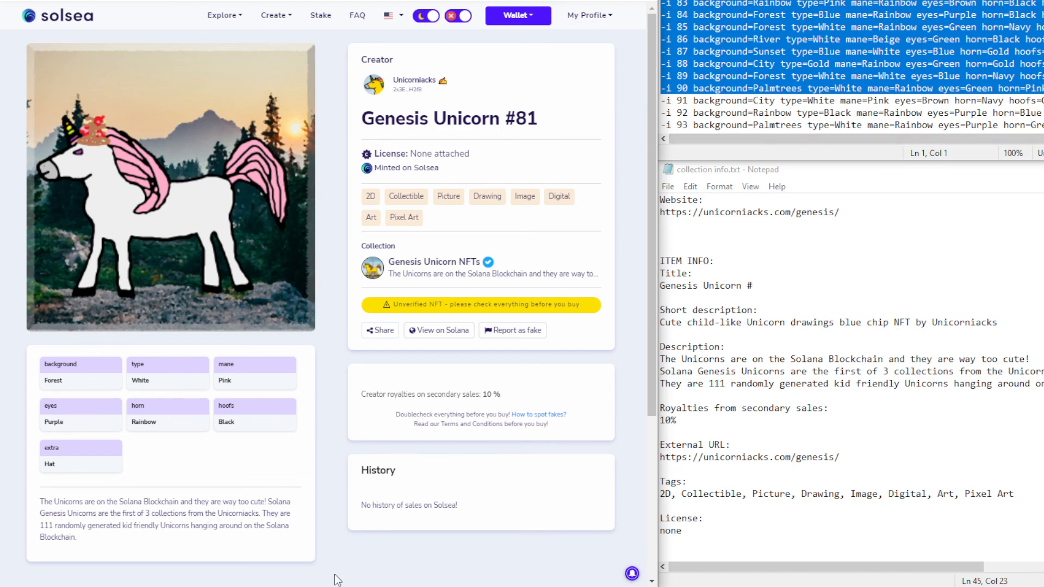
mouse_move(321, 585)
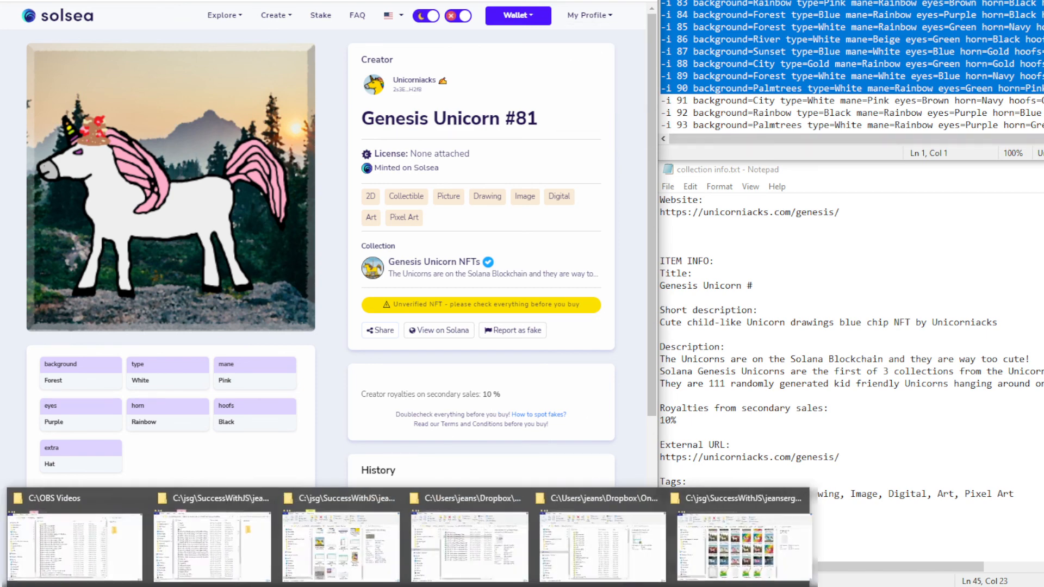
Browse to builds > v8 > generated in the unicorns folder and open bytype.html in Chrome
click(350, 560)
scroll(775, 239, up, 10)
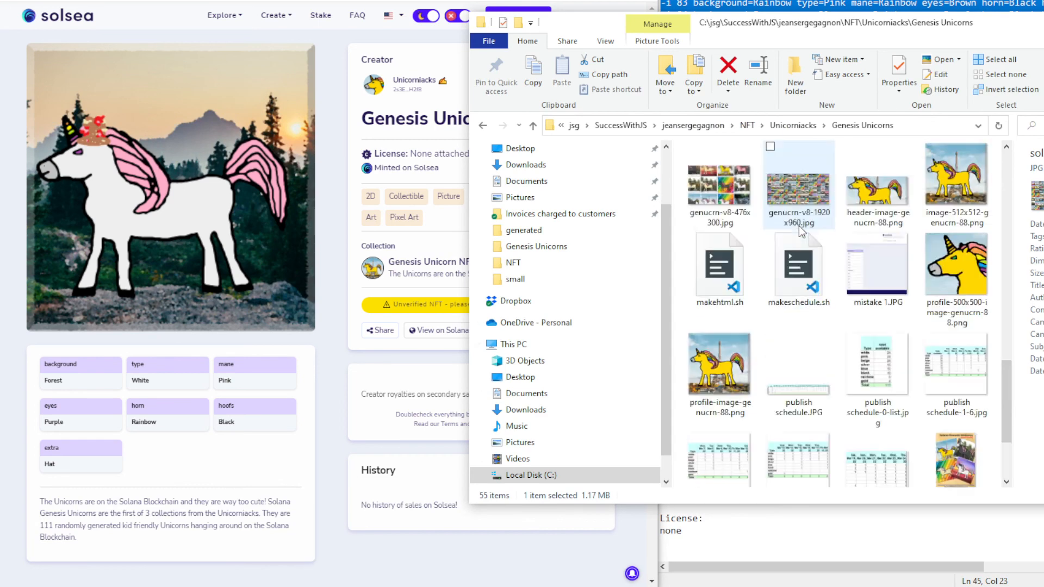
double_click(734, 205)
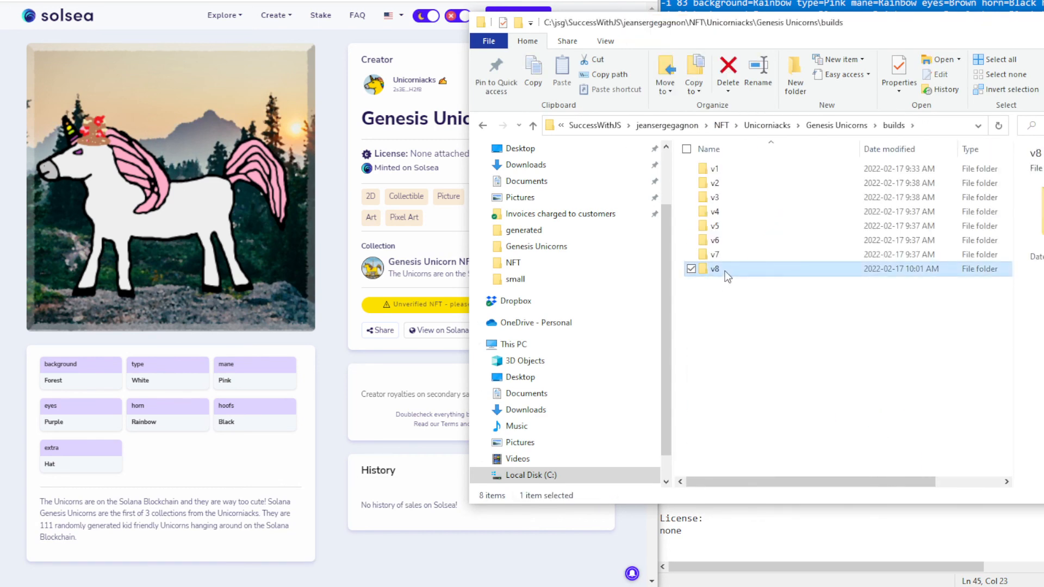
double_click(725, 270)
click(744, 187)
double_click(744, 187)
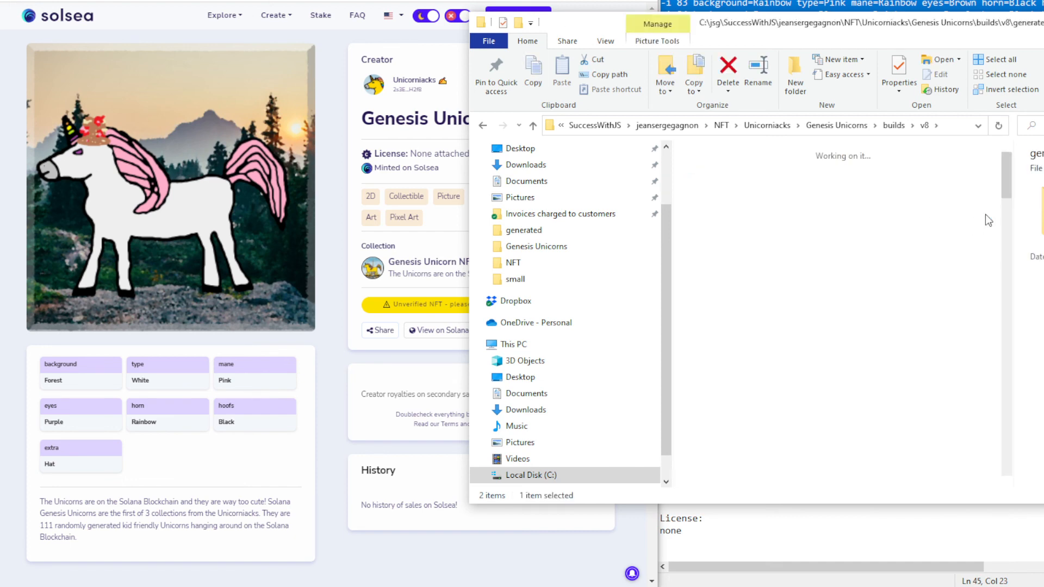
right_click(876, 186)
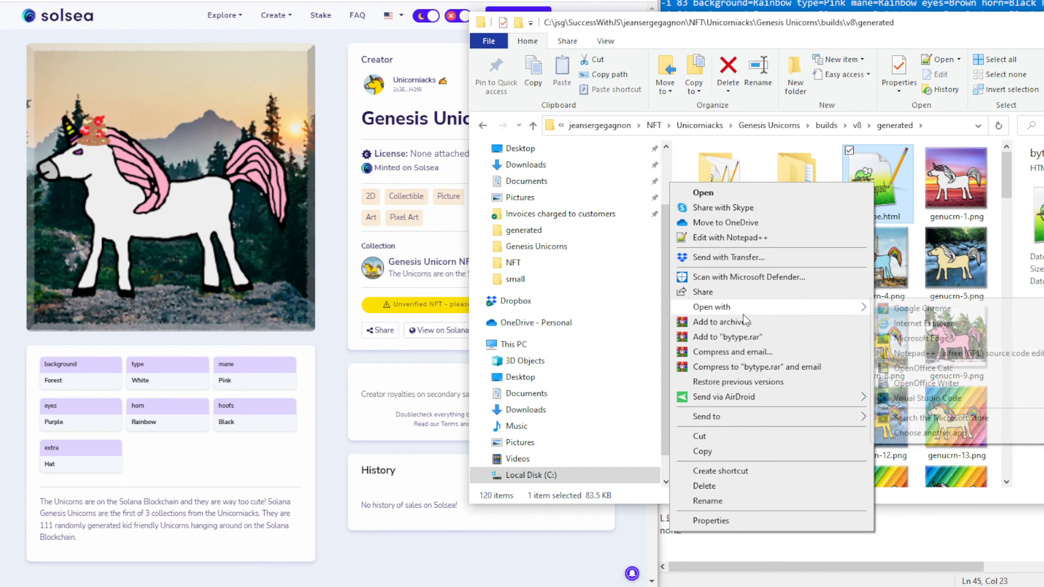
mouse_move(836, 313)
click(909, 308)
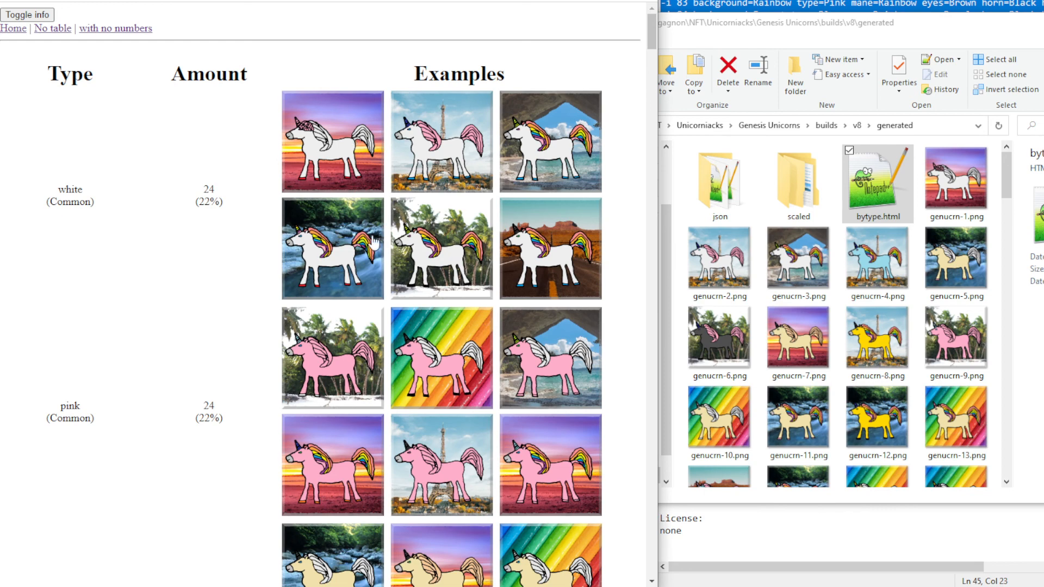
Scroll down the bytype.html rarity report, highlighting trait counts along the way
scroll(515, 235, down, 5)
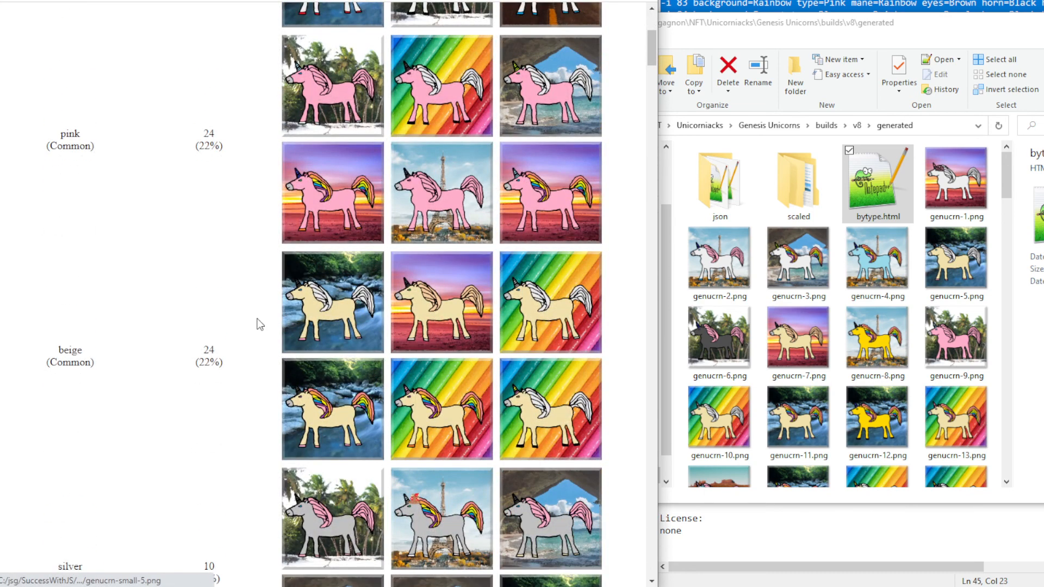
scroll(337, 236, up, 5)
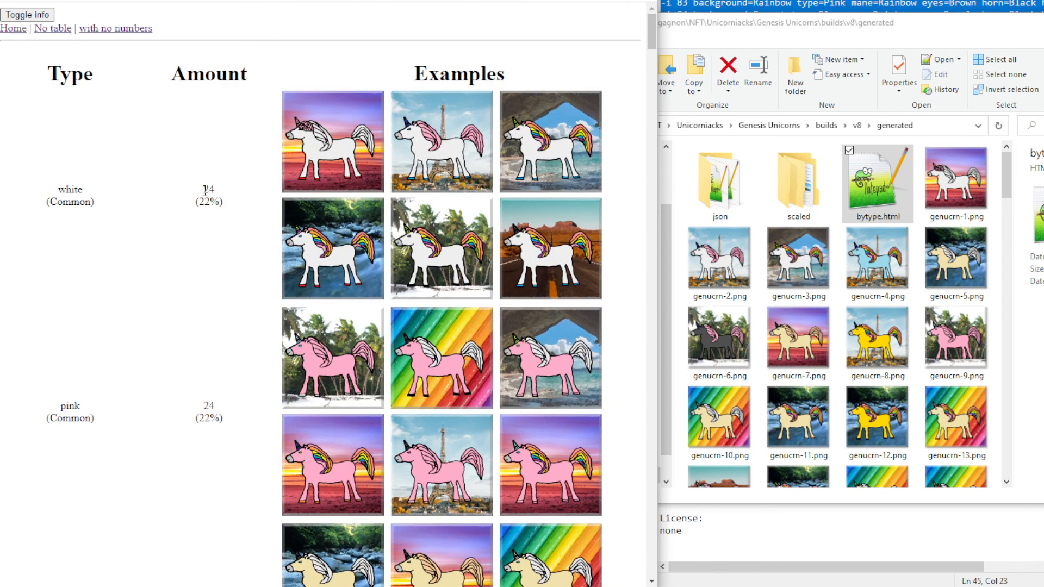
scroll(234, 258, down, 4)
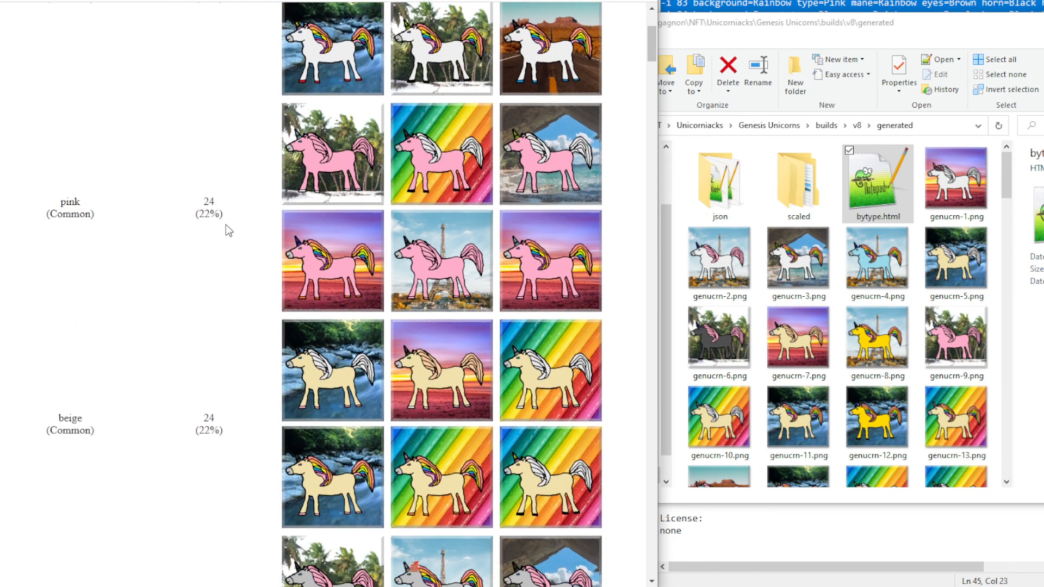
scroll(220, 255, down, 4)
scroll(169, 350, down, 4)
drag(200, 223, 235, 233)
scroll(219, 326, down, 3)
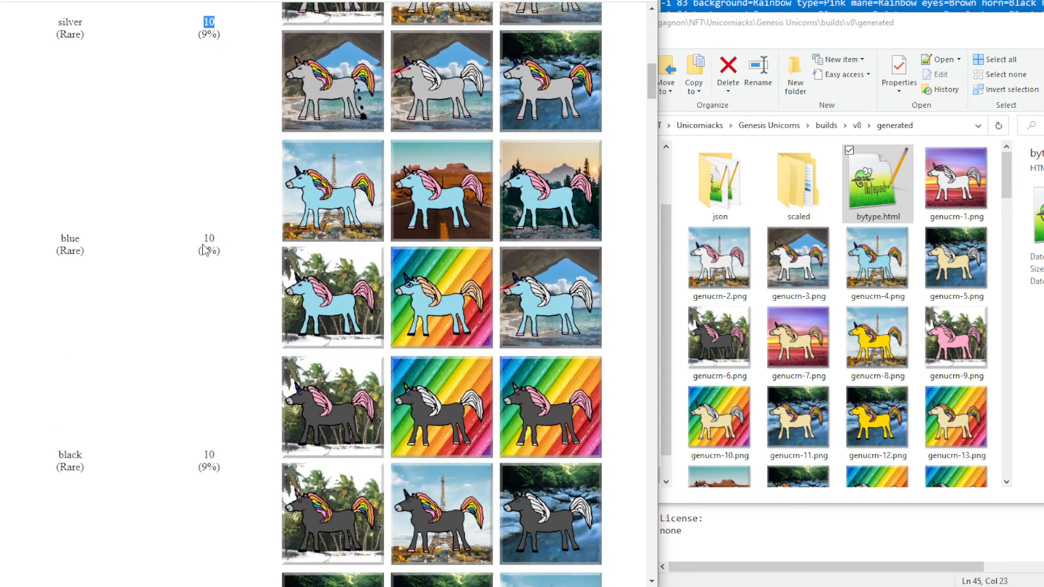
scroll(206, 326, down, 4)
scroll(207, 429, down, 4)
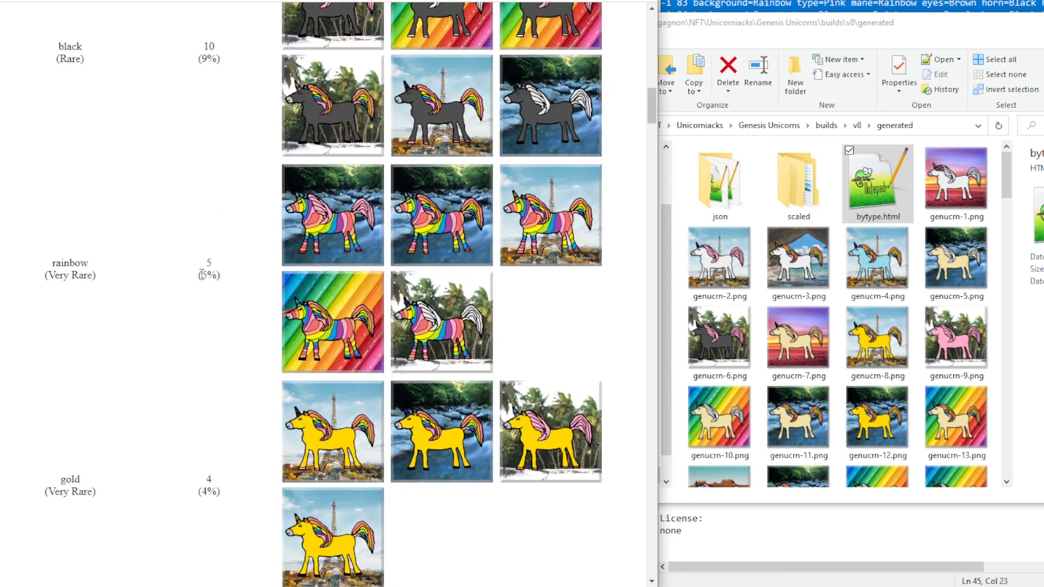
drag(200, 265, 234, 269)
scroll(231, 359, down, 3)
drag(201, 344, 212, 344)
scroll(245, 413, down, 5)
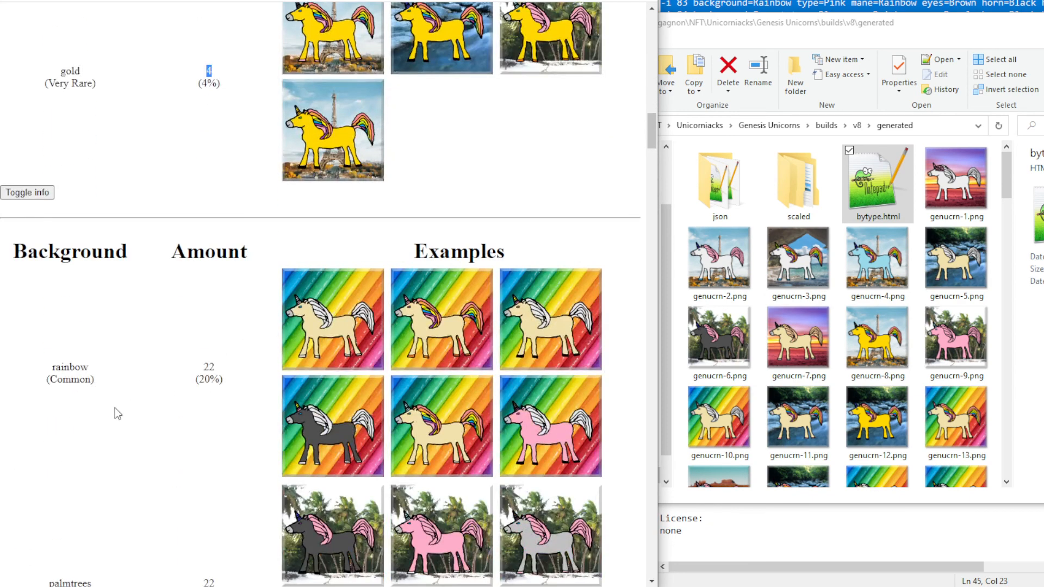
scroll(84, 364, down, 4)
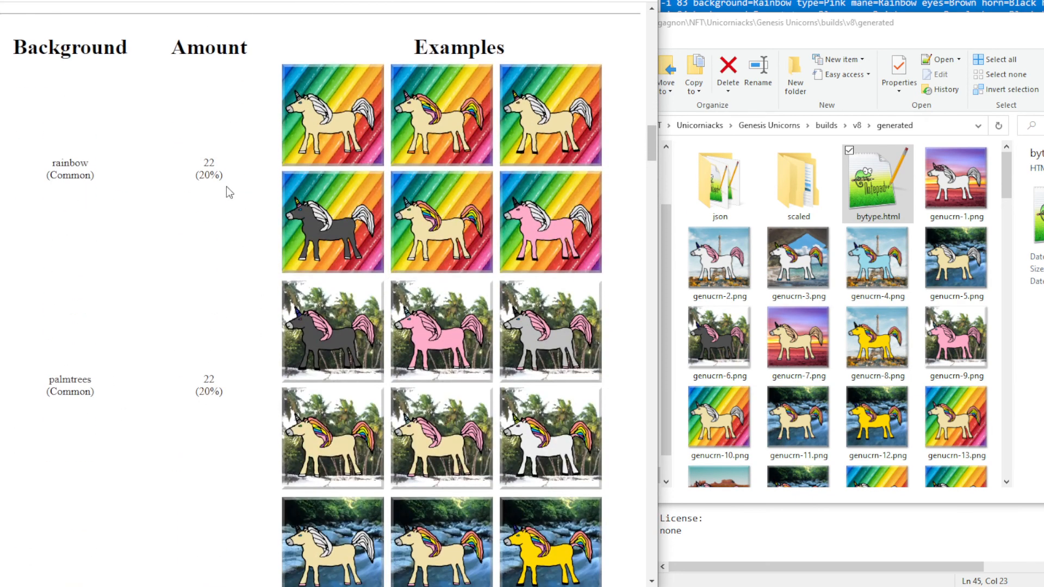
scroll(228, 370, down, 2)
Review the background counts down to the Horn heading and raise the solsea.io approval prompt
drag(197, 243, 222, 266)
scroll(223, 371, down, 2)
scroll(222, 371, down, 1)
scroll(215, 351, down, 2)
drag(202, 335, 233, 363)
scroll(234, 387, down, 4)
scroll(220, 430, down, 4)
scroll(217, 461, down, 4)
click(205, 369)
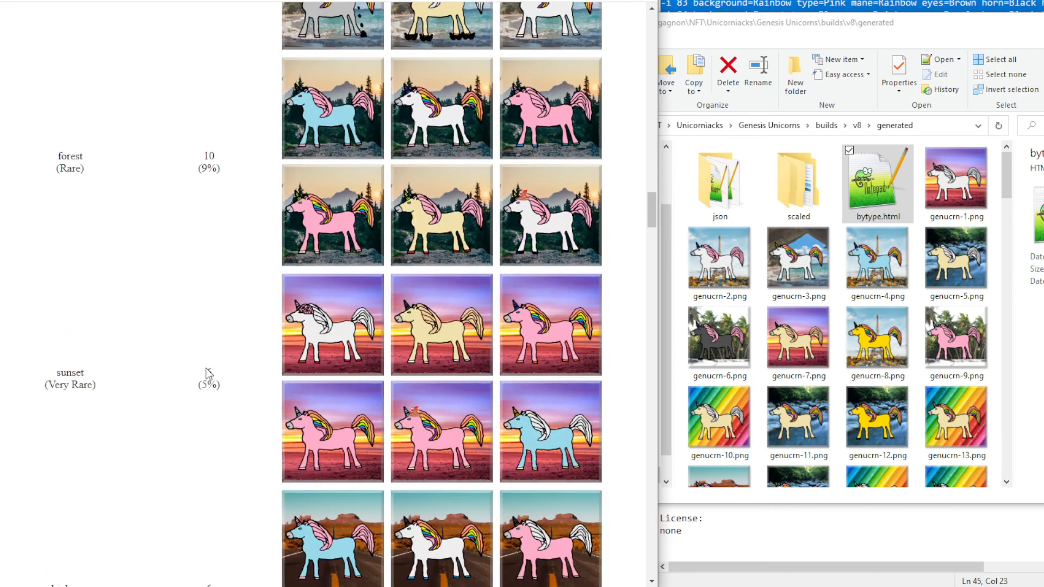
scroll(213, 468, down, 5)
drag(205, 317, 230, 333)
scroll(237, 429, down, 6)
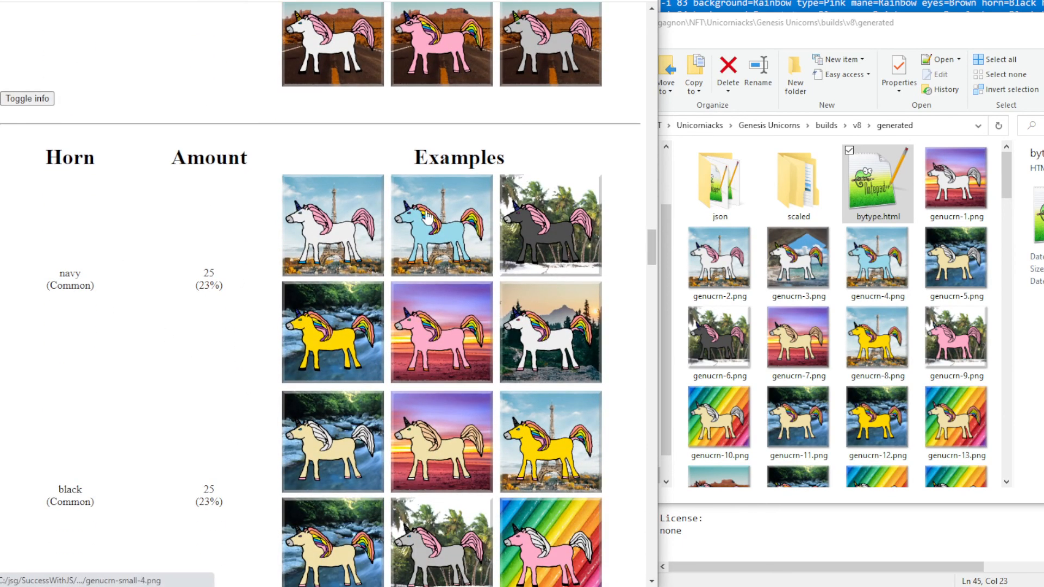
double_click(66, 158)
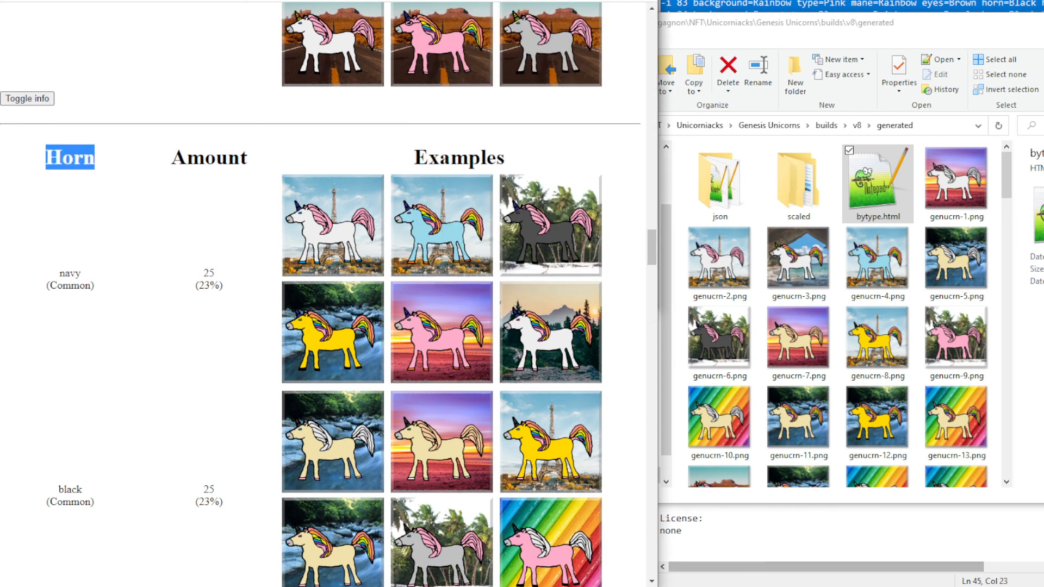
click(788, 583)
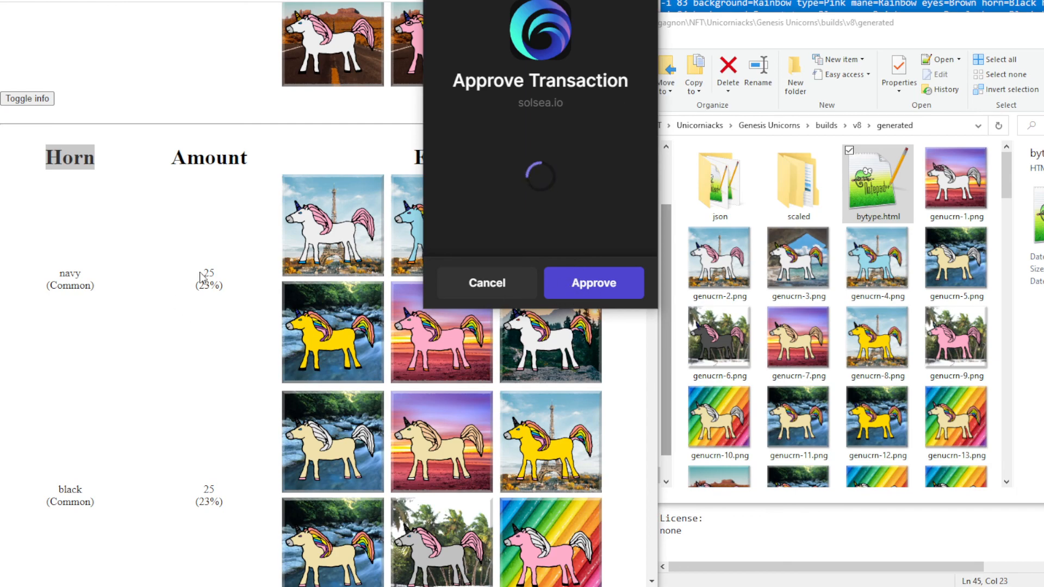
Scroll to the horn counts and select the gold horn amount, 5
scroll(136, 306, down, 1)
scroll(136, 306, down, 14)
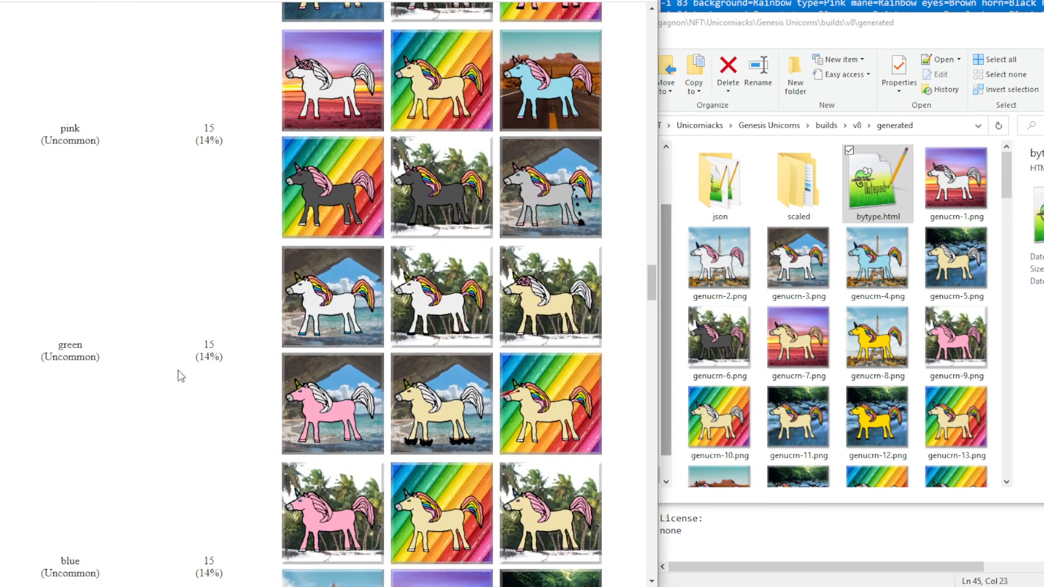
scroll(195, 353, down, 10)
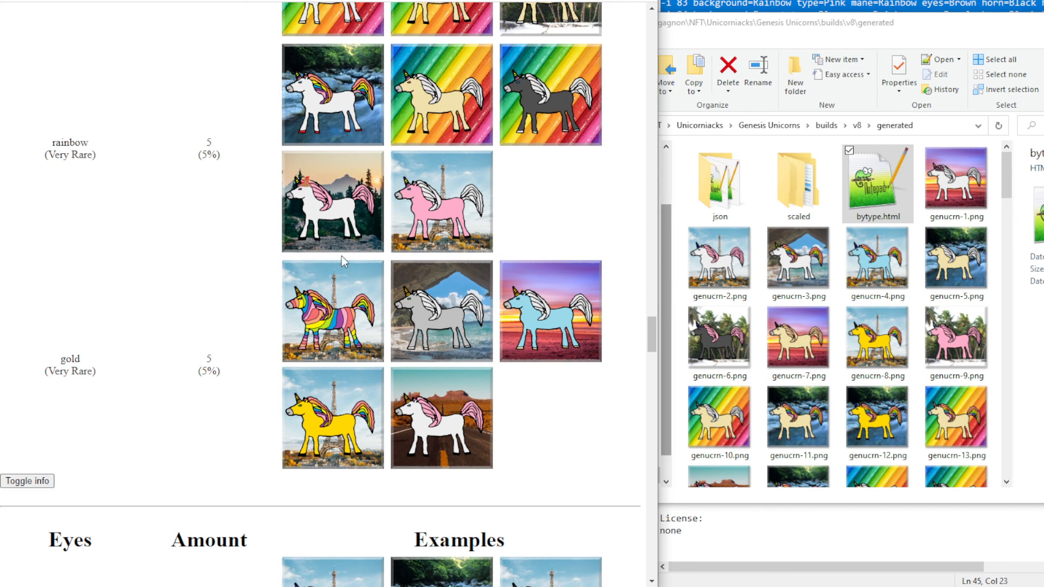
double_click(67, 360)
double_click(209, 359)
scroll(235, 407, up, 7)
scroll(235, 406, up, 20)
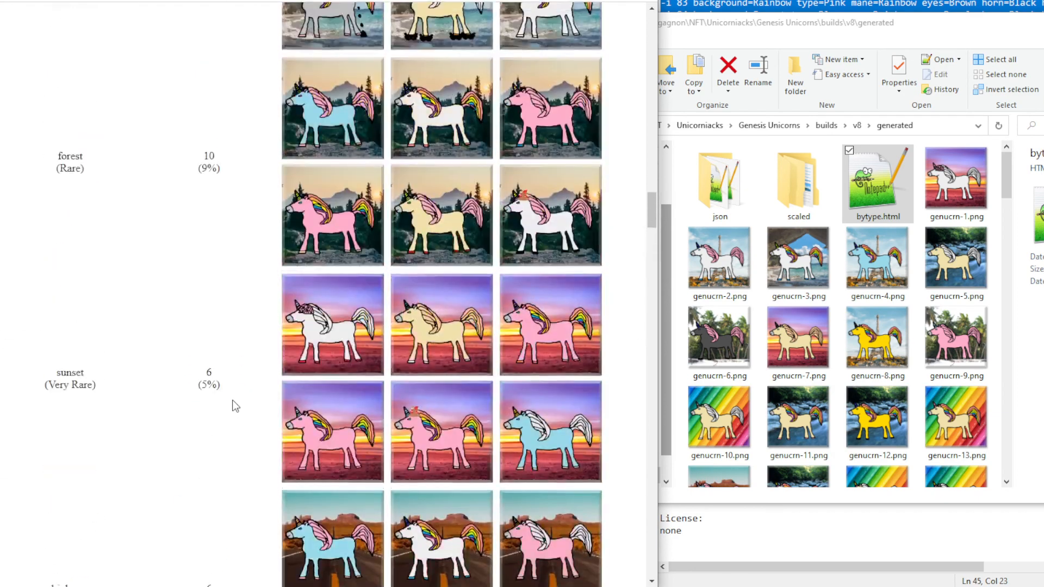
scroll(235, 406, up, 10)
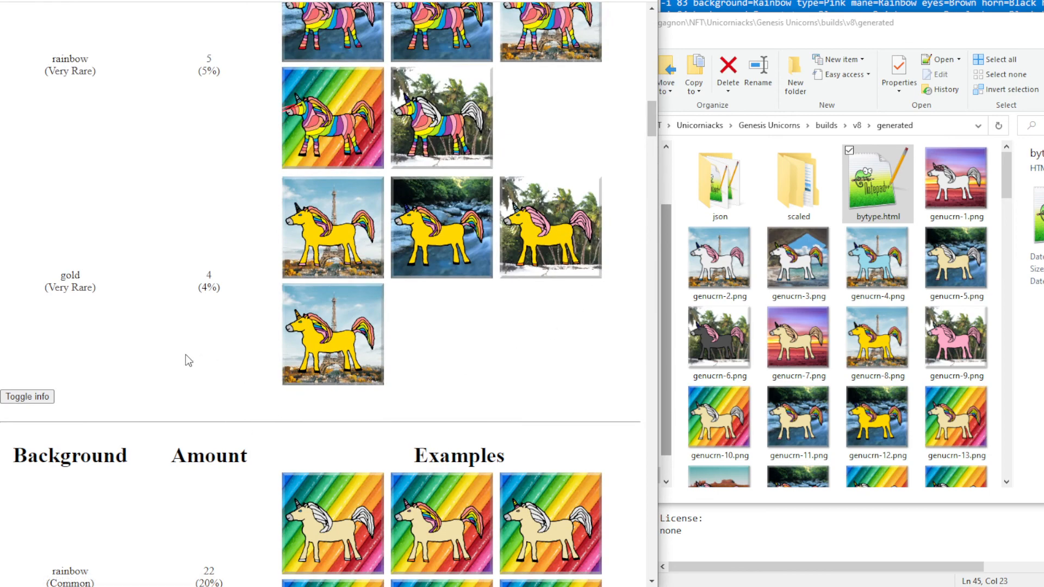
Scroll down through the Eyes and Hoofs counts to the Extra traits section
scroll(185, 356, down, 20)
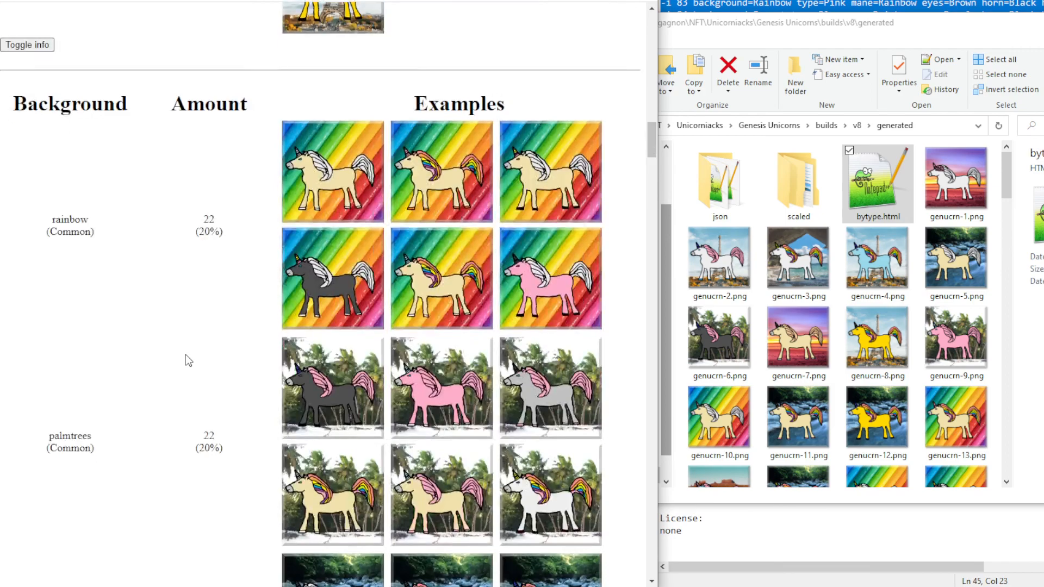
scroll(175, 362, down, 20)
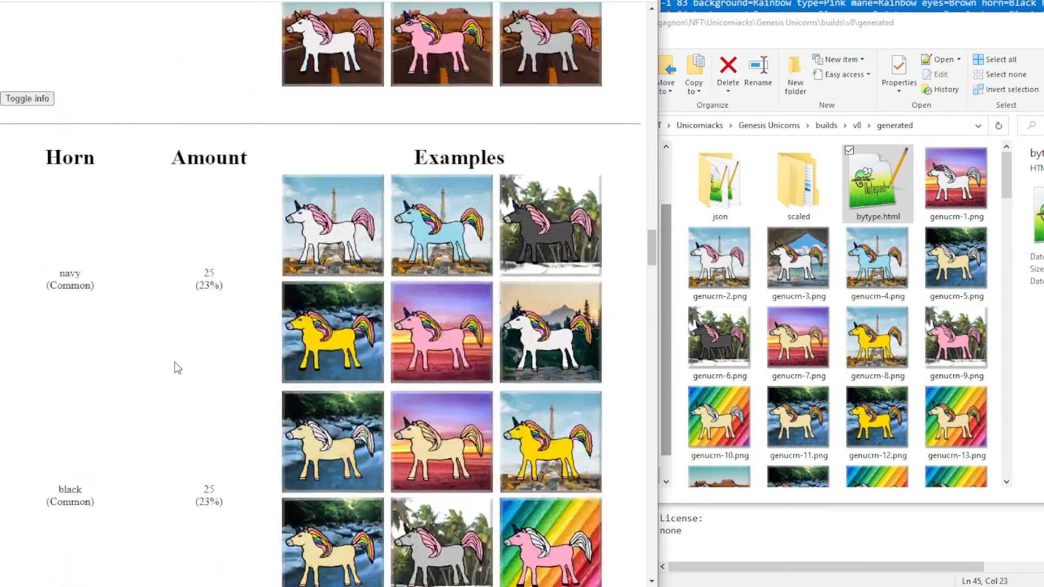
scroll(174, 362, down, 20)
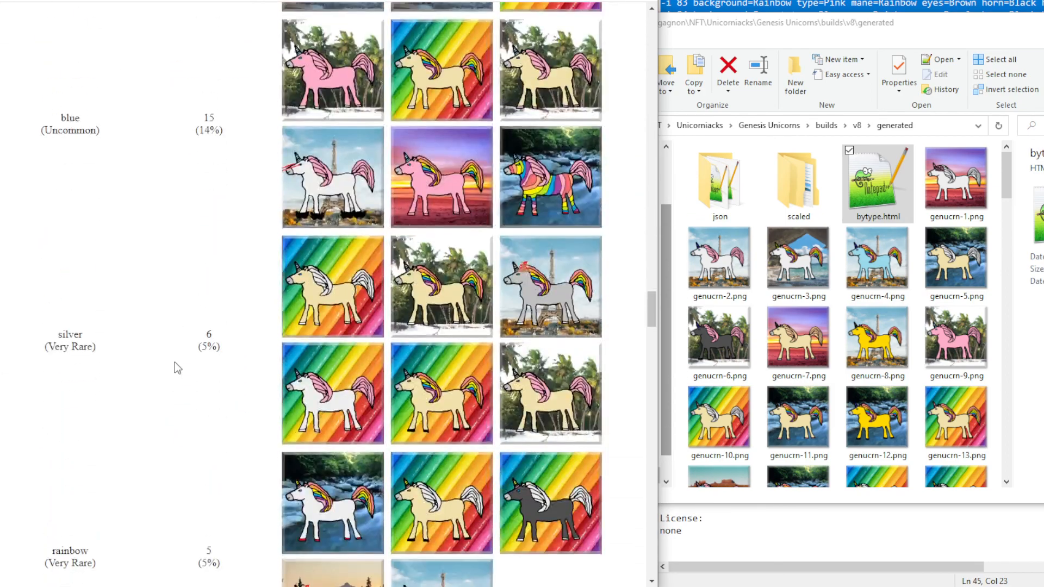
scroll(197, 431, down, 6)
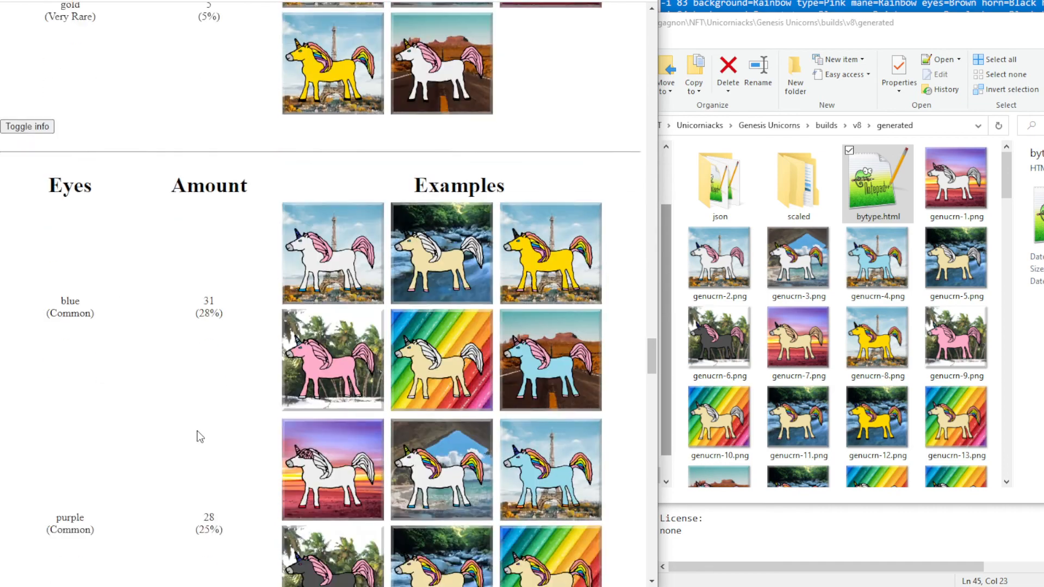
scroll(206, 402, down, 15)
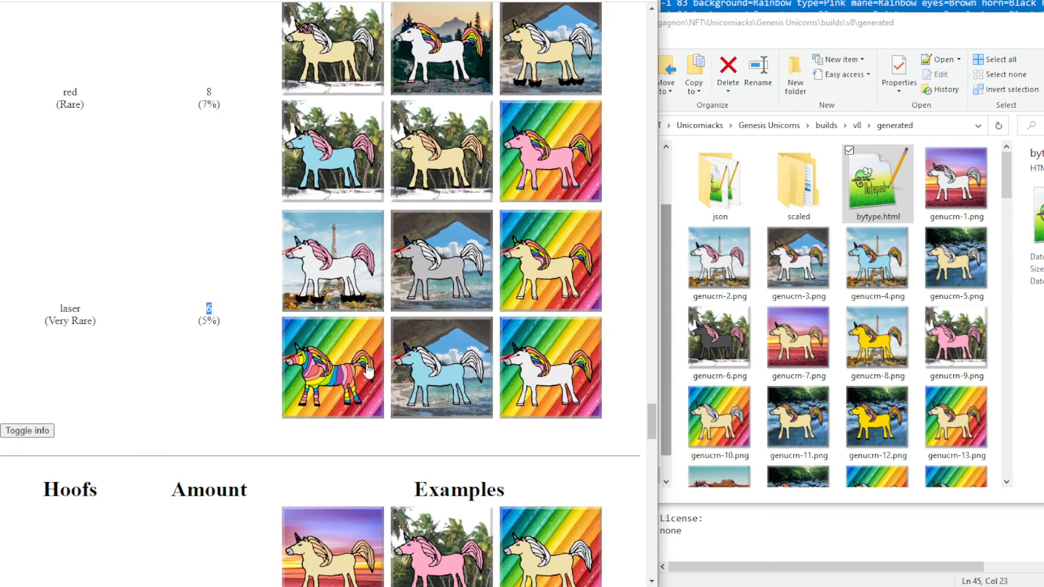
scroll(168, 430, down, 5)
scroll(172, 435, down, 5)
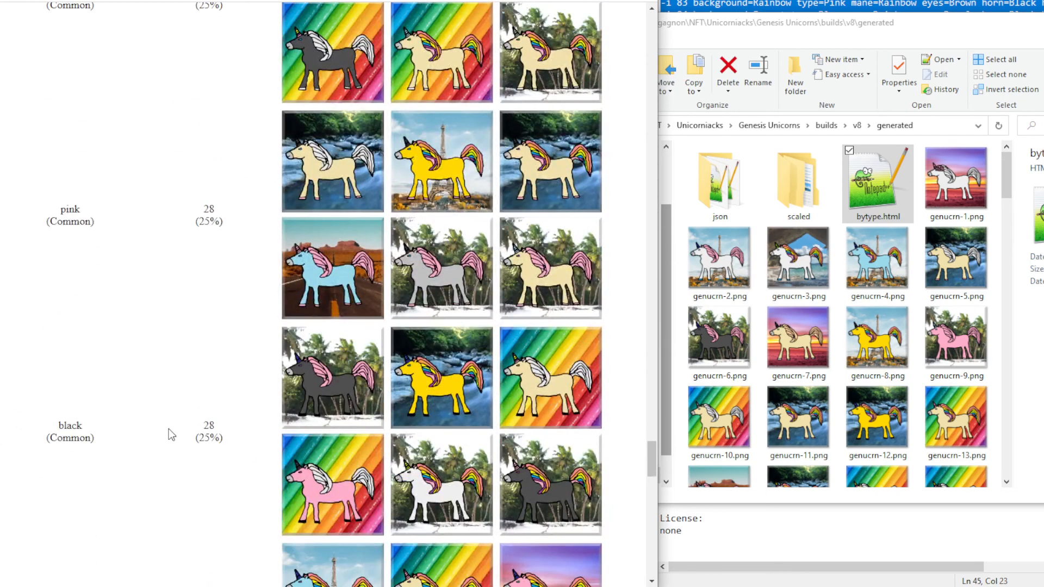
scroll(161, 346, up, 5)
scroll(157, 350, down, 20)
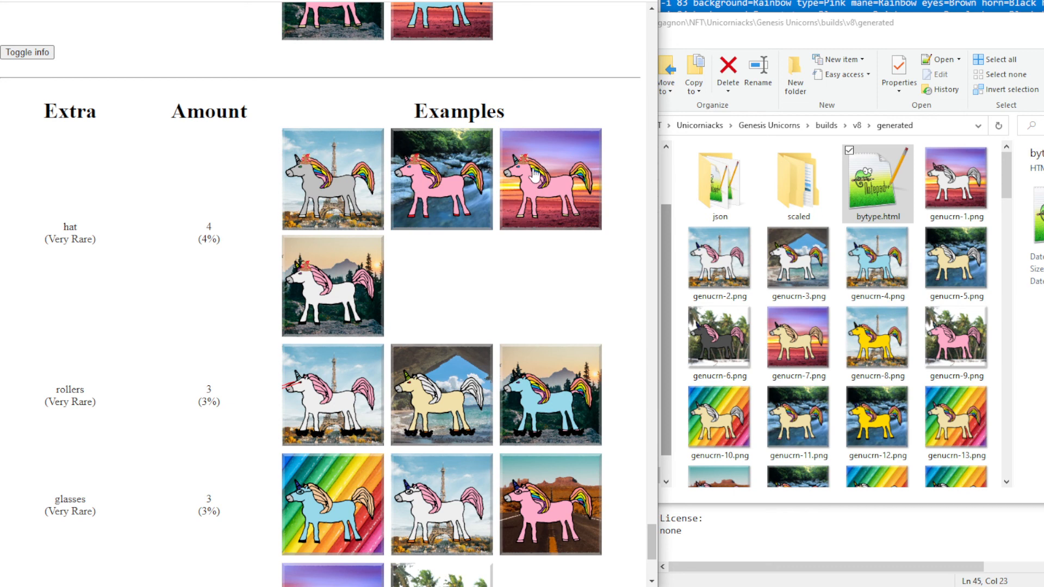
Scroll through the Extra trait rows: hat, rollers, glasses, openbrain and poop
scroll(268, 334, down, 3)
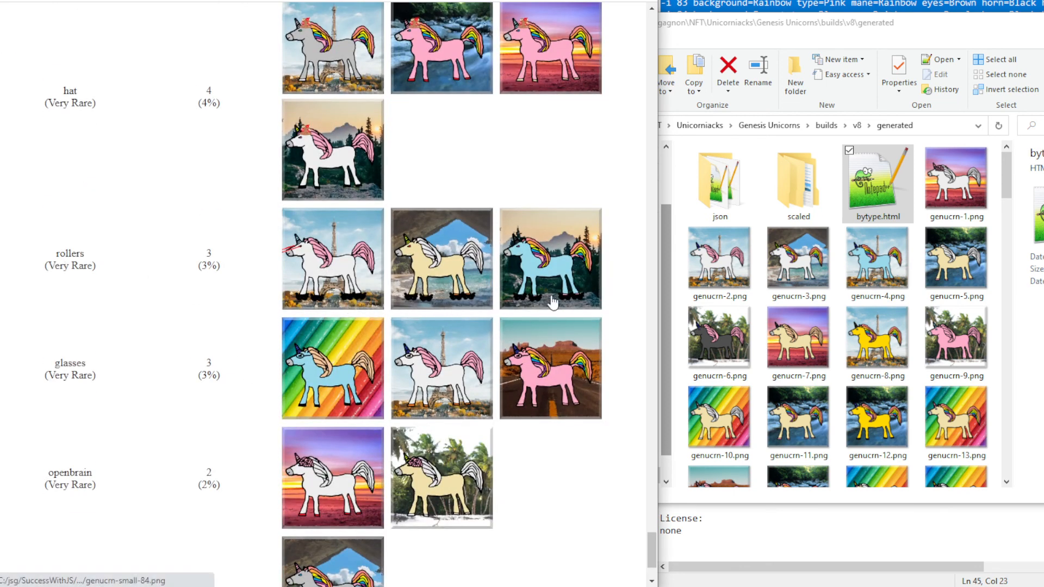
scroll(263, 383, down, 3)
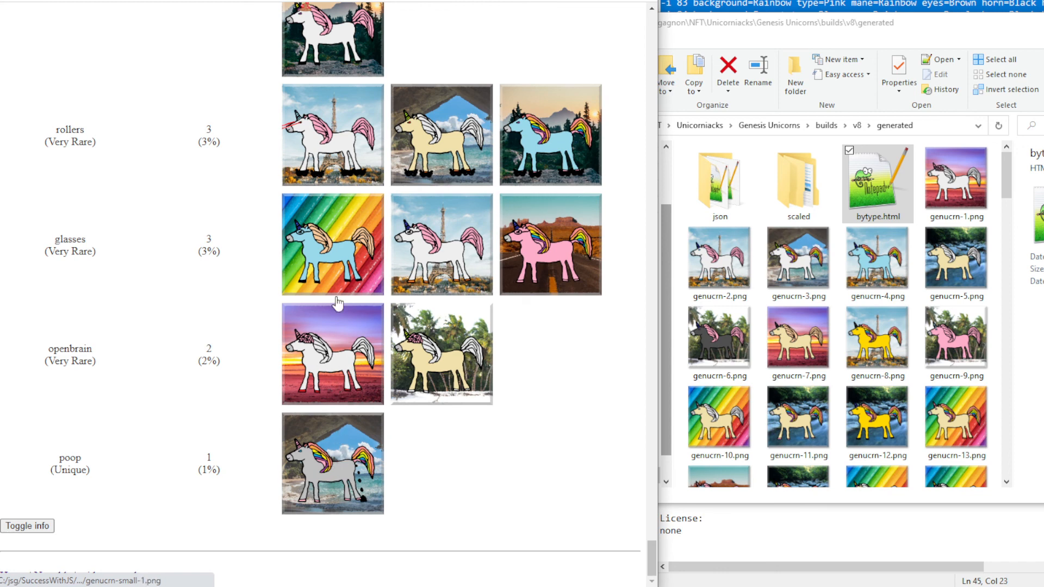
scroll(337, 302, up, 1)
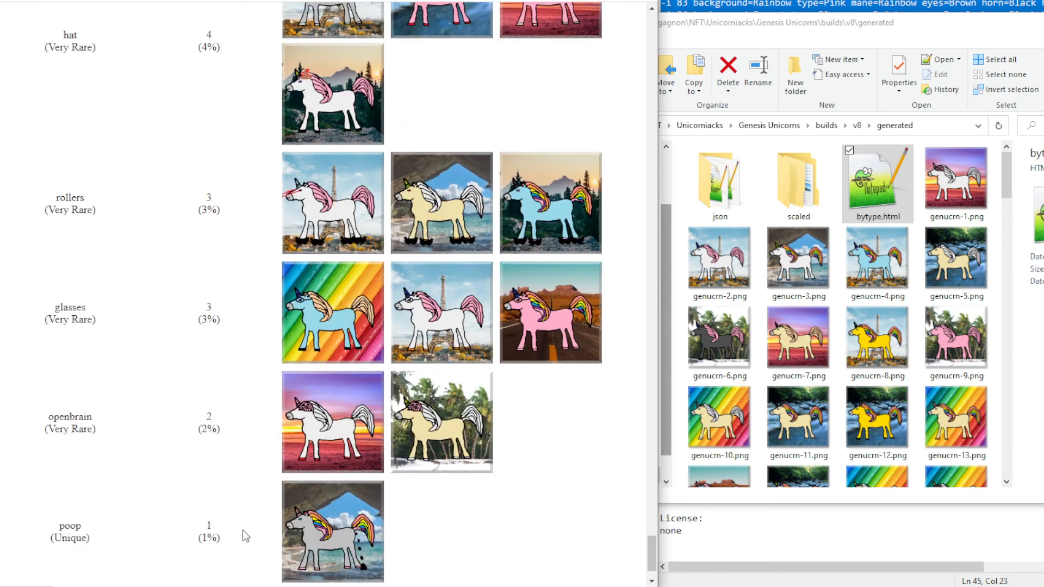
scroll(271, 389, up, 2)
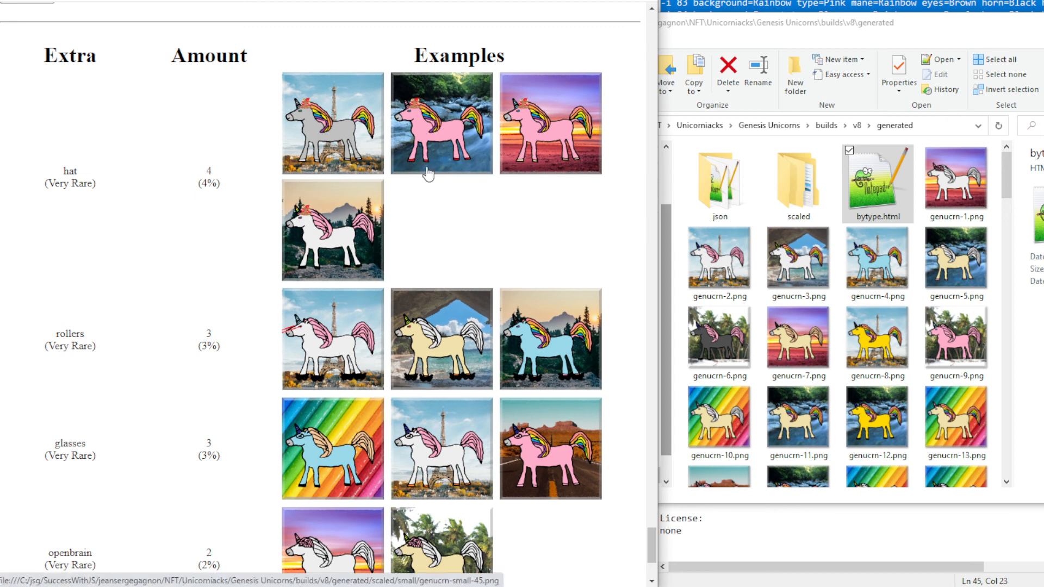
scroll(352, 309, down, 1)
scroll(352, 309, down, 2)
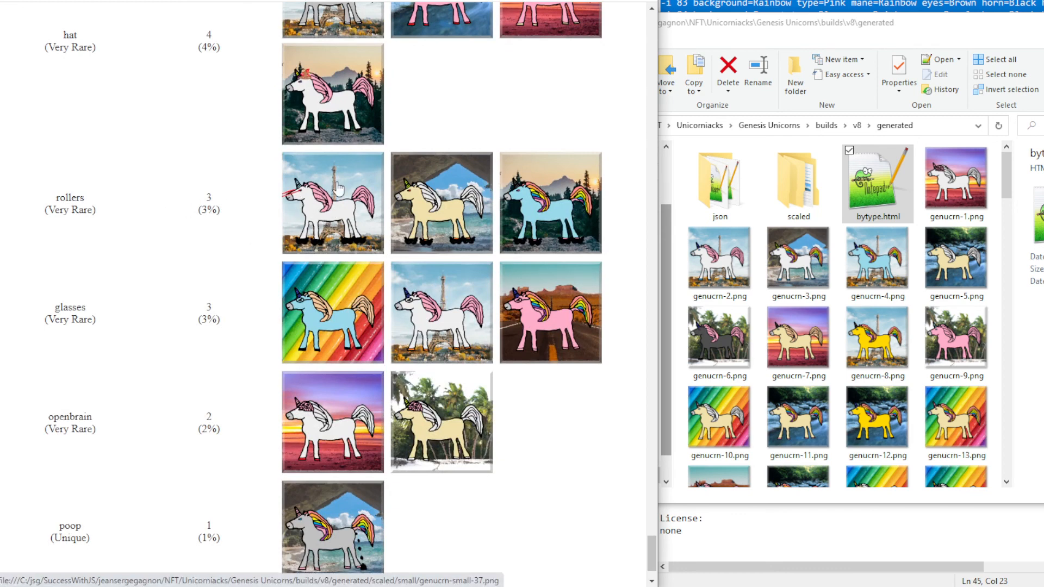
scroll(543, 386, down, 2)
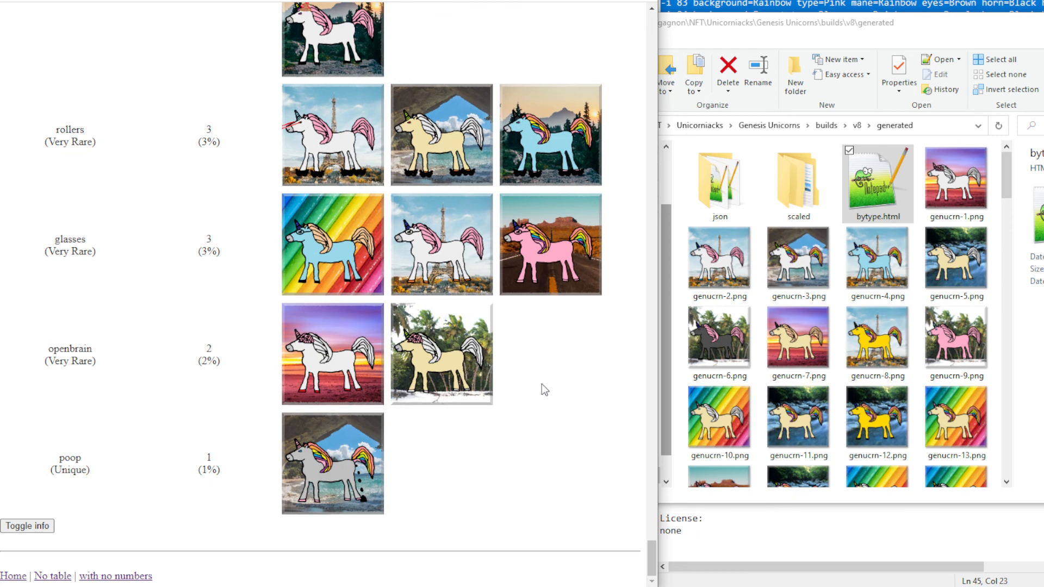
scroll(541, 384, up, 3)
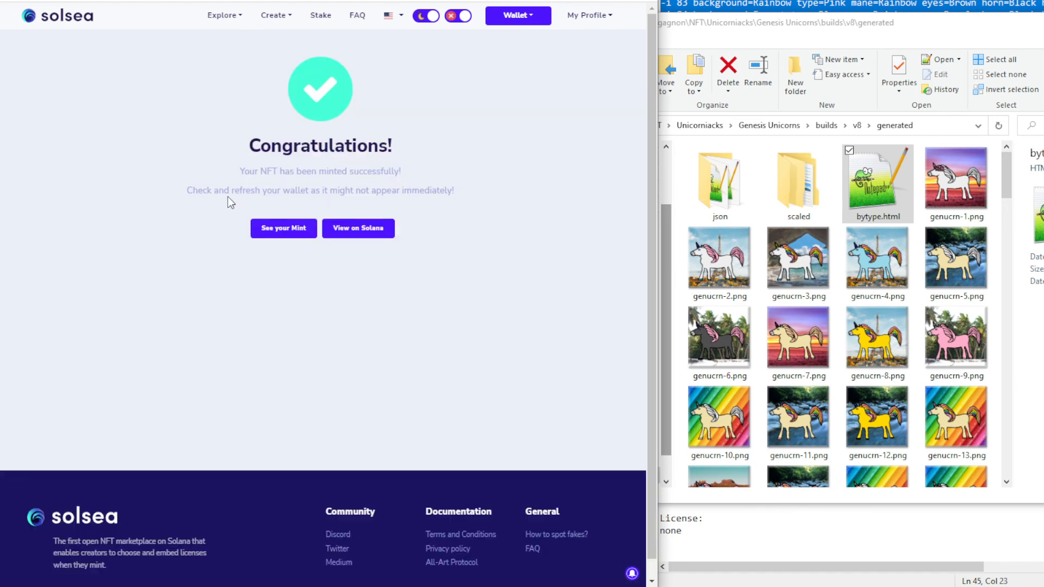
Open the newly minted Genesis Unicorn #89 page via See your Mint, then go to the Google Docs list
click(282, 233)
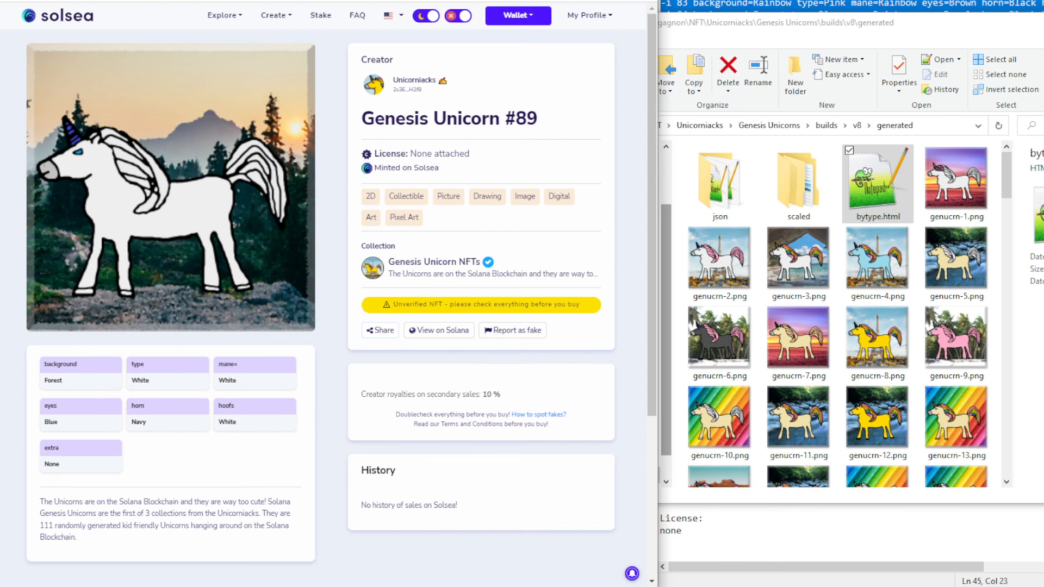
click(315, 552)
Paste the #89 mint URL after its number in the Docs list, then return to the widened Solsea page
click(467, 424)
text(https://solsea.io/nft/3R6bRe5Q8sabjivMsJgFVnTm6xT9EFGVubr6Phx7smED)
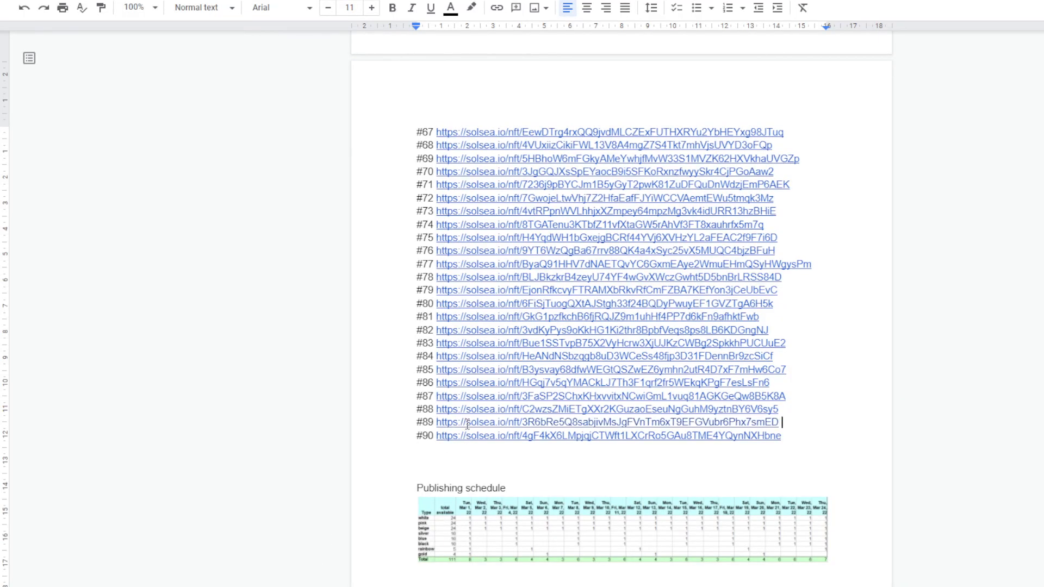
key(alt+Tab)
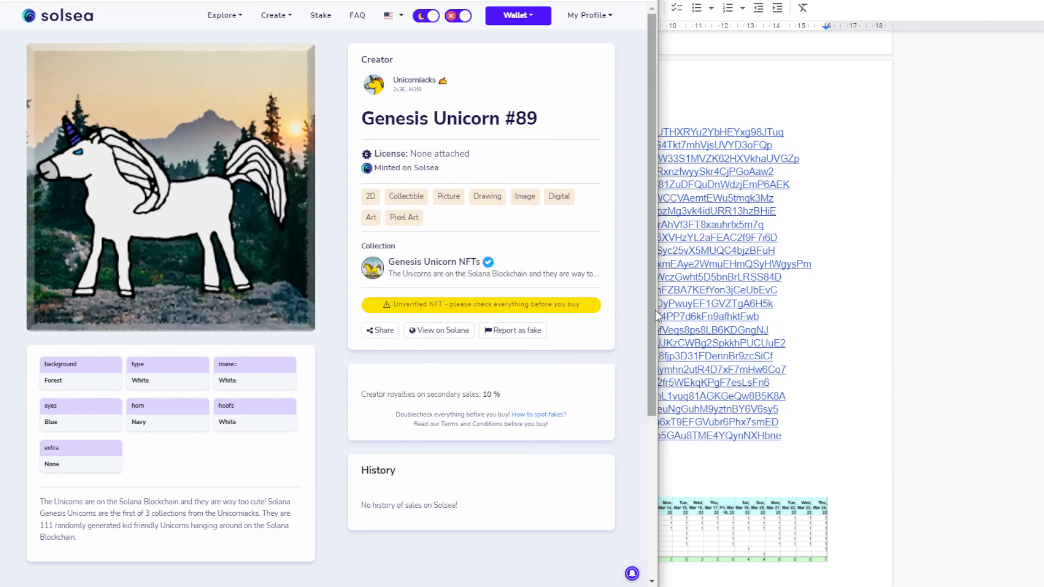
drag(657, 313, 1041, 293)
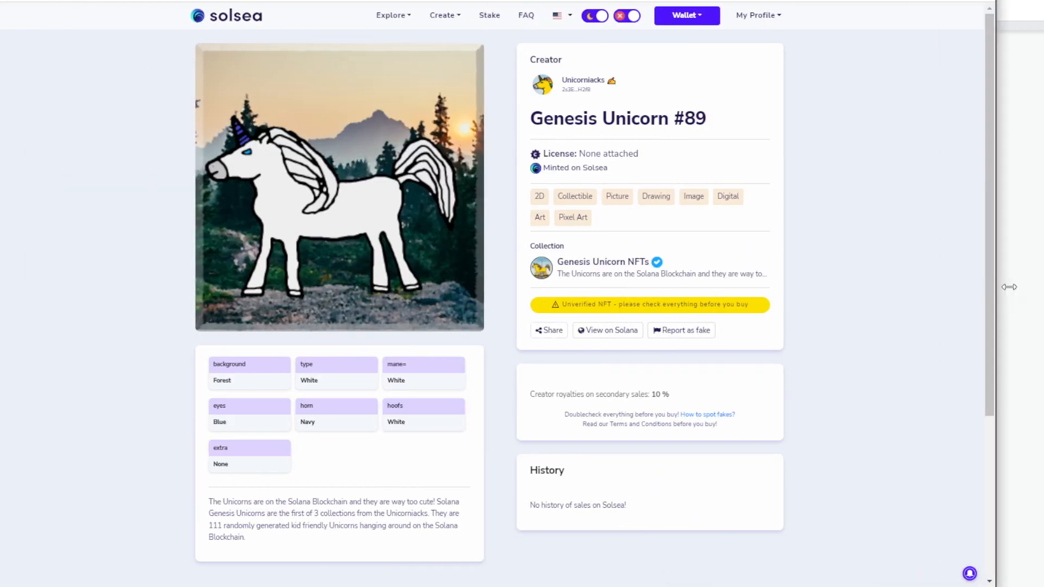